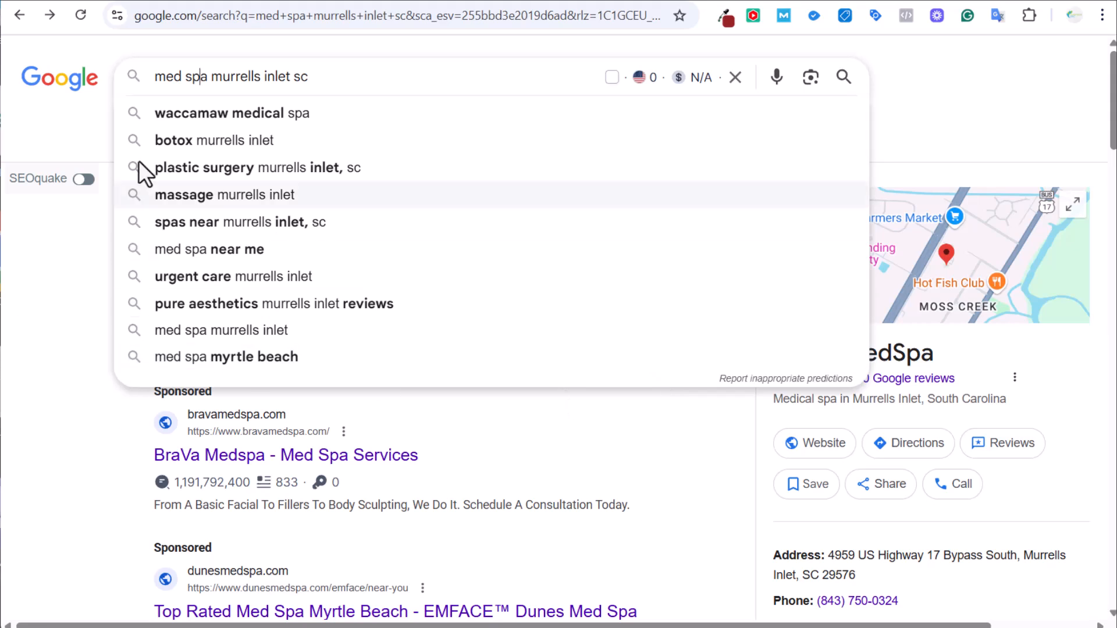
Dismiss the autocomplete suggestions and highlight the BraVa MedSpa name in the business panel.
left_click(70, 404)
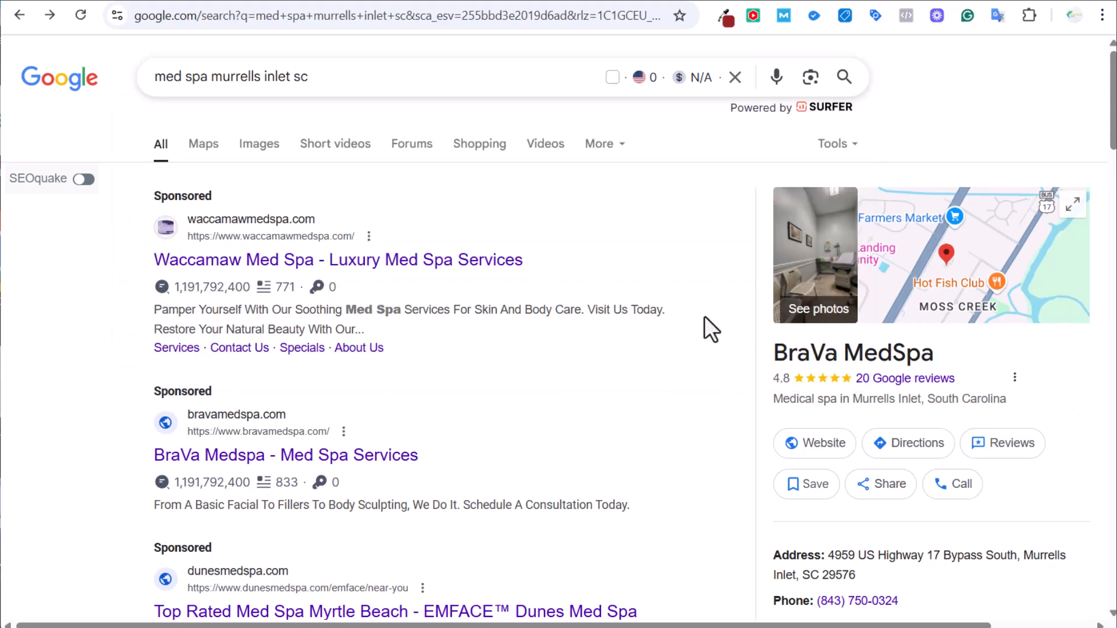
left_click_drag(755, 361, 1000, 349)
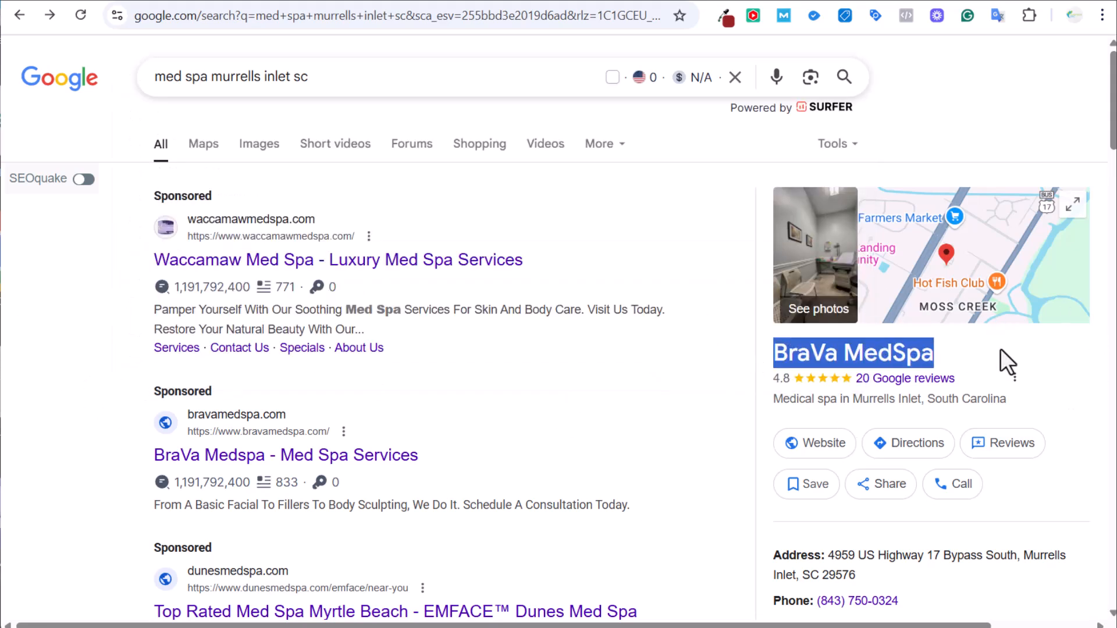
left_click(1001, 349)
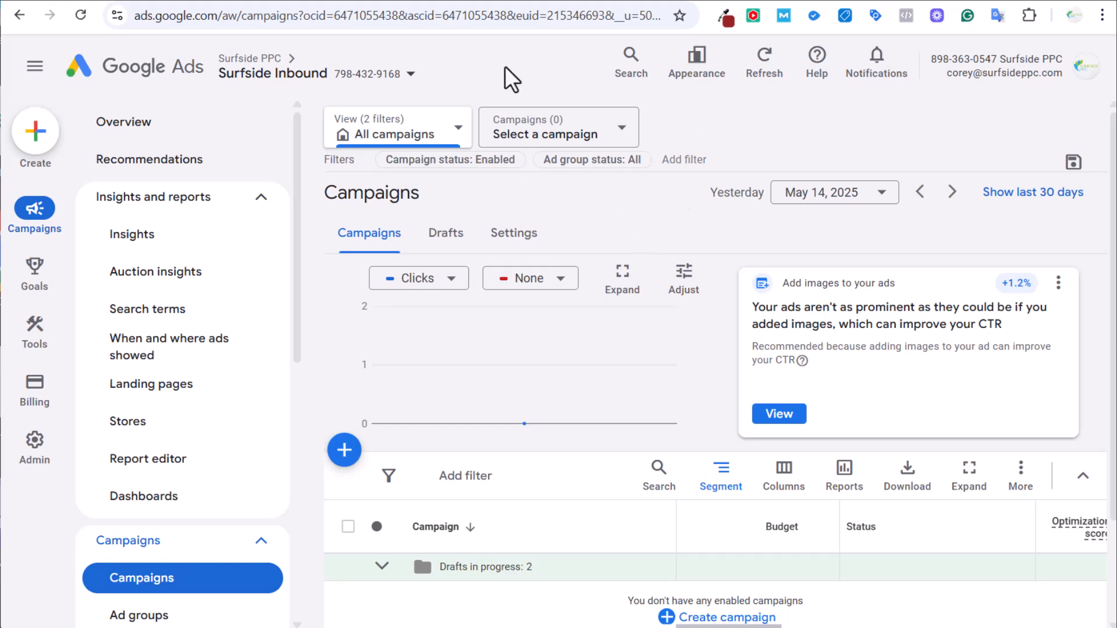
Open Goals > Conversions > Summary and scroll to the Phone call lead conversion actions.
mouse_move(48, 282)
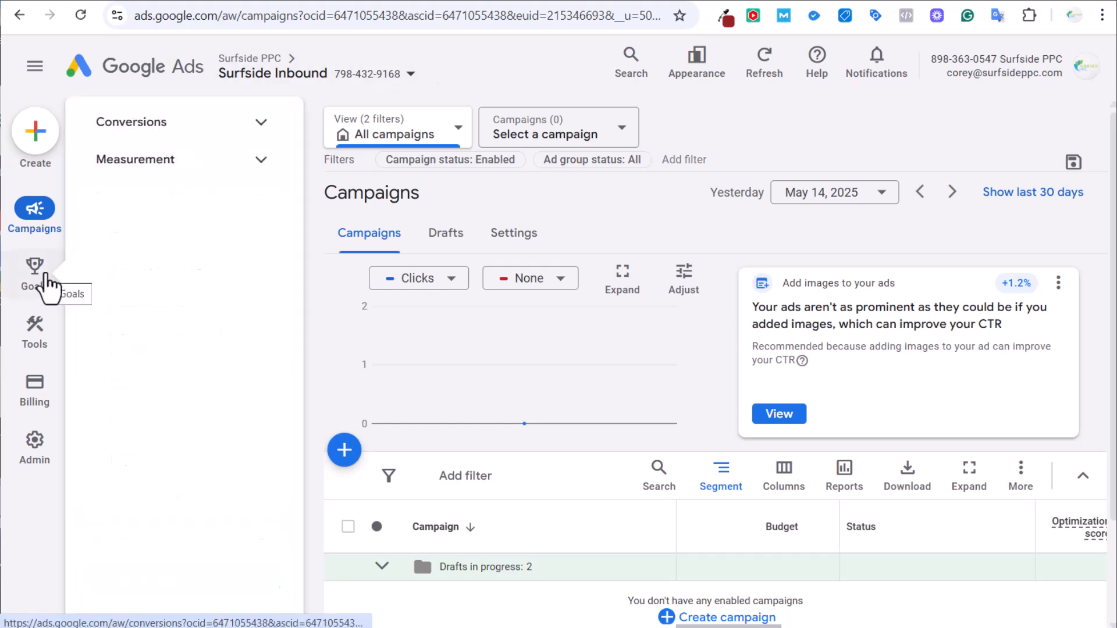
left_click(169, 125)
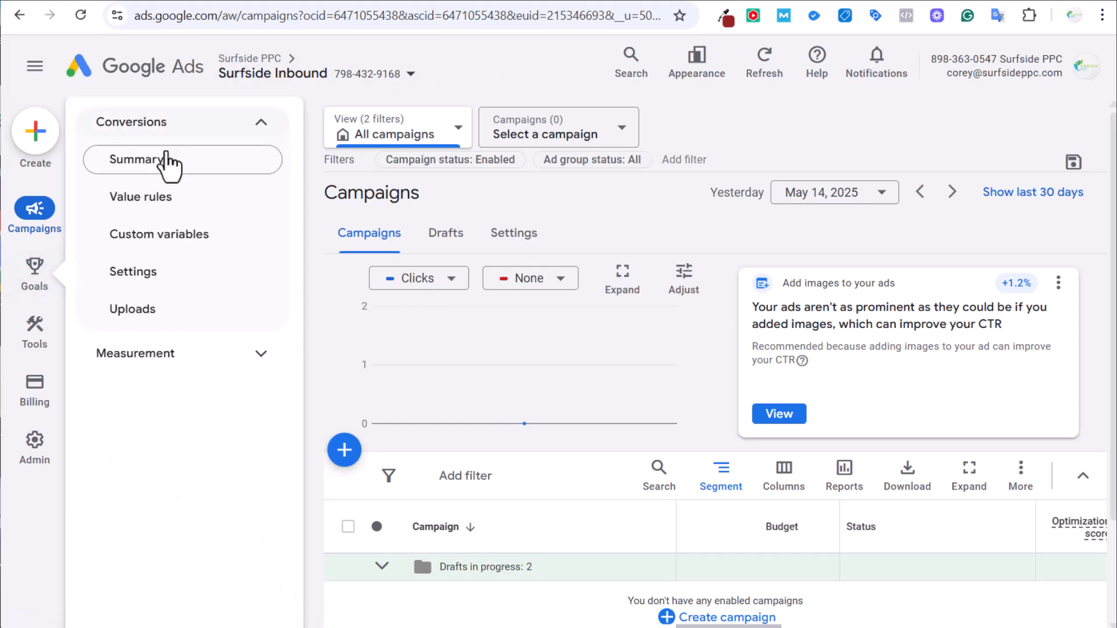
left_click(167, 158)
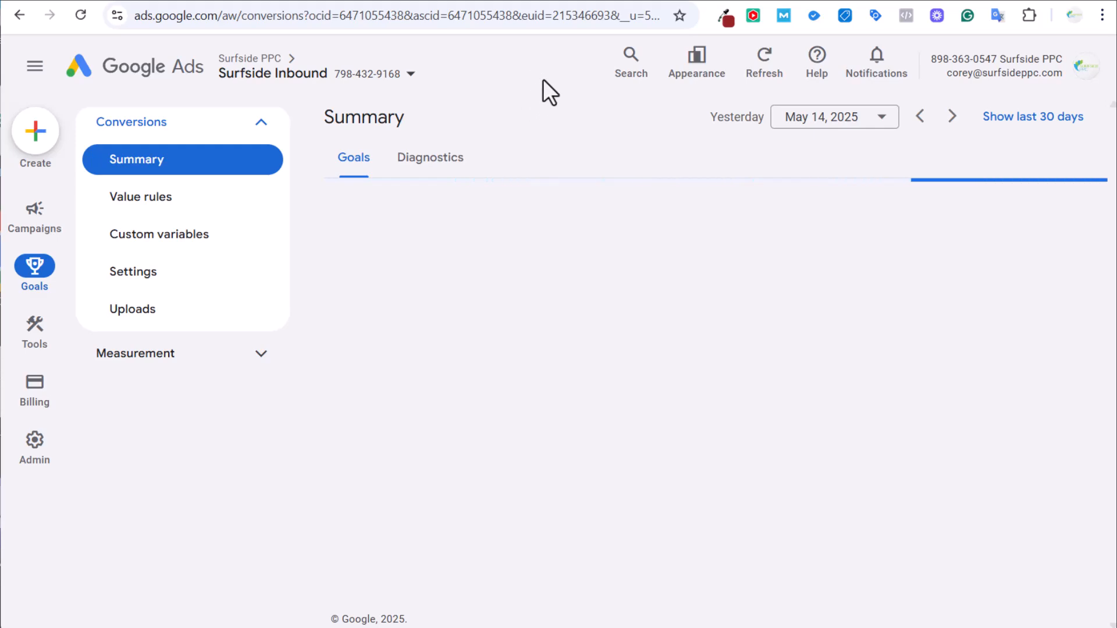
scroll(366, 288, "down", 3)
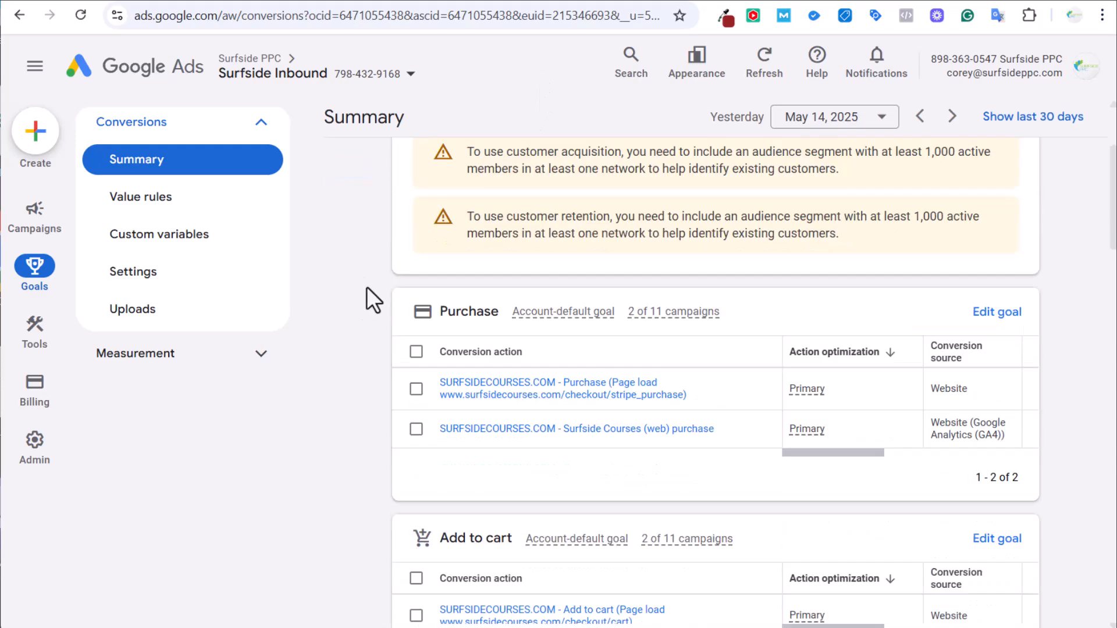
scroll(367, 286, "down", 3)
scroll(367, 285, "down", 2)
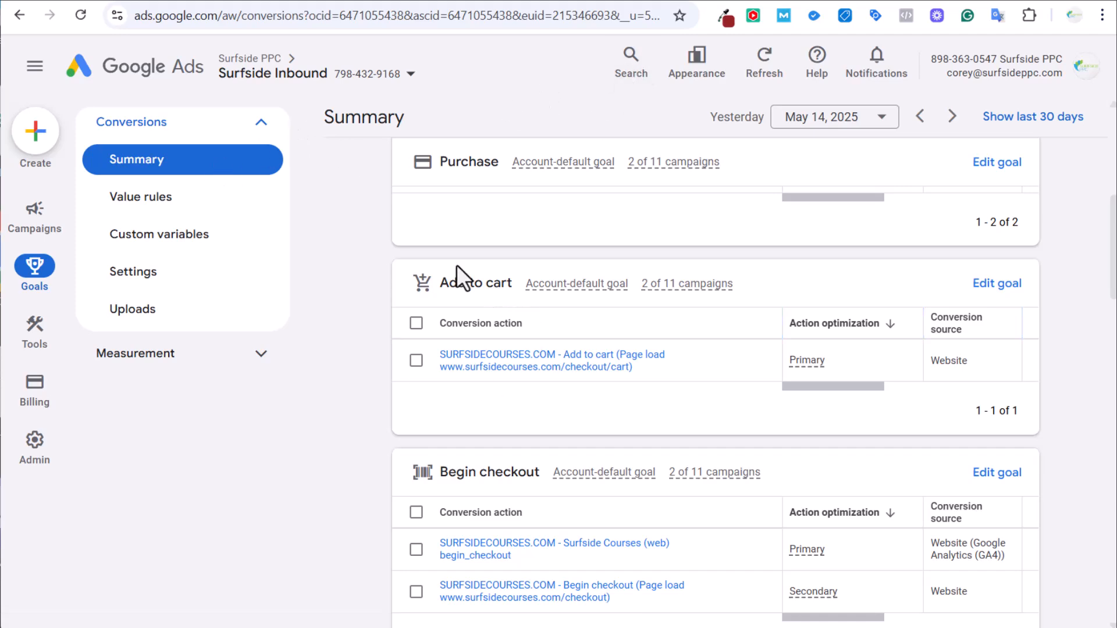
scroll(354, 264, "down", 10)
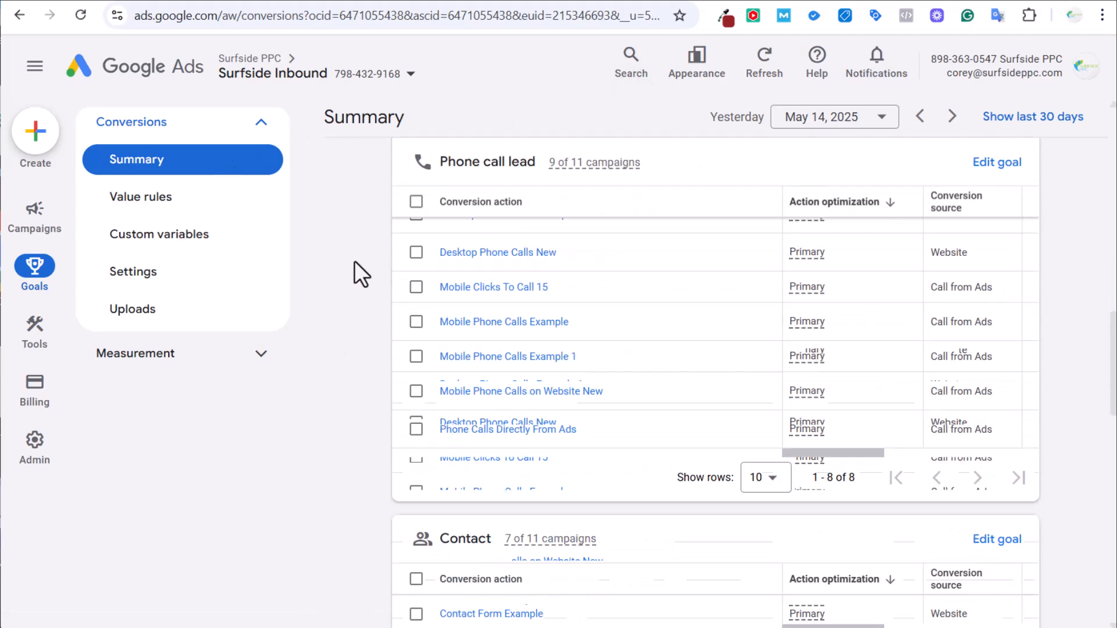
scroll(362, 343, "up", 4)
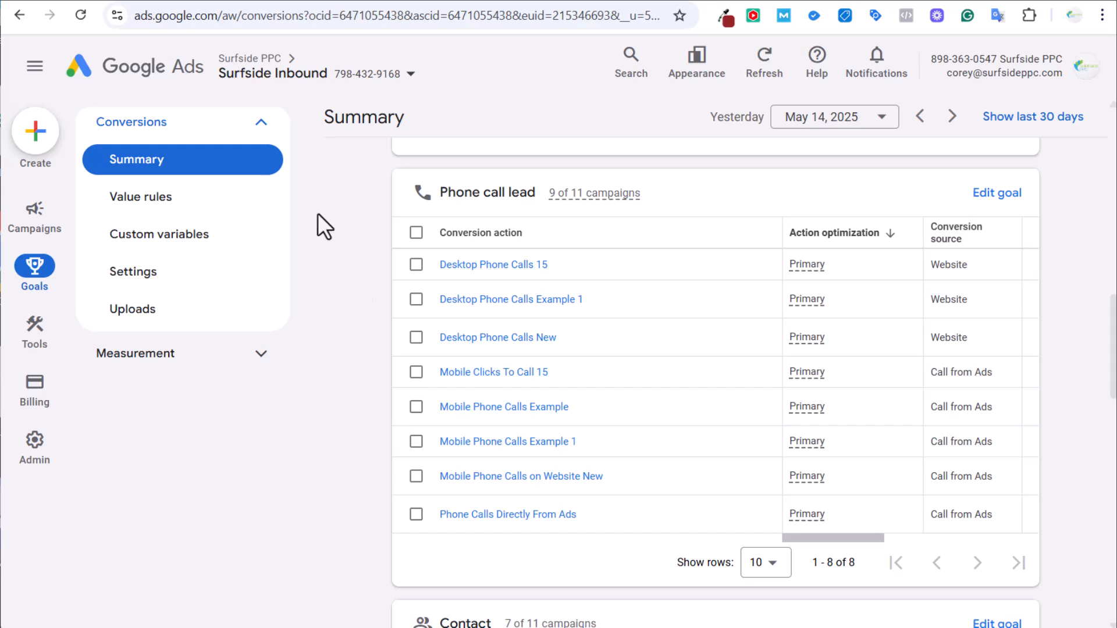
left_click(379, 1)
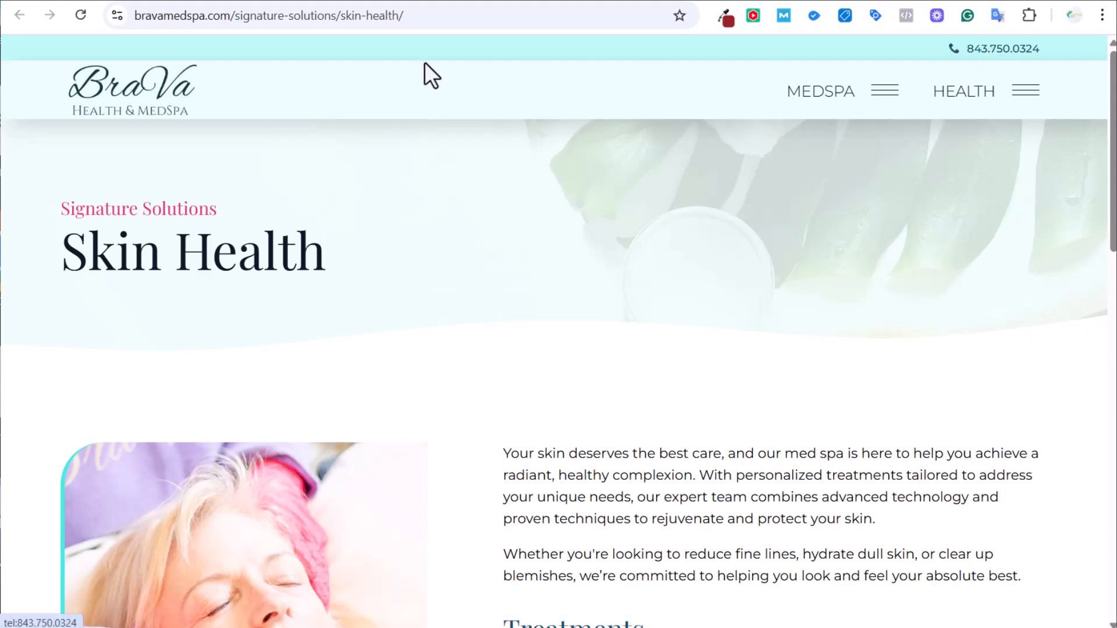
Go from the Skin Health page to the BraVa MedSpa home page via the logo.
left_click(154, 93)
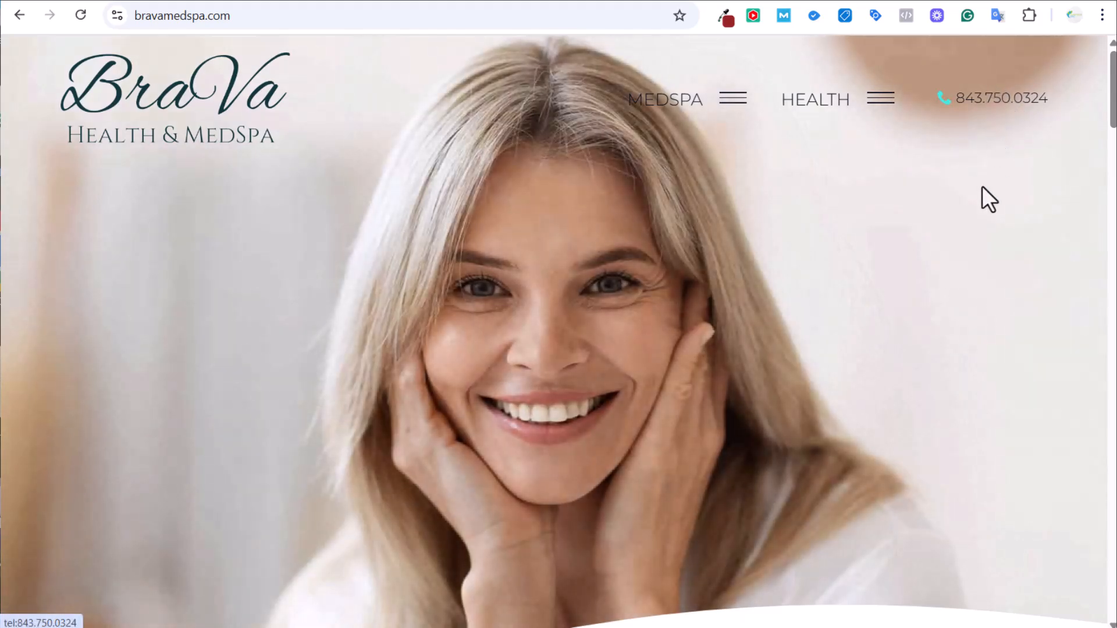
Back in the conversions summary, create a new conversion action of type Phone calls.
left_click(194, 0)
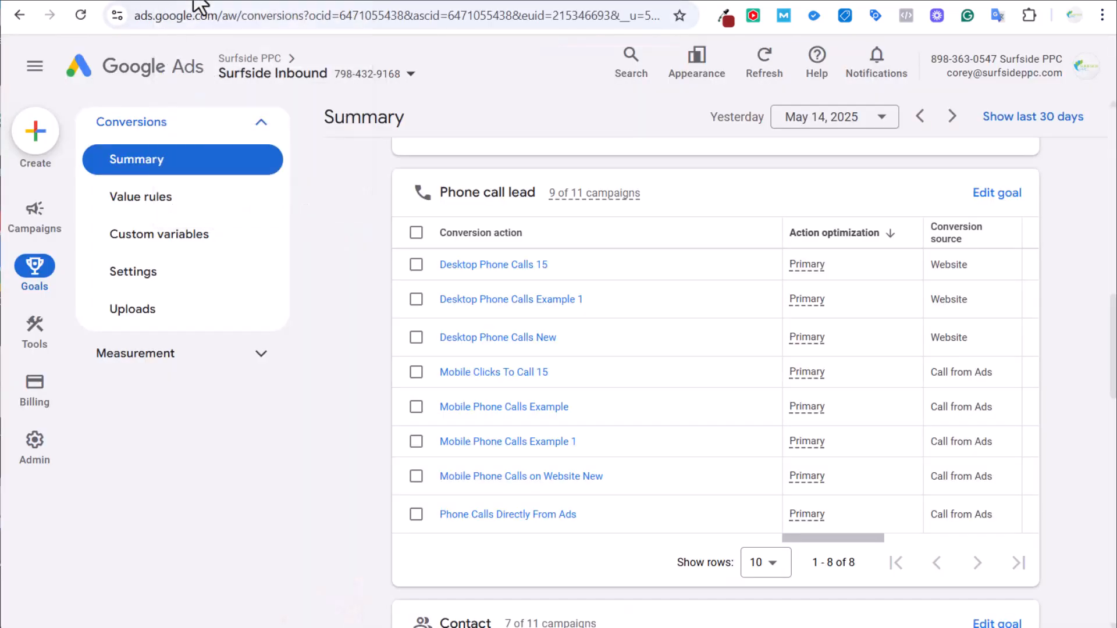
scroll(362, 261, "up", 15)
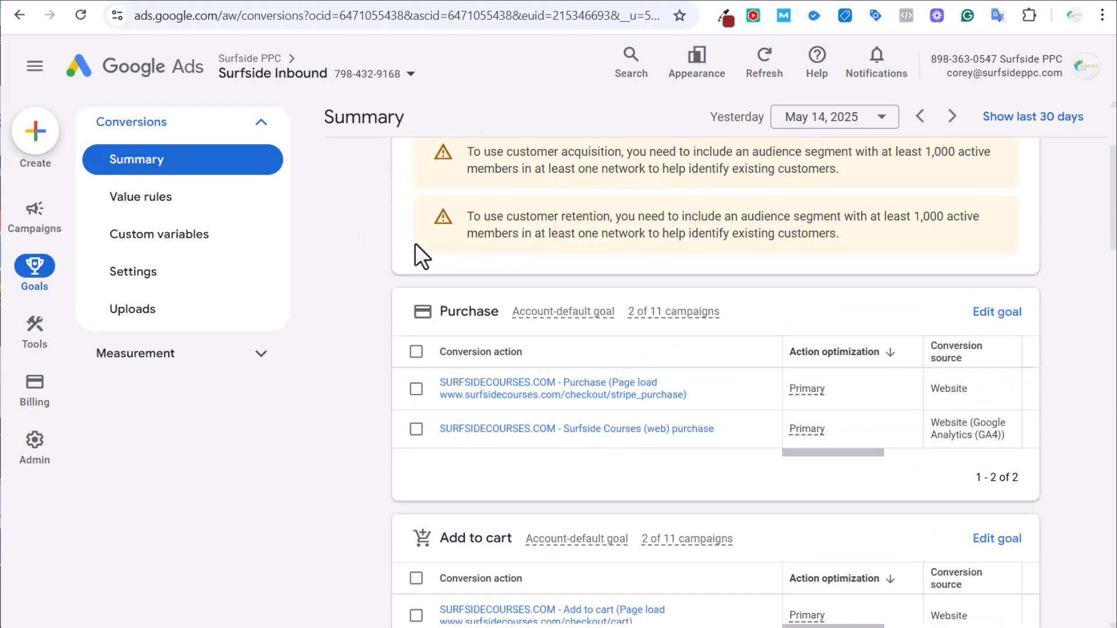
left_click(482, 214)
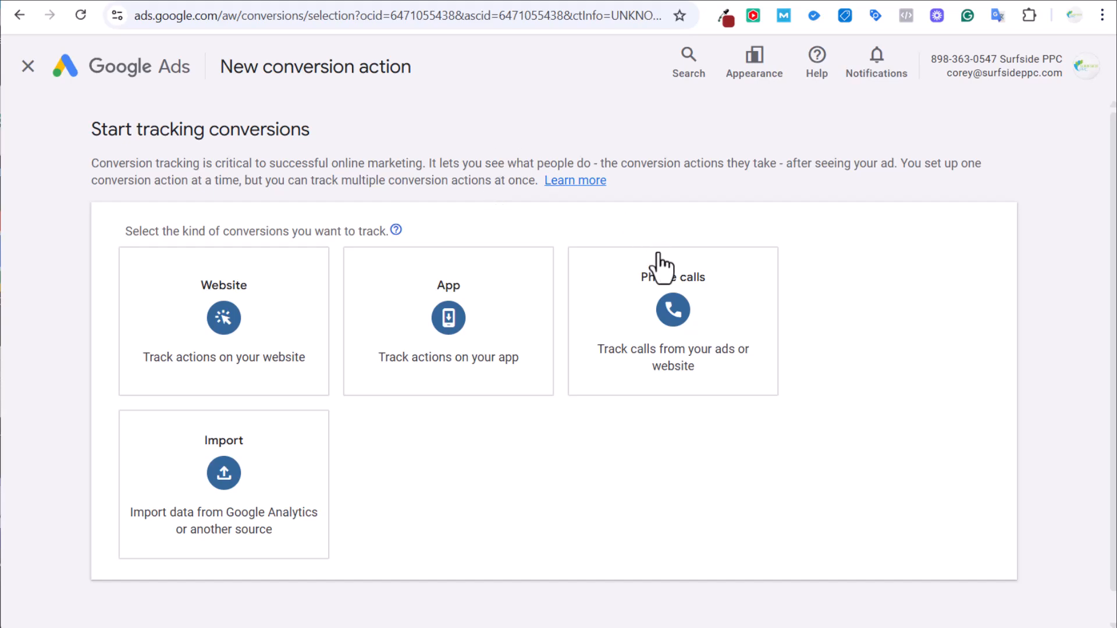
left_click(664, 326)
scroll(816, 219, "down", 4)
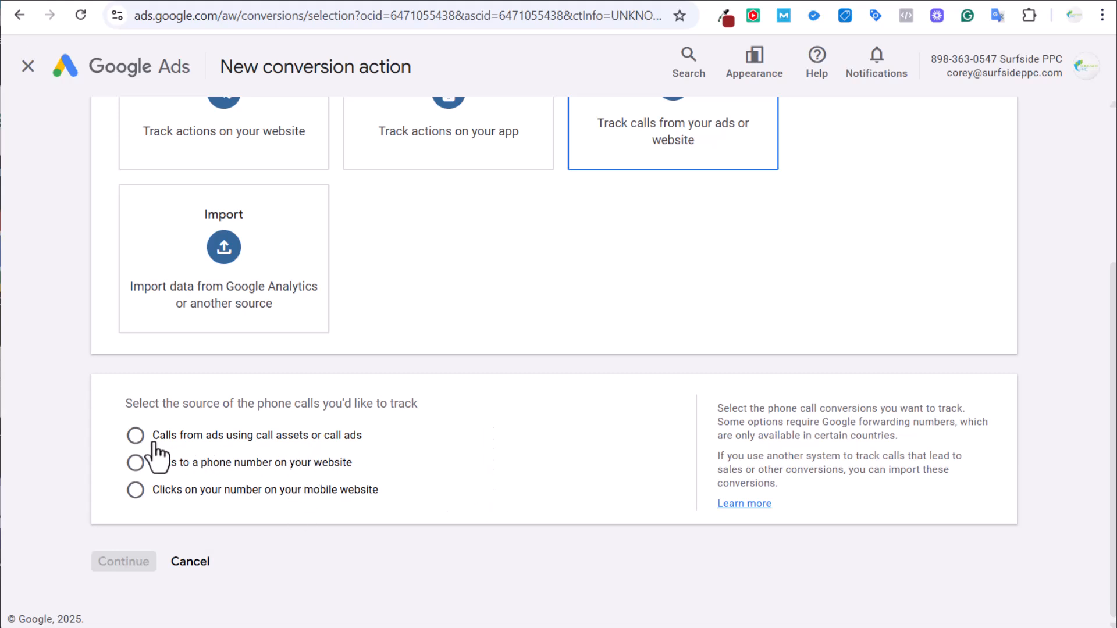
scroll(274, 452, "up", 1)
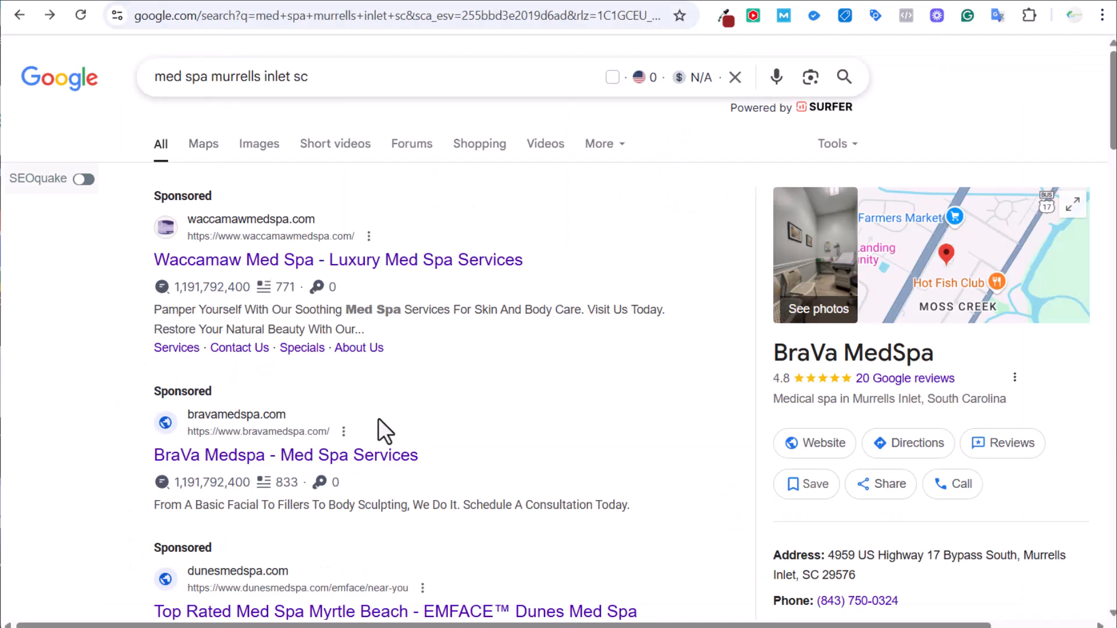
Scroll through the sponsored med spa ads in the Google search results.
scroll(515, 329, "down", 3)
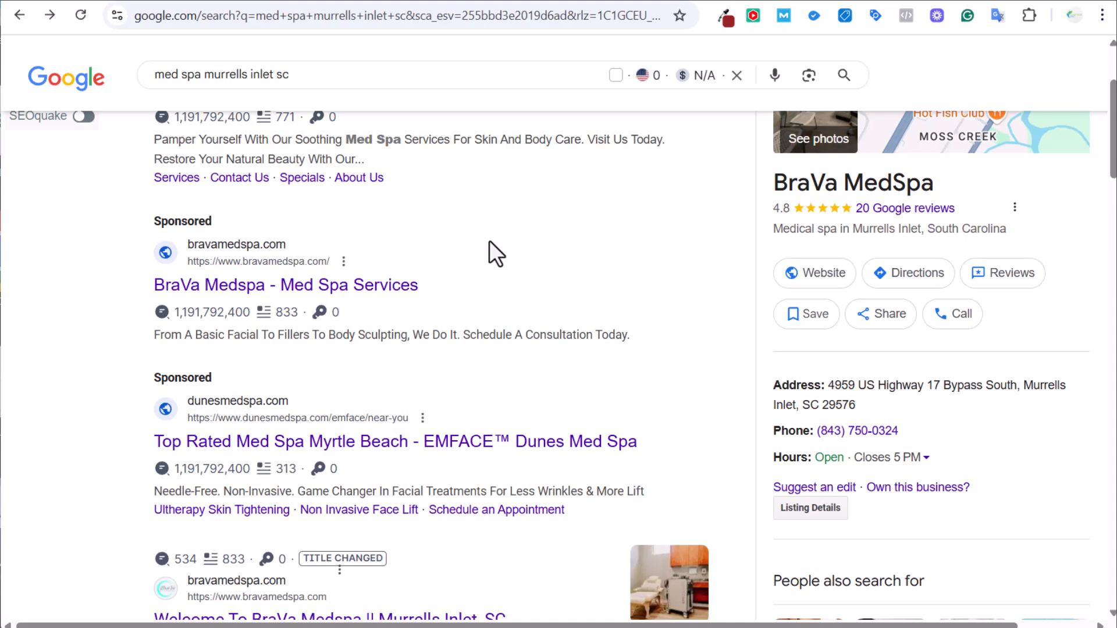
scroll(406, 183, "up", 2)
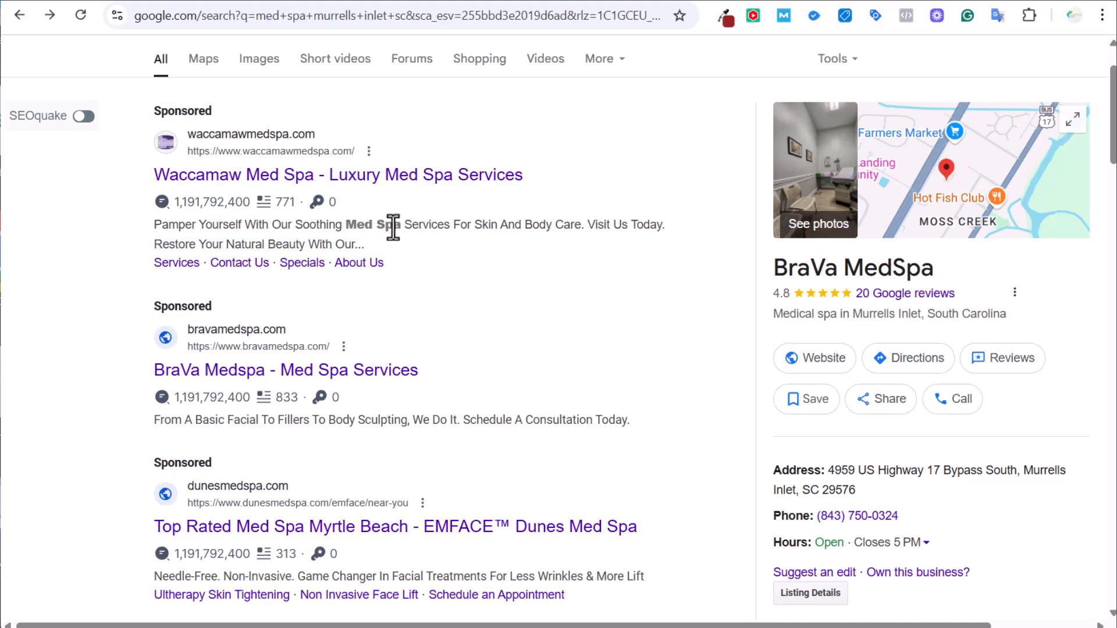
Review the phone-call conversion setup, glance at the BraVa site, then return to the search results.
left_click(210, 1)
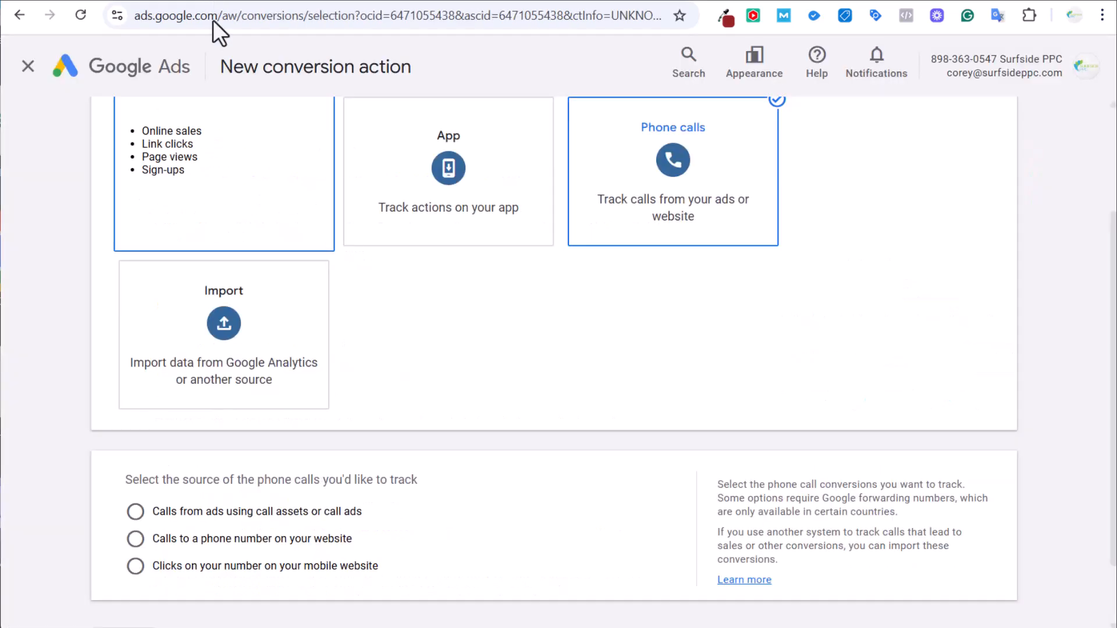
scroll(573, 332, "up", 2)
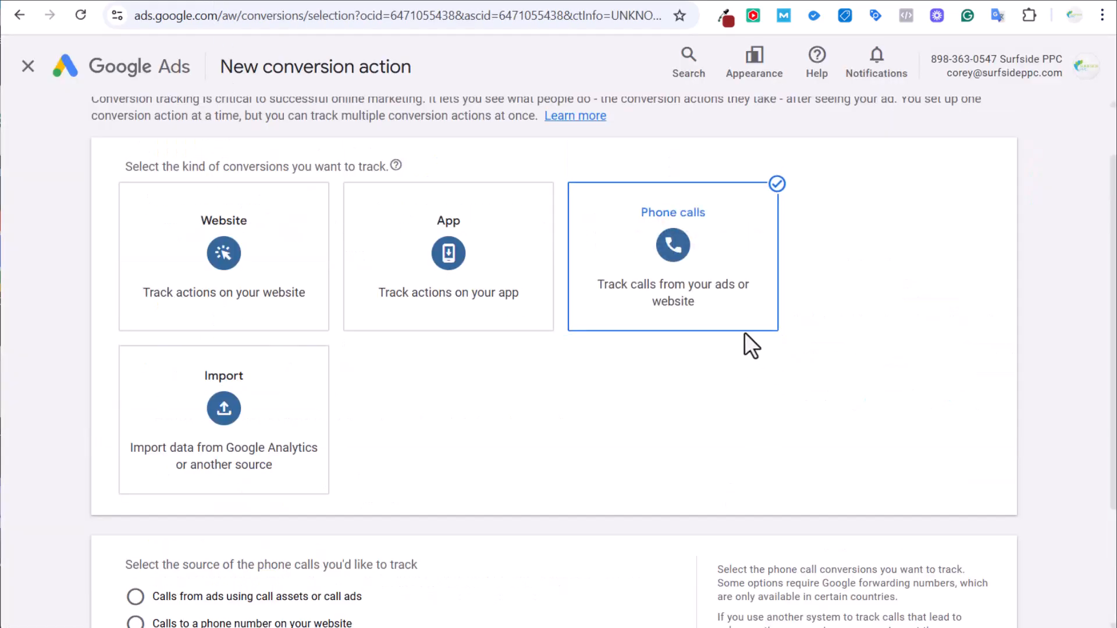
scroll(578, 386, "down", 2)
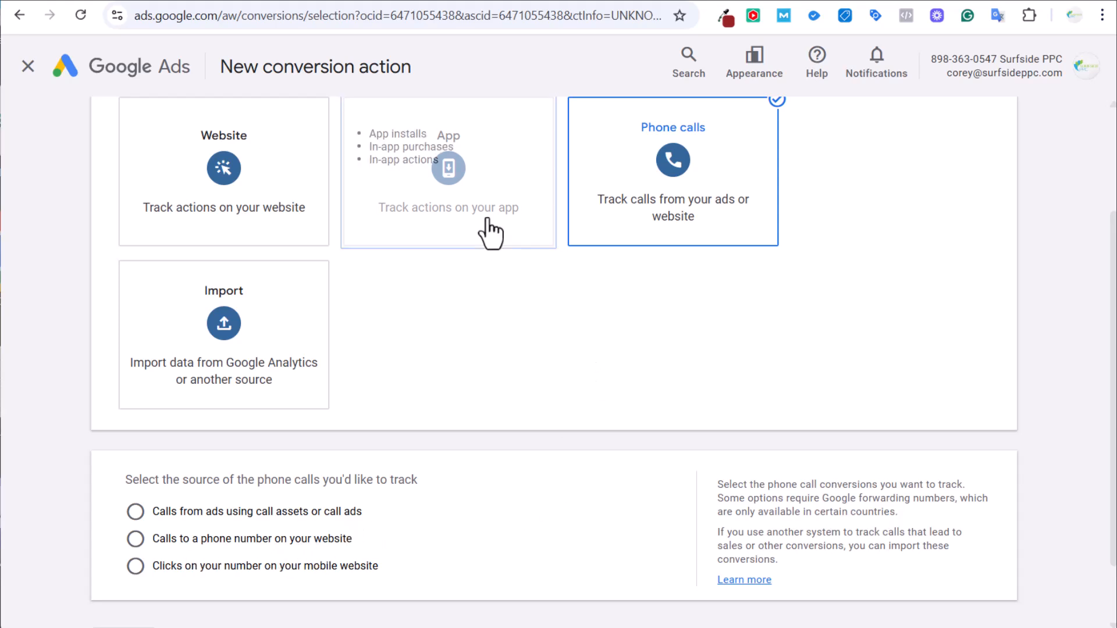
left_click(433, 1)
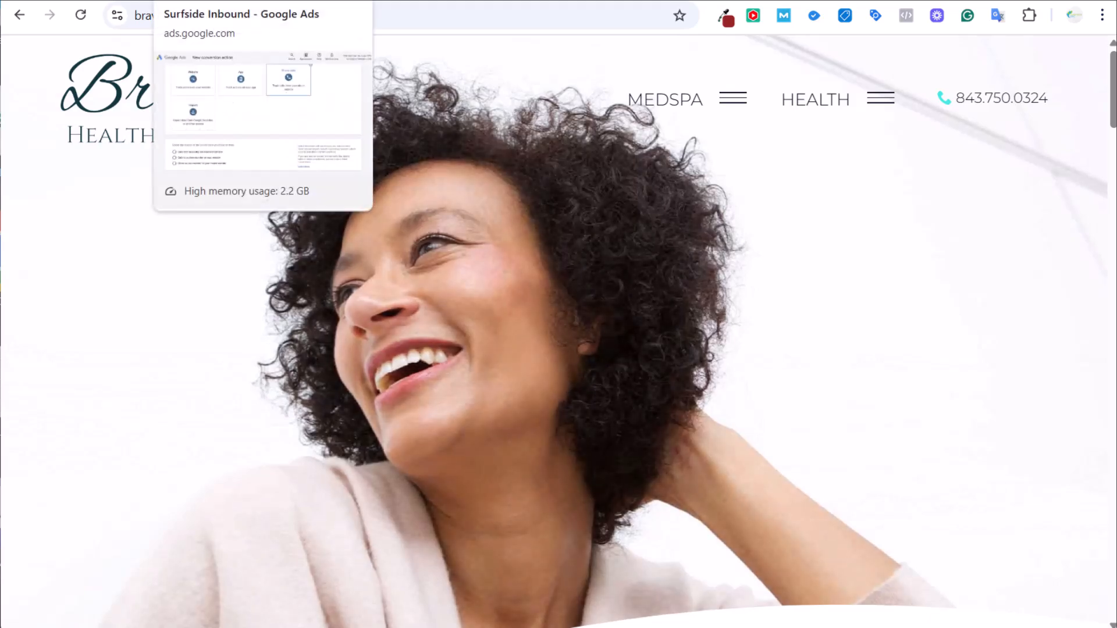
left_click(227, 1)
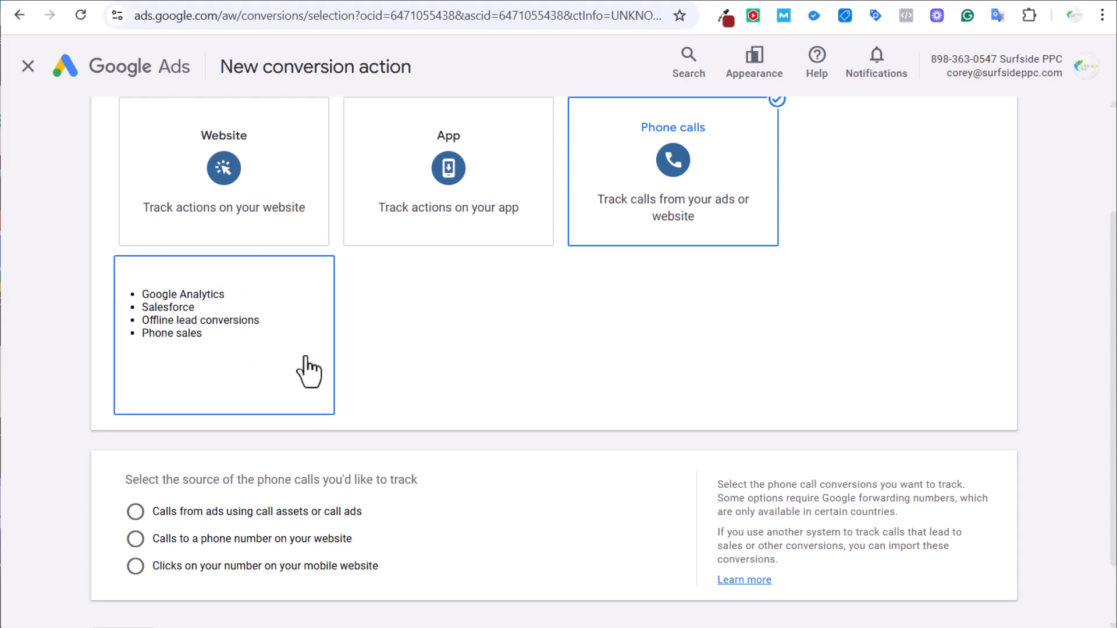
left_click(276, 2)
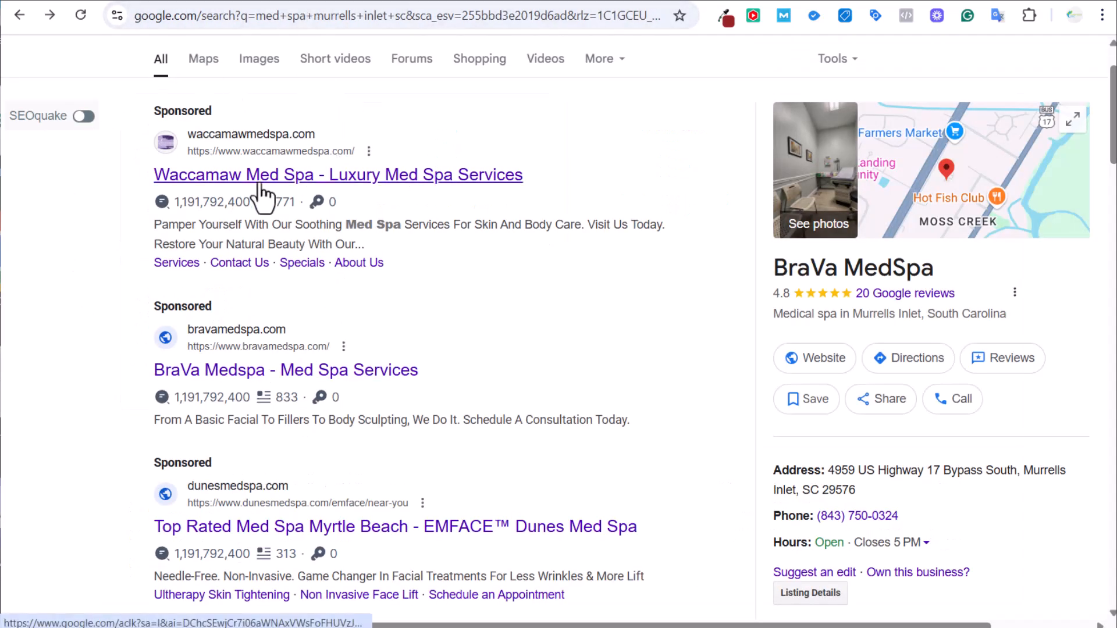
View the BraVa MedSpa home page, then the Surfside PPC home page.
left_click(421, 1)
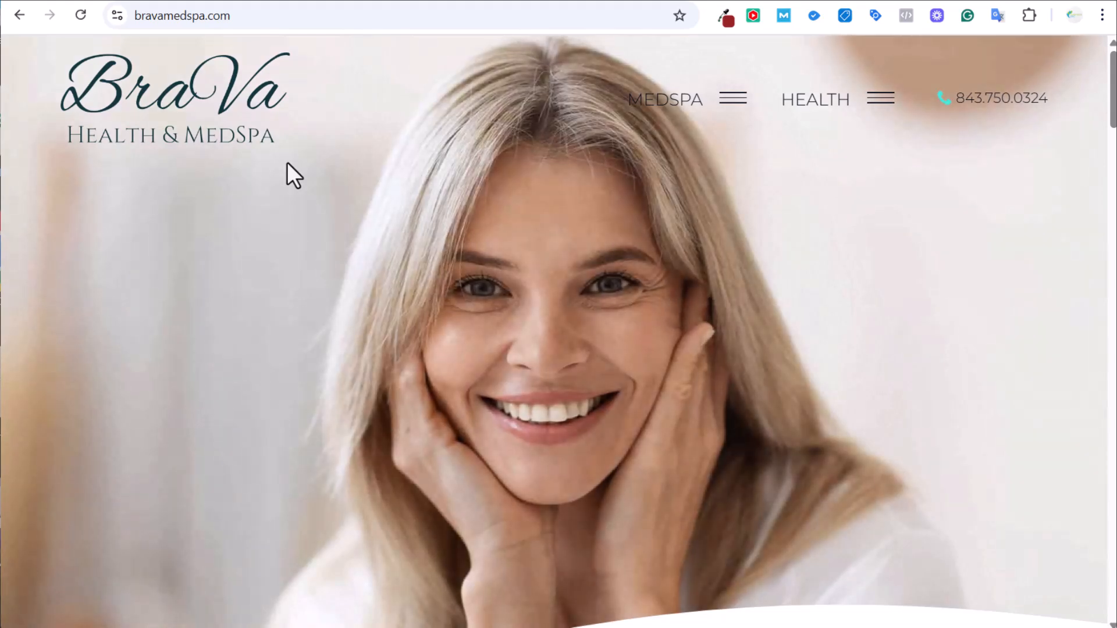
left_click(707, 0)
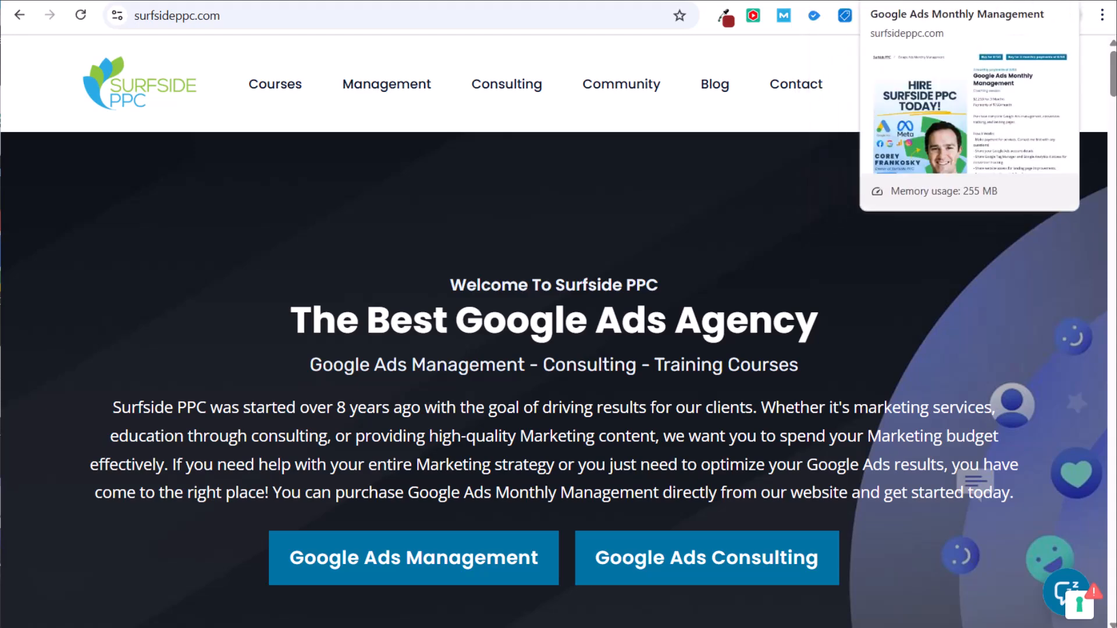
Look over Surfside PPC's Google Ads Monthly Management and management services pages.
left_click(899, 0)
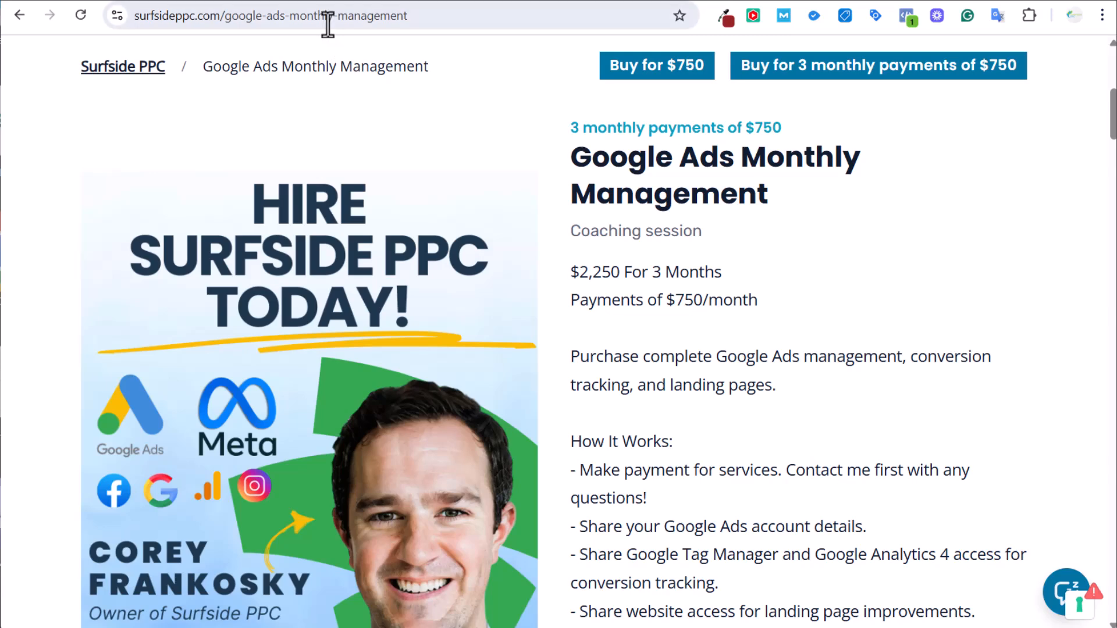
scroll(948, 145, "up", 5)
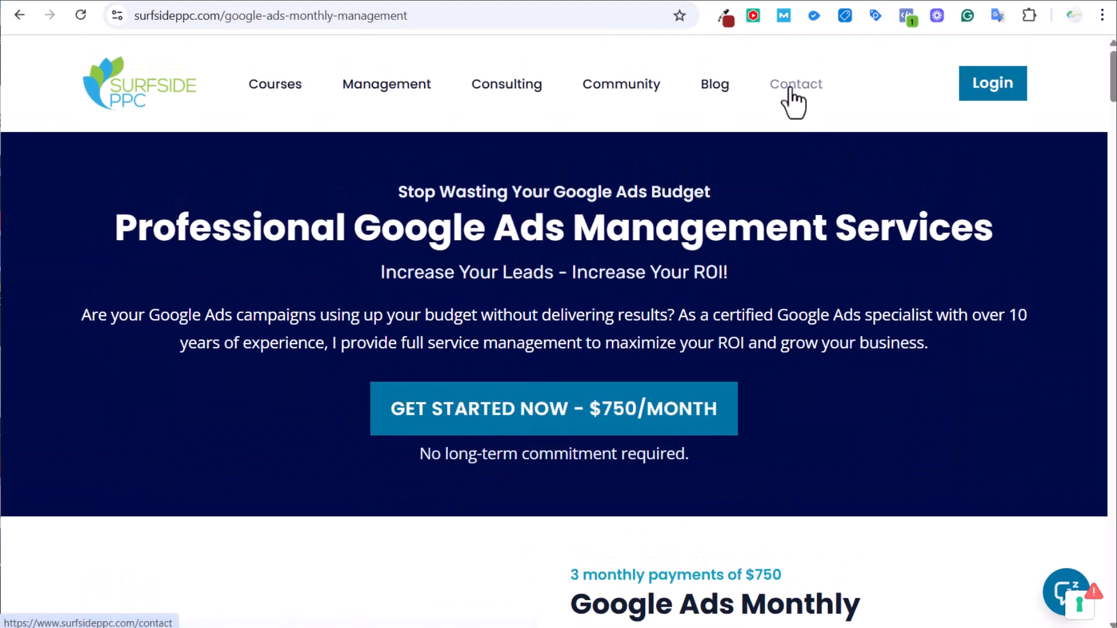
left_click(826, 0)
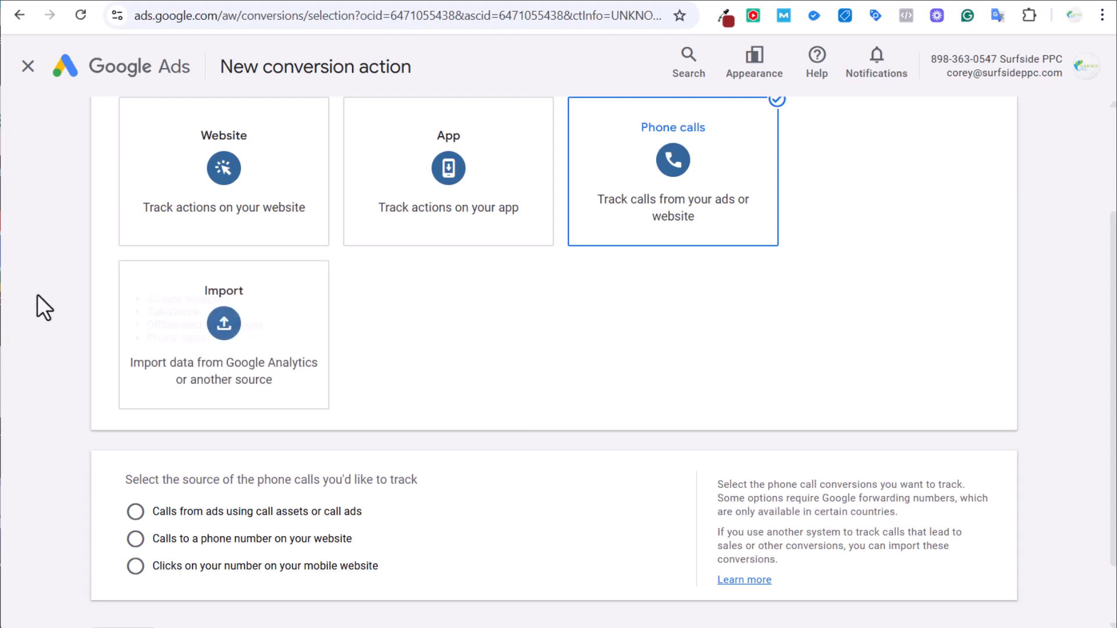
Close the unfinished conversion action and scroll the summary to the Phone call lead actions.
scroll(43, 297, "up", 3)
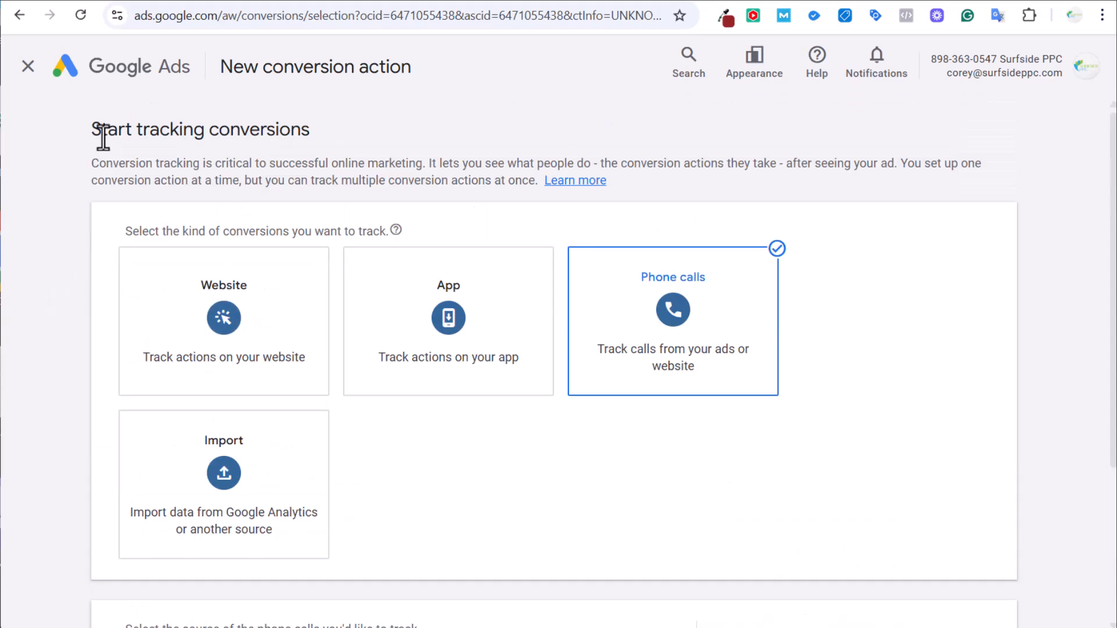
scroll(111, 233, "down", 3)
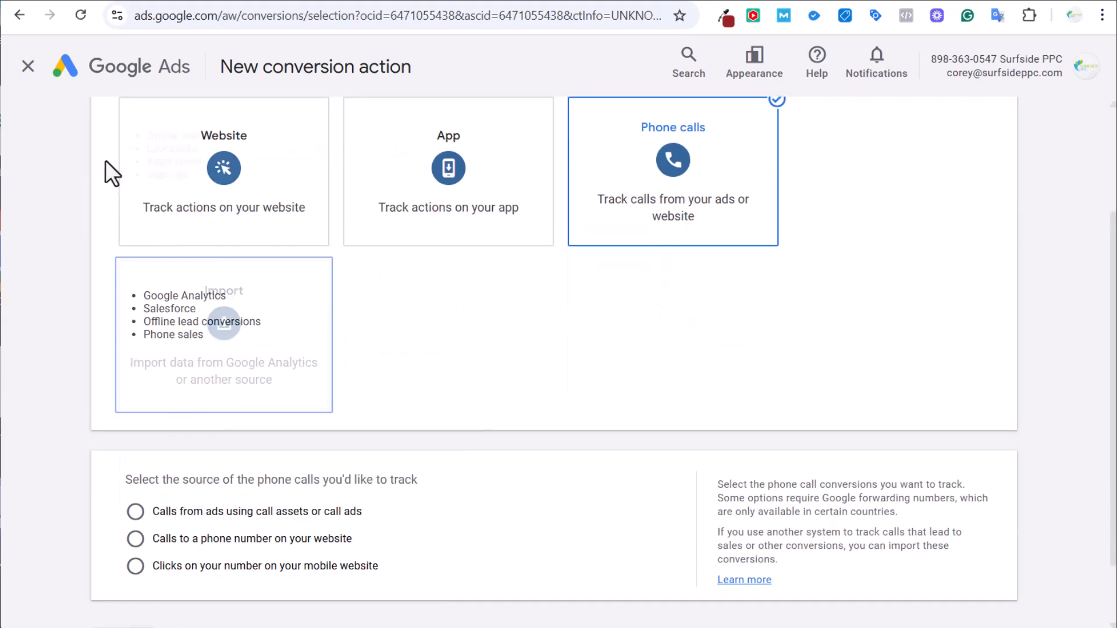
left_click(27, 67)
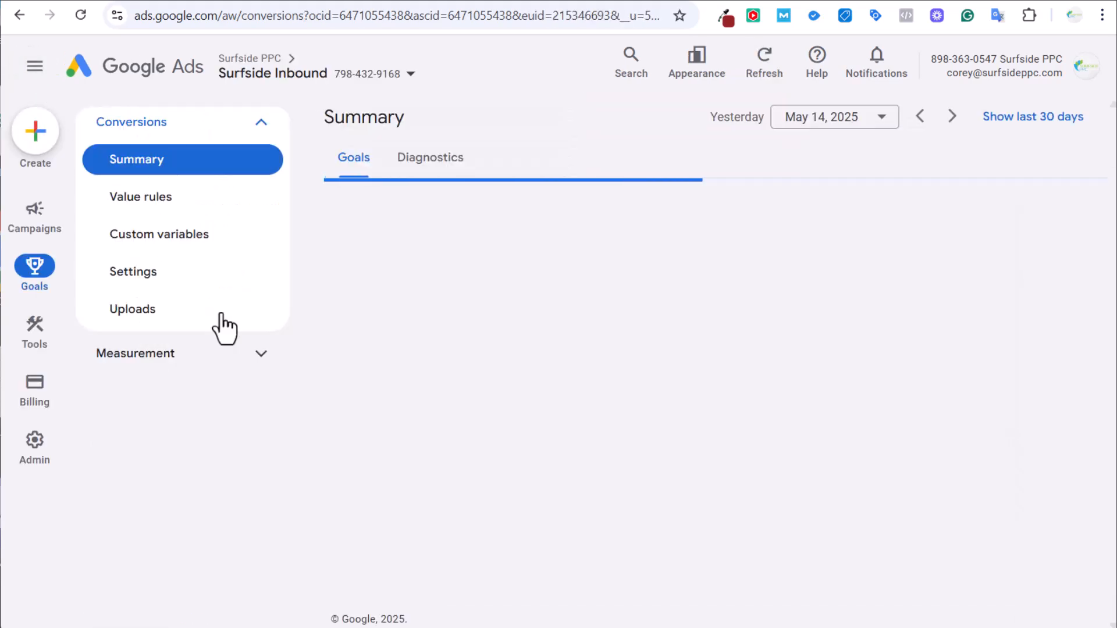
scroll(331, 346, "down", 10)
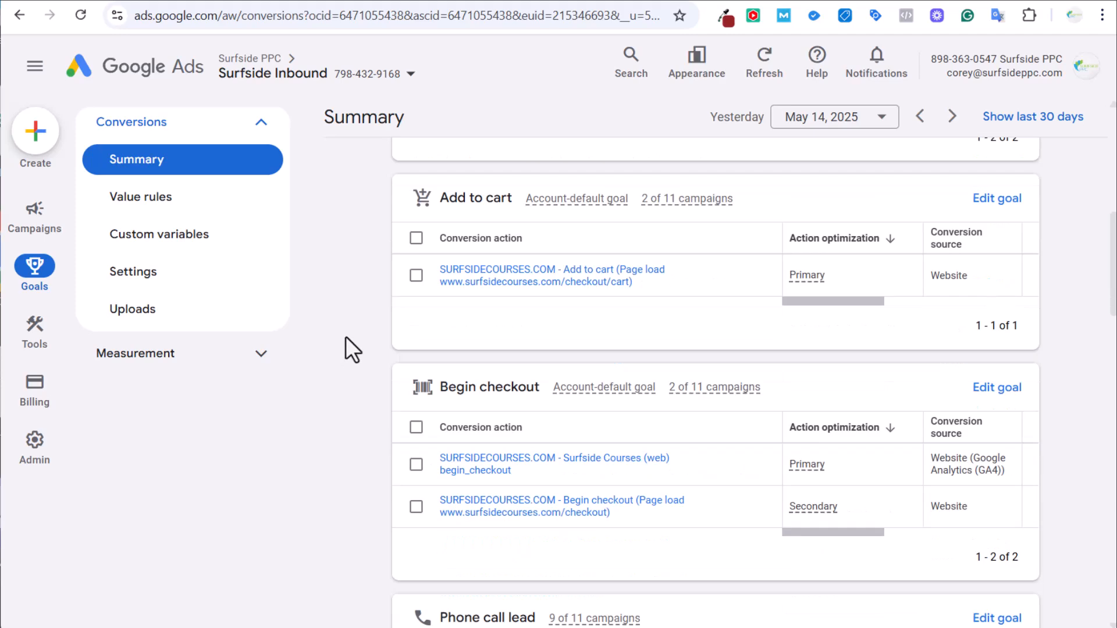
scroll(348, 327, "down", 2)
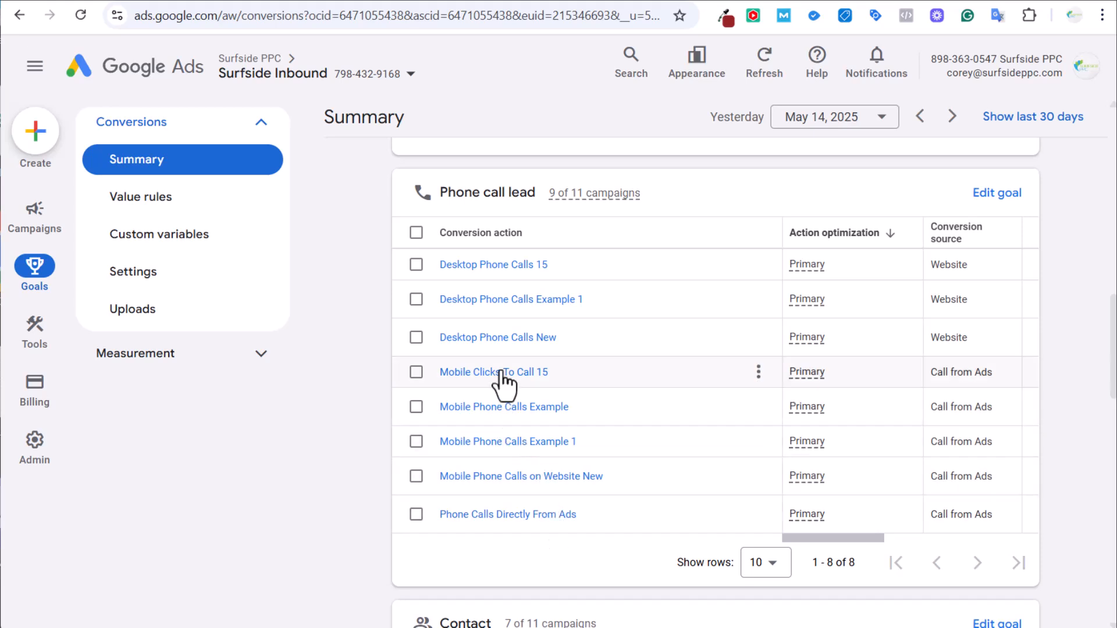
Open Desktop Phone Calls 15's details, highlight its tracked phone number, then compare with the med spa site.
left_click(378, 0)
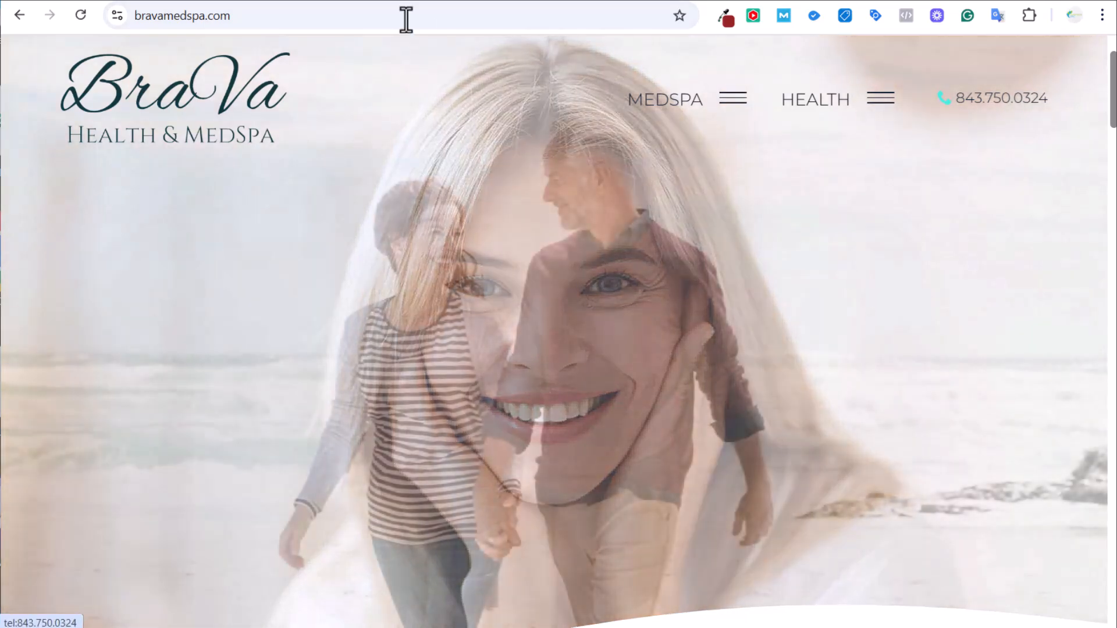
left_click(196, 0)
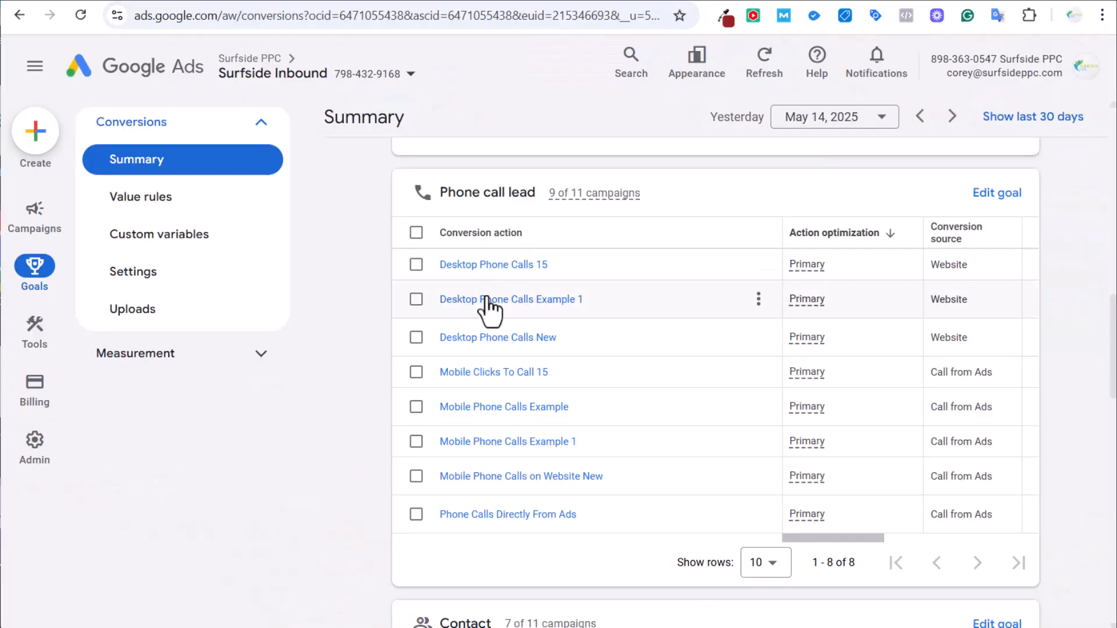
left_click(496, 266)
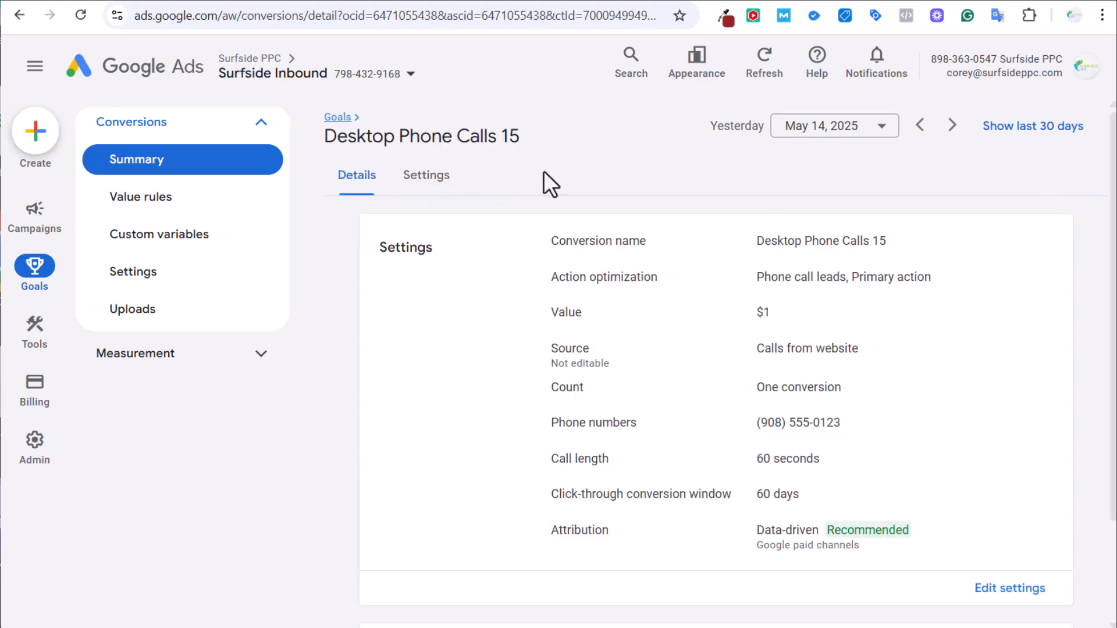
left_click_drag(756, 422, 867, 440)
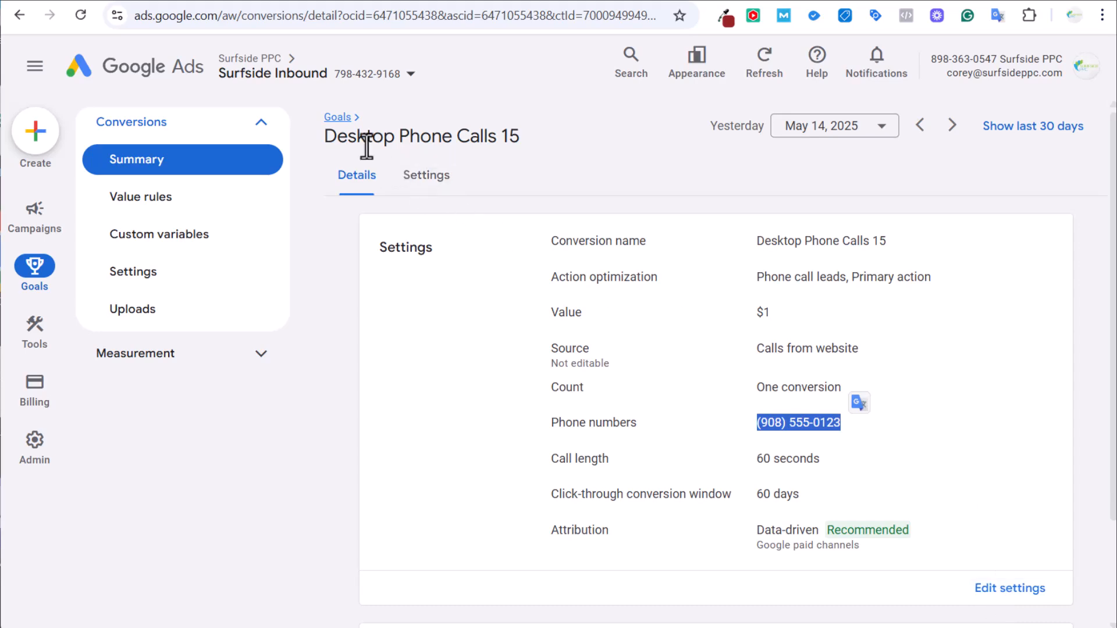
left_click(385, 1)
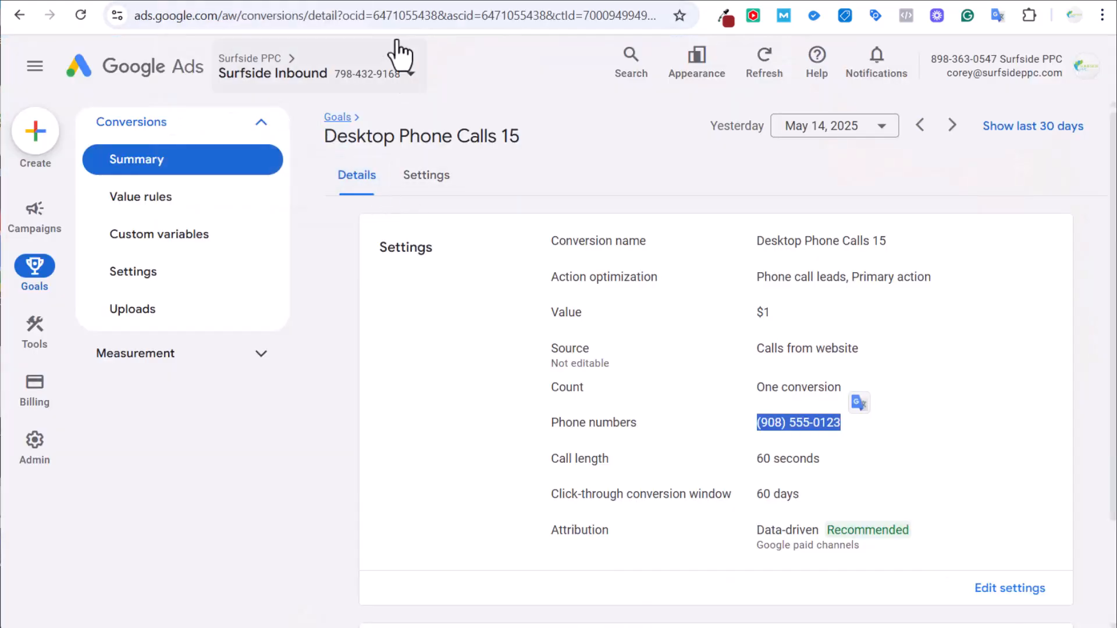
left_click(394, 1)
Open the Contact and Make An Appointment pages from the MEDSPA menu in new tabs.
left_click(733, 100)
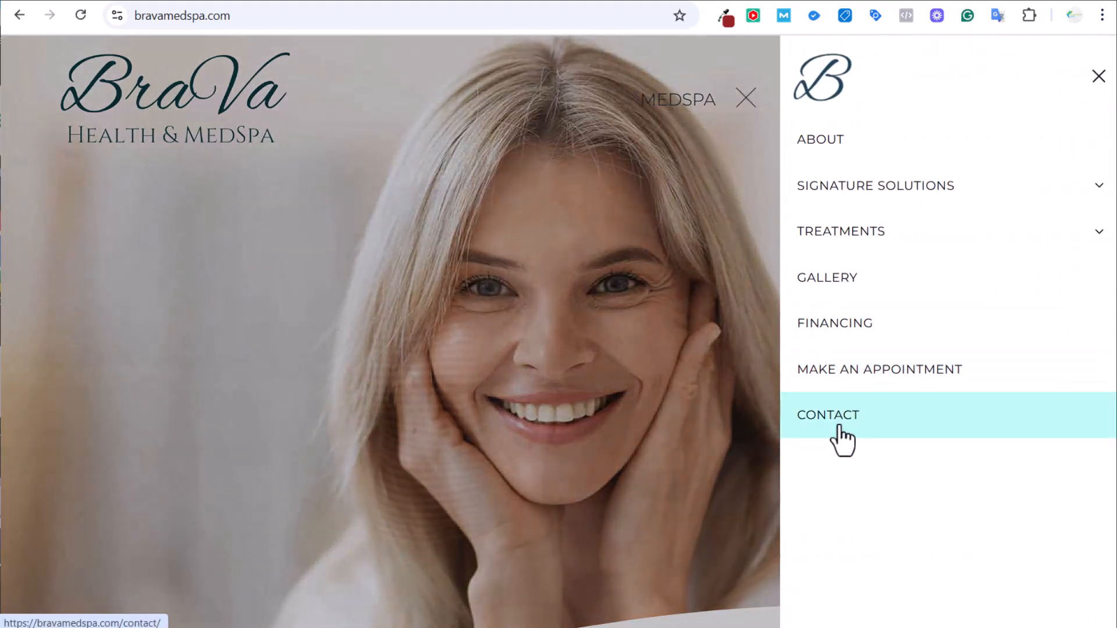
right_click(845, 437)
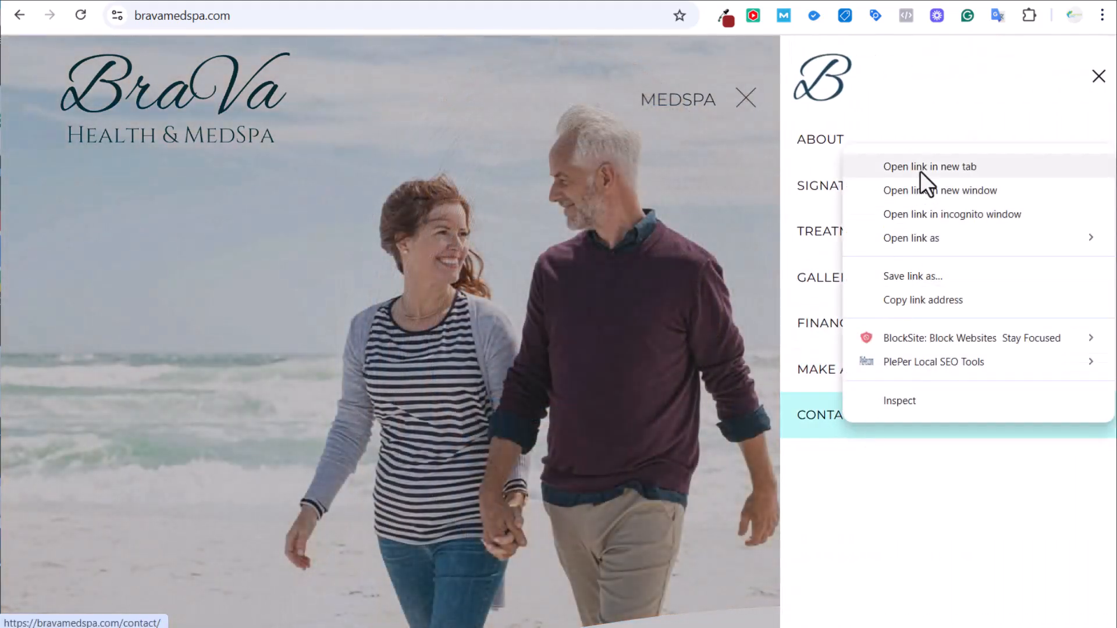
left_click(919, 170)
right_click(880, 381)
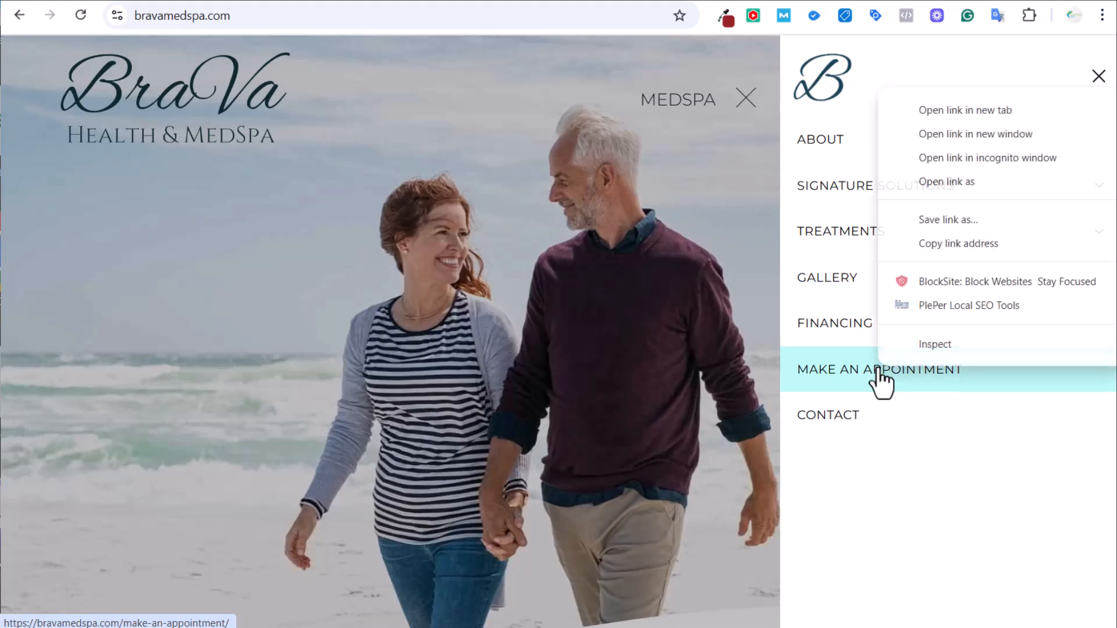
left_click(954, 116)
Scroll through the Contact page's form, then look at the Make An Appointment page heading.
left_click(406, 1)
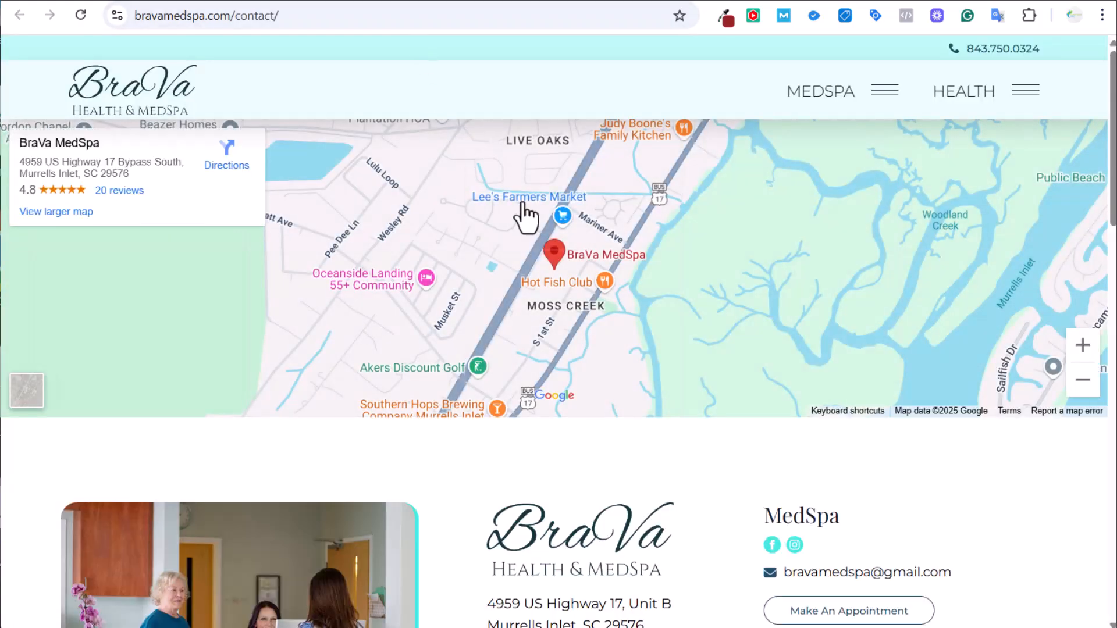
scroll(529, 218, "down", 3)
scroll(676, 349, "down", 10)
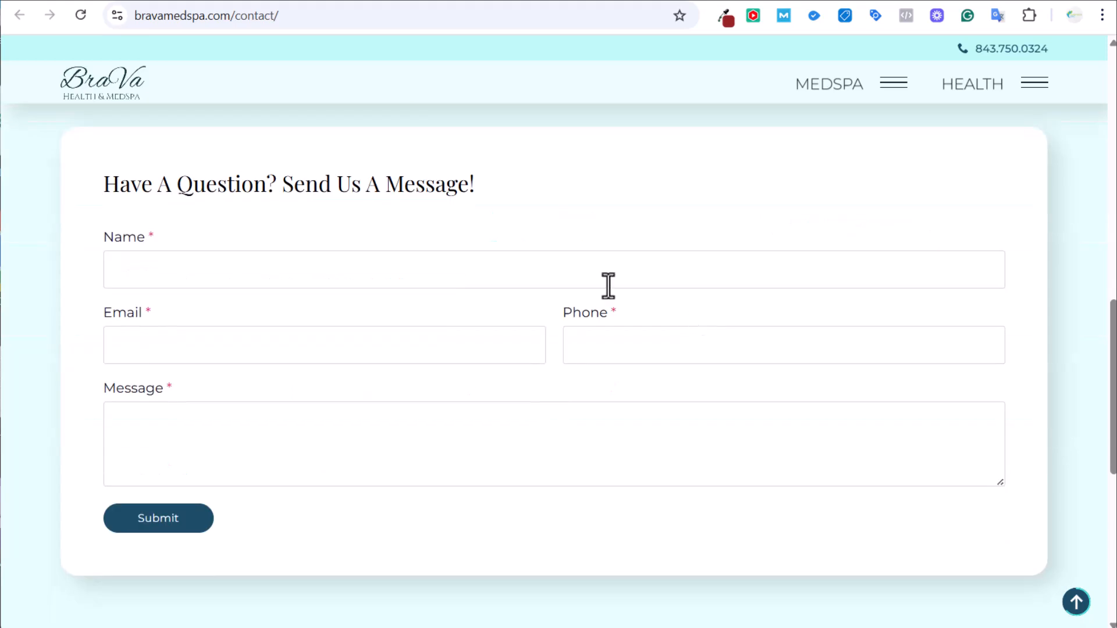
left_click(463, 3)
scroll(534, 235, "down", 2)
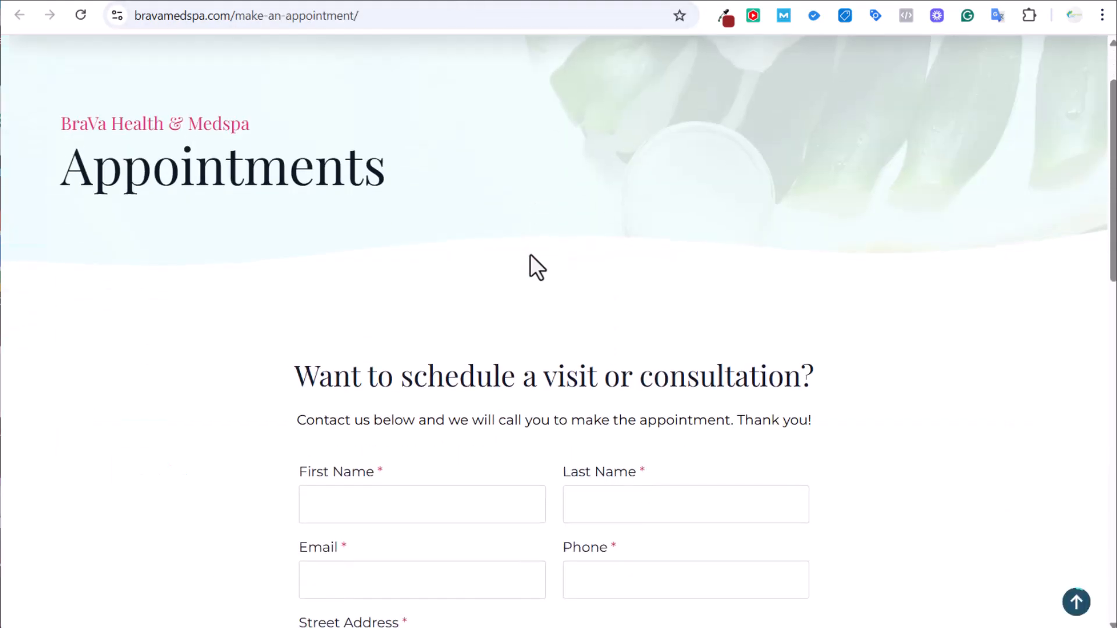
left_click_drag(340, 381, 521, 381)
left_click(568, 386)
Compare the Contact page with the appointment request form and footer contact details.
left_click(399, 3)
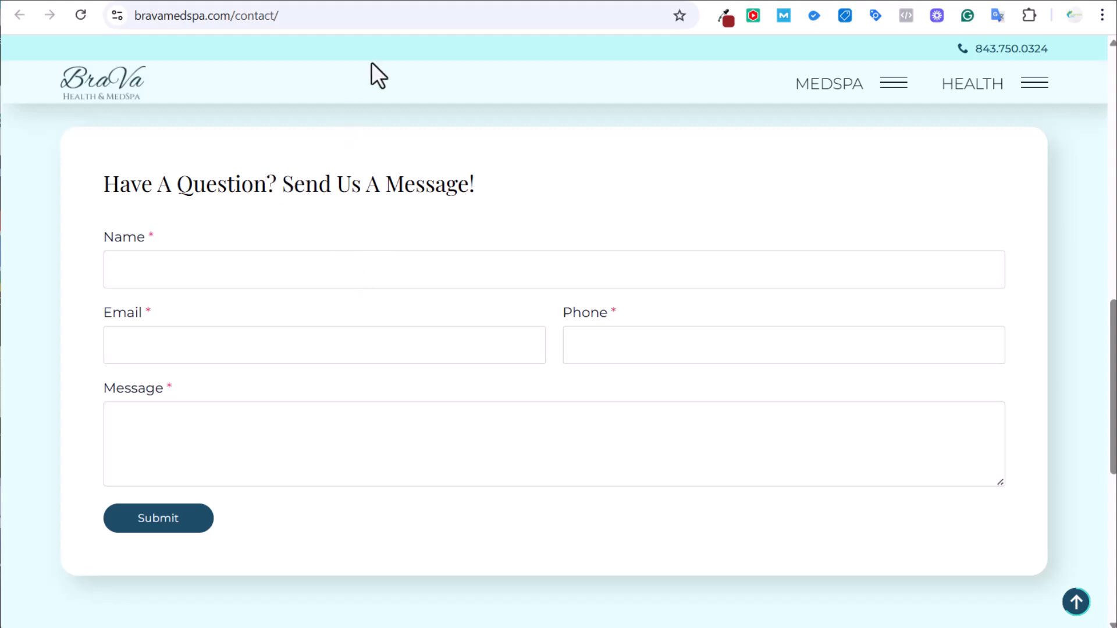
left_click(438, 1)
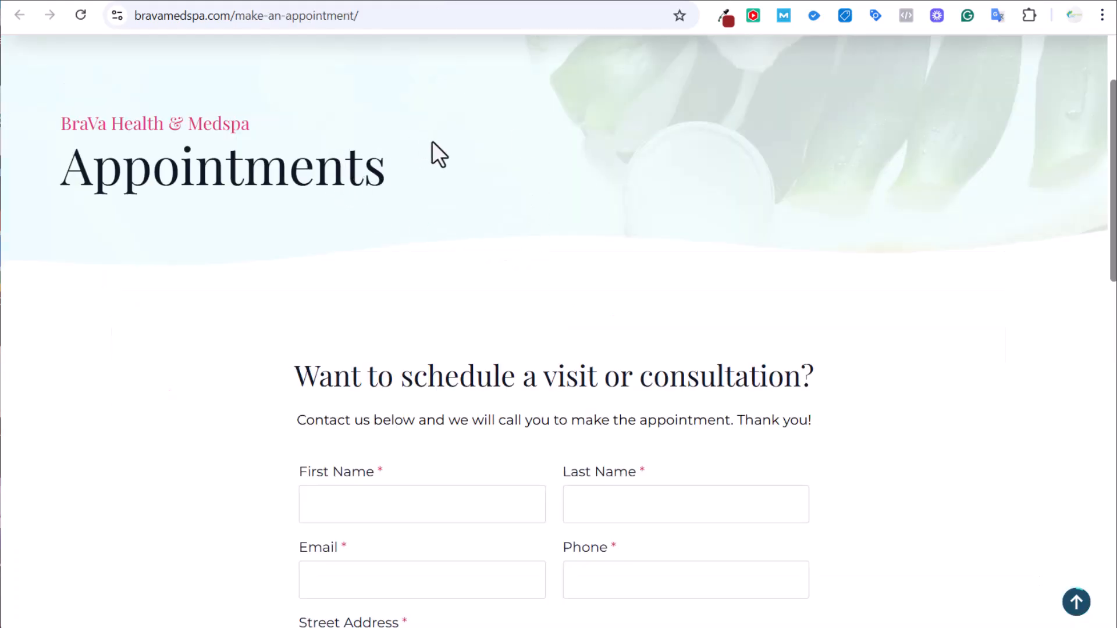
left_click_drag(243, 174, 50, 185)
left_click(357, 185)
scroll(357, 184, "up", 2)
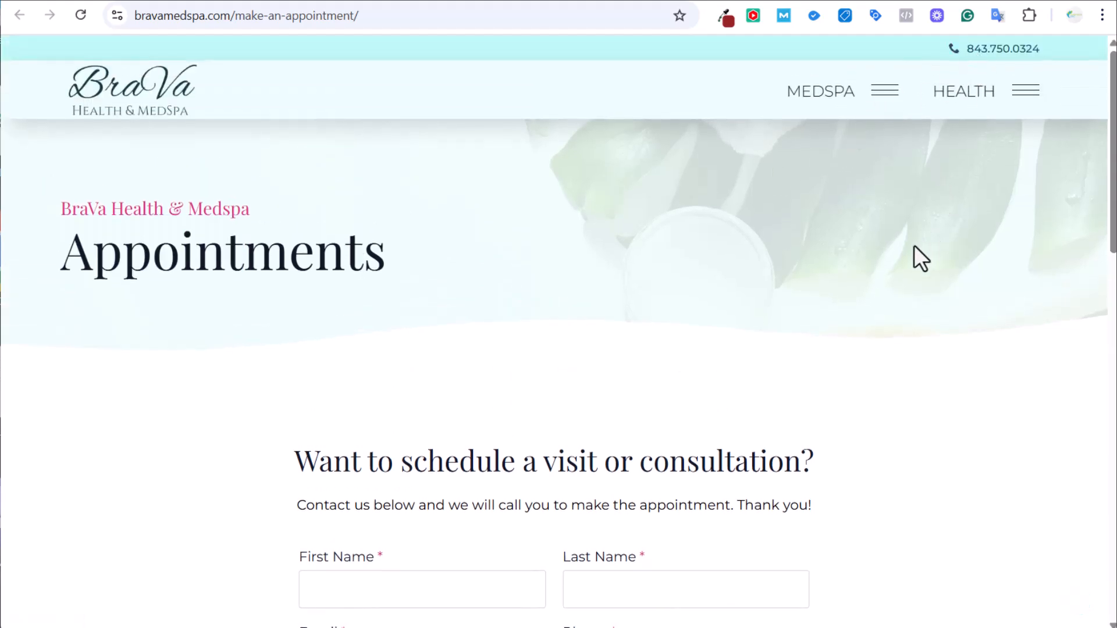
scroll(914, 245, "down", 12)
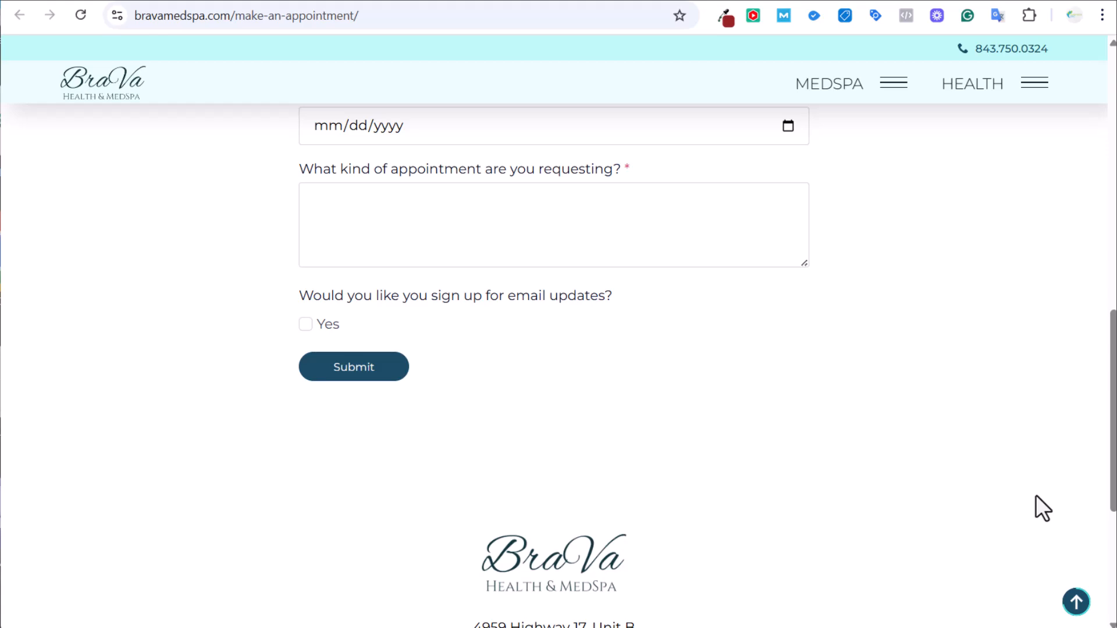
scroll(1036, 495, "down", 3)
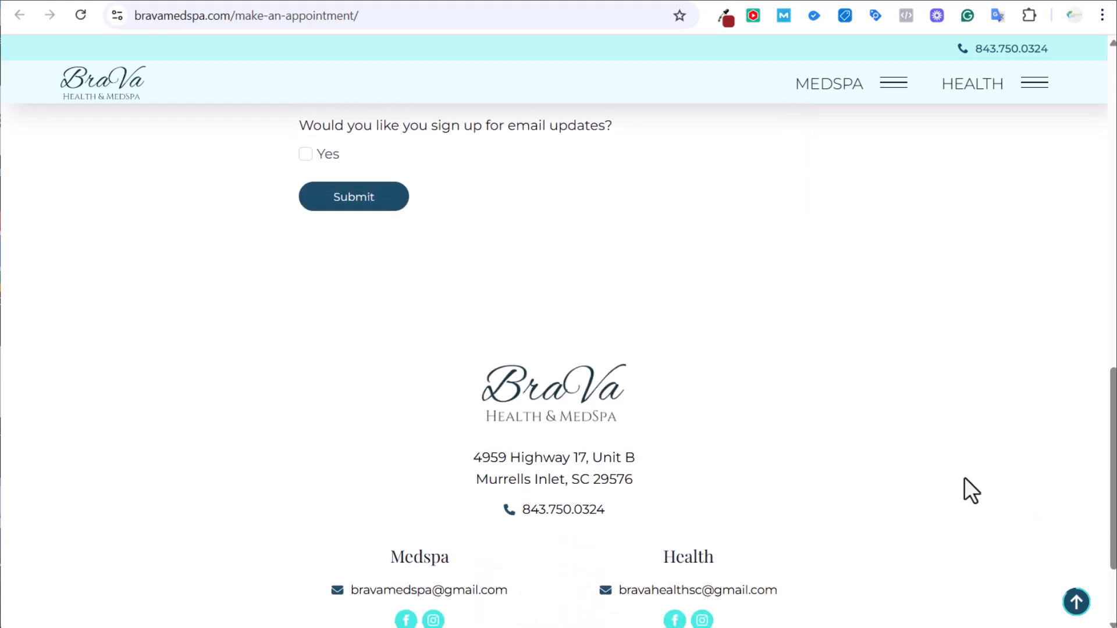
scroll(960, 358, "down", 2)
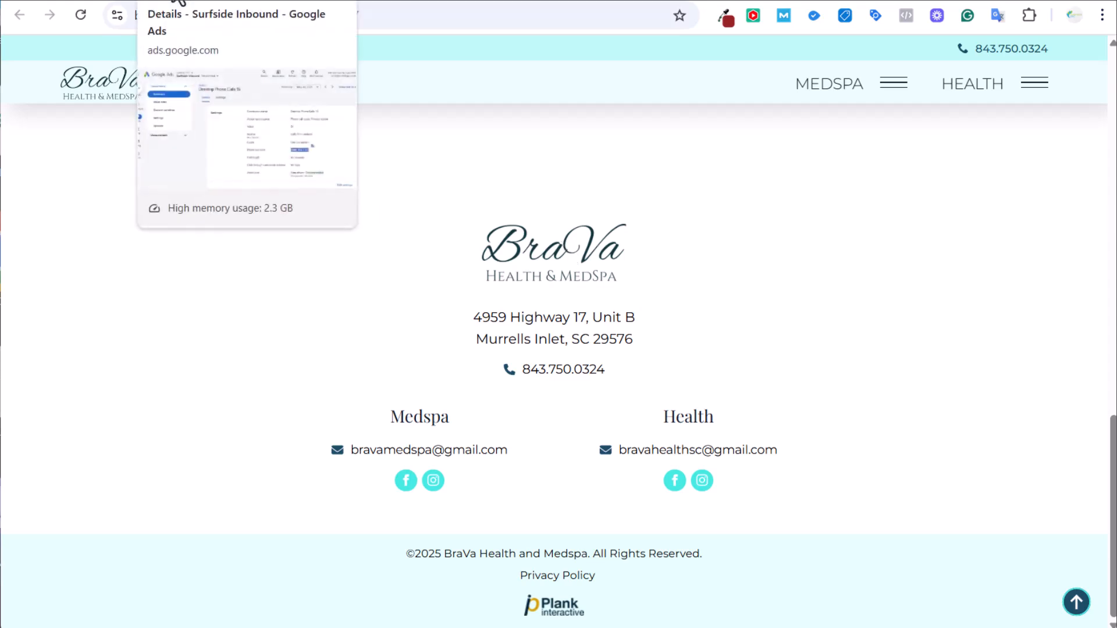
Return to Google Ads and open Campaigns > Campaigns, showing no enabled campaigns and two drafts.
left_click(174, 2)
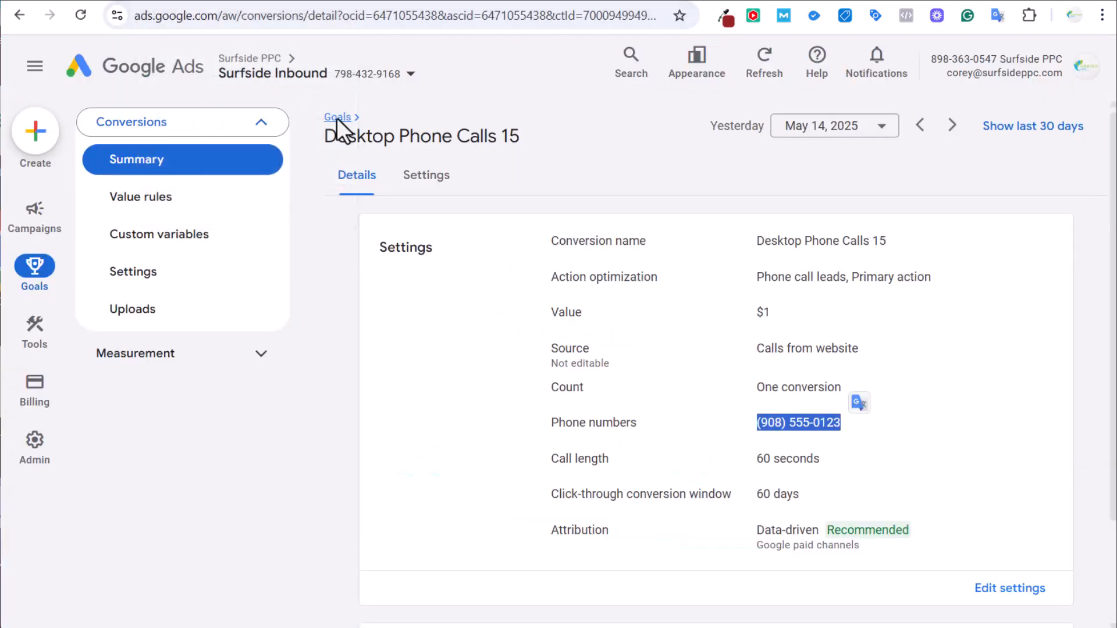
mouse_move(42, 227)
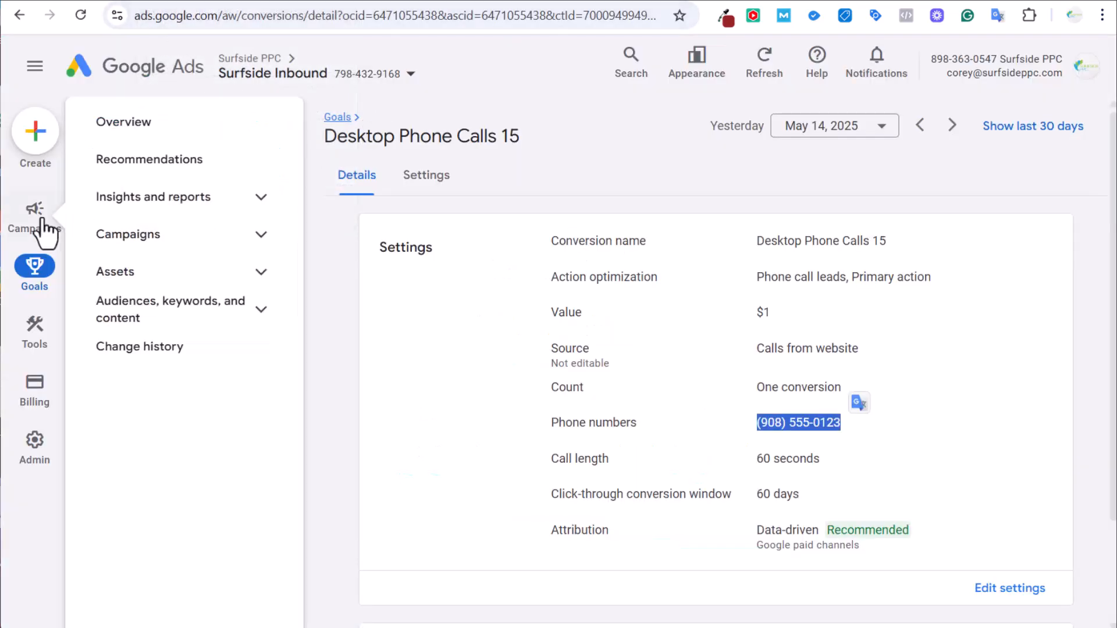
left_click(155, 233)
left_click(164, 273)
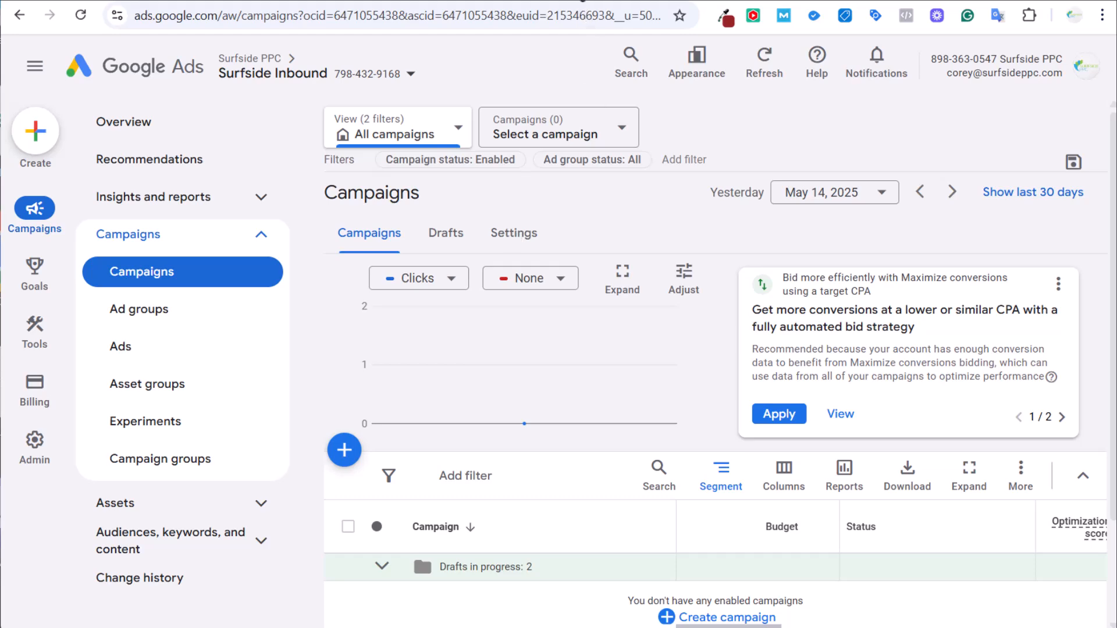
Review the Wrinkle Reduction page heading and its treatments.
left_click(518, 3)
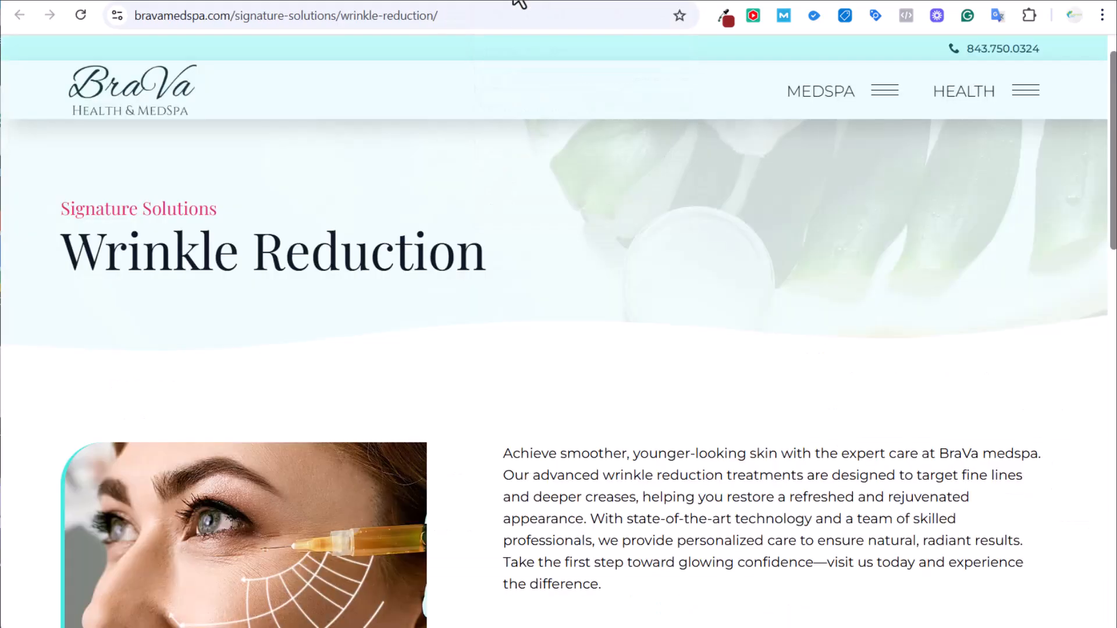
scroll(605, 349, "down", 4)
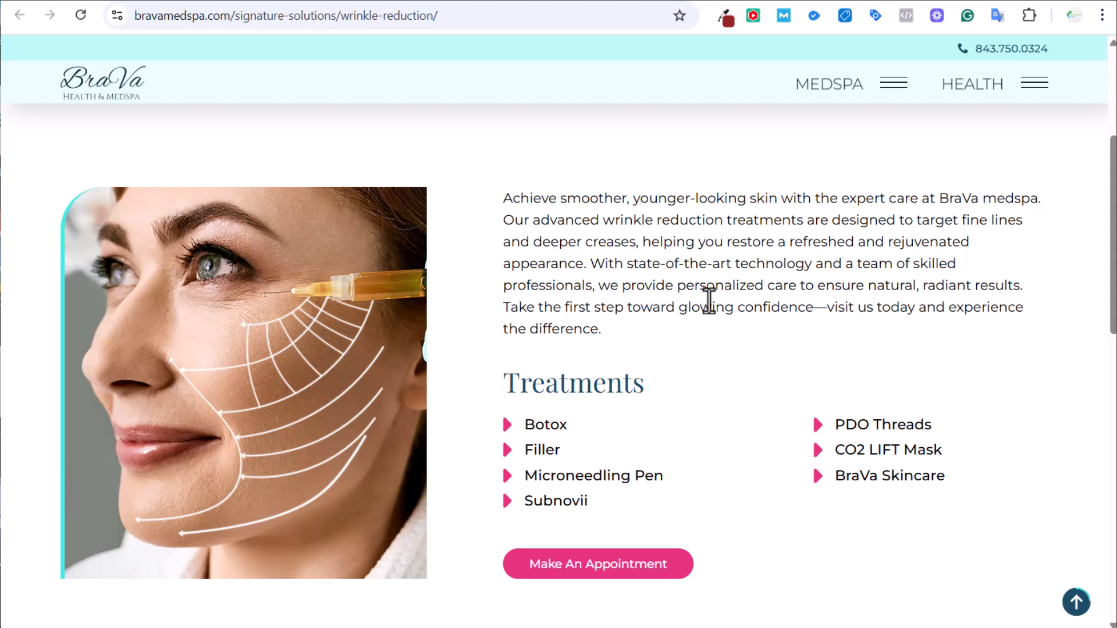
scroll(715, 230, "up", 3)
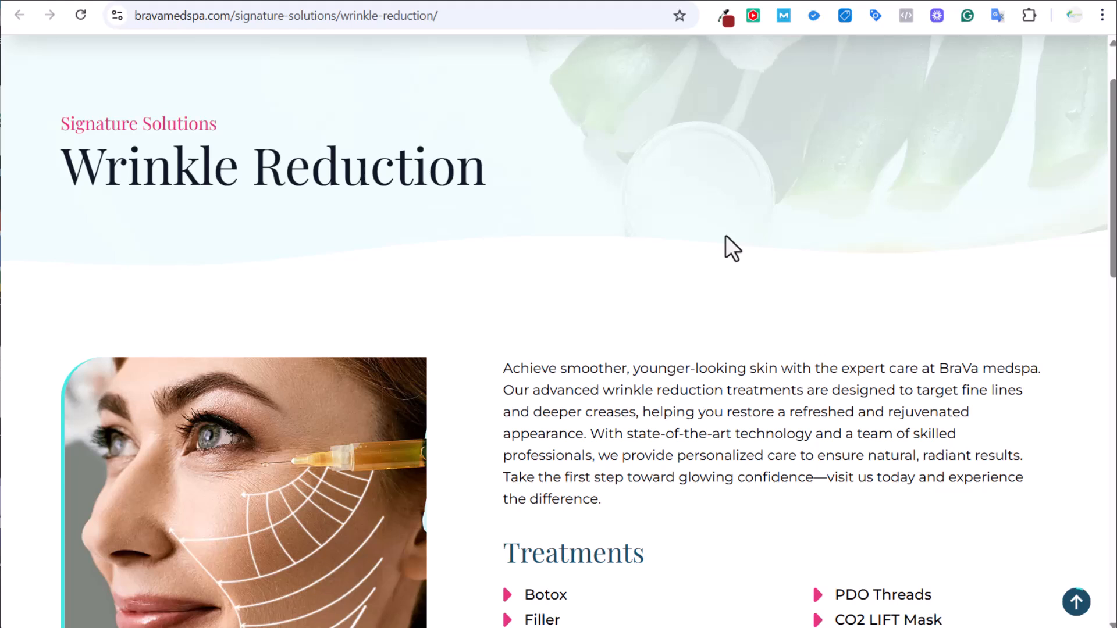
left_click_drag(586, 192, 55, 197)
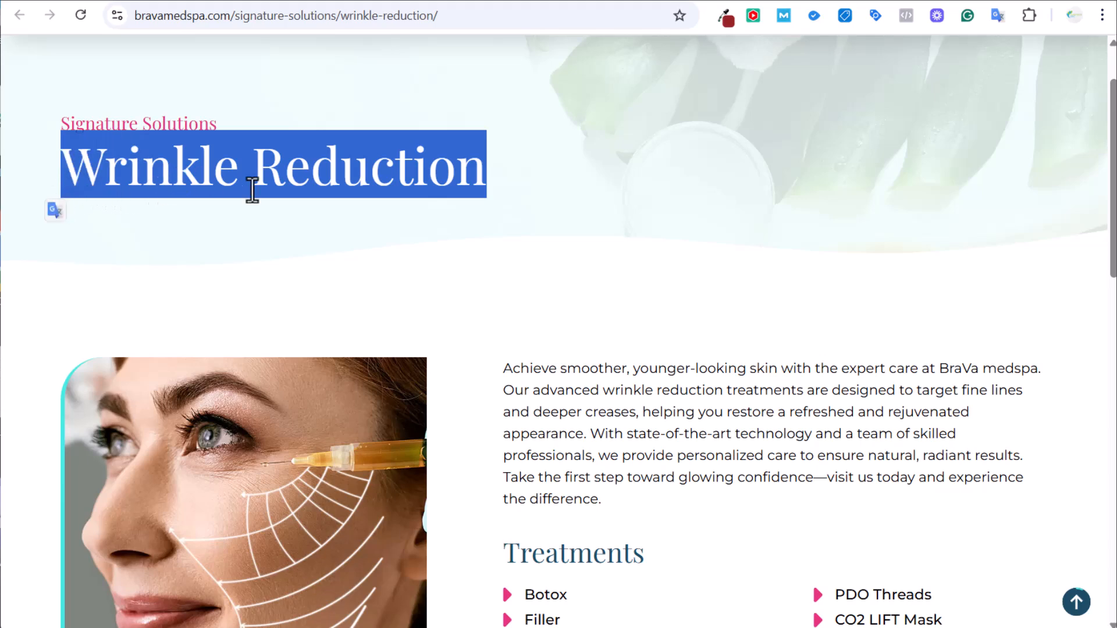
scroll(252, 189, "down", 3)
Open the Botox treatment in a new tab and read its Dermal Fillers heading and description.
right_click(528, 437)
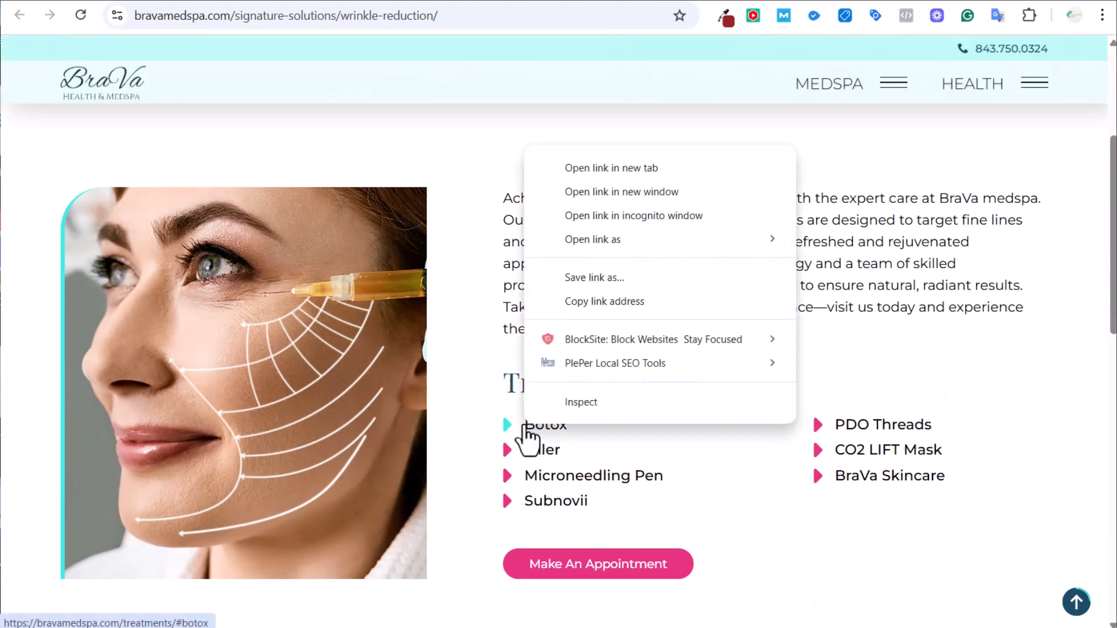
left_click(593, 169)
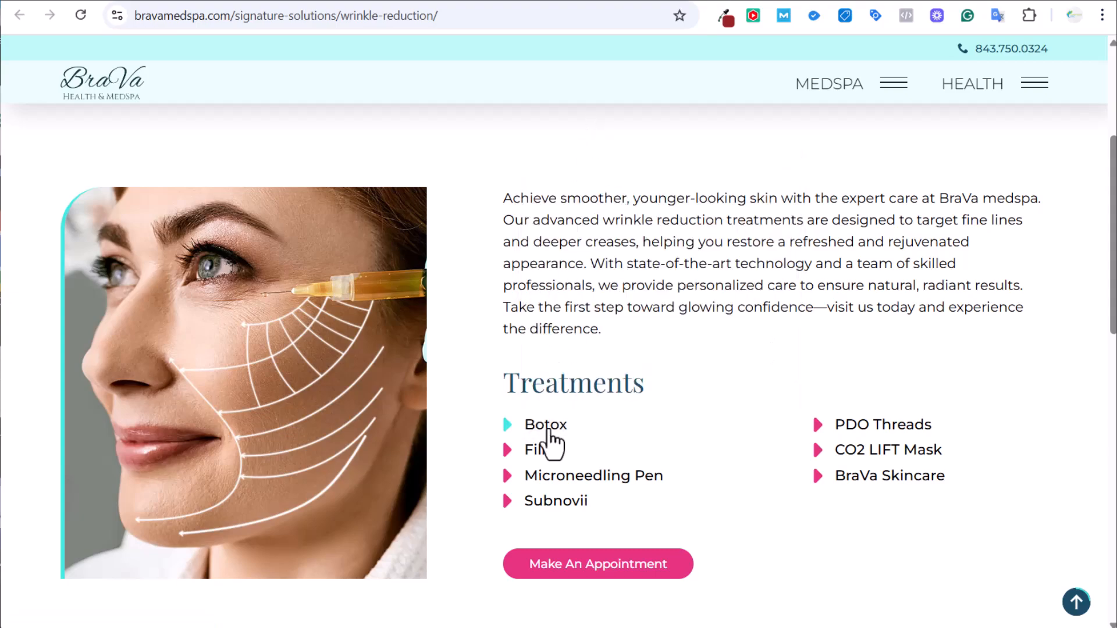
left_click(543, 2)
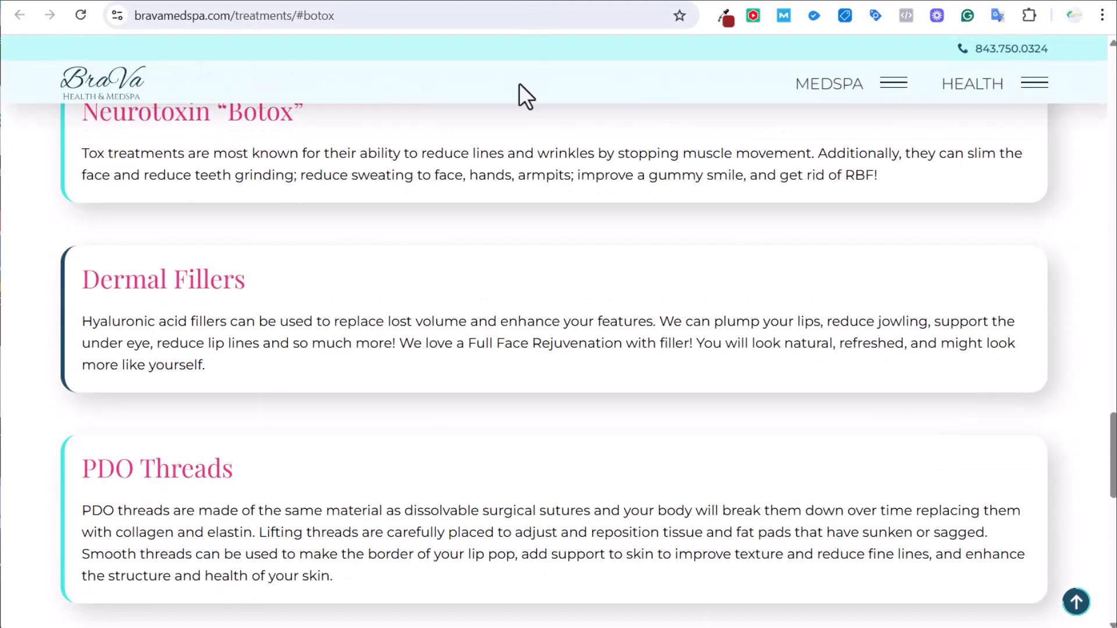
scroll(498, 281, "down", 1)
scroll(479, 174, "up", 3)
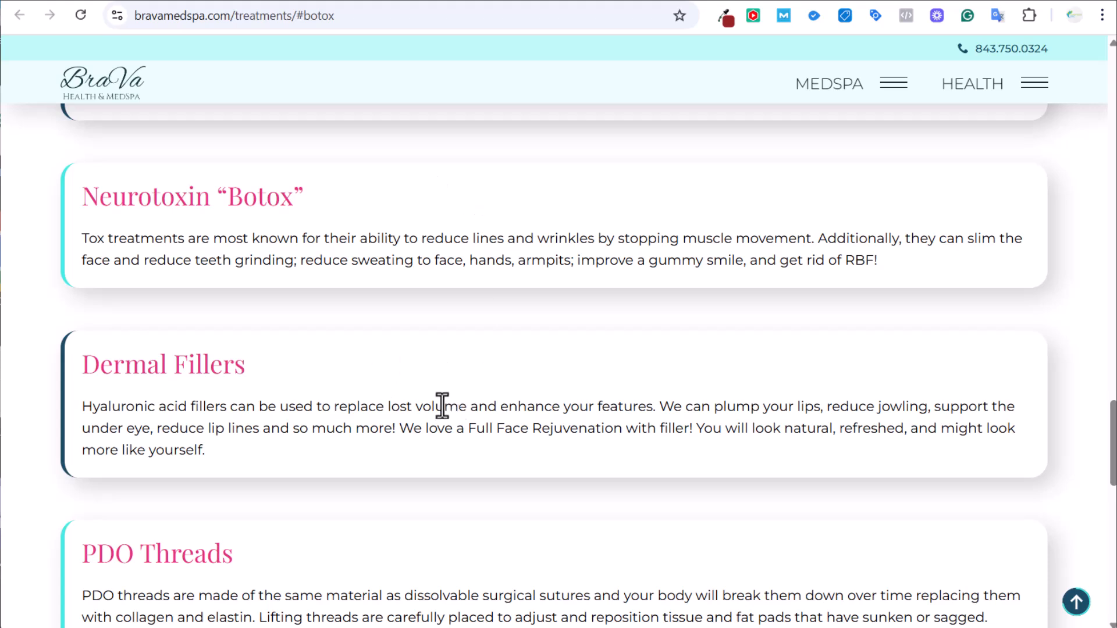
left_click_drag(323, 406, 137, 361)
left_click(133, 363)
left_click_drag(295, 406, 51, 369)
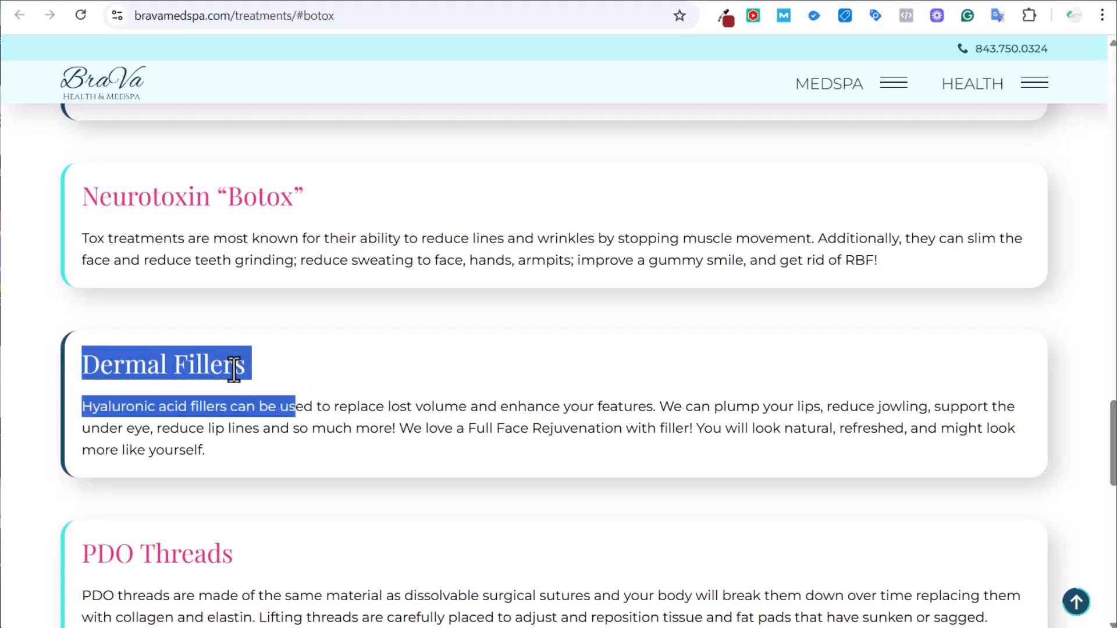
Go back to the Wrinkle Reduction page's top with its treatments list.
left_click(547, 1)
left_click(547, 2)
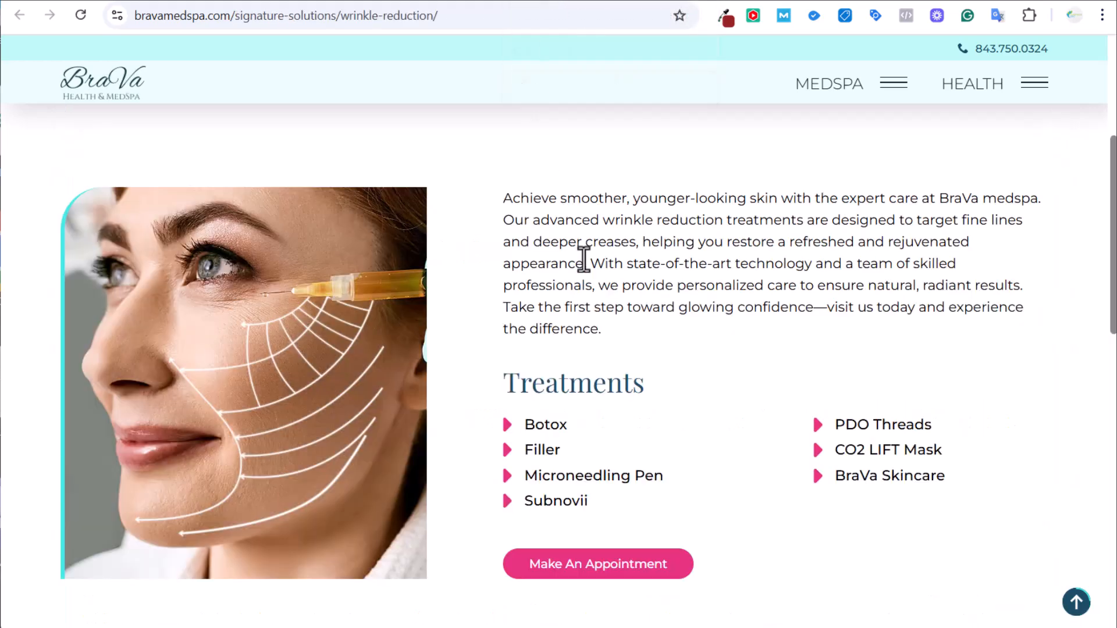
scroll(599, 239, "up", 2)
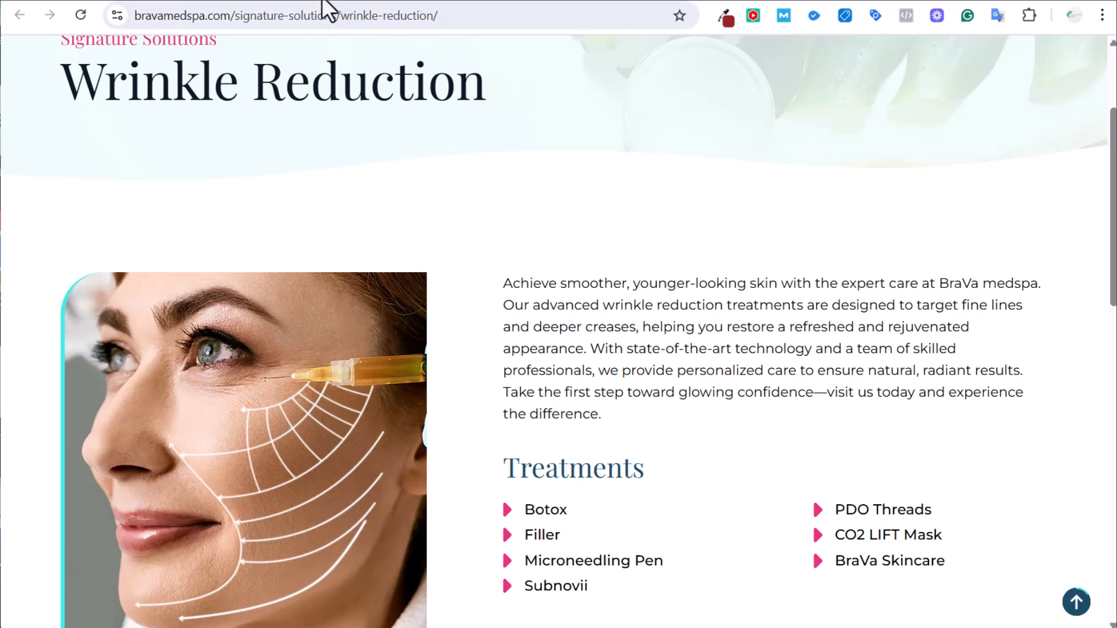
Scan the sponsored ads for 'med spa murrells inlet sc', including BraVa's, then return to BraVa's homepage.
left_click(246, 3)
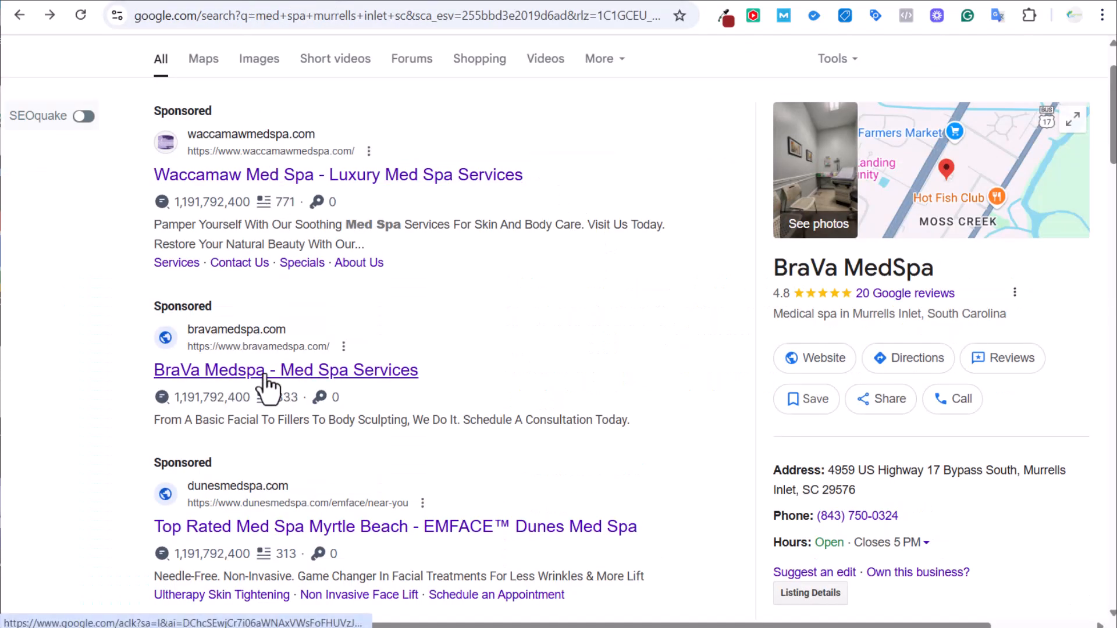
scroll(512, 364, "up", 2)
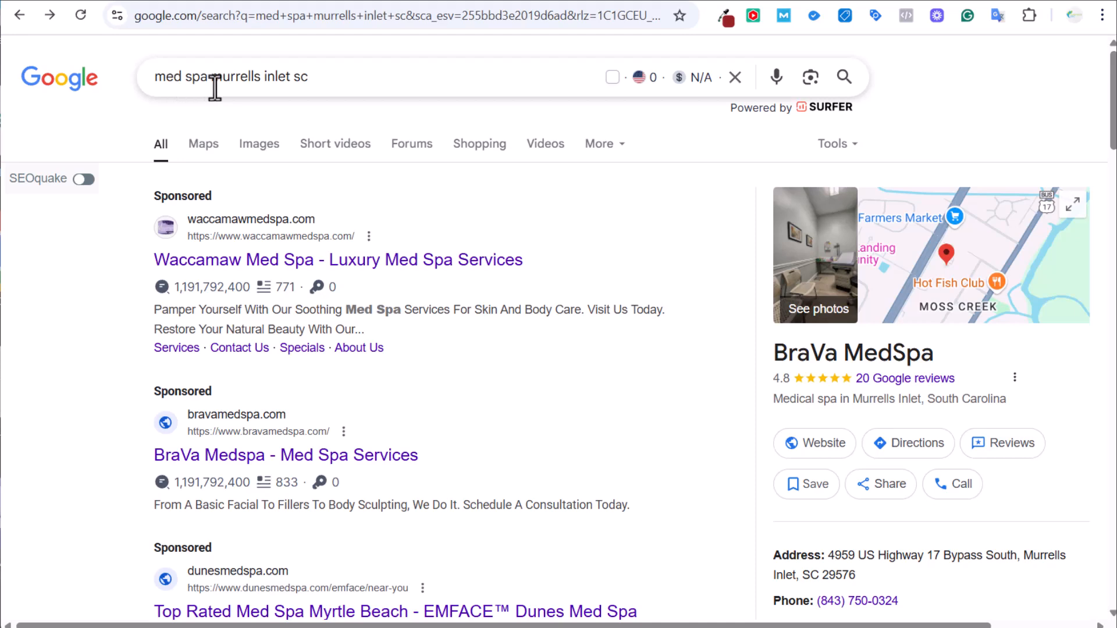
scroll(360, 244, "down", 4)
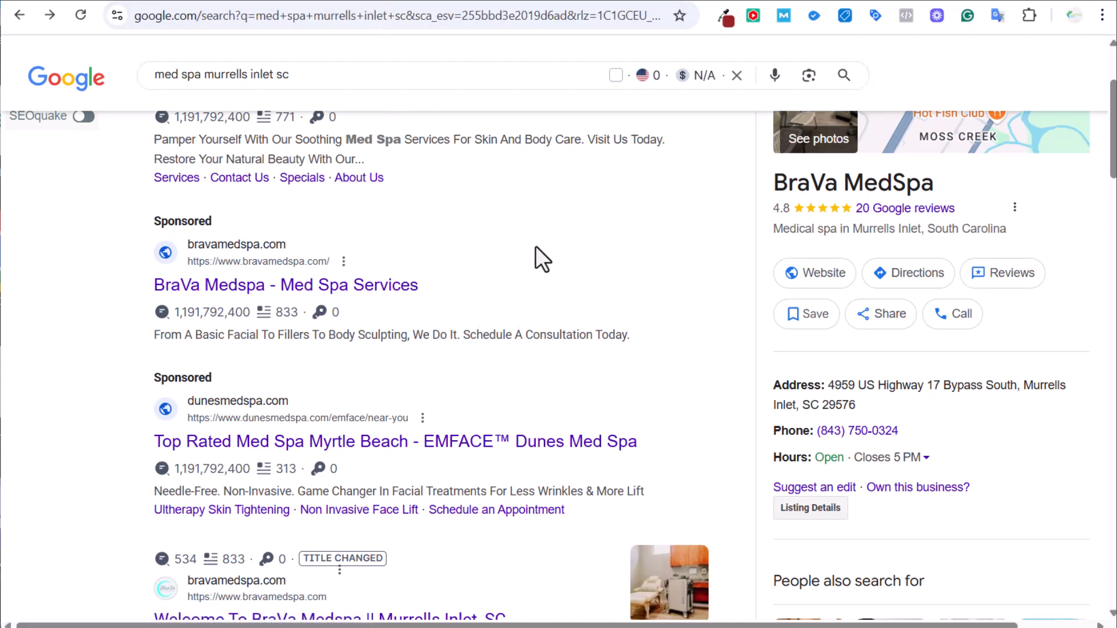
left_click(351, 6)
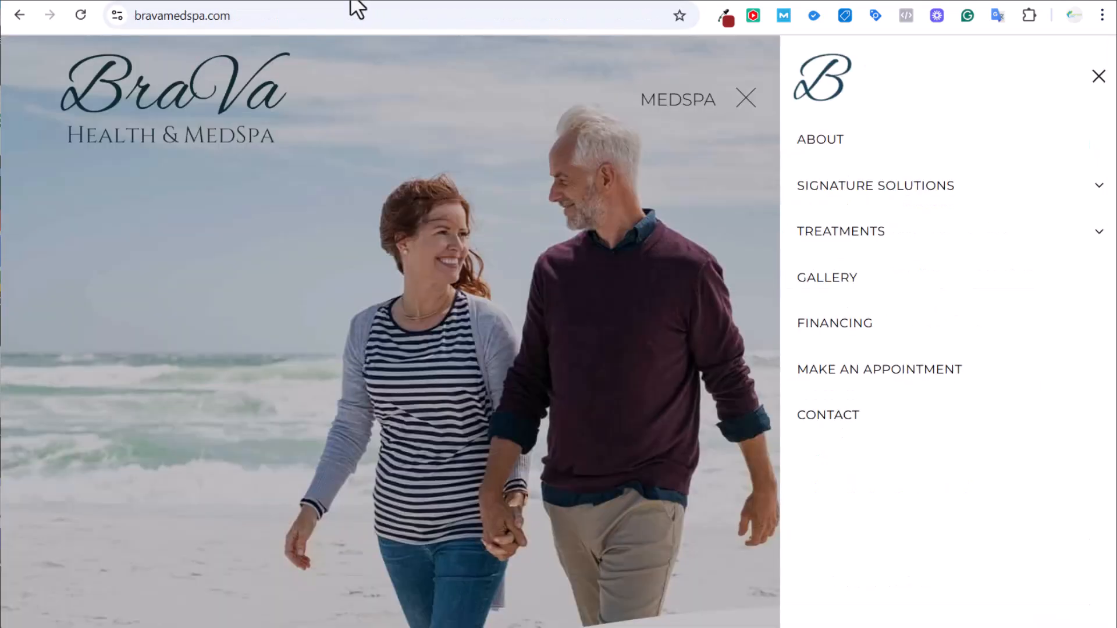
Flip through the Contact, Make-an-Appointment and Wrinkle Reduction pages, then the Remove Lesions page.
left_click(382, 2)
scroll(539, 176, "up", 6)
left_click(456, 1)
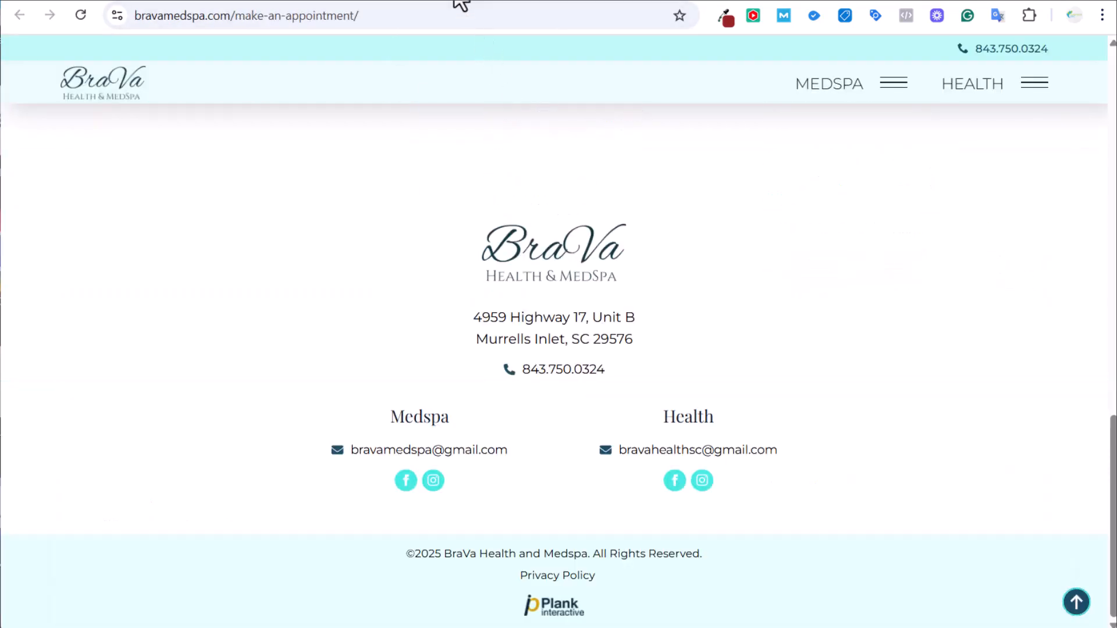
scroll(687, 204, "up", 10)
left_click(501, 2)
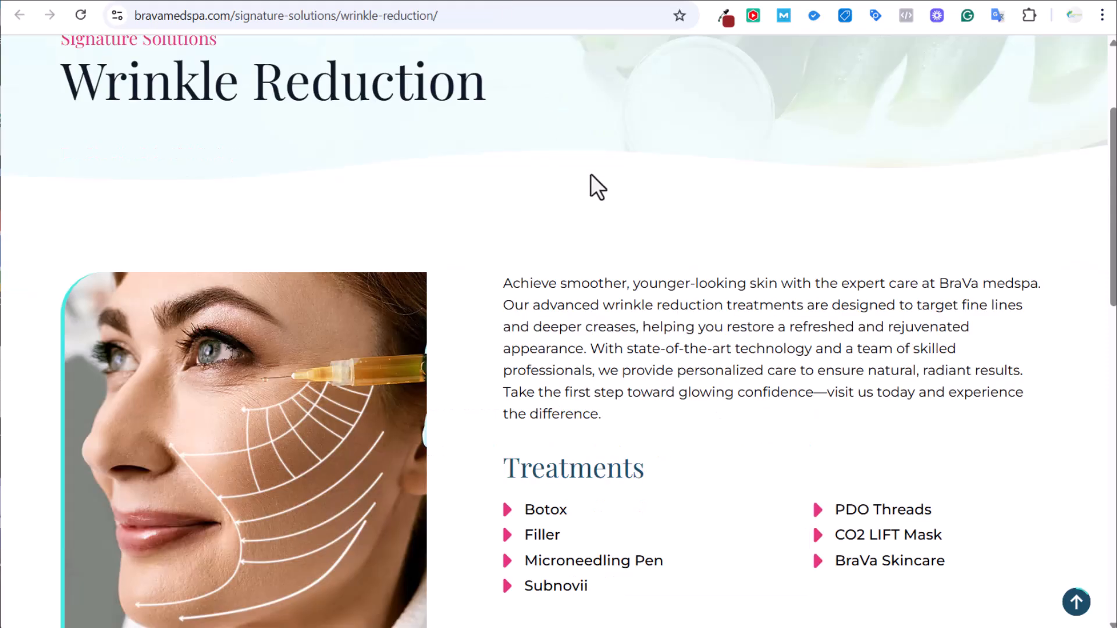
scroll(599, 291, "down", 3)
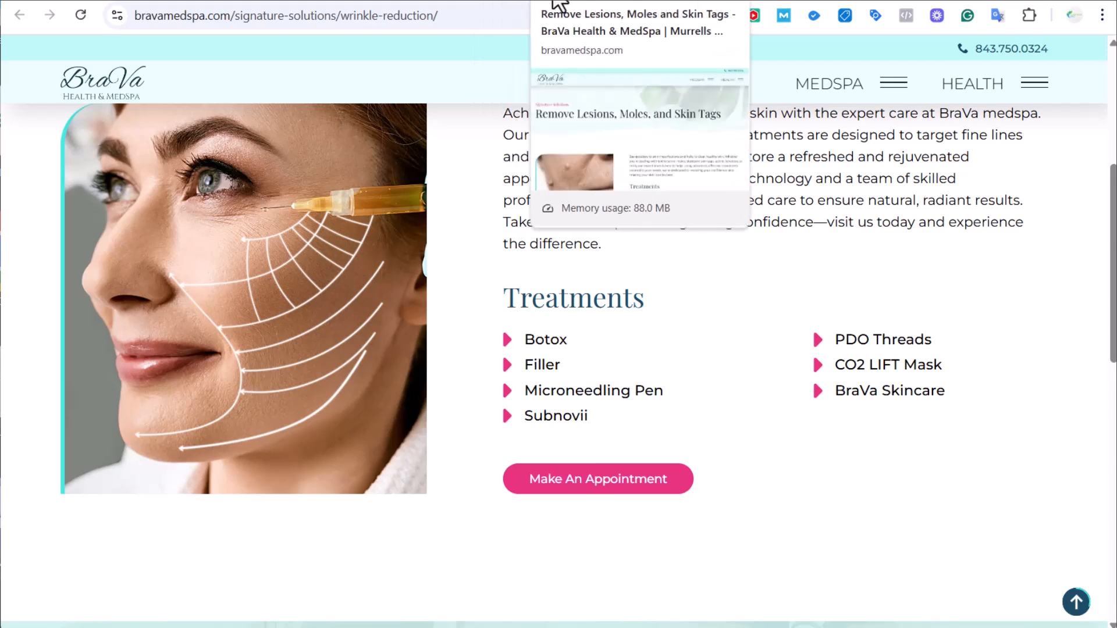
left_click(553, 5)
Glance at Reduce Spider Veins, then return to Wrinkle Reduction's seven-item treatments list.
left_click(631, 3)
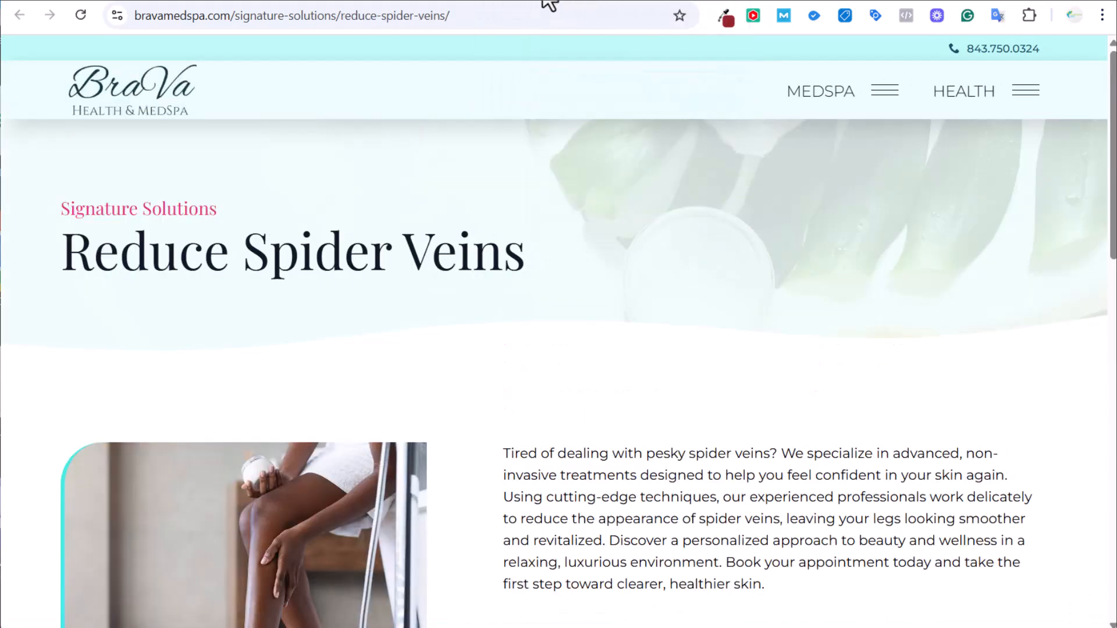
left_click(533, 3)
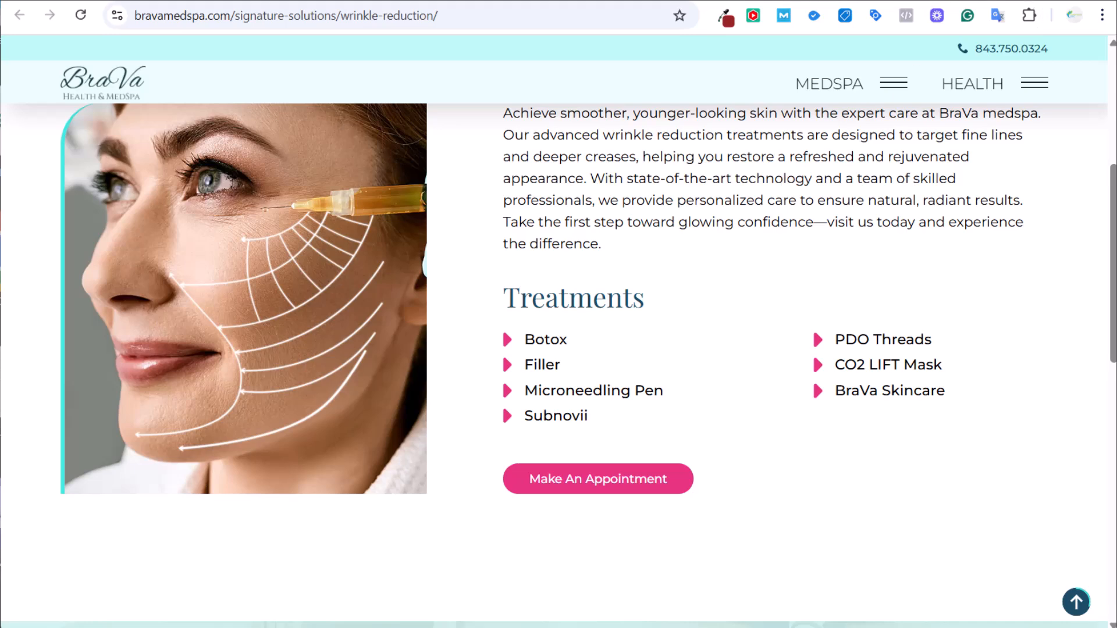
Review Surfside's Google Ads Consulting packages and Monthly Management page, then return to Google Ads Campaigns.
mouse_move(790, 5)
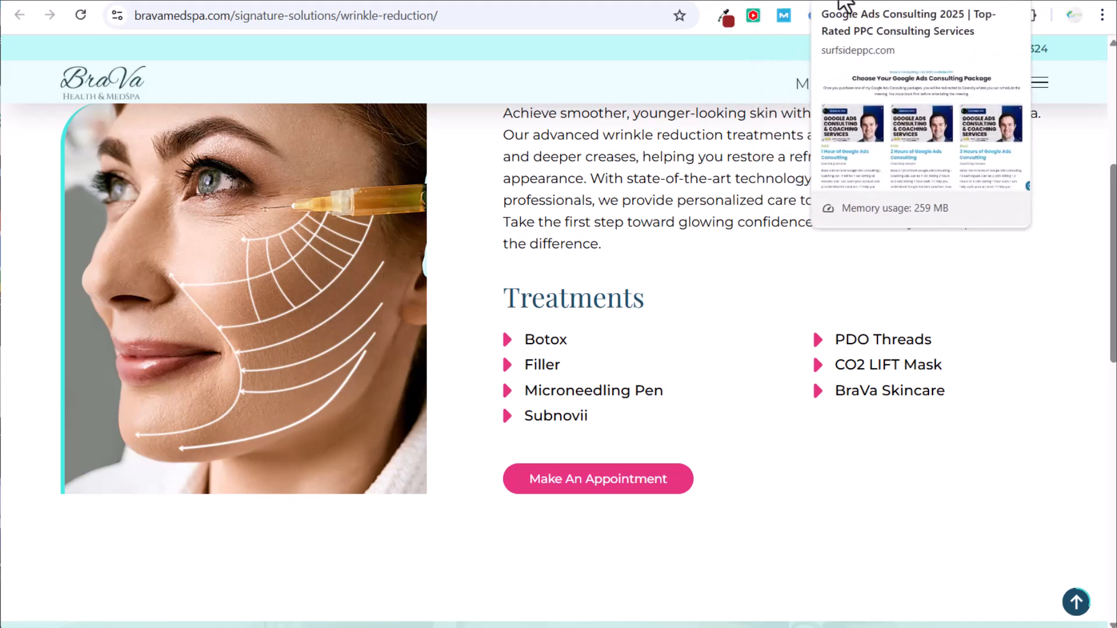
left_click(841, 1)
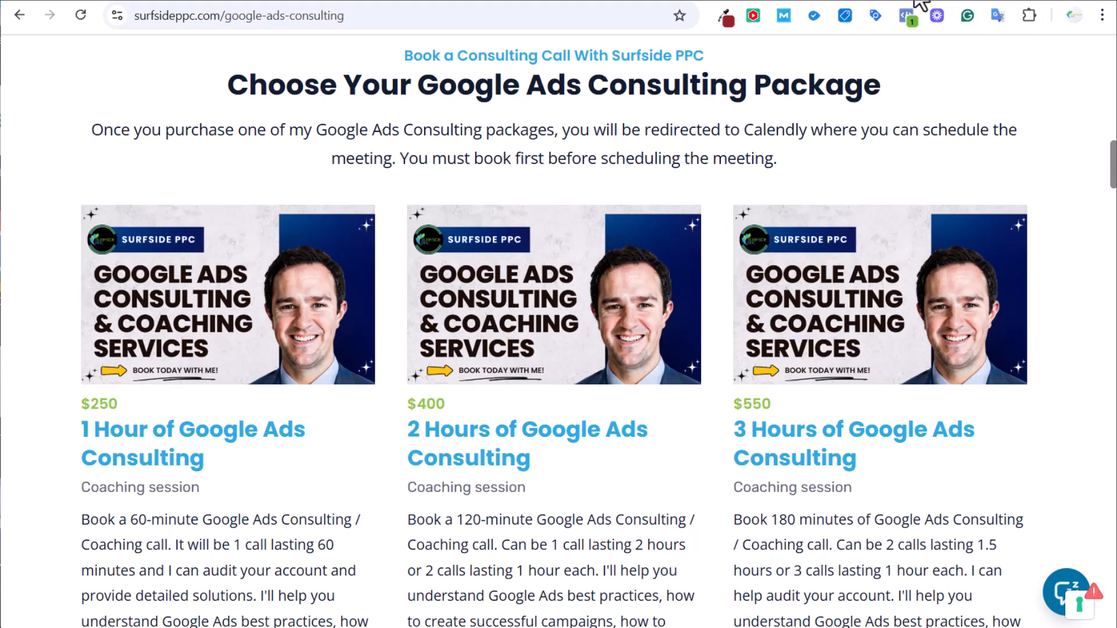
left_click(917, 1)
left_click(837, 1)
left_click(188, 1)
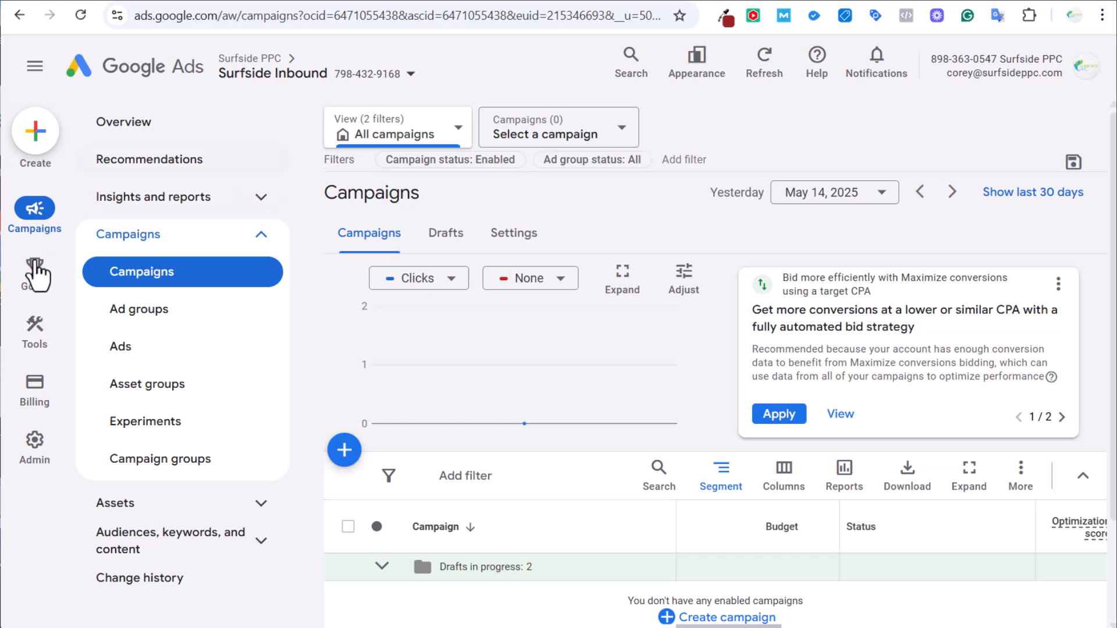
Open Keyword Planner from Tools > Planning in a new browser tab.
mouse_move(25, 337)
left_click(143, 124)
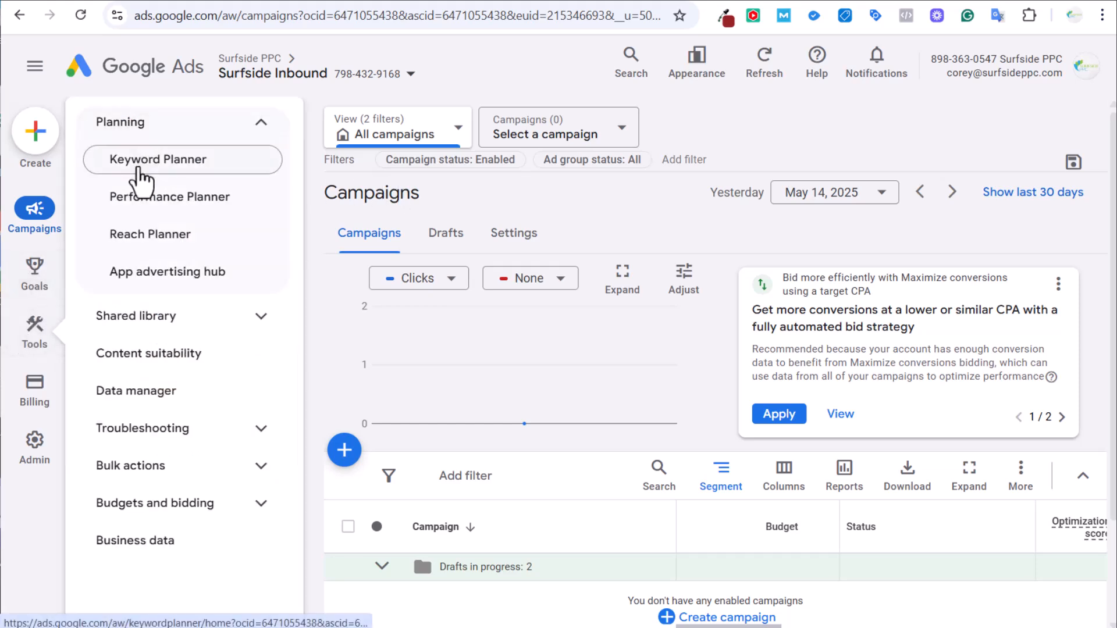
right_click(142, 172)
left_click(143, 175)
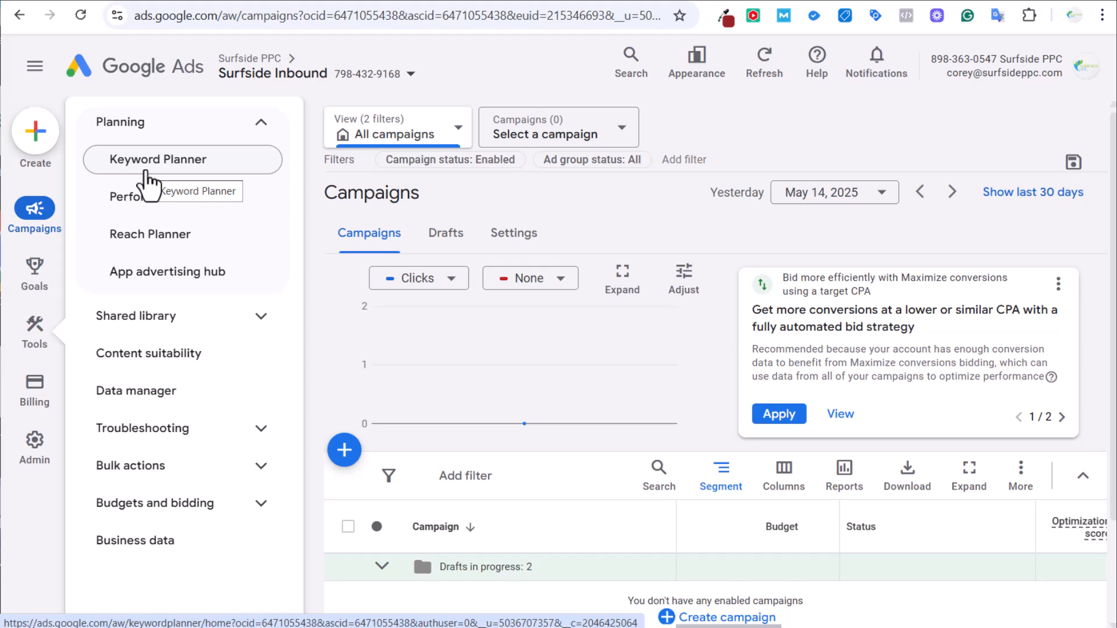
Check the 'hydrofacial near me' (F8) and 'skin rejuvenation near me' (F12) keywords, then return to BraVa.
left_click(308, 3)
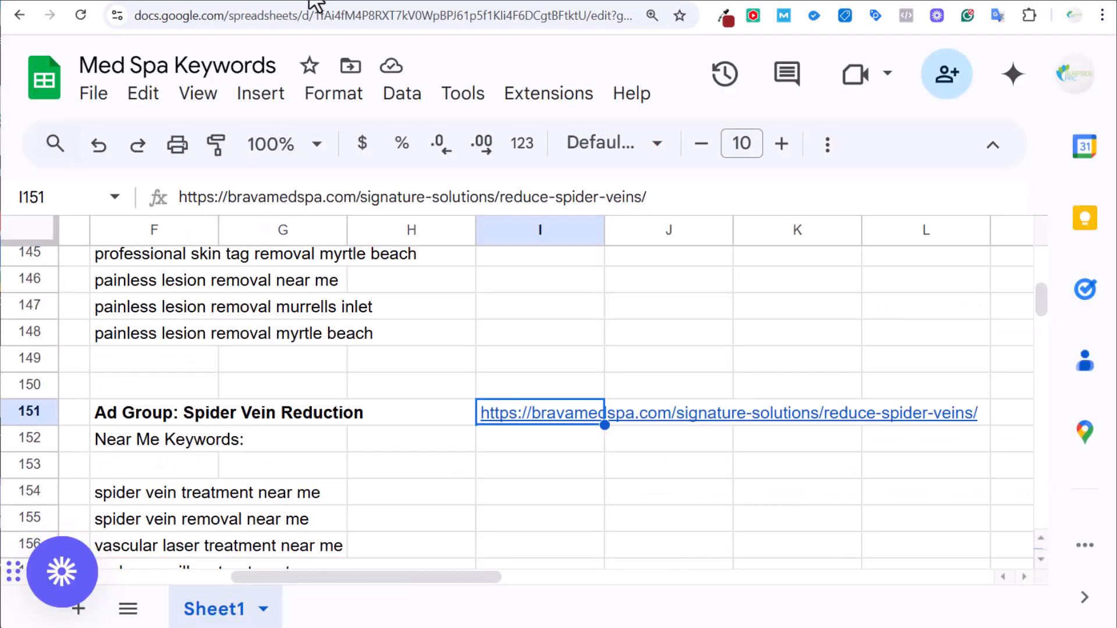
scroll(392, 381, "up", 20)
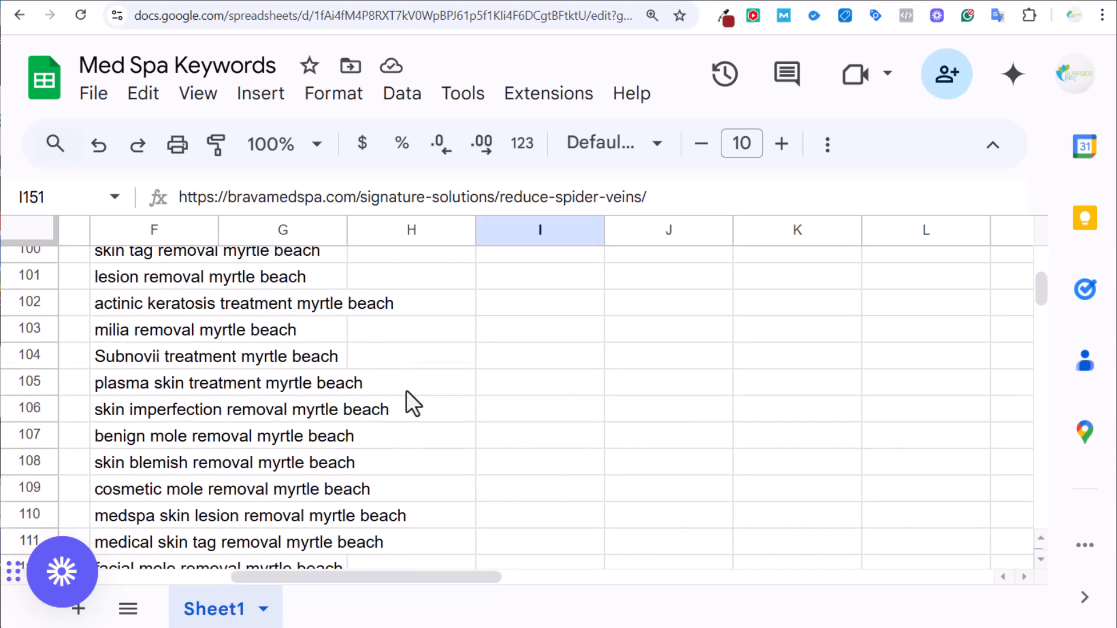
scroll(408, 385, "up", 8)
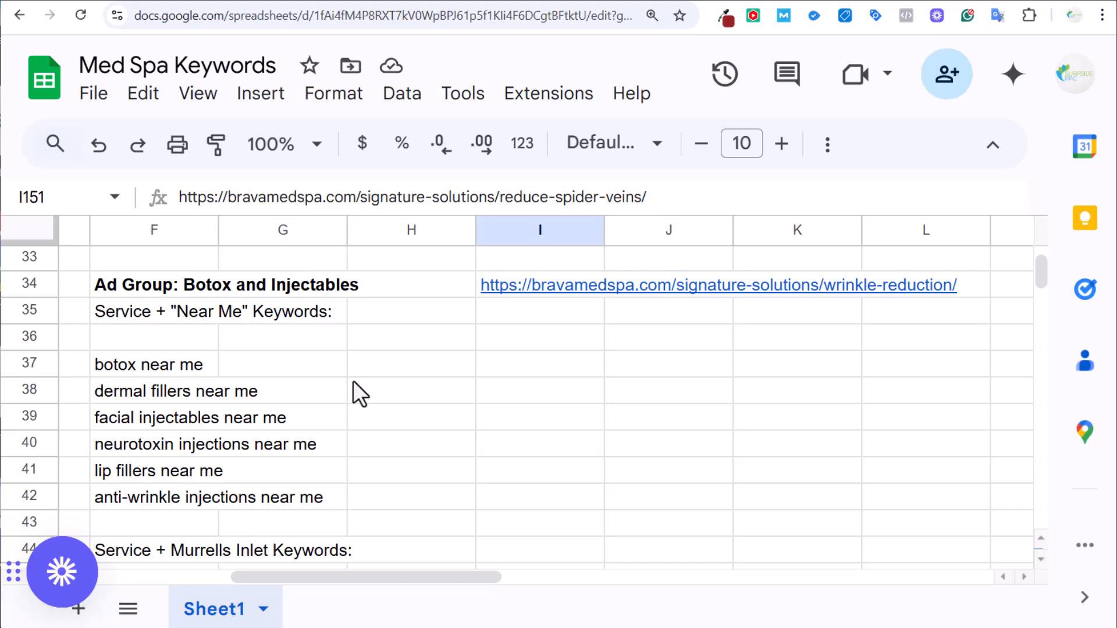
scroll(372, 373, "up", 11)
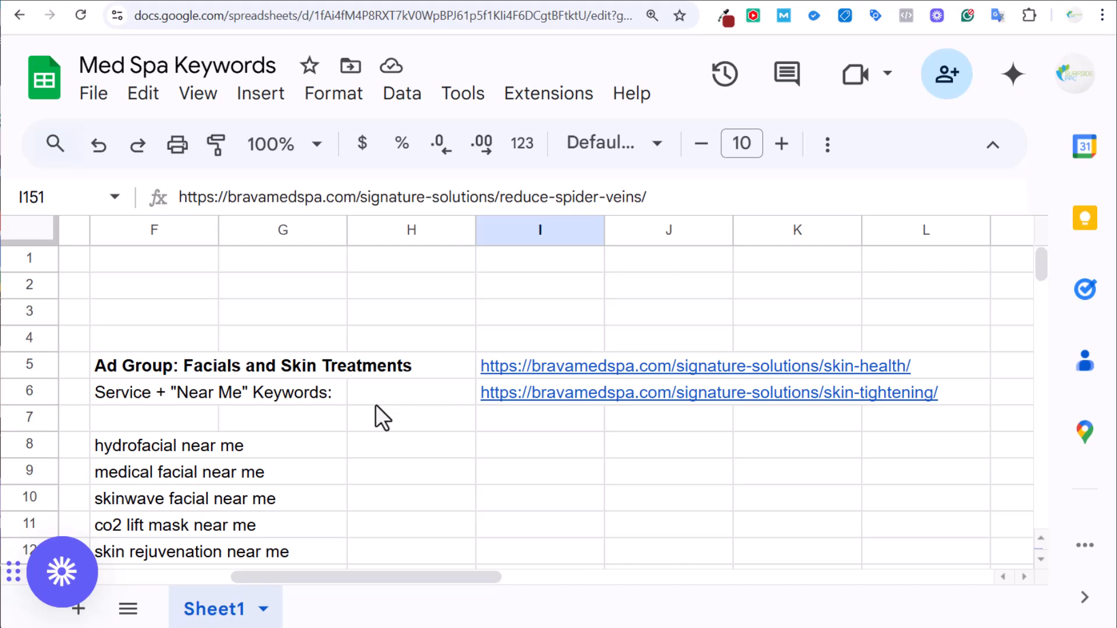
scroll(375, 406, "down", 2)
left_click(146, 367)
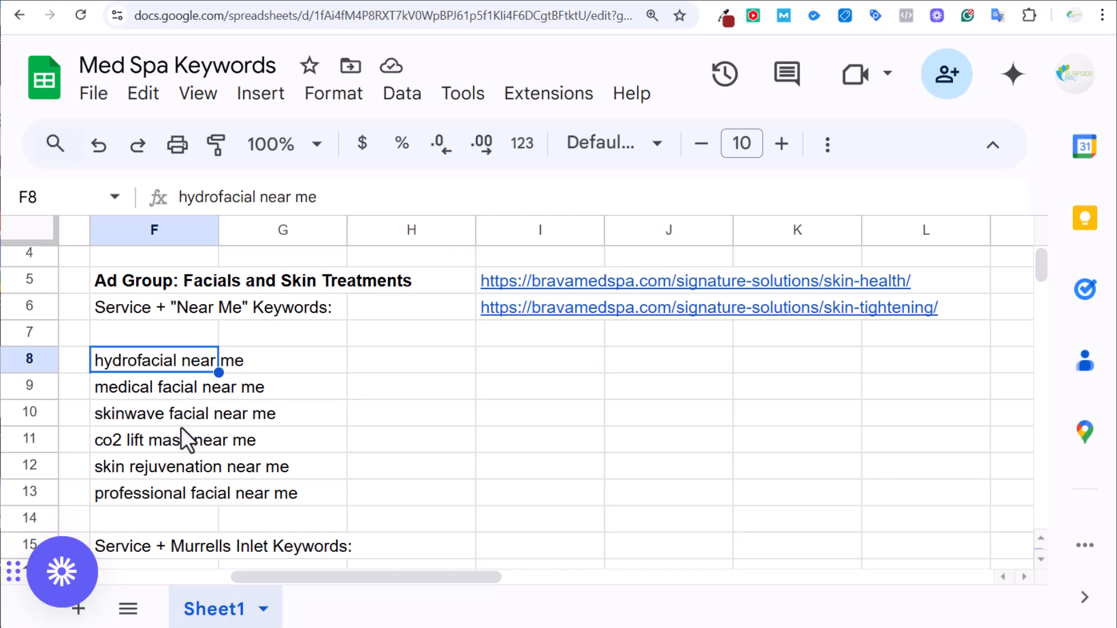
left_click(158, 465)
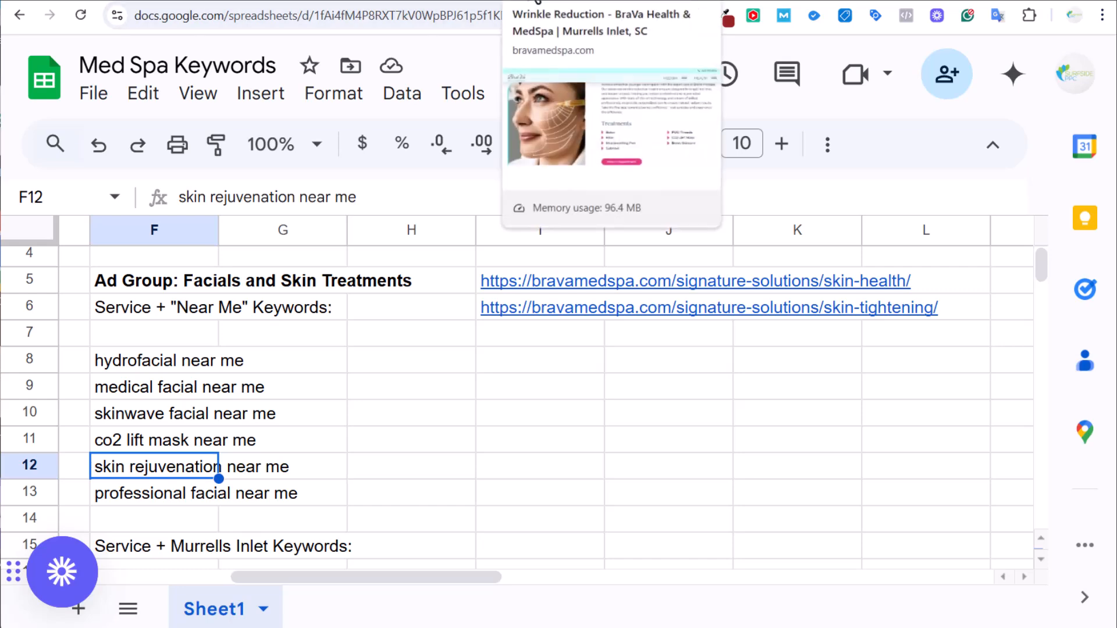
left_click(537, 1)
scroll(427, 162, "up", 5)
Cycle through the appointment, Wrinkle Reduction and Contact tabs to the BraVa home page.
left_click(484, 1)
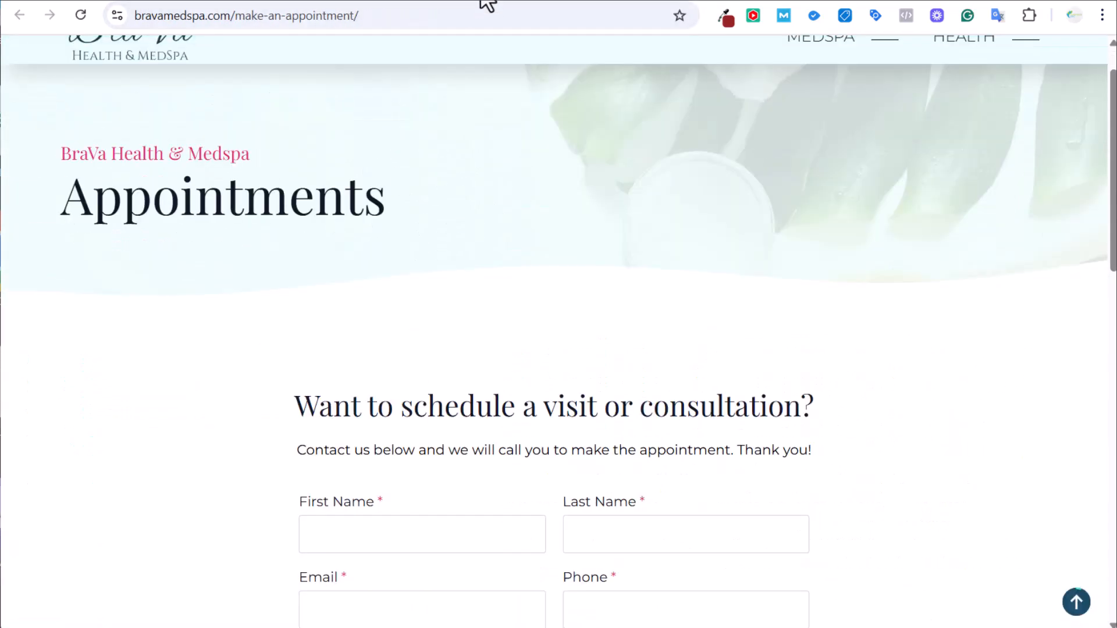
scroll(142, 244, "up", 1)
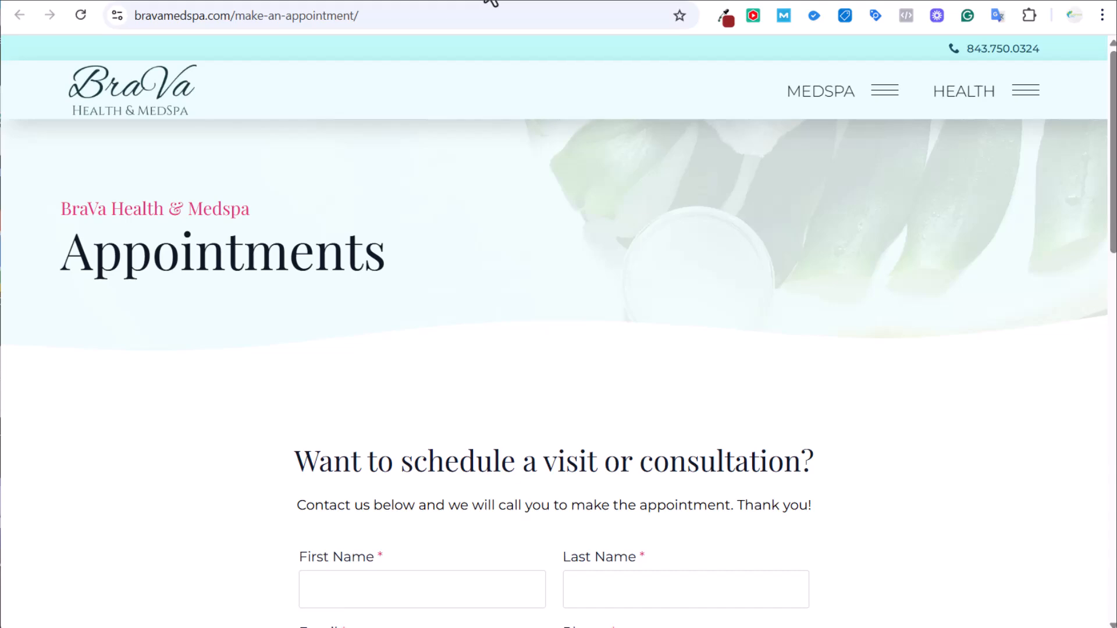
left_click(456, 1)
left_click(294, 1)
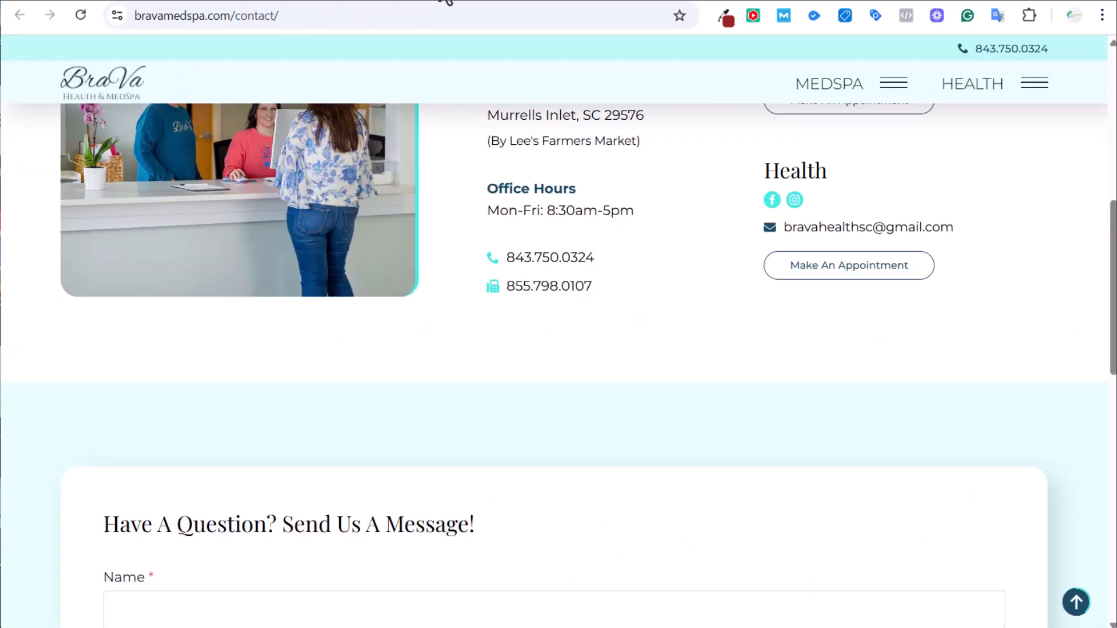
left_click(391, 1)
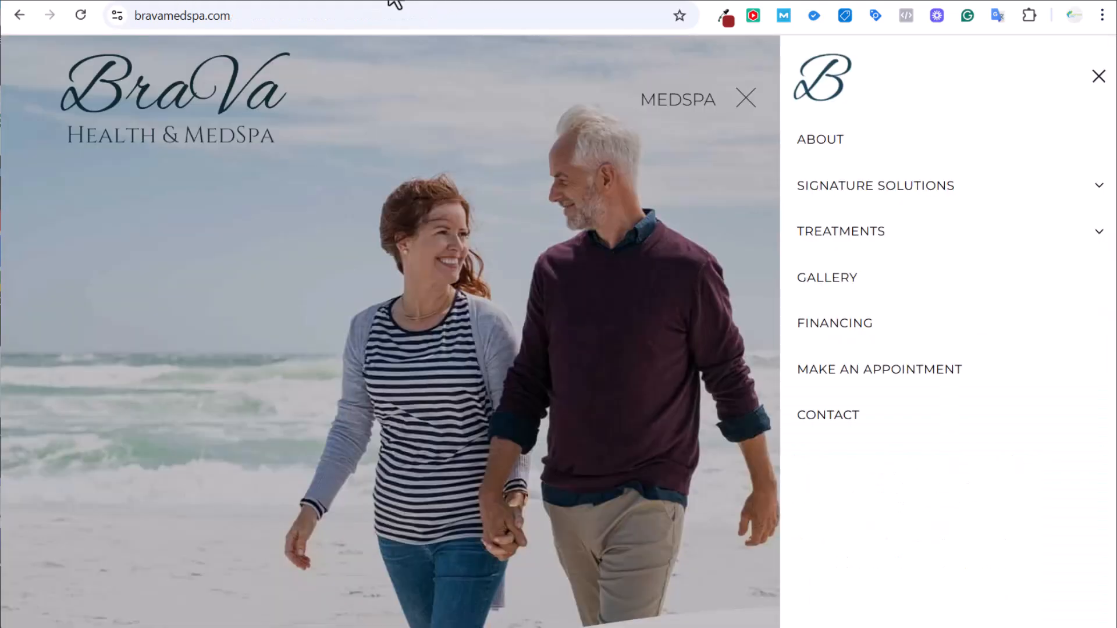
Expand the TREATMENTS and SIGNATURE SOLUTIONS menu sections and open the Skin Health page.
left_click(1044, 233)
left_click(1026, 200)
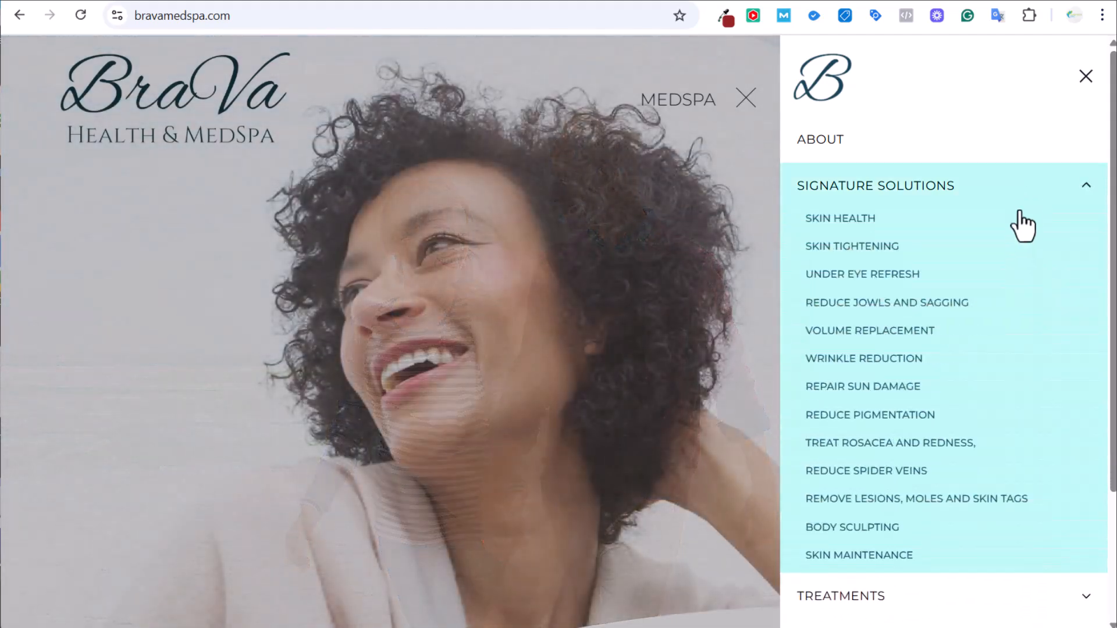
left_click(996, 200)
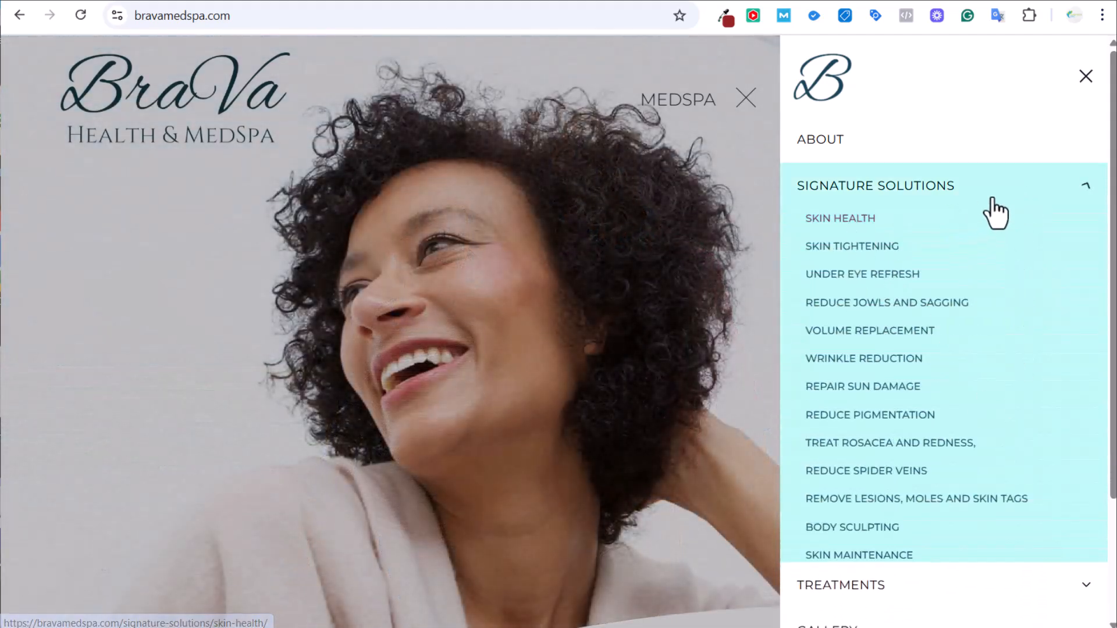
left_click(998, 239)
left_click(1025, 203)
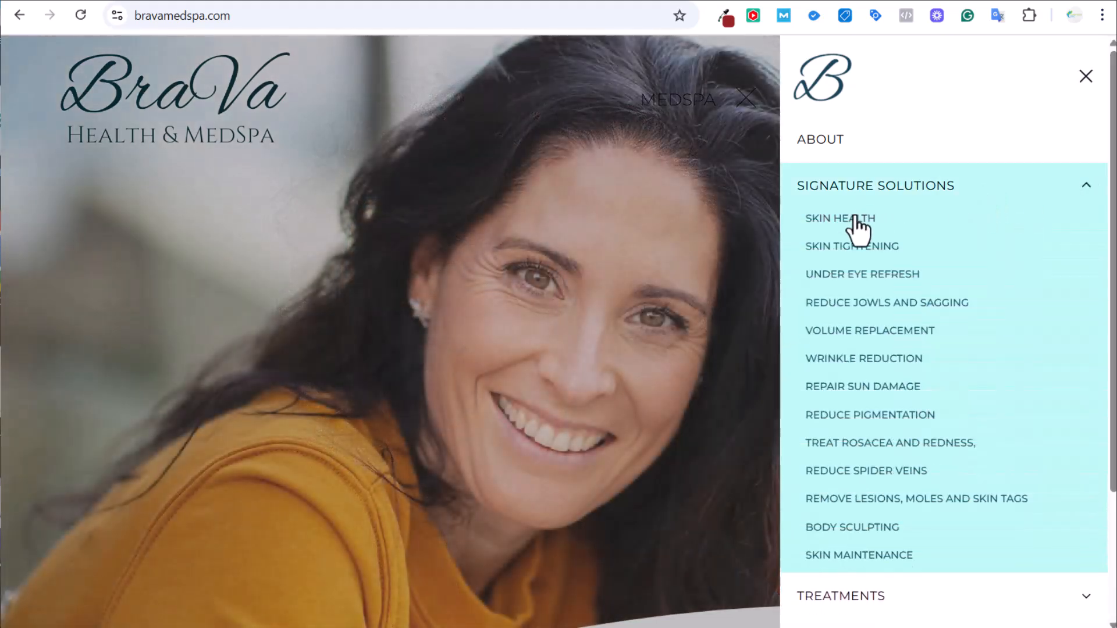
right_click(853, 214)
left_click(882, 222)
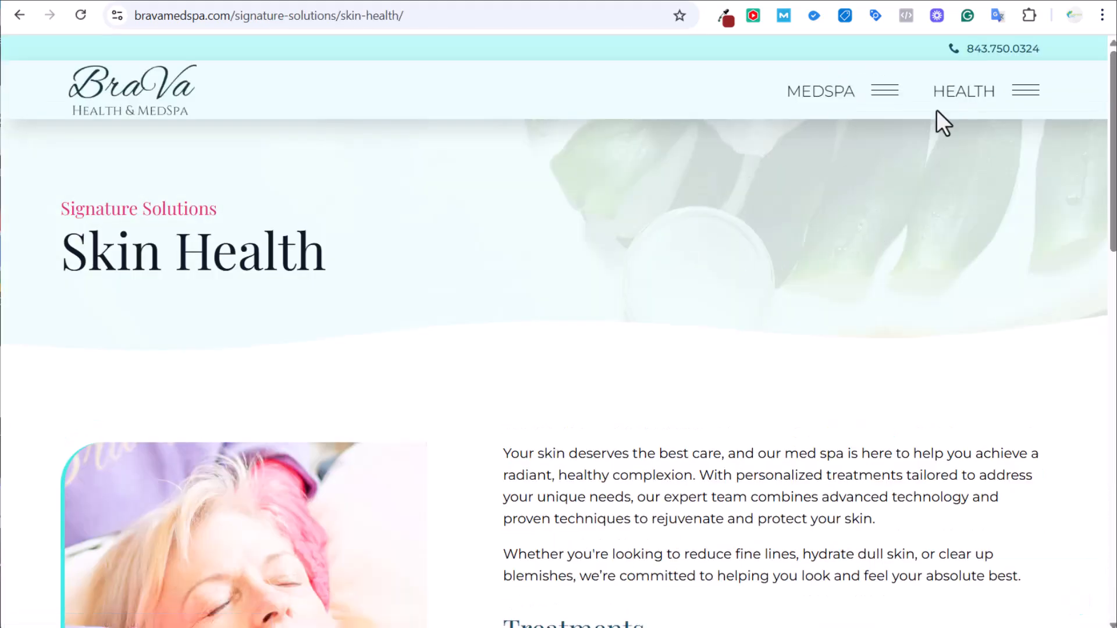
Browse the SIGNATURE SOLUTIONS menu on Skin Health, close it, and return to Med Spa Keywords.
left_click(883, 91)
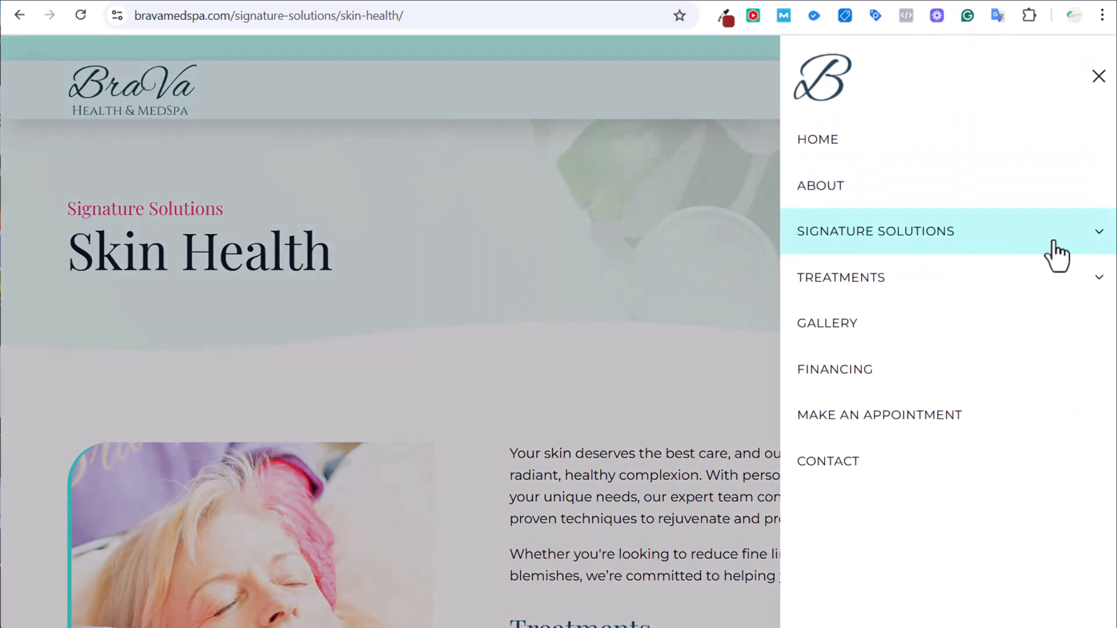
left_click(1055, 241)
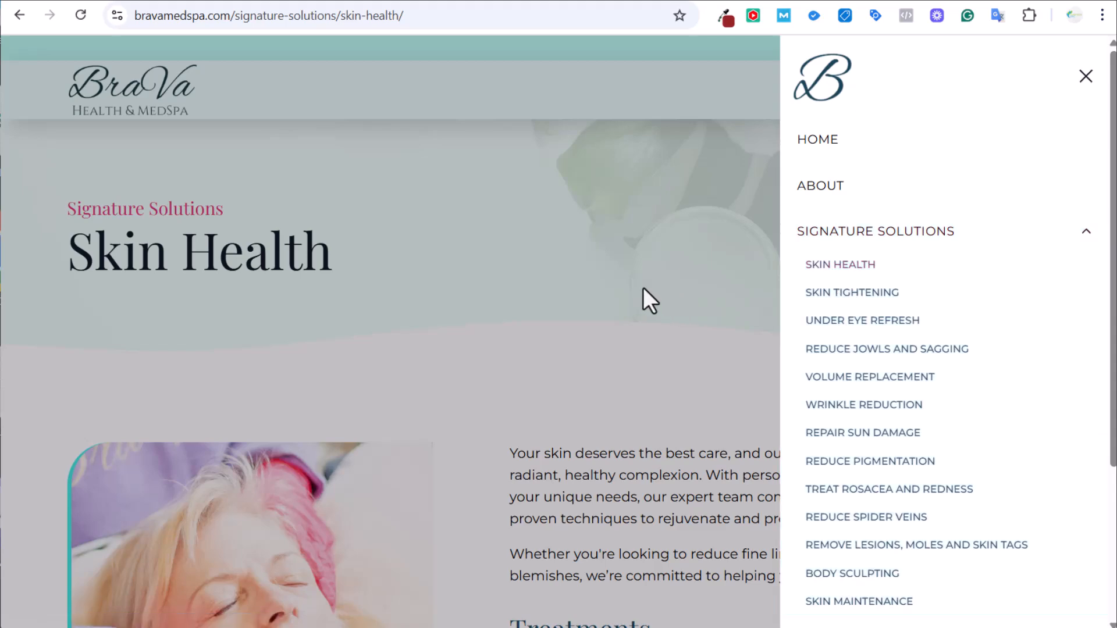
left_click(643, 291)
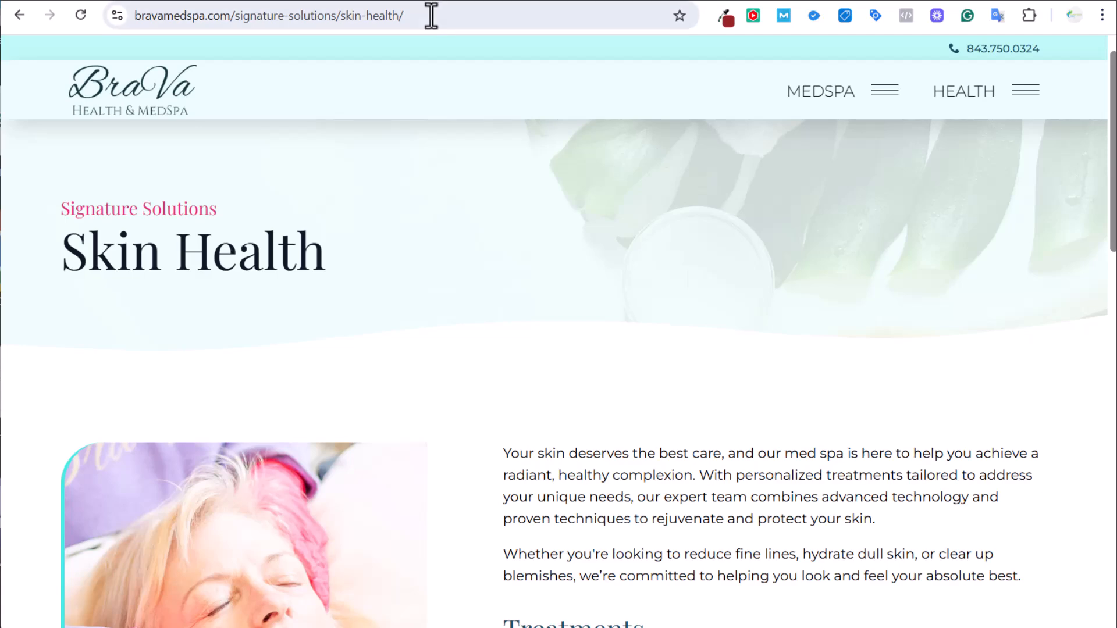
left_click(321, 1)
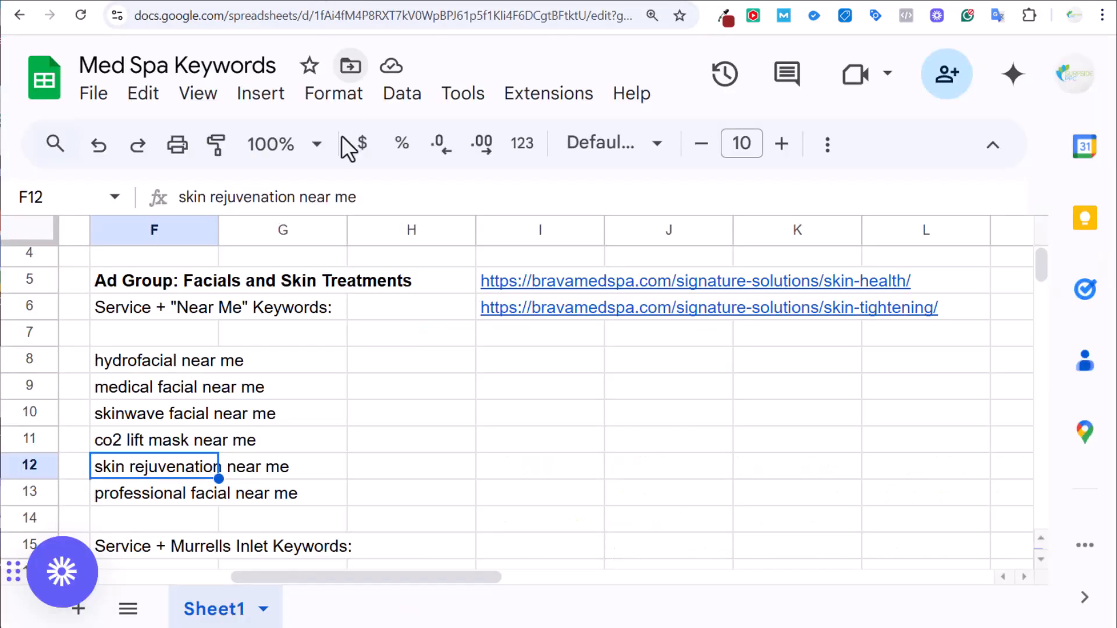
Check the Facials and Skin Treatments heading in F5, then return to BraVa's Skin Health Treatments list.
left_click(145, 285)
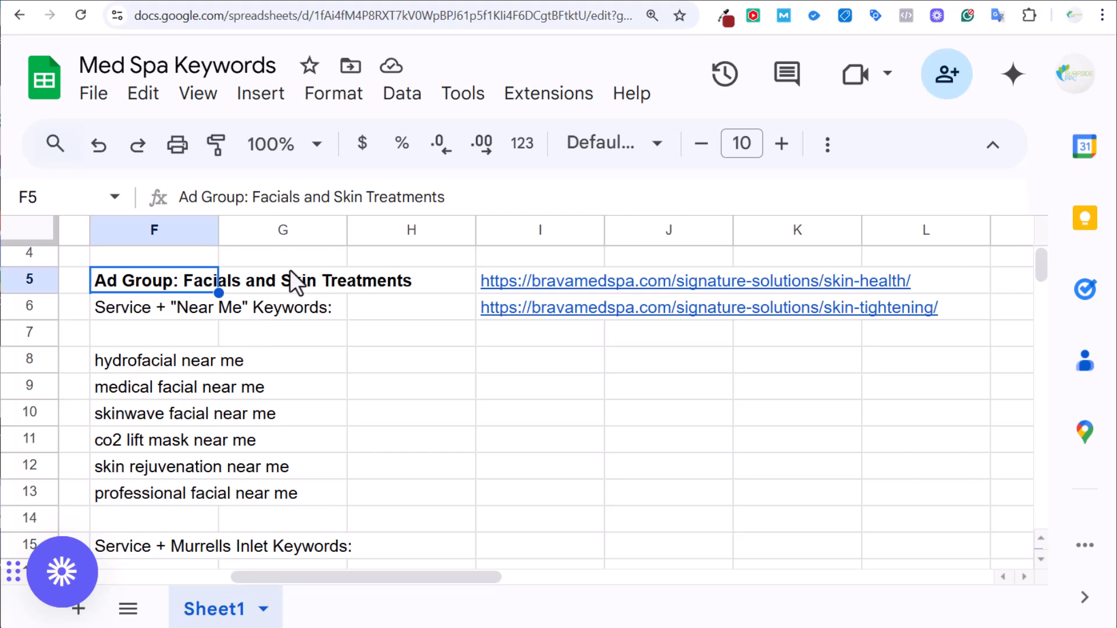
left_click(400, 1)
scroll(463, 210, "down", 4)
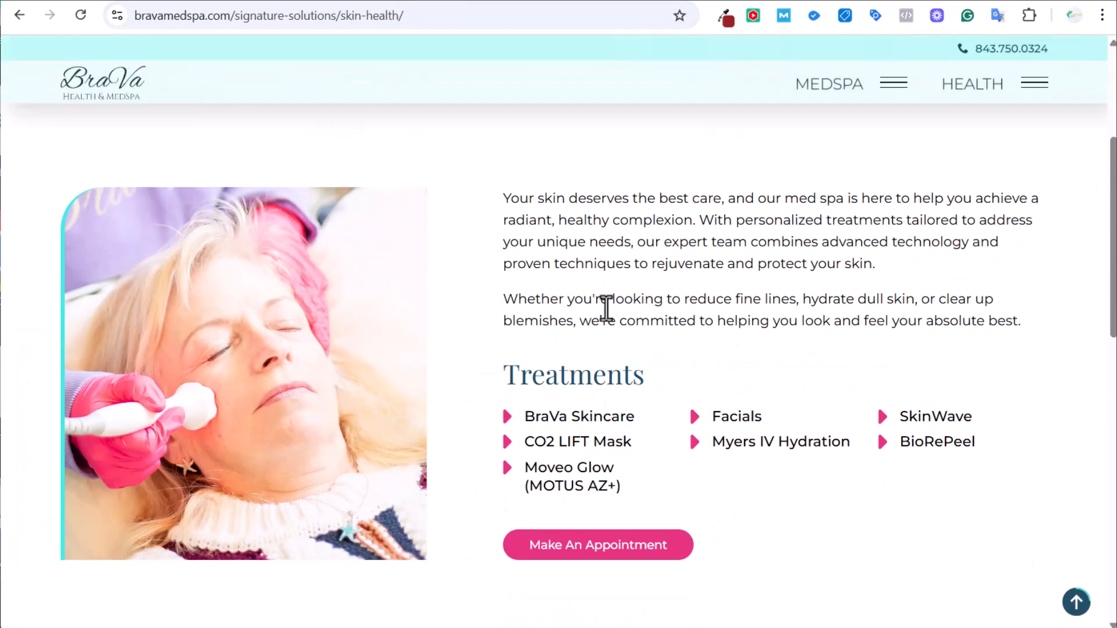
Look over the Skin Health and Wrinkle Reduction treatment lists, then return to the Google Ads Campaigns overview.
scroll(319, 224, "up", 4)
scroll(549, 202, "down", 3)
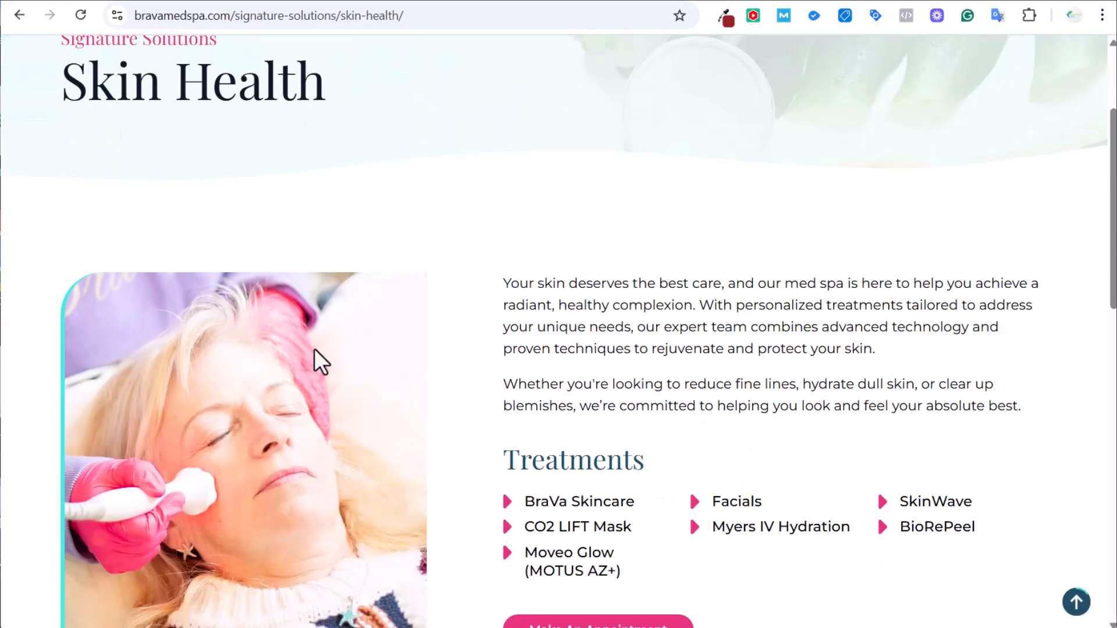
scroll(317, 352, "down", 3)
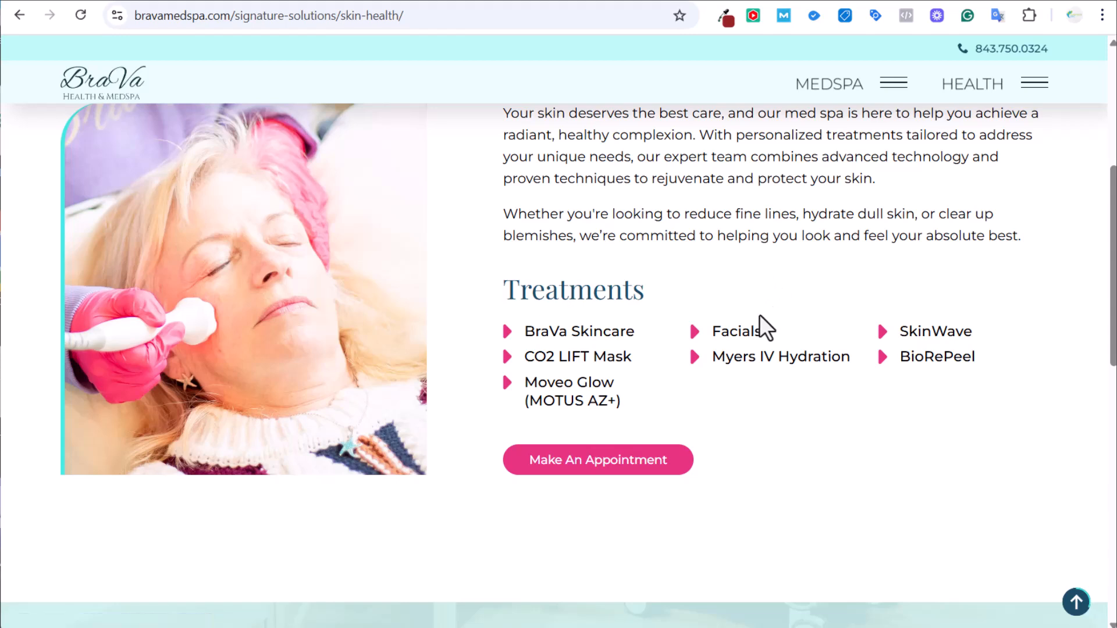
left_click(474, 3)
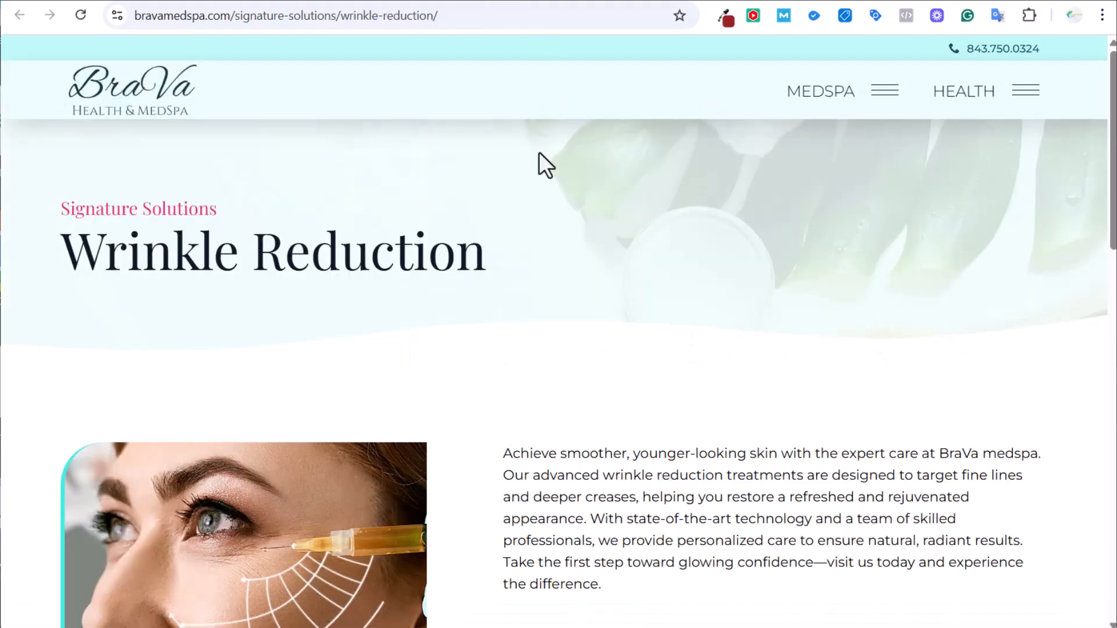
scroll(552, 174, "down", 5)
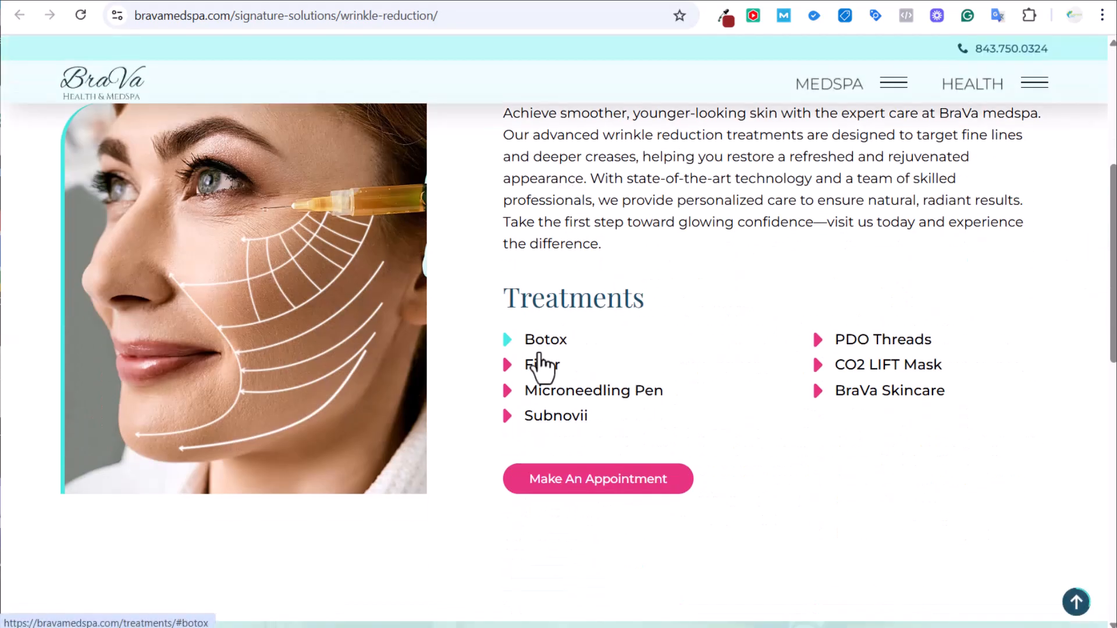
scroll(689, 331, "up", 2)
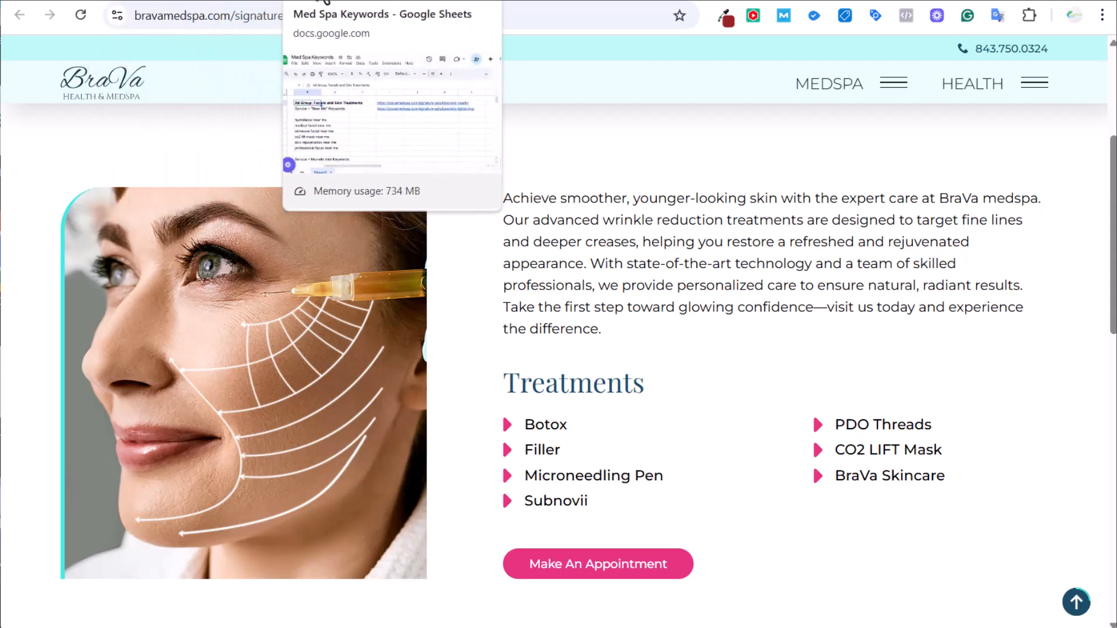
left_click(140, 3)
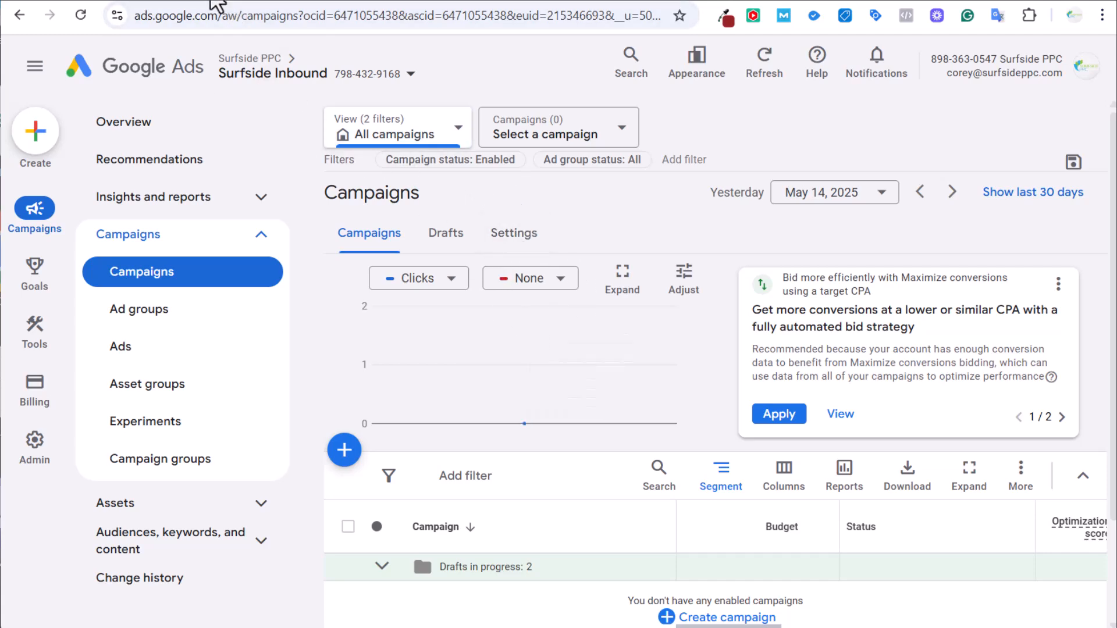
Start Keyword Planner discovery with seeds botox near me, microneedling near me and lip filler near me.
left_click(218, 5)
left_click(462, 361)
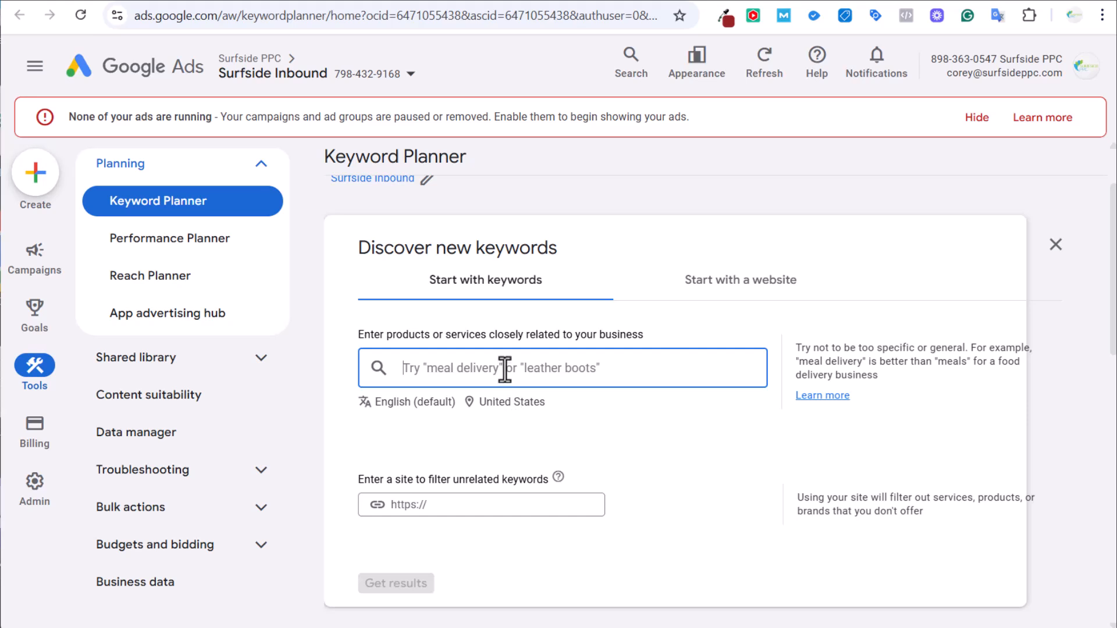
type("botox ne")
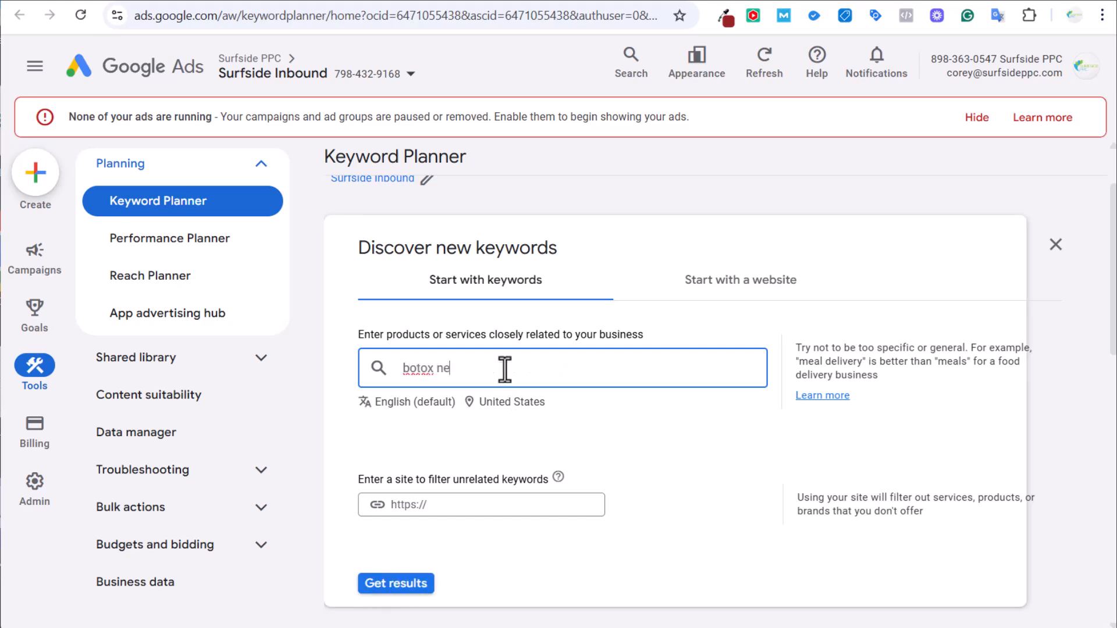
type("ar me")
key("Return")
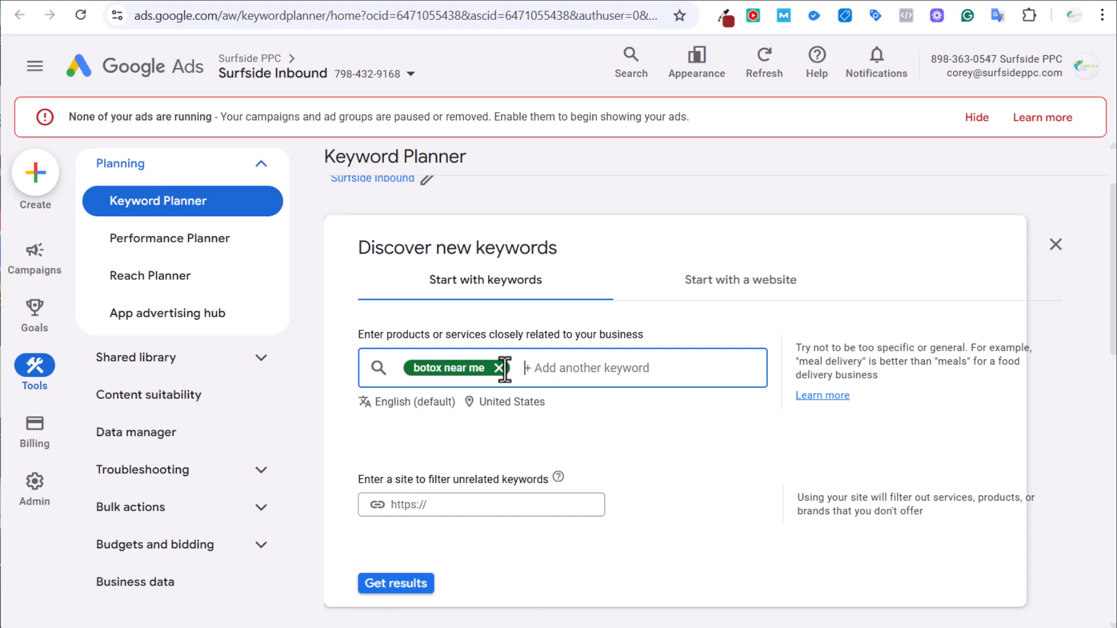
type("microneedling near me")
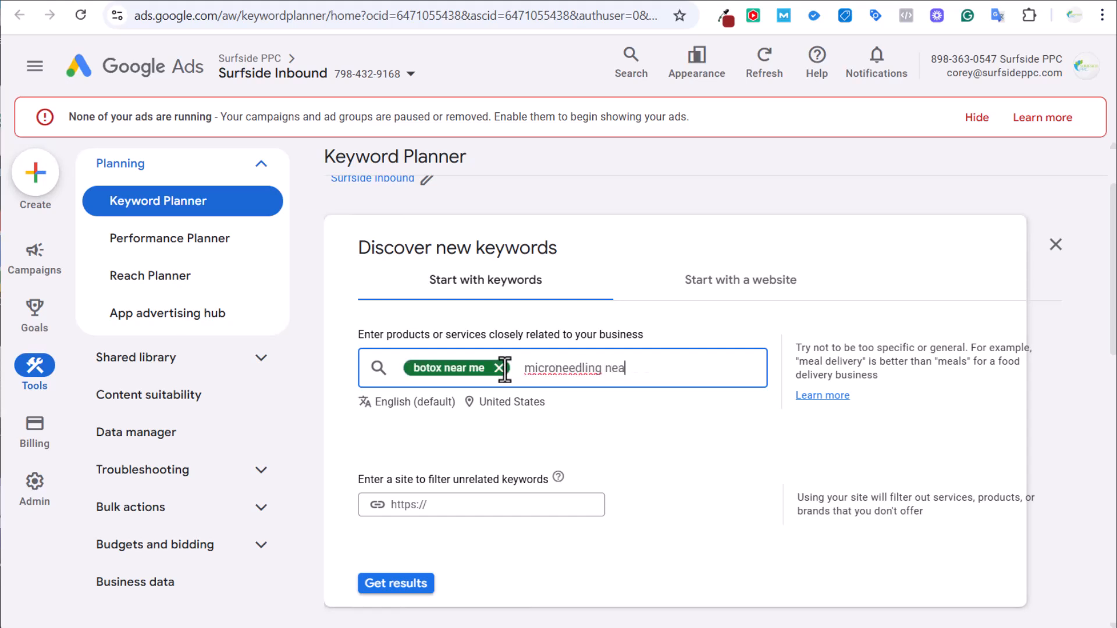
key("Return")
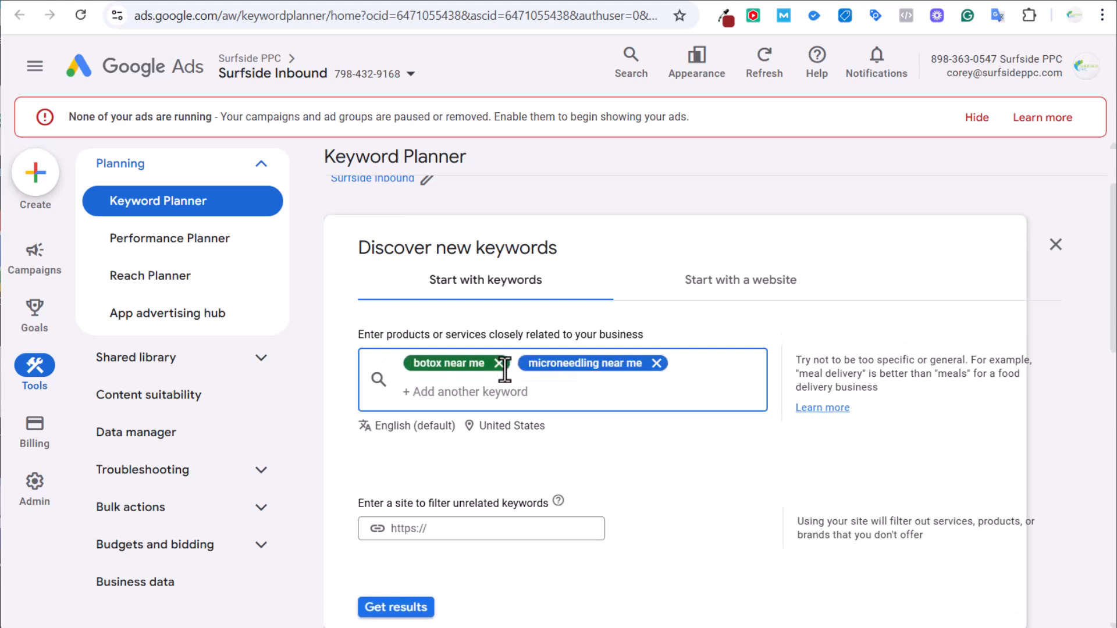
type("lip filler")
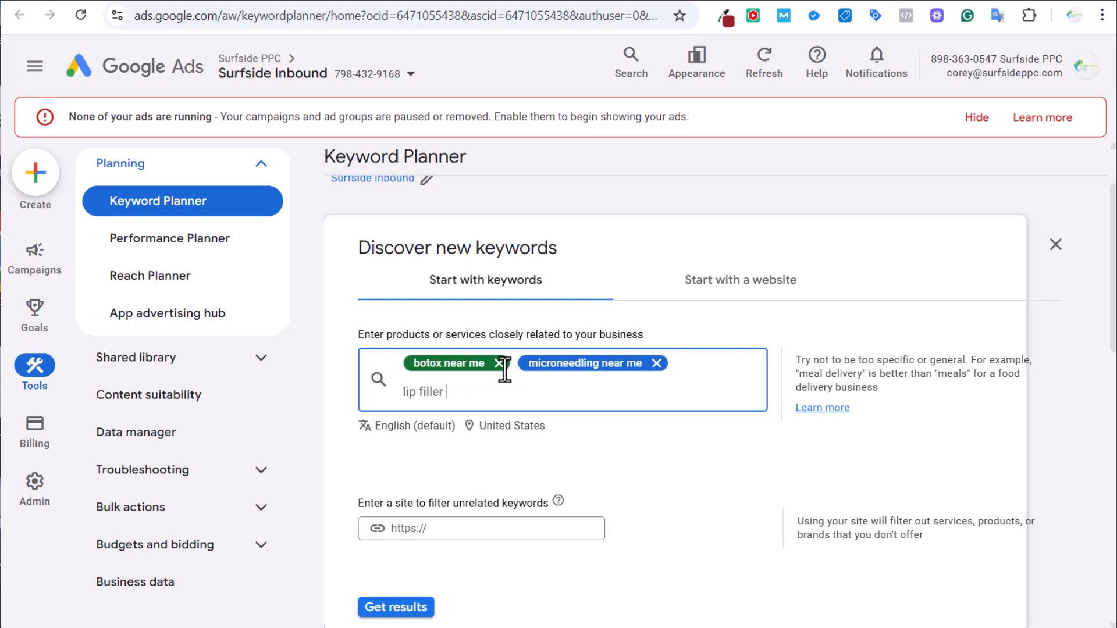
type(" near me")
key("Return")
Add seeds dermal filler near me, facial treatments and med spa near me, then get results.
type("dermal f")
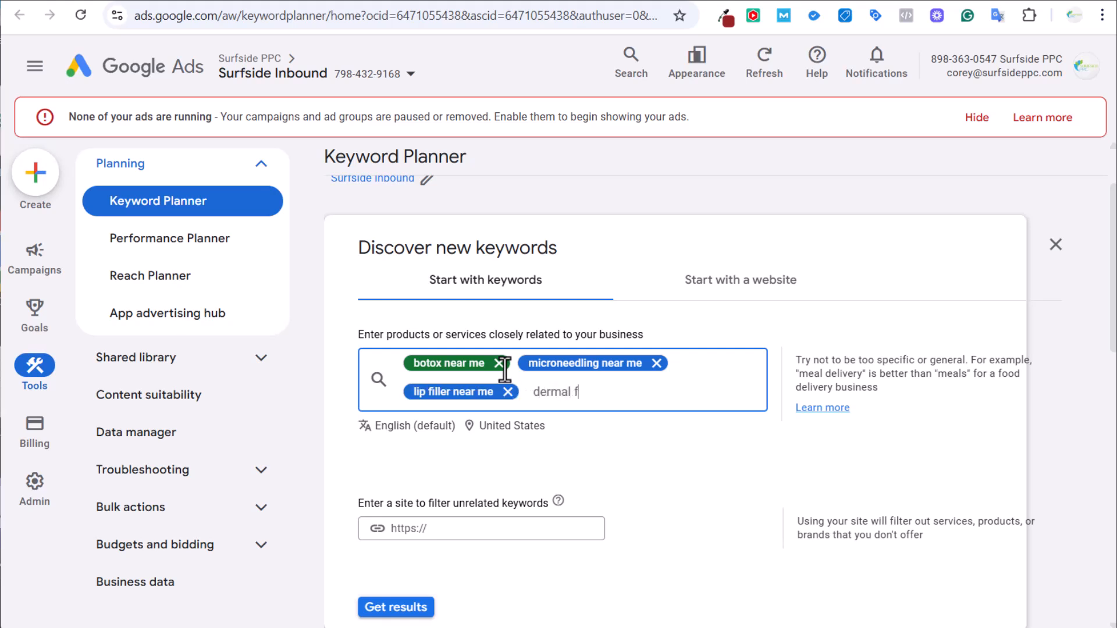
type("iller near me")
key("Return")
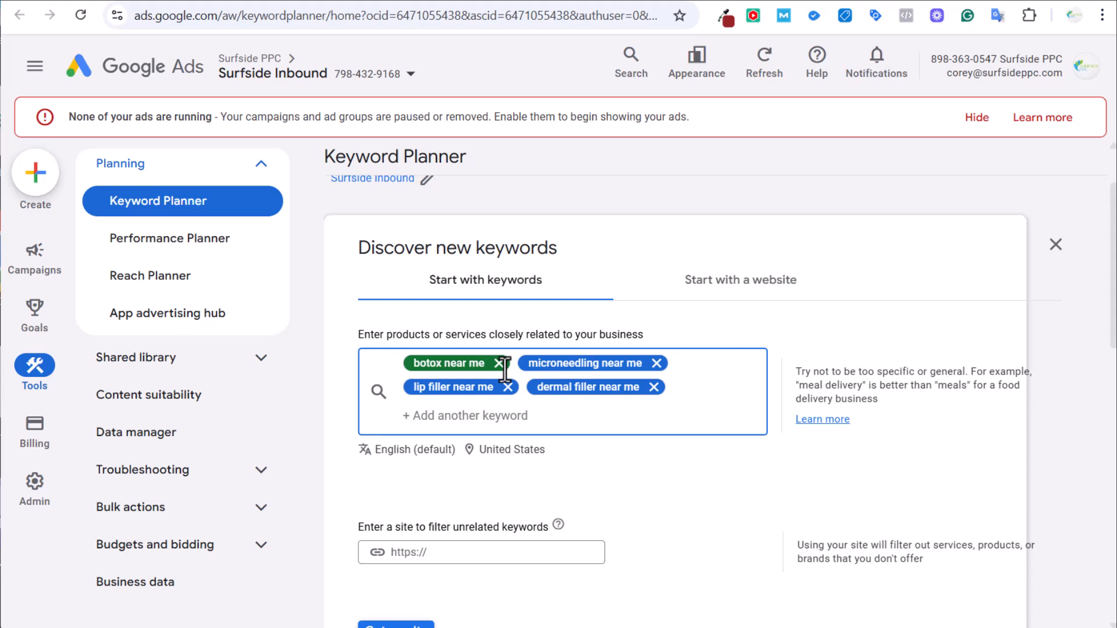
type("f")
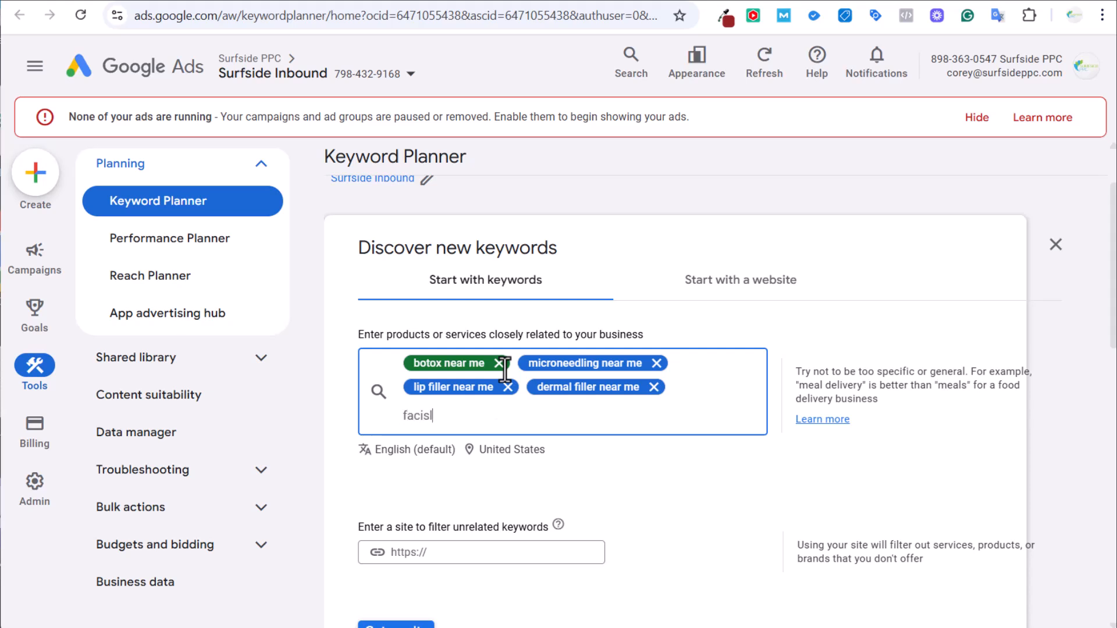
type("acial treatments")
key("Return")
type("m")
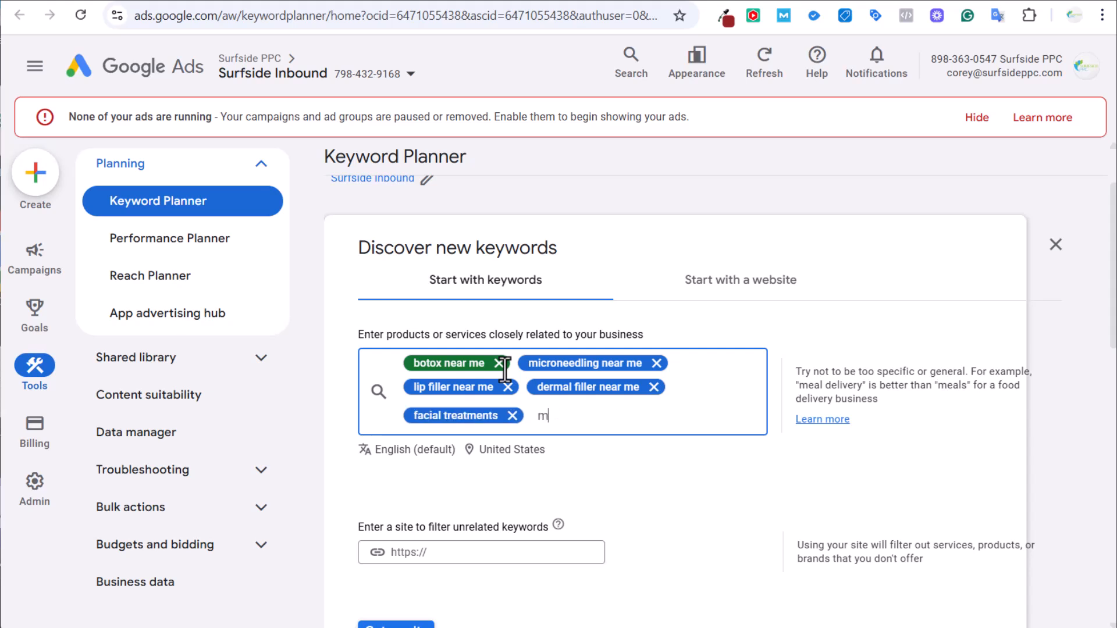
type("ed spa near me")
key("Return")
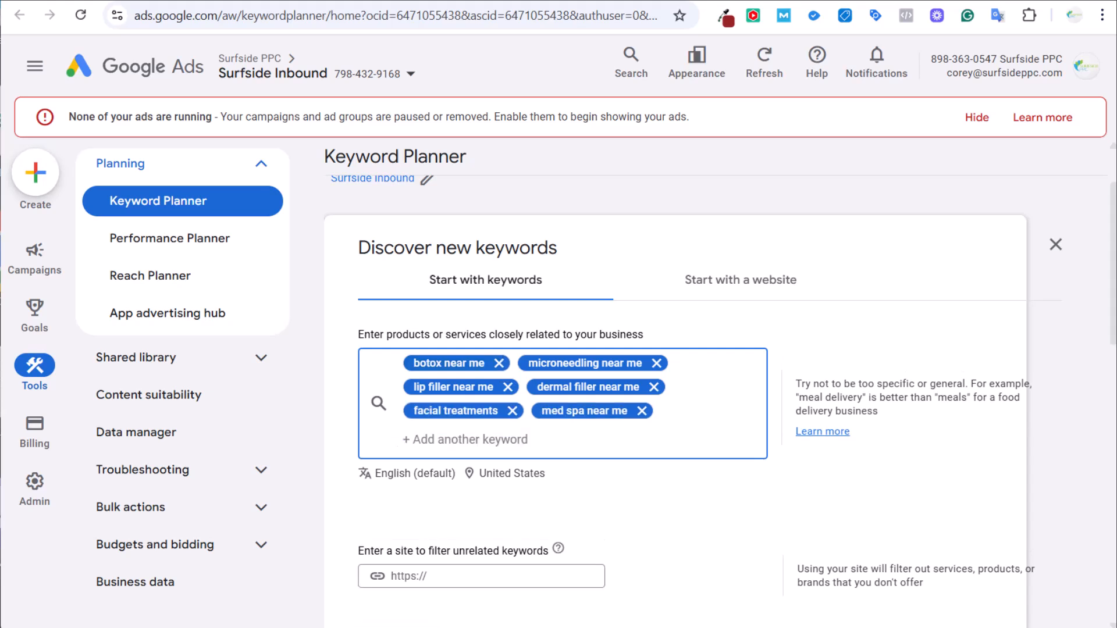
scroll(766, 617, "down", 2)
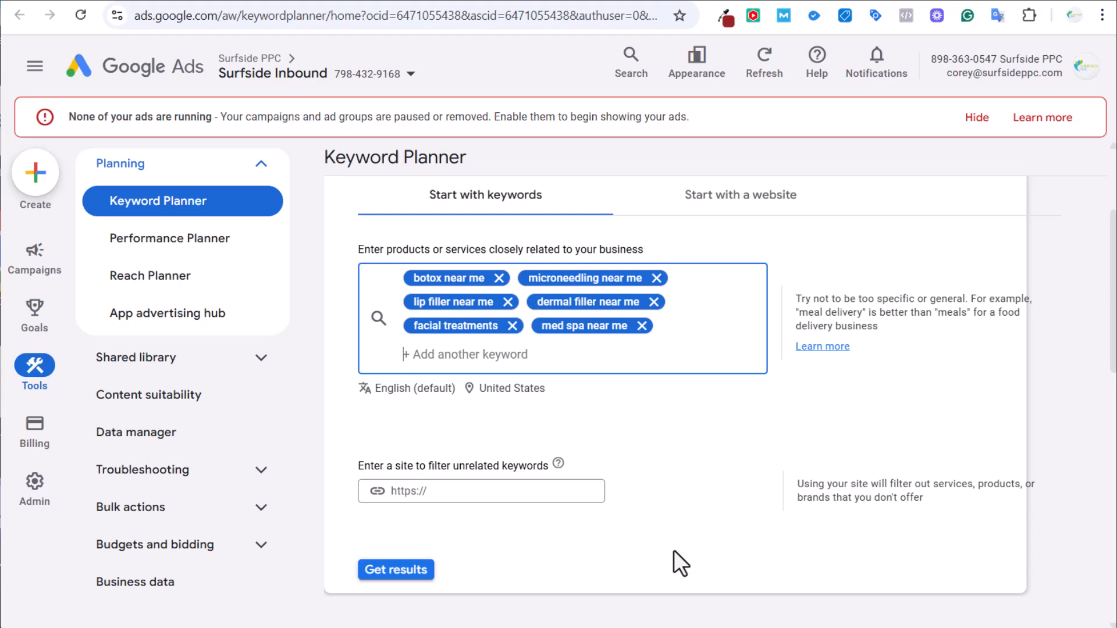
left_click(407, 579)
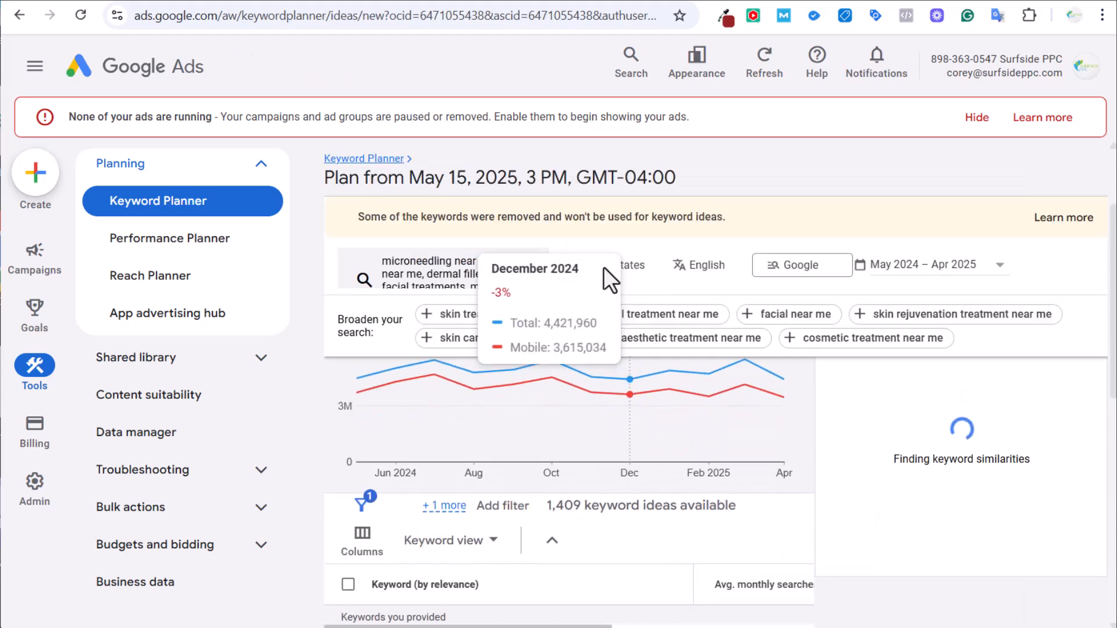
Scan the keyword ideas, picking out terms like juvederm, low cost and dermal filler.
scroll(647, 419, "down", 2)
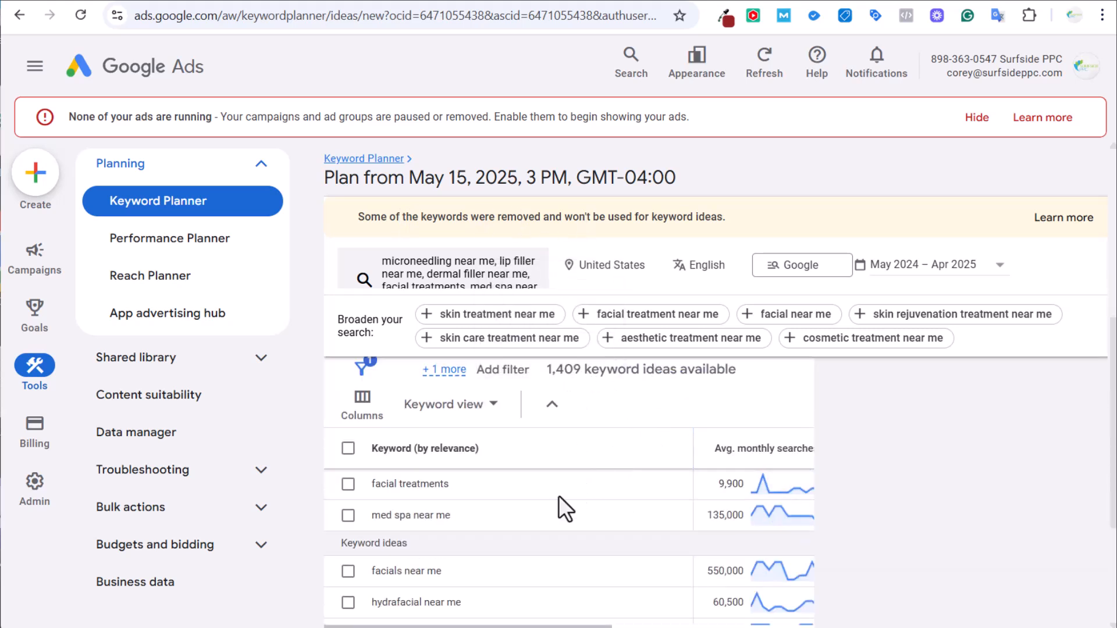
left_click_drag(544, 626, 696, 626)
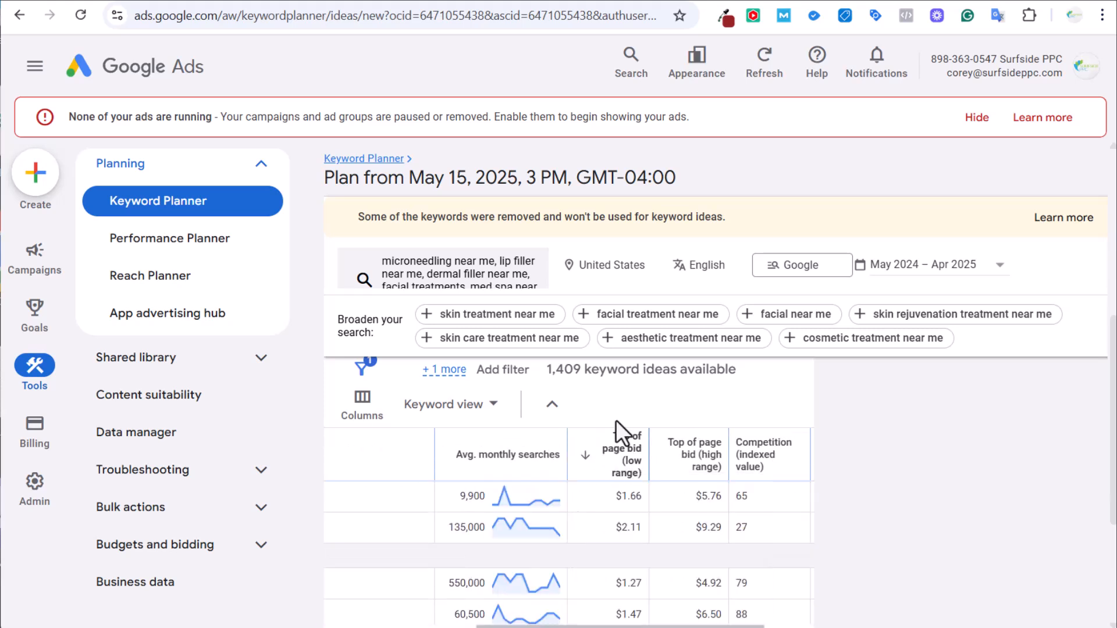
left_click_drag(521, 626, 369, 626)
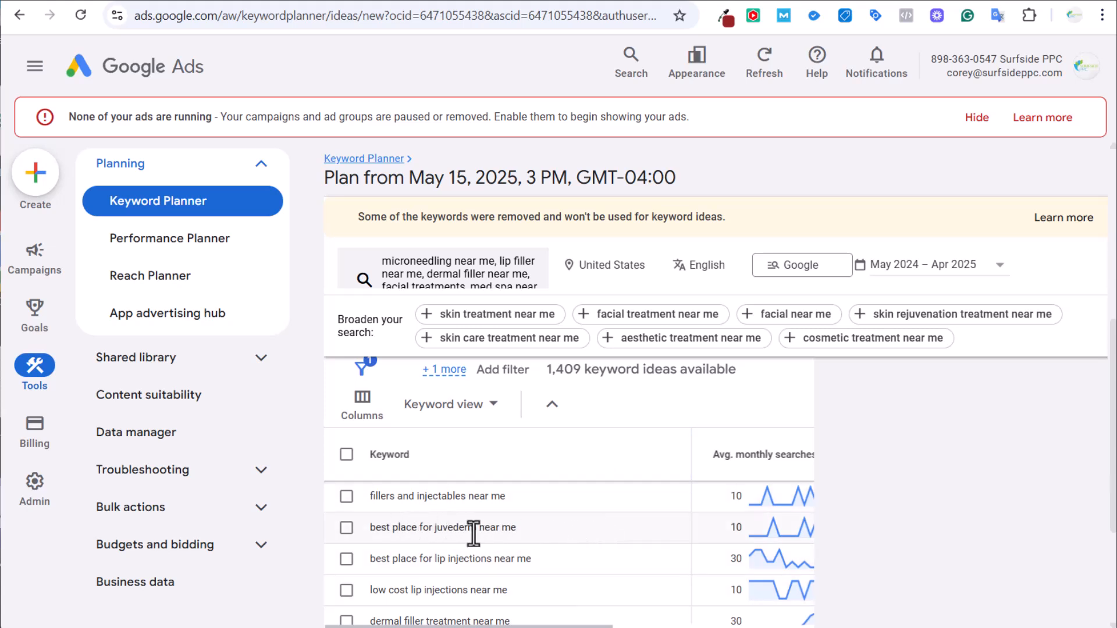
left_click_drag(433, 528, 512, 527)
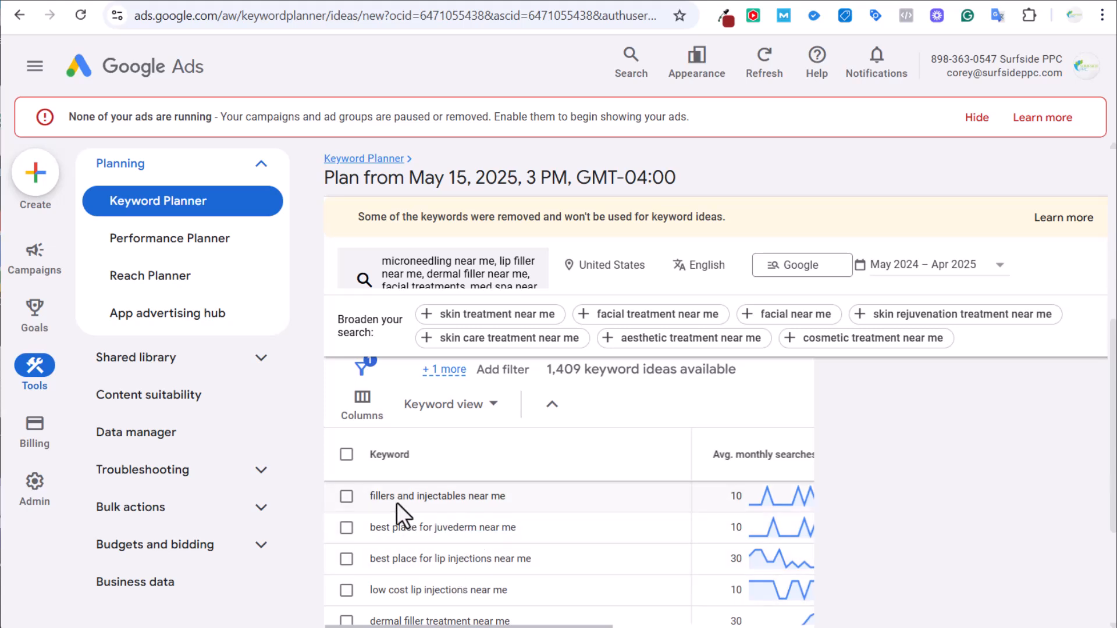
scroll(570, 524, "down", 2)
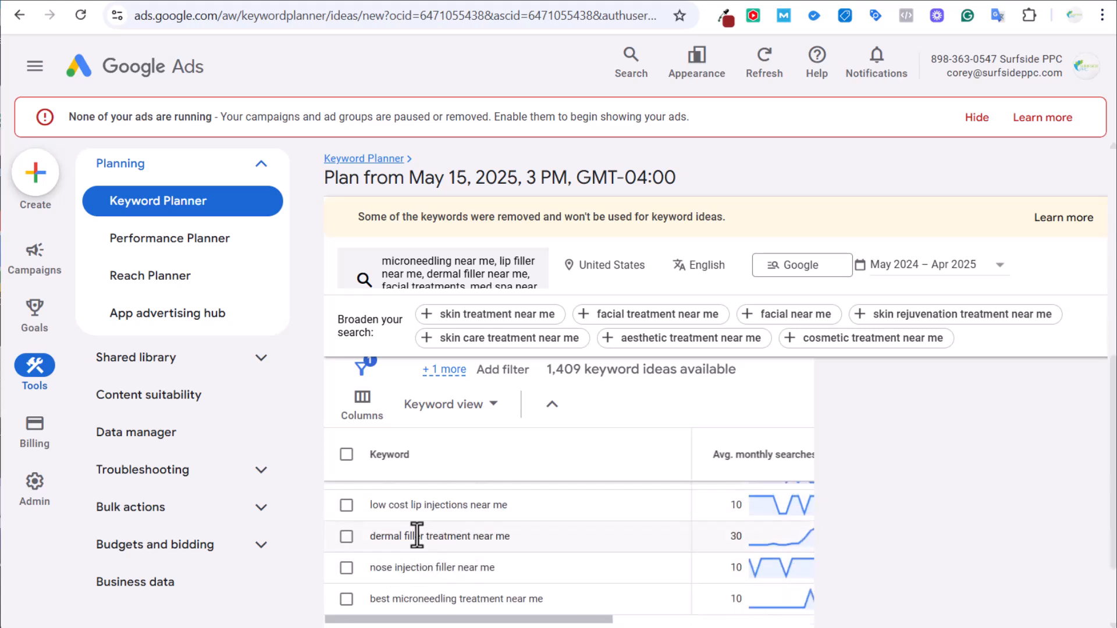
left_click_drag(370, 506, 413, 506)
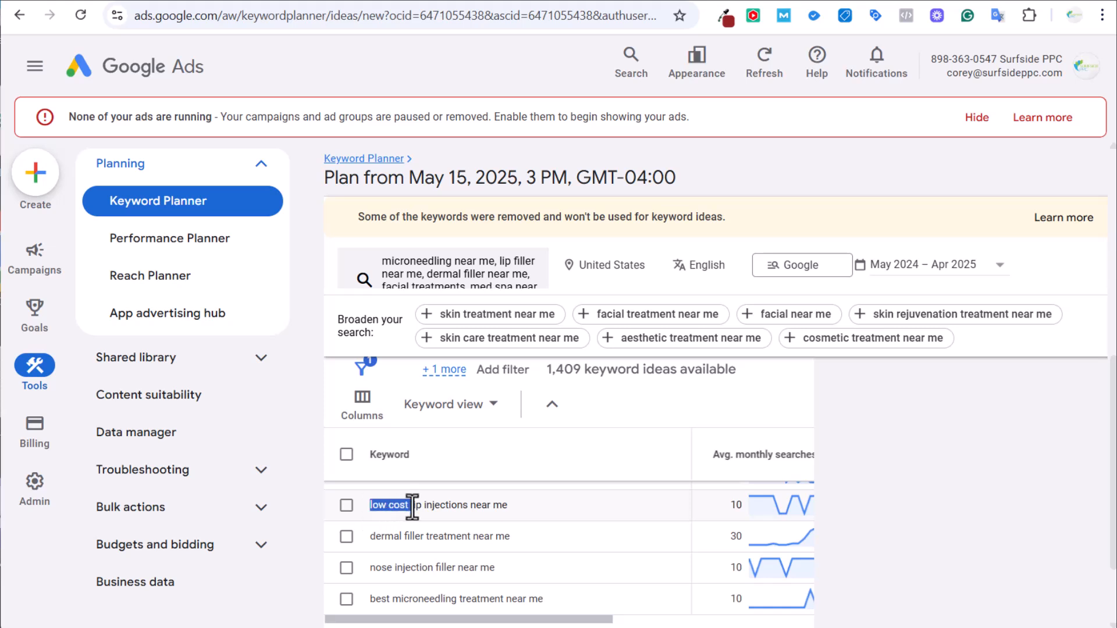
left_click(514, 520)
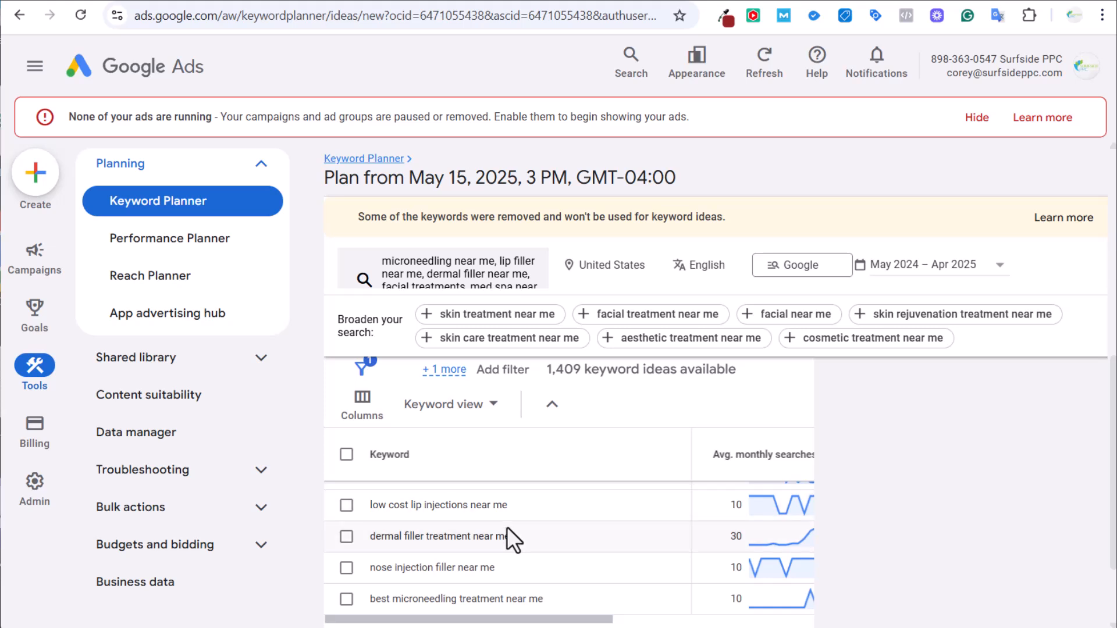
left_click_drag(372, 536, 527, 546)
left_click(540, 535)
scroll(540, 536, "down", 2)
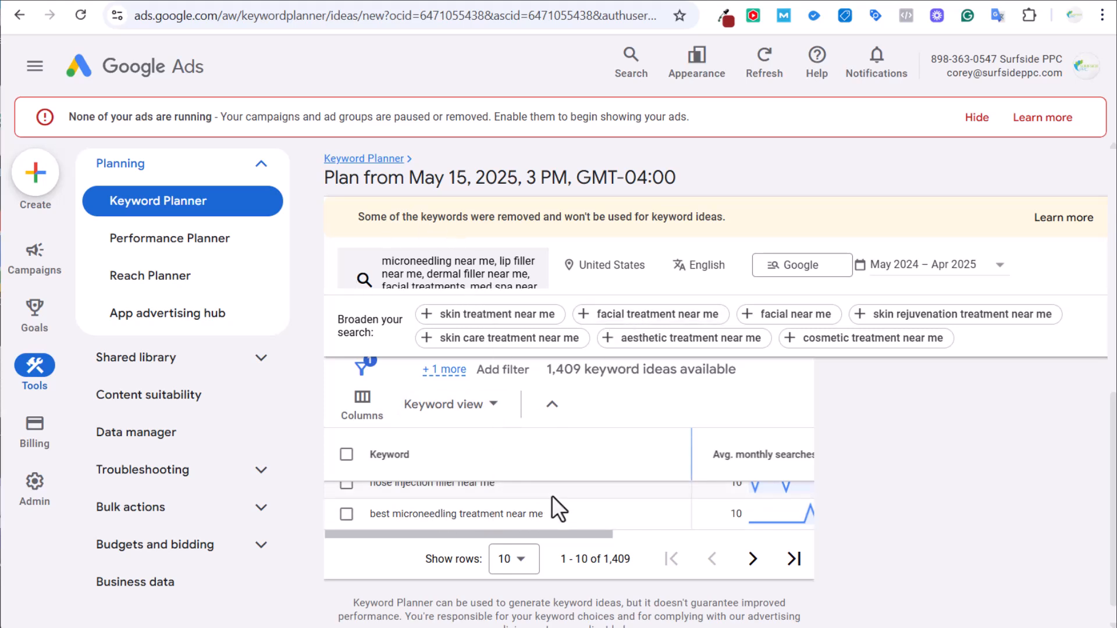
scroll(553, 506, "up", 2)
Go back to Keyword Planner's start and choose to discover keywords from a website.
left_click(474, 274)
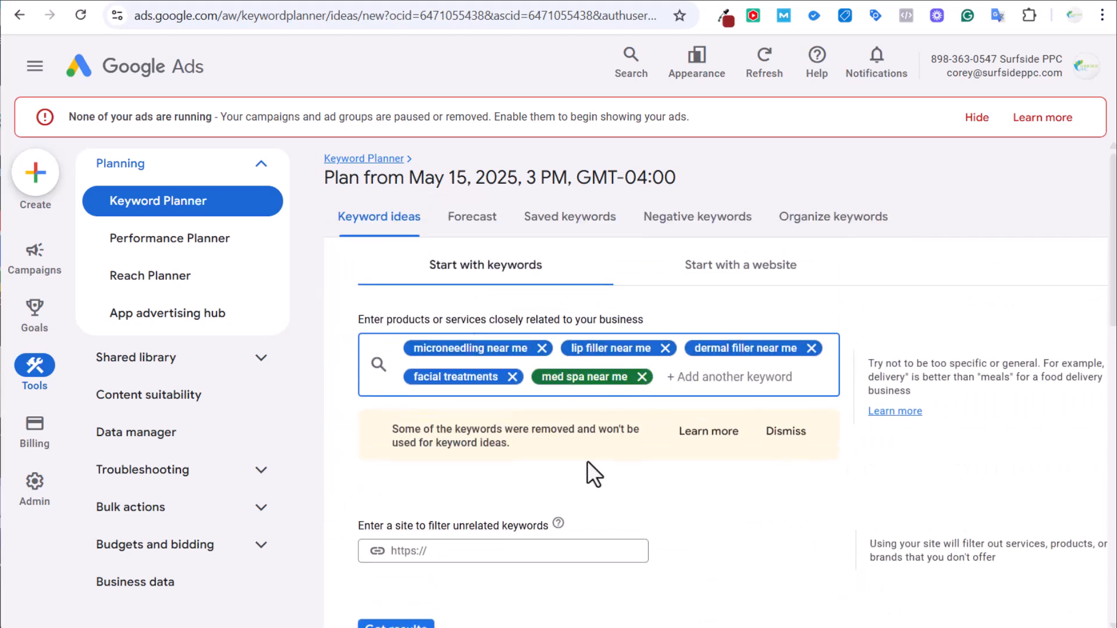
scroll(587, 460, "down", 2)
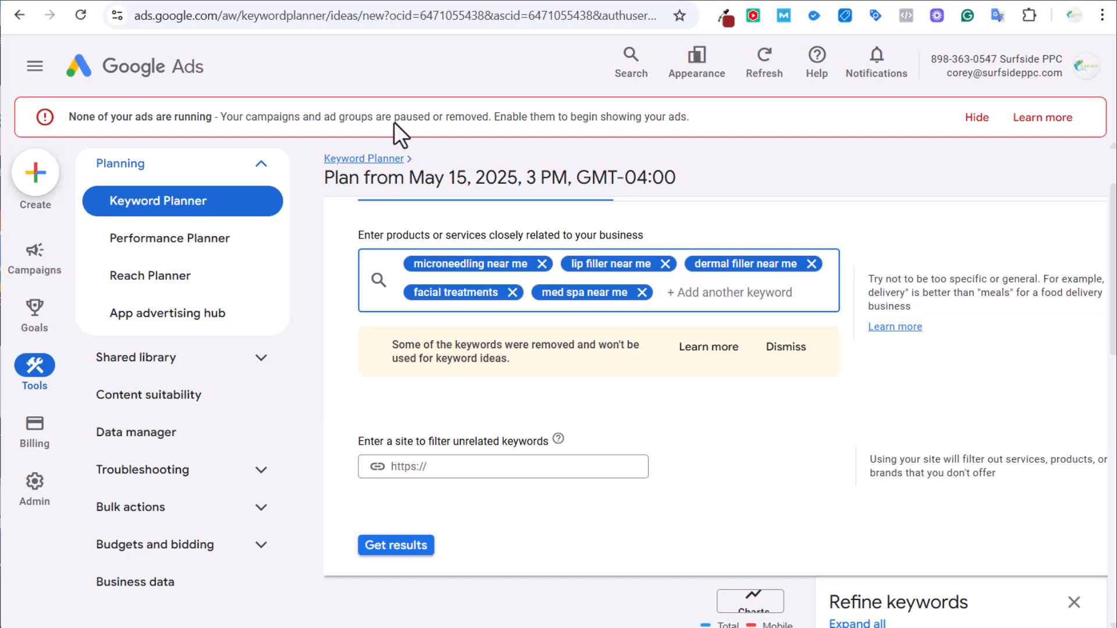
left_click(224, 201)
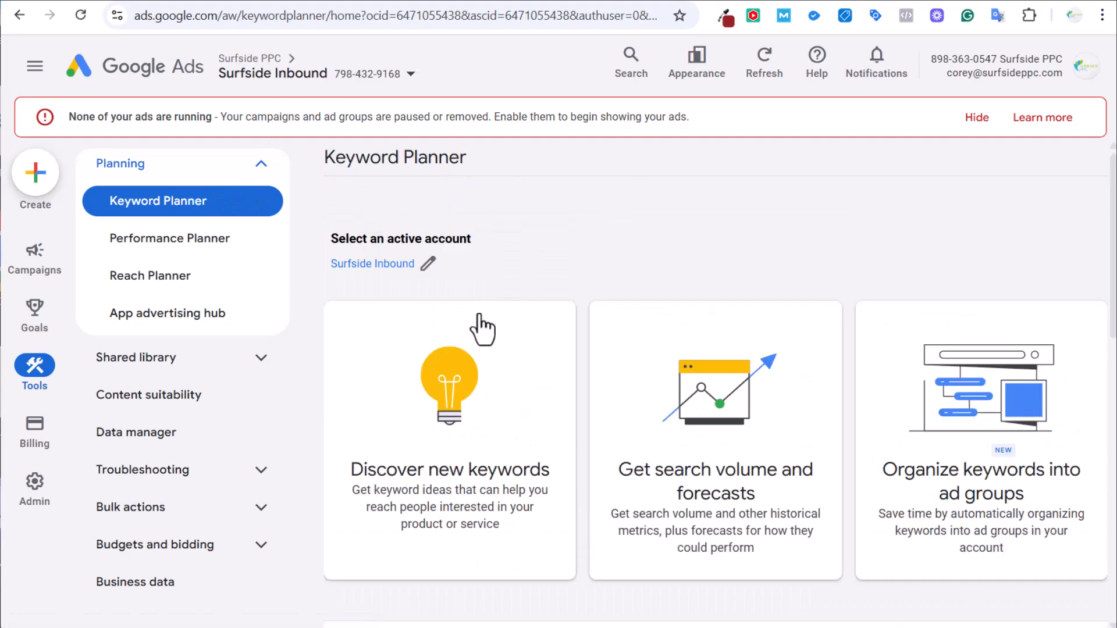
left_click(481, 324)
left_click(748, 371)
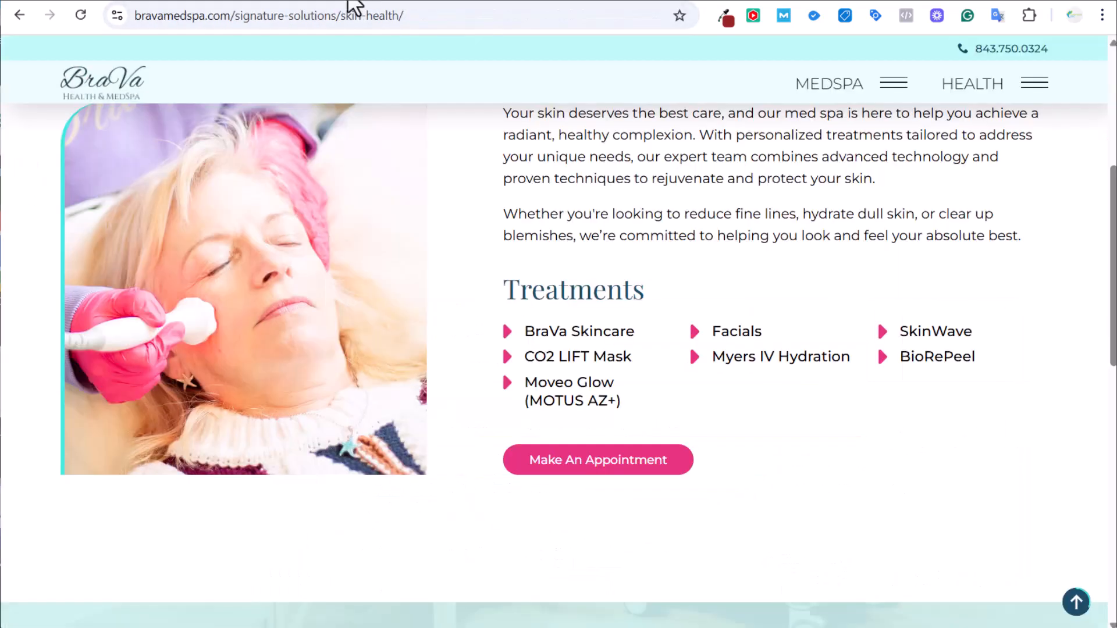
Generate keyword ideas using the bravamedspa.com site address as the source.
left_click(227, 16)
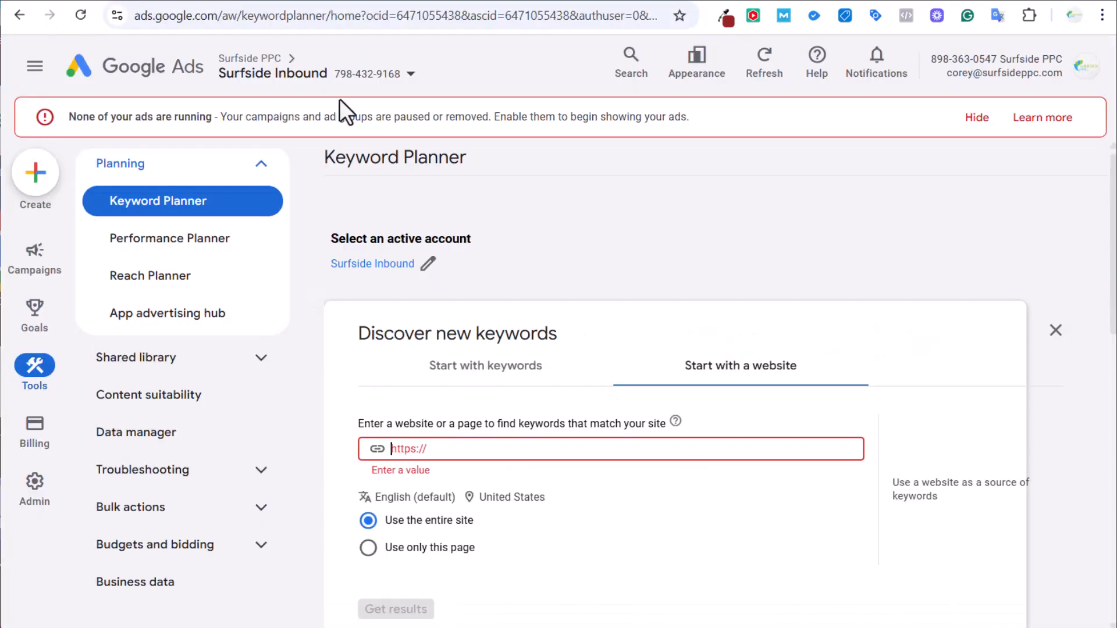
type("https://bravamedspa.com/")
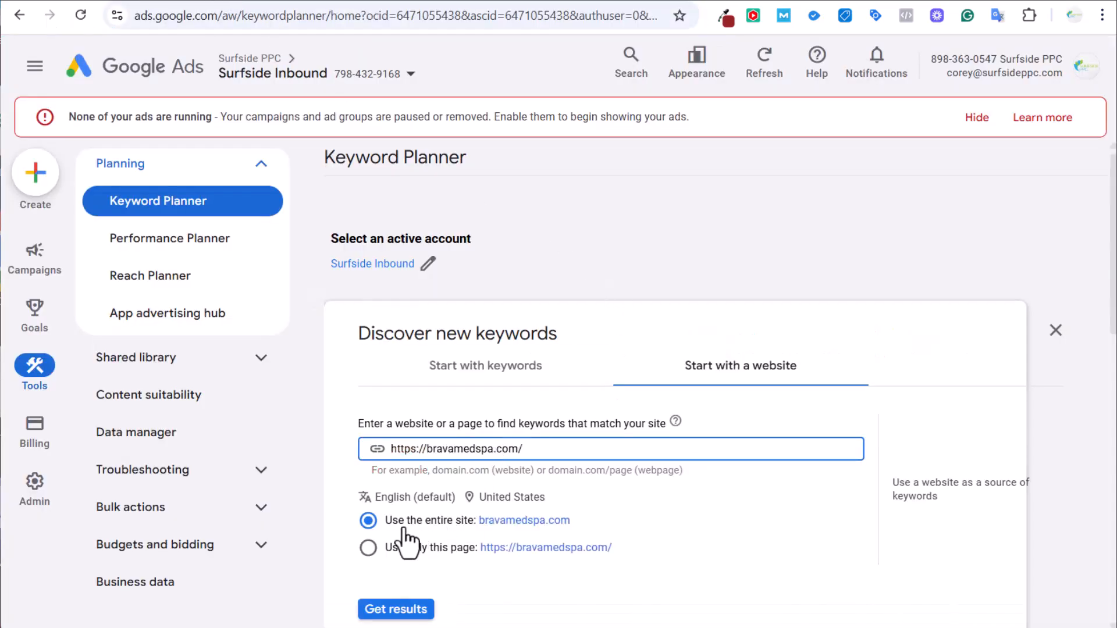
left_click(384, 609)
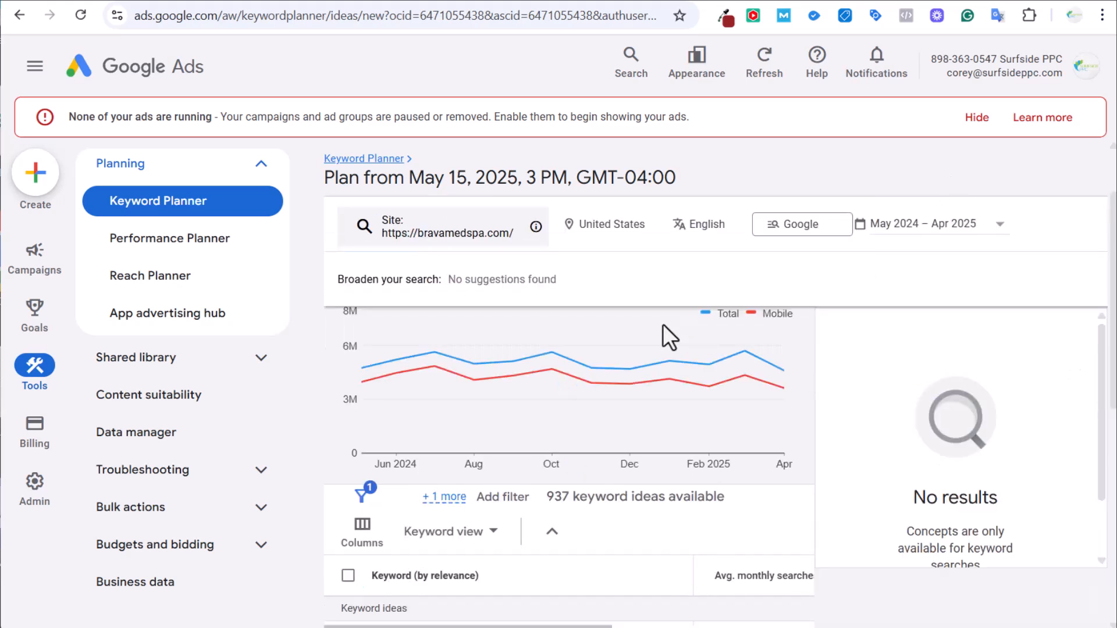
scroll(669, 448, "down", 4)
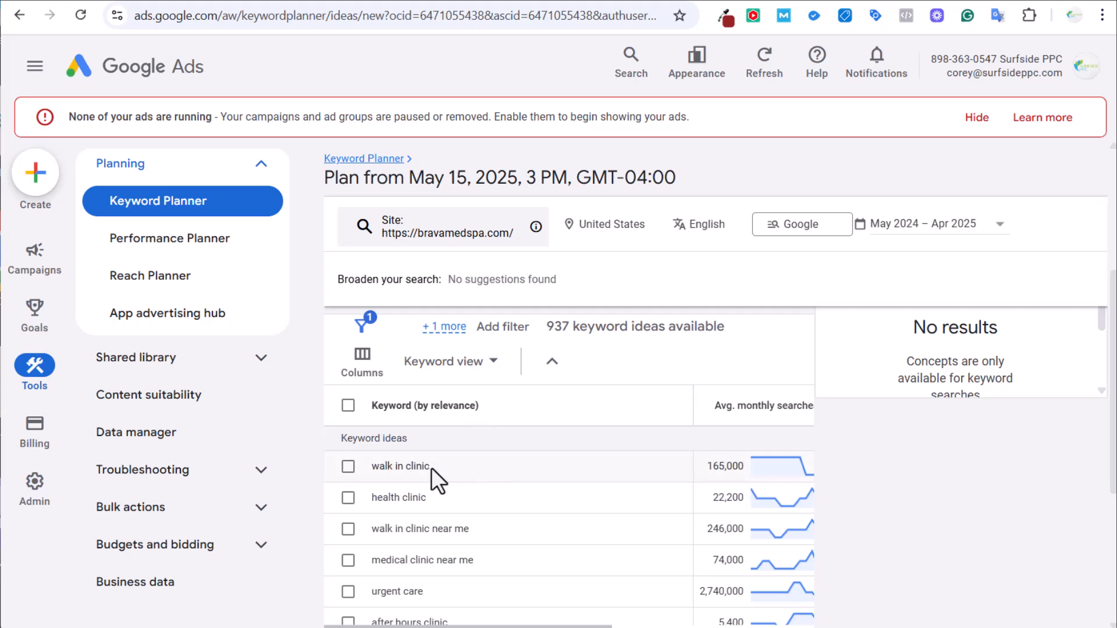
left_click_drag(561, 626, 494, 626)
Sort the ideas by Top of page bid (low range) and browse the filters without adding one.
left_click(643, 417)
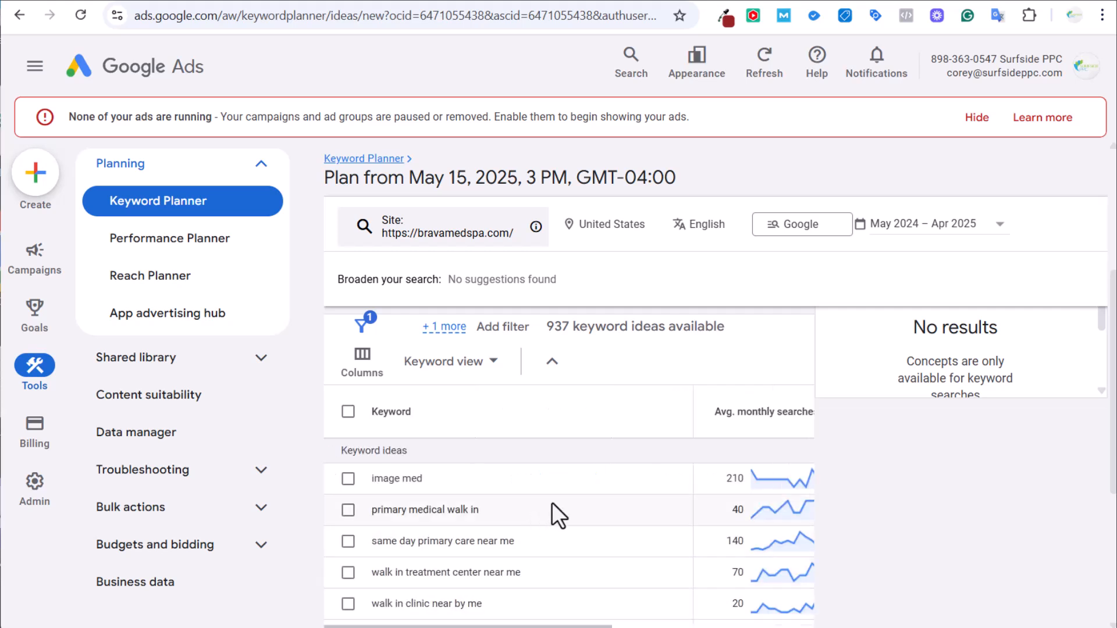
scroll(551, 501, "down", 3)
scroll(551, 502, "down", 3)
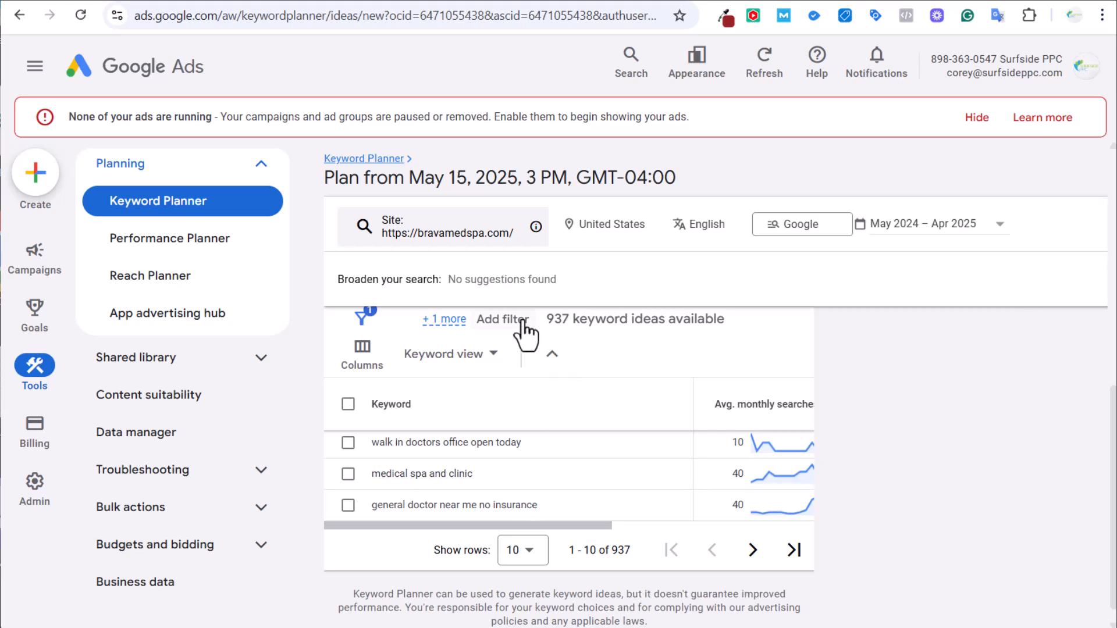
left_click(503, 320)
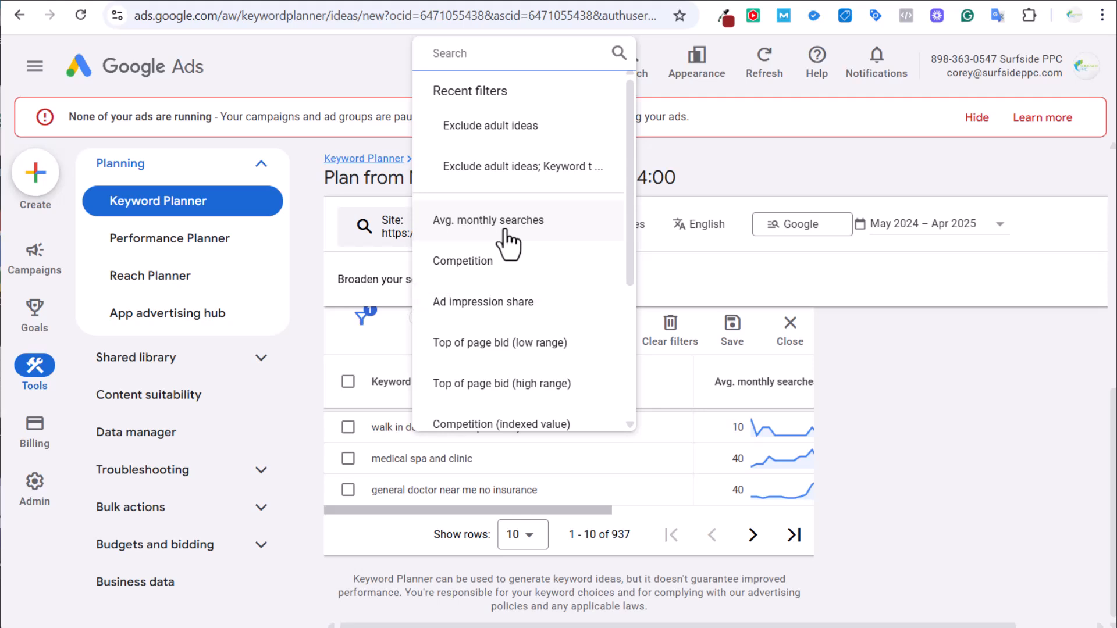
scroll(501, 268, "down", 3)
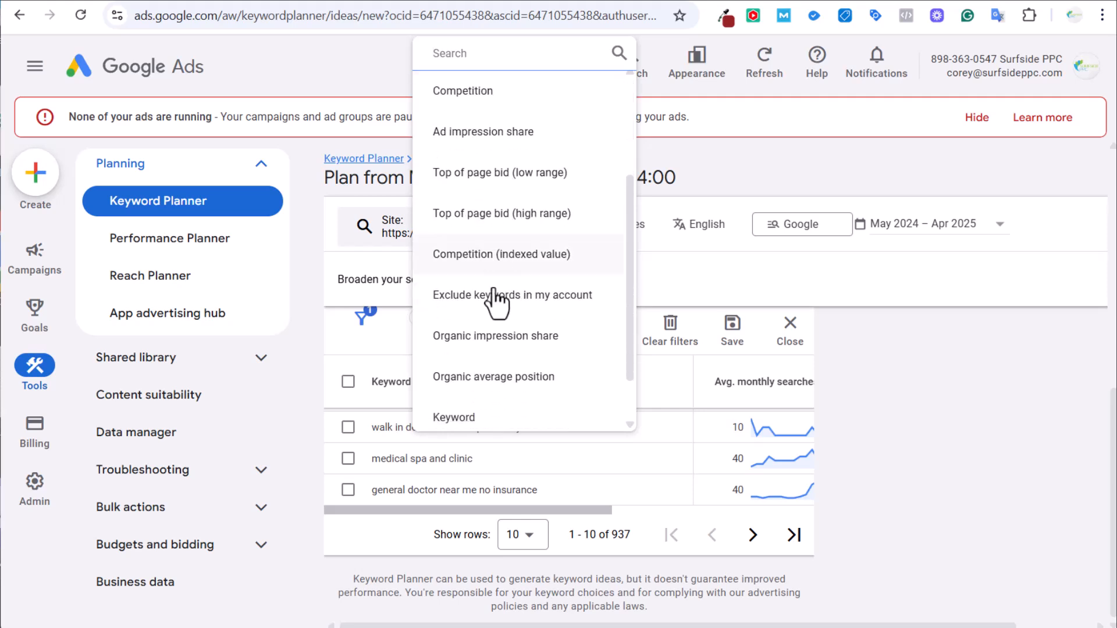
left_click(743, 160)
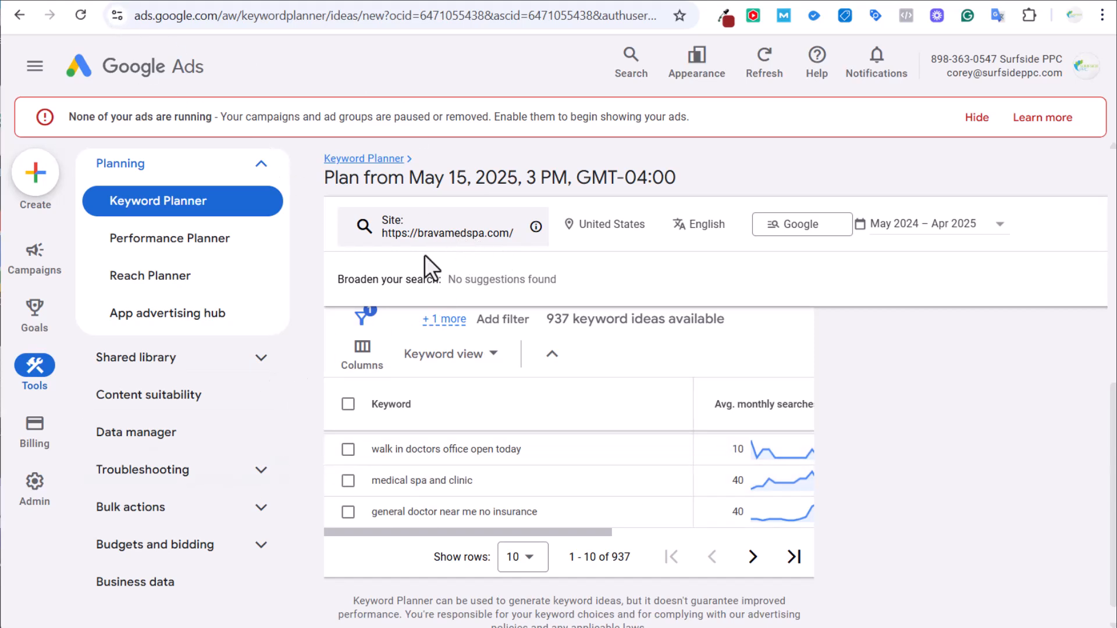
Start a new campaign from the Campaigns overview.
left_click(150, 0)
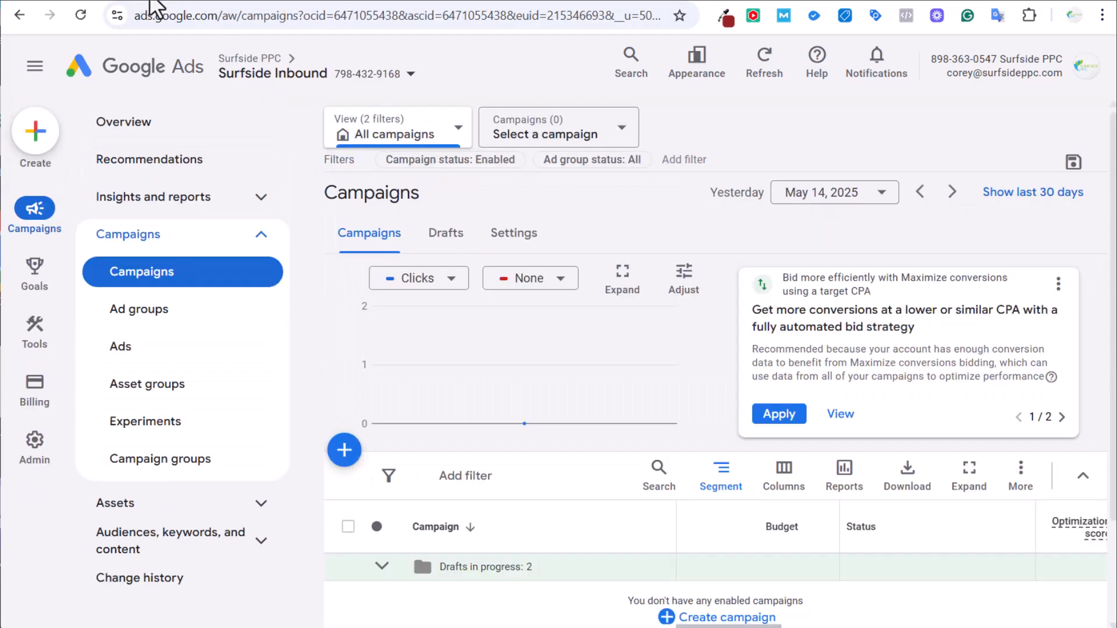
scroll(667, 241, "down", 1)
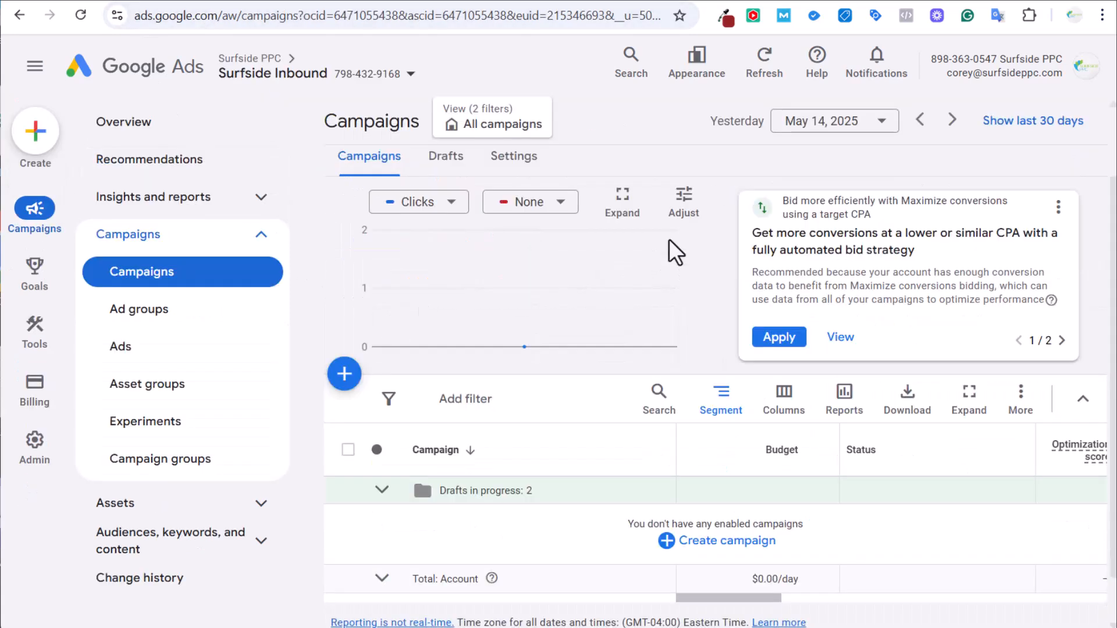
left_click(346, 375)
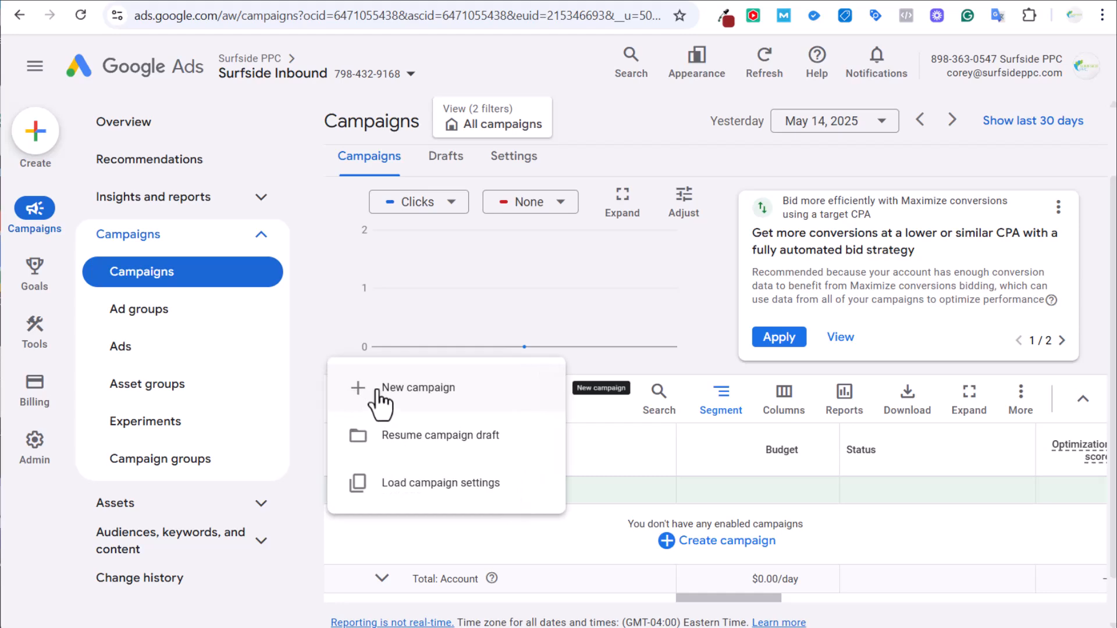
left_click(378, 393)
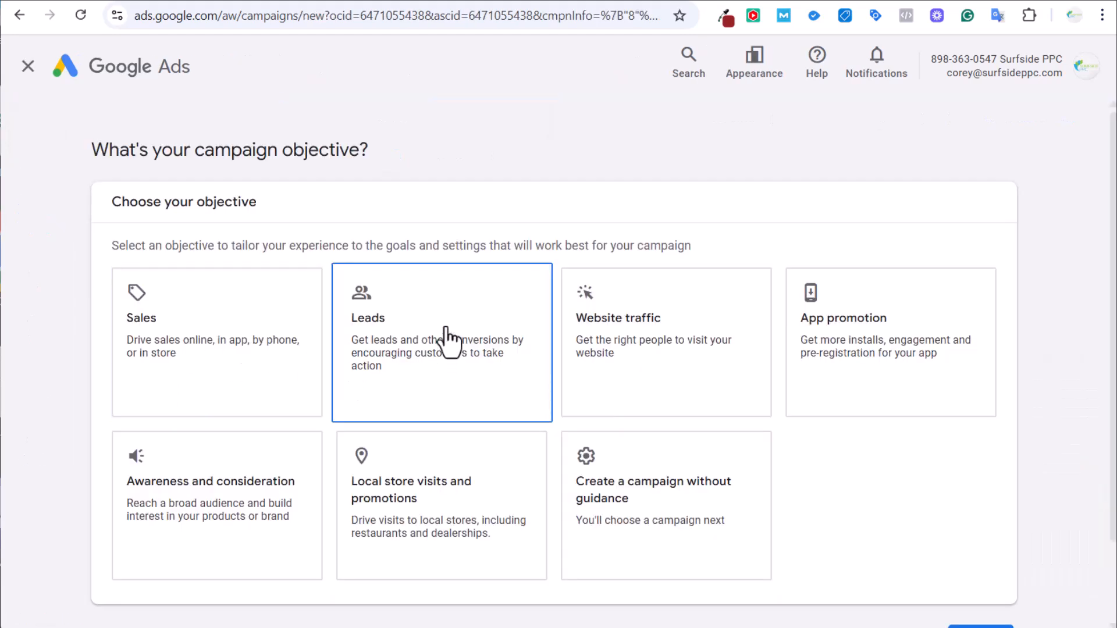
Choose the Leads objective and add Contacts and Phone call leads as conversion goals.
left_click(460, 342)
scroll(818, 330, "down", 5)
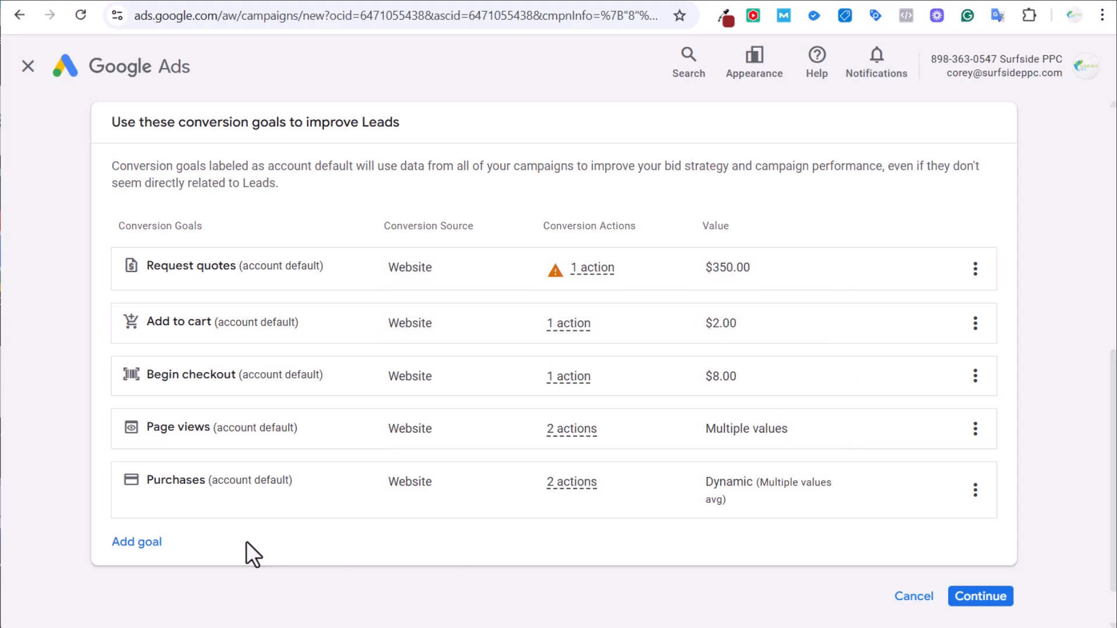
left_click(155, 545)
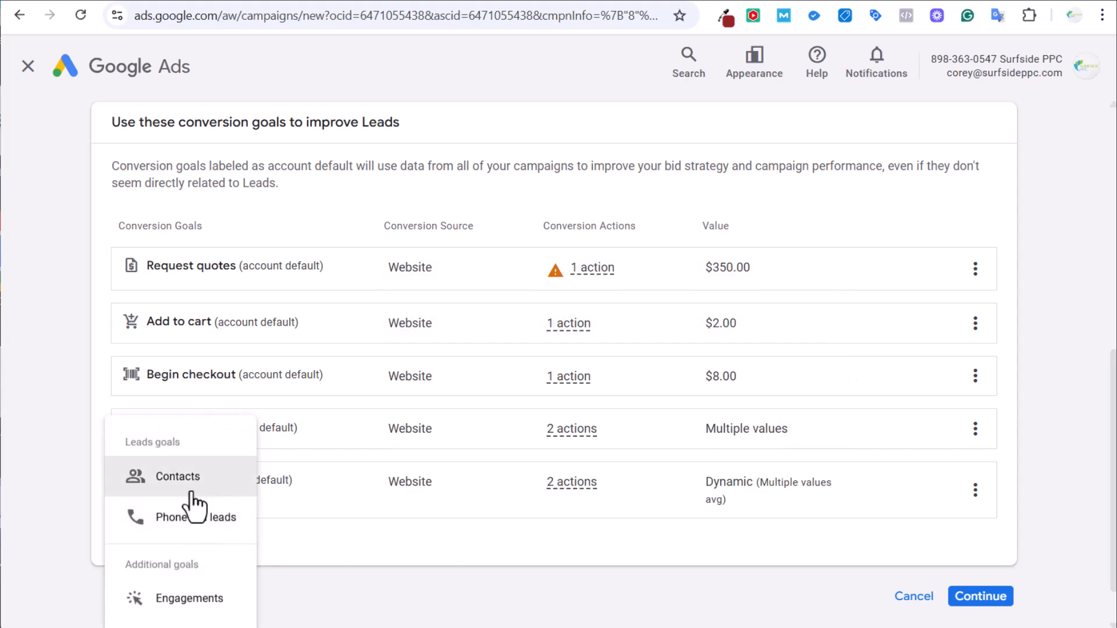
left_click(131, 483)
left_click(125, 578)
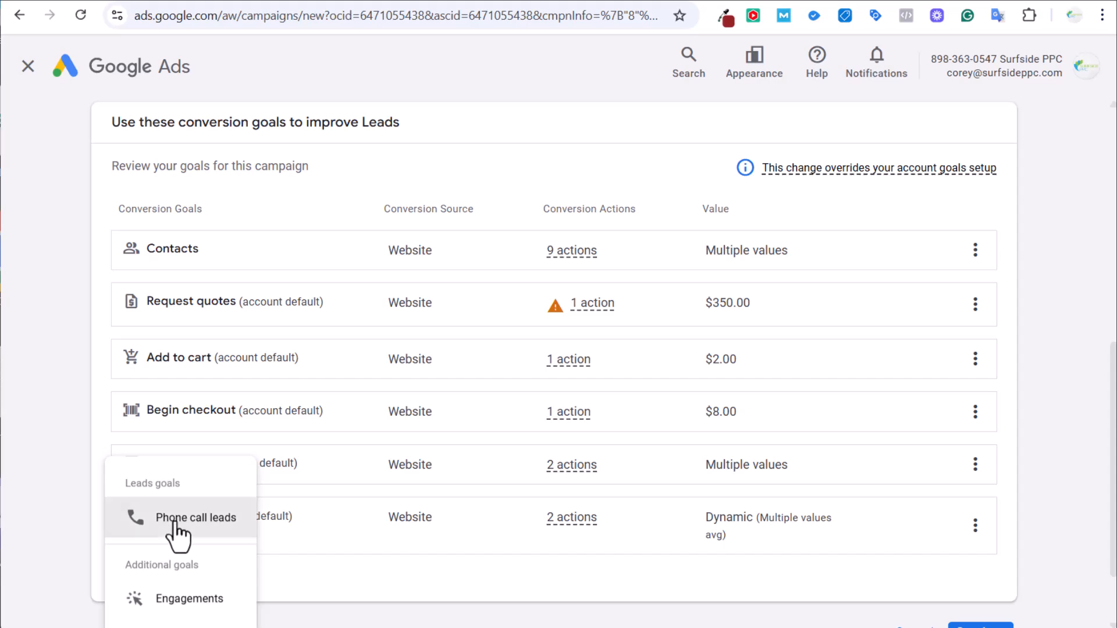
left_click(167, 525)
scroll(198, 279, "up", 9)
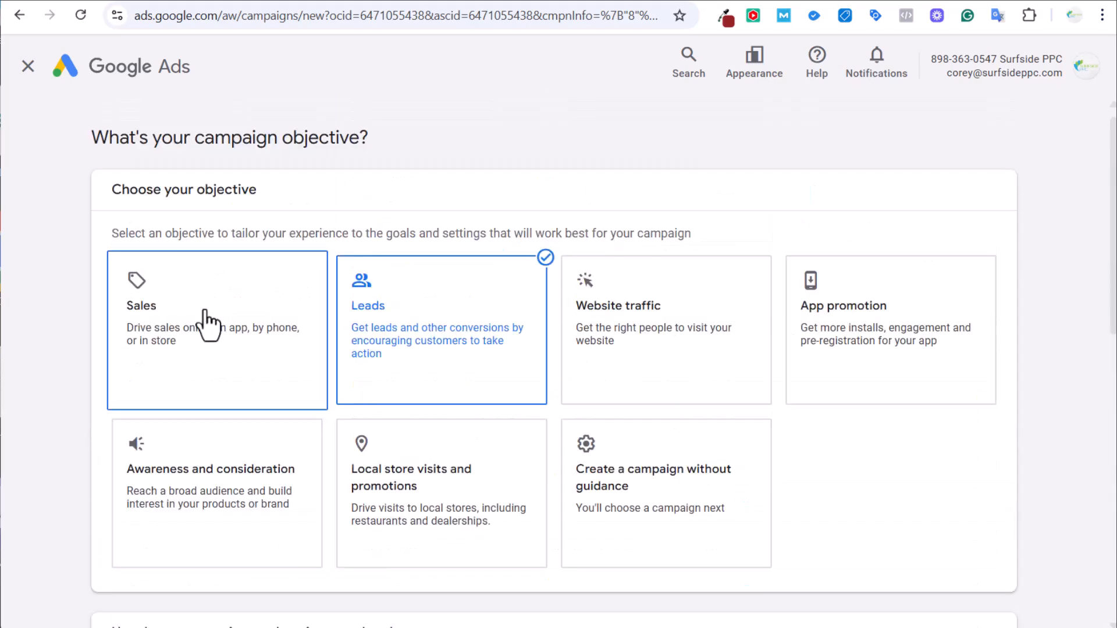
scroll(462, 319, "down", 10)
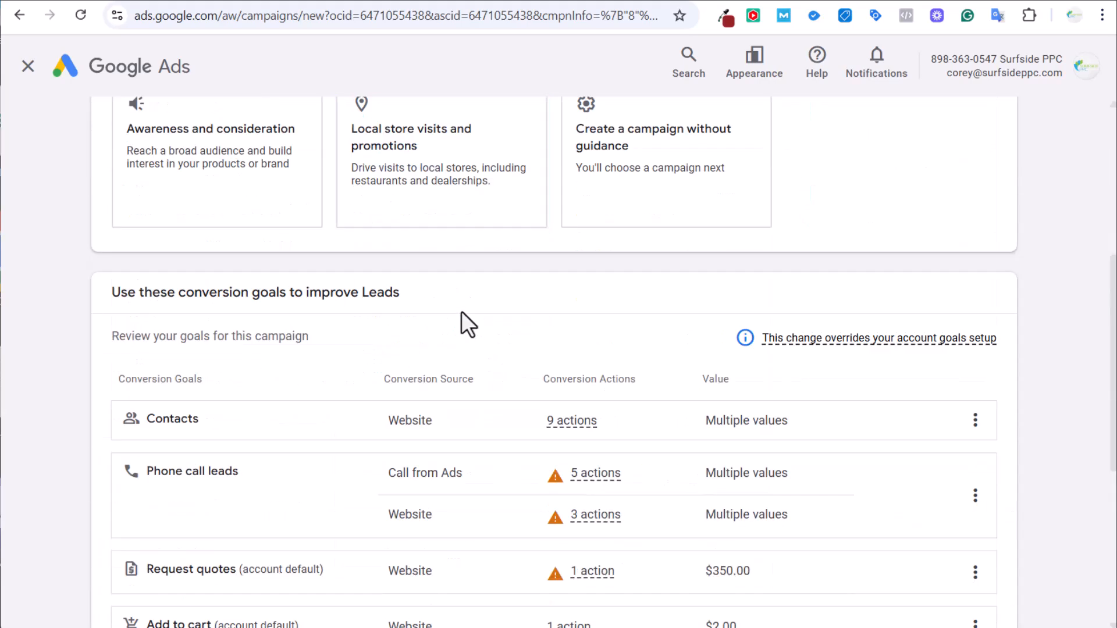
left_click(140, 506)
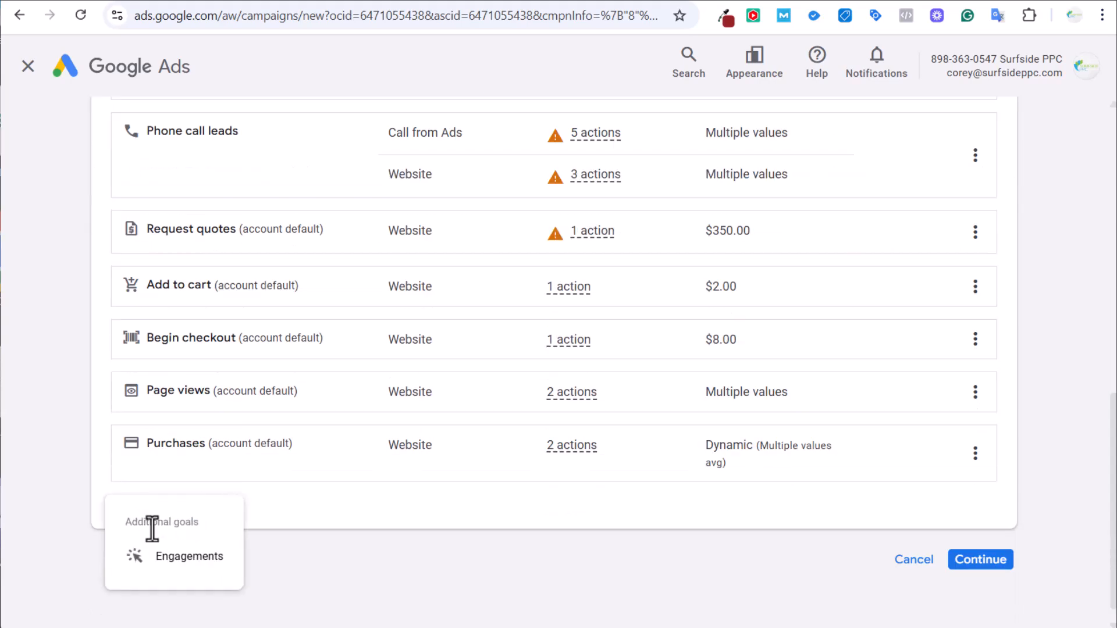
left_click(364, 519)
scroll(319, 218, "up", 3)
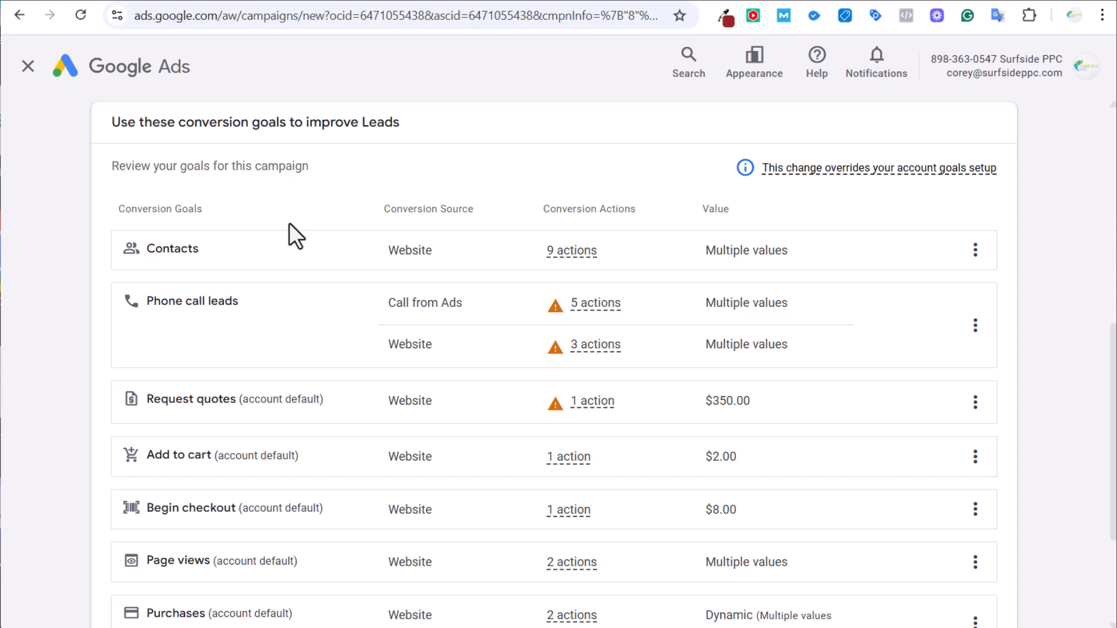
scroll(317, 466, "down", 2)
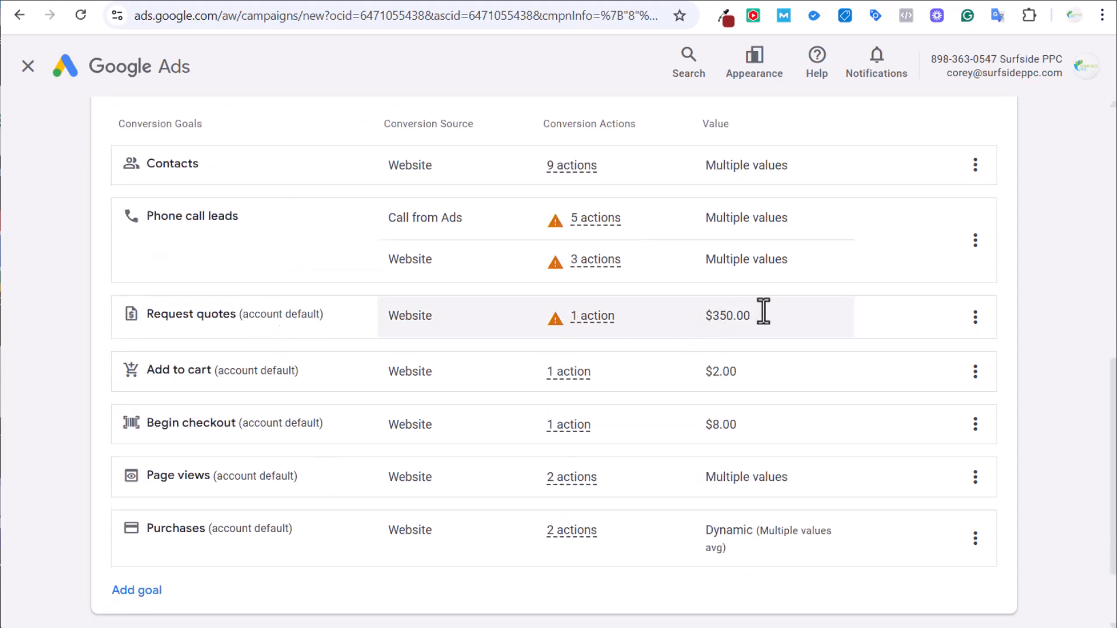
Remove the Request quotes, Add to cart, Begin checkout, Page views and Purchases goals, then continue.
left_click(975, 317)
left_click(977, 332)
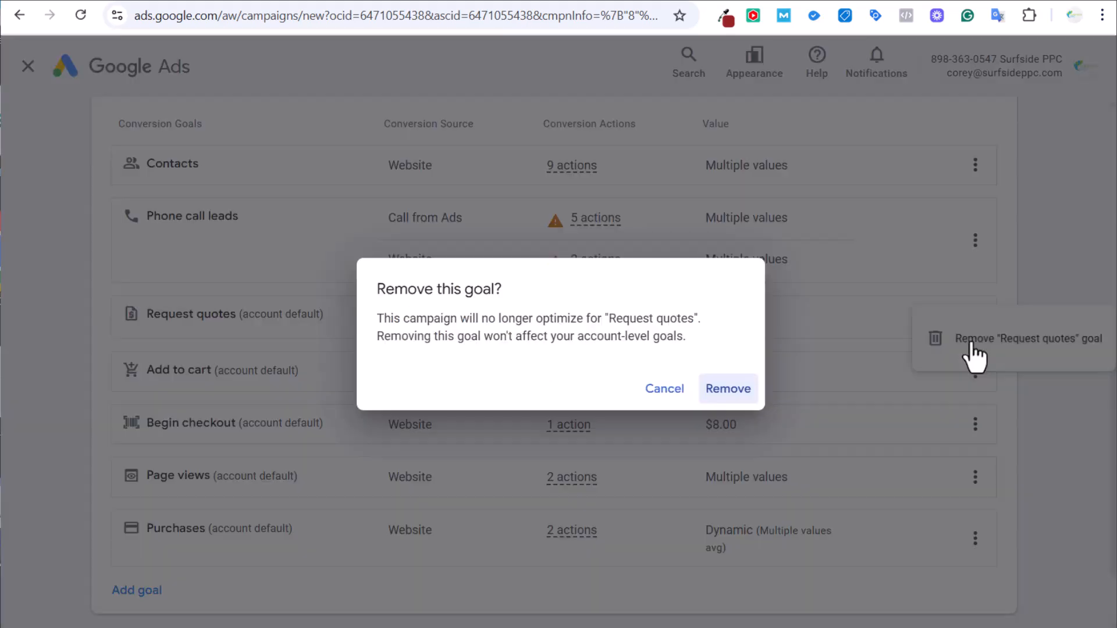
left_click(752, 391)
left_click(975, 315)
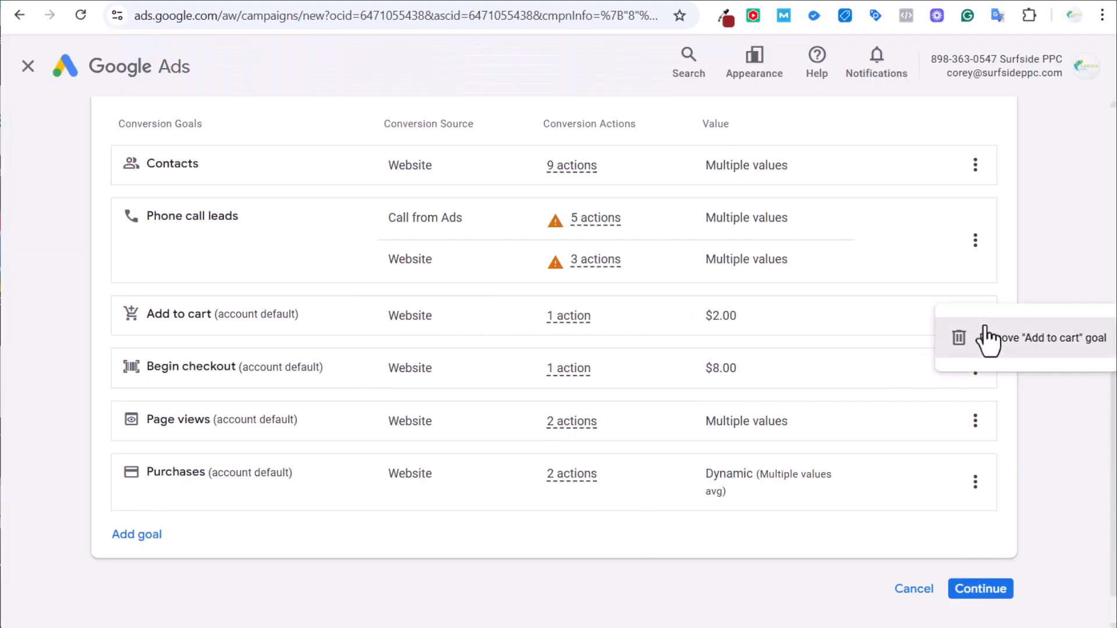
left_click(989, 336)
left_click(743, 388)
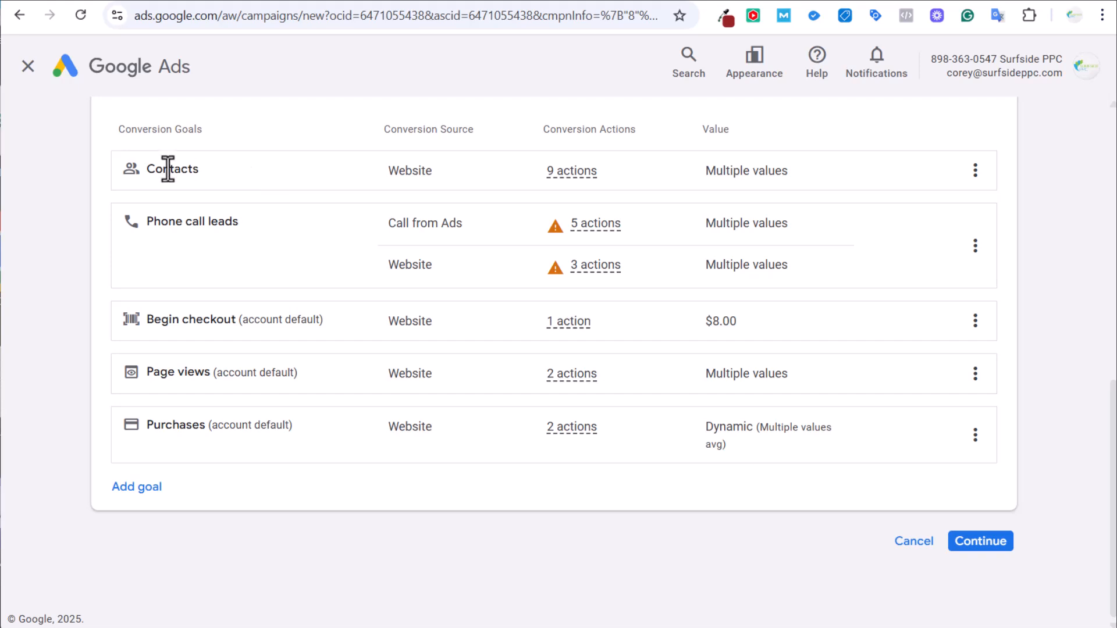
left_click(973, 321)
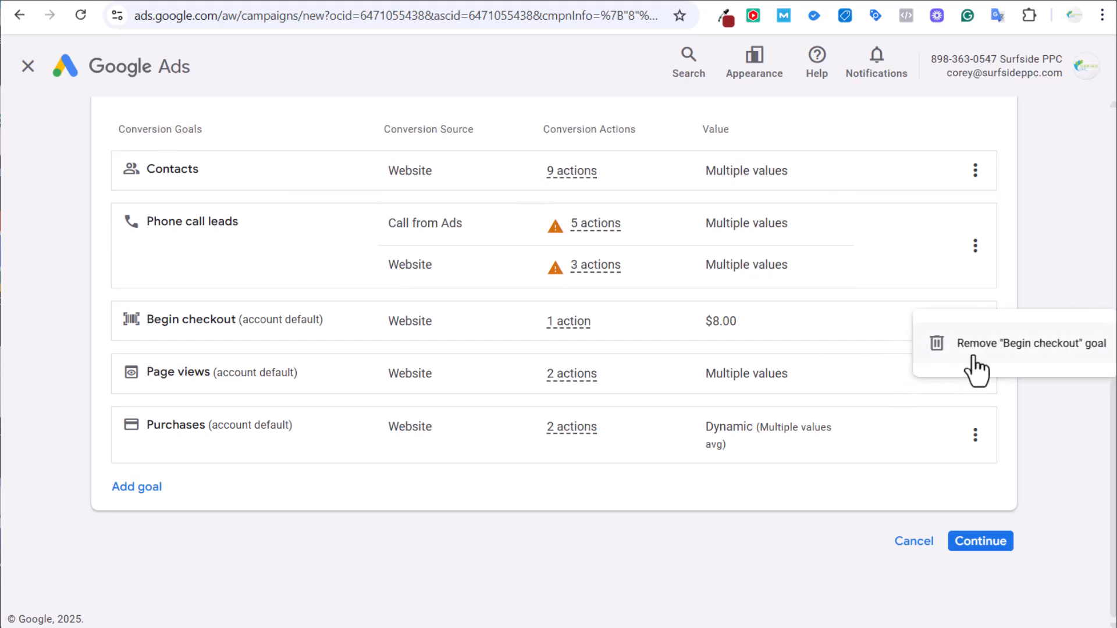
left_click(980, 349)
left_click(725, 391)
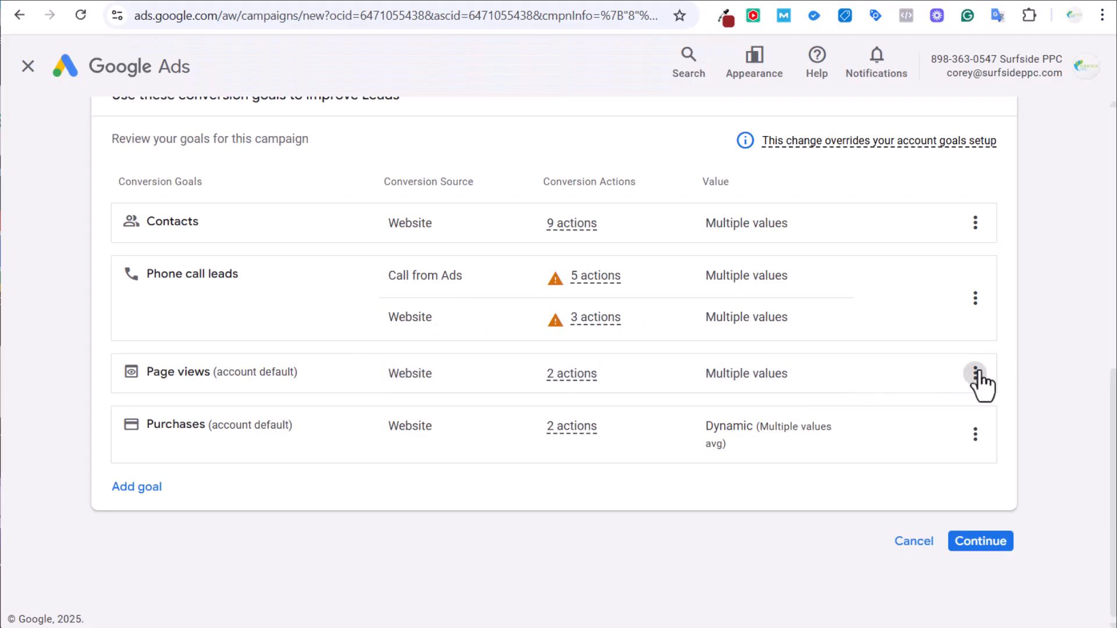
left_click(976, 375)
left_click(922, 413)
left_click(727, 390)
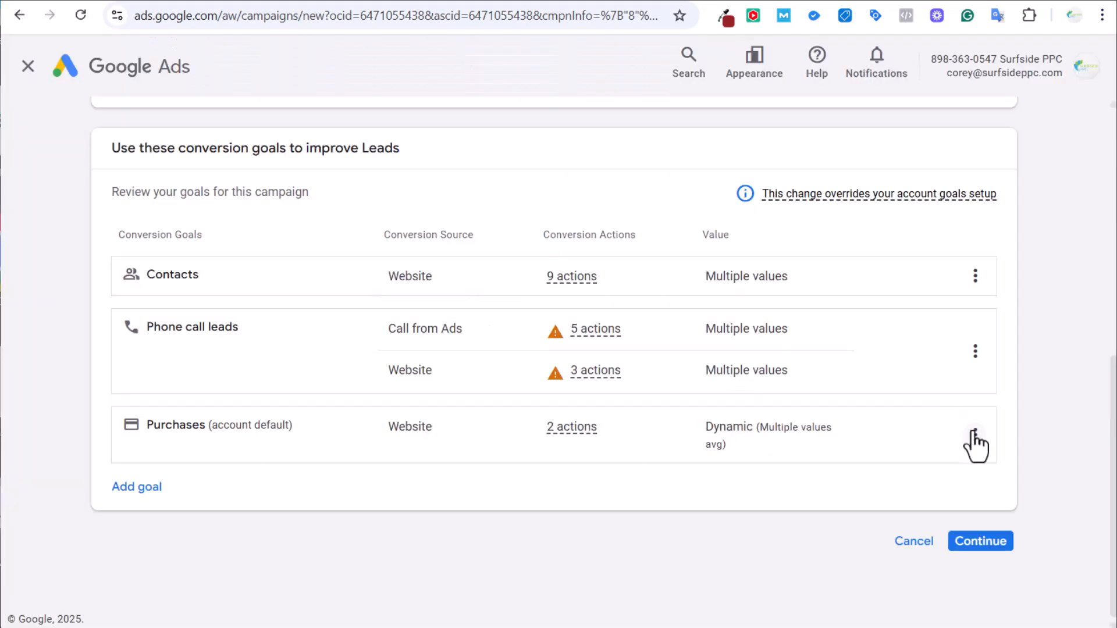
left_click(976, 441)
left_click(1002, 453)
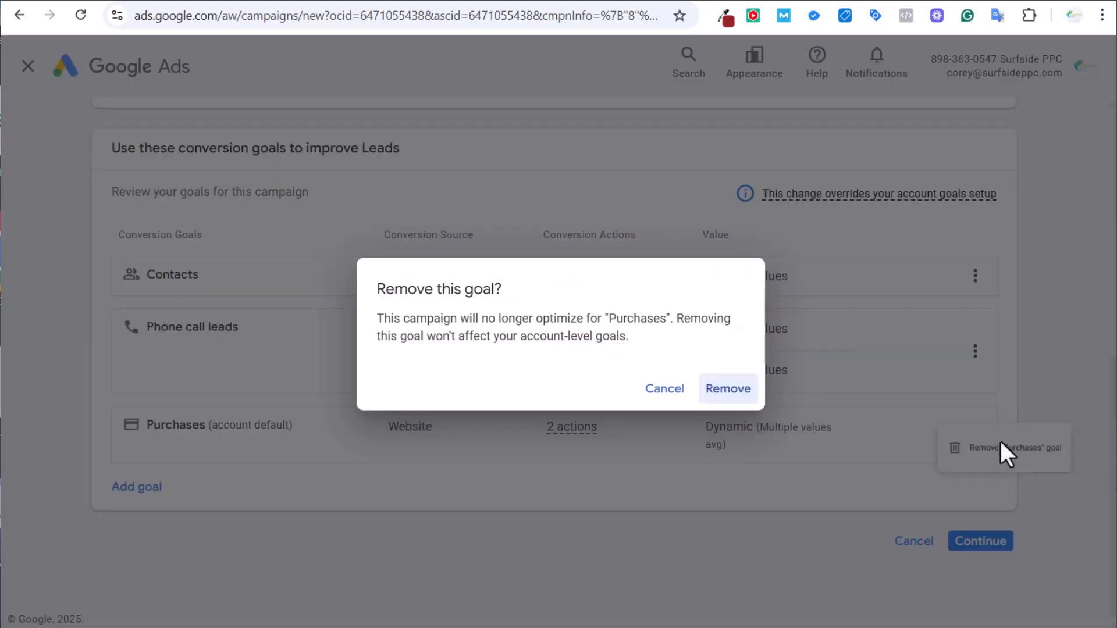
left_click(728, 389)
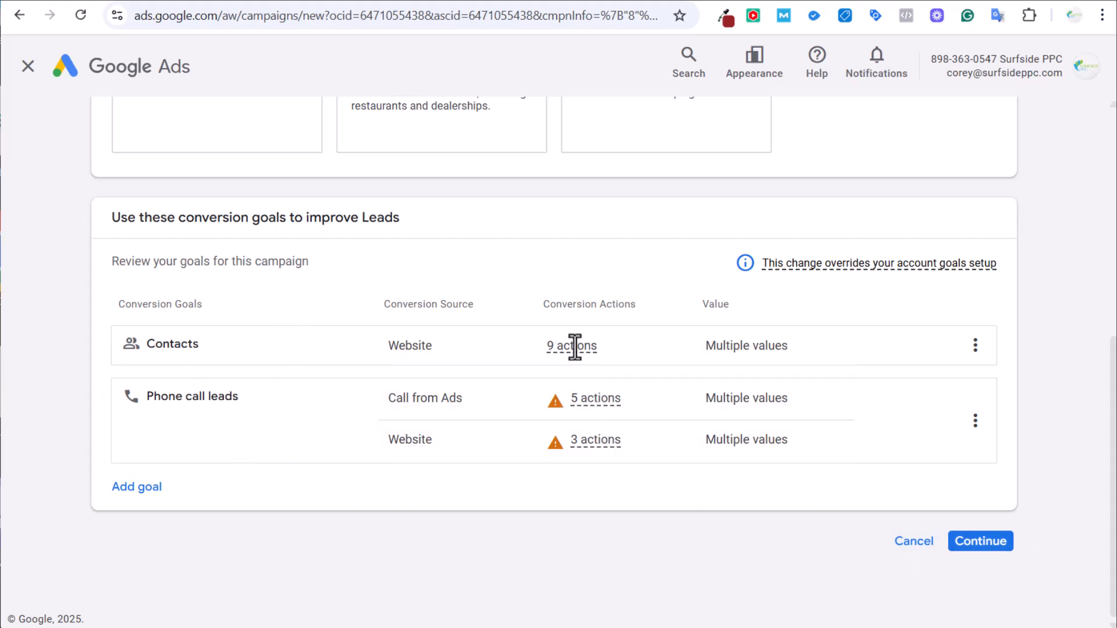
left_click(982, 542)
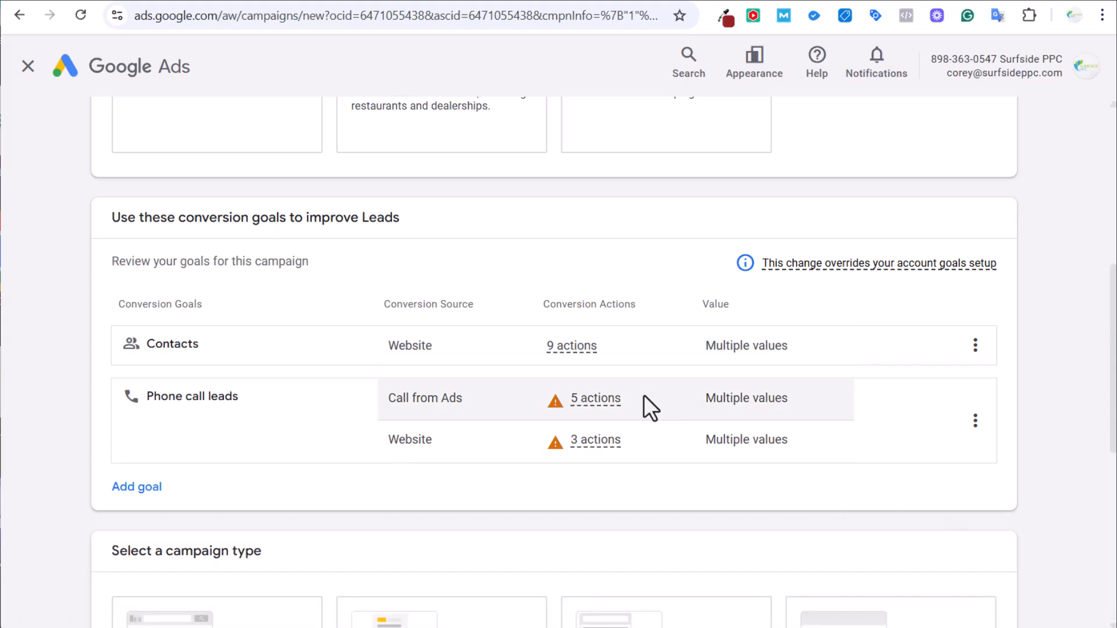
Choose a Search campaign reached through website visits and phone calls, with the bravamedspa.com address.
scroll(369, 324, "down", 8)
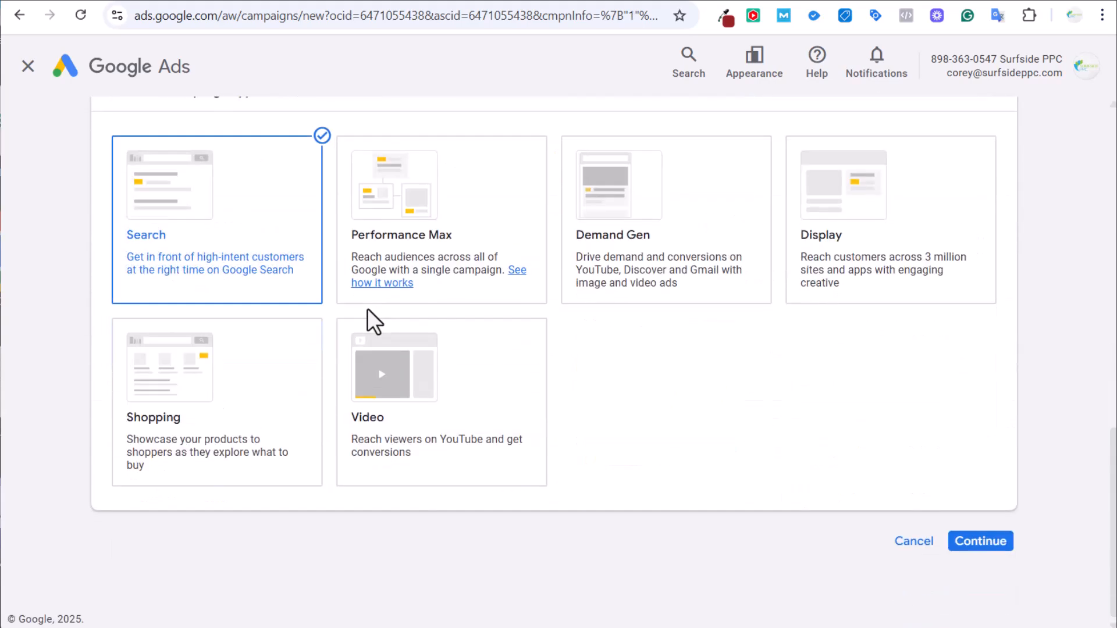
left_click(369, 314)
left_click(185, 412)
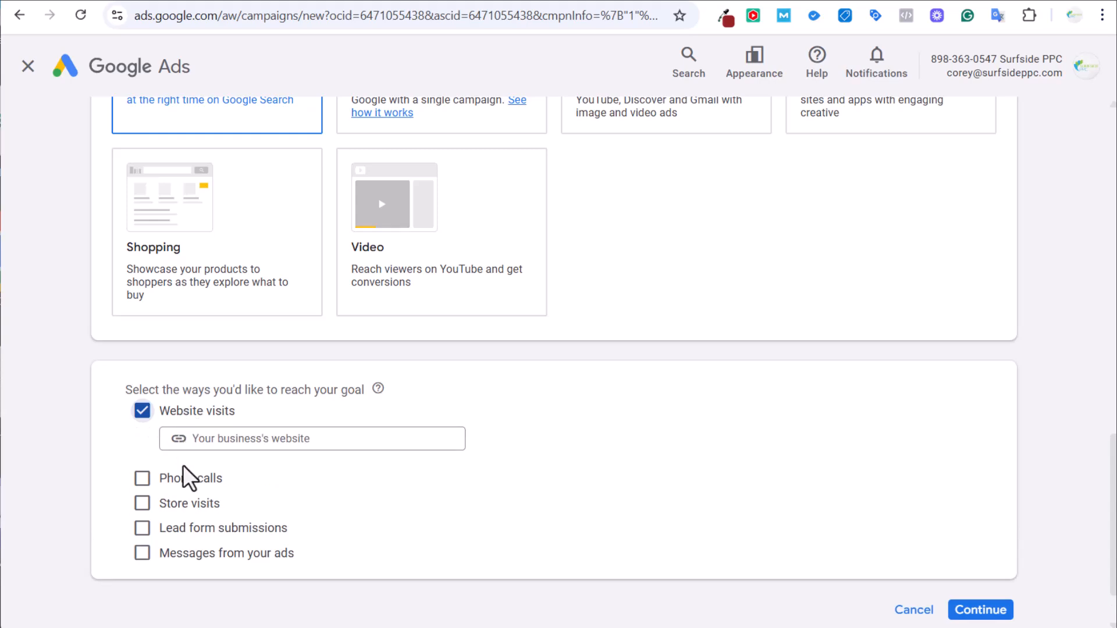
left_click(181, 476)
scroll(273, 175, "up", 2)
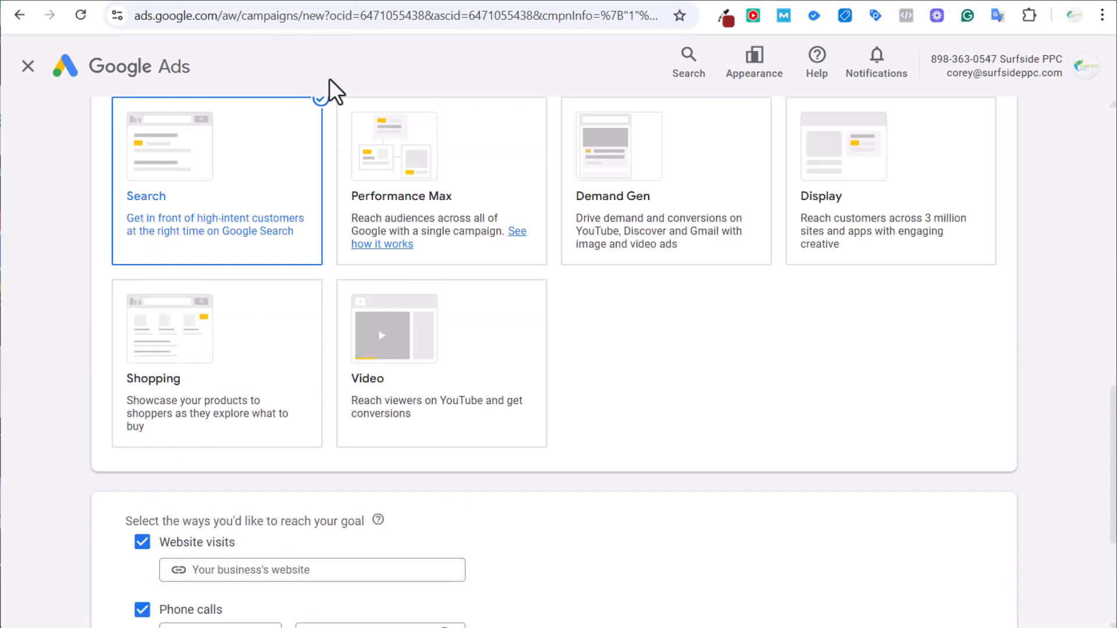
scroll(315, 233, "down", 3)
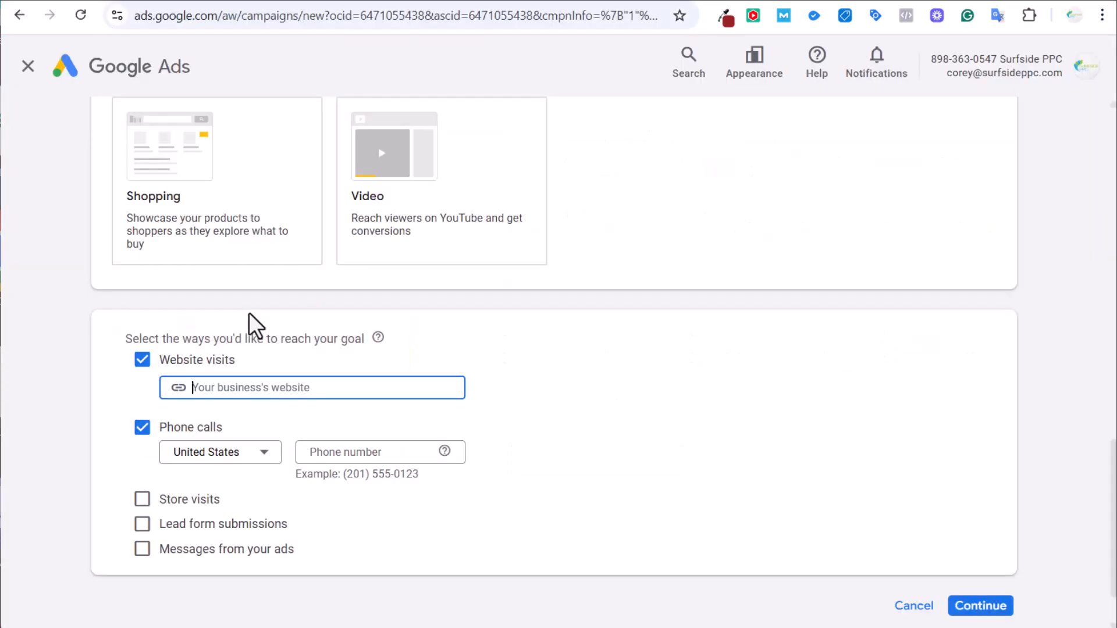
type("https://bravamedspa.com/")
left_click(270, 308)
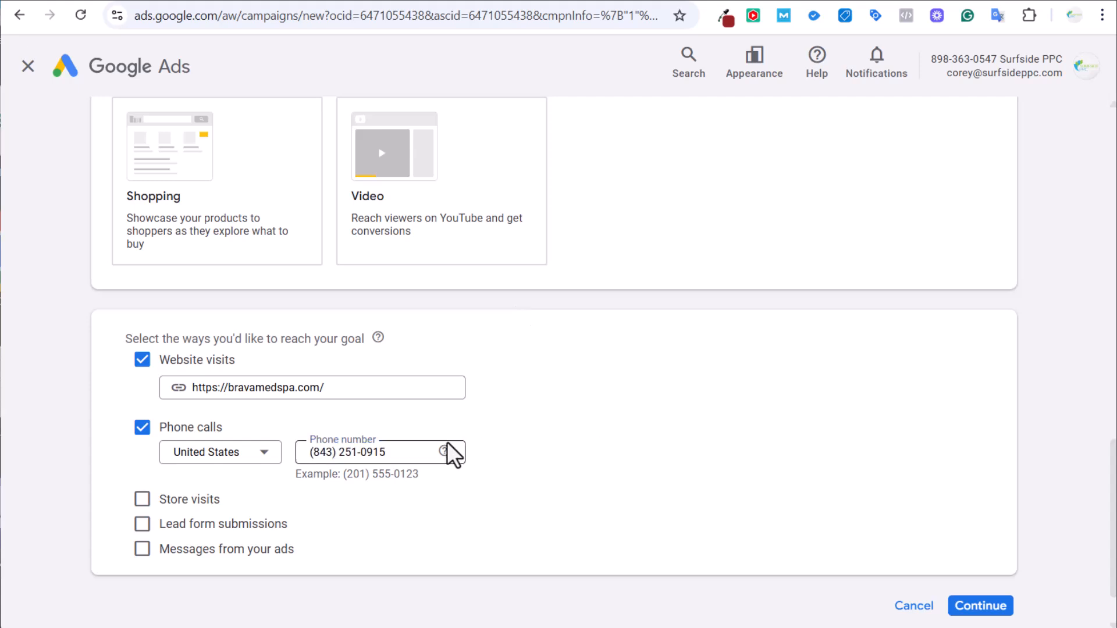
Enter the business phone number and name the campaign 'Med Spa Example Campaign'.
left_click(442, 429)
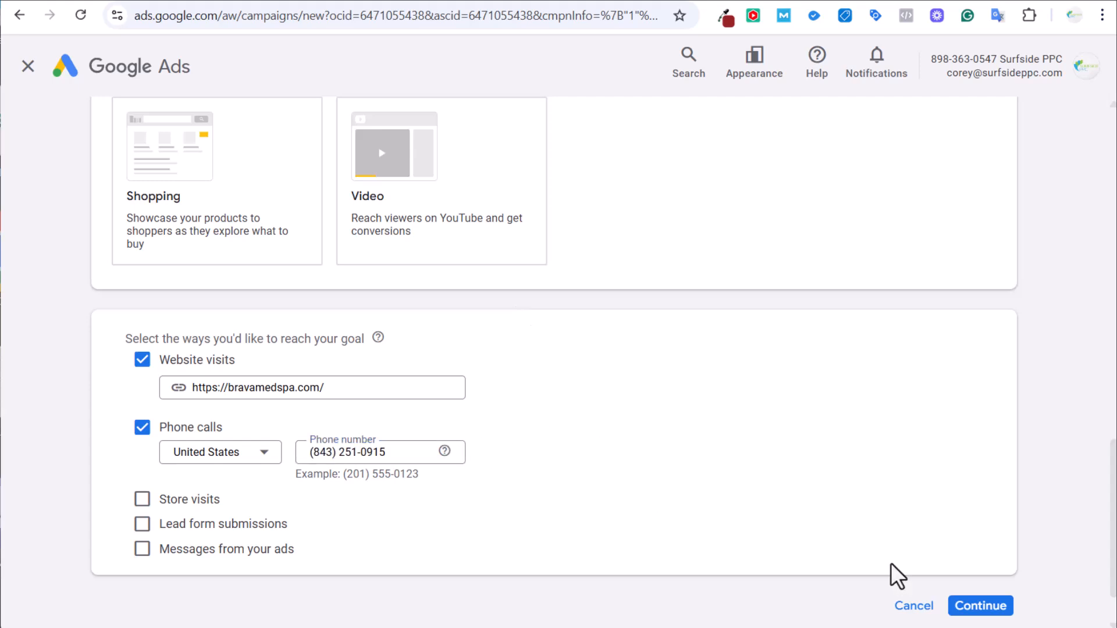
left_click(983, 605)
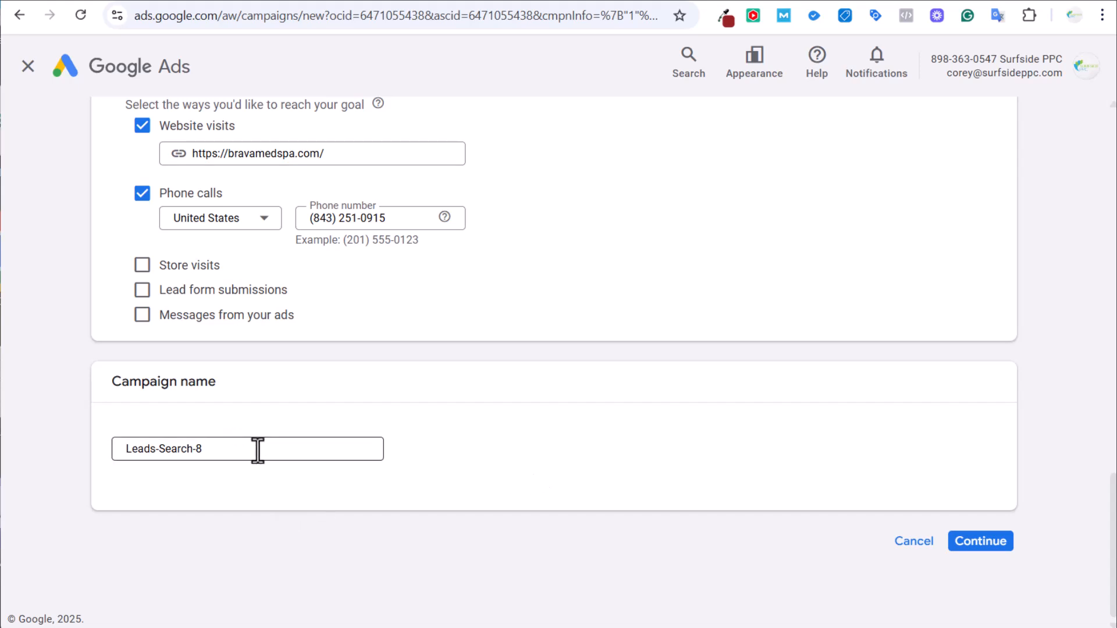
triple_click(225, 451)
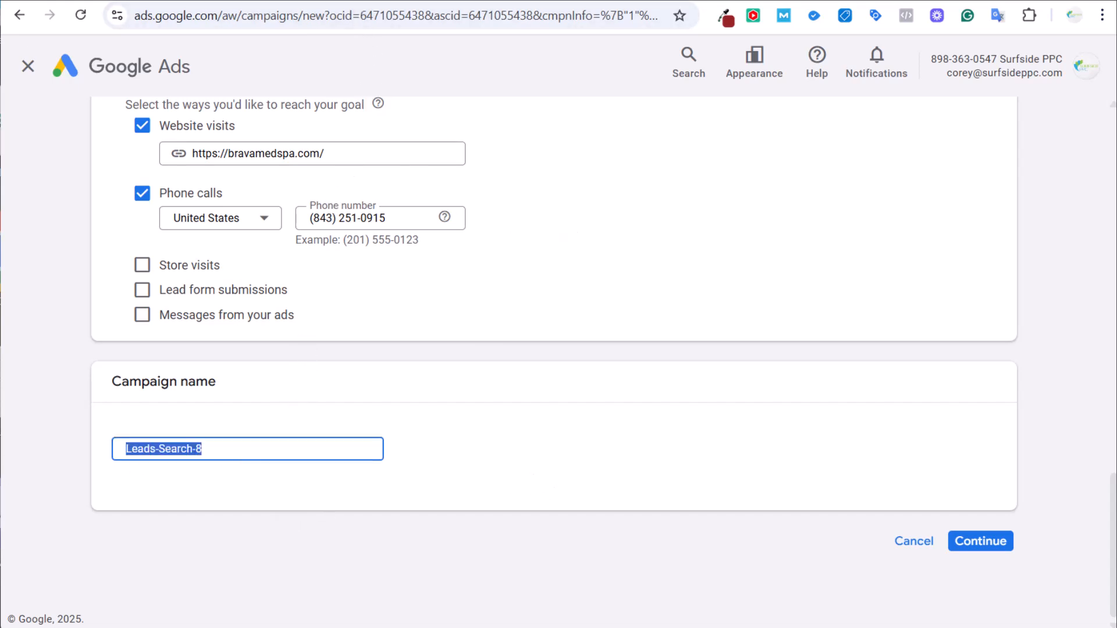
type("Med Spa E")
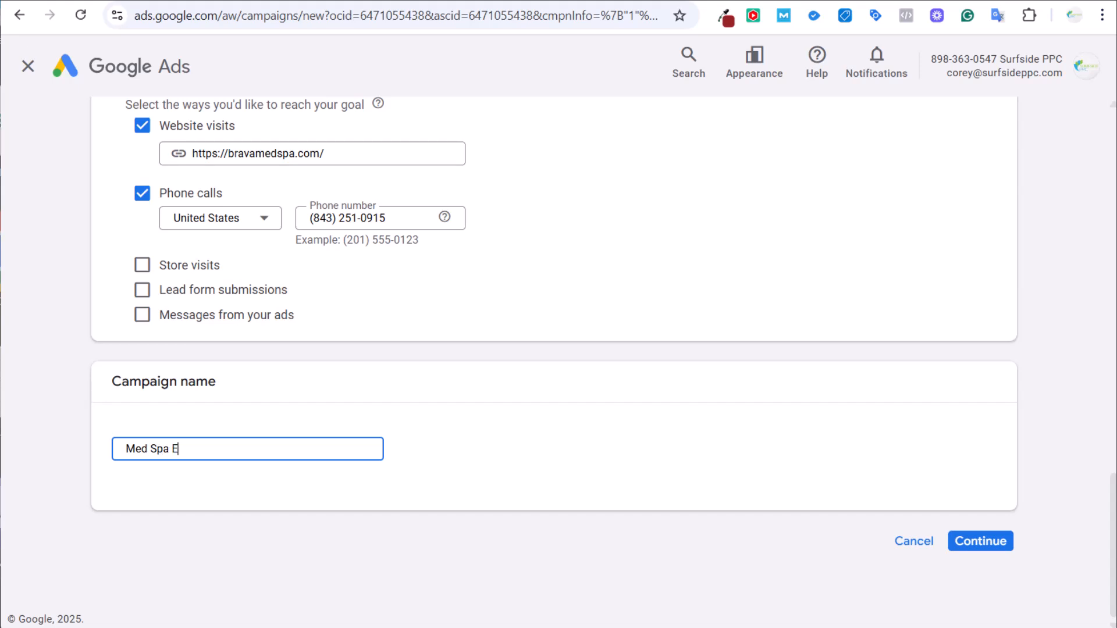
type("xample Campaign")
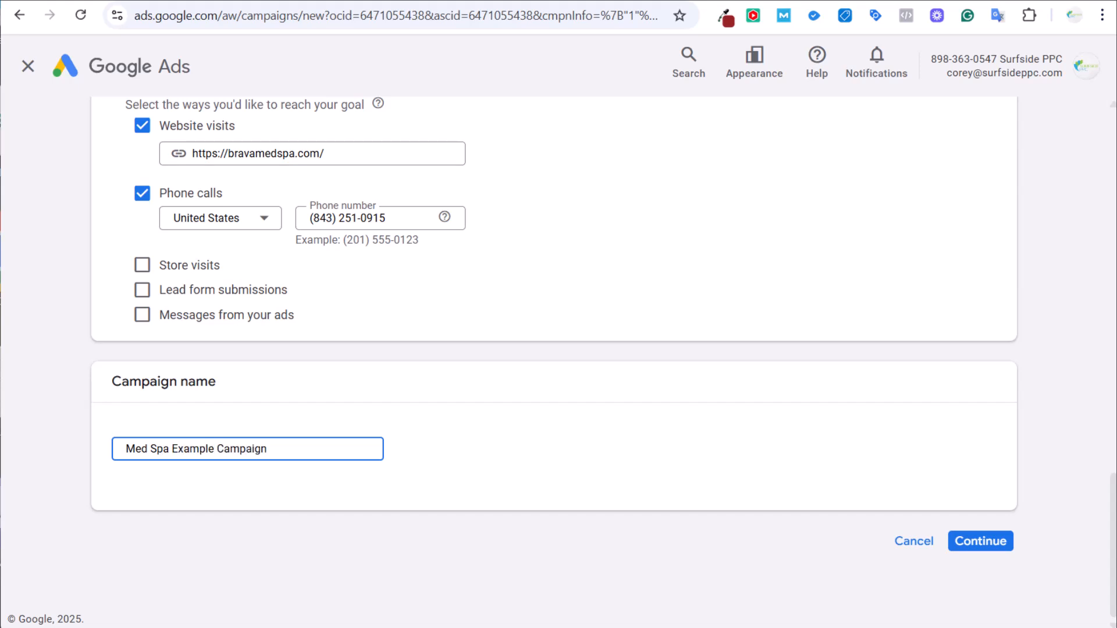
left_click(953, 530)
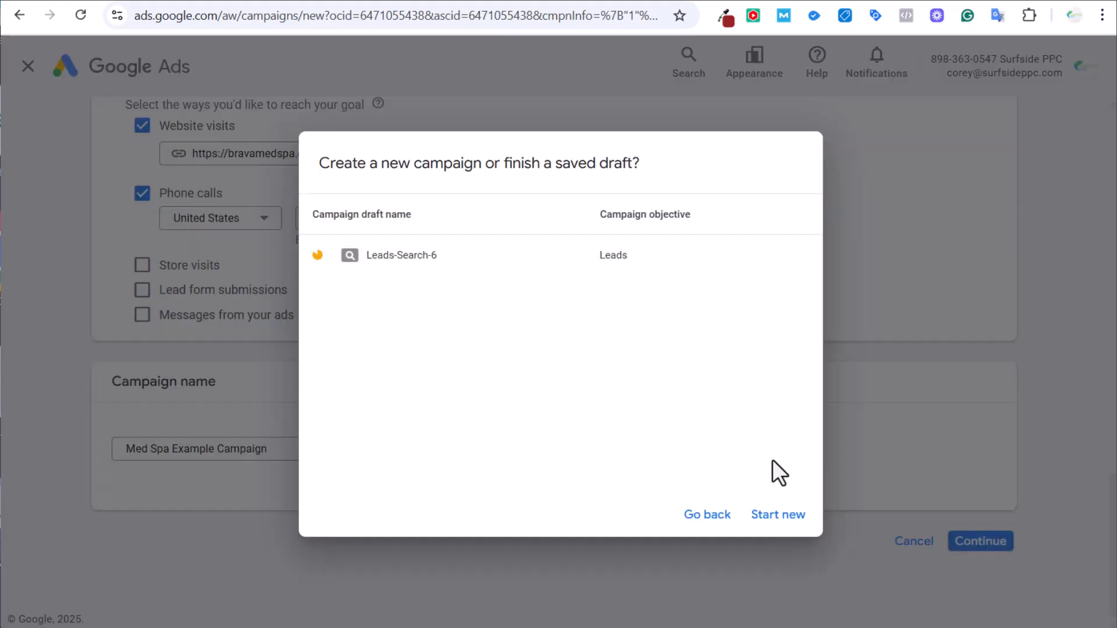
Start a new campaign instead of the draft and keep bidding focused on Conversions, no target CPA.
left_click(798, 509)
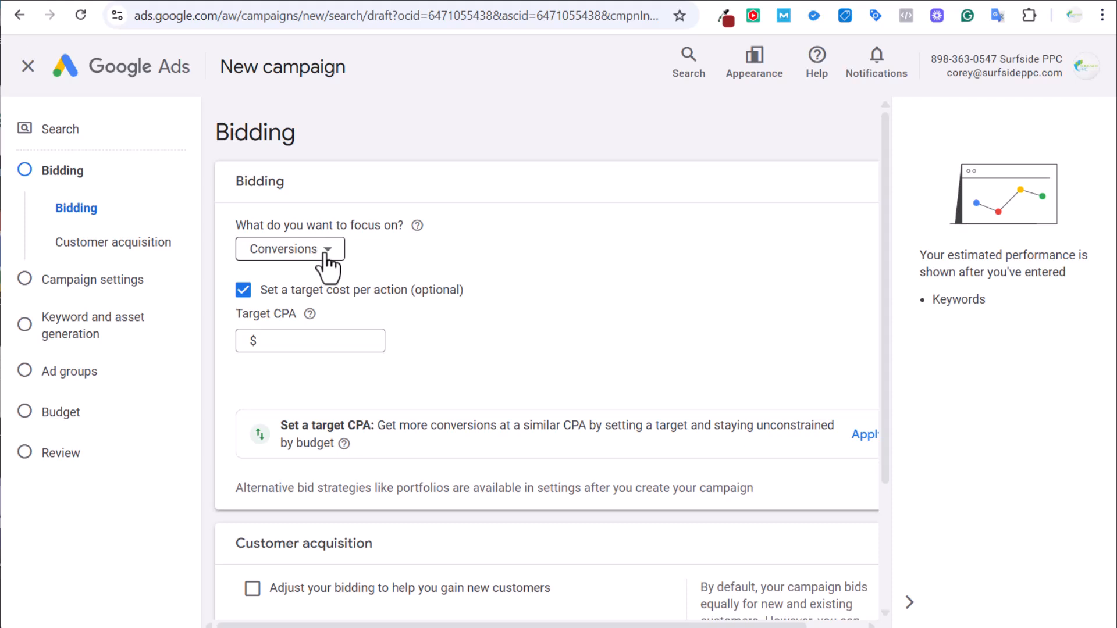
left_click(244, 290)
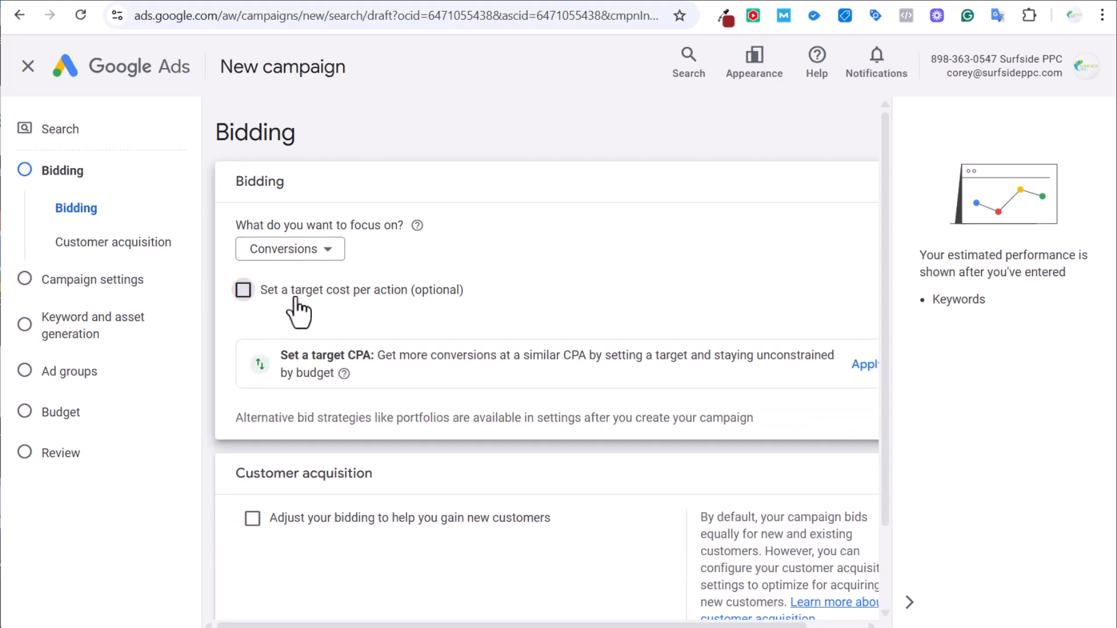
left_click(330, 259)
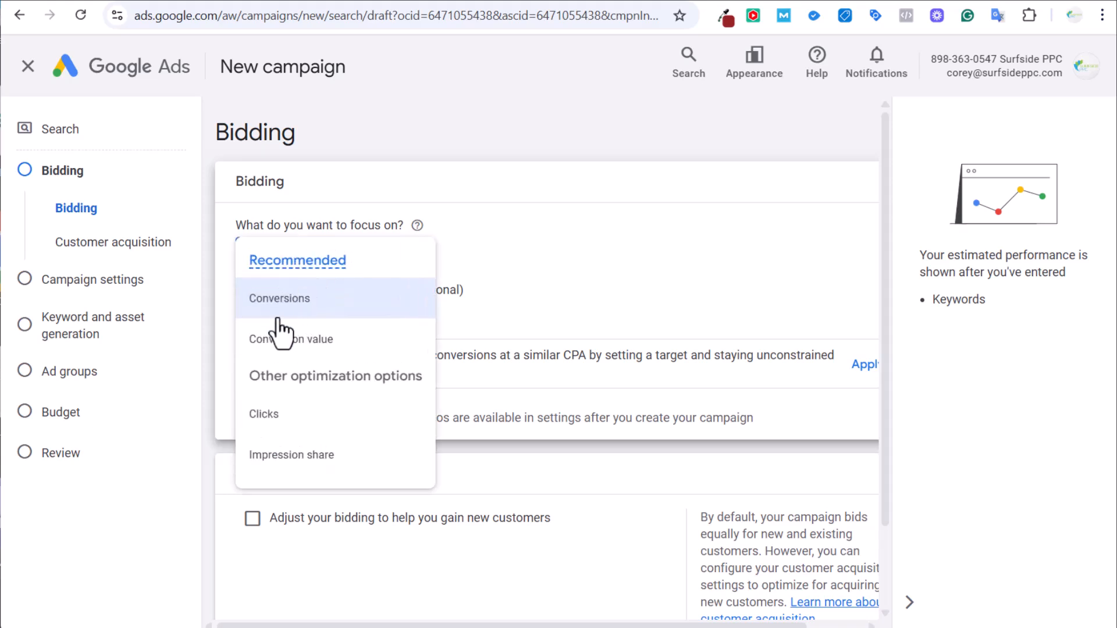
left_click(288, 310)
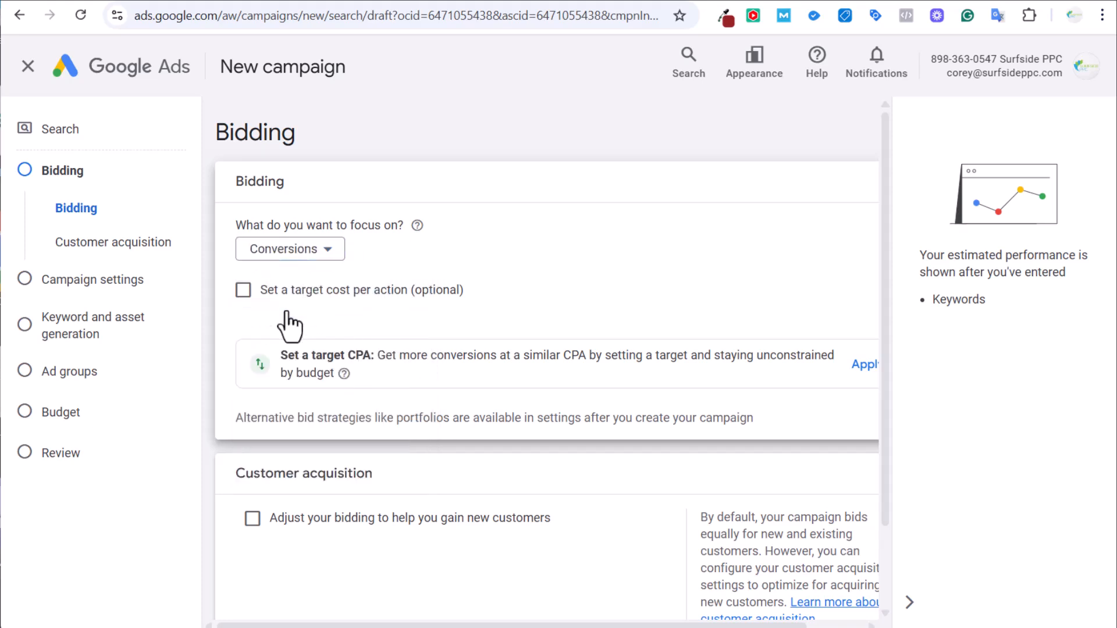
left_click(244, 290)
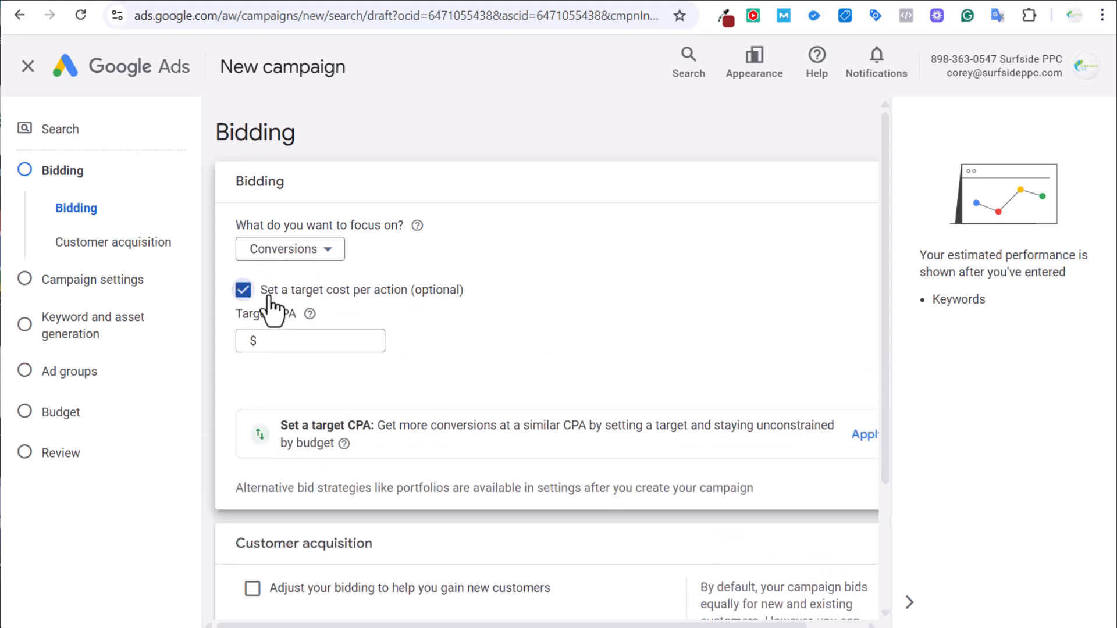
left_click(244, 289)
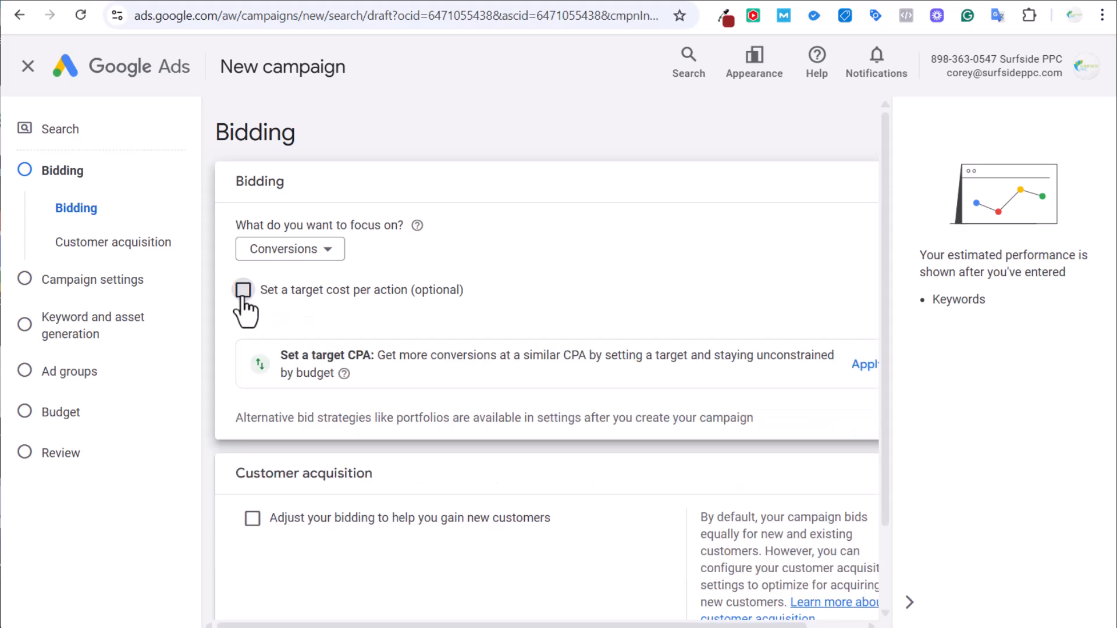
left_click(296, 258)
left_click(294, 317)
left_click(297, 246)
left_click(296, 303)
left_click(307, 1)
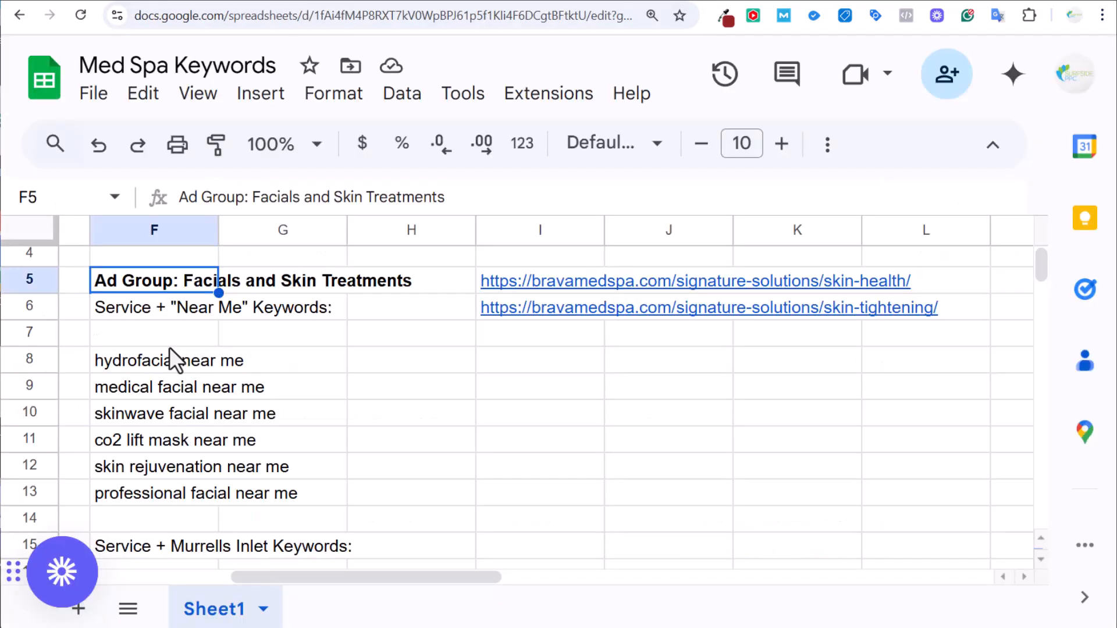
left_click(163, 365)
scroll(202, 387, "down", 3)
scroll(202, 387, "down", 5)
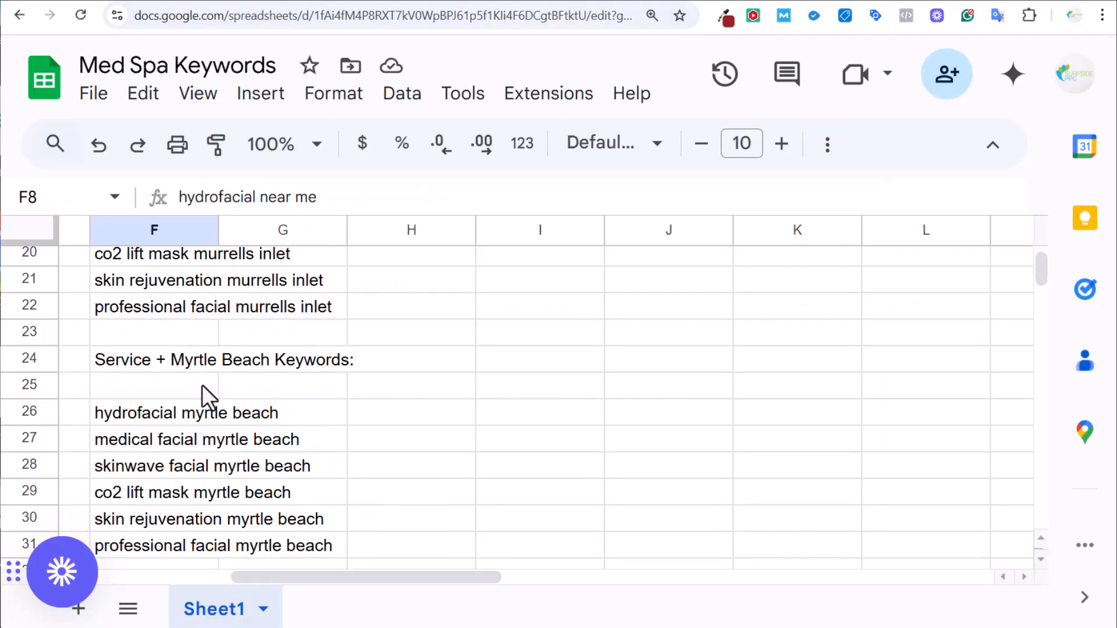
left_click(152, 420)
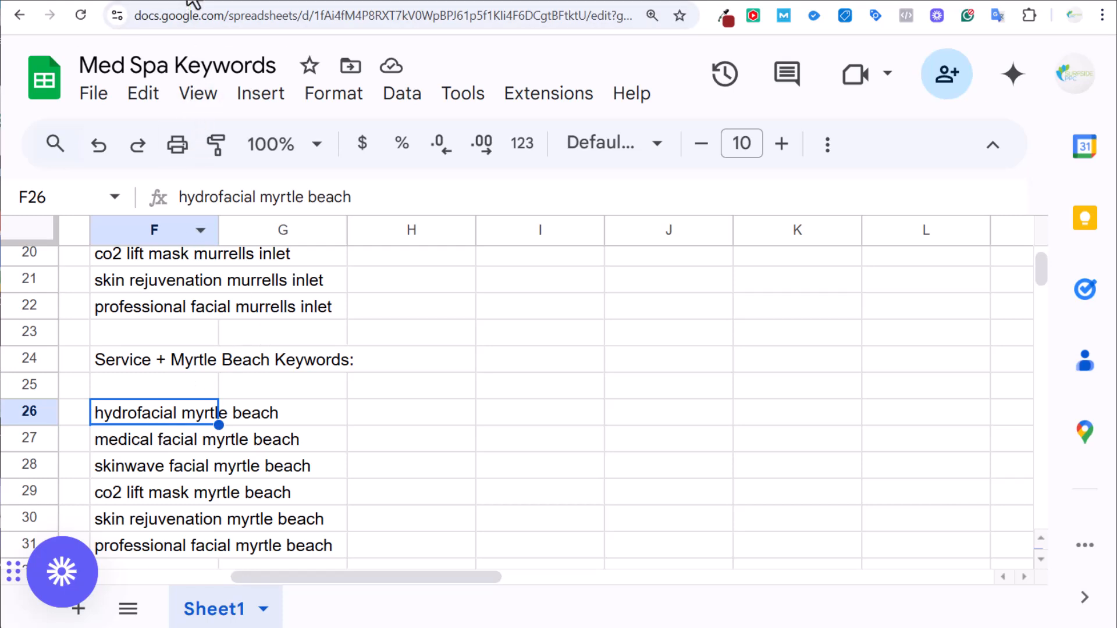
left_click(84, 3)
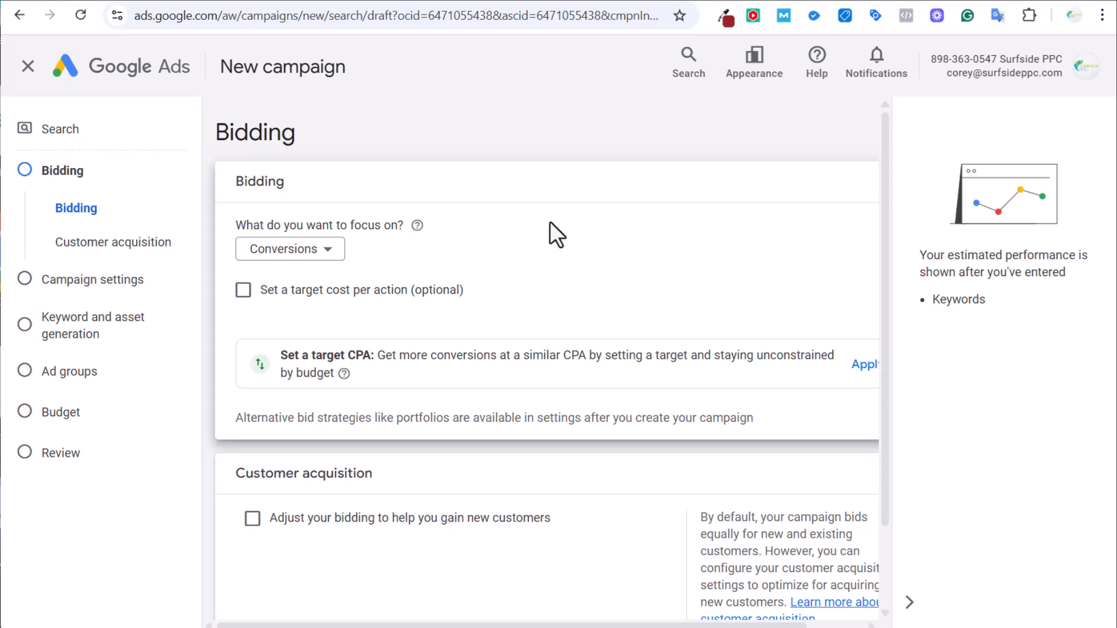
Switch the bidding focus to Clicks and enable a maximum cost per click bid limit.
left_click(302, 256)
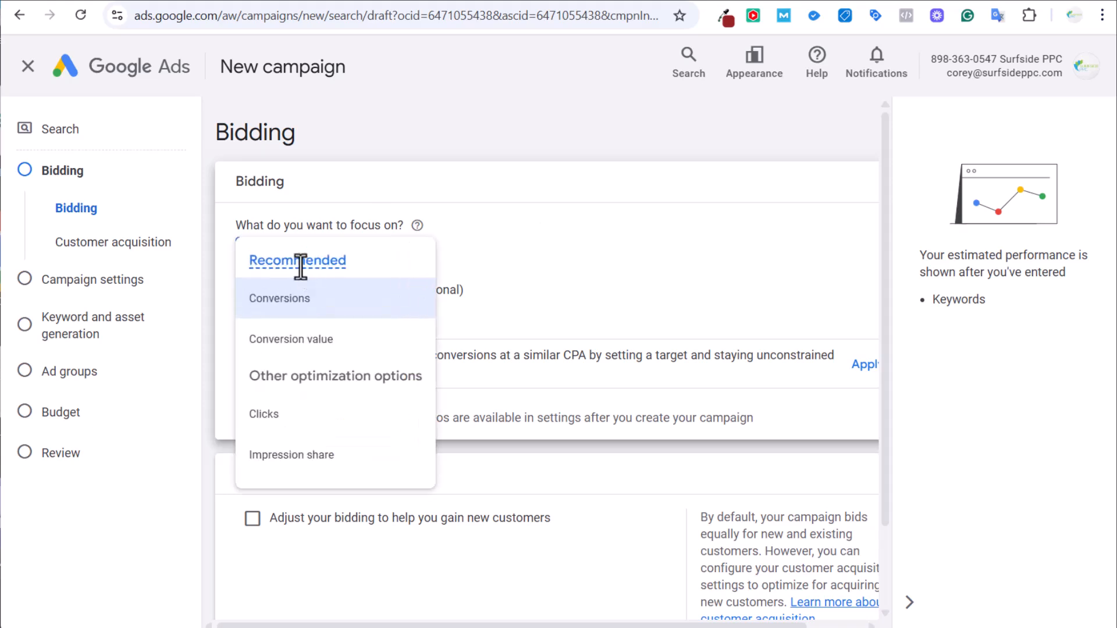
left_click(282, 407)
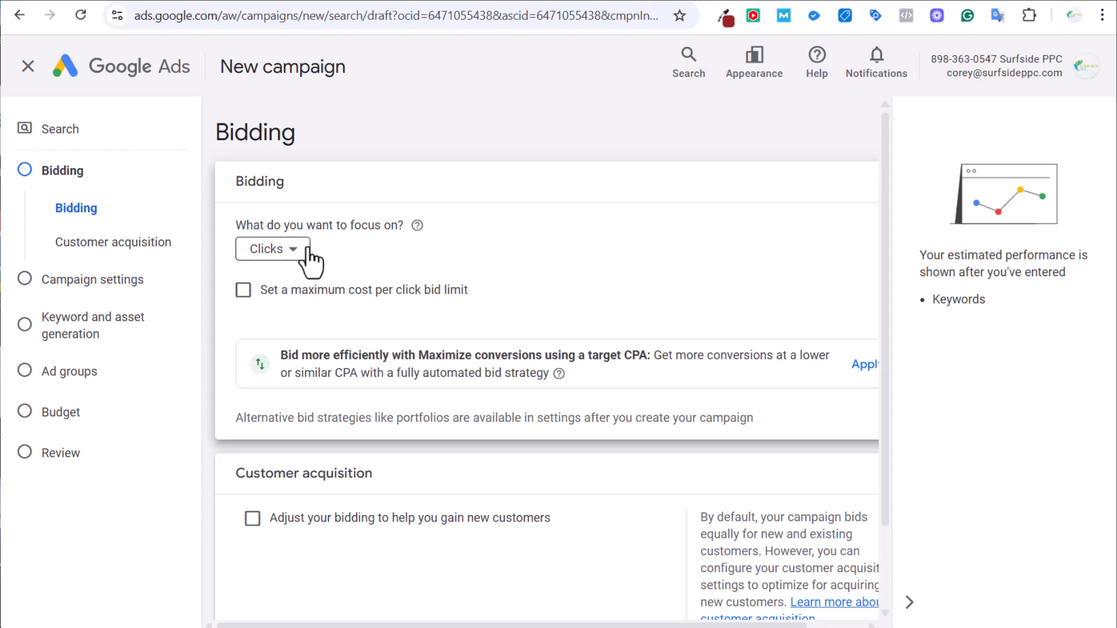
left_click(289, 291)
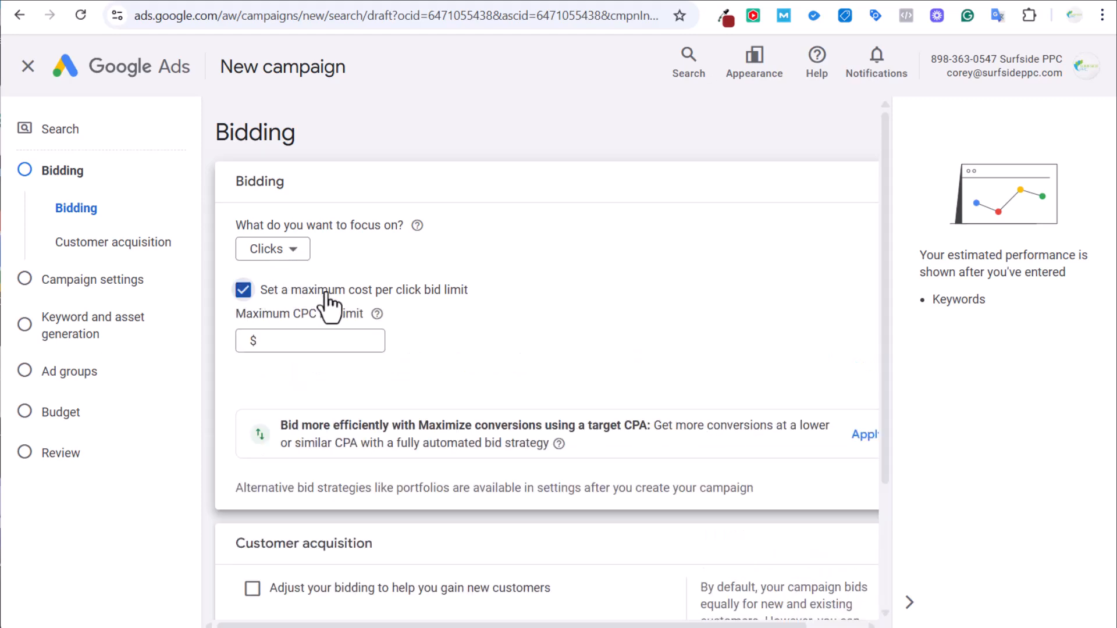
left_click(312, 342)
left_click(280, 1)
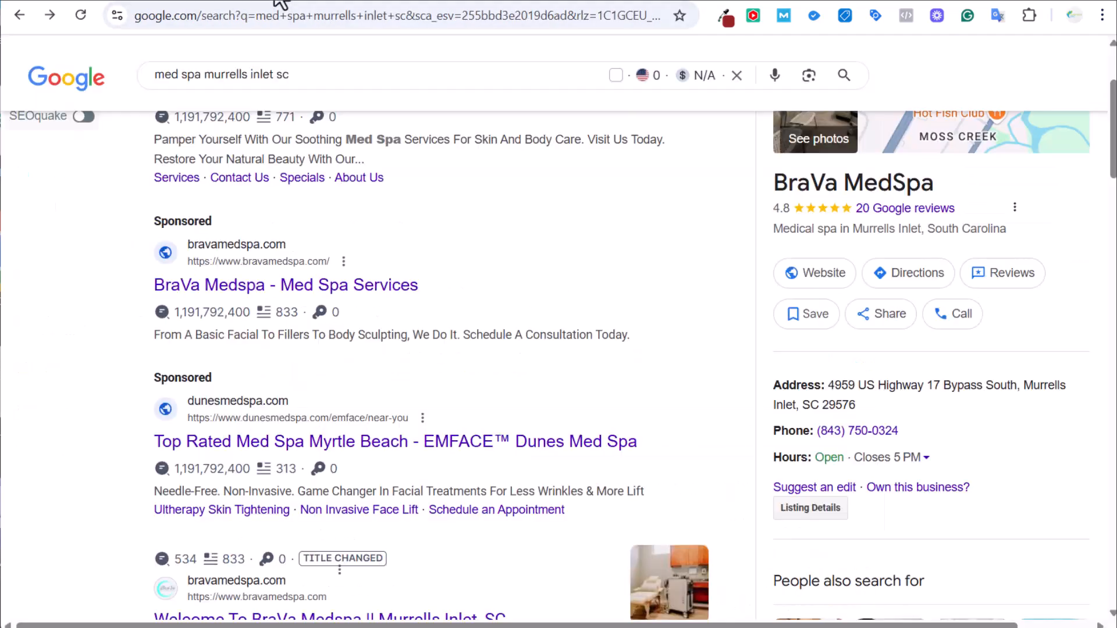
Return from the competing med spa search ads to the Google Ads Bidding step.
left_click(135, 1)
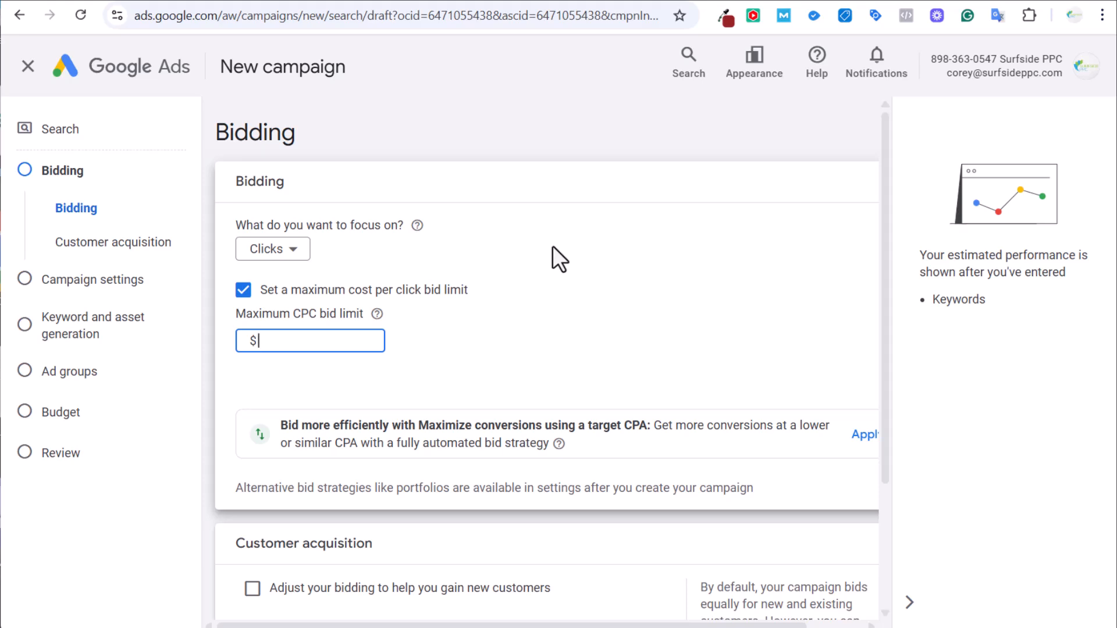
Set the Maximum CPC bid limit to $15.00, keeping Clicks as the bidding focus.
type("15")
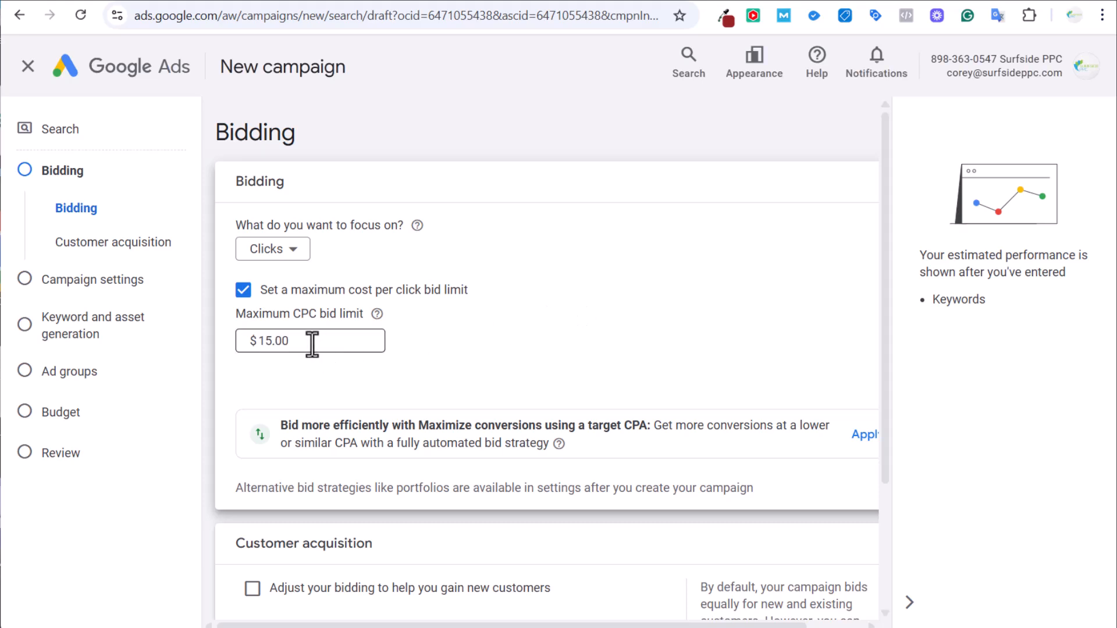
left_click_drag(312, 341, 195, 351)
type("1015")
key("BackSpace")
key("BackSpace")
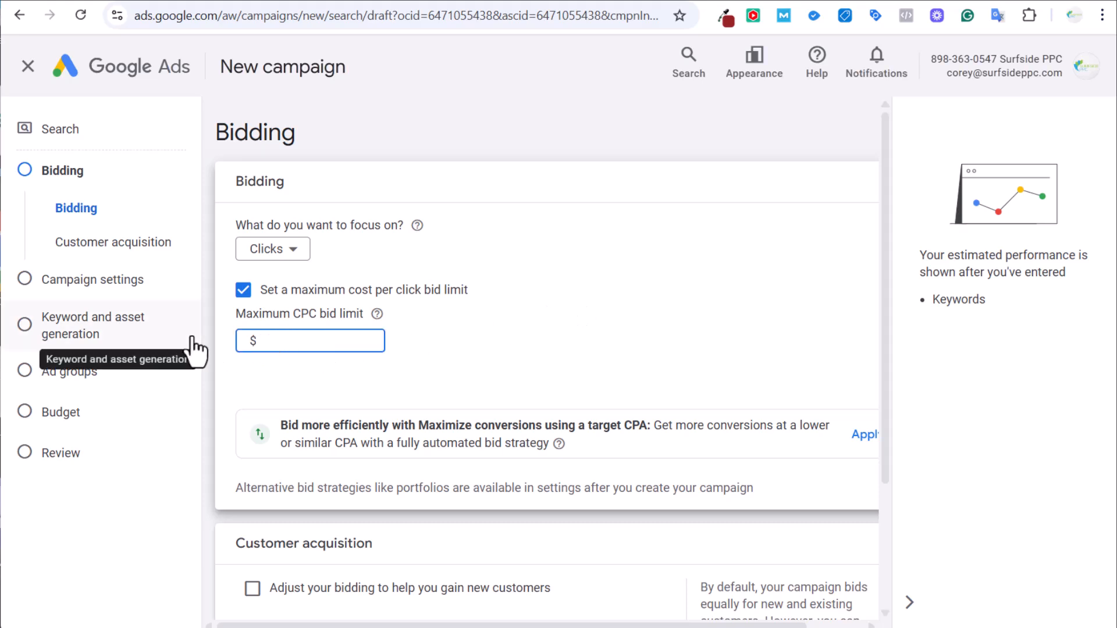
type("20")
key("BackSpace")
key("BackSpace")
type("15")
left_click(629, 314)
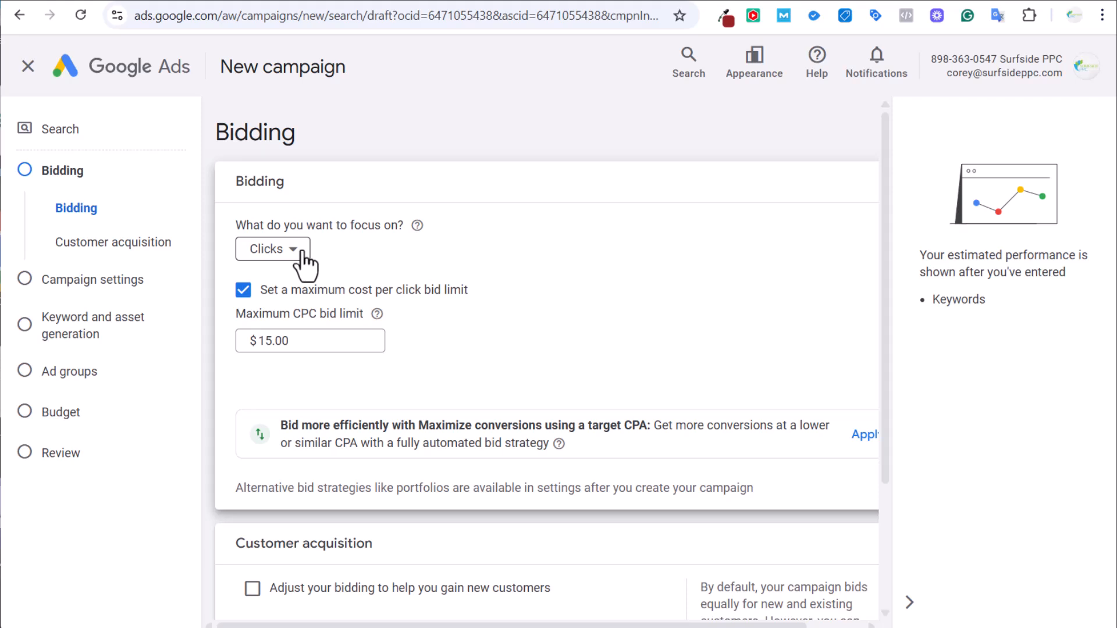
Continue to campaign settings and turn off the Google Search Partners network.
scroll(605, 243, "down", 3)
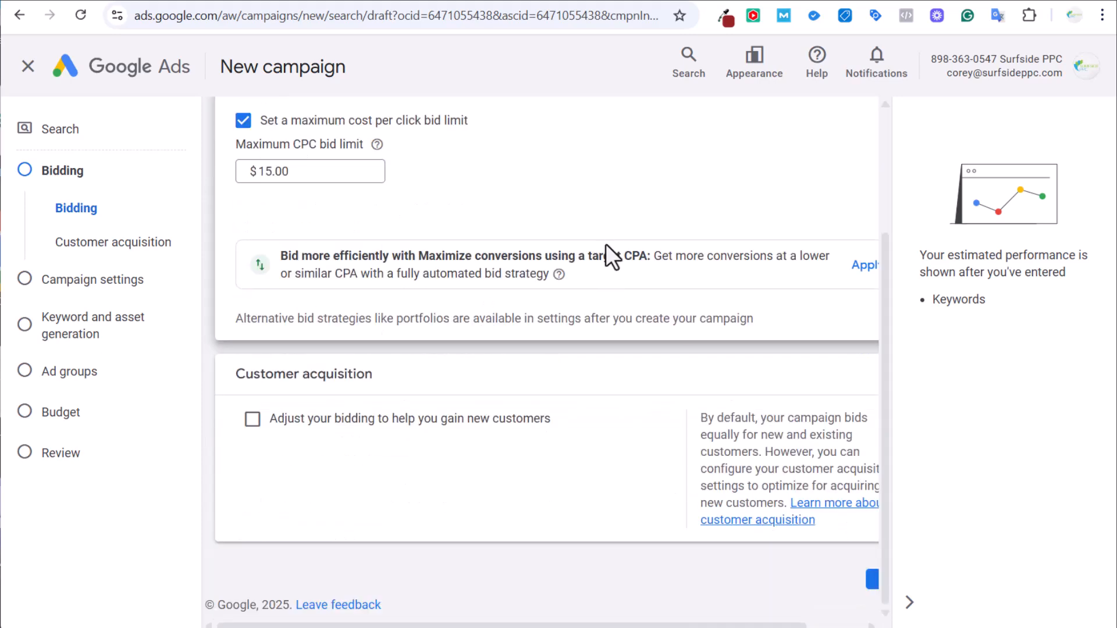
left_click(871, 583)
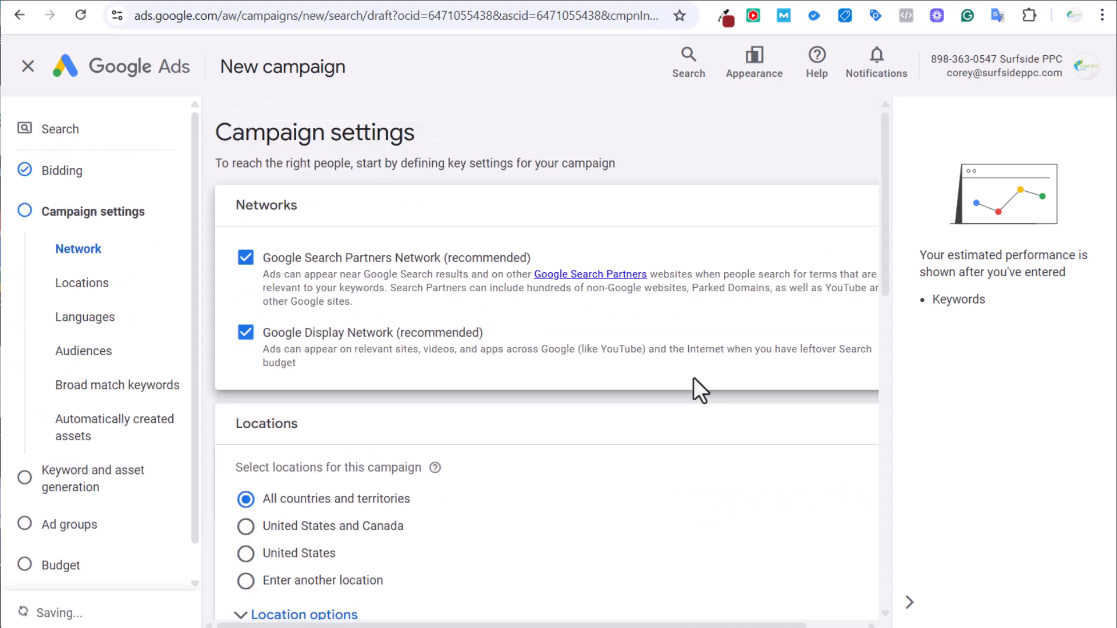
left_click(246, 258)
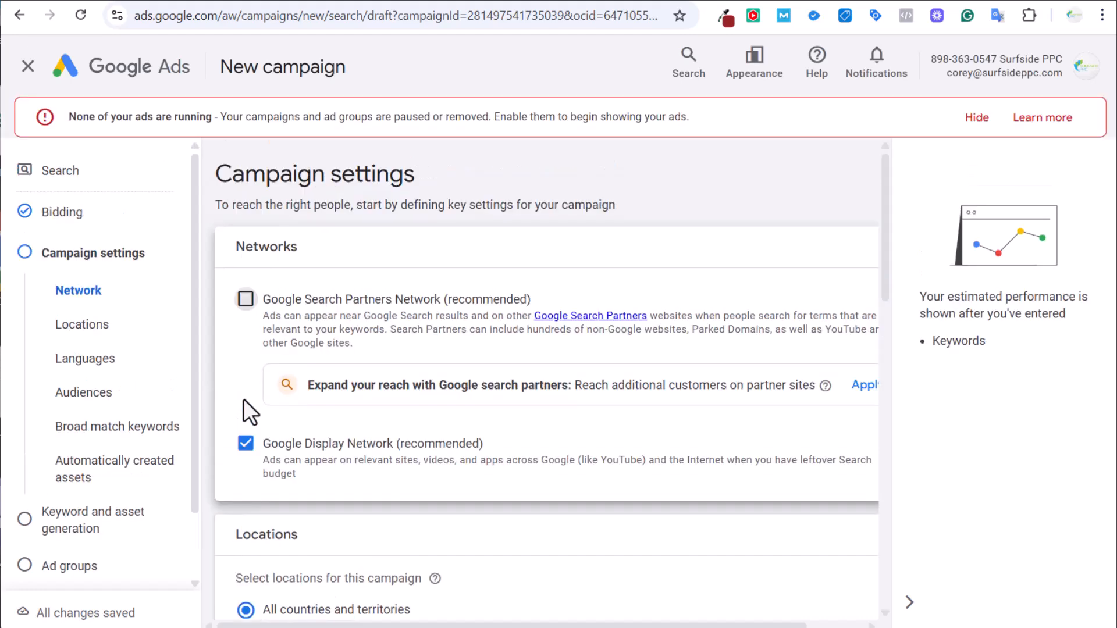
left_click(966, 118)
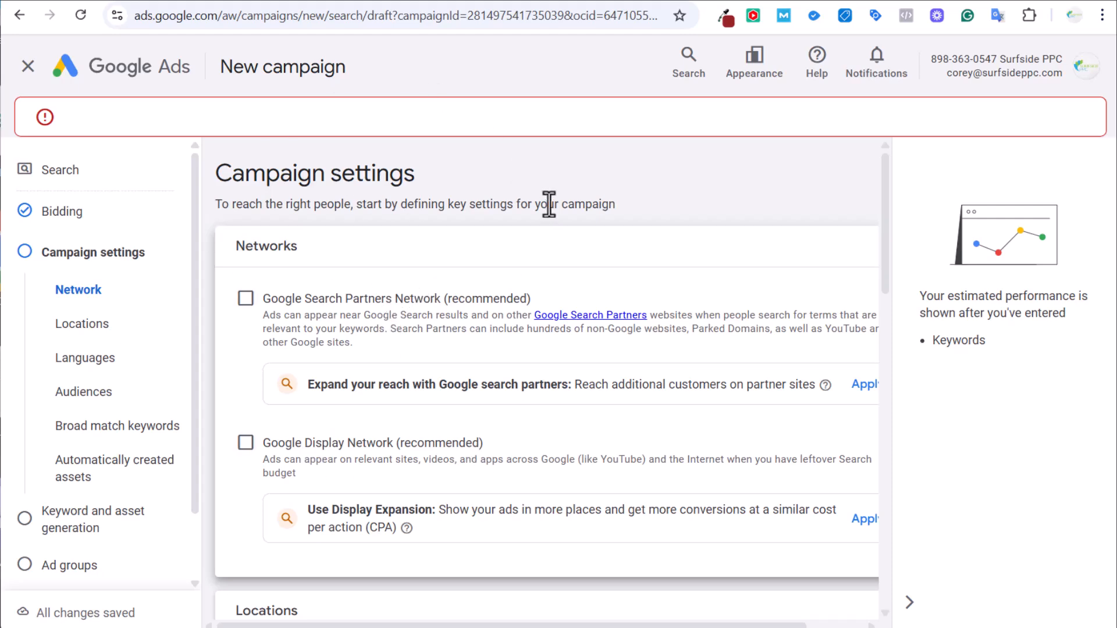
Set location targeting to Presence only and choose to enter another location.
scroll(708, 177, "down", 4)
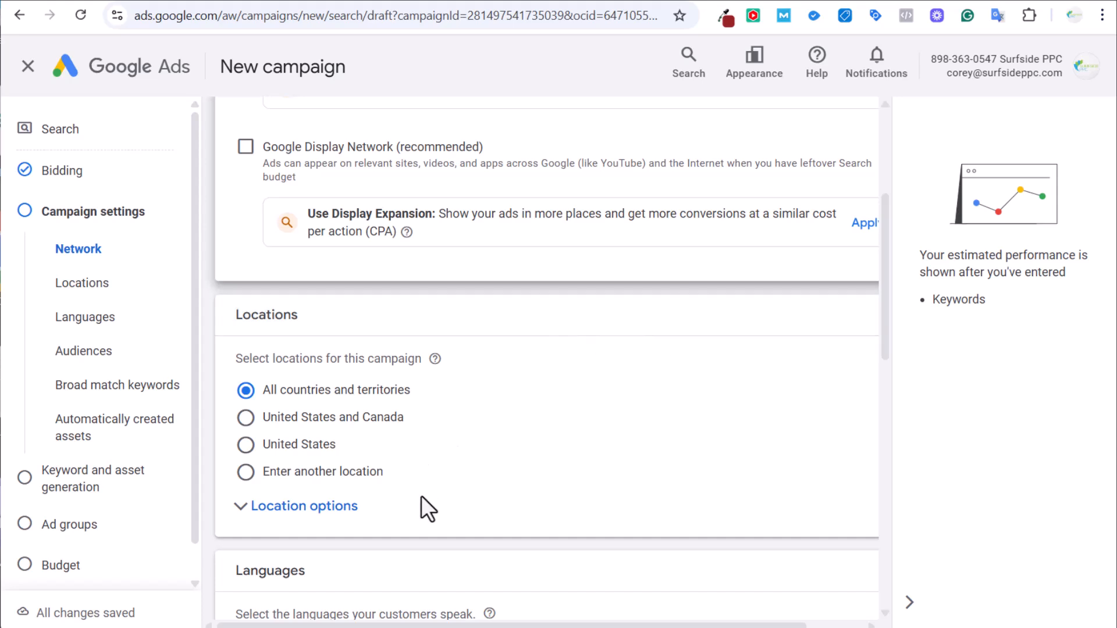
left_click(299, 509)
scroll(562, 393, "down", 3)
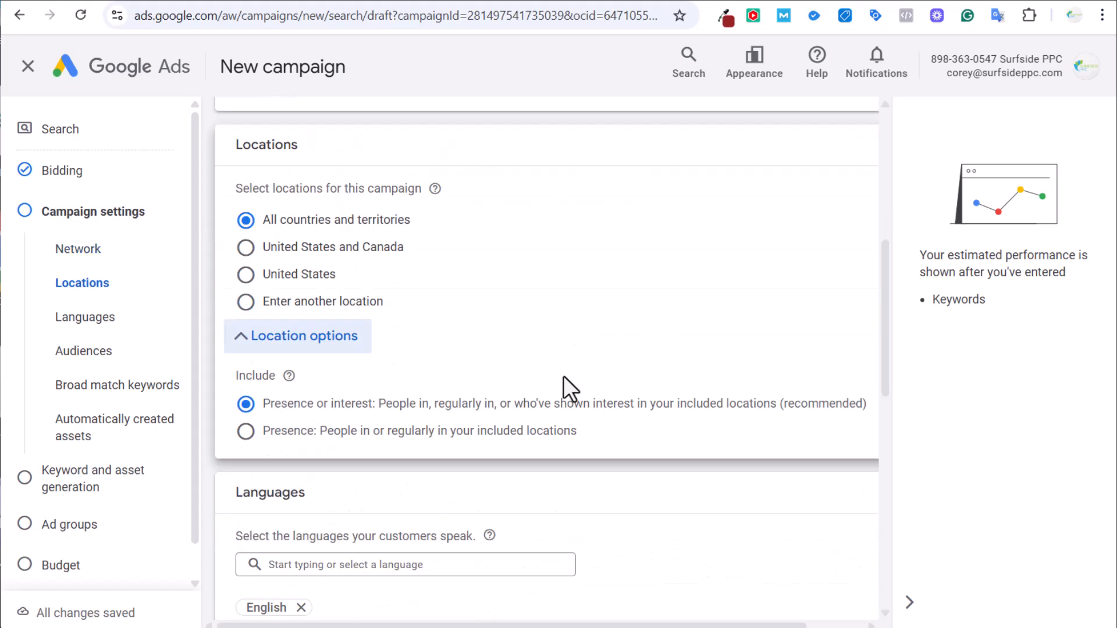
left_click(271, 431)
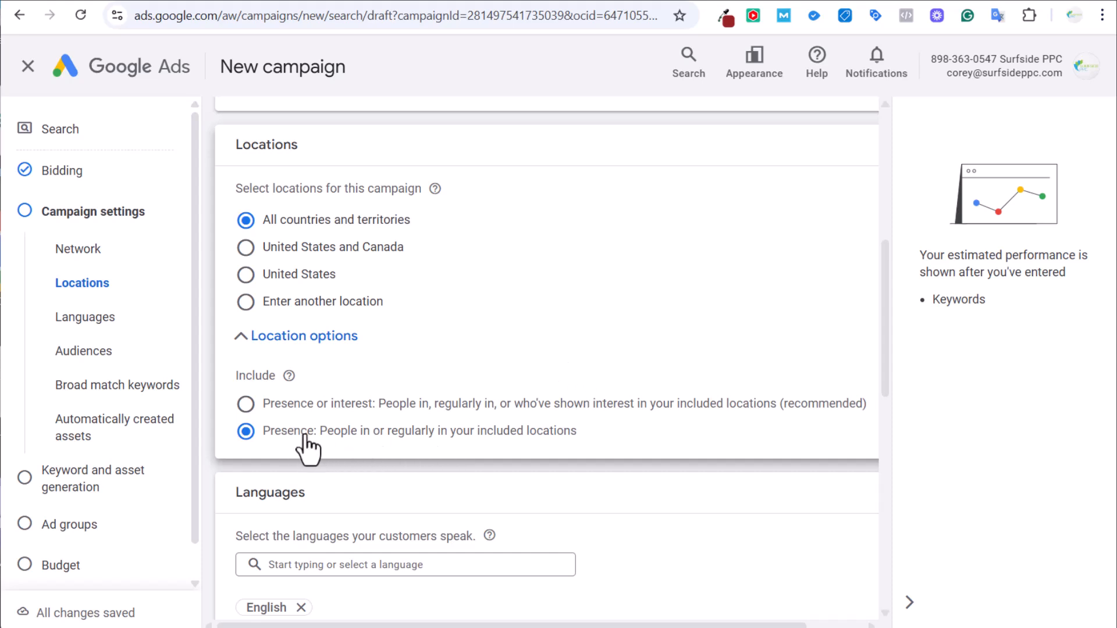
left_click(324, 307)
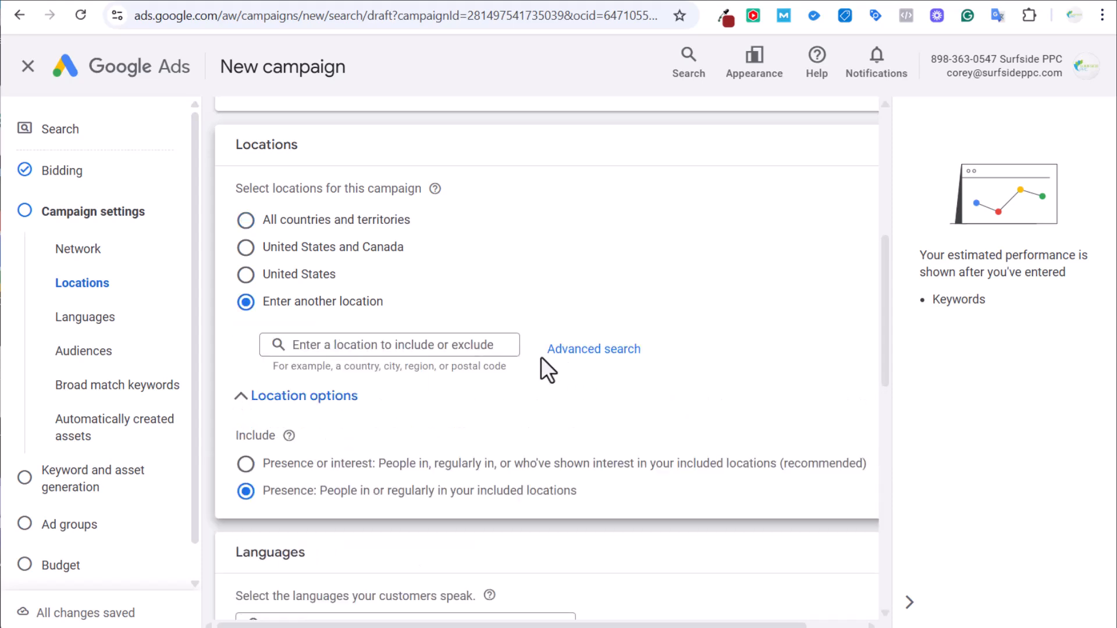
Include Murrells Inlet and Myrtle Beach as target cities in advanced location search.
left_click(576, 351)
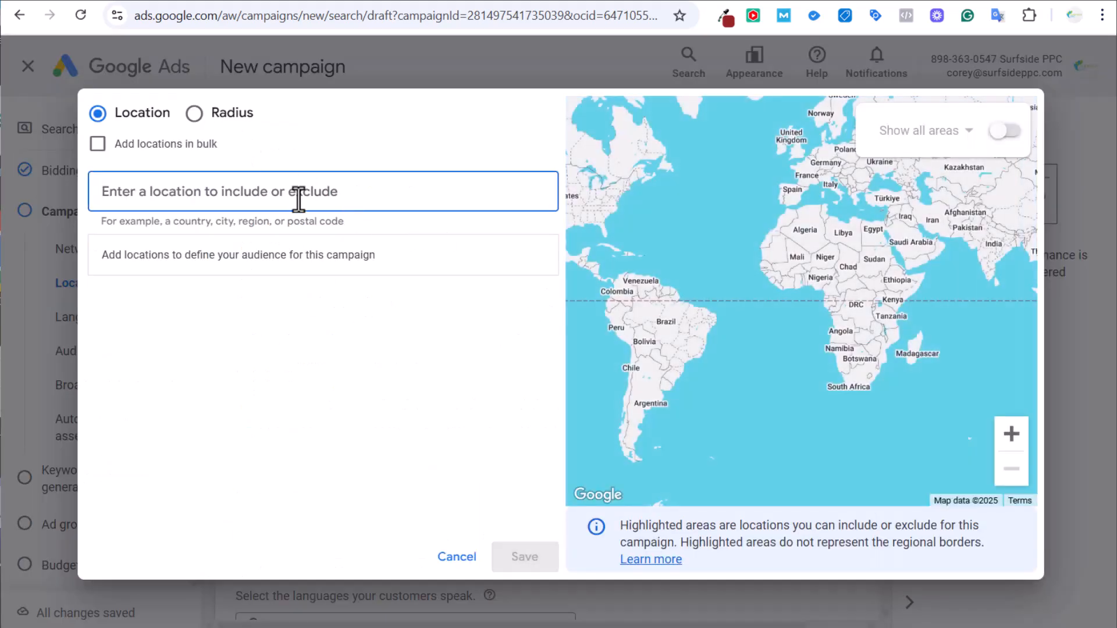
type("murrells inlet")
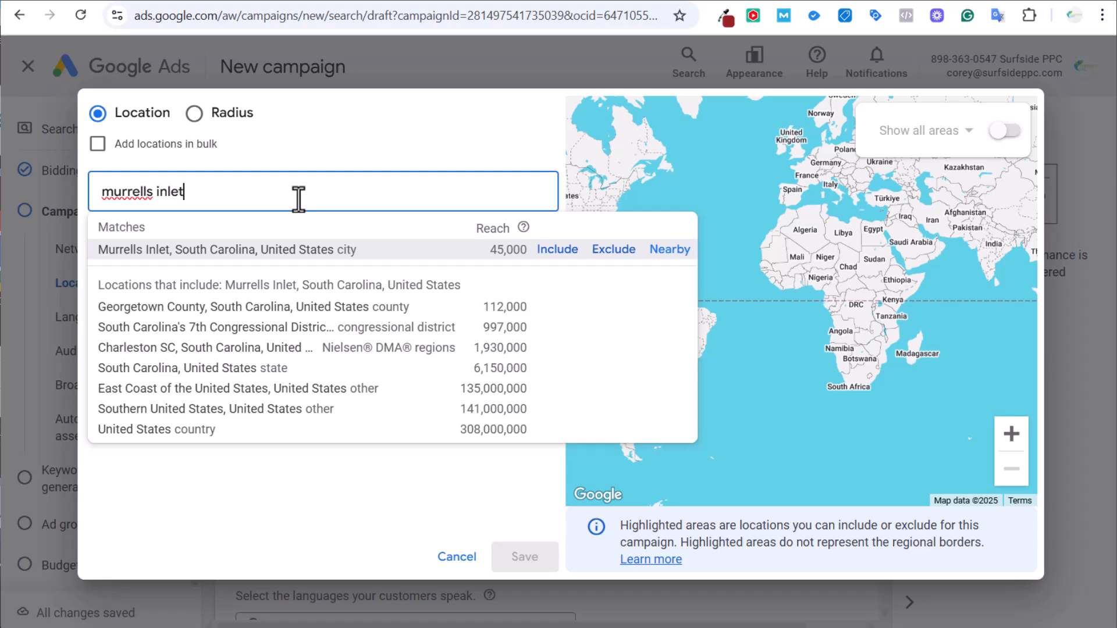
left_click(558, 251)
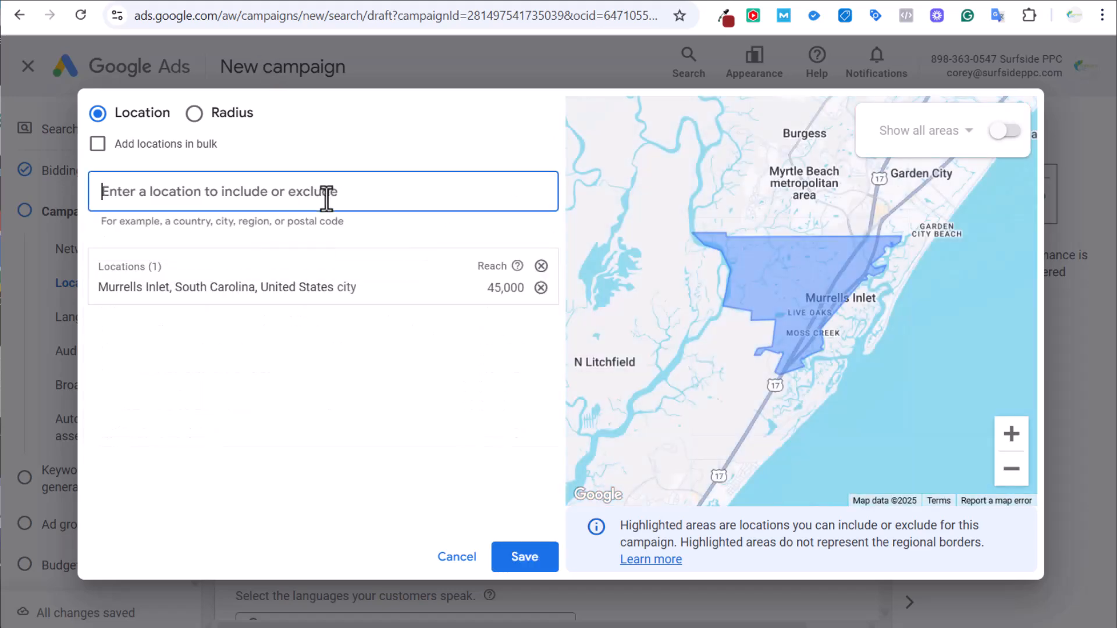
type("myrtle beach")
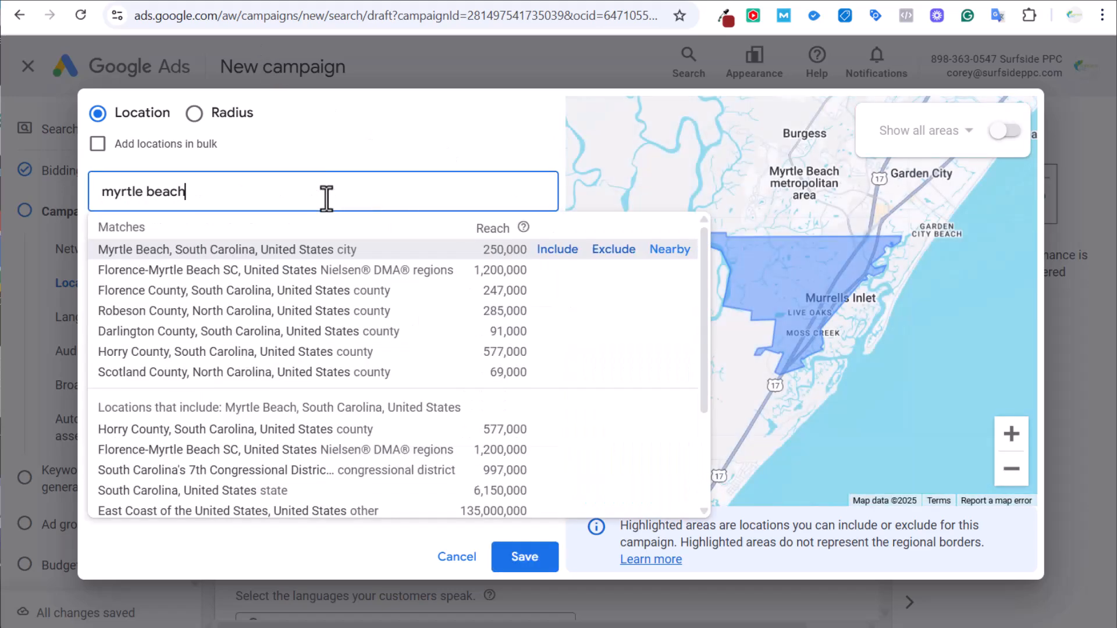
left_click(547, 251)
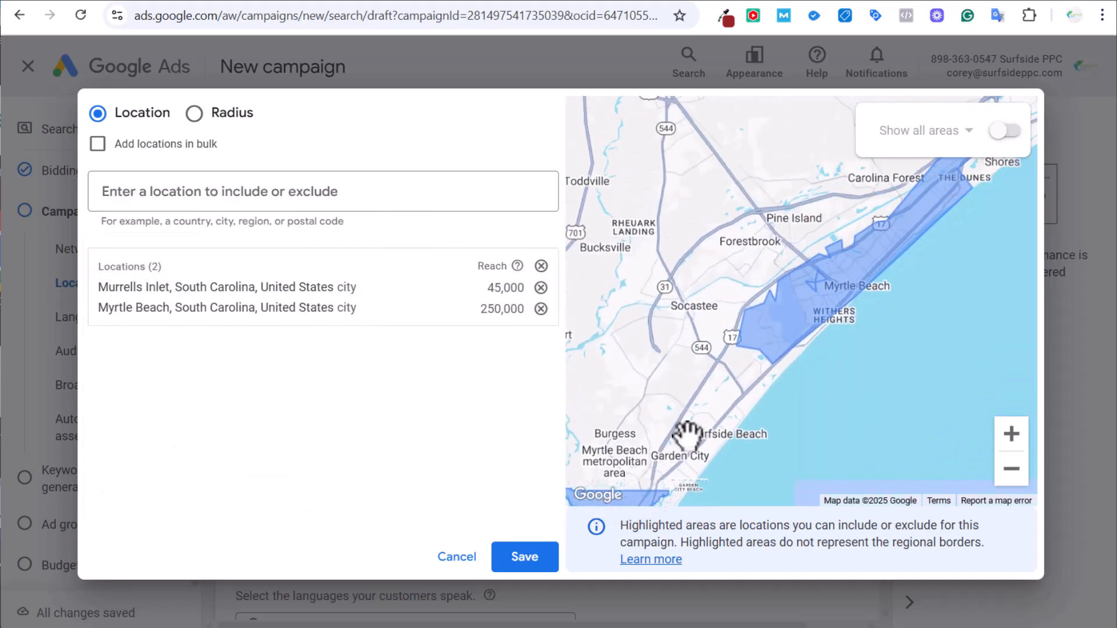
Pan the map toward Murrells Inlet and switch to Radius targeting.
left_click_drag(719, 443, 858, 345)
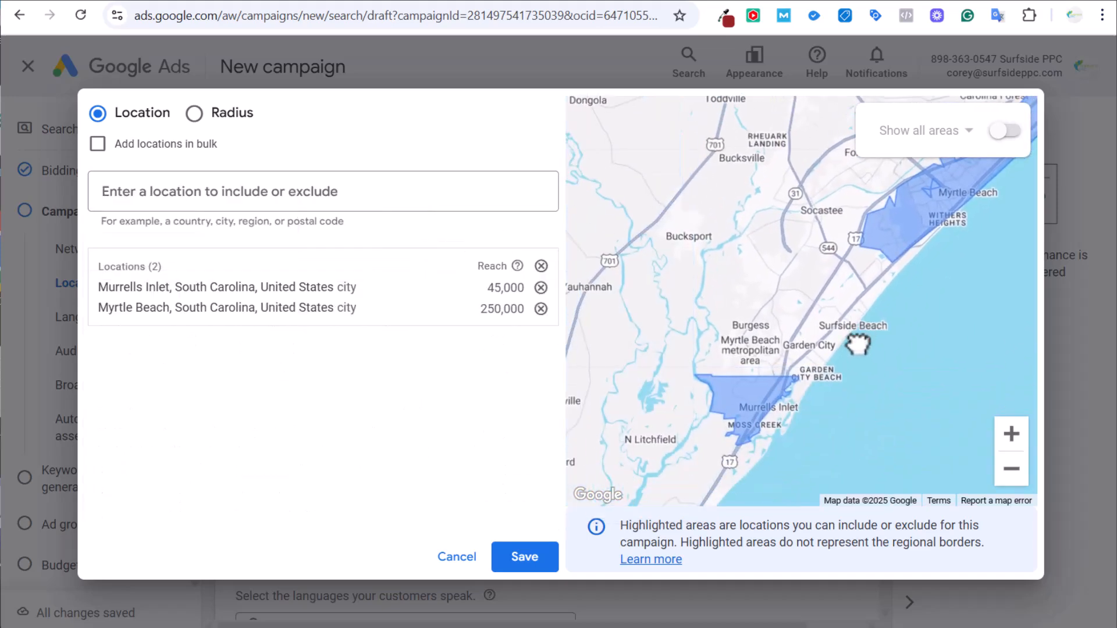
scroll(858, 345, "down", 3)
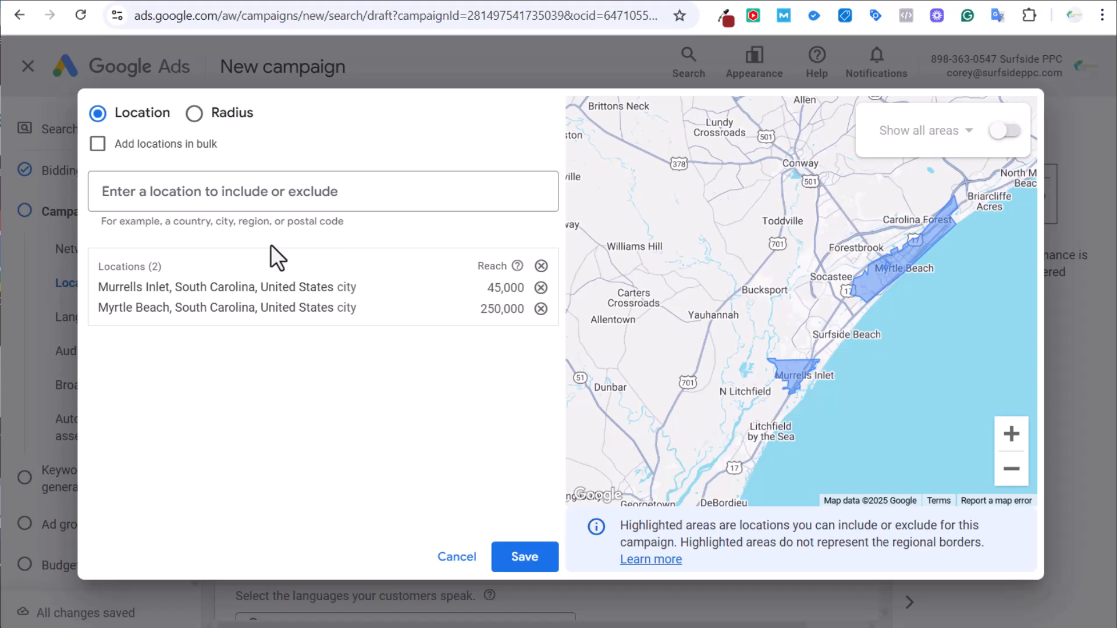
left_click(243, 118)
Add a 15 mi radius around the spa's address copied from search results, then save the locations.
left_click(291, 0)
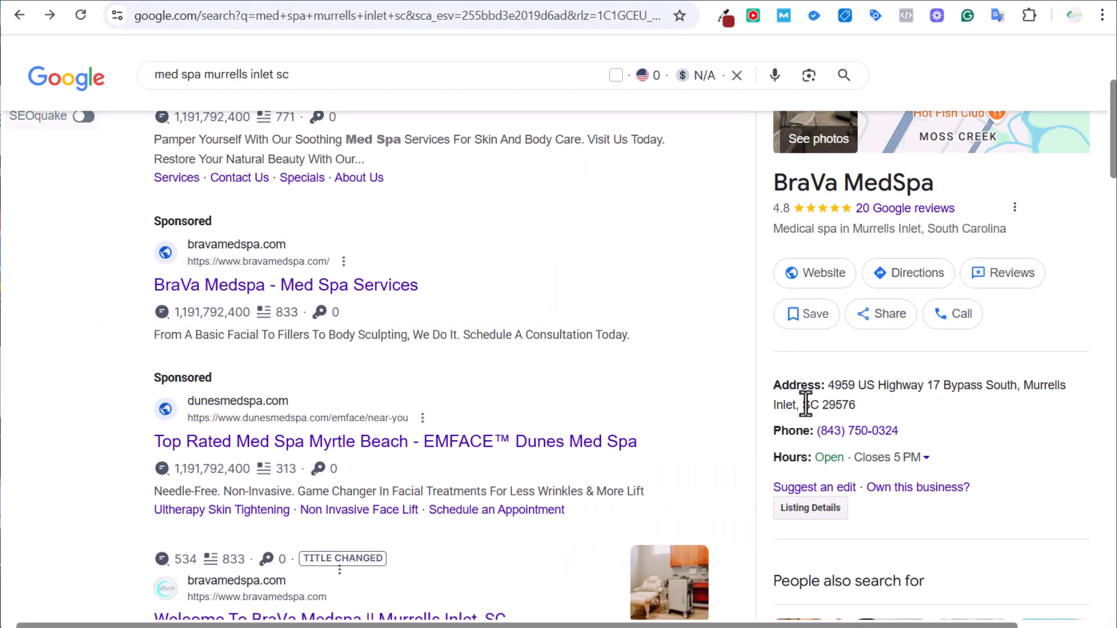
left_click_drag(830, 385, 856, 406)
key("ctrl+c")
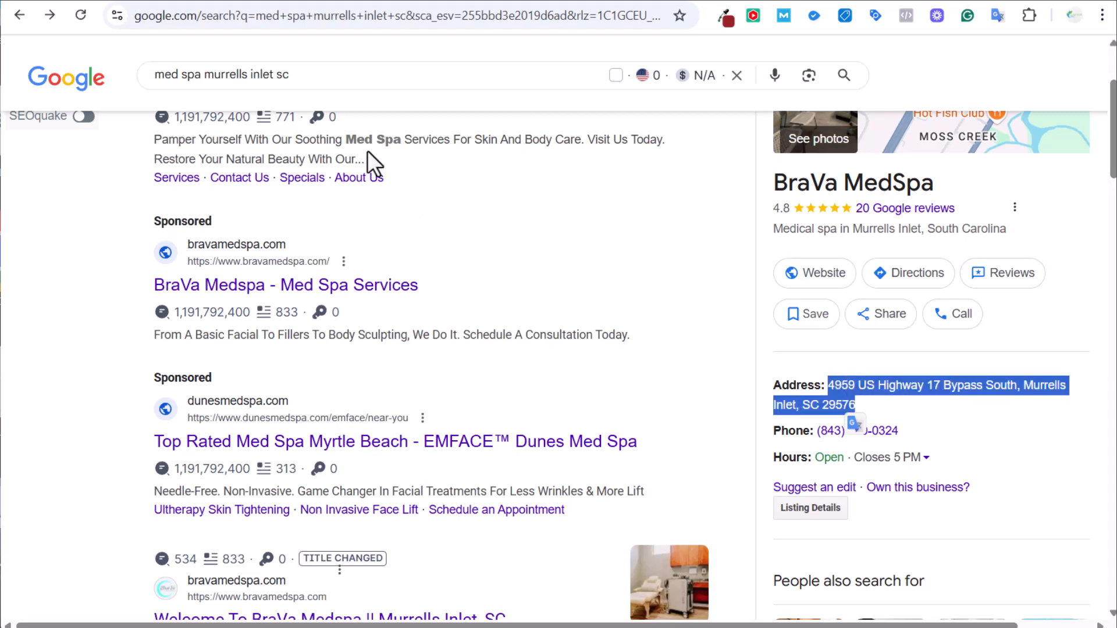
left_click(192, 1)
left_click(279, 187)
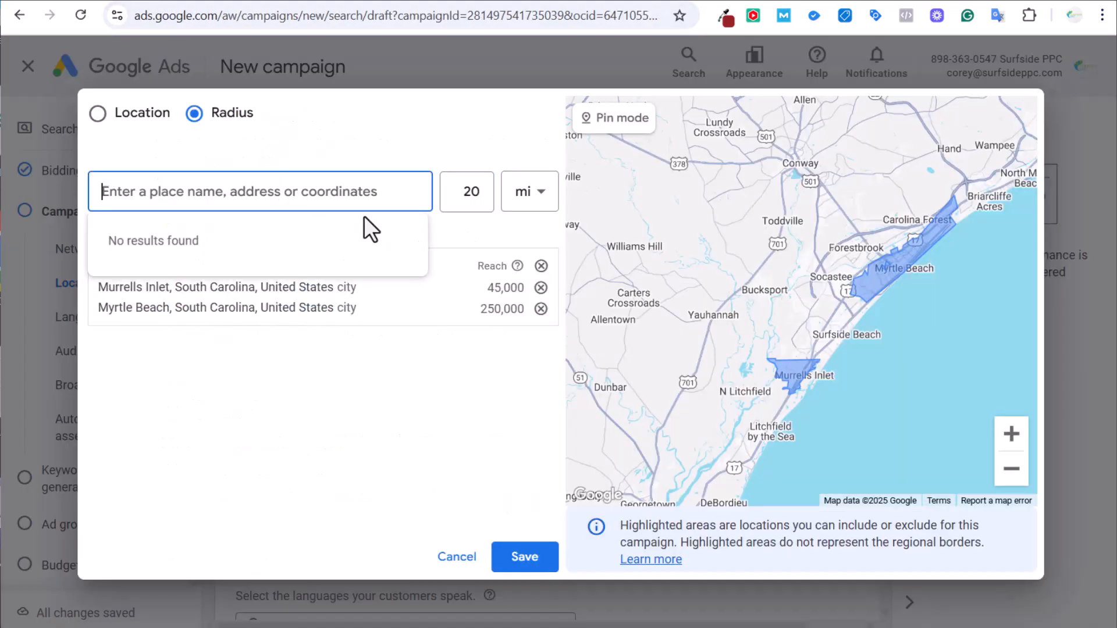
key("ctrl+v")
double_click(485, 191)
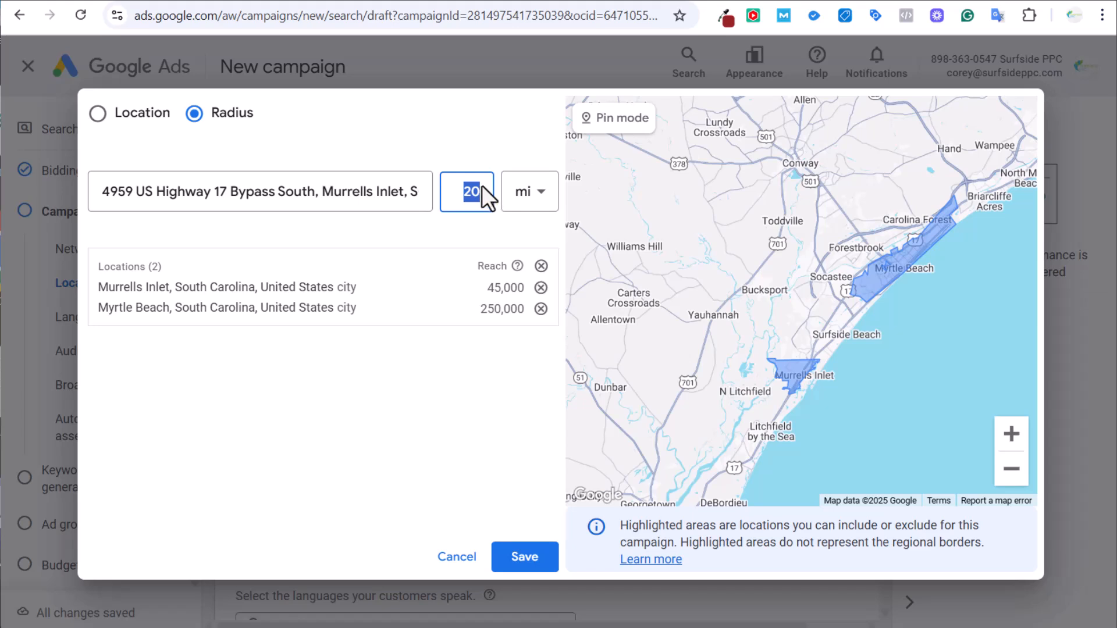
type("15")
left_click(326, 195)
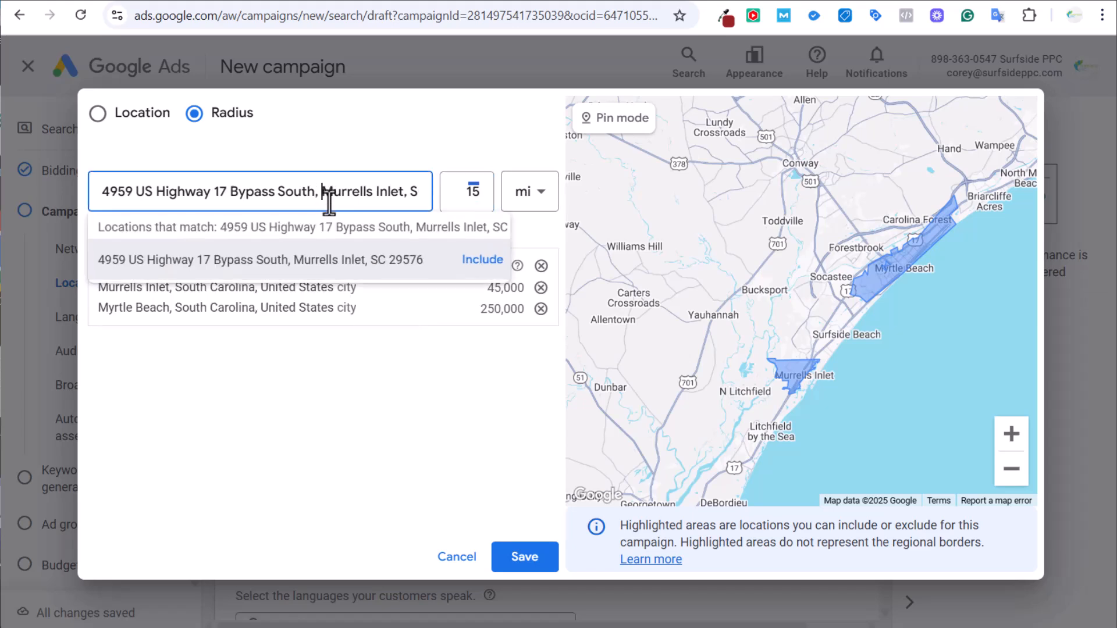
left_click(489, 261)
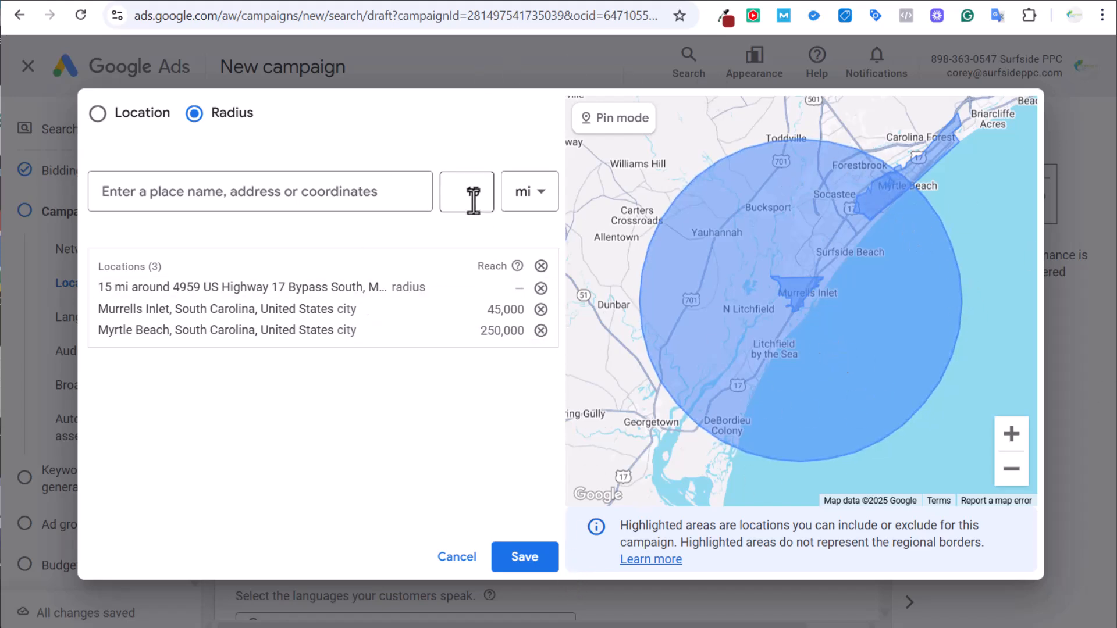
left_click(516, 559)
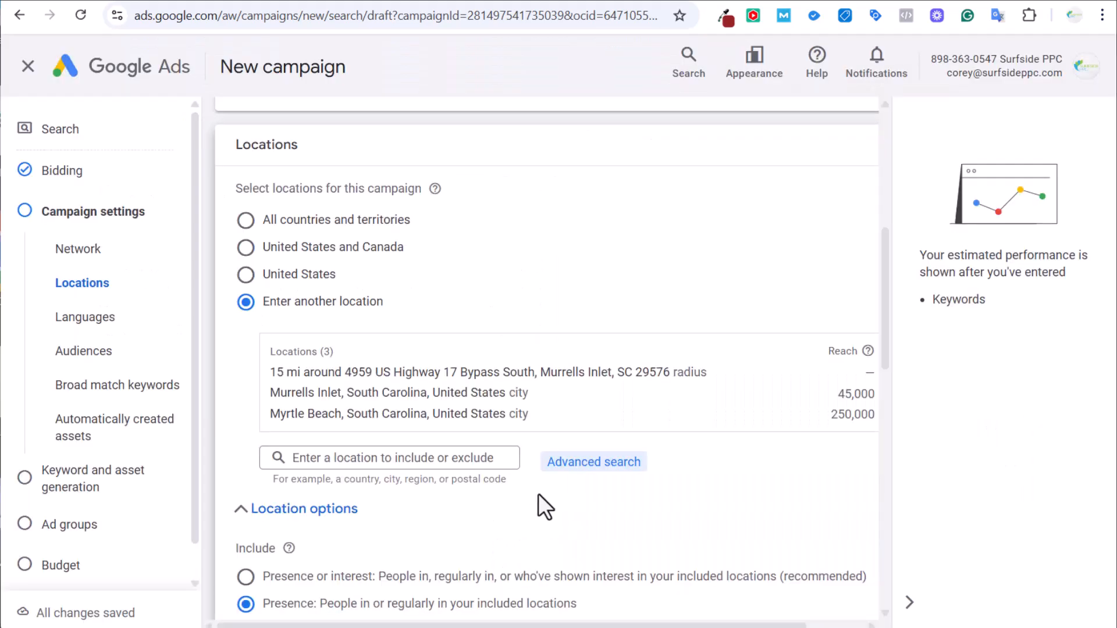
Scroll past Languages and asset settings and expand More settings to show rotation, start date and schedule.
scroll(407, 536, "down", 6)
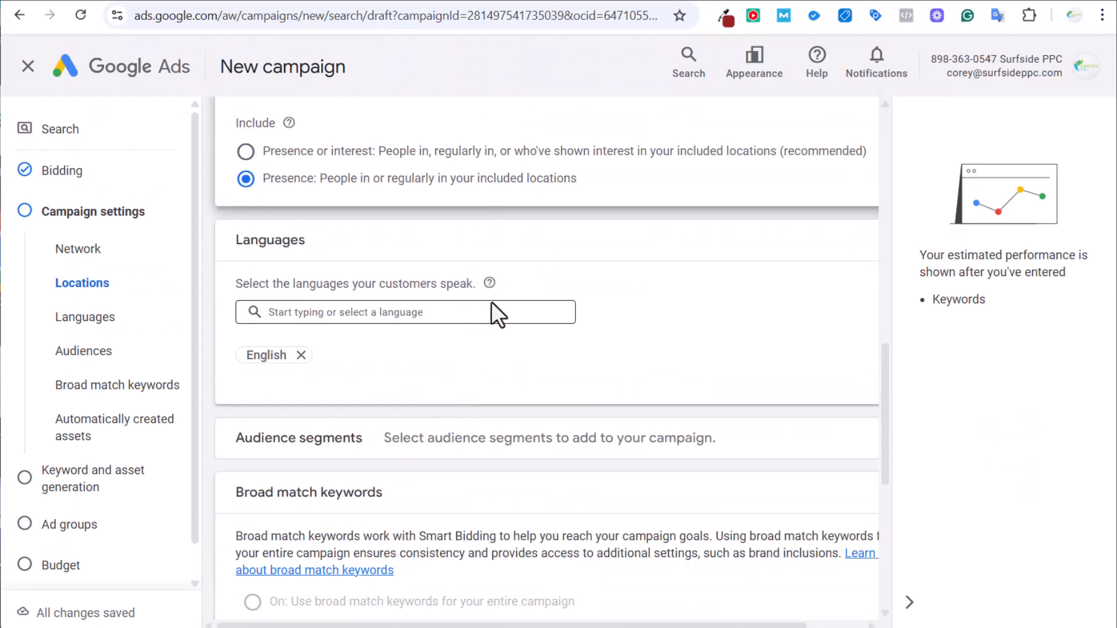
scroll(324, 279, "up", 4)
scroll(349, 285, "down", 4)
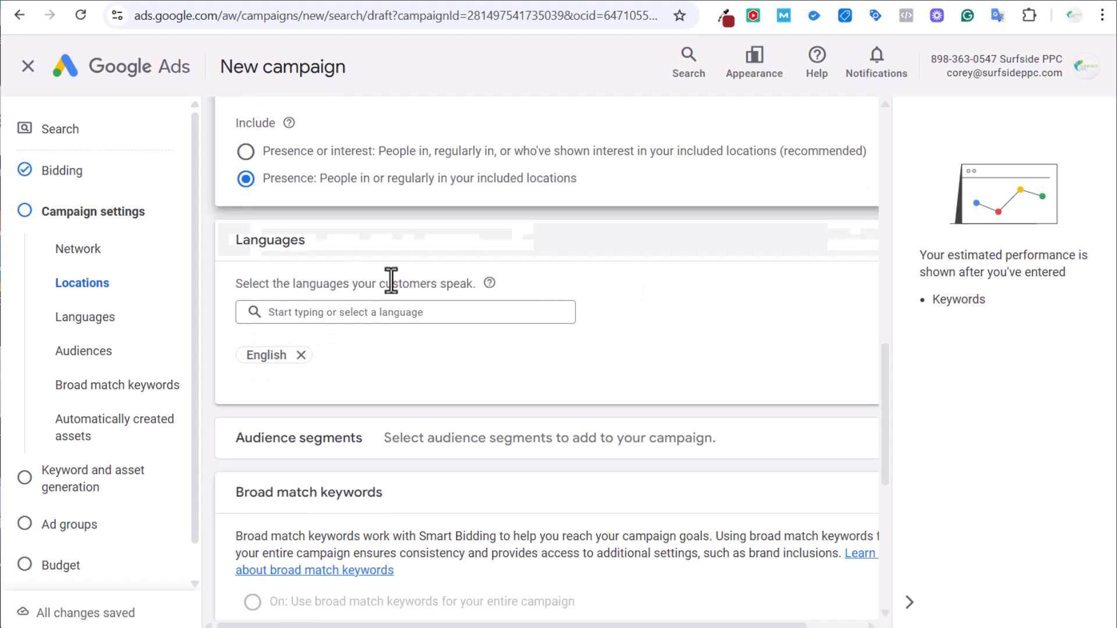
scroll(712, 315, "down", 1)
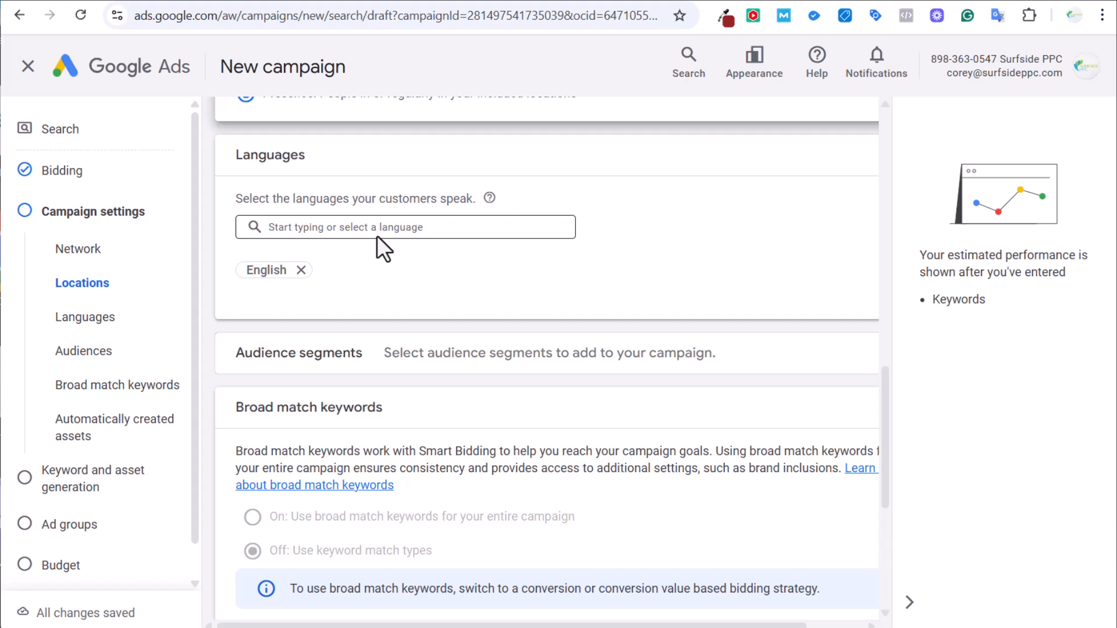
scroll(419, 235, "down", 2)
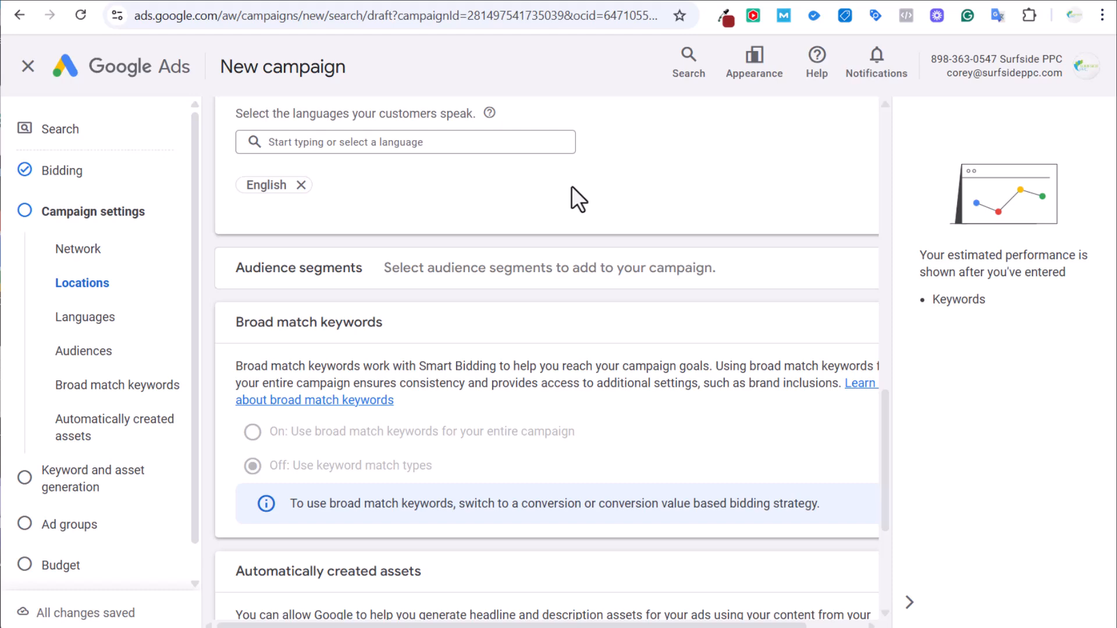
scroll(637, 378, "down", 3)
scroll(497, 192, "up", 2)
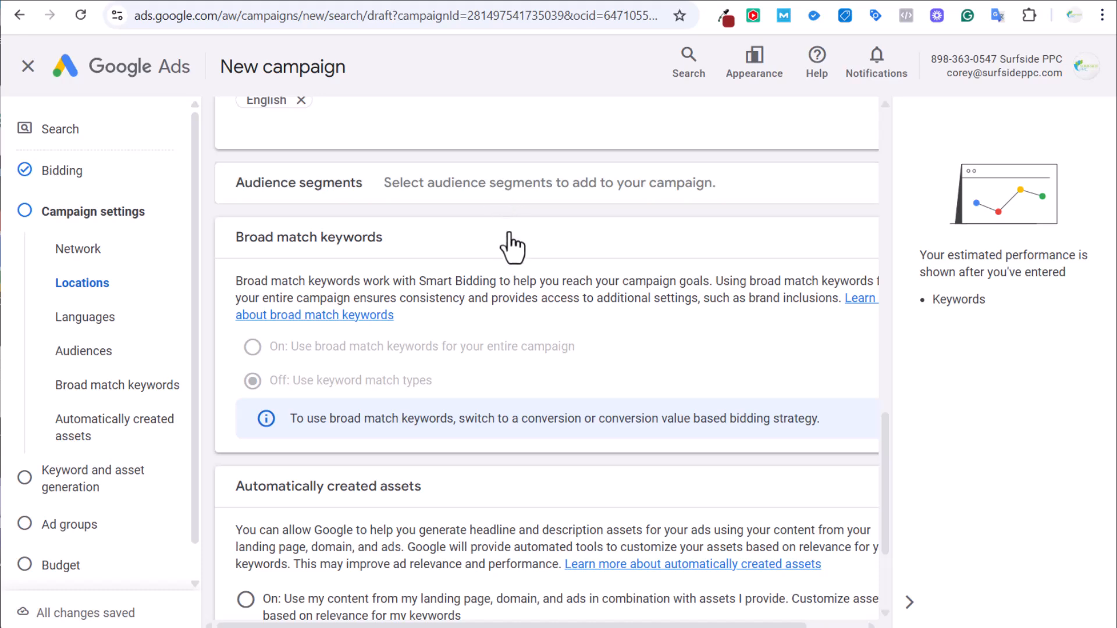
scroll(507, 250, "down", 2)
scroll(359, 288, "down", 3)
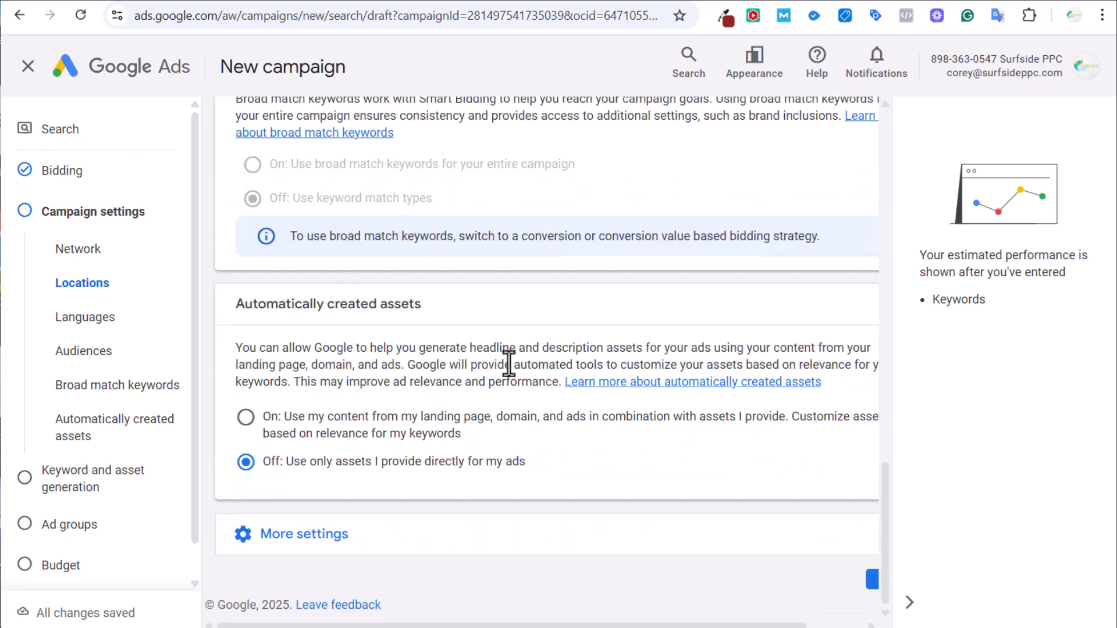
left_click(399, 534)
scroll(427, 337, "down", 3)
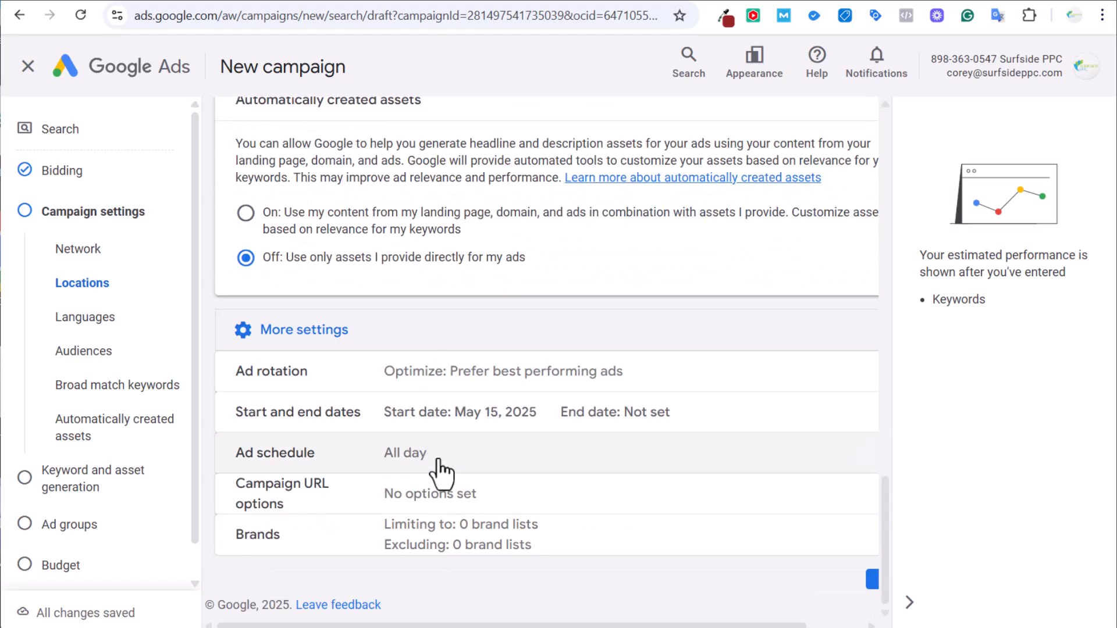
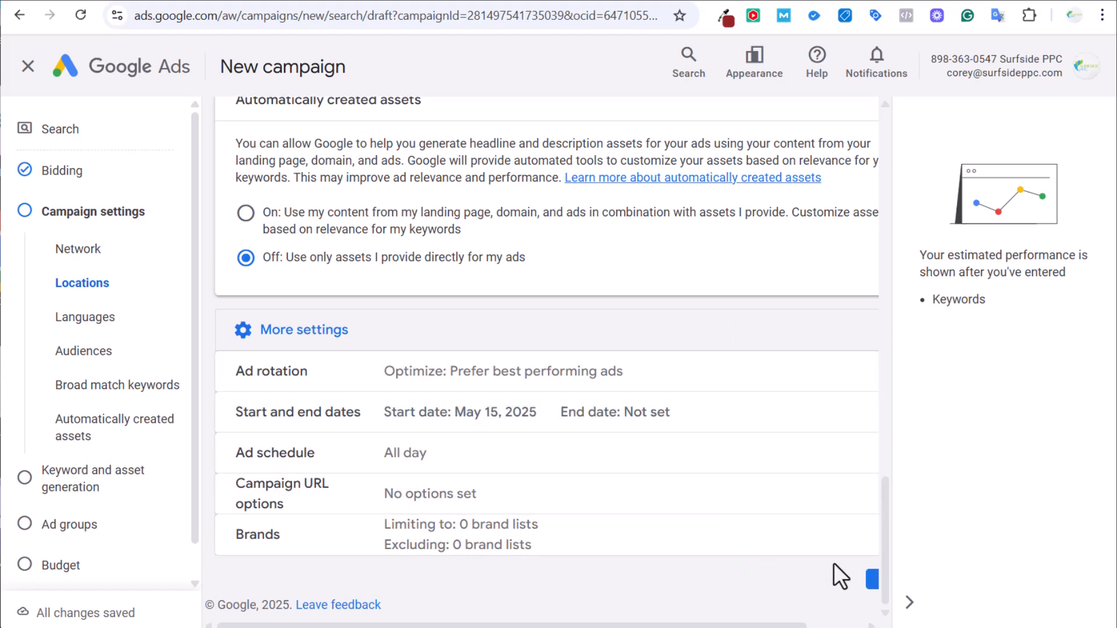
Continue past campaign settings to the Keyword and asset generation step.
left_click(871, 580)
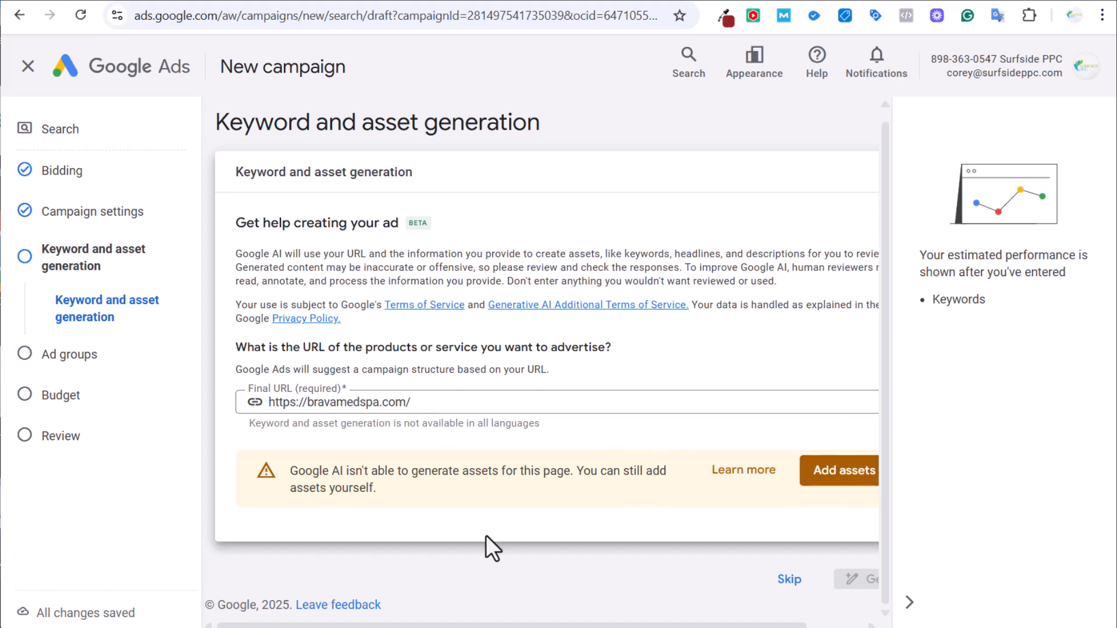
Skip AI asset generation, add a new ad group, and copy 'Facials and Skin Treatments' from the Med Spa Keywords sheet.
left_click(789, 580)
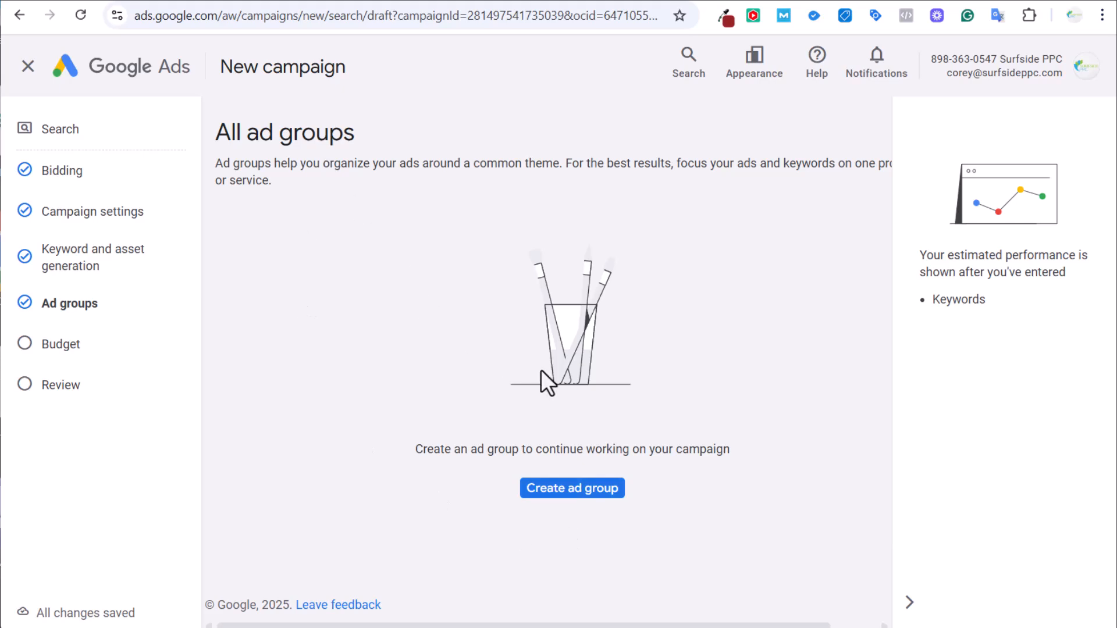
left_click(572, 489)
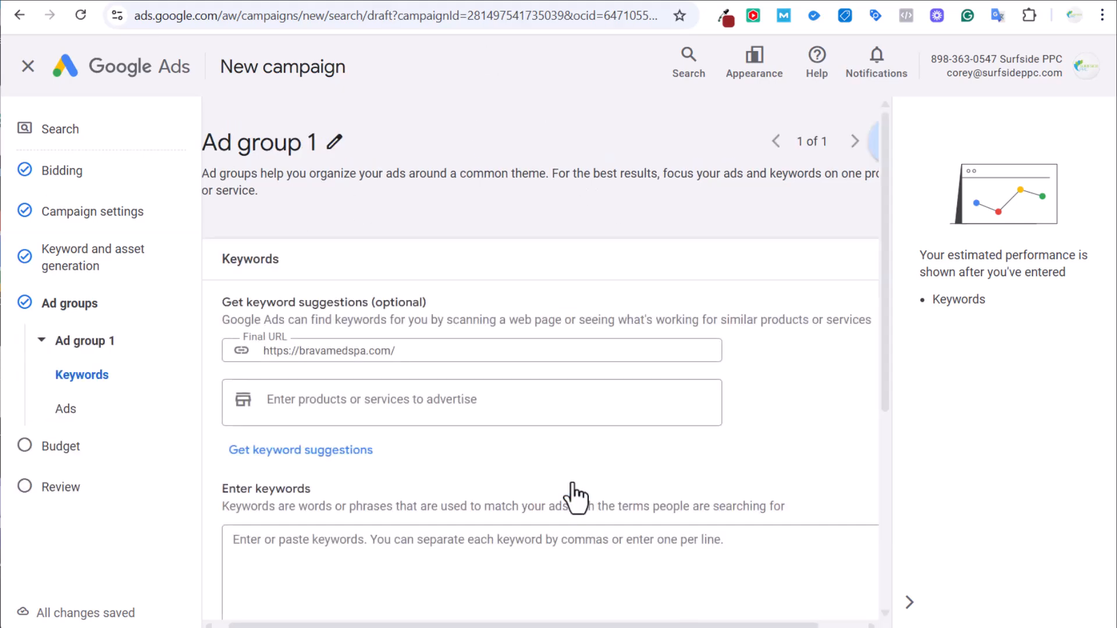
left_click(310, 0)
scroll(314, 349, "up", 7)
left_click(210, 369)
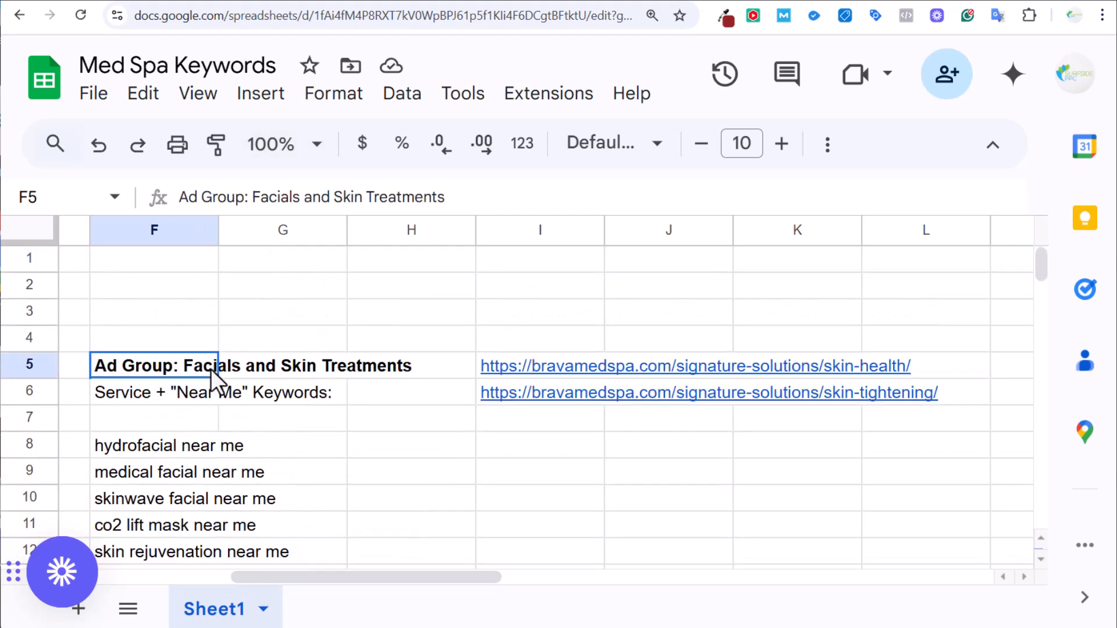
left_click_drag(252, 196, 486, 228)
key("ctrl+c")
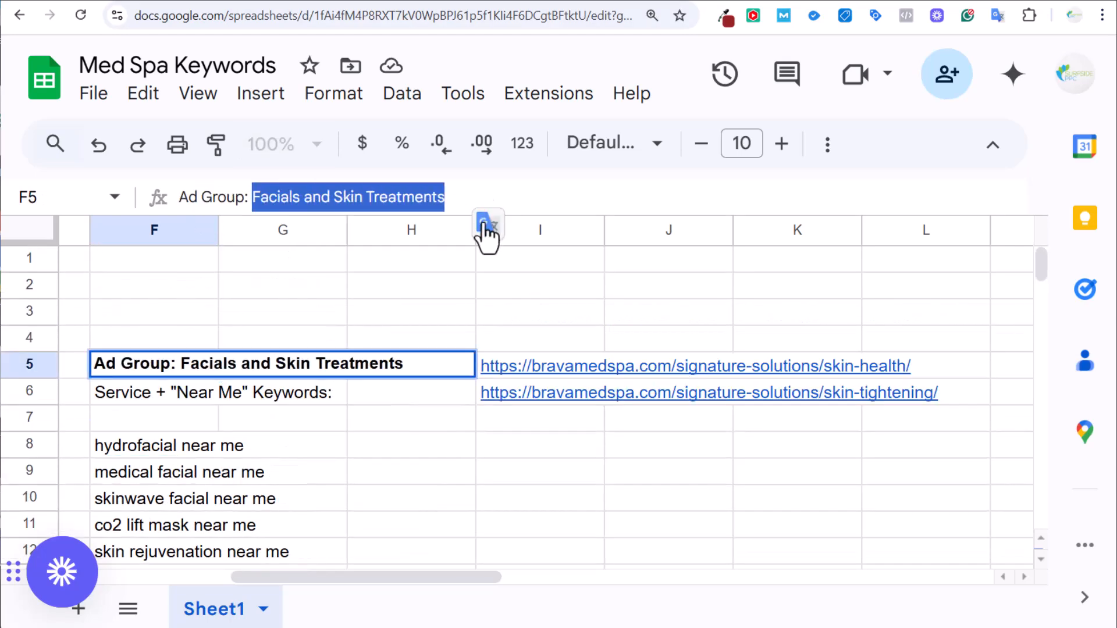
left_click(164, 2)
Name the ad group 'Facials and Skin Treatments' and bring up the skin-health page.
left_click(326, 141)
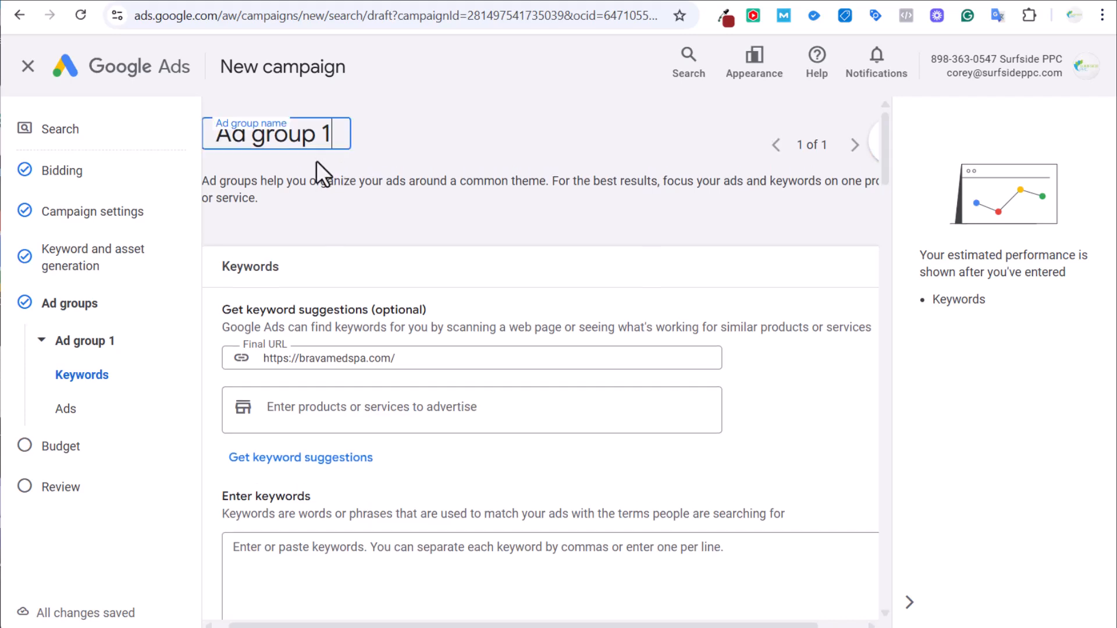
key("ctrl+a")
key("ctrl+v")
key("Return")
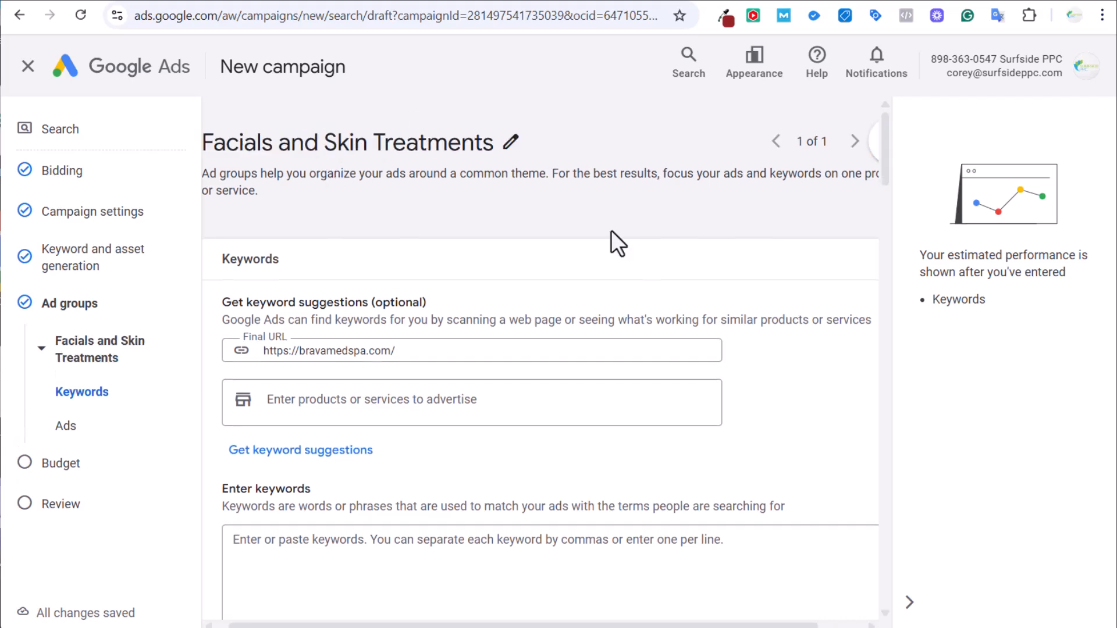
scroll(611, 229, "down", 2)
left_click(398, 2)
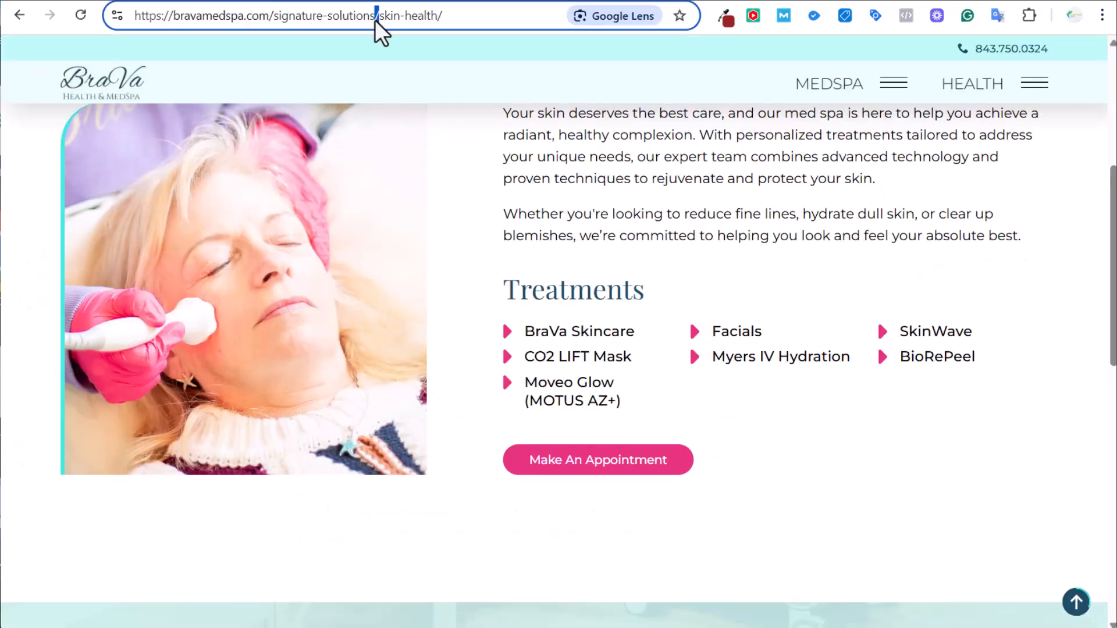
Set the ad group's final URL to the skin-health page address.
left_click(382, 23)
key("ctrl+c")
left_click(172, 1)
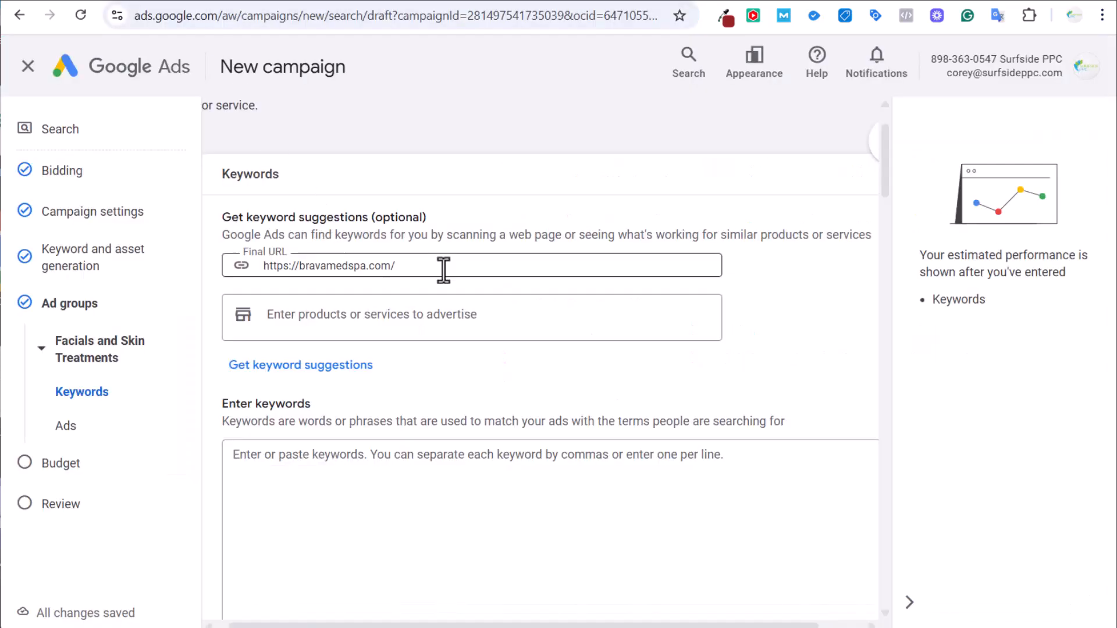
left_click_drag(442, 270, 155, 273)
key("ctrl+v")
Enter services skin health, facials near me, hydrofacial near me and med spa facial near me.
left_click(412, 324)
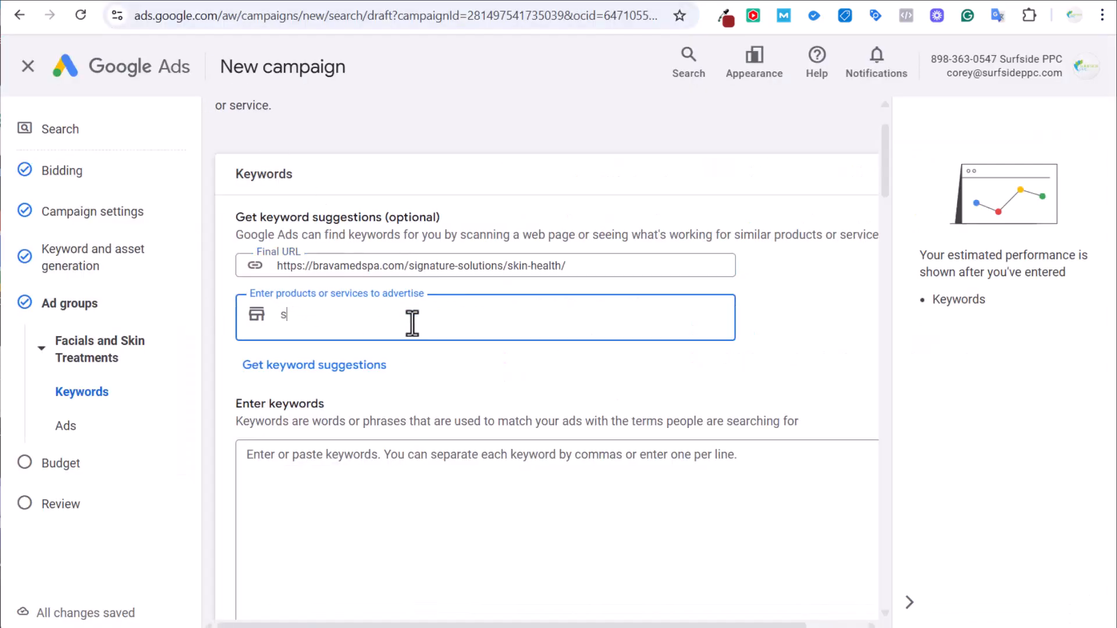
type("skin health")
key("Return")
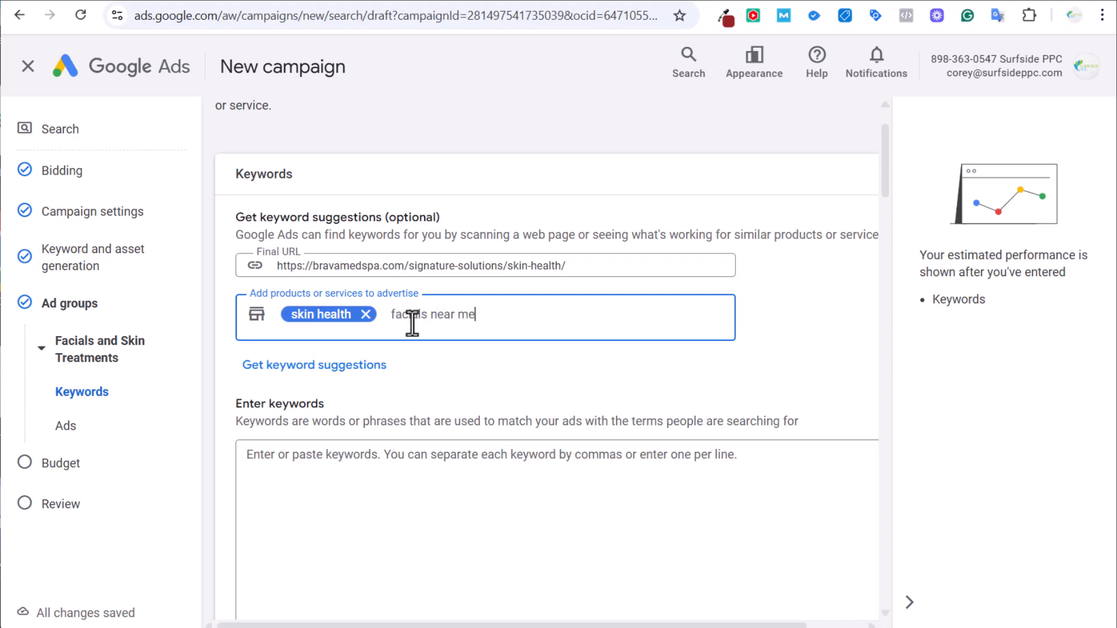
type("facials near me")
key("Return")
left_click(344, 3)
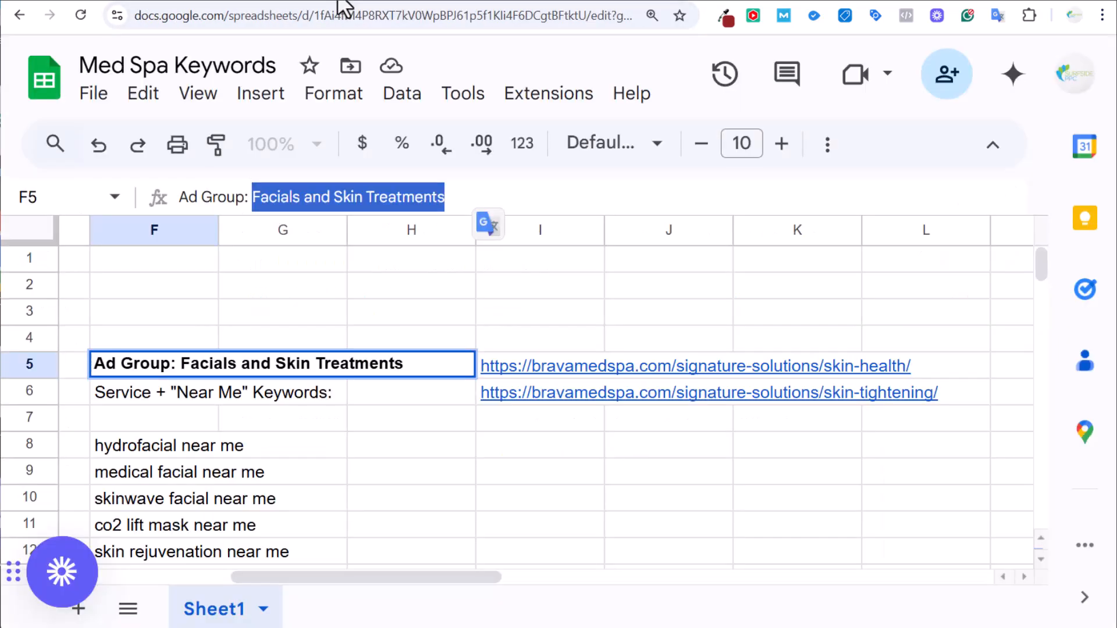
left_click(161, 448)
key("ctrl+c")
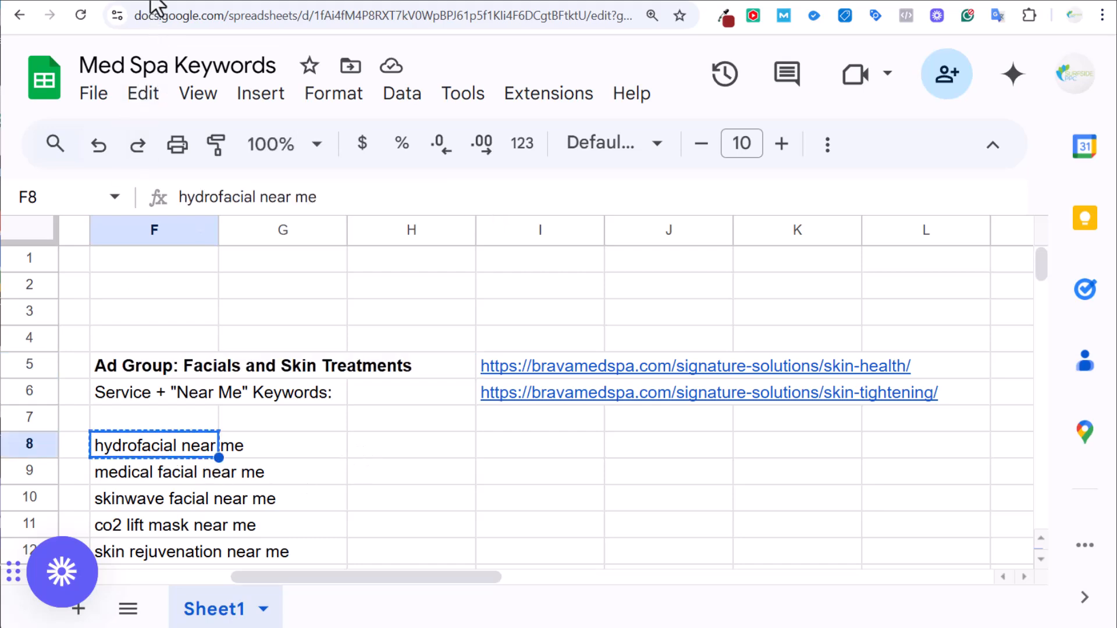
left_click(154, 4)
key("ctrl+v")
key("Return")
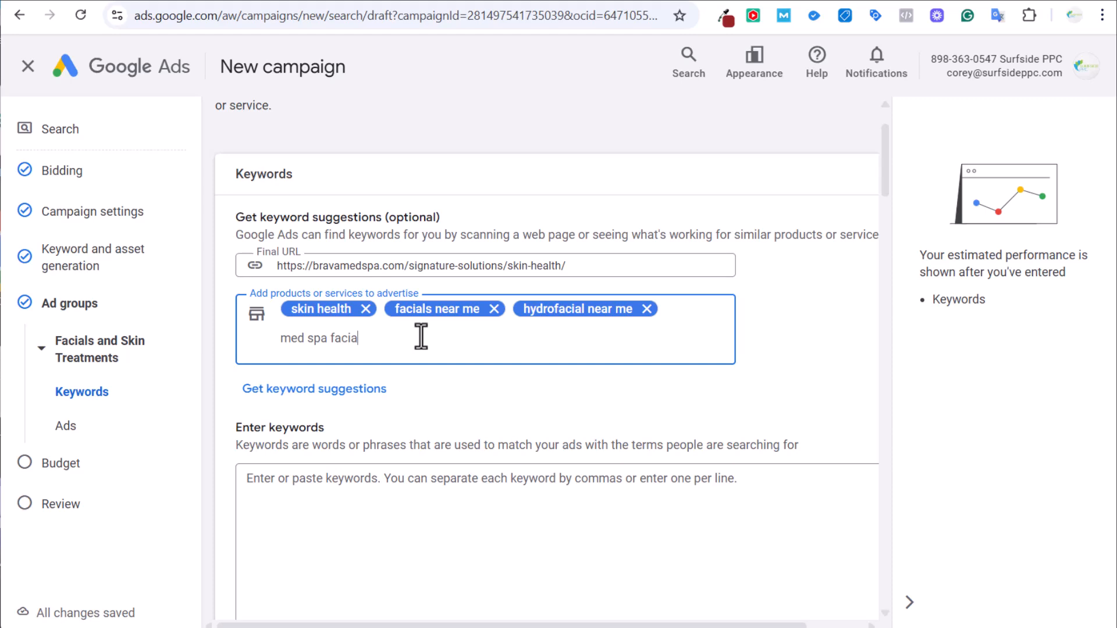
key("Return")
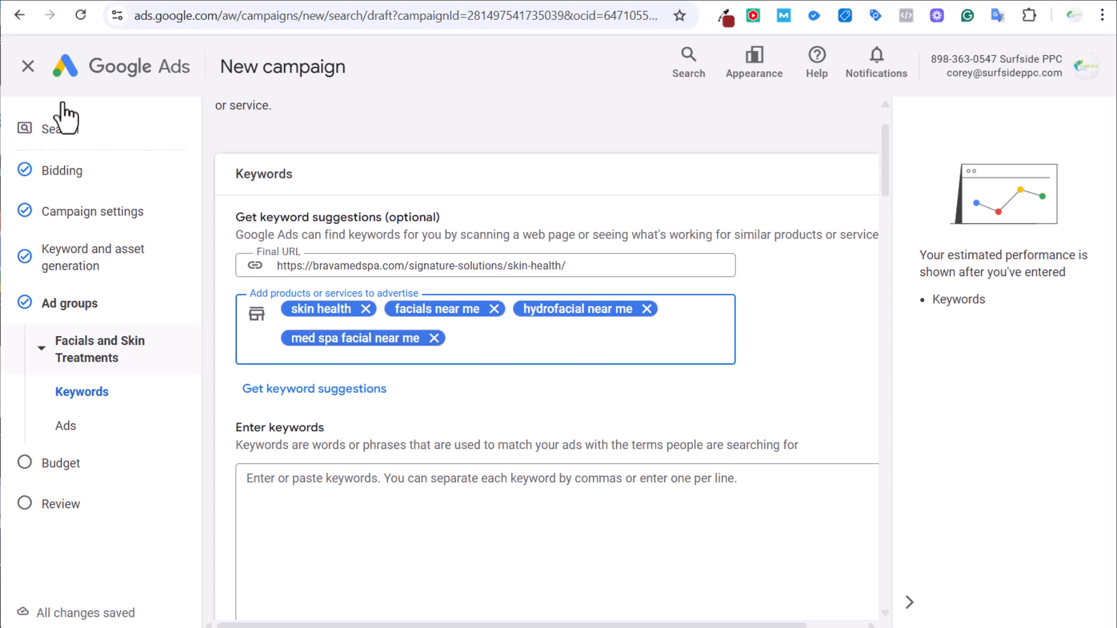
Add 'skin treatment near me' as a fifth service and request keyword suggestions.
left_click(372, 3)
scroll(605, 261, "down", 3)
scroll(574, 324, "up", 5)
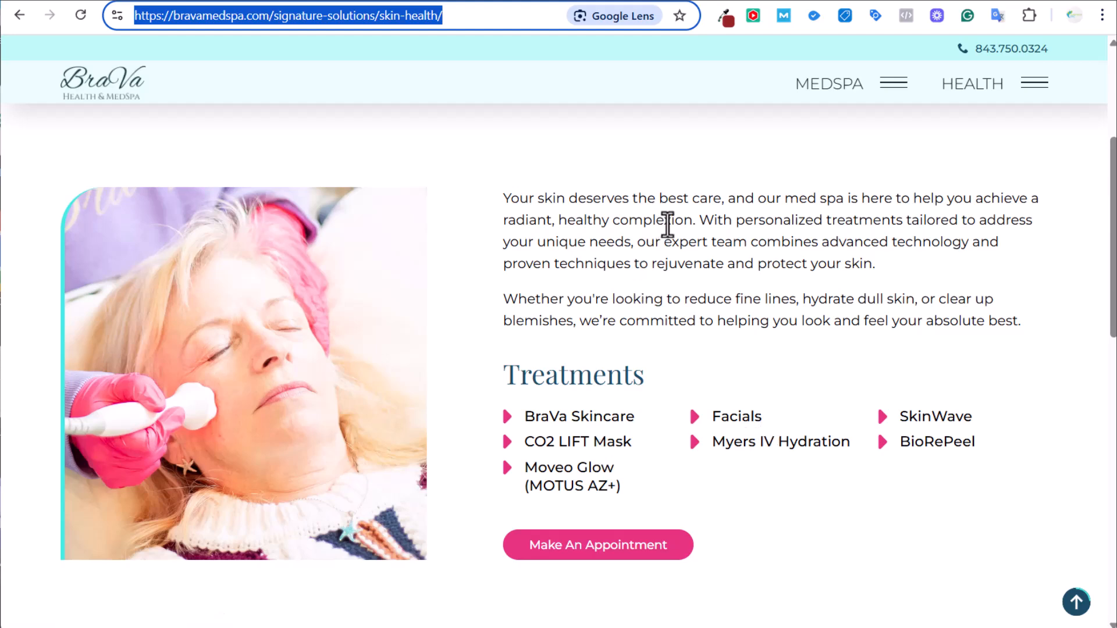
left_click(150, 3)
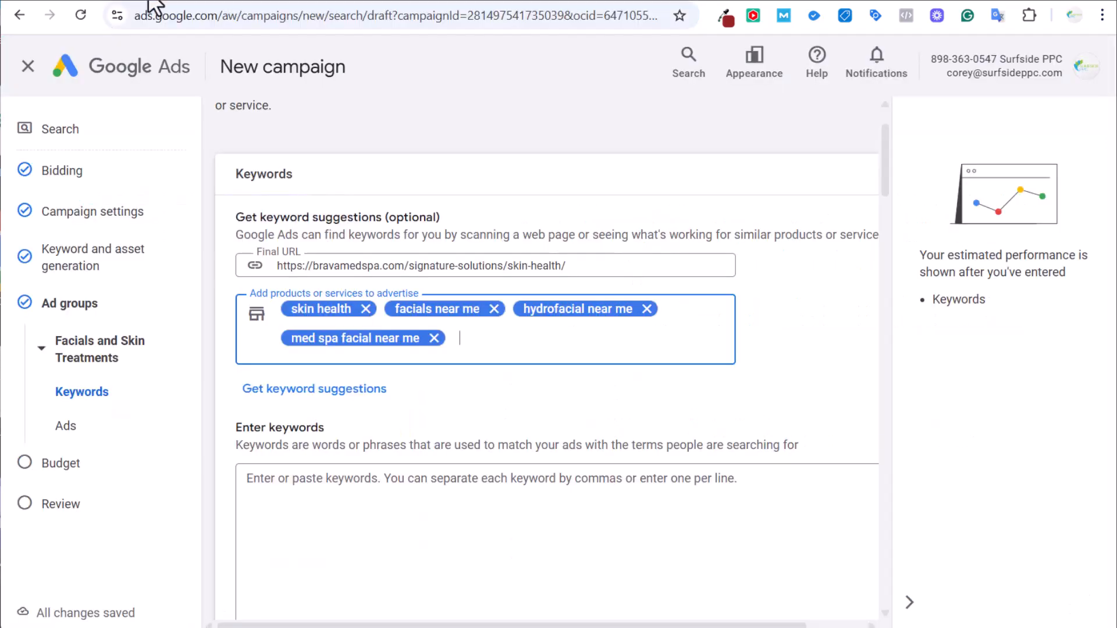
left_click(473, 355)
type("skin treatment ne")
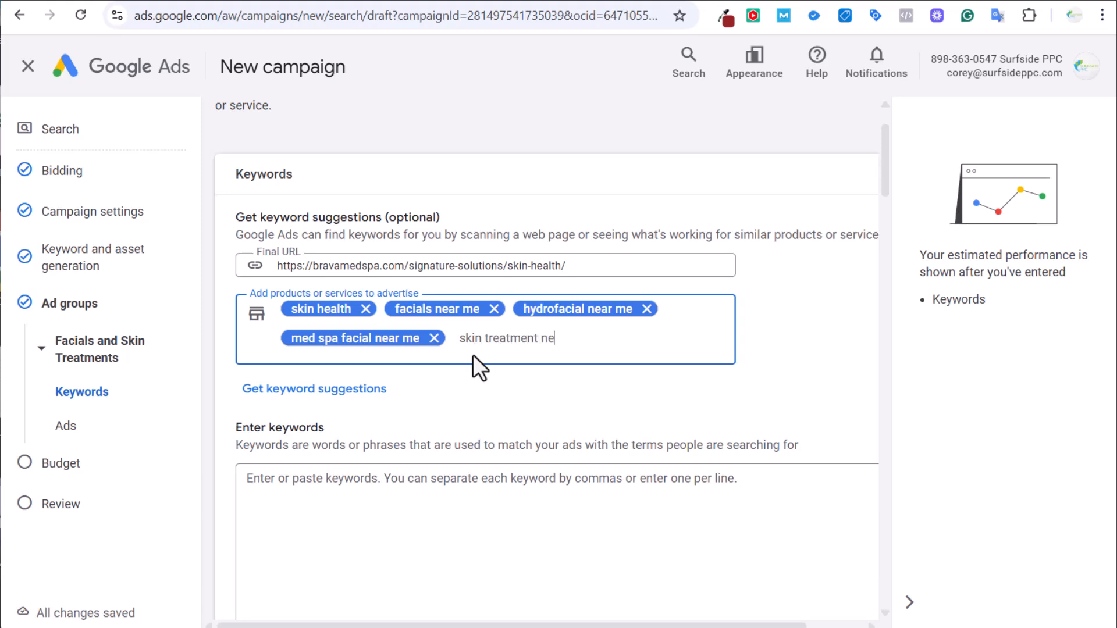
type("ar me")
key("Return")
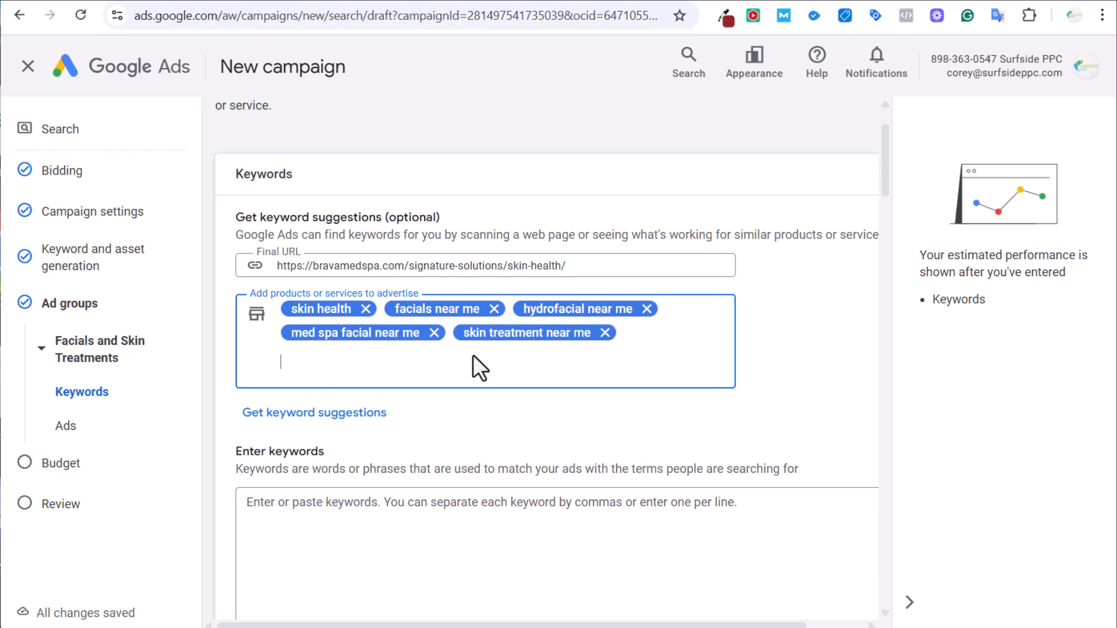
left_click(366, 414)
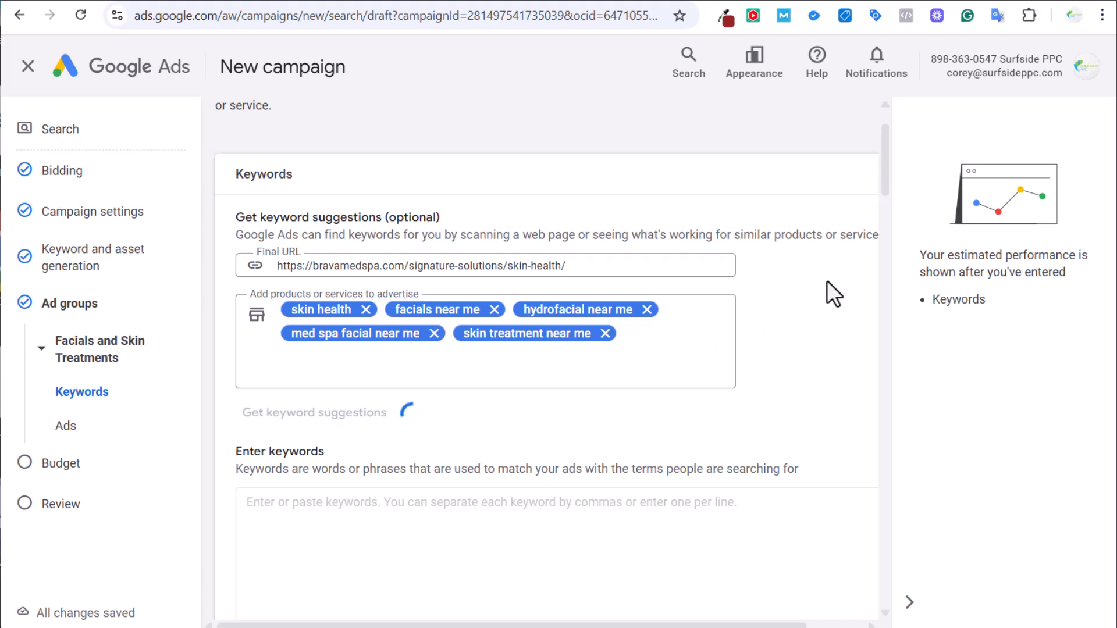
Review the generated keywords and delete the 'skin health' line.
scroll(834, 295, "down", 8)
scroll(641, 313, "up", 2)
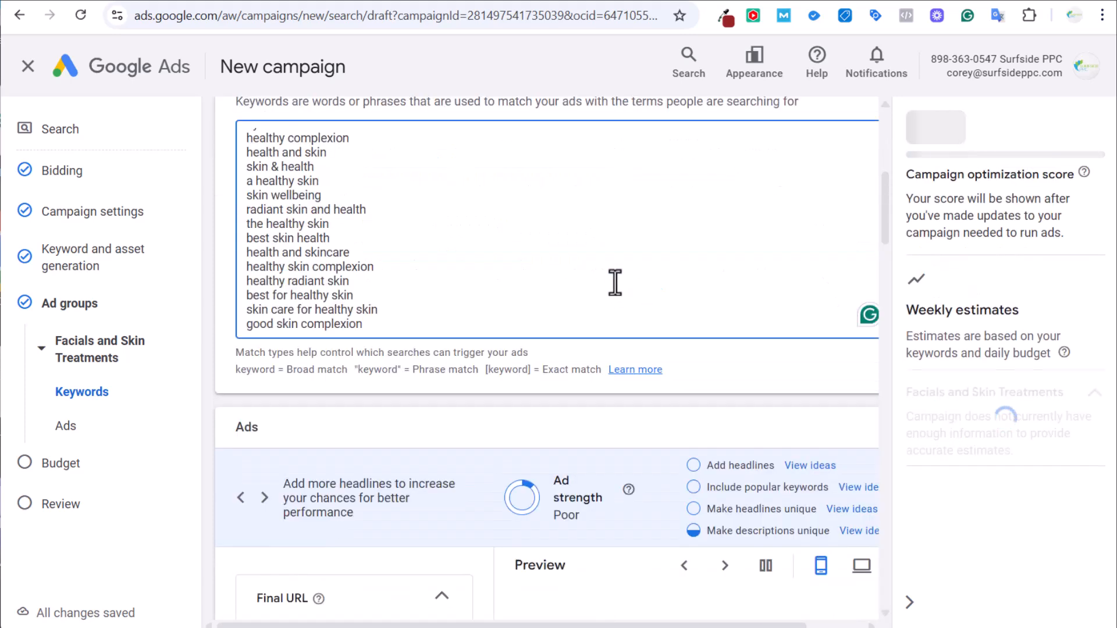
scroll(486, 266, "up", 5)
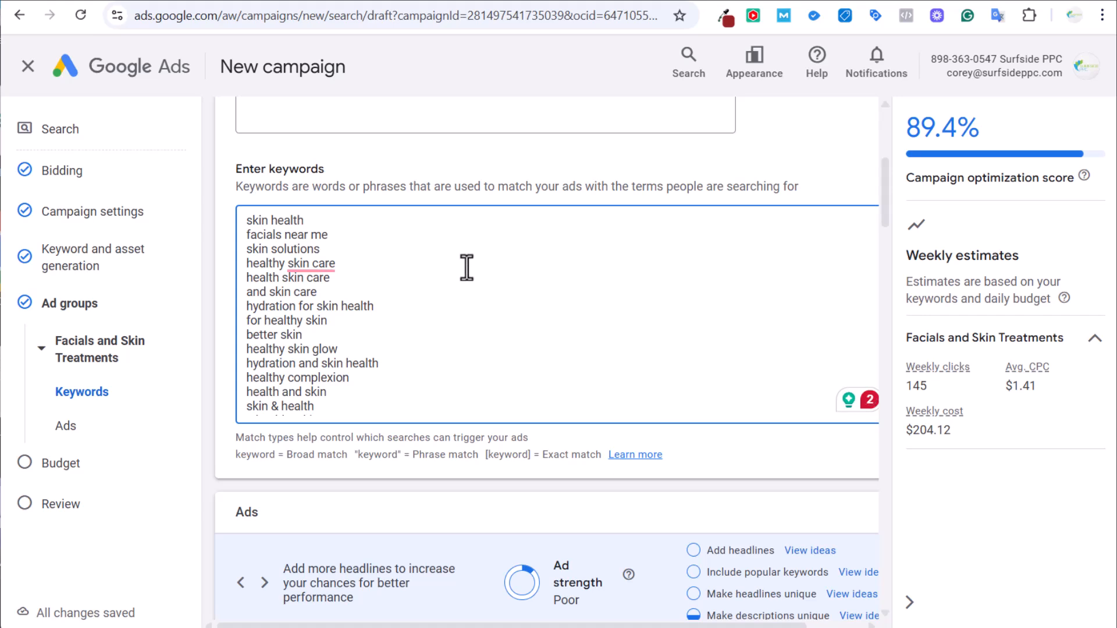
triple_click(284, 221)
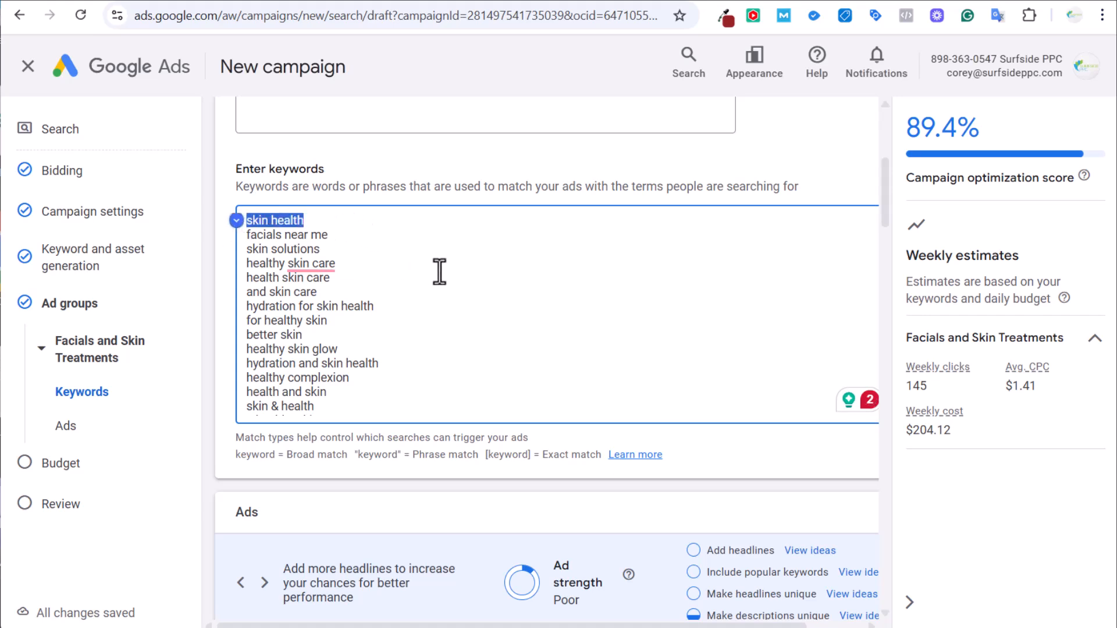
left_click(372, 233)
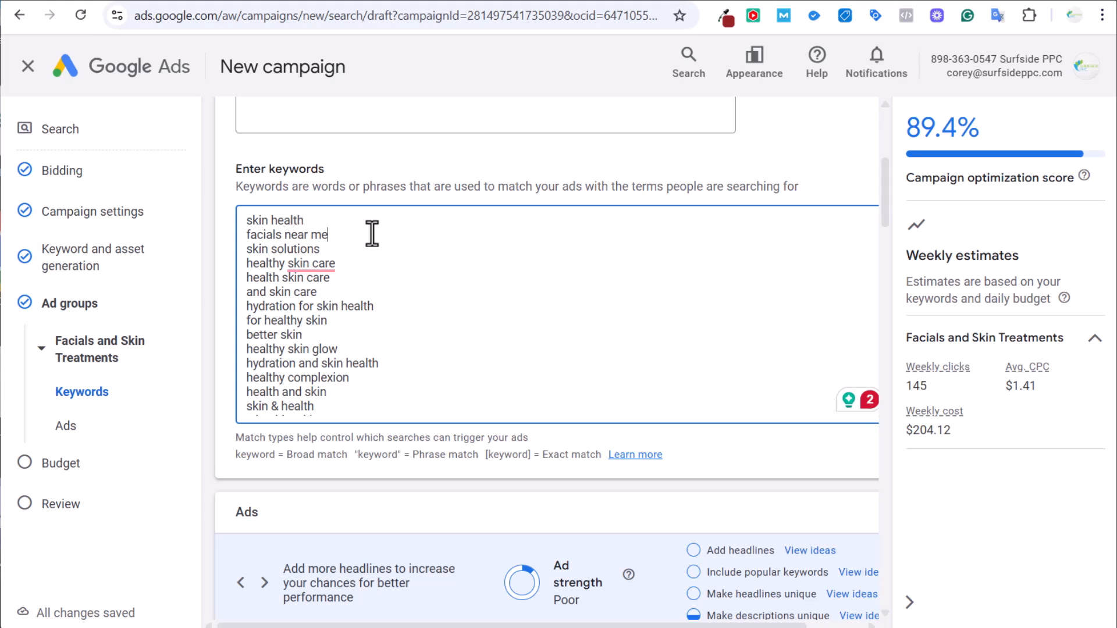
left_click_drag(309, 220, 231, 222)
key("BackSpace")
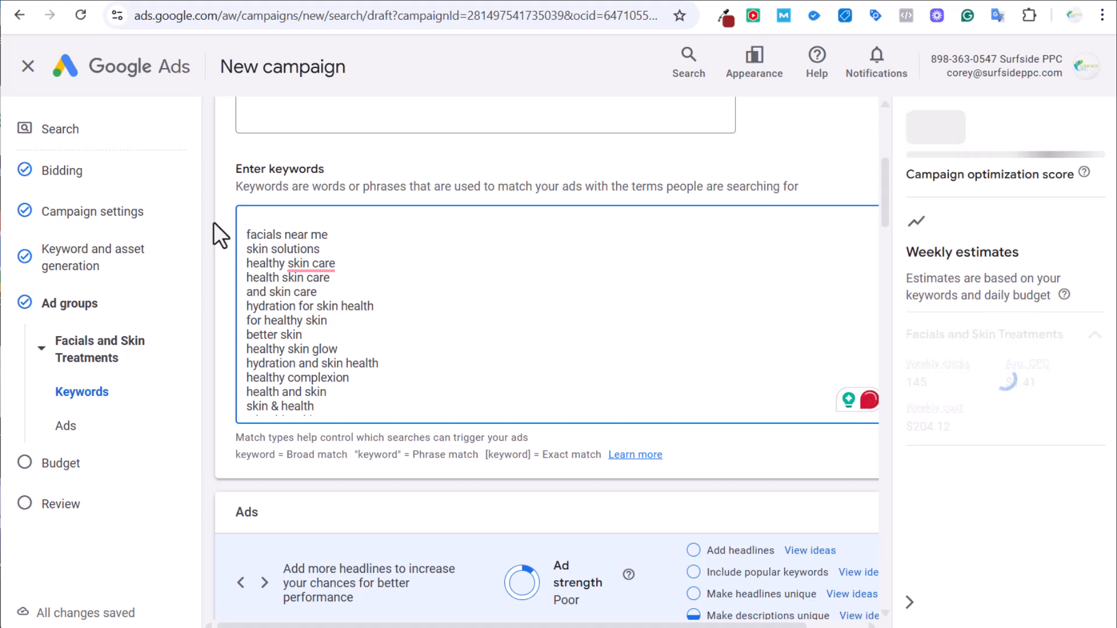
key("Delete")
Delete the remaining suggestions so only 'facials near me' is left.
scroll(348, 248, "down", 3)
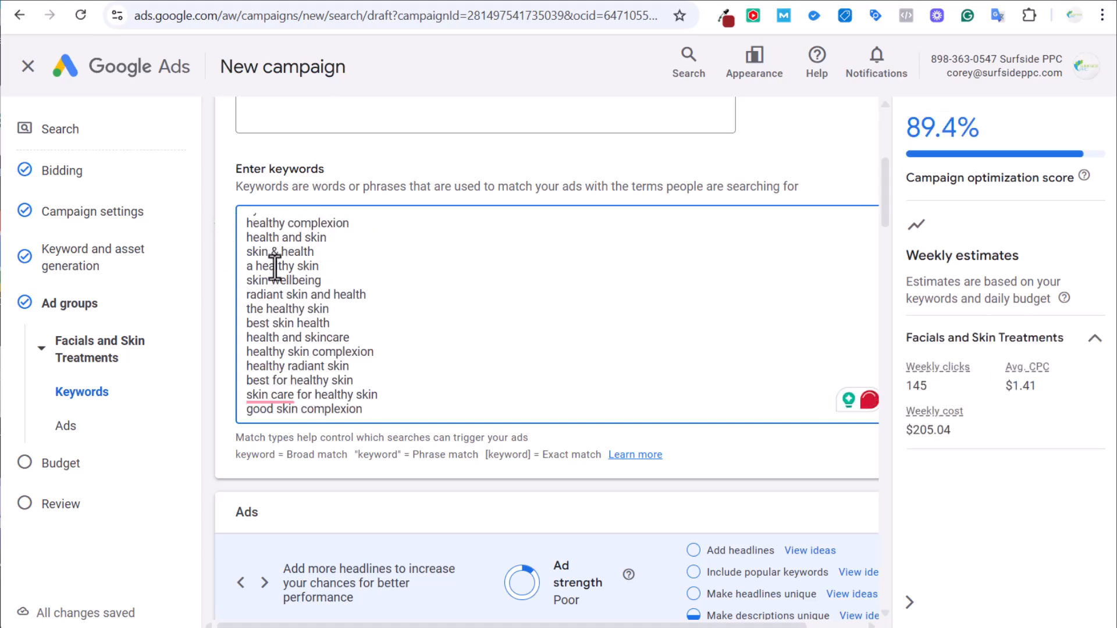
left_click_drag(378, 415, 246, 403)
key("BackSpace")
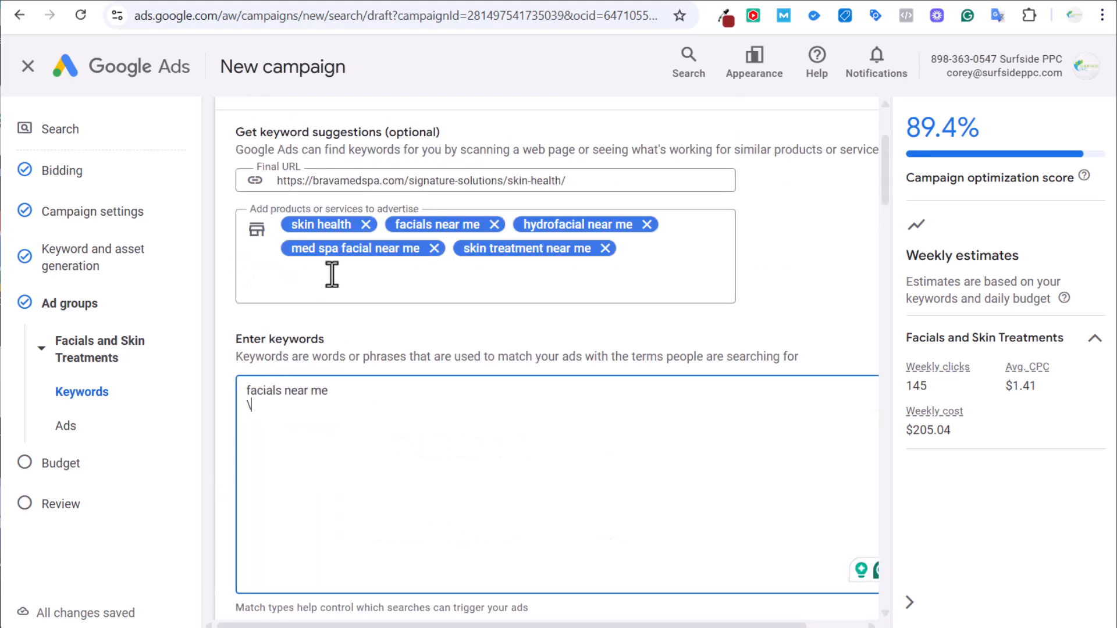
left_click_drag(330, 392, 237, 384)
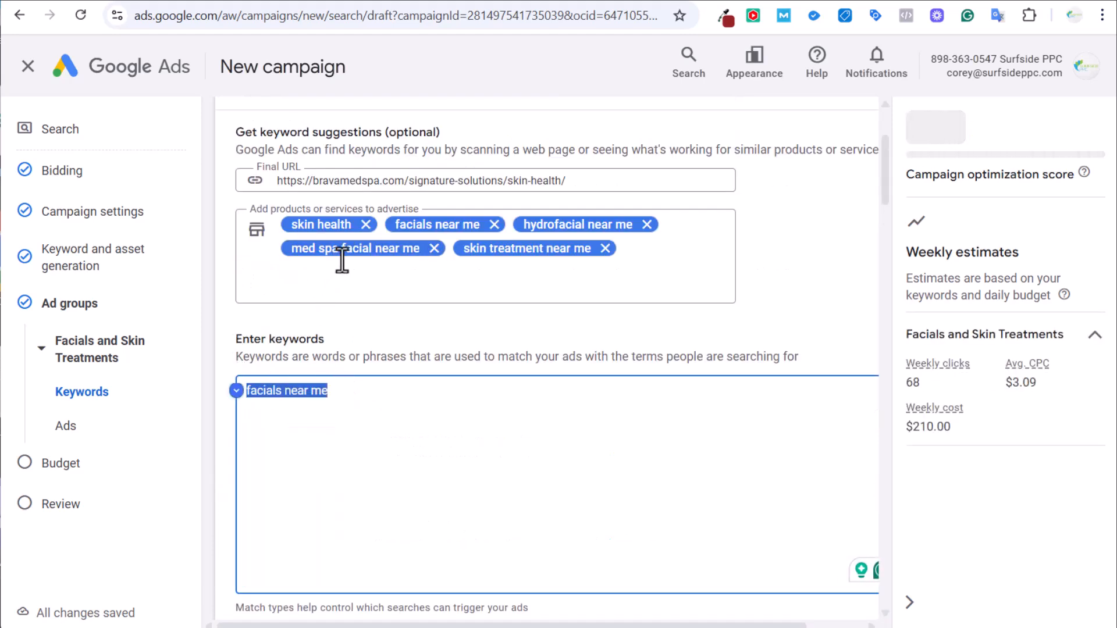
Drop skin health from the services, regenerate suggestions, and trim the list to ten keywords.
key("BackSpace")
left_click(366, 225)
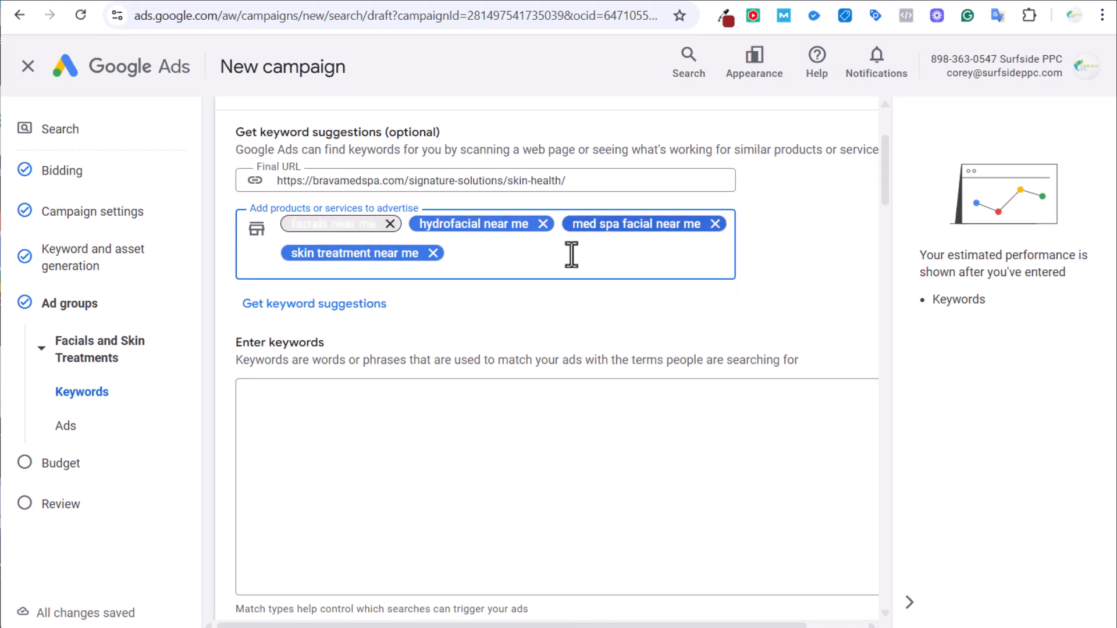
left_click(344, 310)
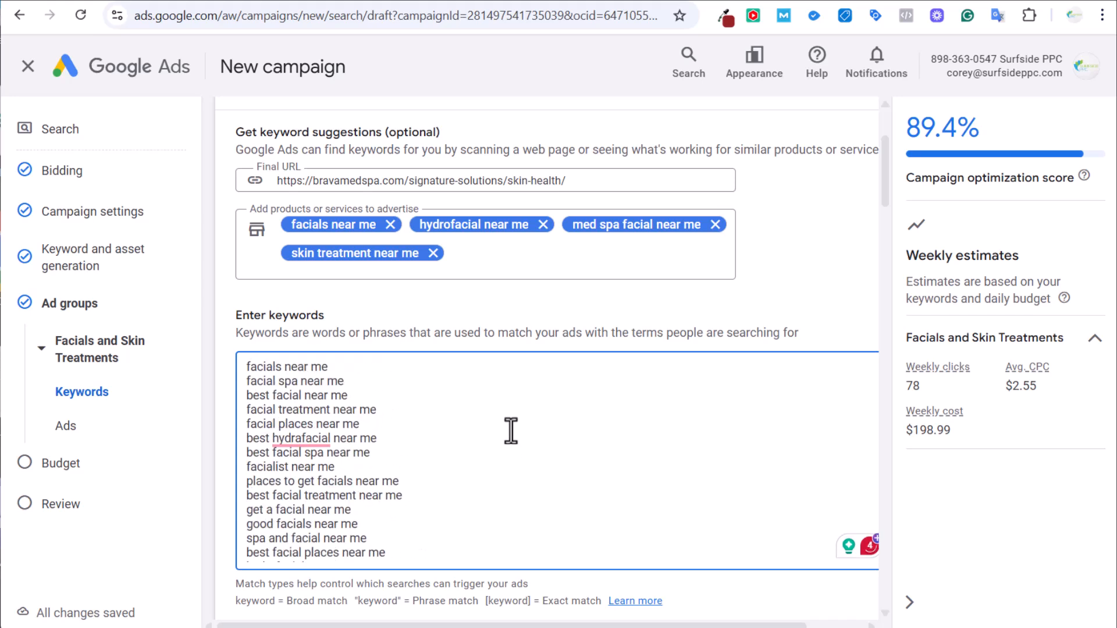
left_click_drag(256, 366, 414, 423)
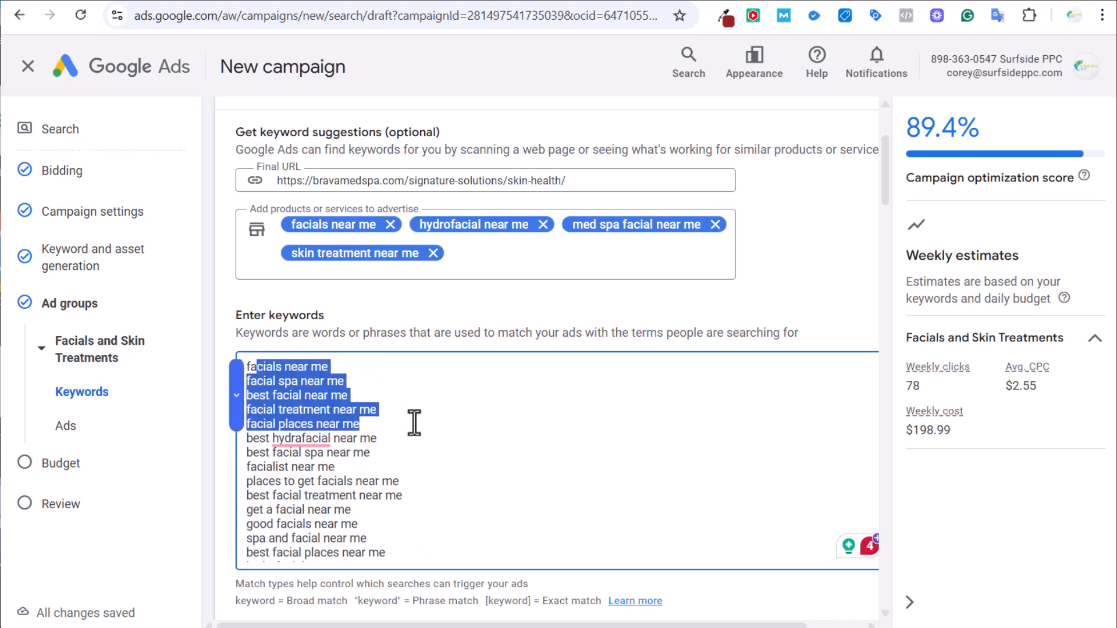
left_click(428, 444)
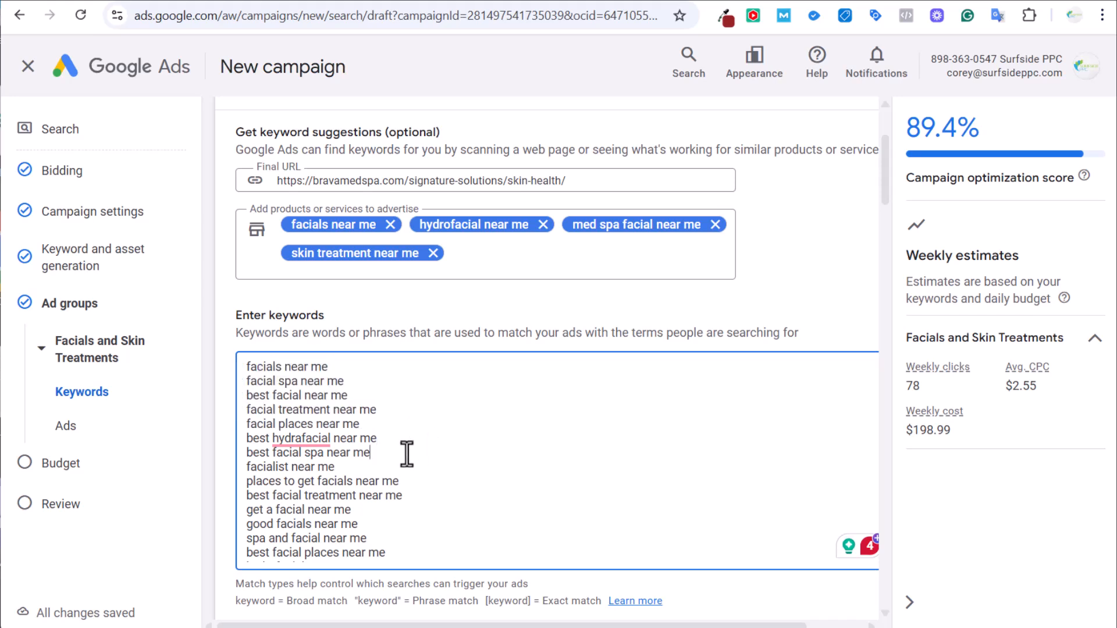
left_click_drag(248, 467, 478, 490)
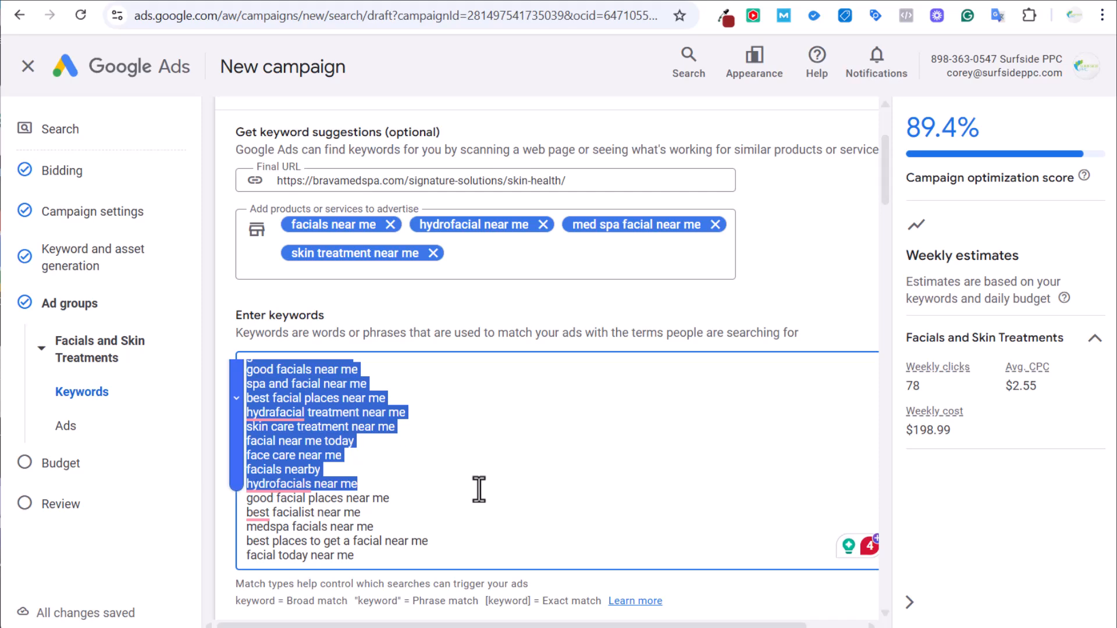
key("BackSpace")
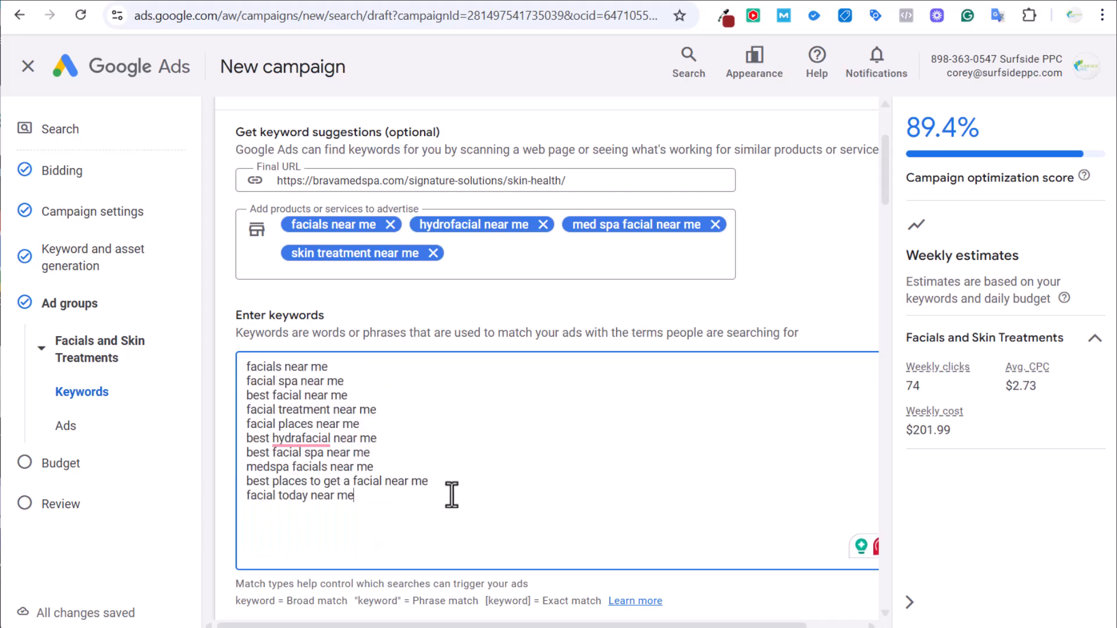
Paste a second copy of the ten keywords below the existing list.
left_click(306, 1)
scroll(237, 415, "down", 4)
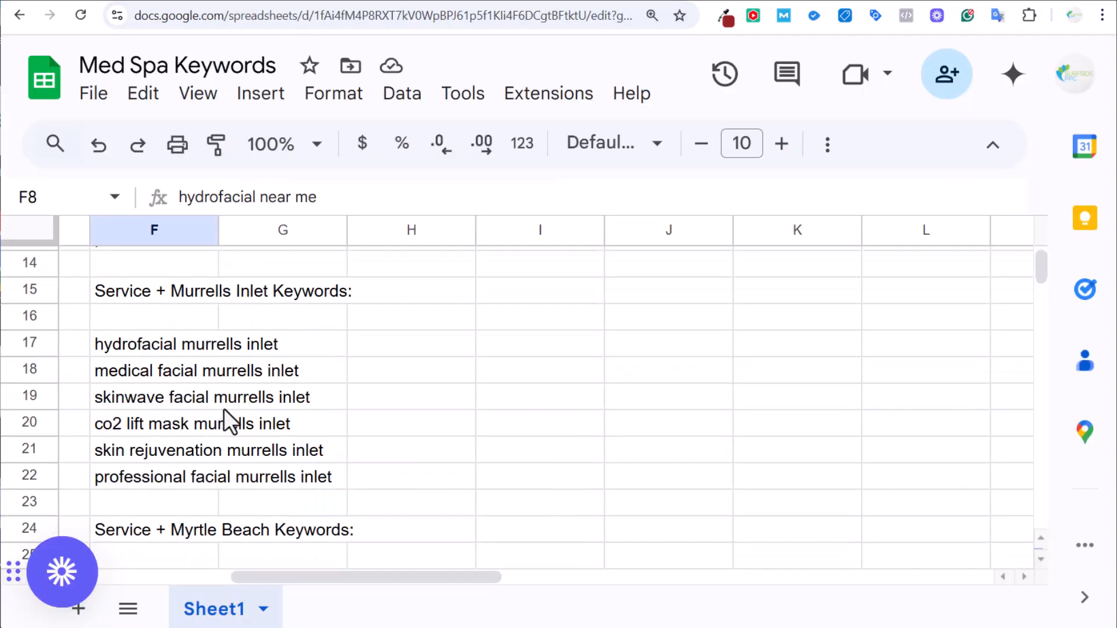
left_click(149, 2)
key("ctrl+a")
key("ctrl+c")
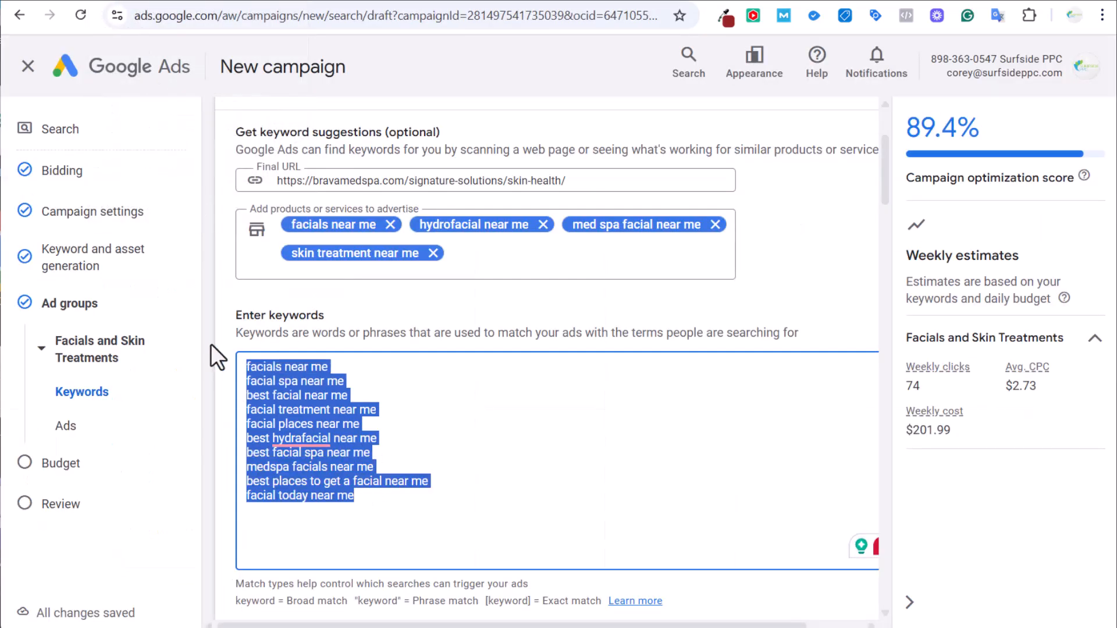
left_click(415, 508)
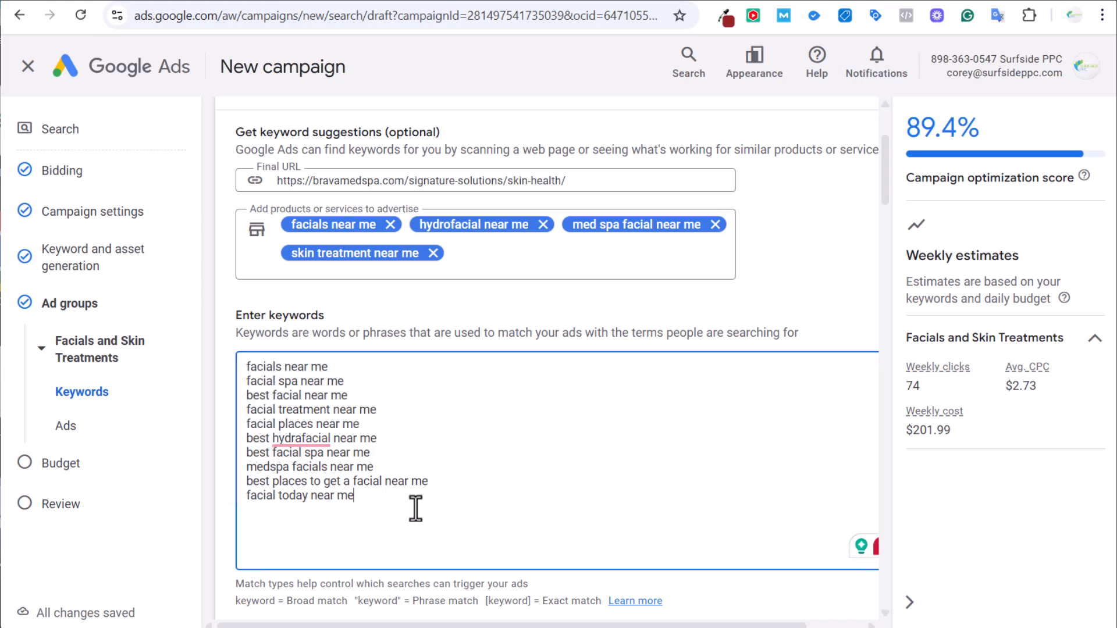
key("Return")
key("ctrl+v")
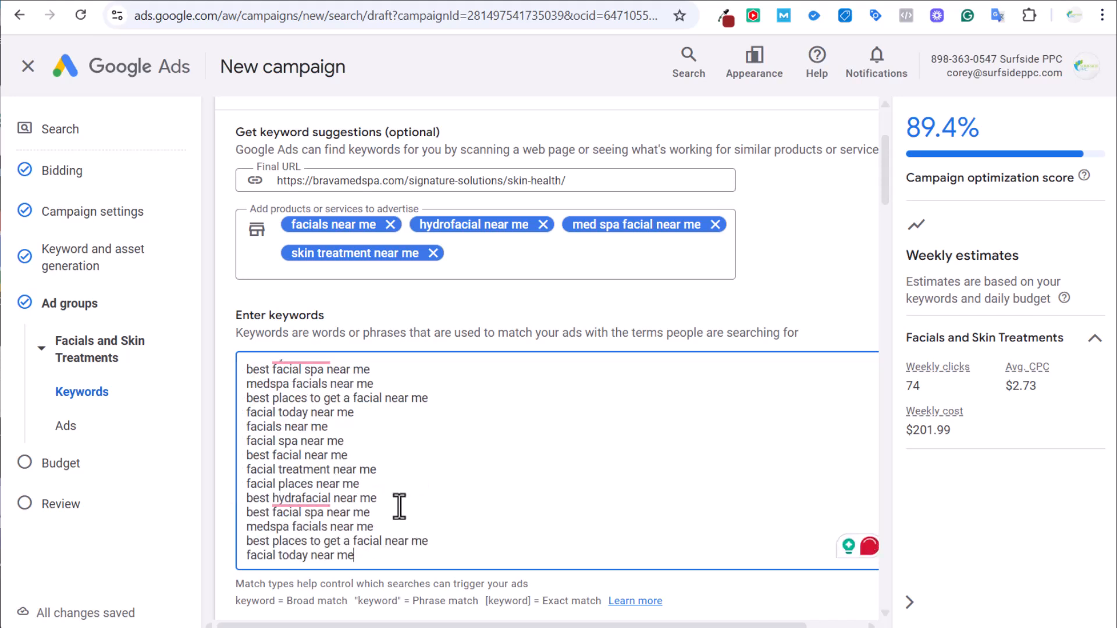
key("ctrl+z")
key("ctrl+v")
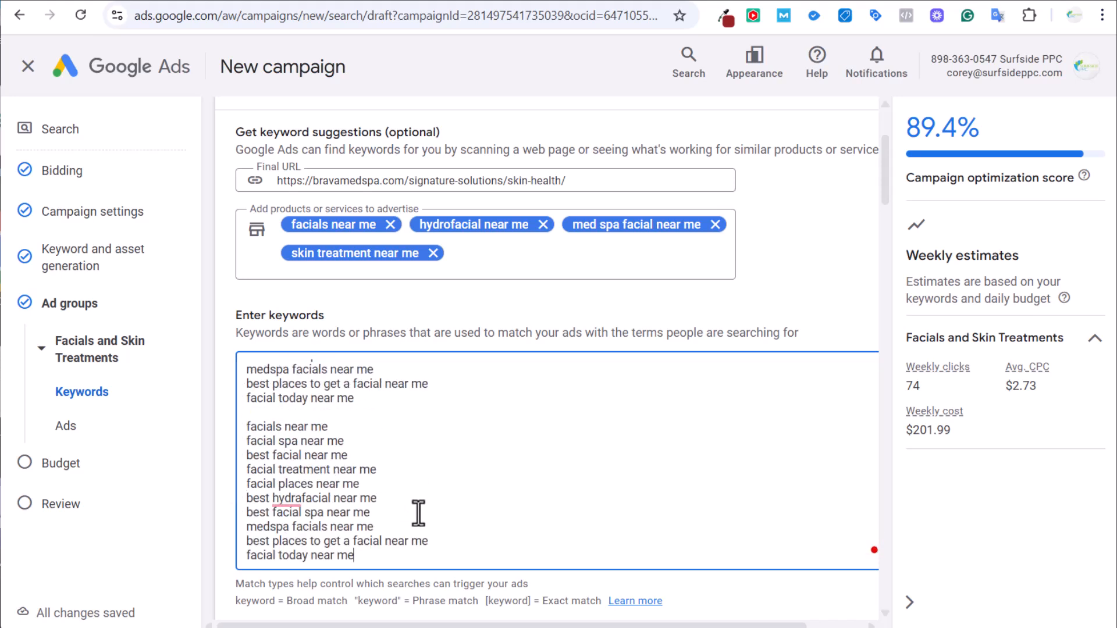
Try swapping 'near me' for 'myrtle beach' in the duplicated keywords and review the list.
left_click_drag(377, 555, 319, 567)
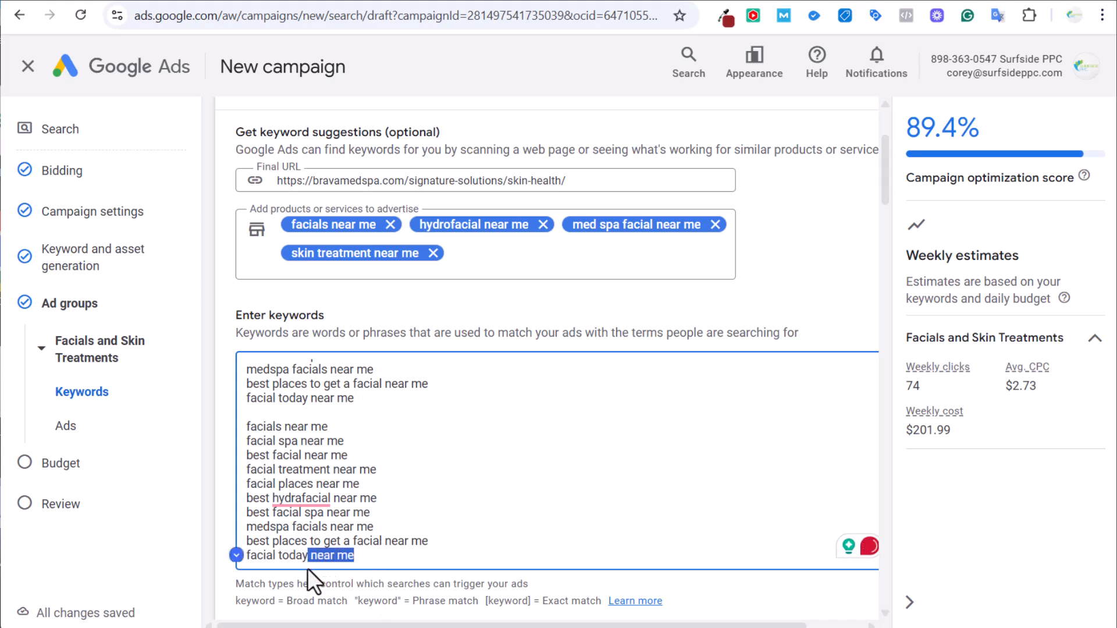
type("myrtle beach")
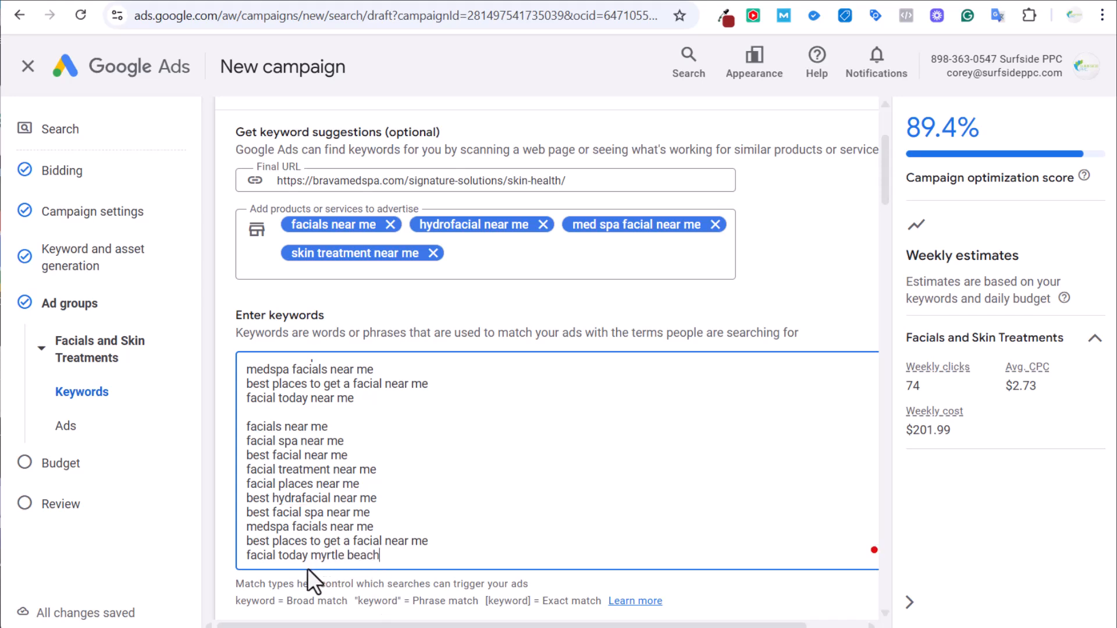
left_click_drag(312, 557, 364, 554)
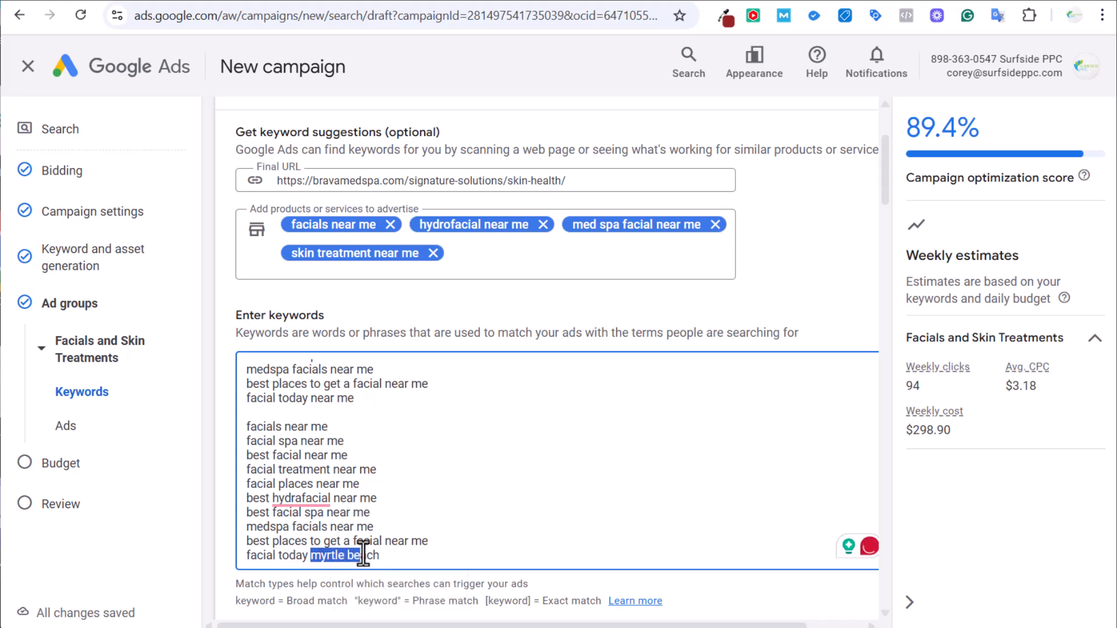
key("ctrl+z")
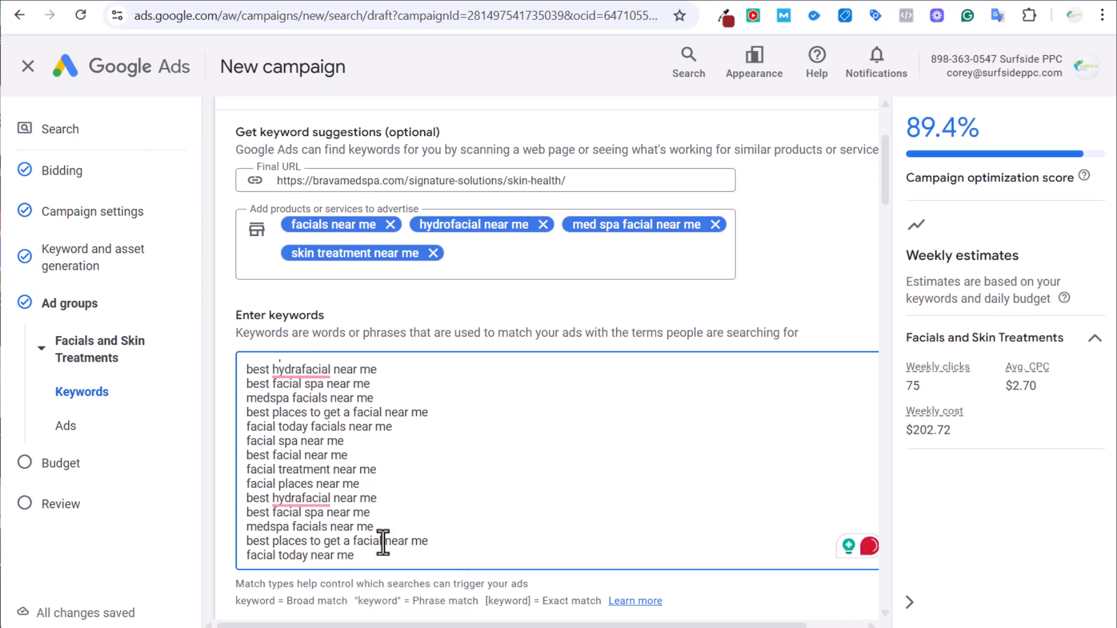
left_click_drag(381, 542, 494, 541)
key("ctrl+z")
key("ctrl+z")
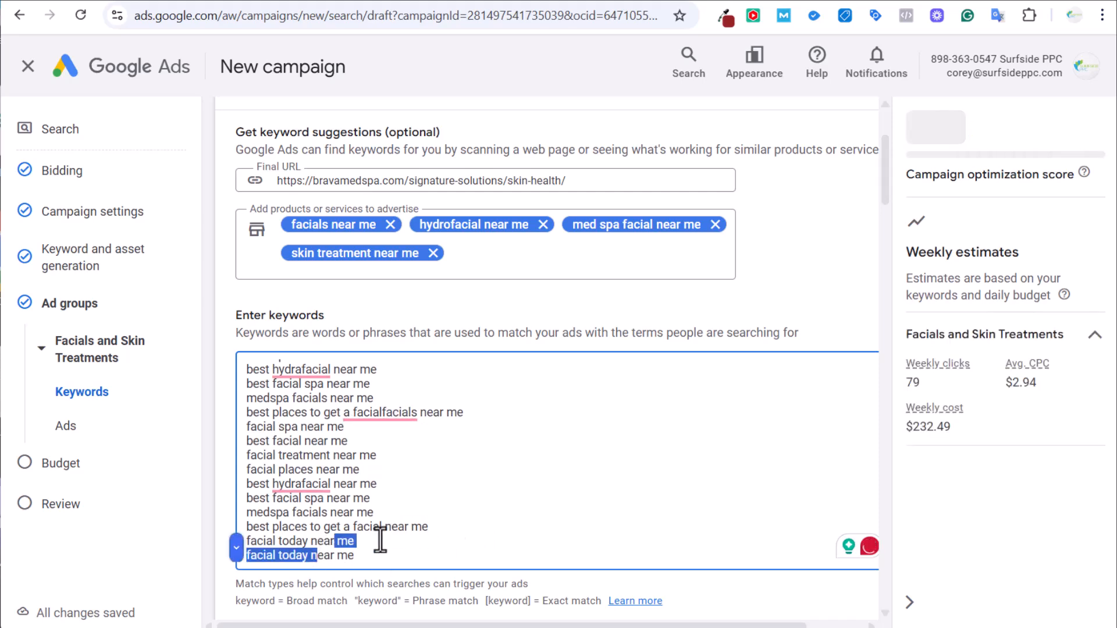
left_click(379, 539)
scroll(387, 414, "down", 3)
scroll(387, 415, "up", 2)
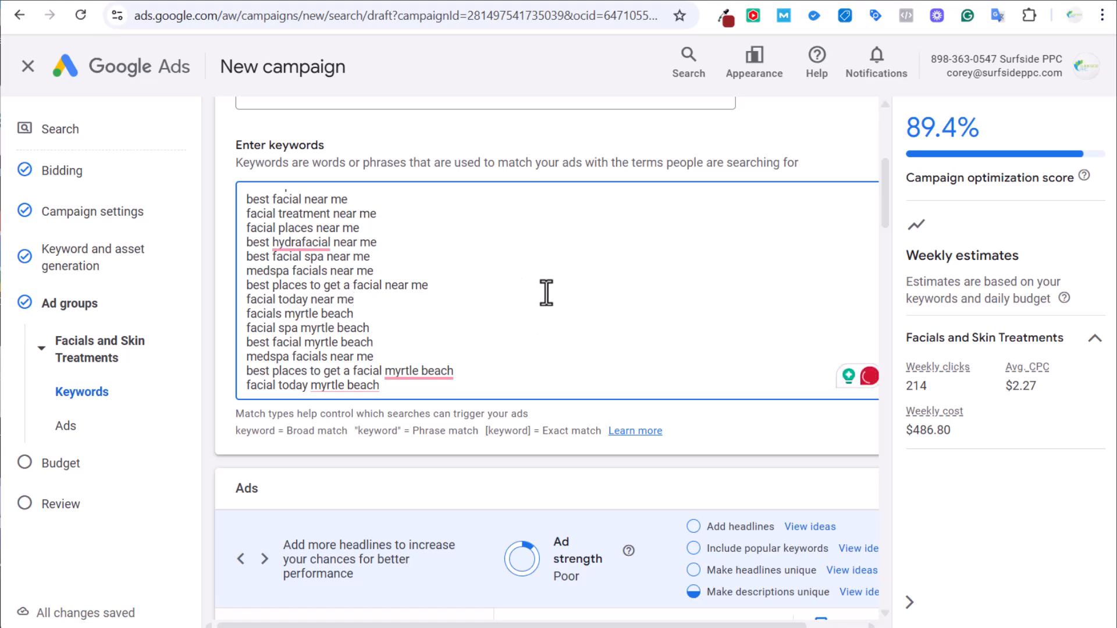
scroll(558, 276, "up", 1)
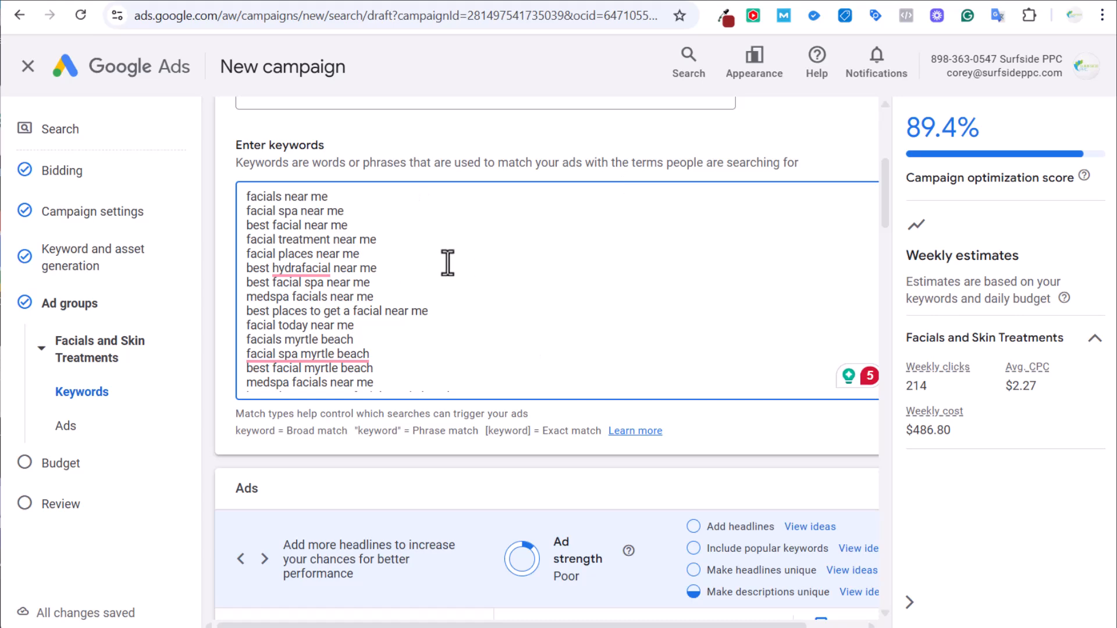
scroll(459, 338, "down", 1)
scroll(460, 361, "up", 1)
Convert every keyword to exact match by wrapping each in [brackets].
left_click(373, 199)
left_click_drag(486, 429, 529, 429)
left_click(375, 194)
type("]")
left_click(390, 214)
type("]")
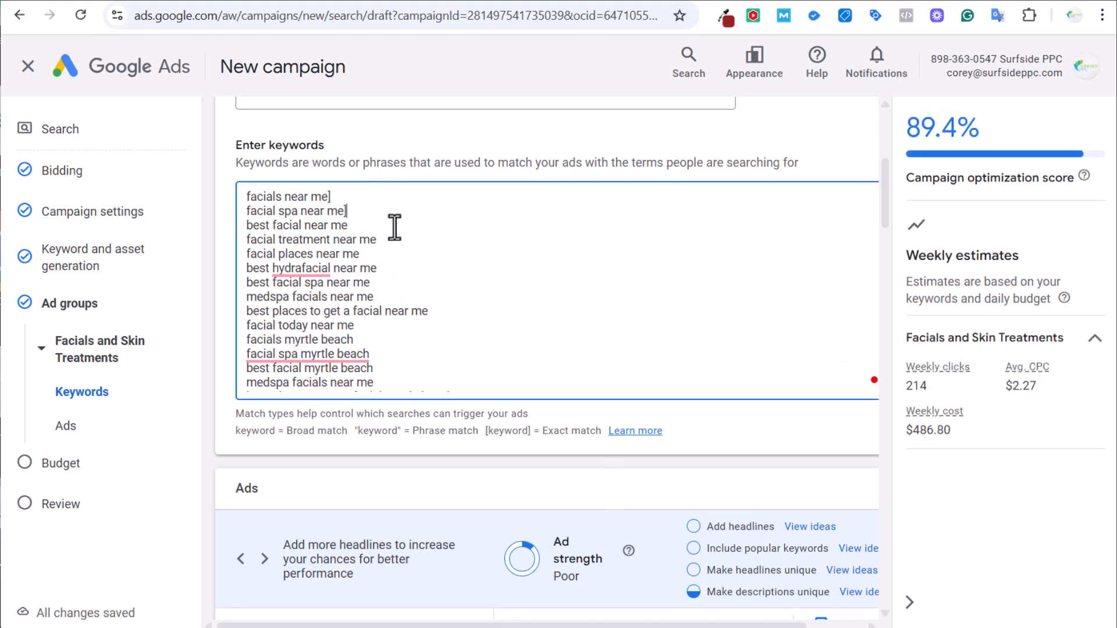
left_click(394, 227)
type("]")
key("ctrl+a")
type("[facials near me] [facial spa near me] [best facial near me] [facial treatment near me] [facial places near me] [best hydrafacial near me] [best facial spa near me] [medspa facials near me] [best places to get a facial near me] [facial today near me] [facials myrtle beach] [facial spa myrtle beach] [best facial myrtle beach] [medspa facials near me] [best places to get a facial myrtle beach] [facial today myrtle beach]")
scroll(510, 305, "down", 2)
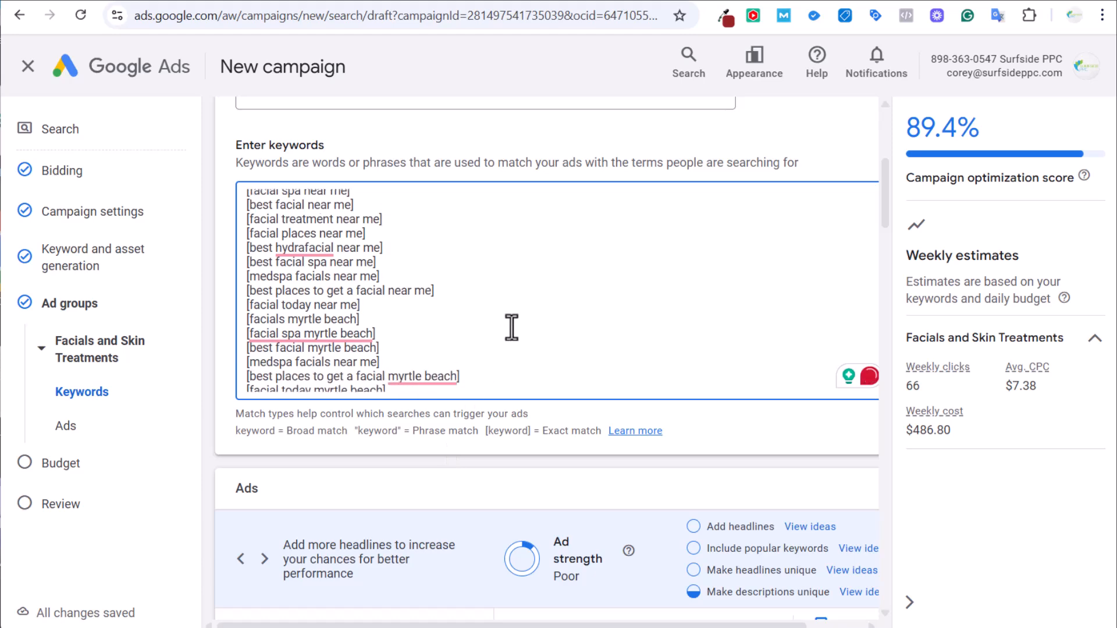
scroll(452, 451, "down", 4)
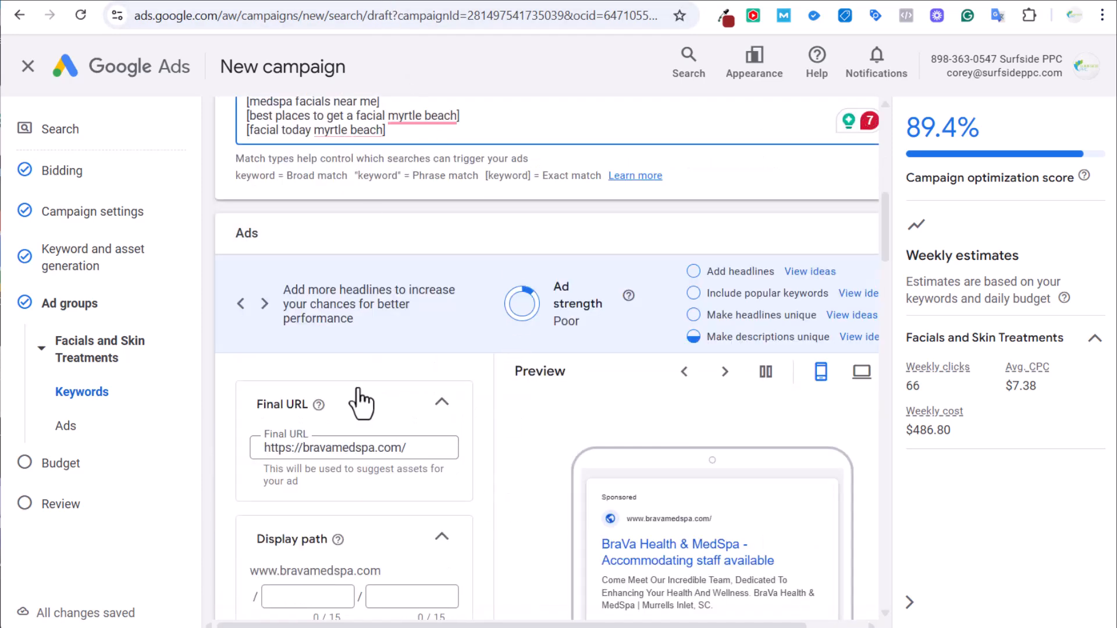
Set the ad's final URL to the skin-health page address.
left_click(388, 0)
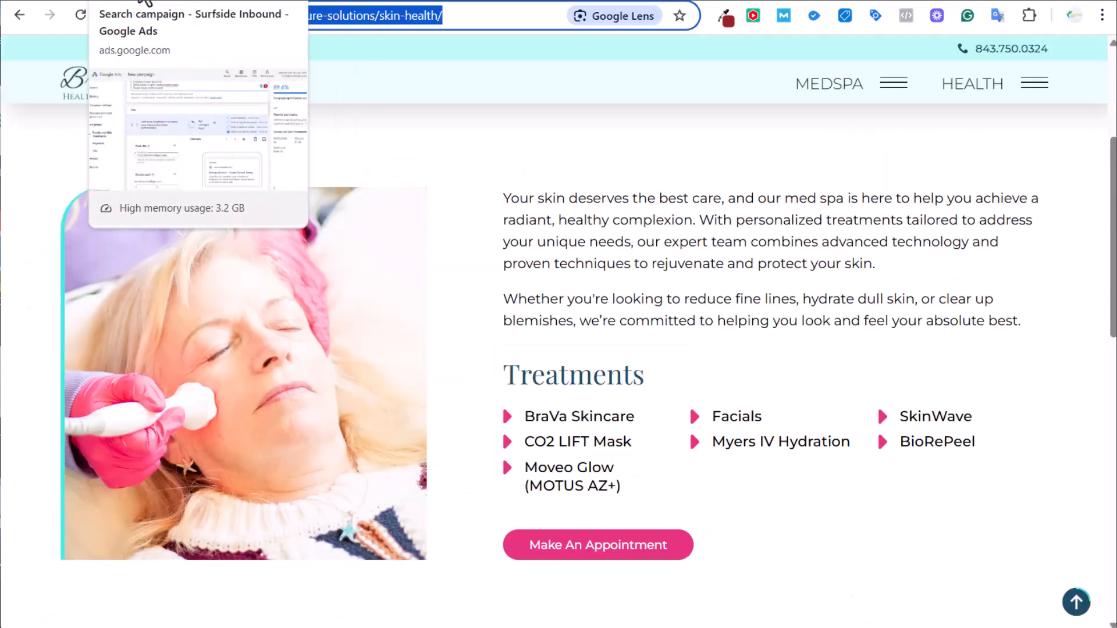
left_click(144, 1)
triple_click(320, 445)
type("https://bravamedspa.com/signature-solutions/skin-health/")
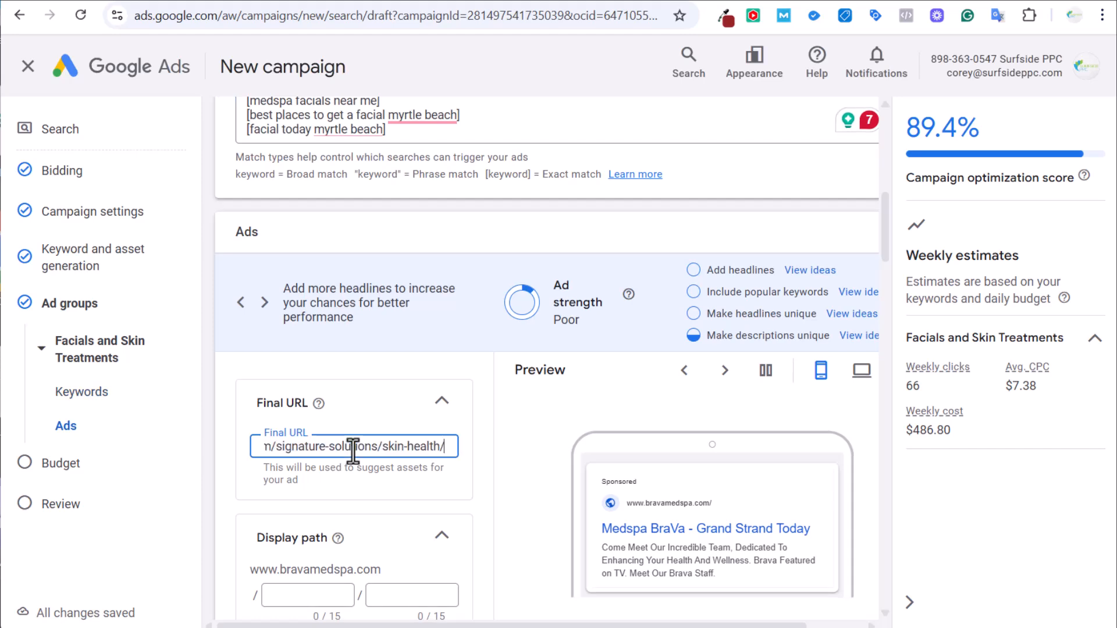
Enter 'skin-treatment' as the first display path segment.
scroll(407, 460, "down", 3)
left_click(305, 425)
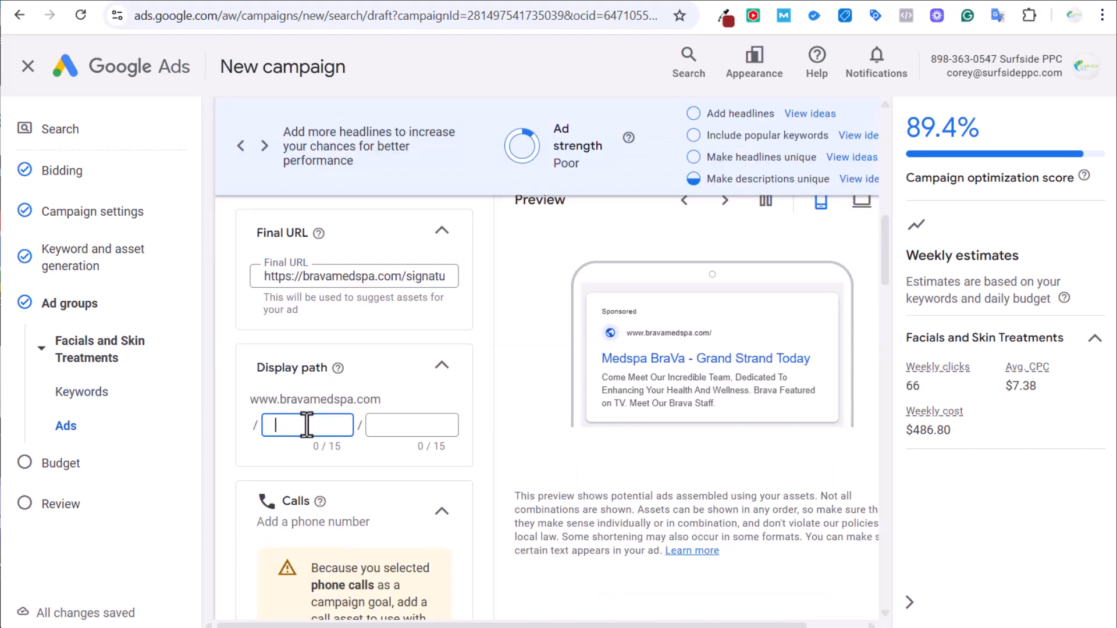
type("skin-treatment")
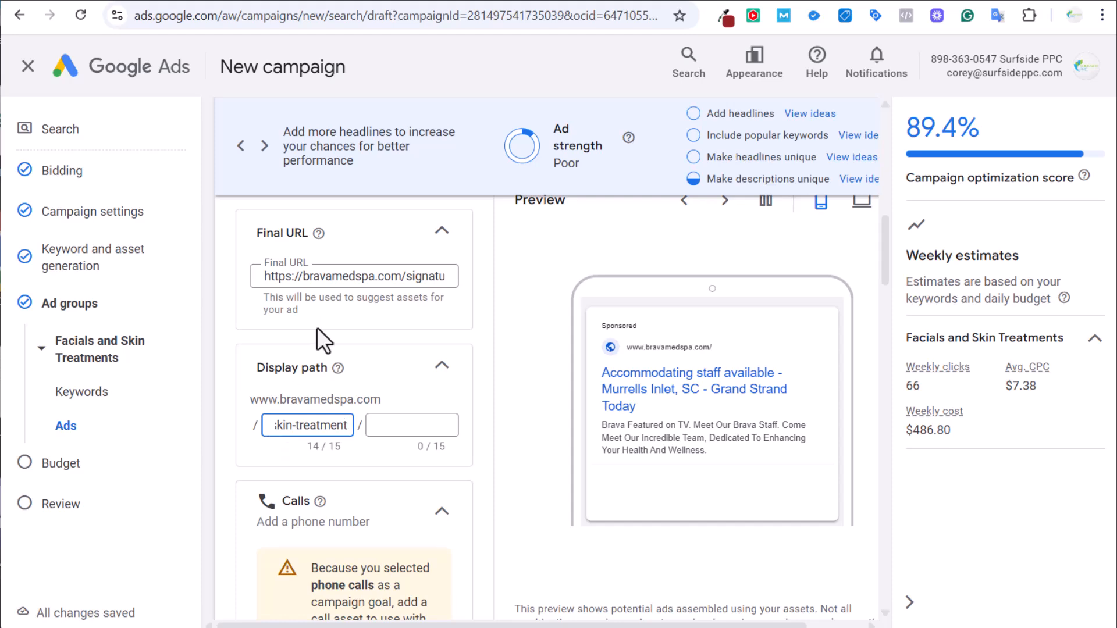
scroll(391, 292, "down", 4)
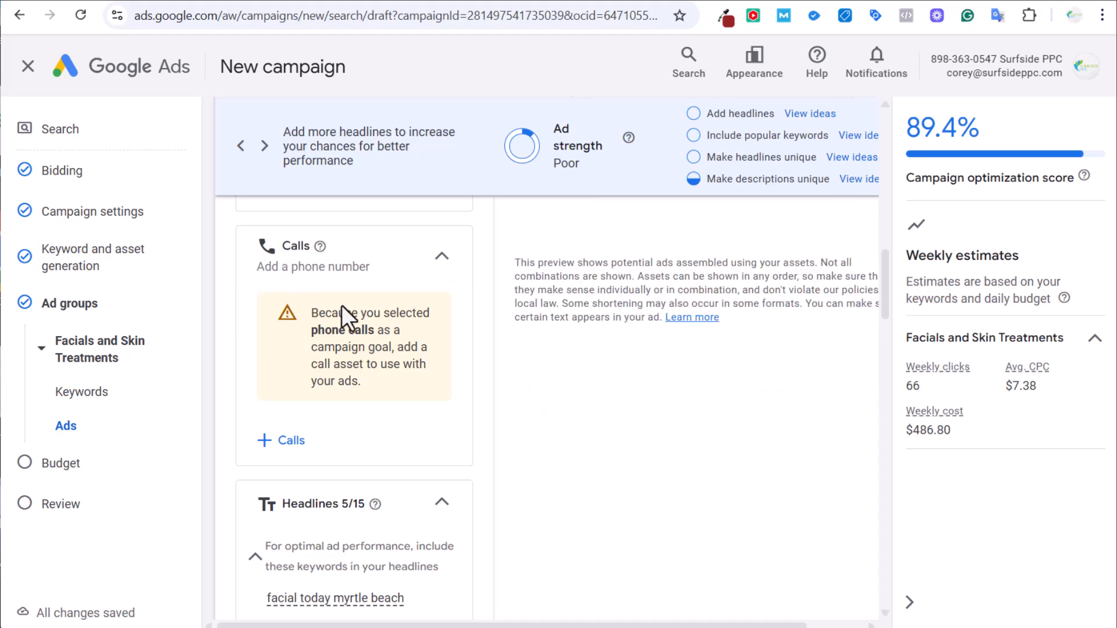
Attach the med spa's existing phone-number call asset to the campaign.
left_click(265, 438)
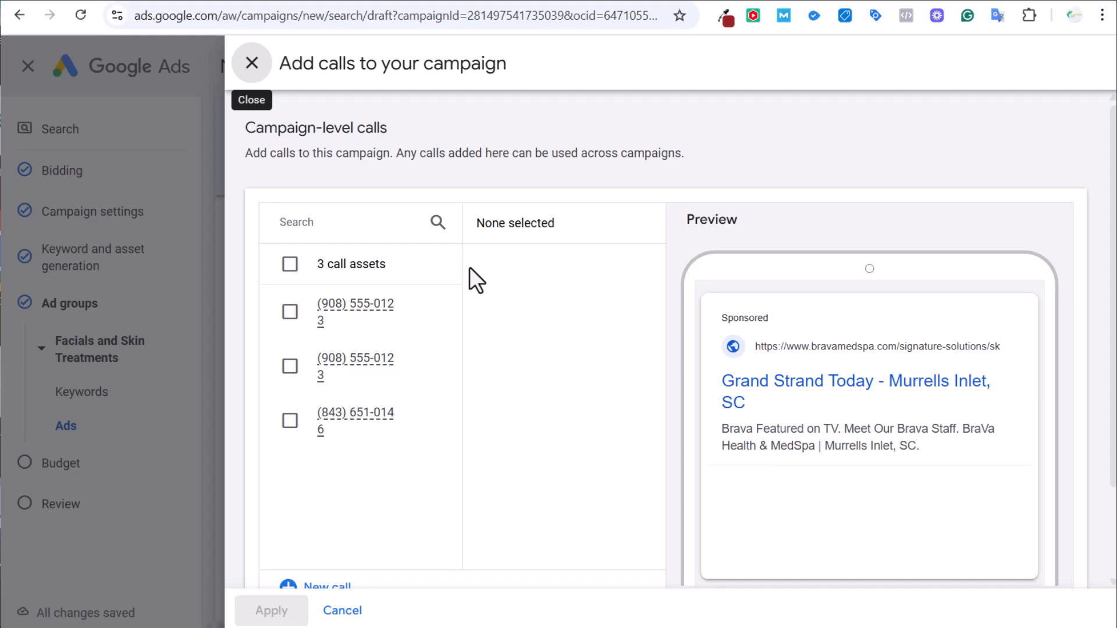
left_click(289, 420)
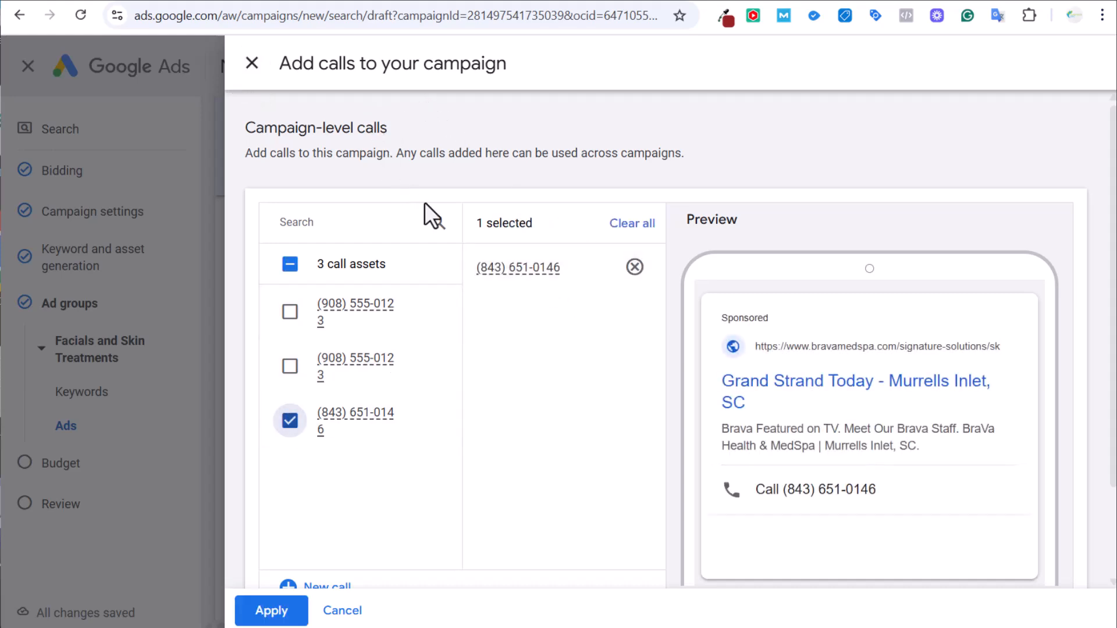
mouse_move(492, 274)
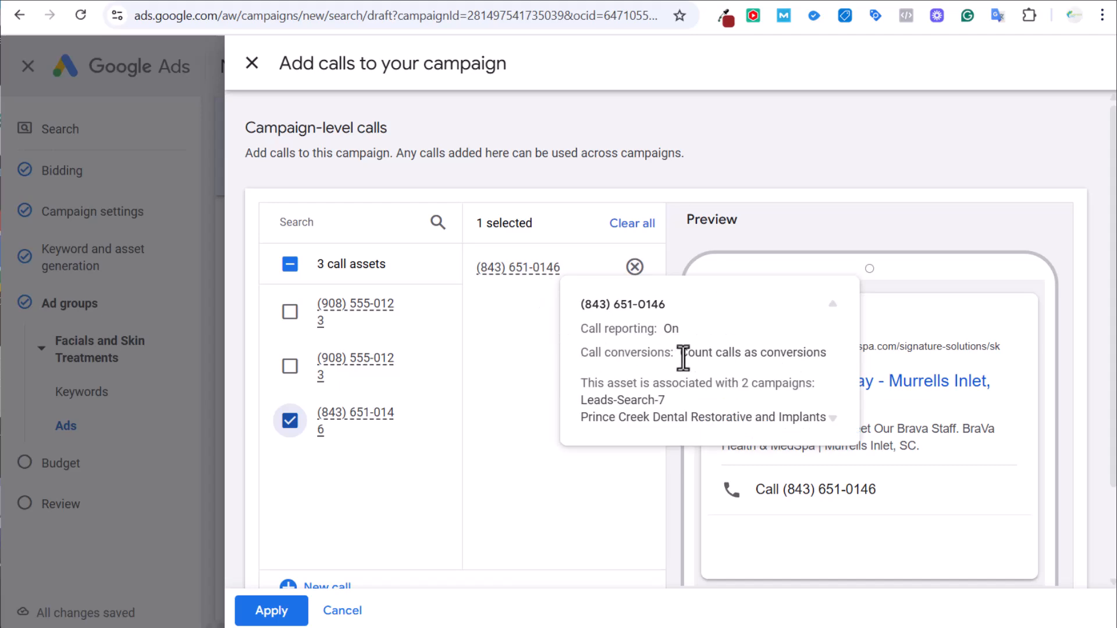
left_click(271, 610)
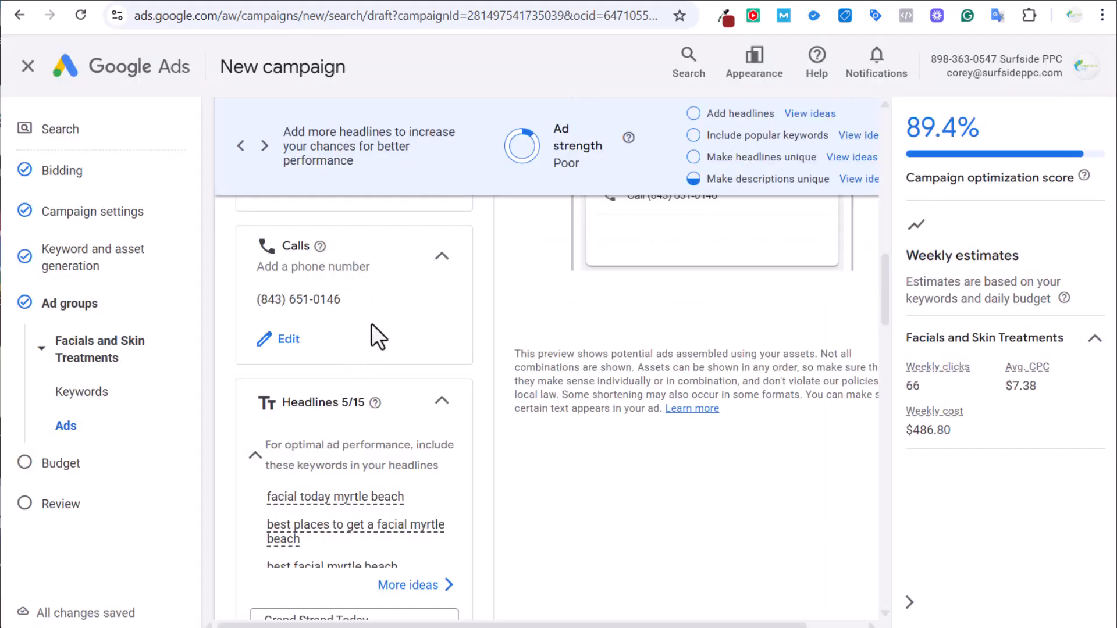
Review the ad's Headlines, Descriptions and Images cards, then open Claude's GOOGLE ADS - AD COPY project.
scroll(373, 323, "up", 3)
scroll(497, 363, "up", 3)
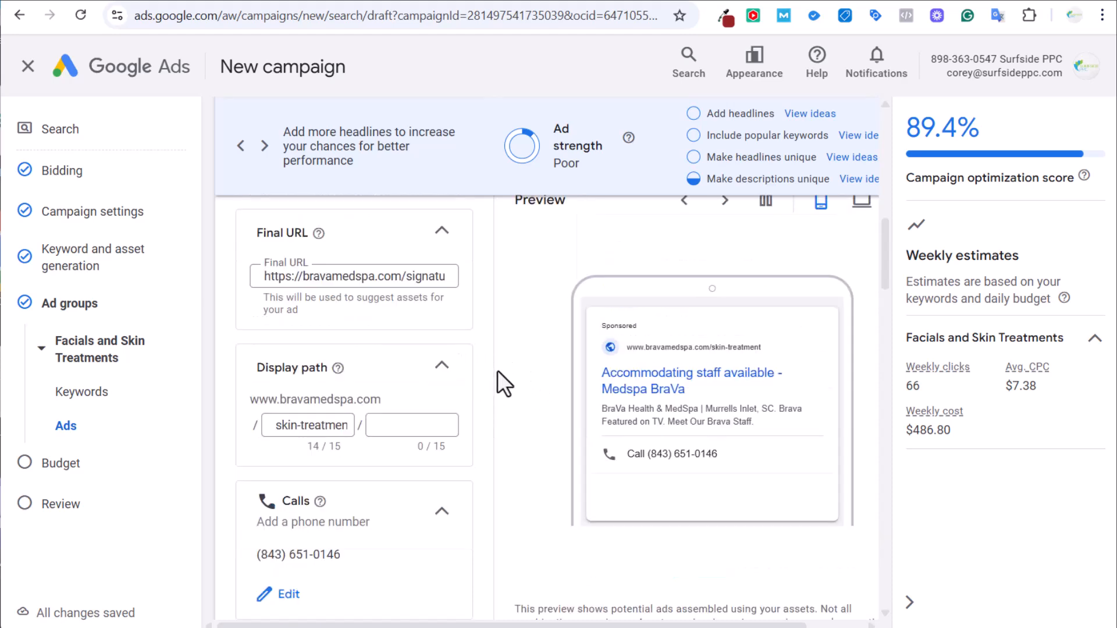
scroll(498, 368, "down", 7)
scroll(497, 365, "down", 9)
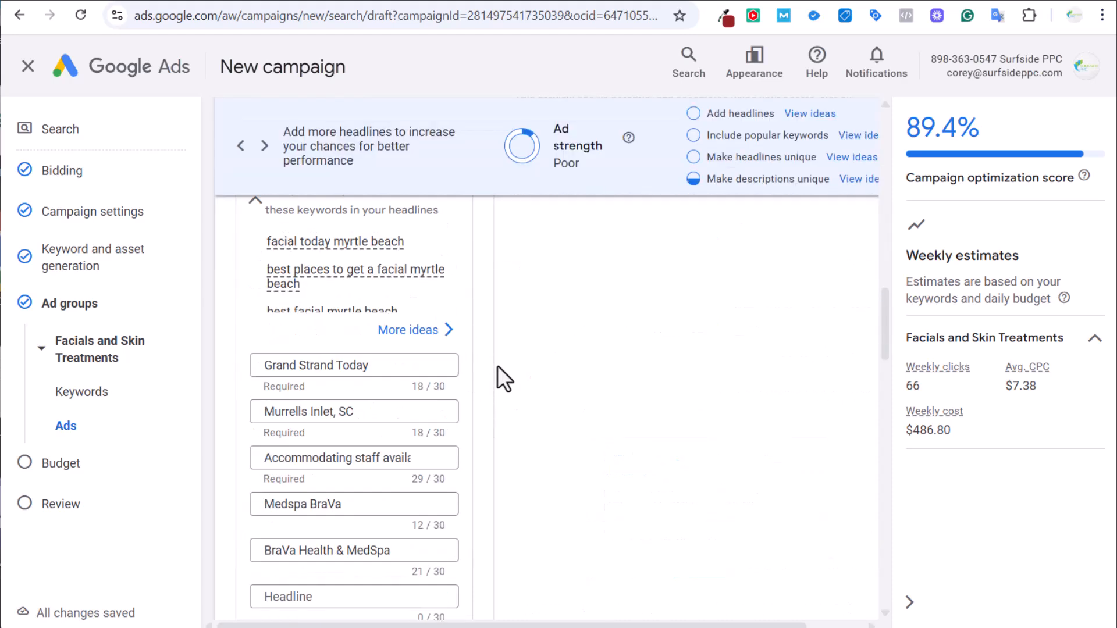
scroll(502, 370, "down", 13)
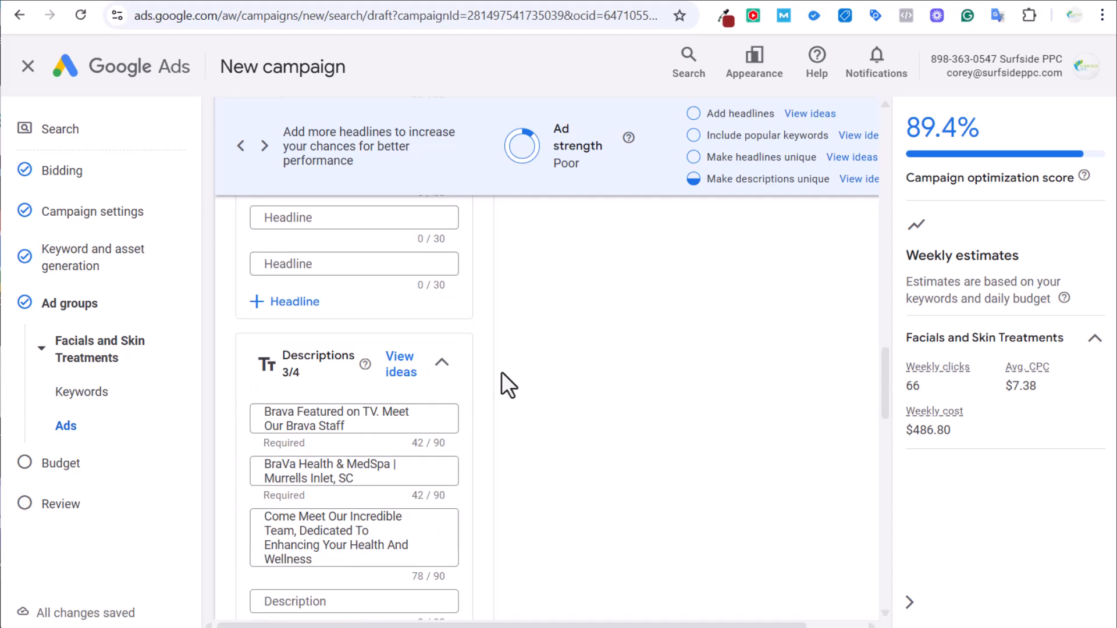
scroll(512, 384, "up", 15)
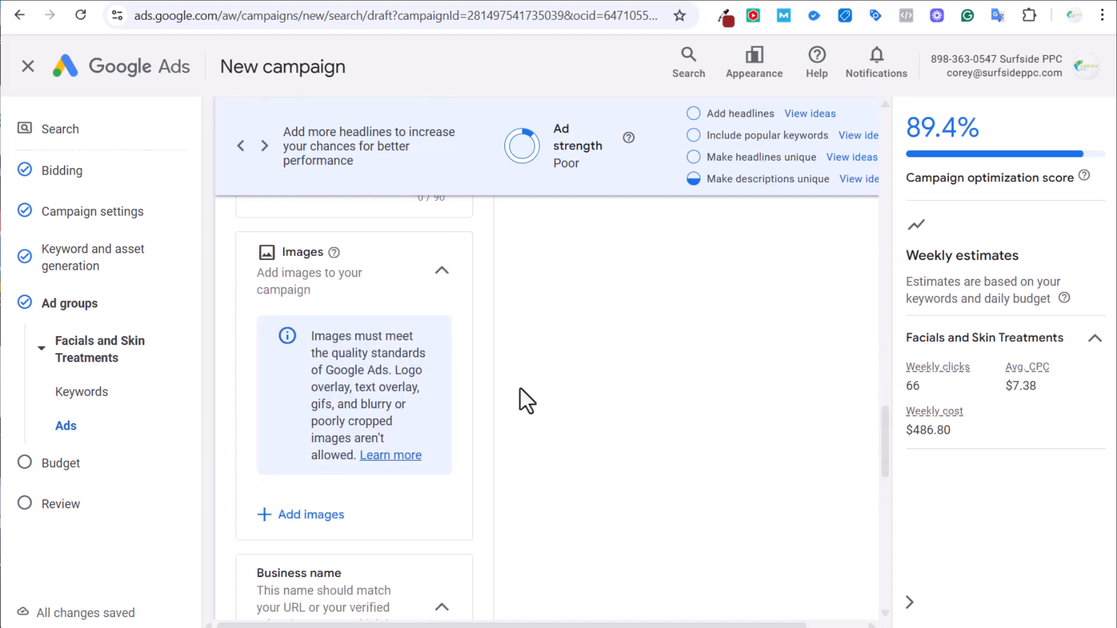
scroll(522, 407, "up", 2)
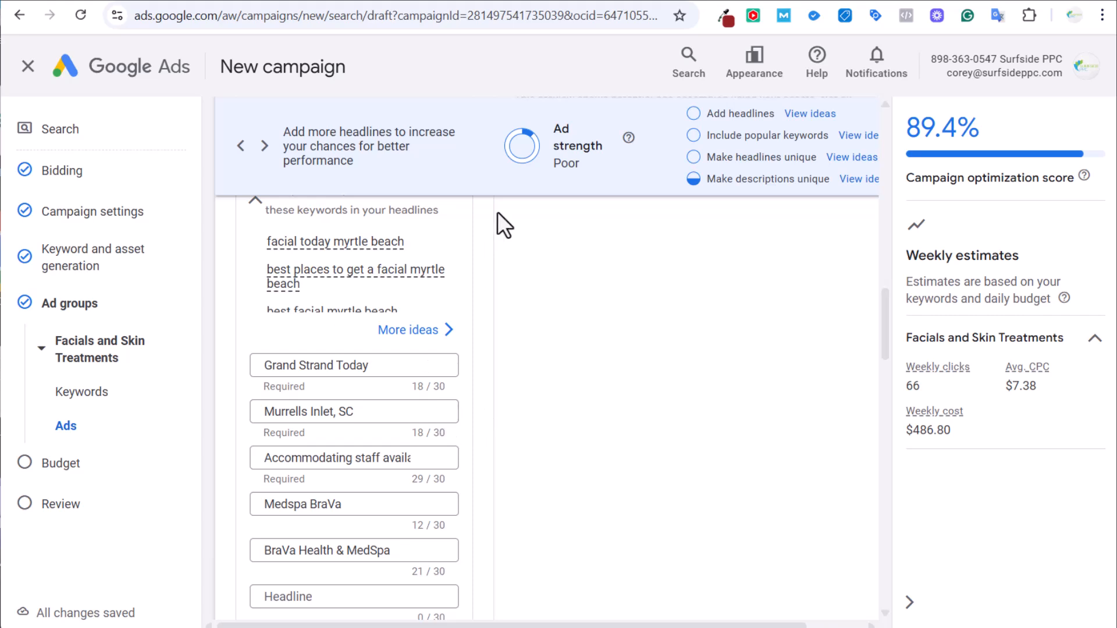
left_click(655, 2)
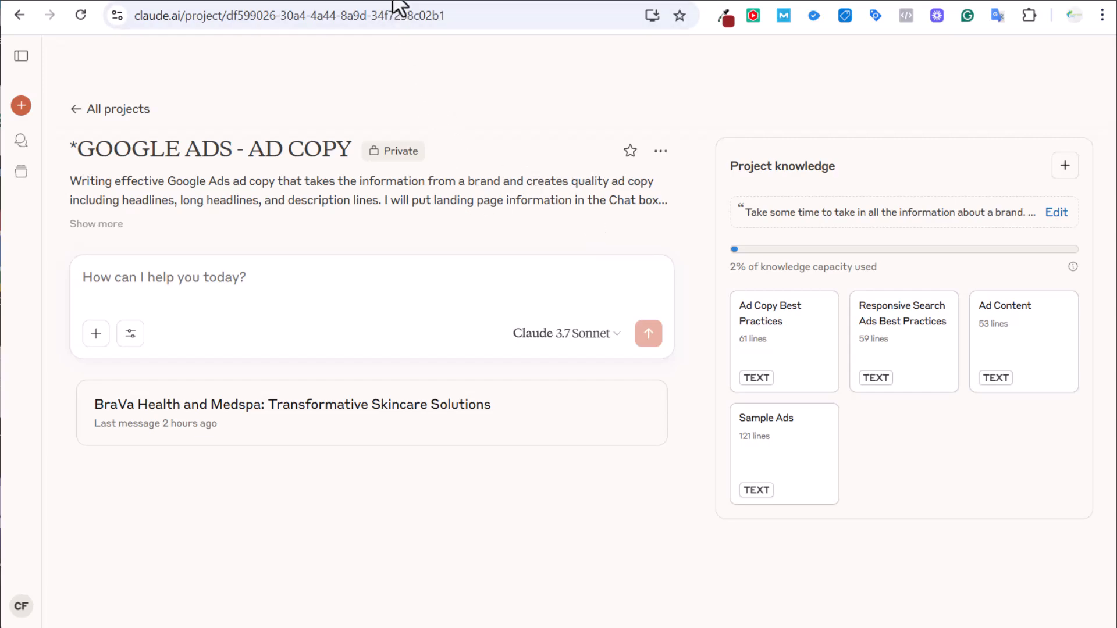
Copy all the BraVa skin-health page text and send it to the Claude ad-copy project.
left_click(395, 1)
left_click(655, 237)
key("ctrl+a")
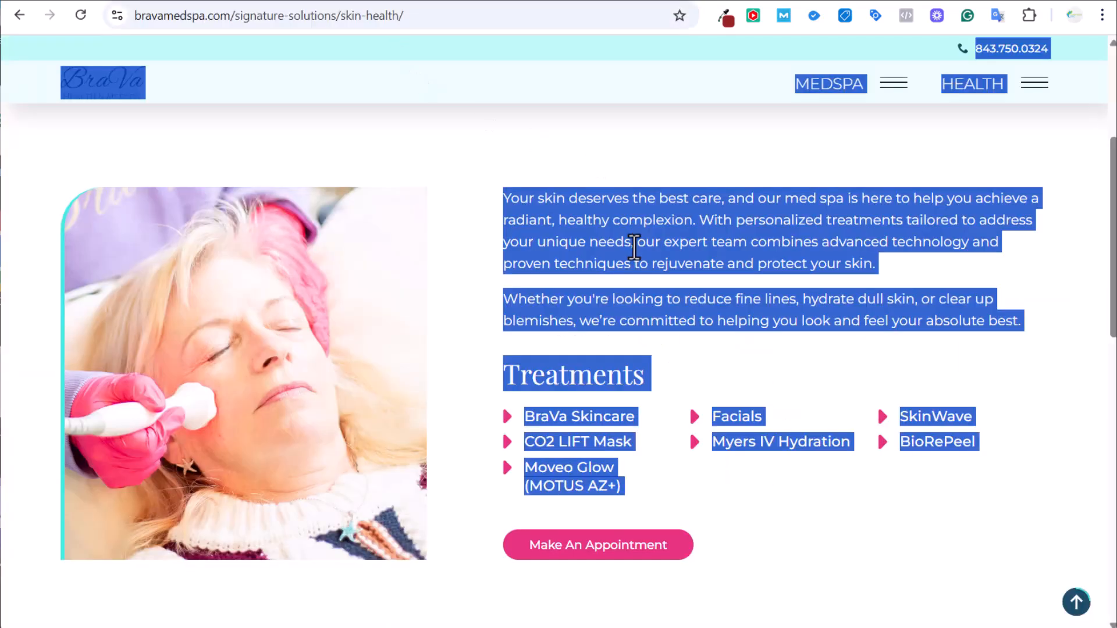
left_click(616, 2)
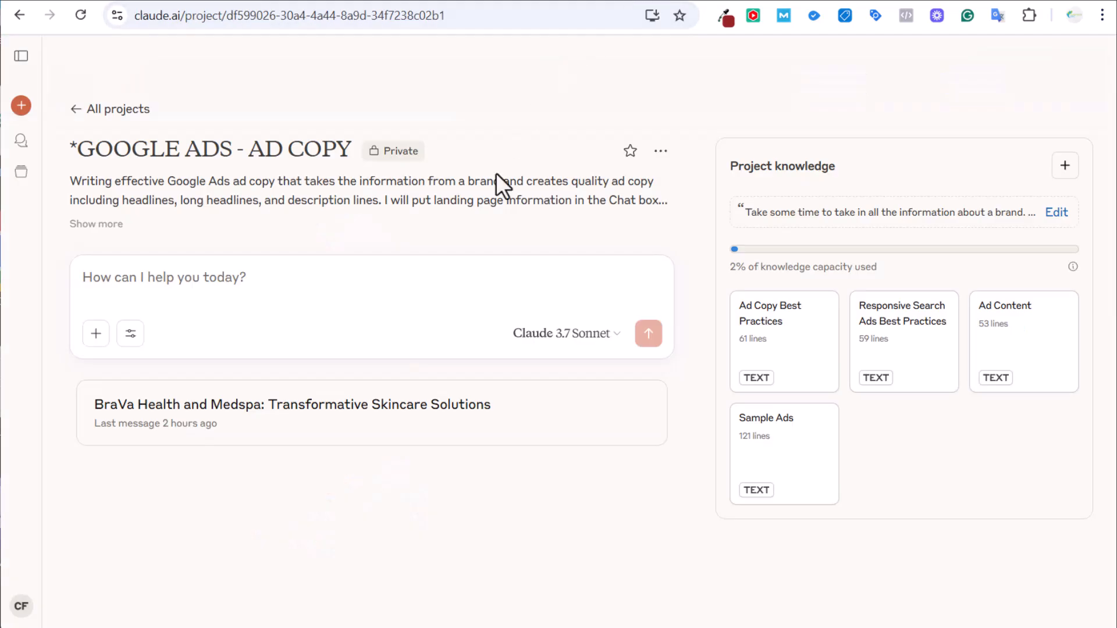
left_click(254, 269)
key("ctrl+v")
key("Return")
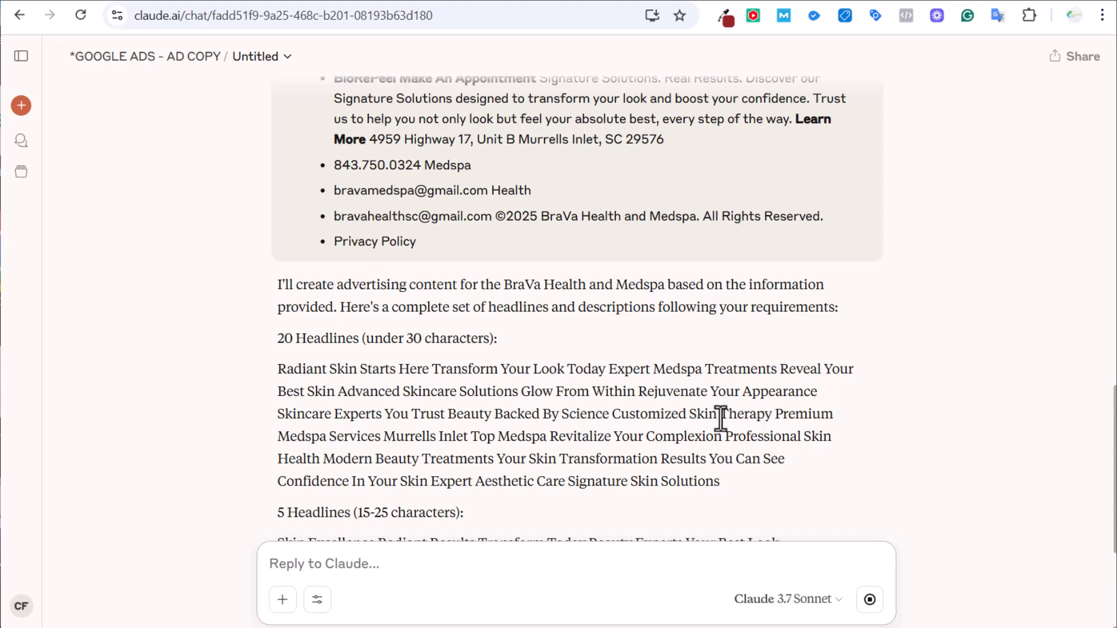
Review Claude's 20 headlines, long headlines and 8 descriptions, then return to Google Ads.
scroll(672, 383, "down", 2)
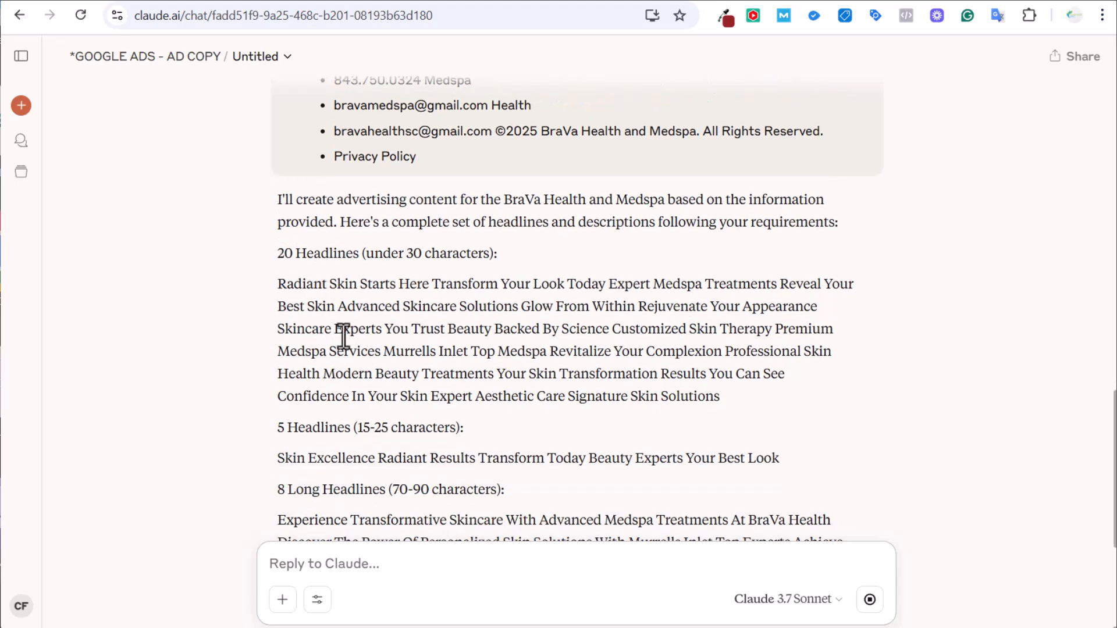
scroll(348, 327, "down", 2)
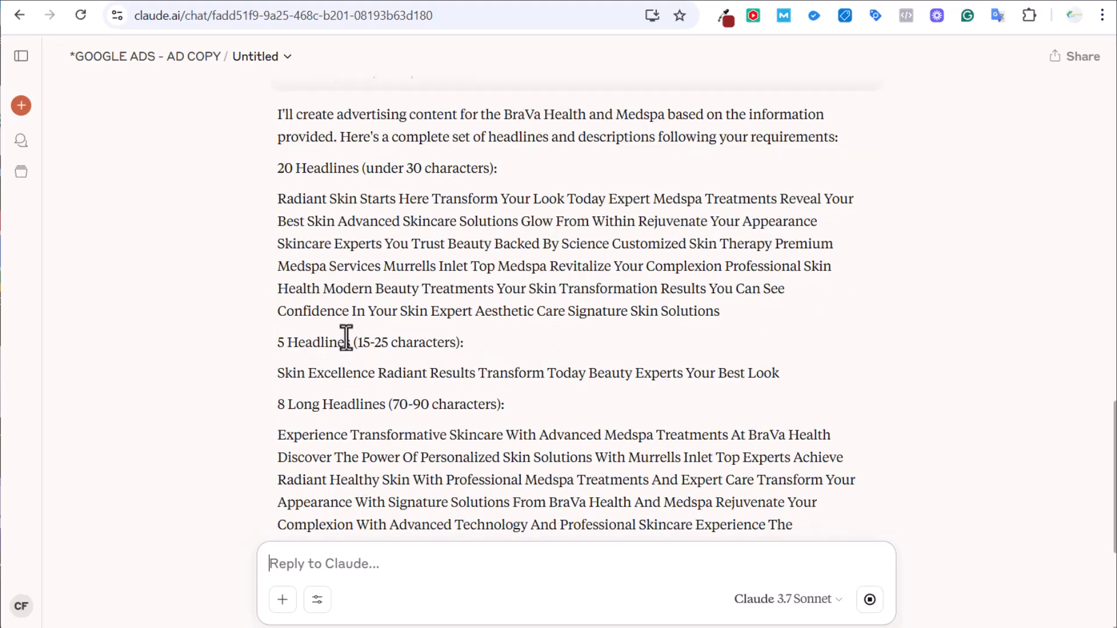
scroll(394, 328, "down", 7)
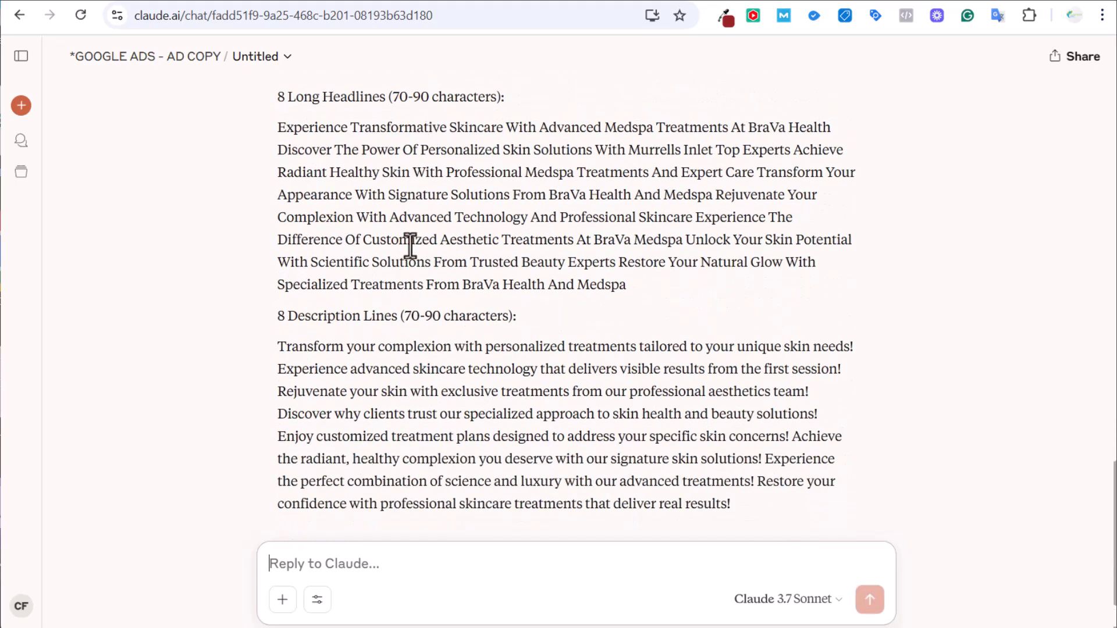
scroll(442, 265, "up", 7)
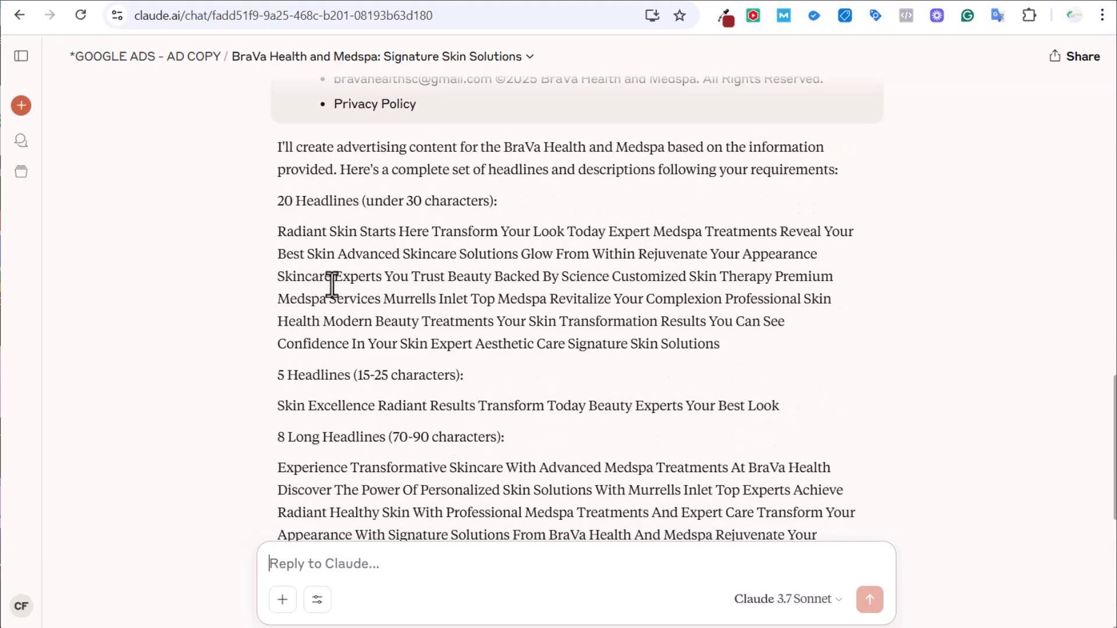
key("ctrl+Tab")
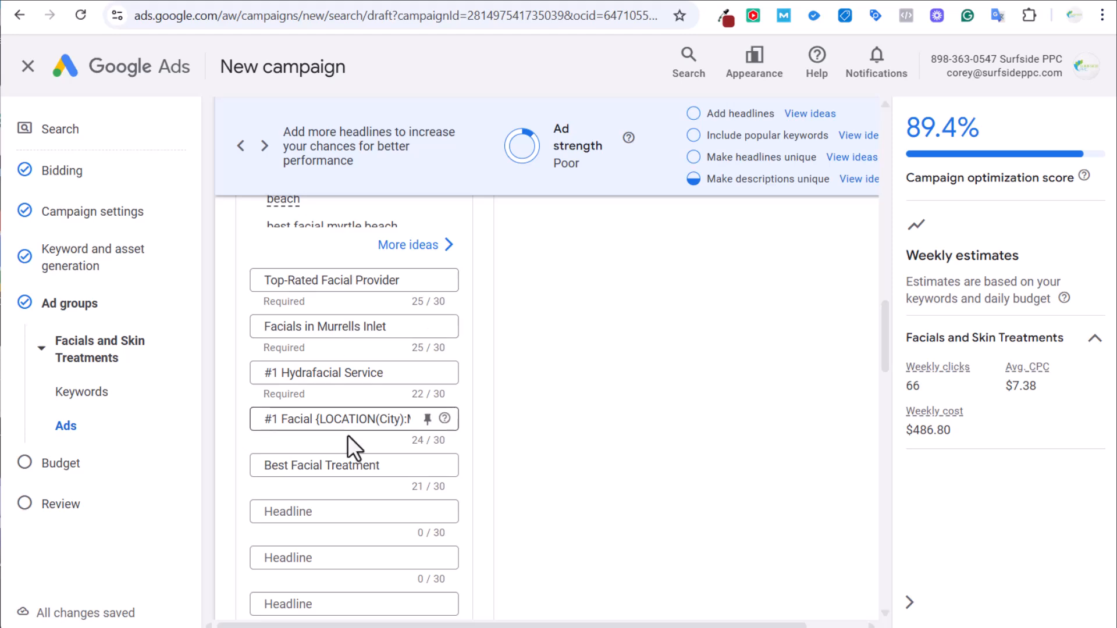
Pin the Top-Rated Facial Provider headline to position 1.
scroll(553, 368, "up", 4)
scroll(391, 399, "down", 4)
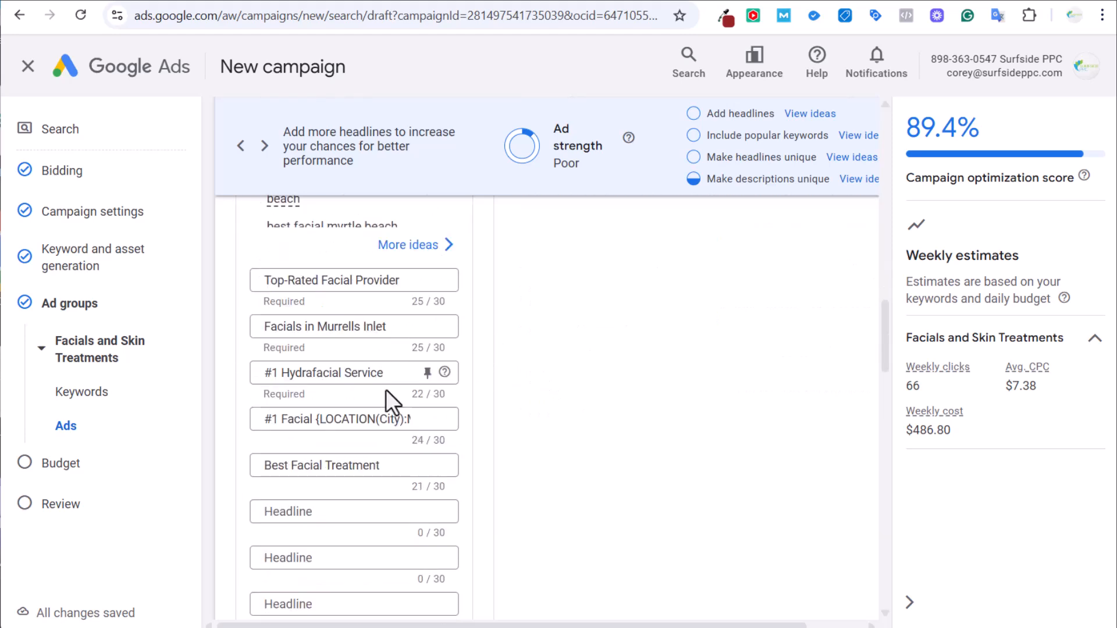
scroll(394, 424, "up", 1)
left_click(426, 365)
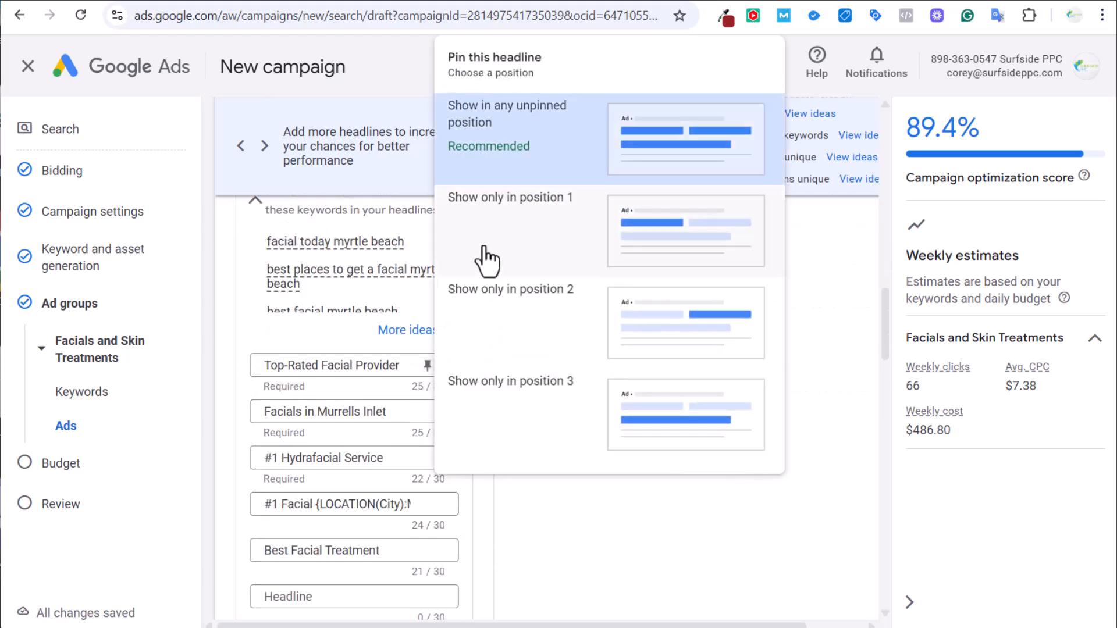
left_click(481, 259)
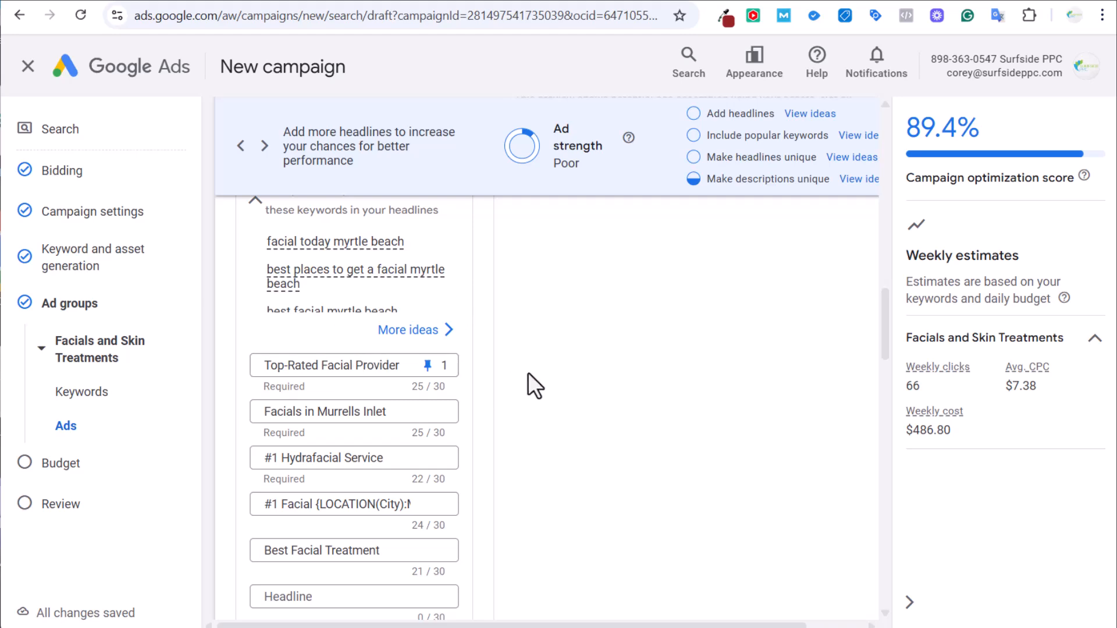
Inspect the keyword list and the fourth headline's location insertion settings, leaving them unchanged.
scroll(603, 441, "up", 10)
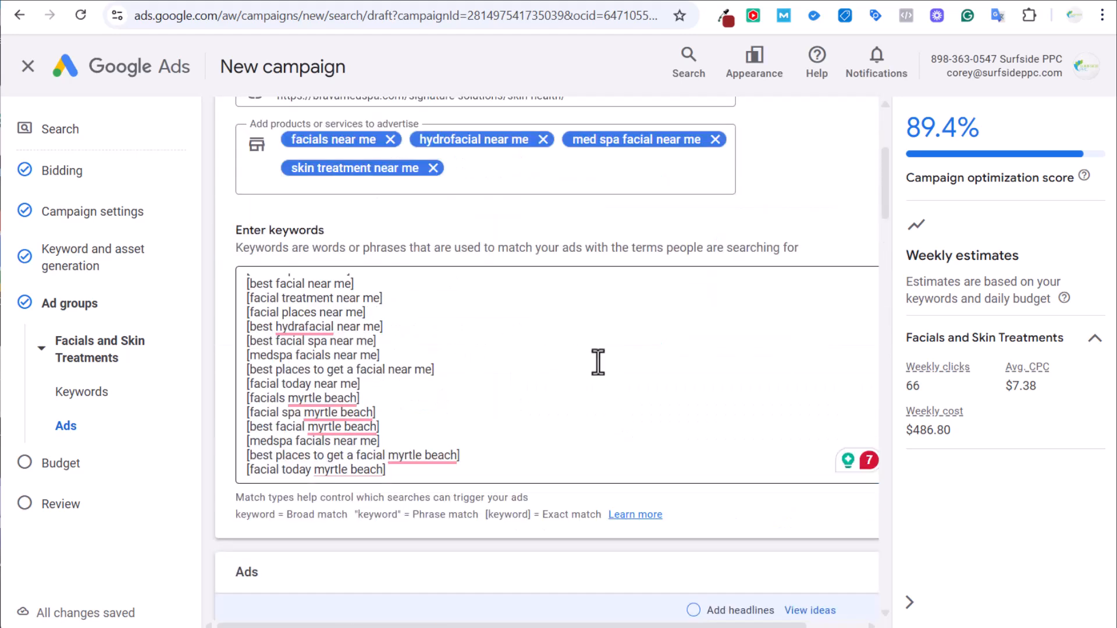
left_click_drag(591, 413, 289, 294)
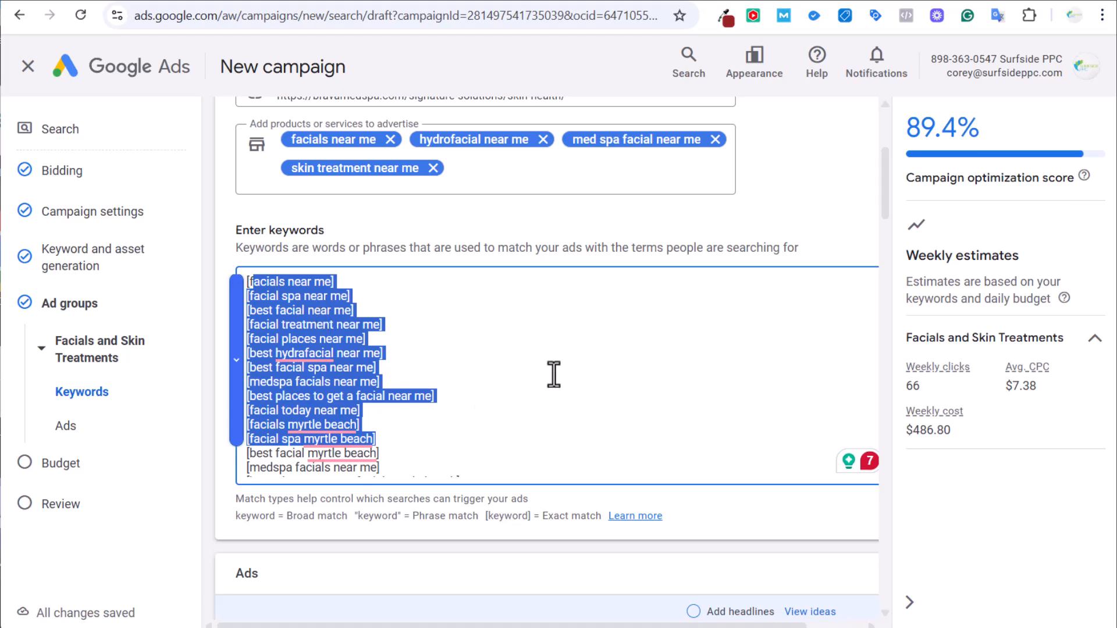
scroll(553, 374, "down", 1)
left_click(719, 355)
scroll(648, 317, "down", 3)
scroll(606, 449, "down", 10)
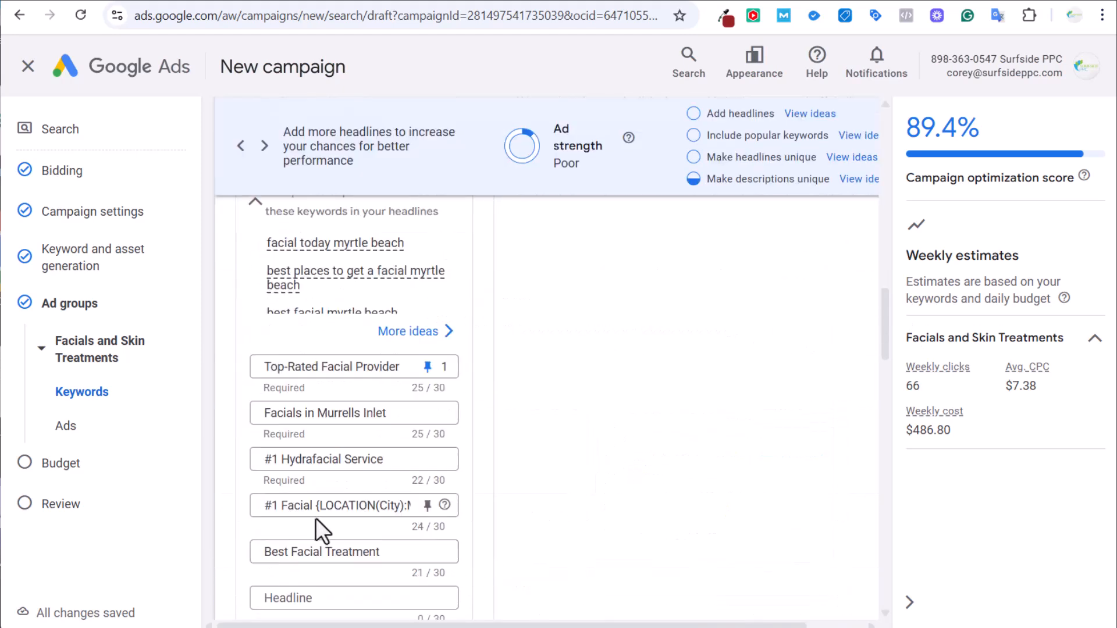
left_click_drag(317, 505, 486, 506)
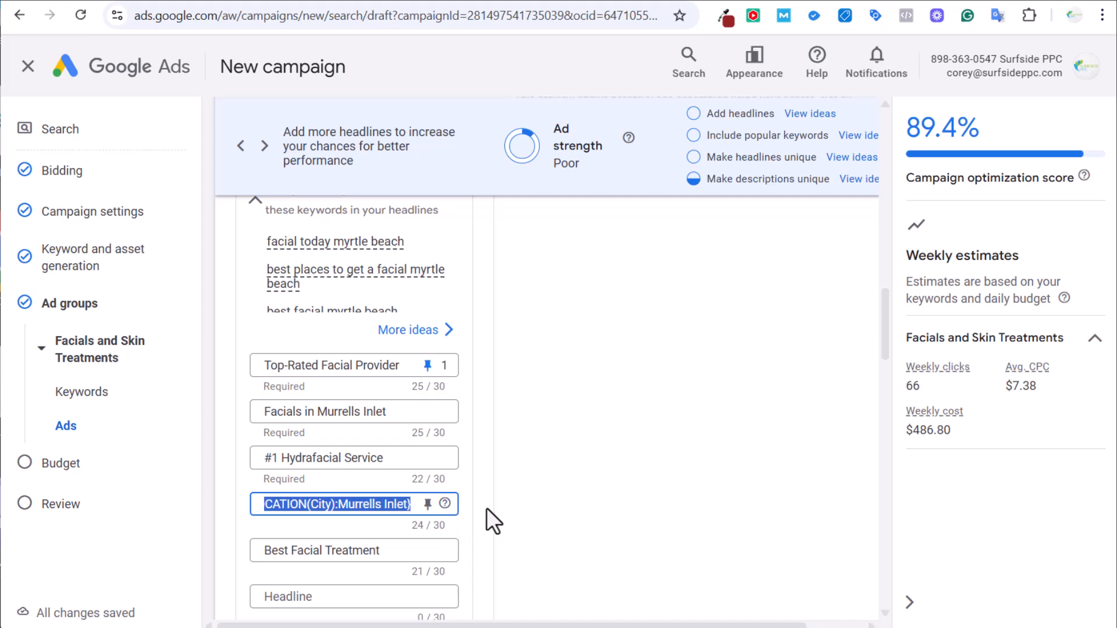
left_click(351, 506)
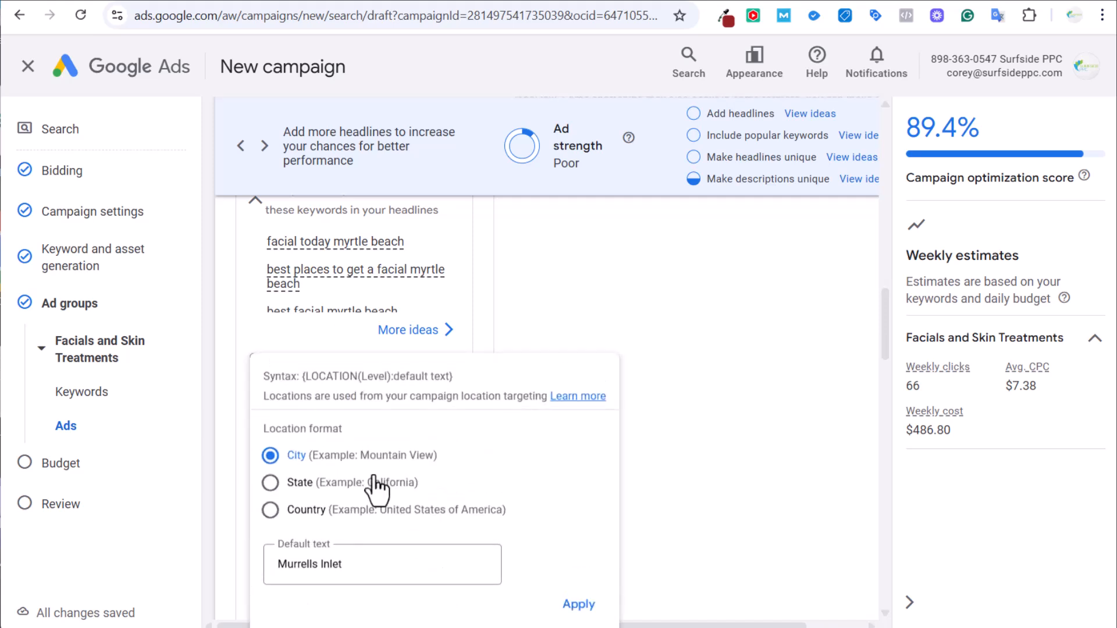
left_click(693, 499)
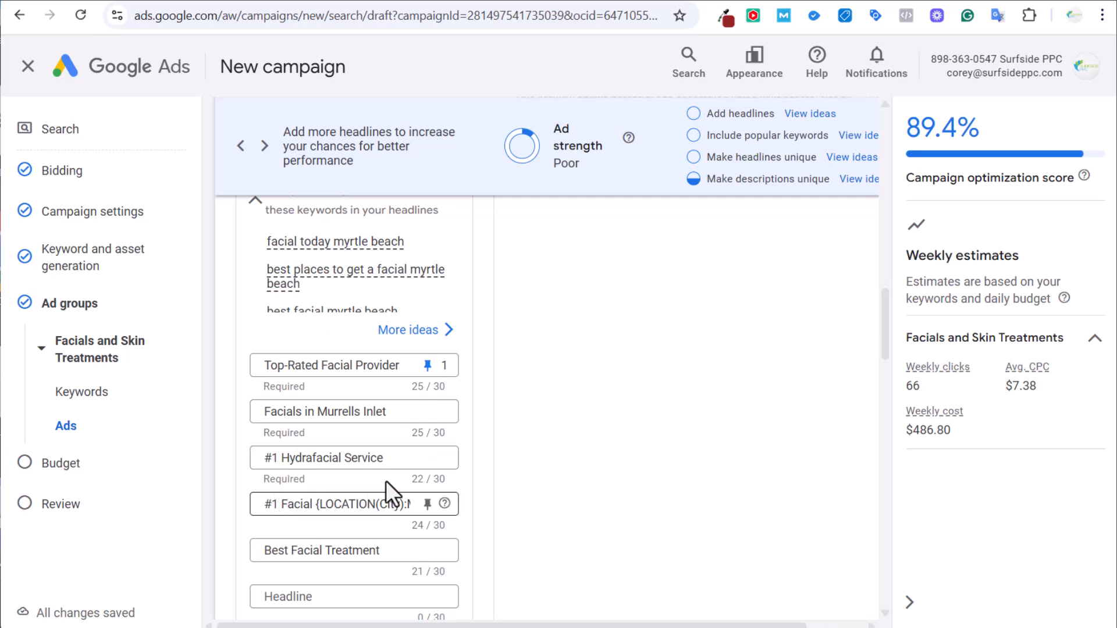
Turn the Best Facial Treatment headline into a keyword insertion with default text 'Best Facial Treatment'.
left_click_drag(381, 553, 218, 546)
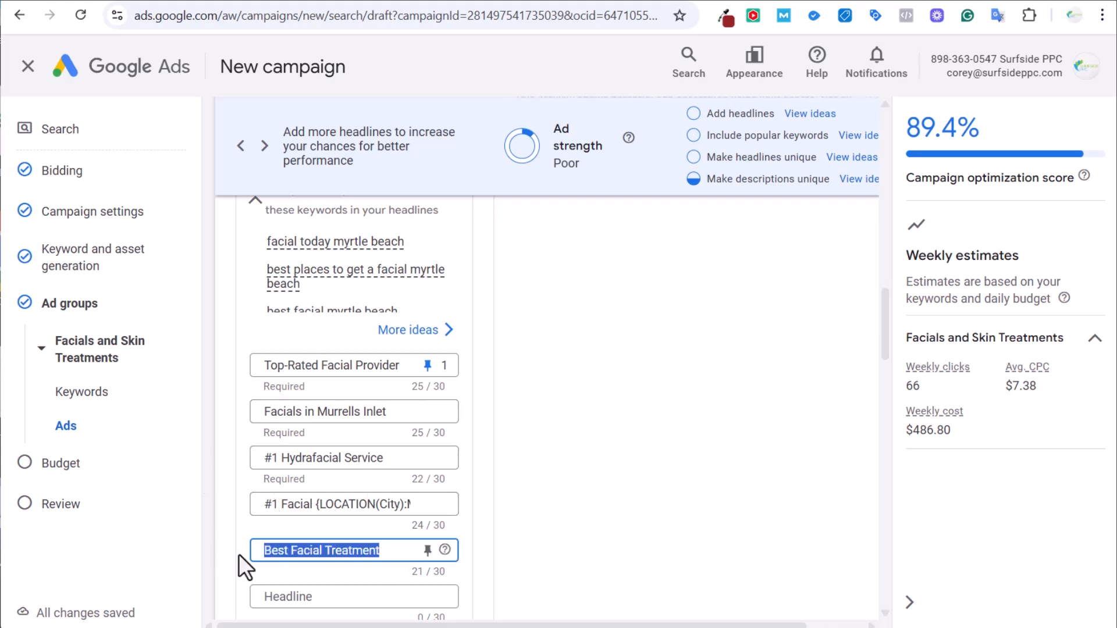
type("{")
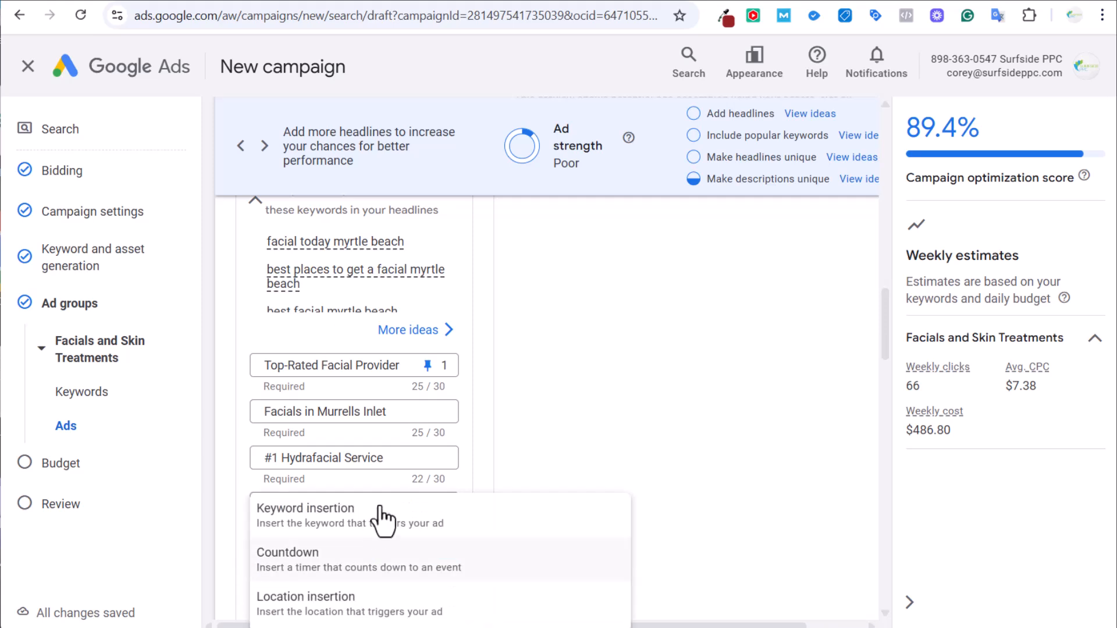
key("ctrl+z")
key("ctrl+c")
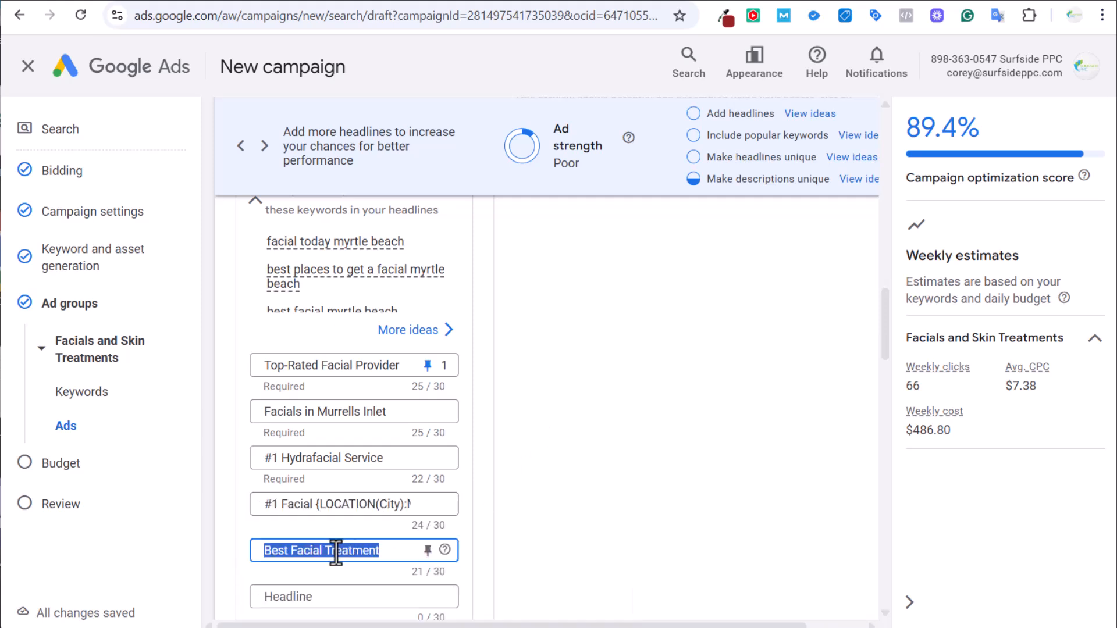
type("{")
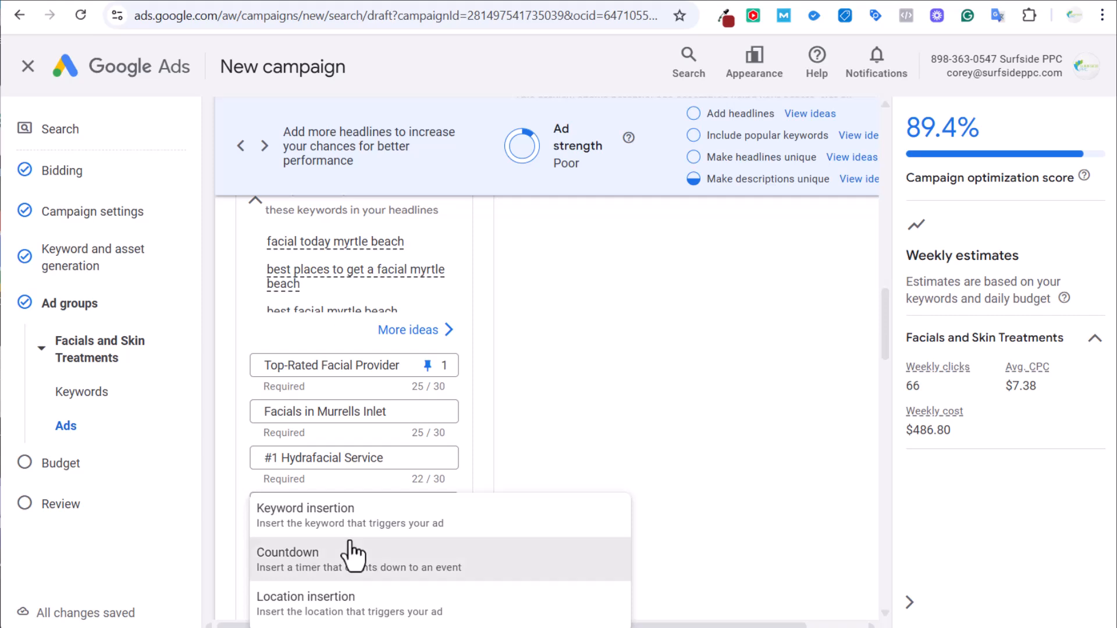
left_click(420, 553)
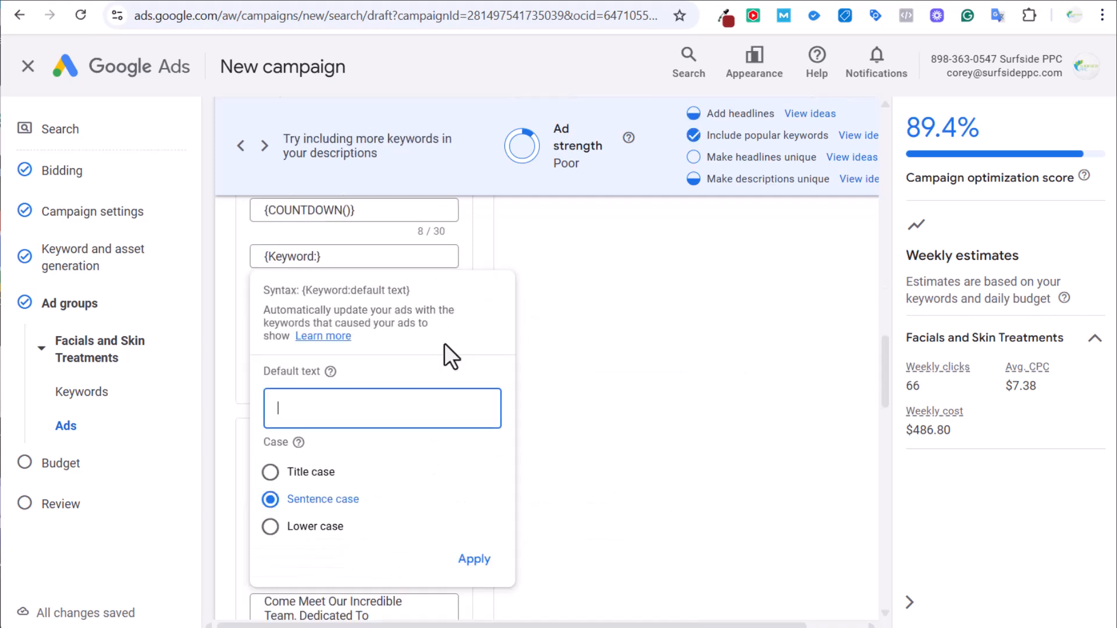
key("ctrl+v")
left_click(488, 560)
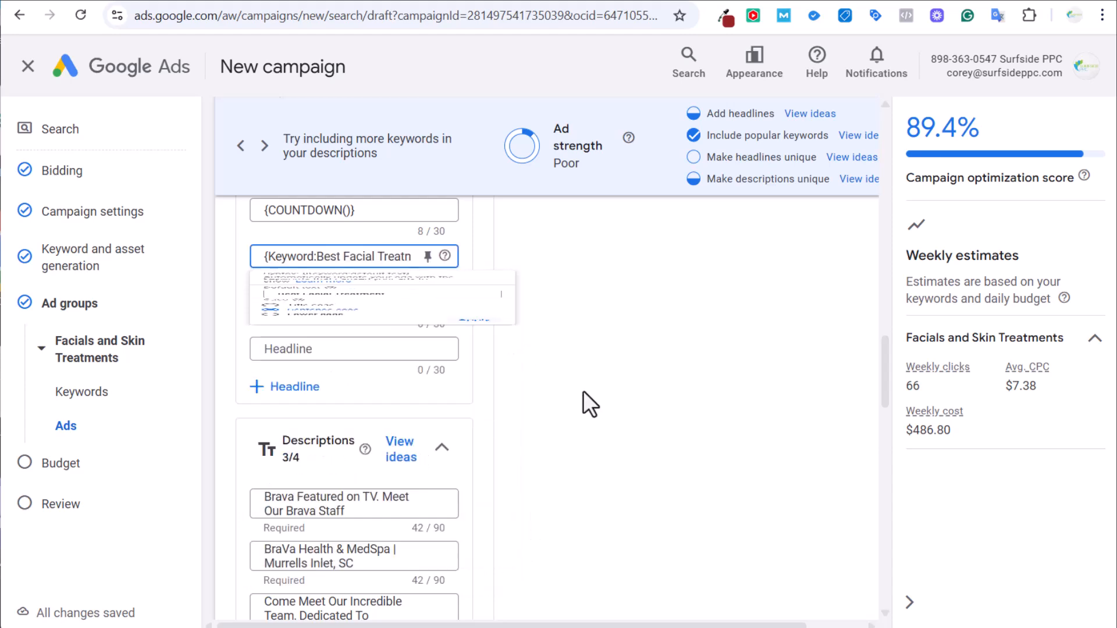
Select the 'facial spa myrtle beach' keyword in the keyword list.
scroll(583, 390, "up", 10)
scroll(497, 262, "up", 3)
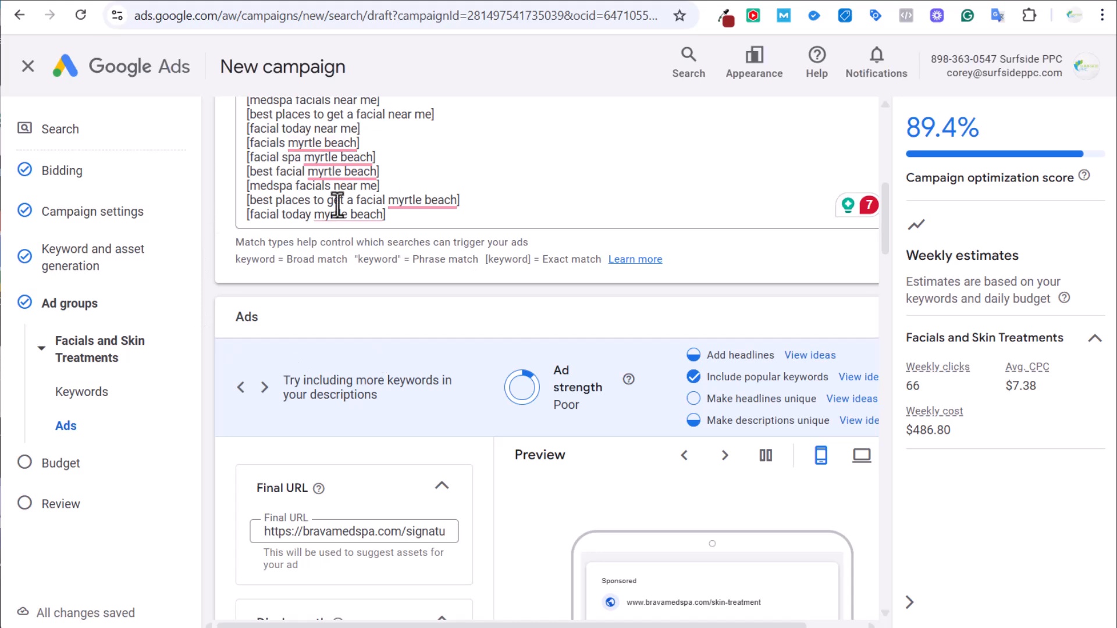
triple_click(277, 135)
left_click(349, 165)
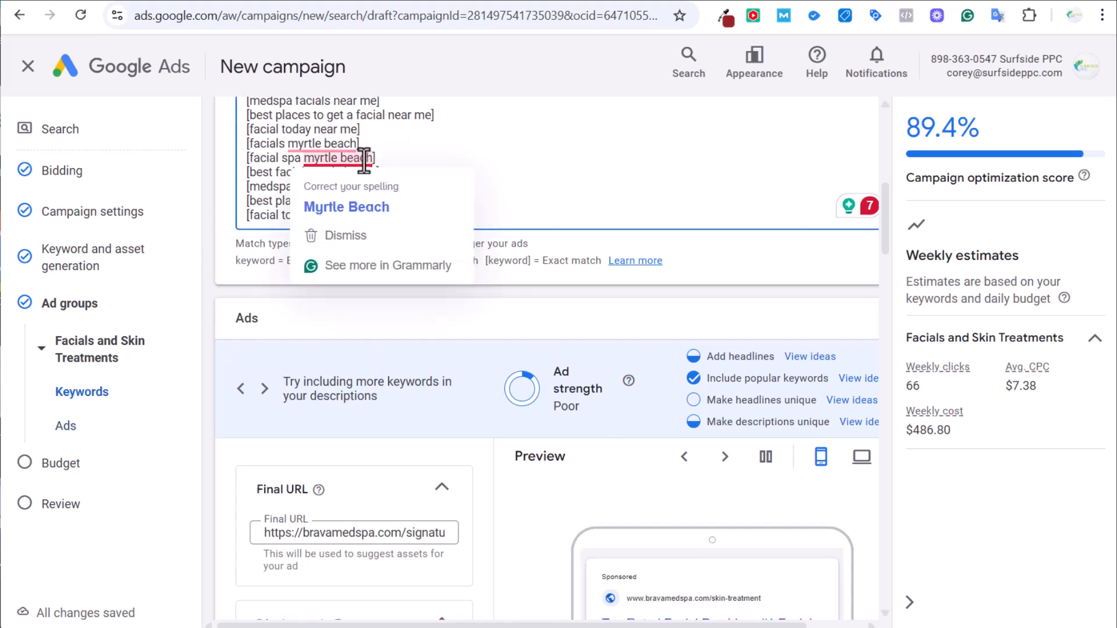
left_click_drag(364, 158, 252, 158)
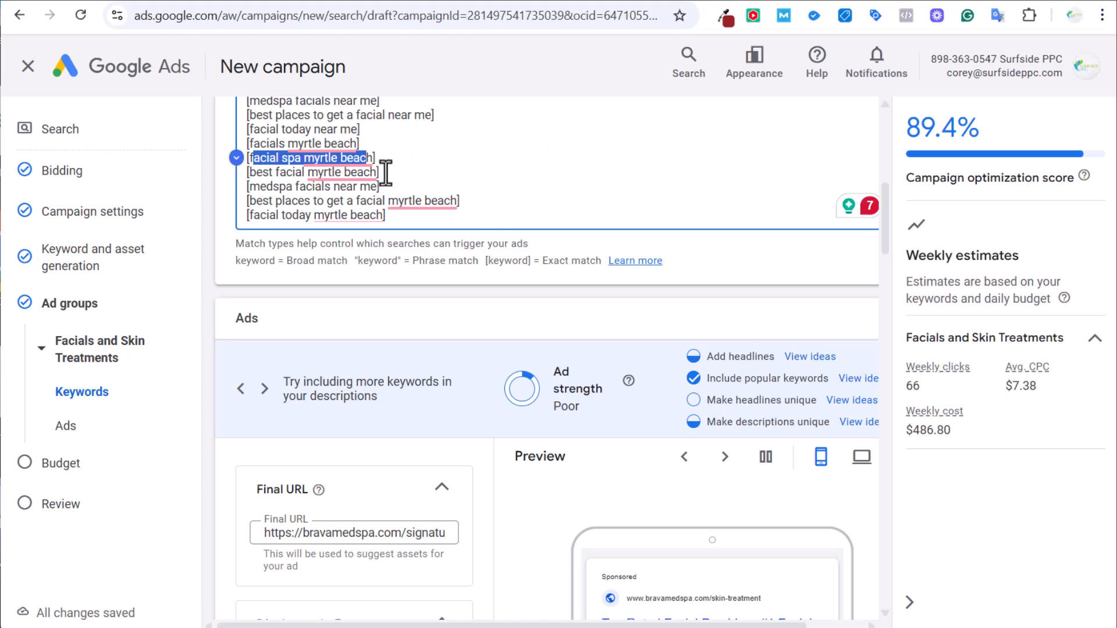
Delete the {COUNTDOWN()} headline's text.
scroll(579, 207, "down", 10)
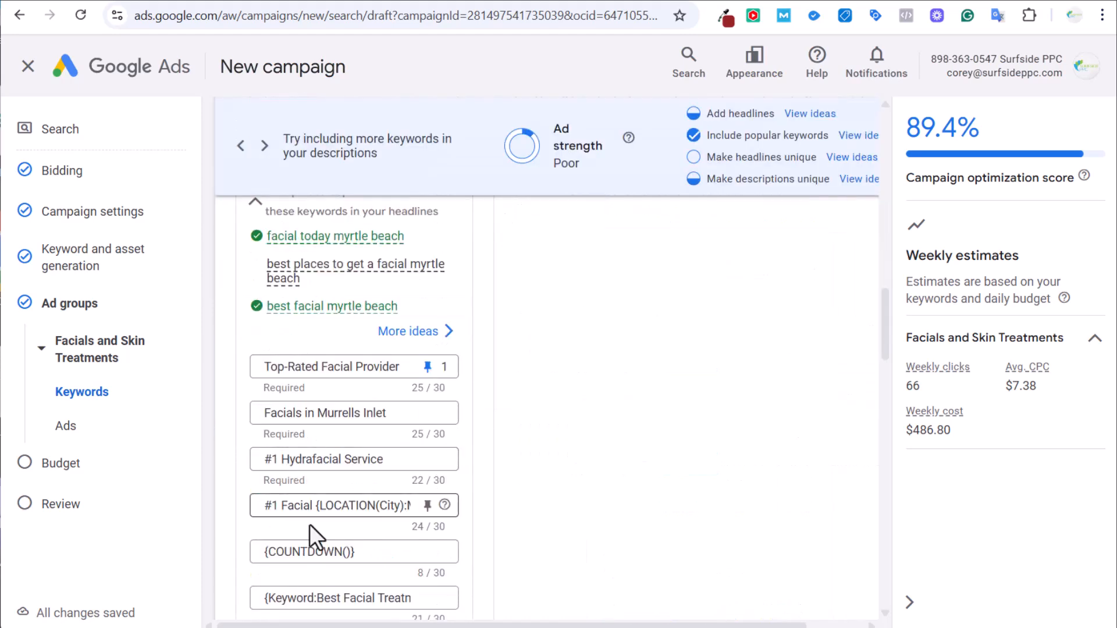
left_click_drag(358, 551, 174, 547)
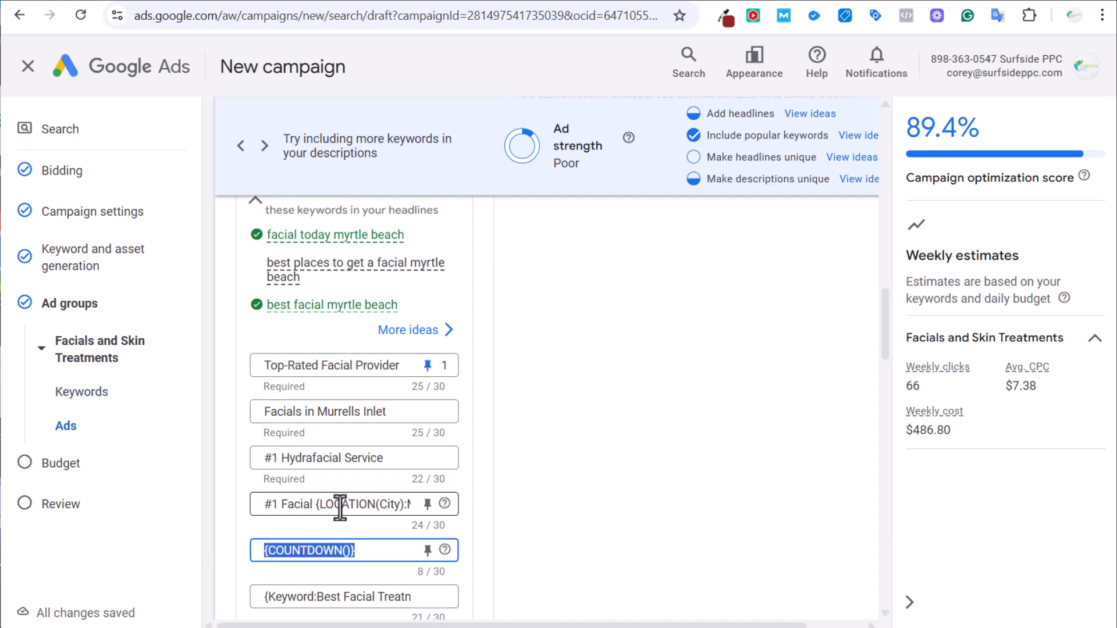
scroll(605, 501, "down", 4)
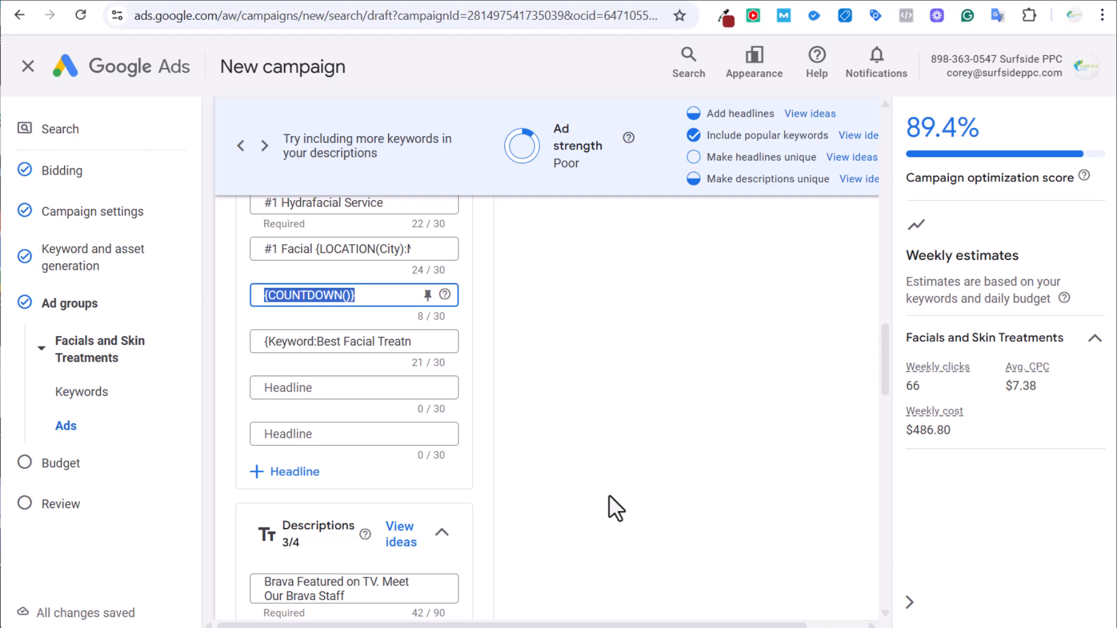
key("BackSpace")
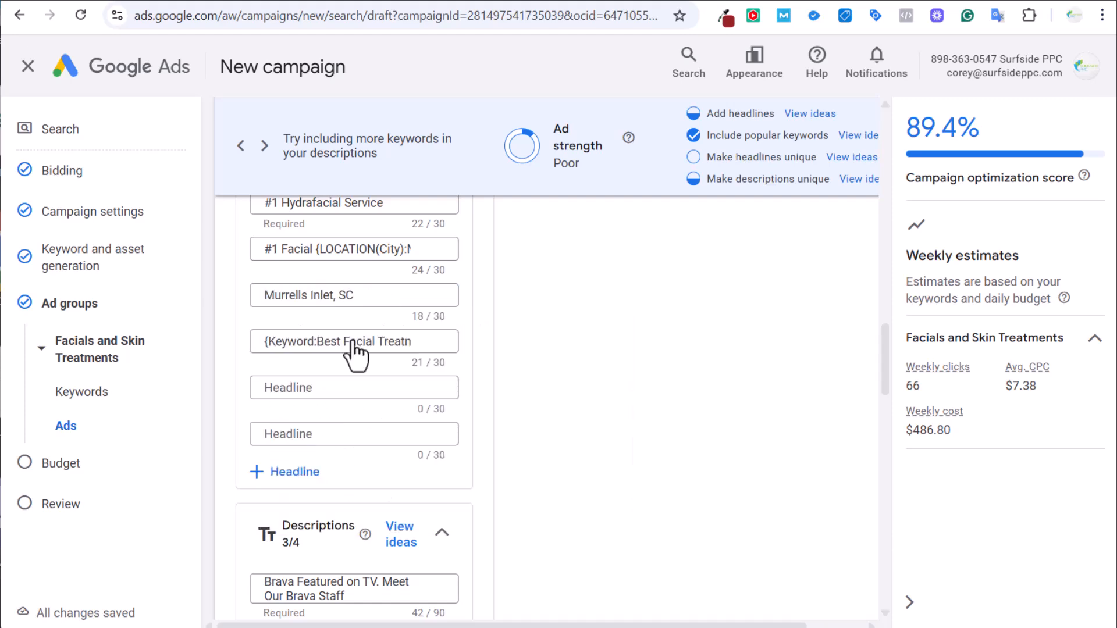
Pin Facials in Murrells Inlet, #1 Hydrafacial Service and the #1 Facial headline to position 1.
triple_click(352, 342)
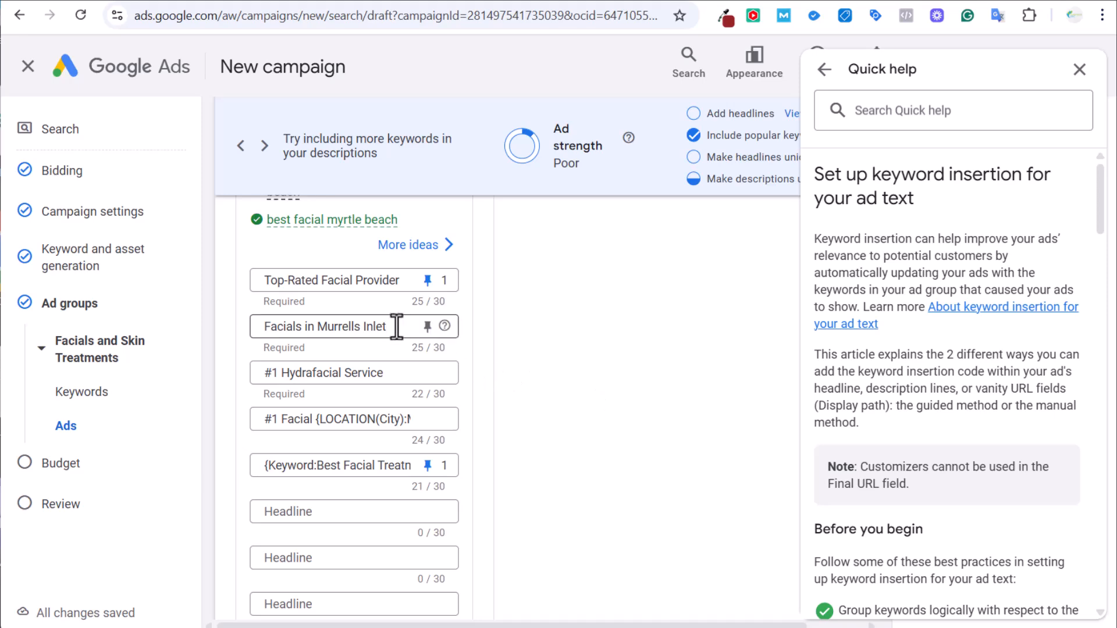
left_click(426, 327)
left_click(457, 410)
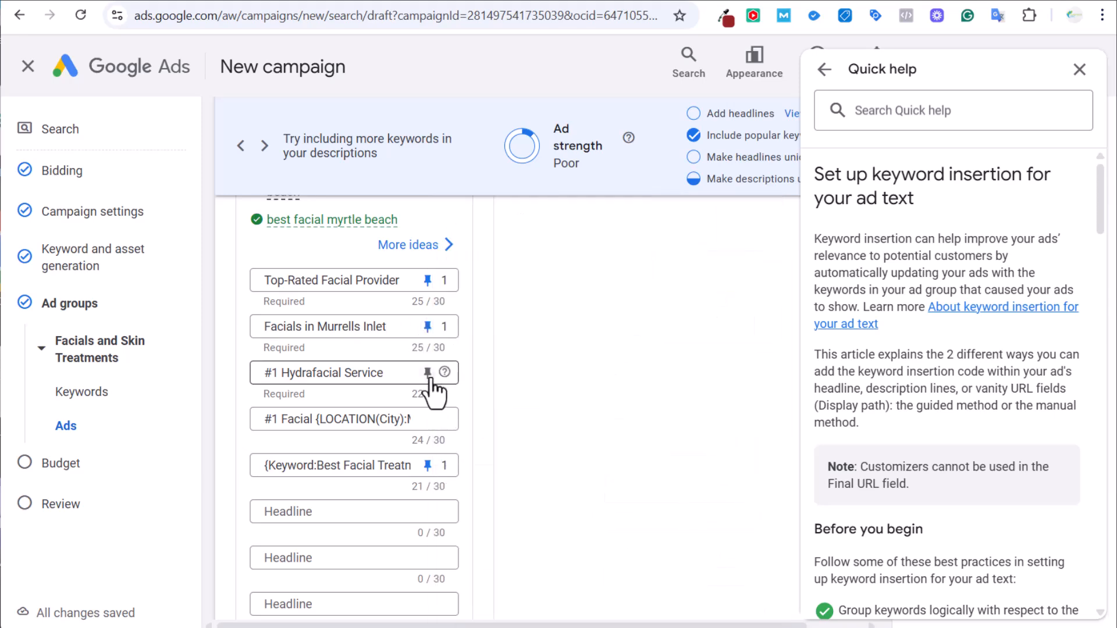
left_click(429, 372)
left_click(515, 273)
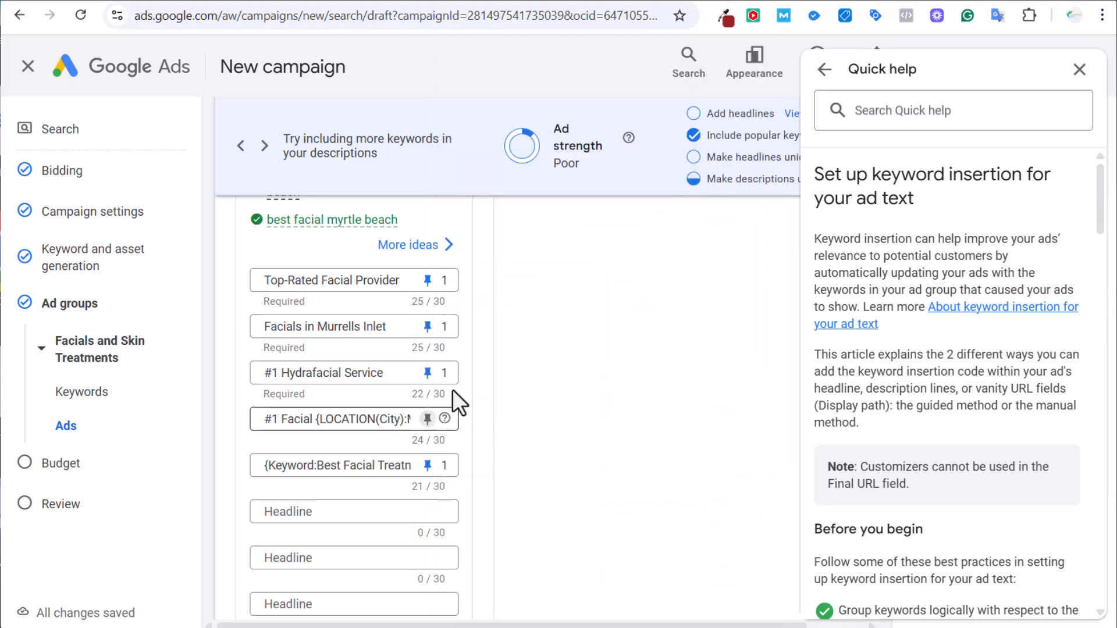
left_click(428, 419)
left_click(501, 265)
scroll(583, 377, "down", 3)
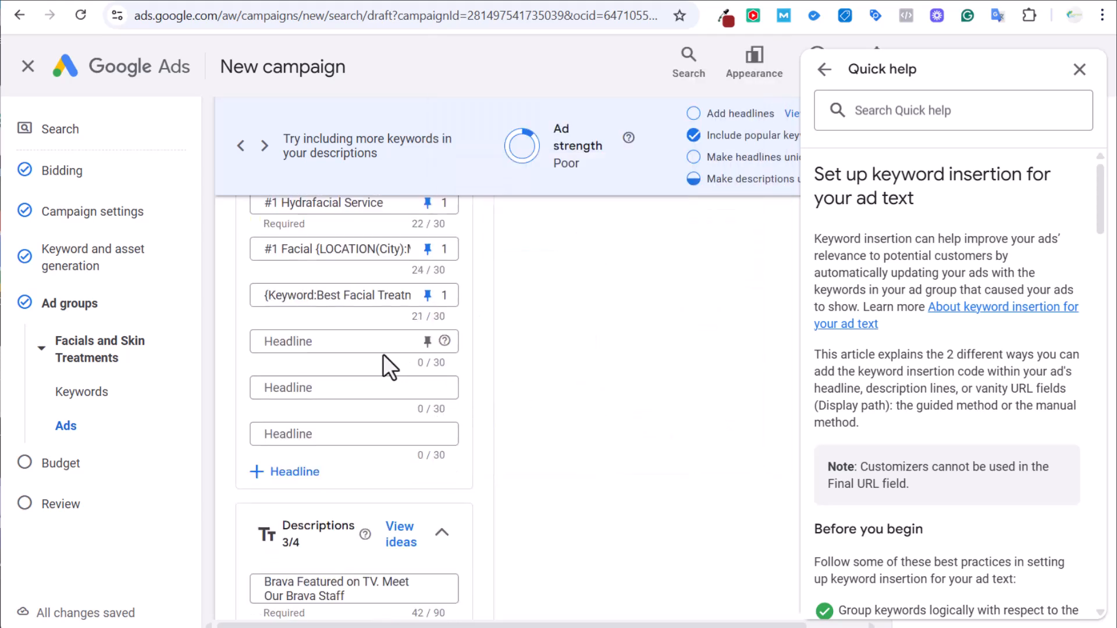
Add headlines 'Call Us Today' and 'Book Your Appointment', both pinned to position 2.
left_click(355, 344)
type("C")
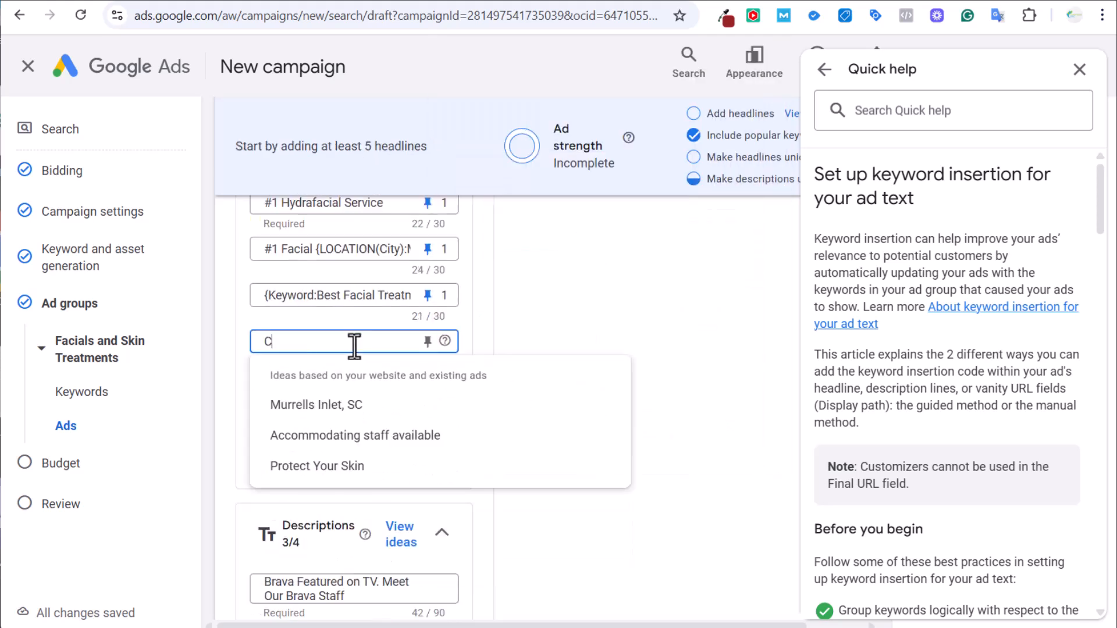
type("all Us Today")
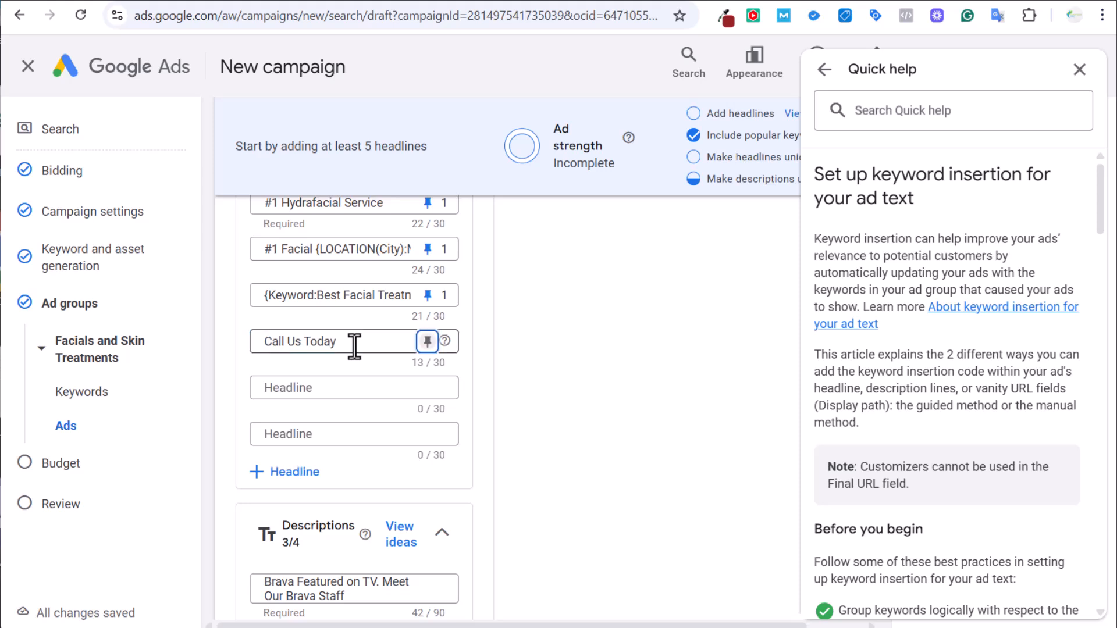
key("Tab")
type("Book")
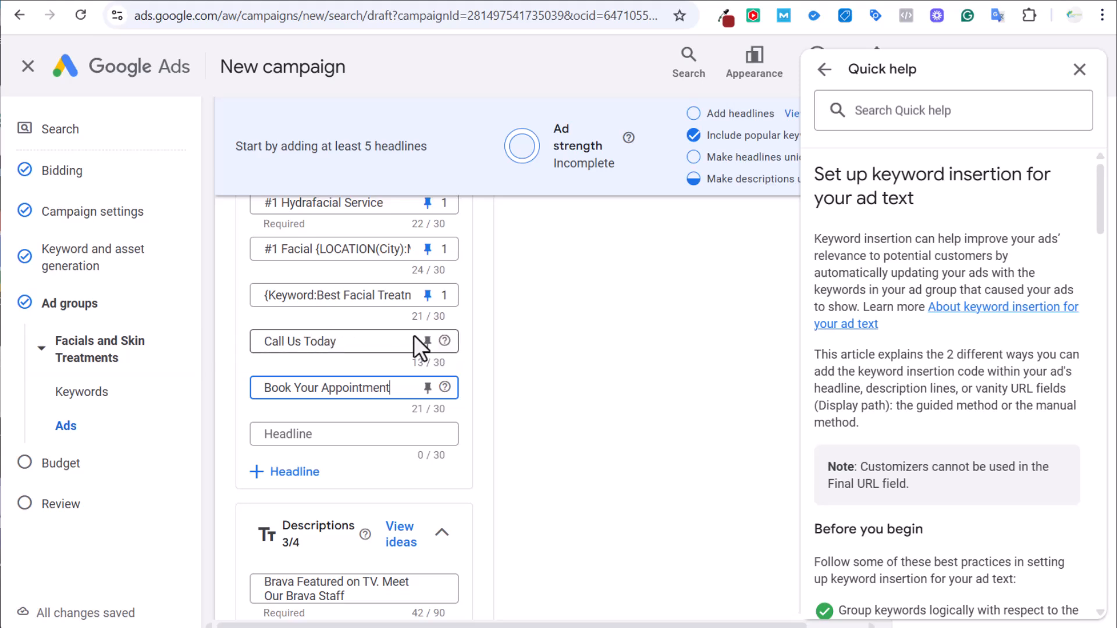
left_click(427, 343)
left_click(427, 343)
left_click(501, 326)
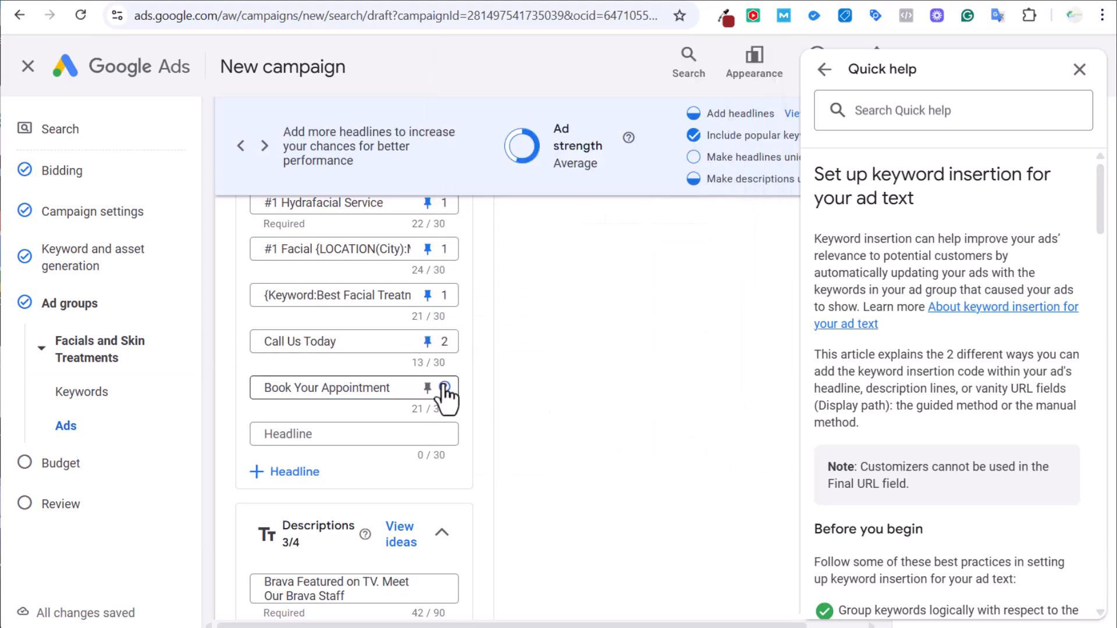
left_click(428, 388)
left_click(456, 316)
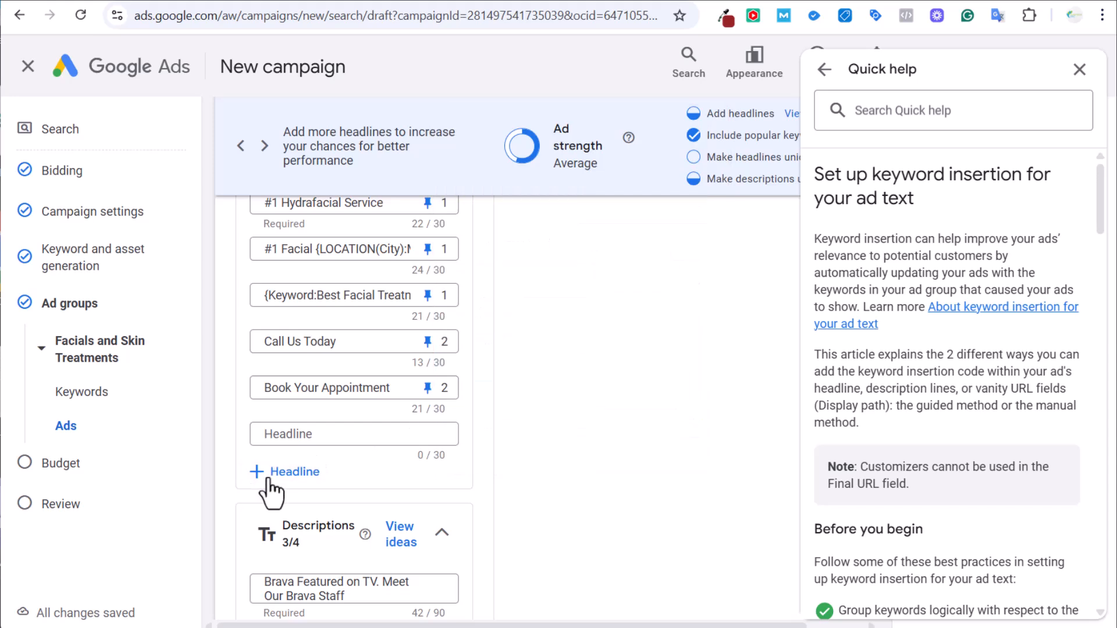
Add headlines BraVa Health & MedSpa, Murrells Inlet, SC and Protect Your Skin from the suggestions.
left_click(285, 472)
left_click(320, 441)
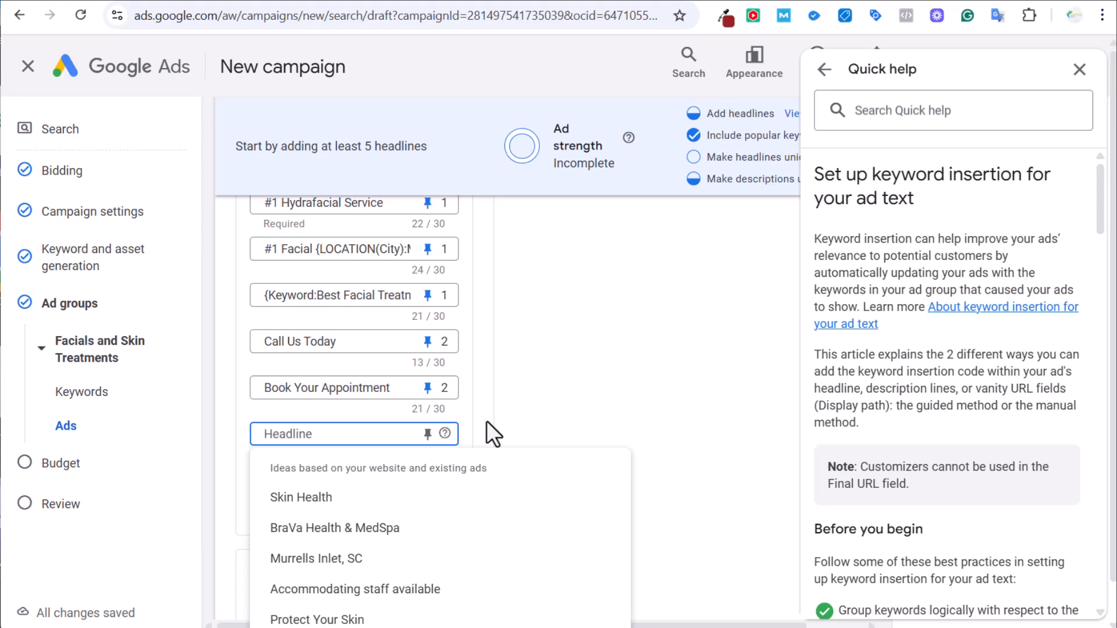
left_click(370, 529)
left_click(331, 487)
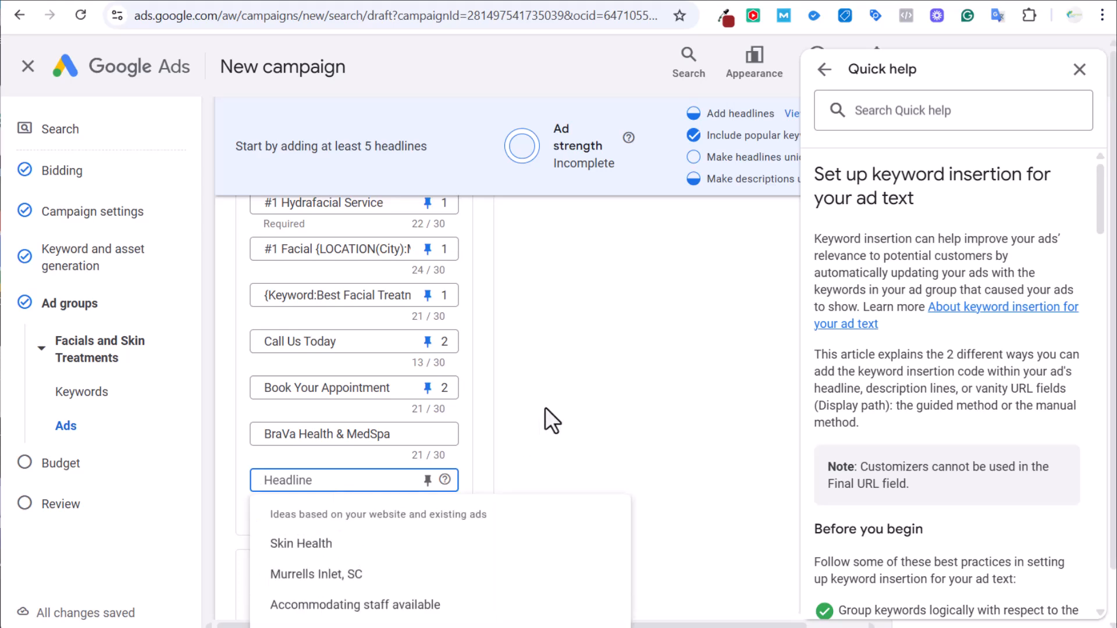
scroll(546, 407, "down", 1)
left_click(326, 493)
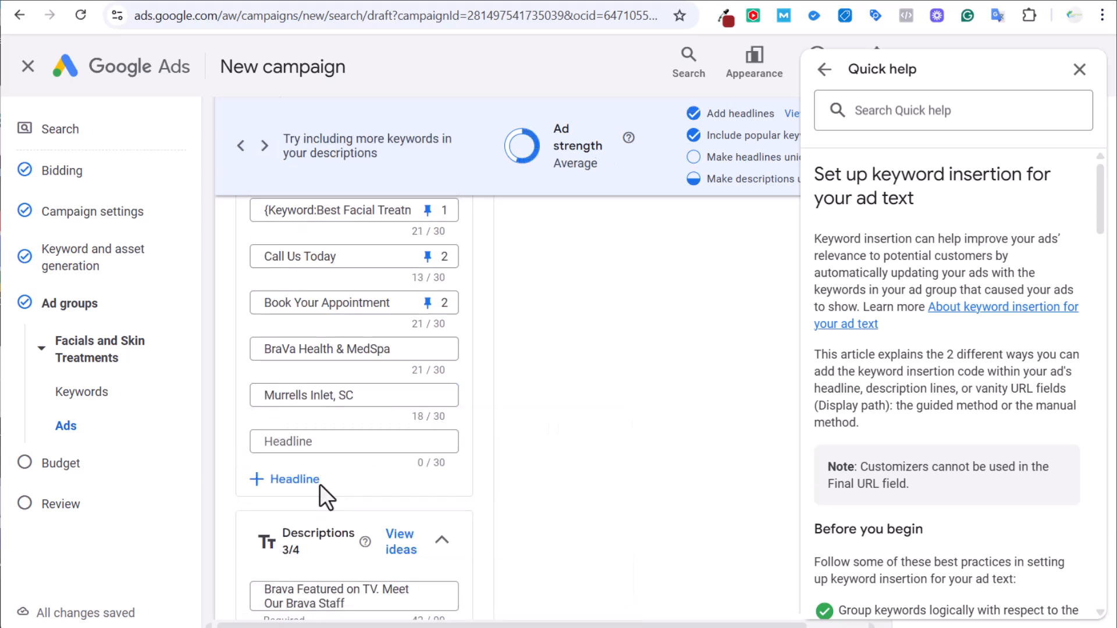
left_click(326, 442)
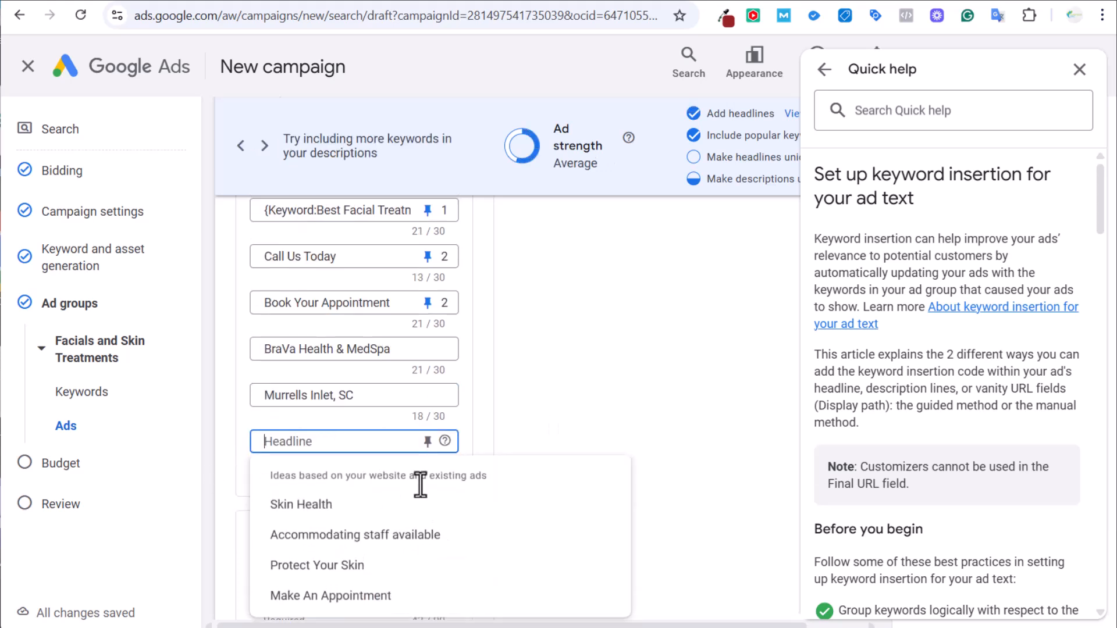
left_click(333, 566)
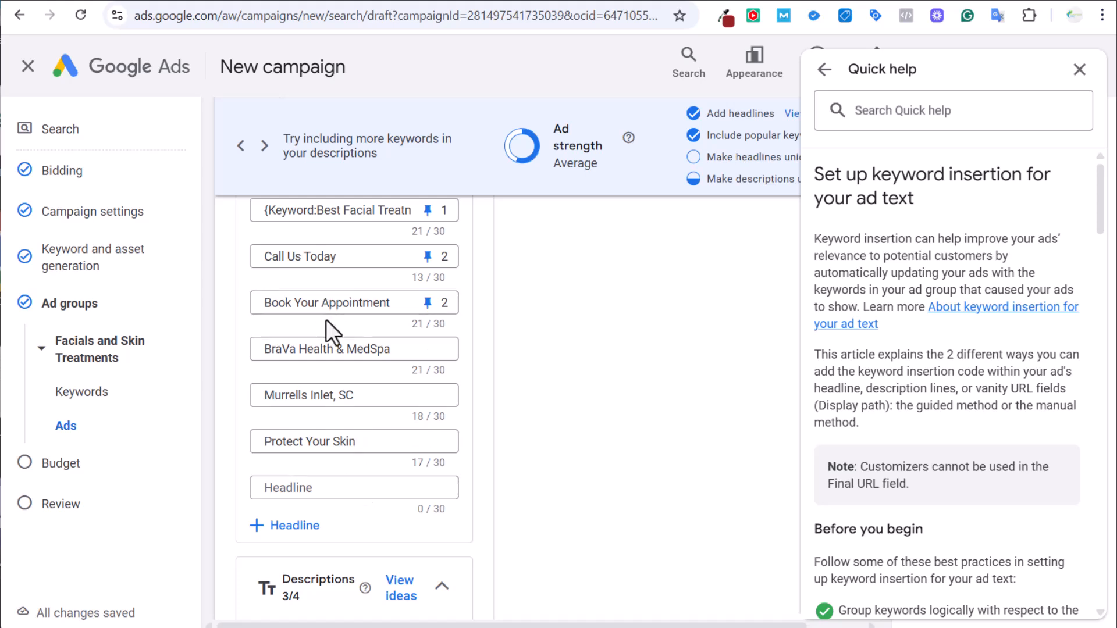
Pin BraVa Health & MedSpa, Murrells Inlet, SC and Protect Your Skin to position 3.
left_click(430, 351)
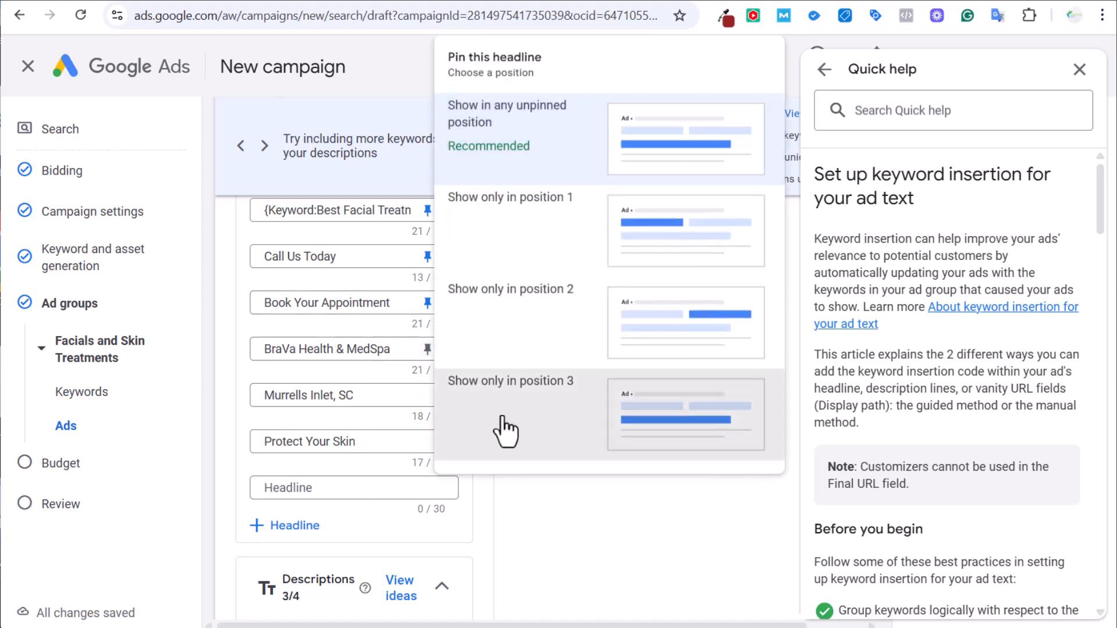
left_click(502, 420)
left_click(428, 396)
left_click(507, 438)
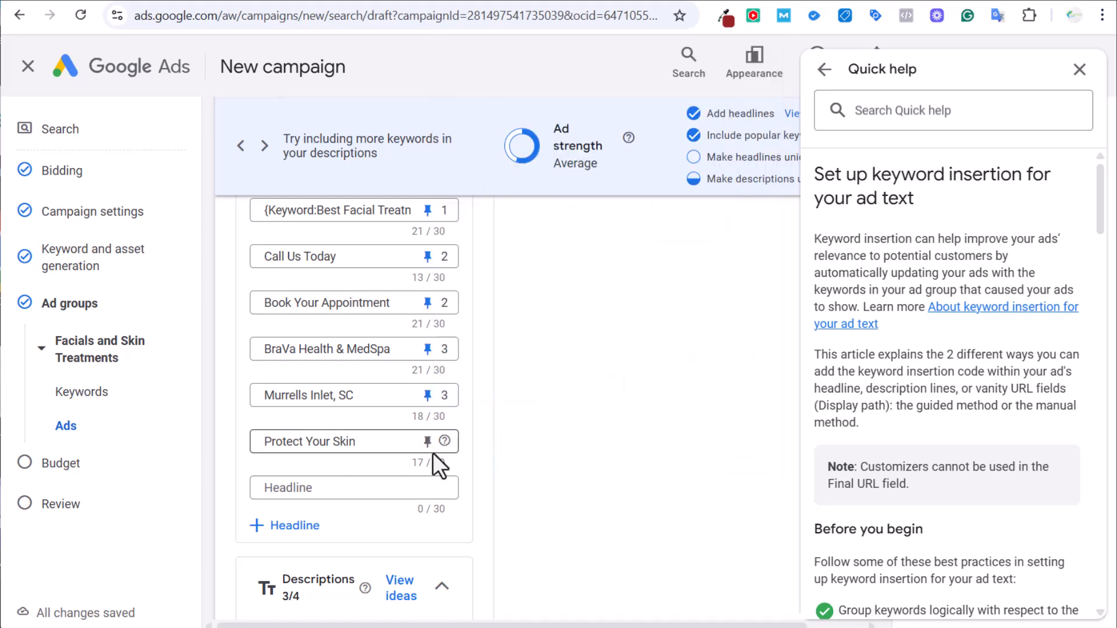
left_click(428, 441)
left_click(506, 448)
left_click(427, 487)
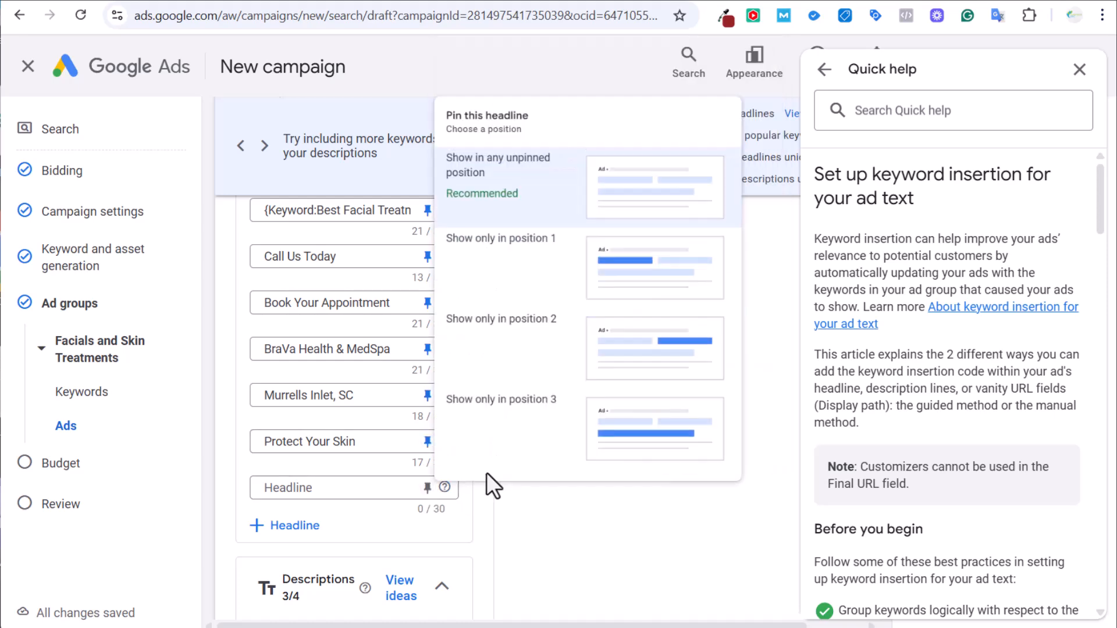
left_click(508, 462)
scroll(645, 433, "up", 8)
scroll(643, 431, "down", 4)
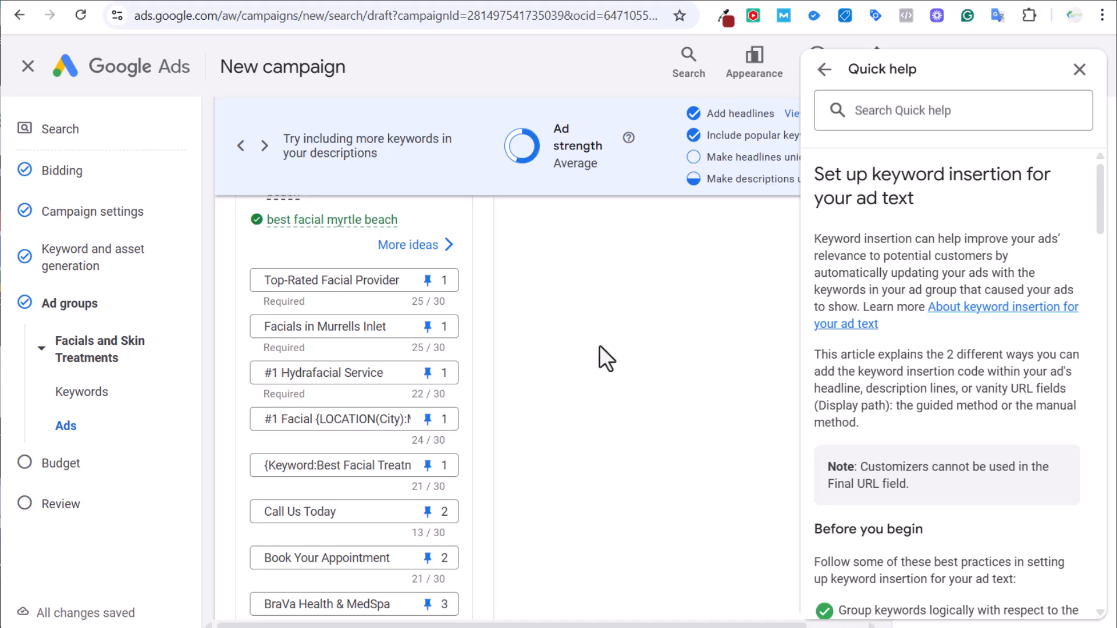
scroll(591, 347, "down", 1)
Write the fourth description 'Top-Rated Med Spa. Best Facial Provider Murrells Inlet. Call Today To Book An Appointment' (90/90).
scroll(595, 332, "down", 2)
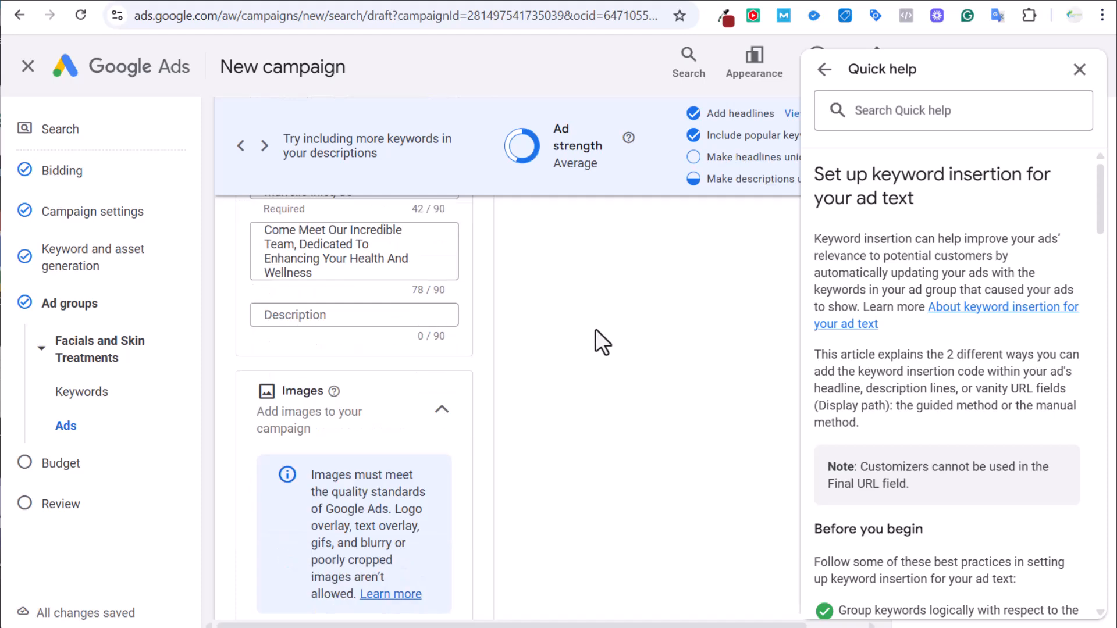
scroll(597, 335, "up", 2)
left_click(311, 483)
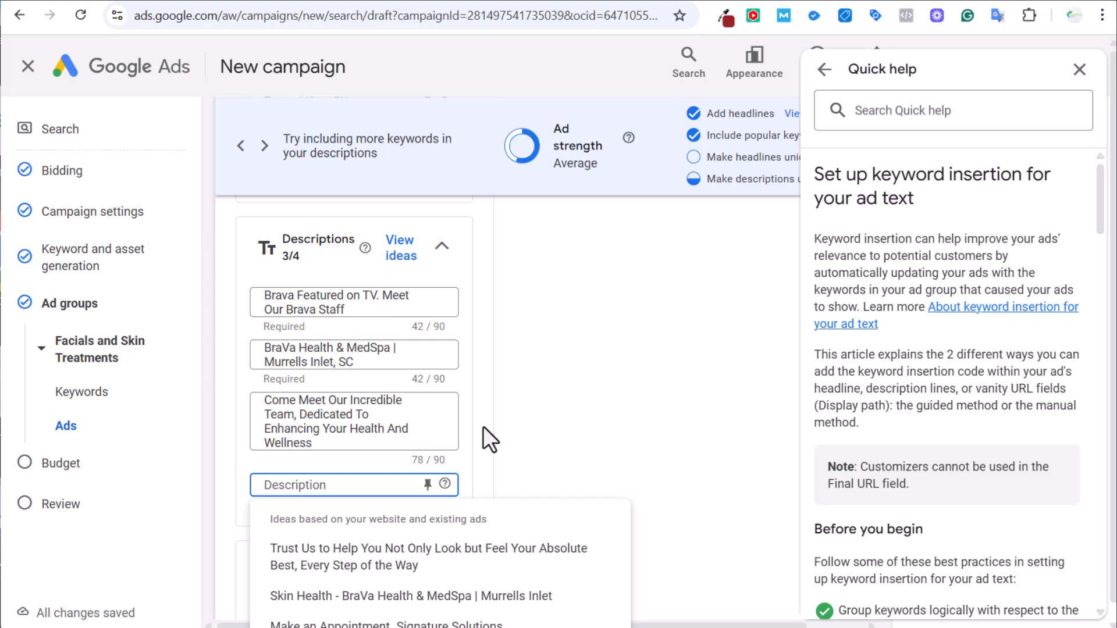
type("Top-R")
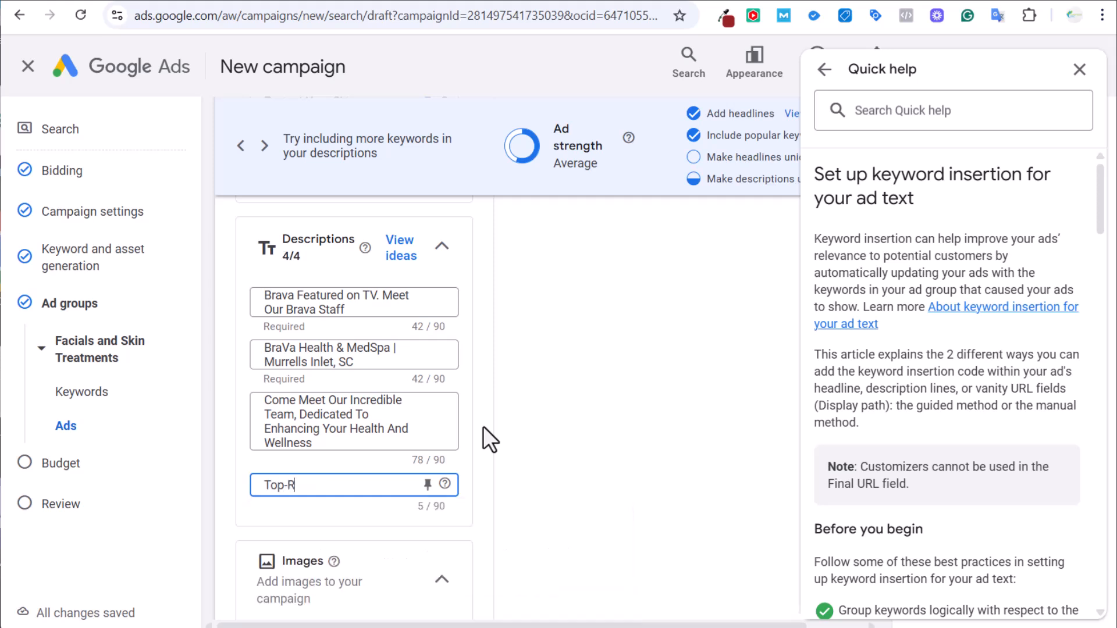
type("ated Med Spa. ")
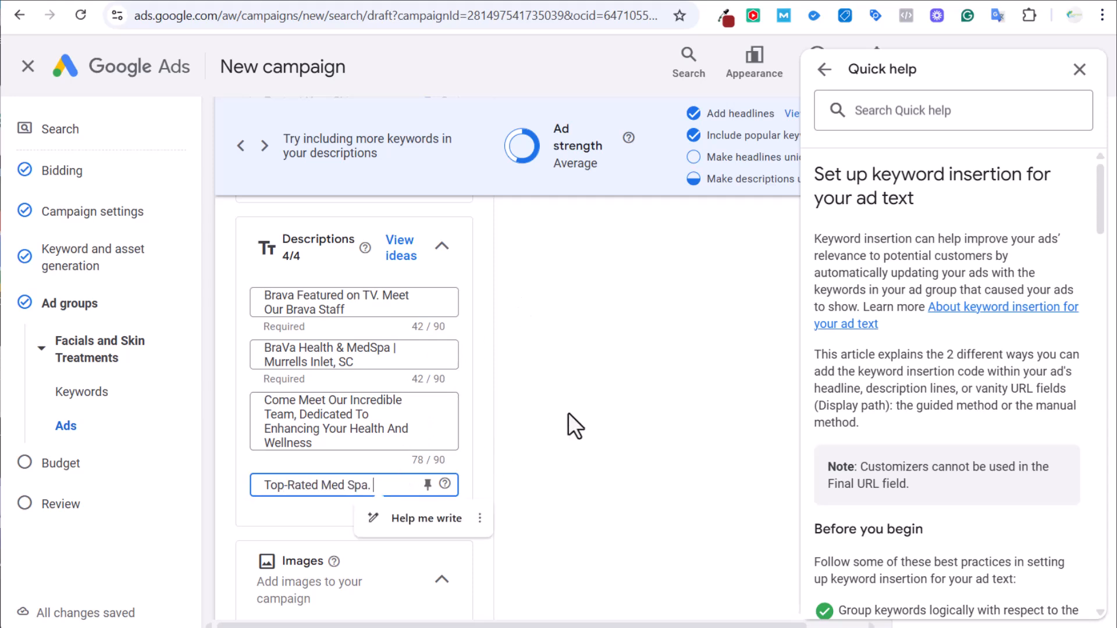
type("Best Facial Provi")
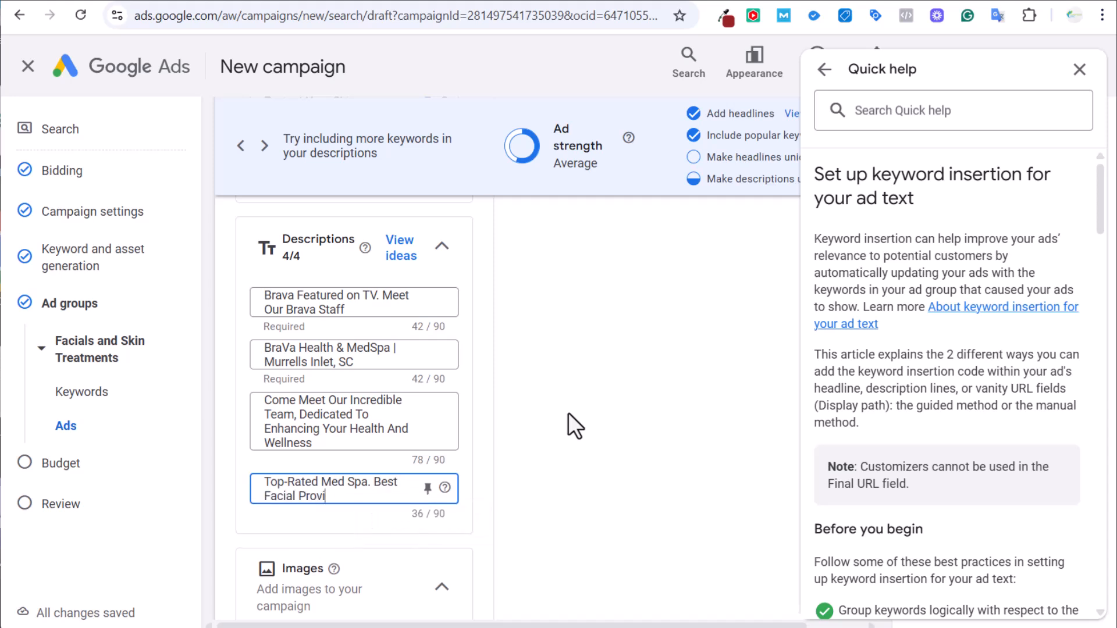
type("der Mr")
key("BackSpace")
type("urrells Inlet.")
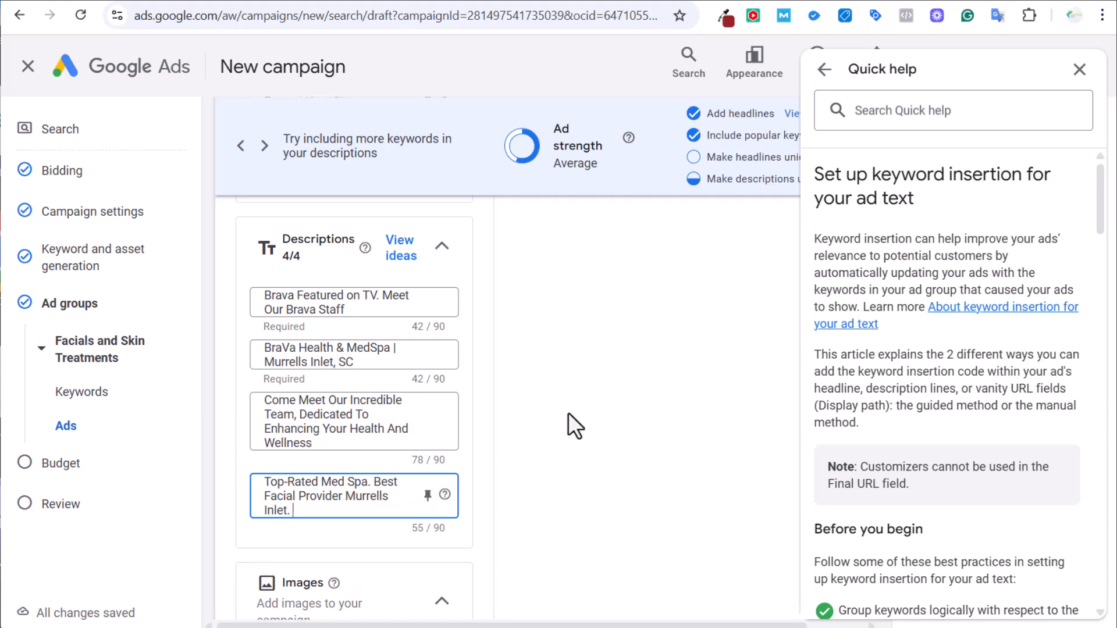
type(" Call Today To Boo")
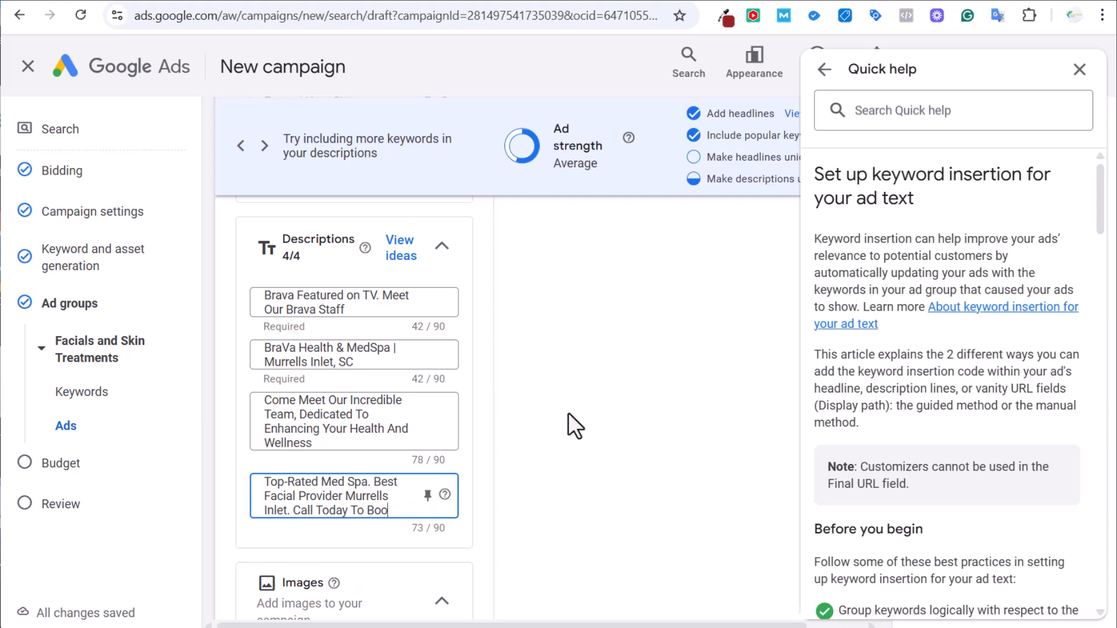
type("k An Appointment!")
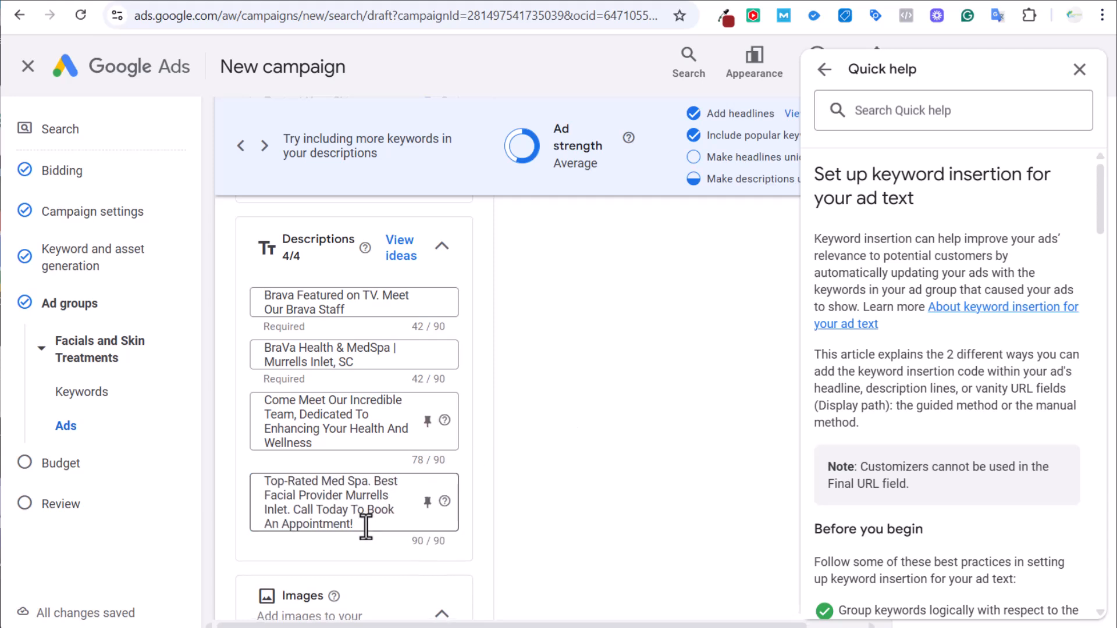
left_click_drag(367, 525, 230, 481)
left_click(315, 422)
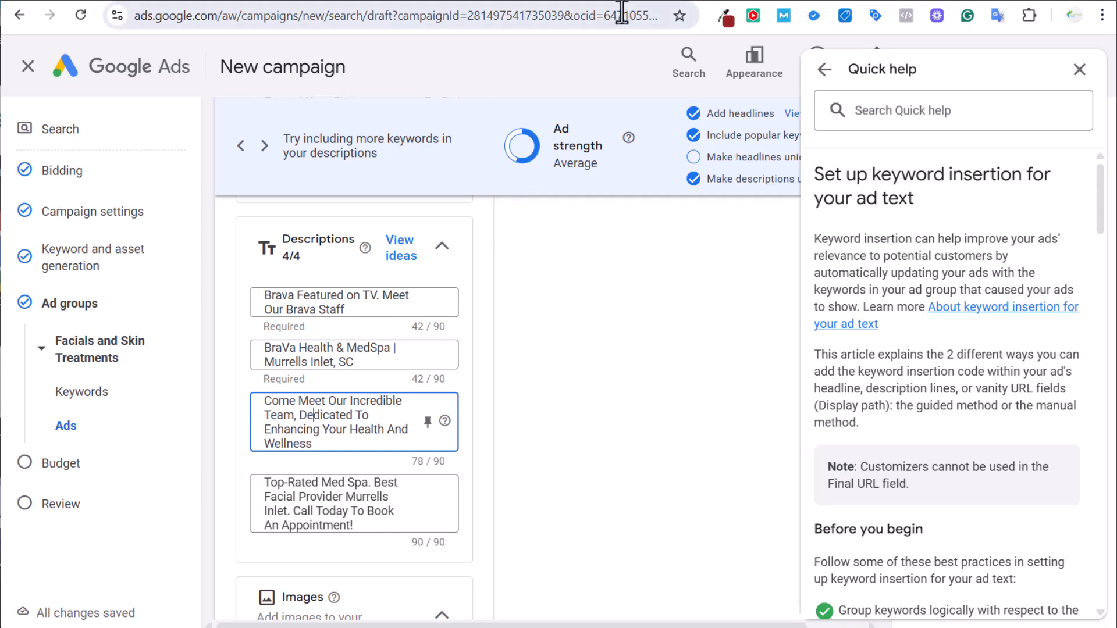
Copy the 'Experience advanced skincare…' description line from the Claude chat's suggested description lines.
left_click(647, 1)
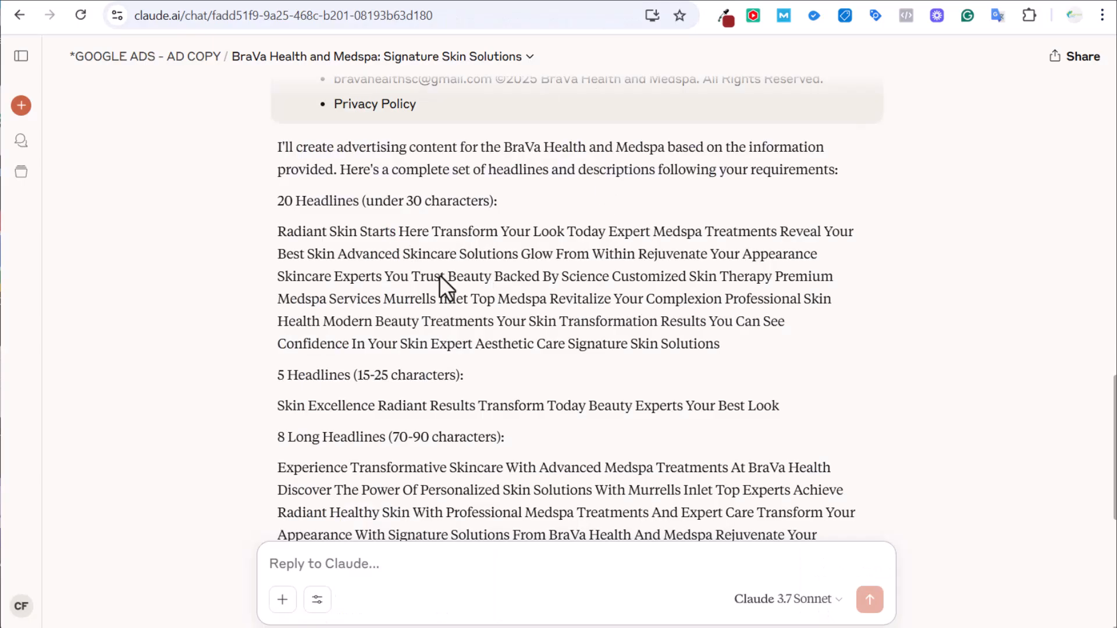
scroll(579, 338, "down", 4)
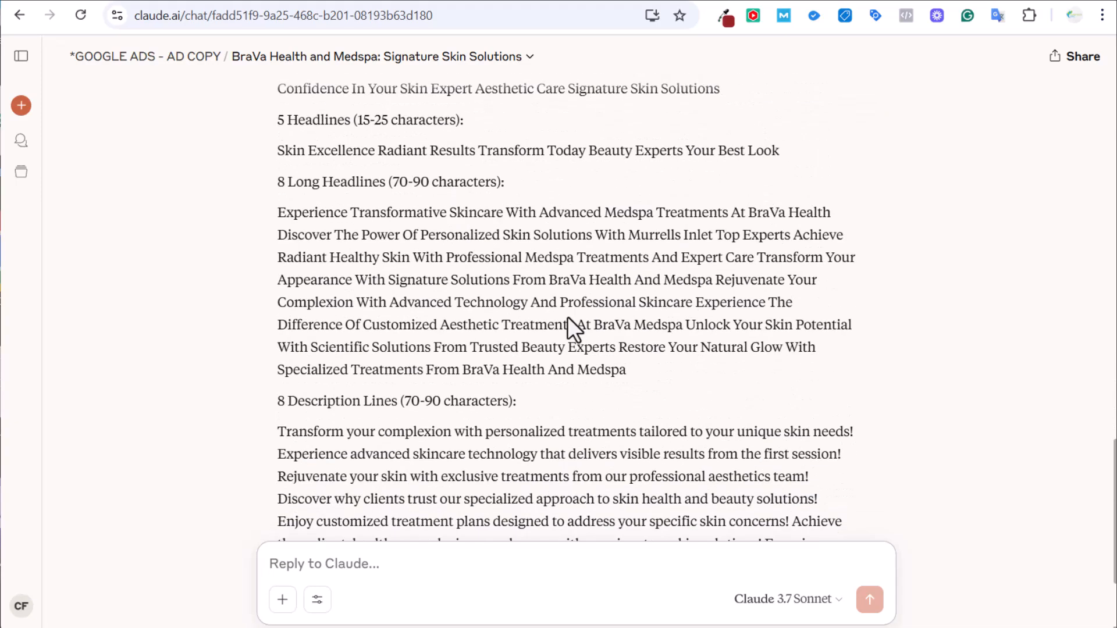
scroll(452, 305, "down", 3)
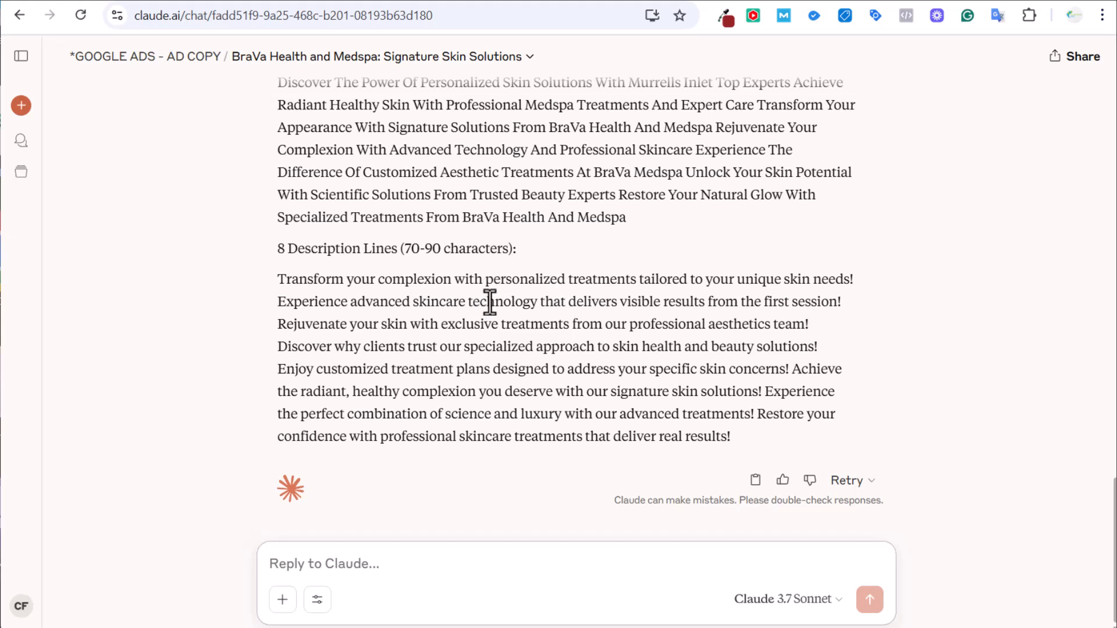
left_click_drag(269, 311, 854, 309)
key("ctrl+c")
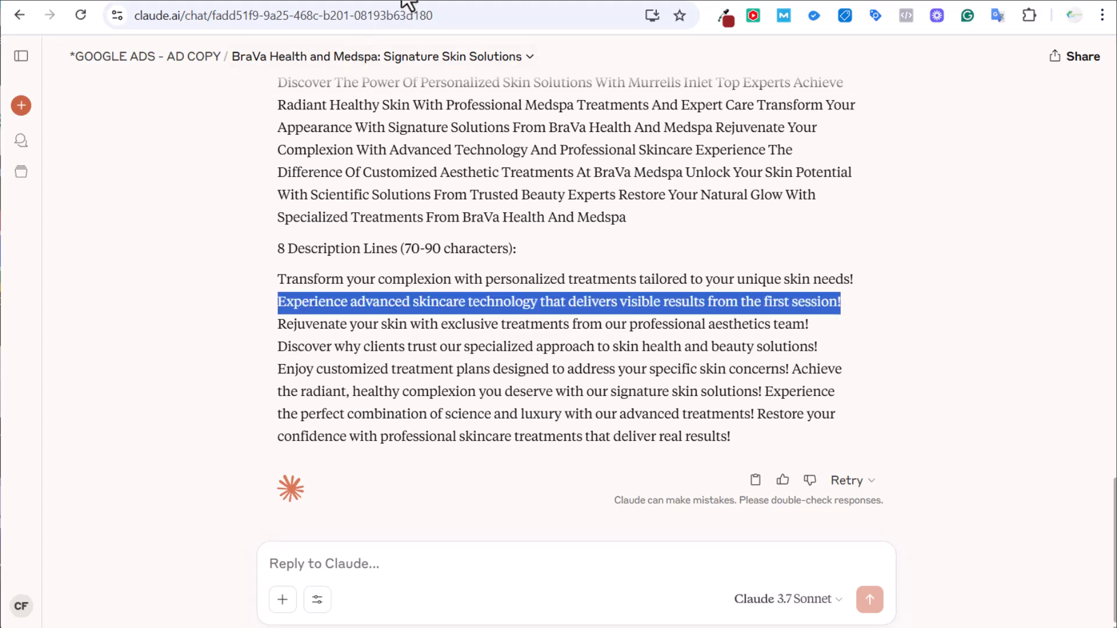
left_click(236, 1)
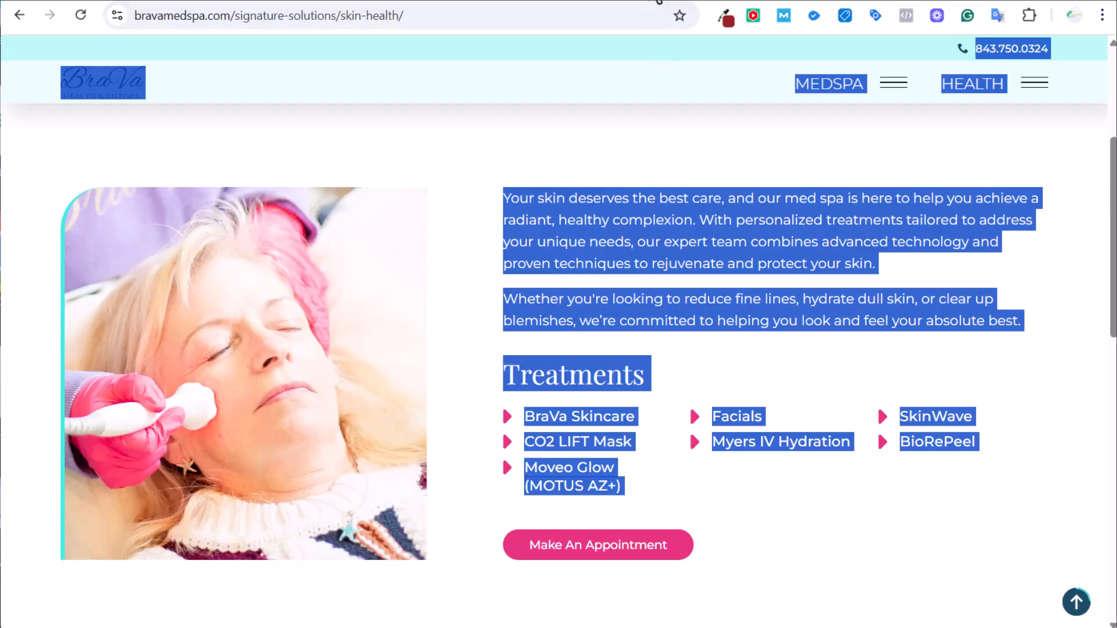
left_click(655, 2)
Replace description 2 with the advanced skincare line, deleting 'visible' to fit under 90 characters.
left_click(124, 2)
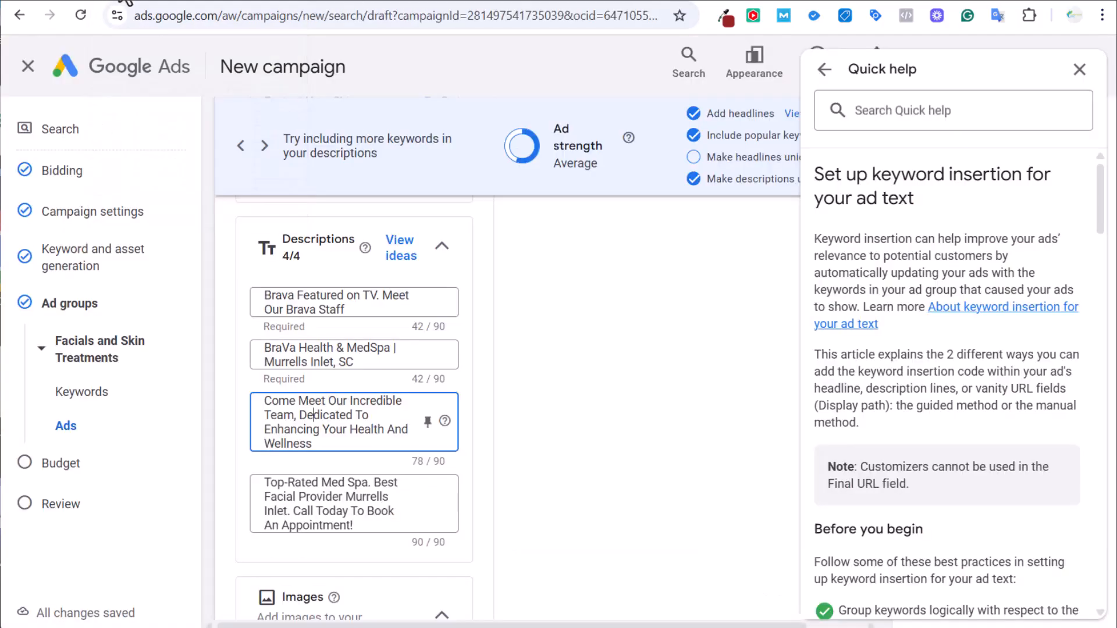
triple_click(321, 347)
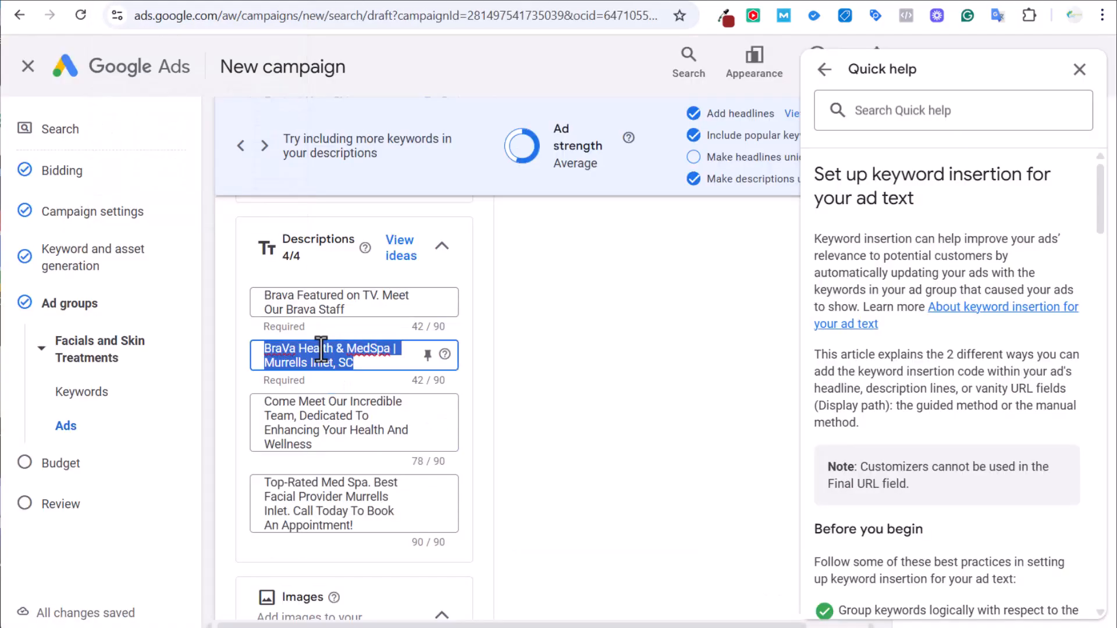
key("ctrl+v")
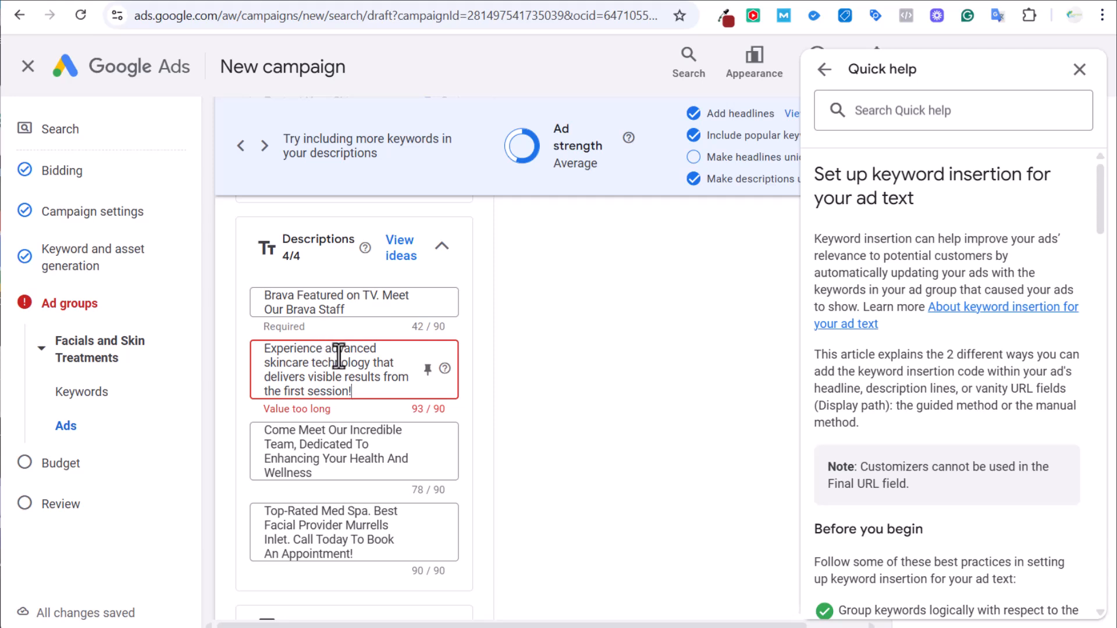
double_click(330, 387)
left_click(330, 381)
double_click(329, 377)
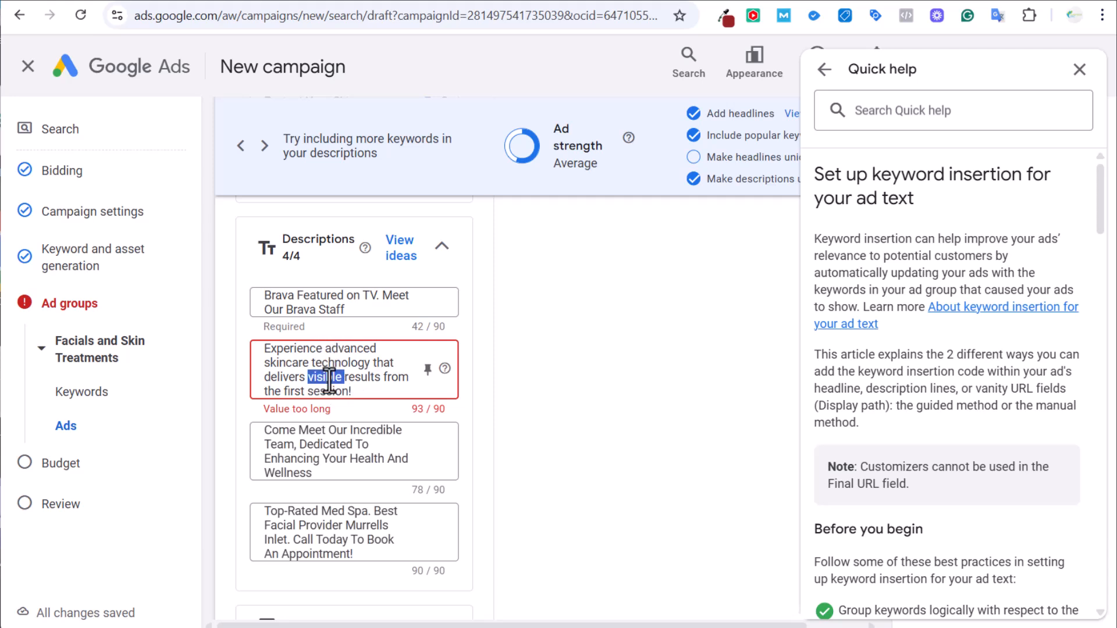
key("BackSpace")
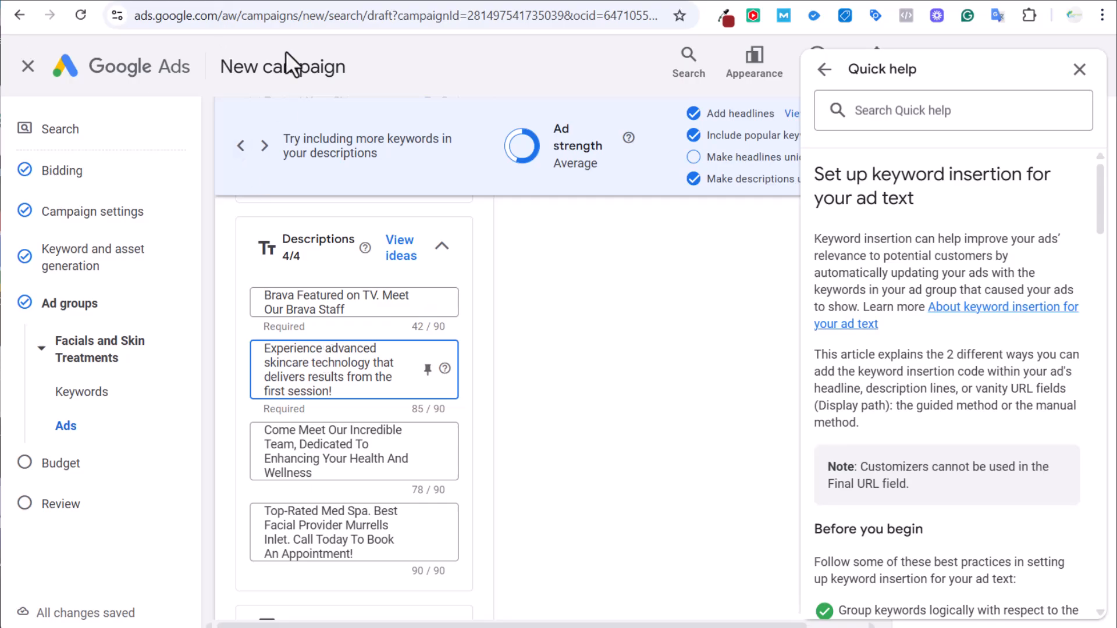
Copy the 'Rejuvenate your skin' description line from the Claude chat.
left_click(624, 1)
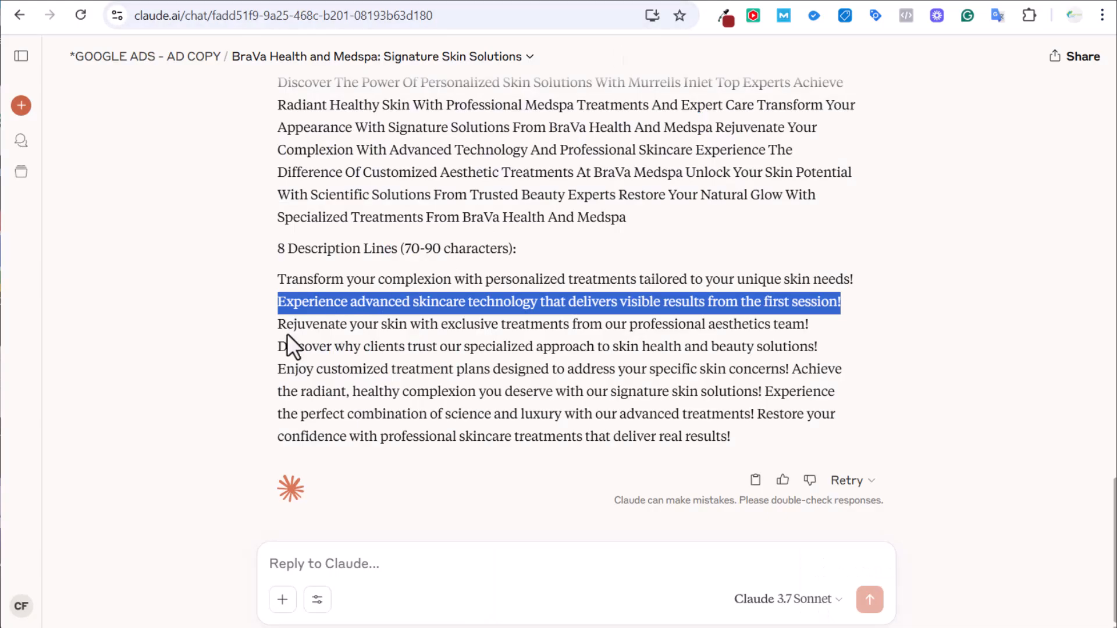
left_click_drag(279, 324, 846, 337)
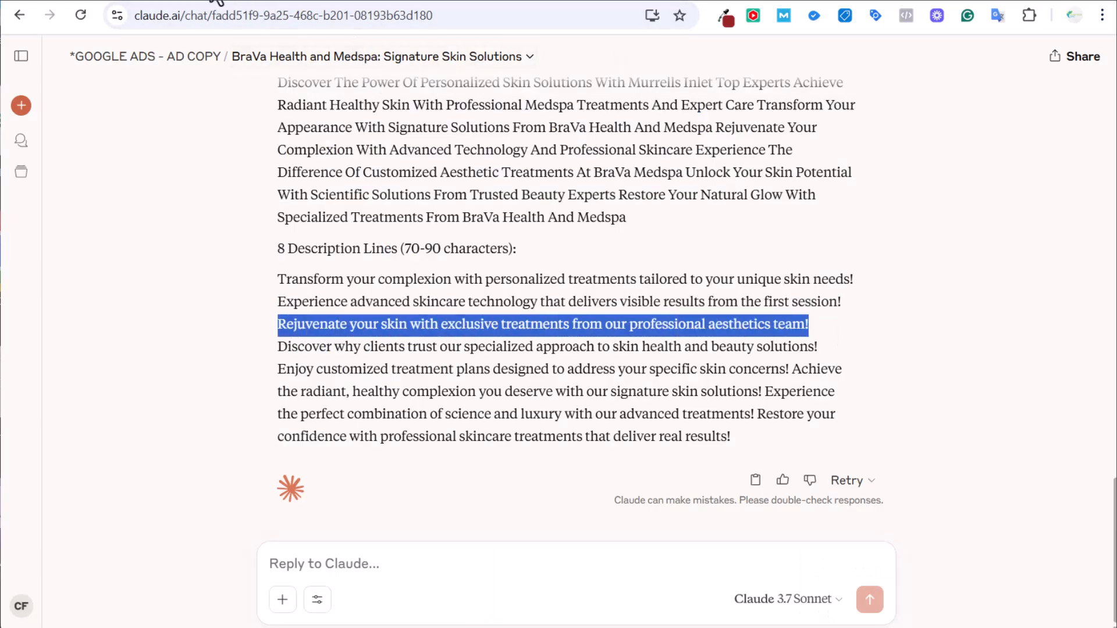
left_click(216, 3)
left_click(146, 5)
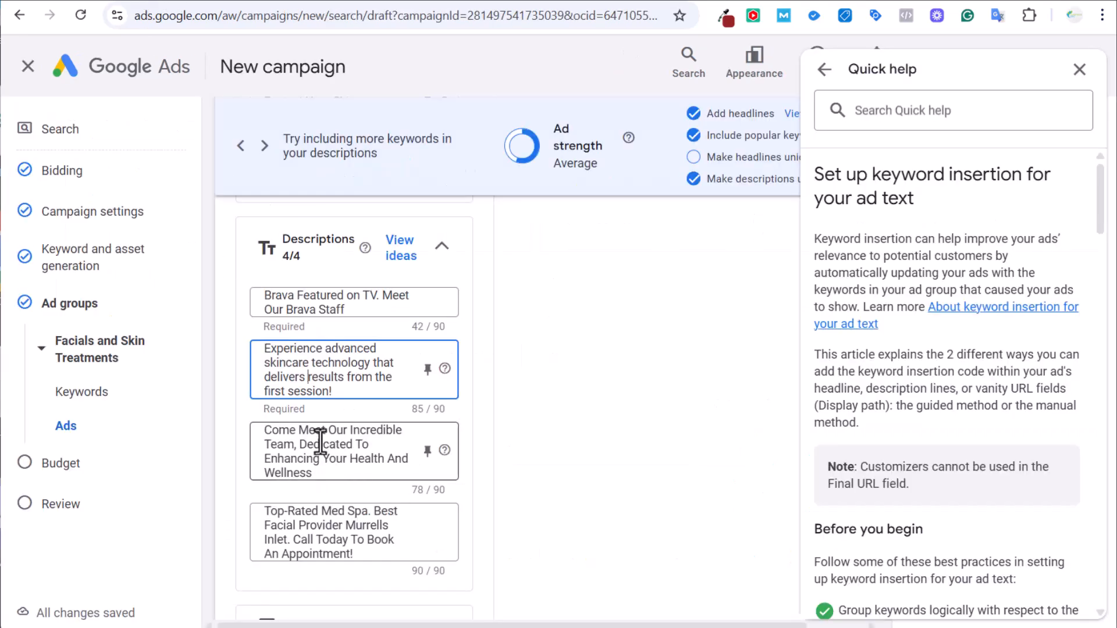
End description 3 with a period after 'Wellness' and paste the Rejuvenate line over description 1.
left_click(323, 472)
type(".")
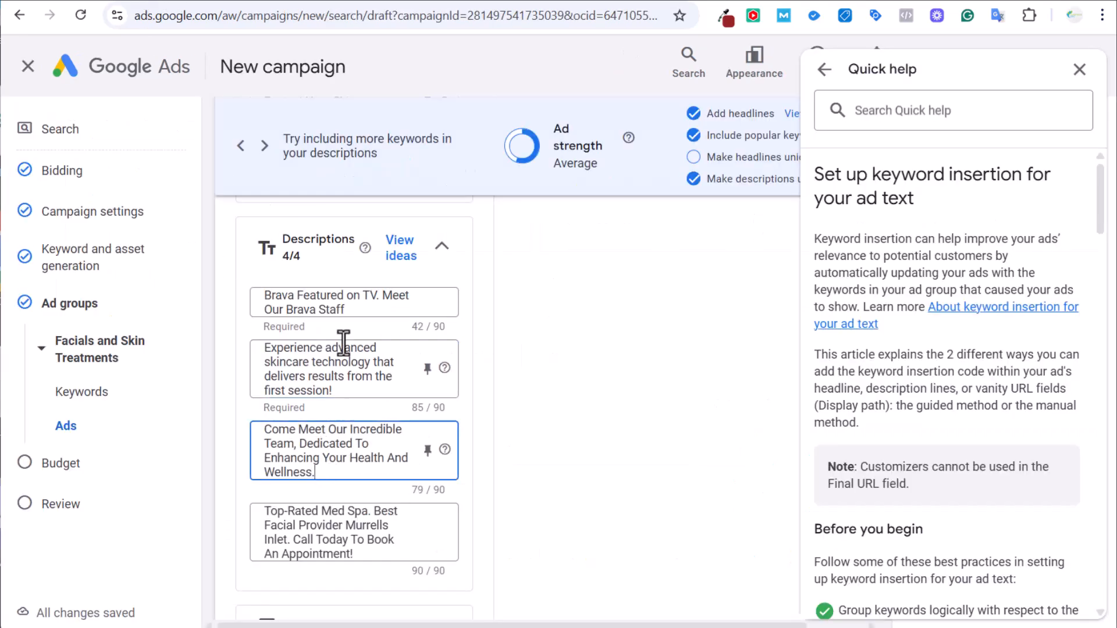
triple_click(334, 297)
key("ctrl+v")
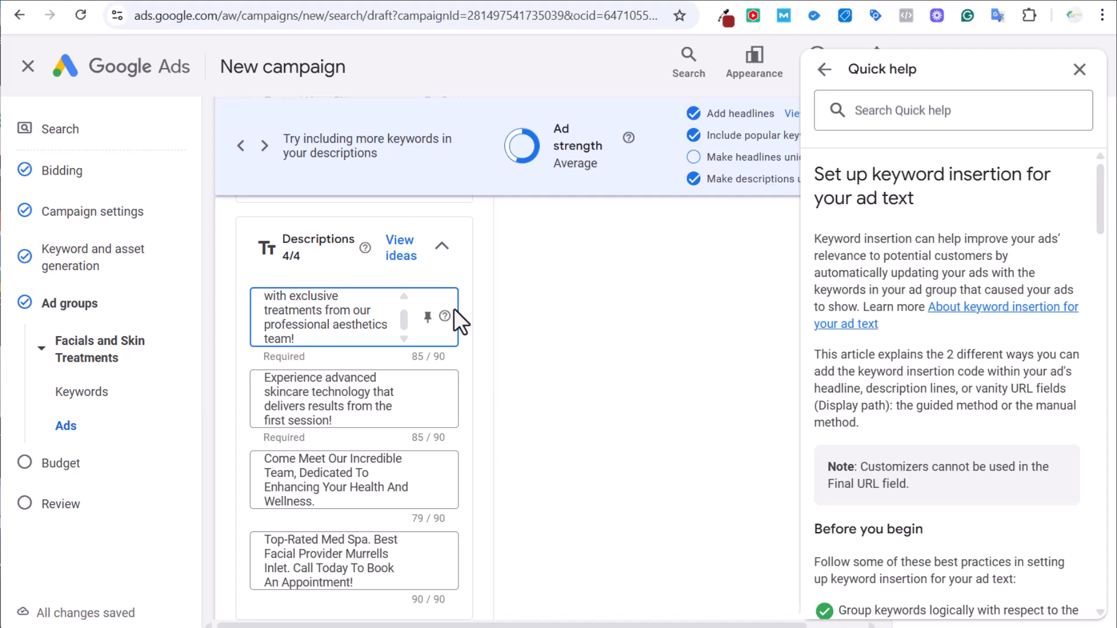
left_click(582, 376)
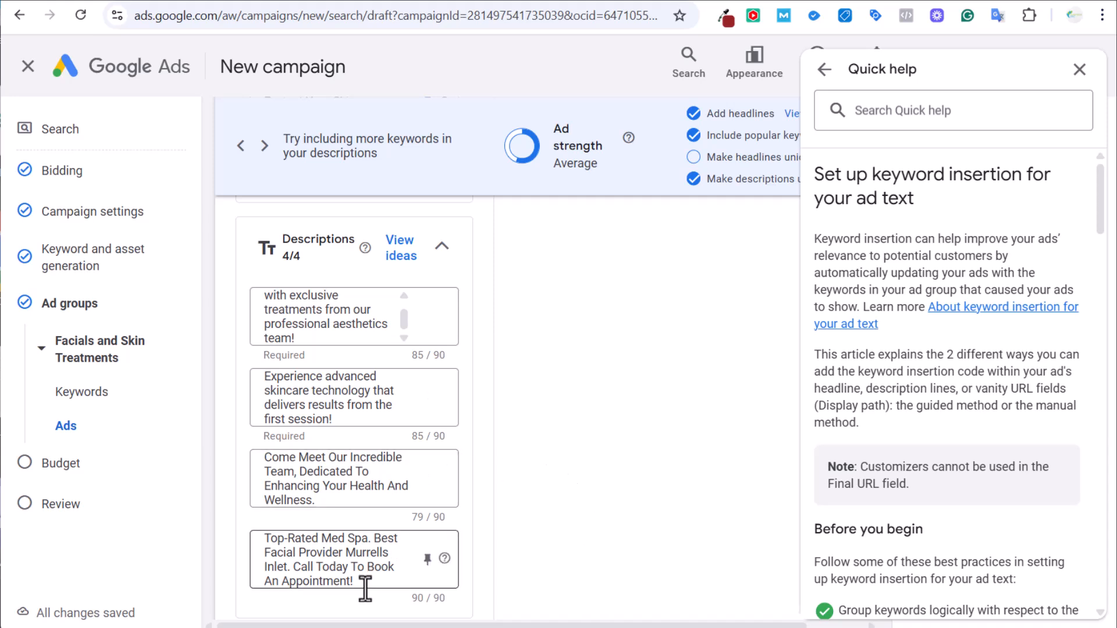
left_click_drag(365, 585, 231, 541)
left_click(329, 560)
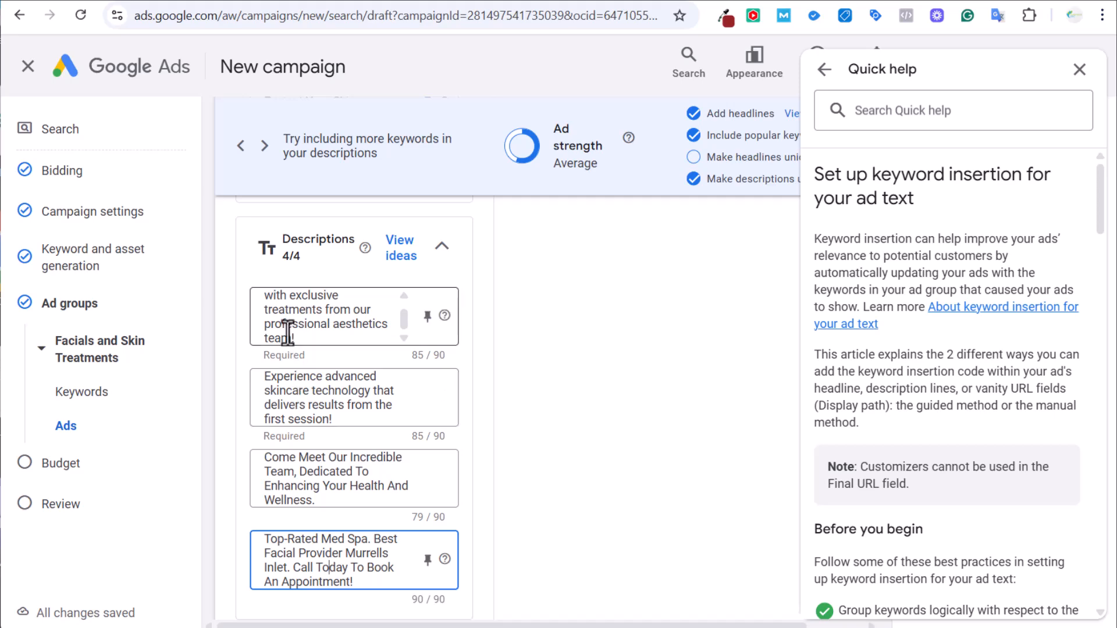
Begin adding campaign images, then cancel the Add images dialog without adding any.
scroll(540, 398, "down", 5)
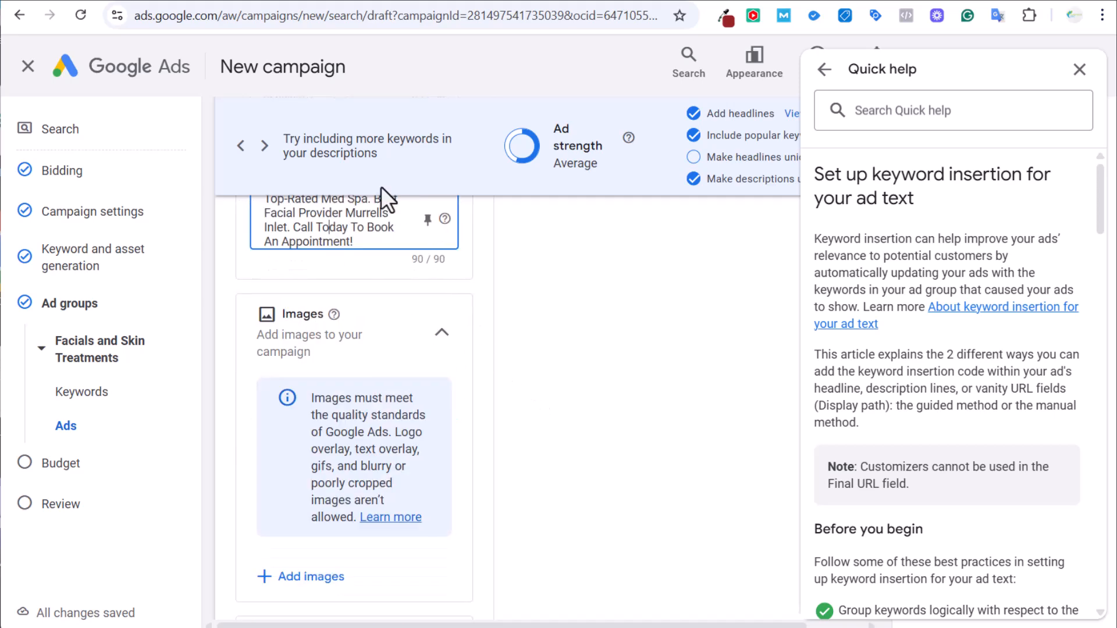
scroll(456, 254, "down", 1)
scroll(466, 267, "up", 12)
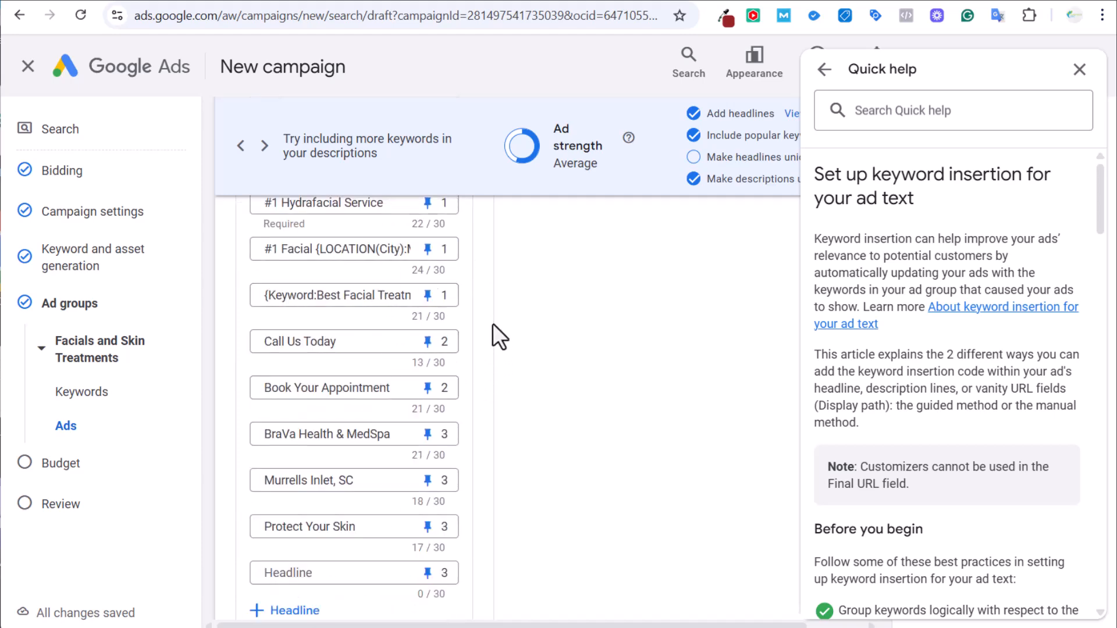
scroll(560, 375, "up", 4)
scroll(560, 374, "down", 14)
scroll(563, 365, "down", 1)
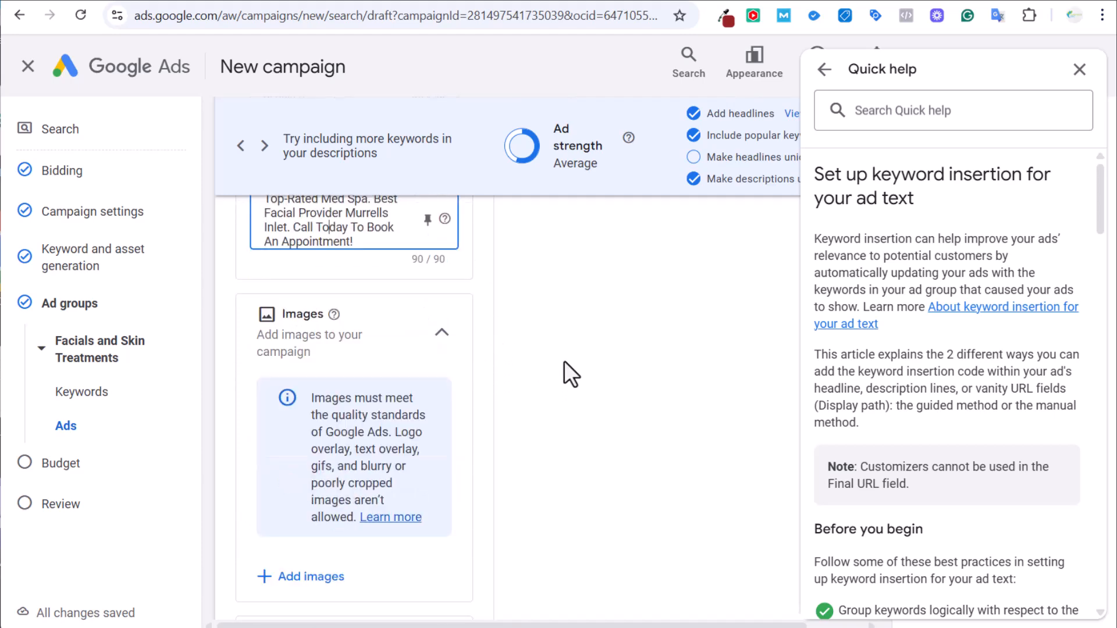
scroll(489, 343, "down", 4)
left_click(296, 321)
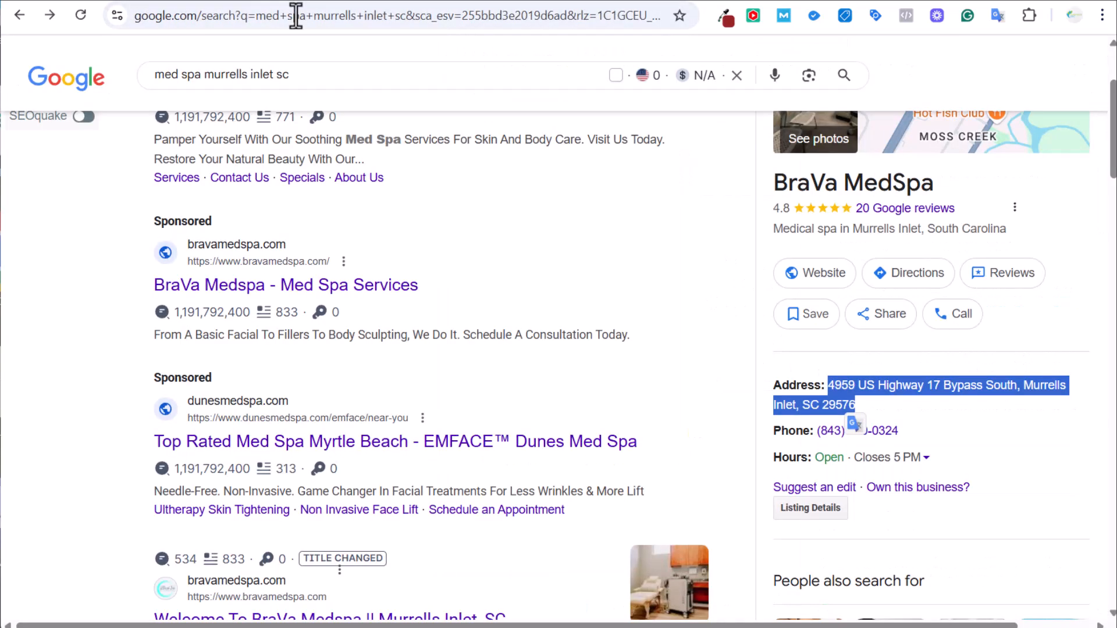
scroll(750, 225, "up", 3)
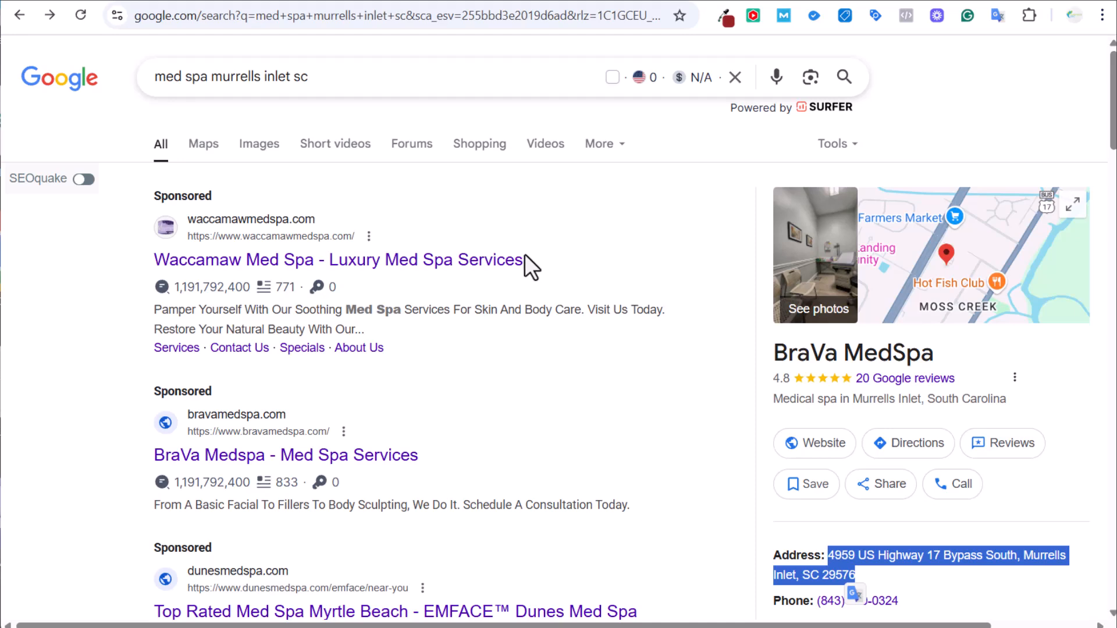
left_click(186, 2)
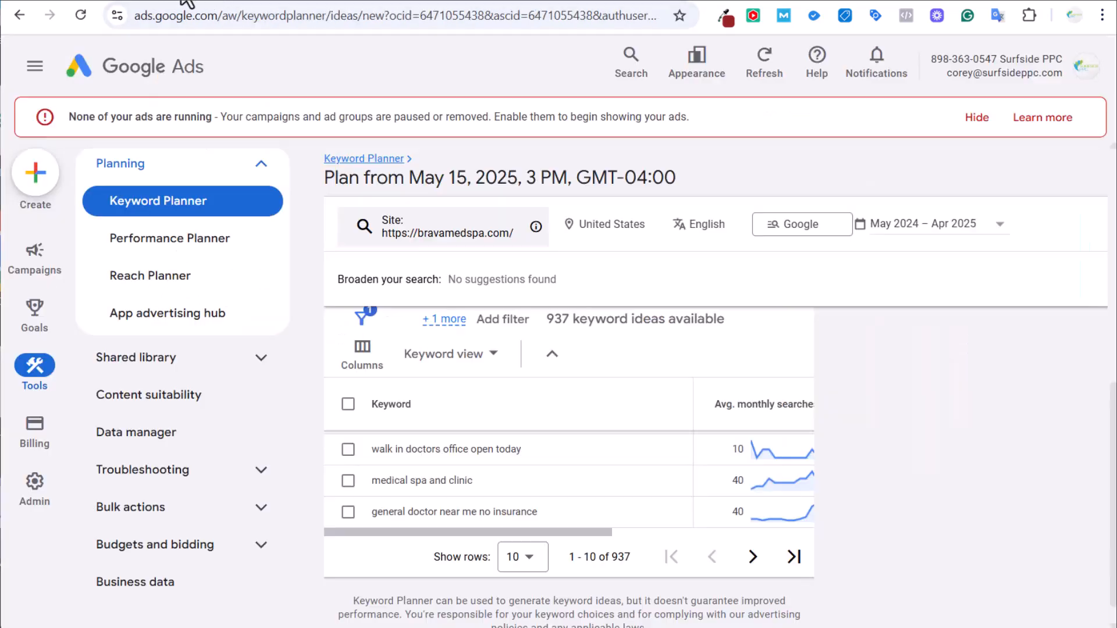
left_click(146, 2)
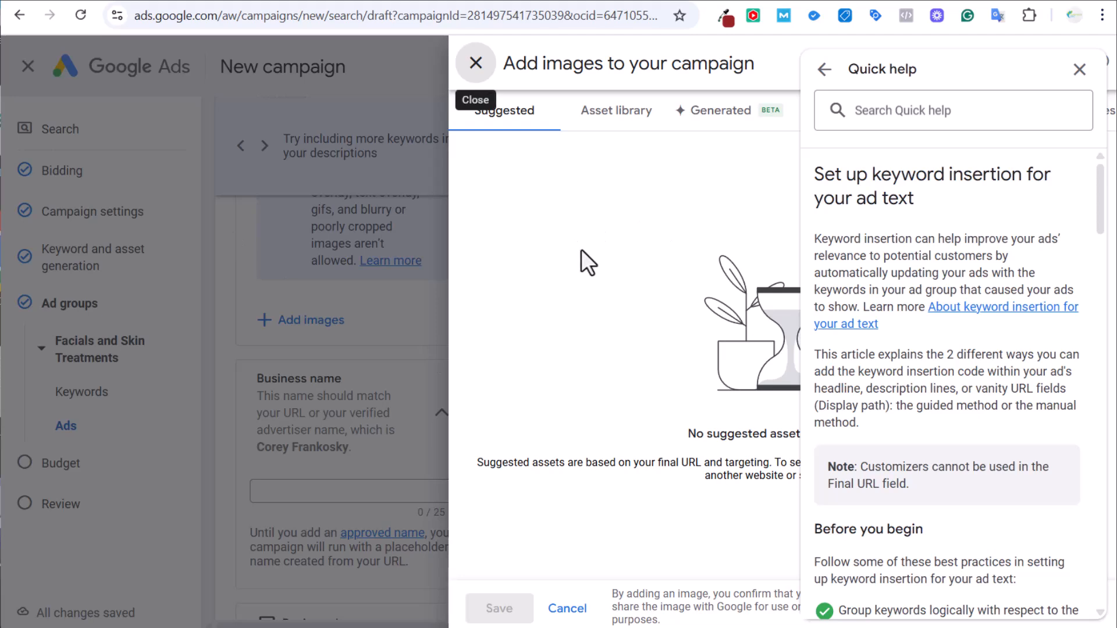
left_click(568, 607)
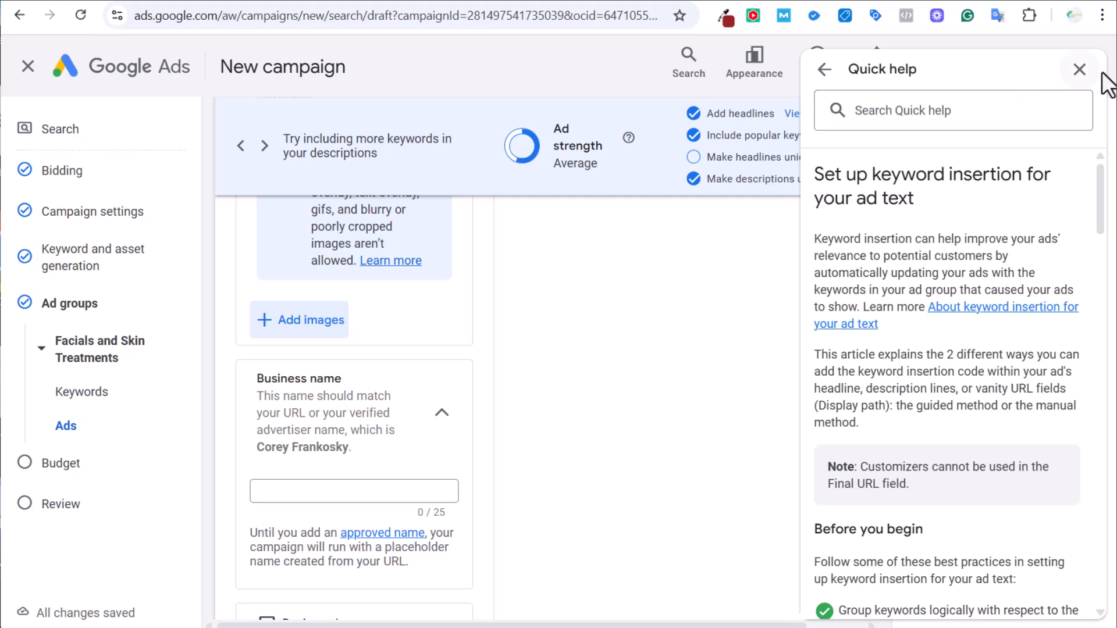
scroll(644, 305, "down", 3)
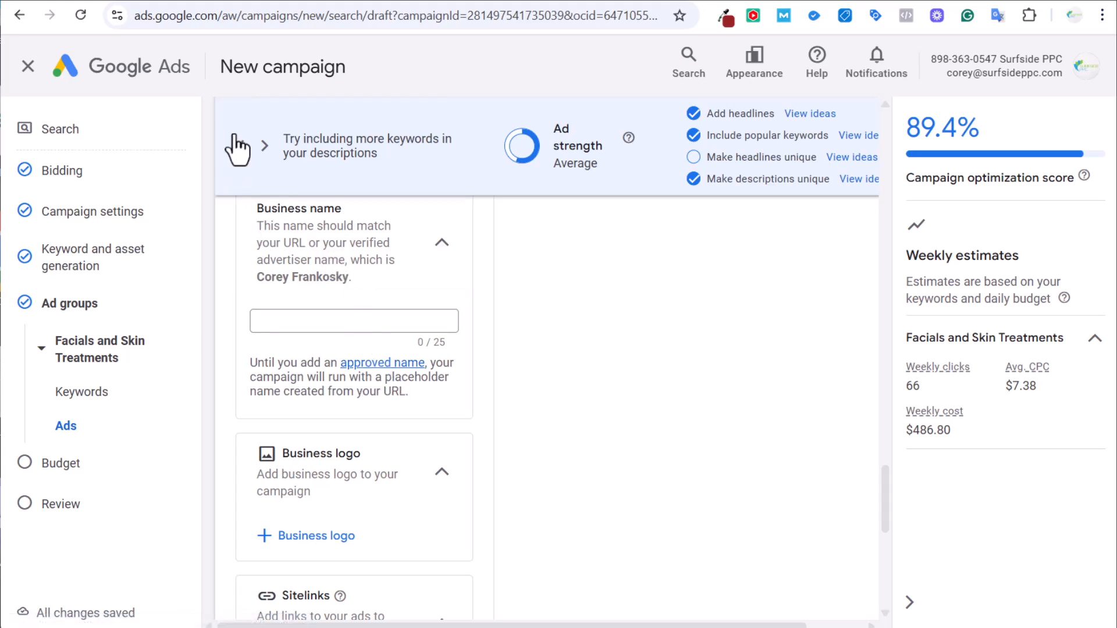
left_click(266, 1)
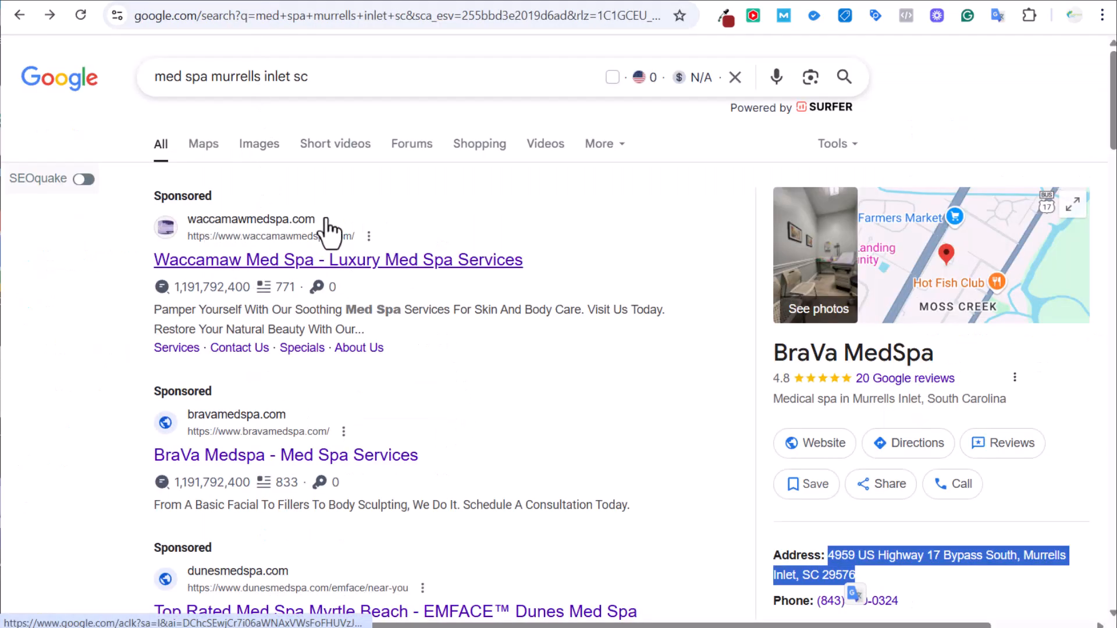
scroll(466, 327, "down", 2)
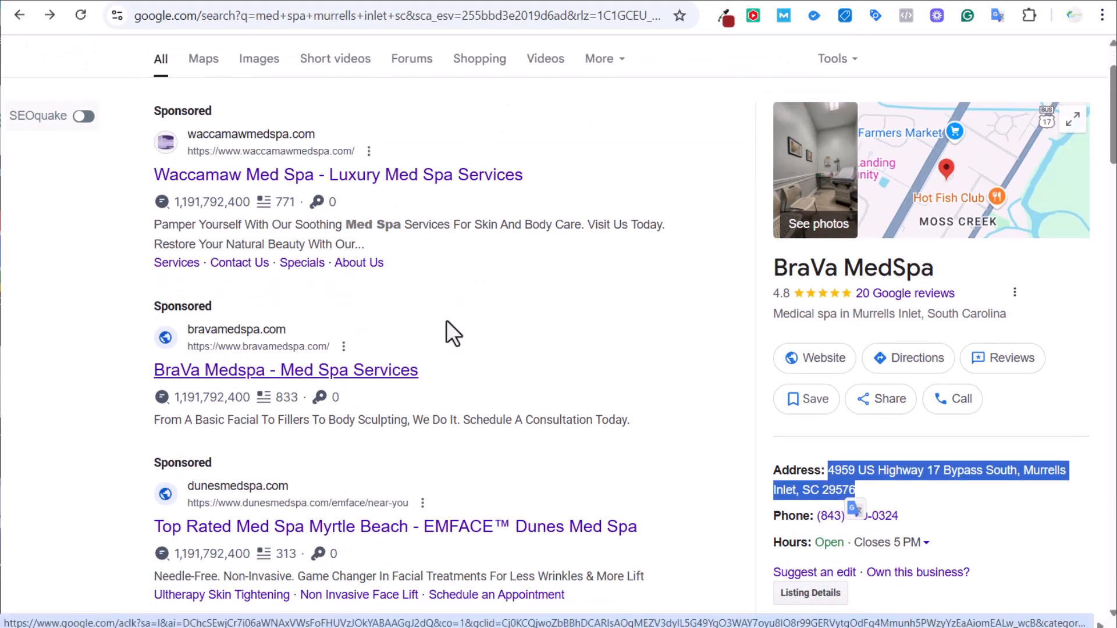
scroll(449, 331, "down", 4)
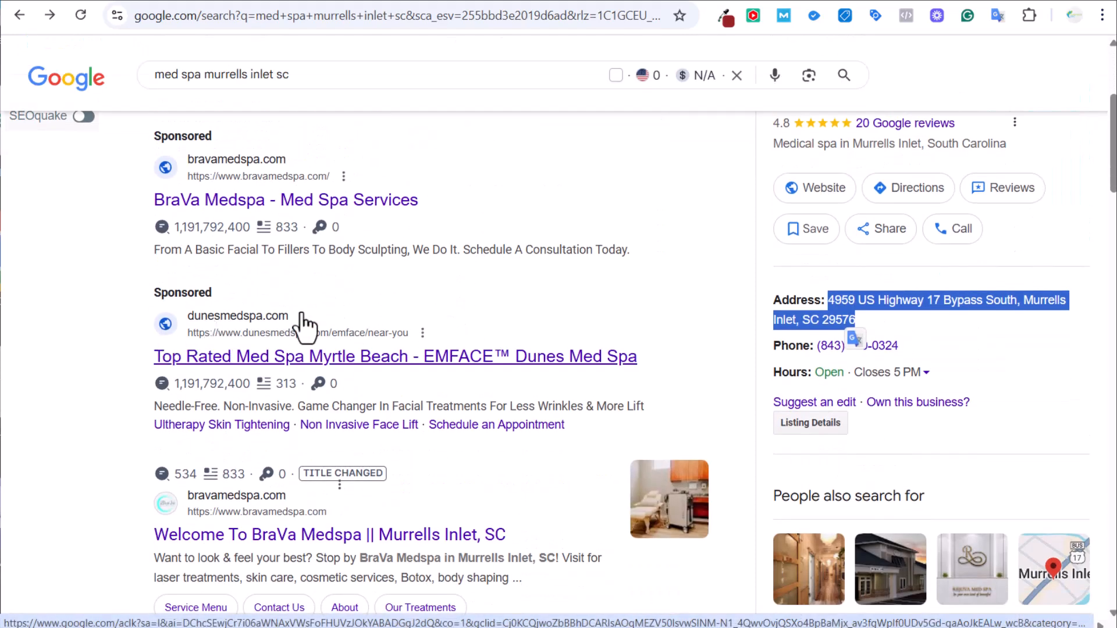
scroll(304, 329, "down", 2)
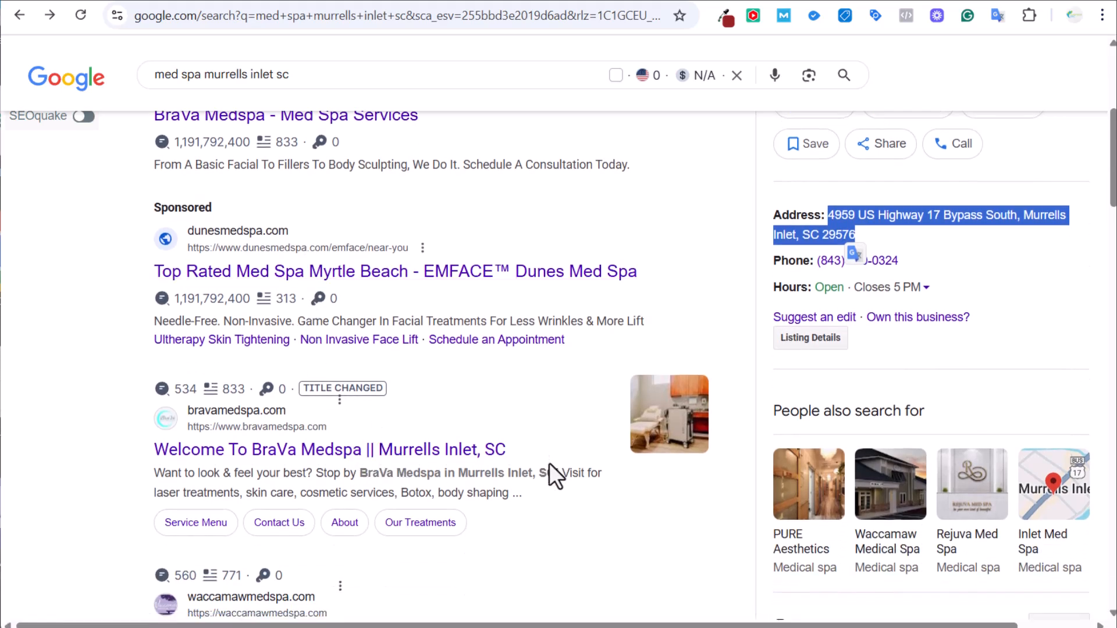
scroll(174, 250, "up", 2)
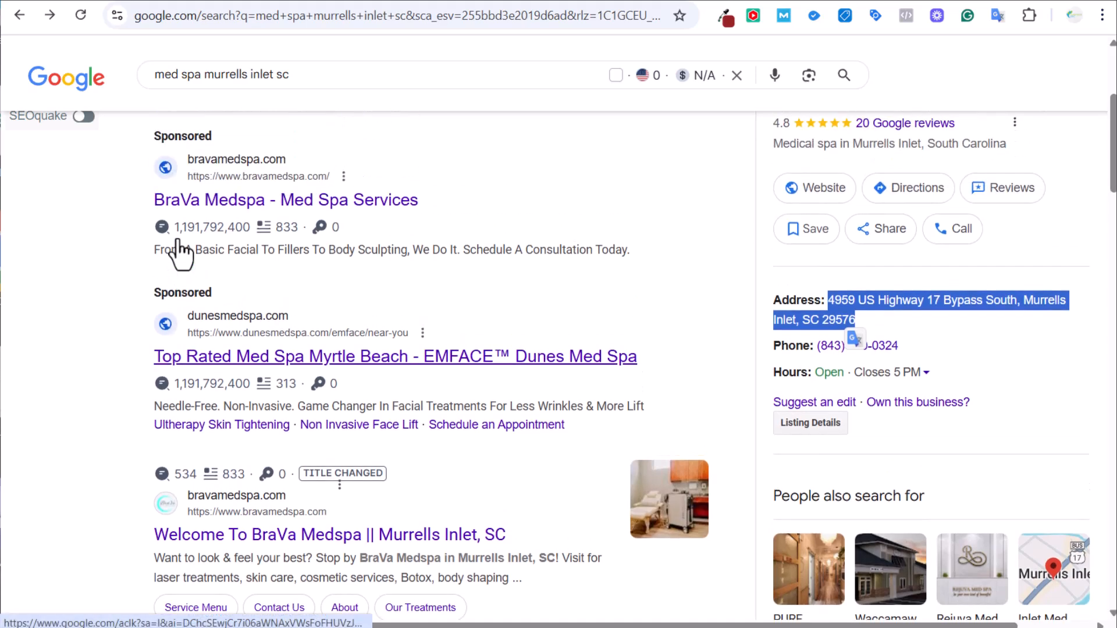
scroll(154, 221, "up", 5)
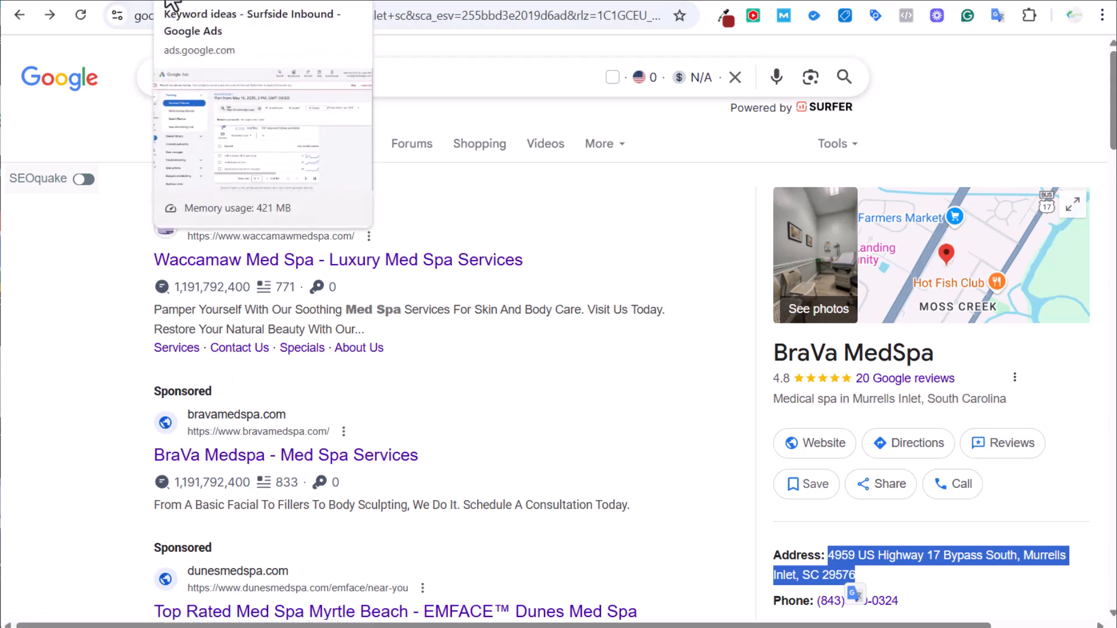
Scroll the draft to Sitelinks after comparing the med spa search results and Keyword Planner ideas.
left_click(156, 3)
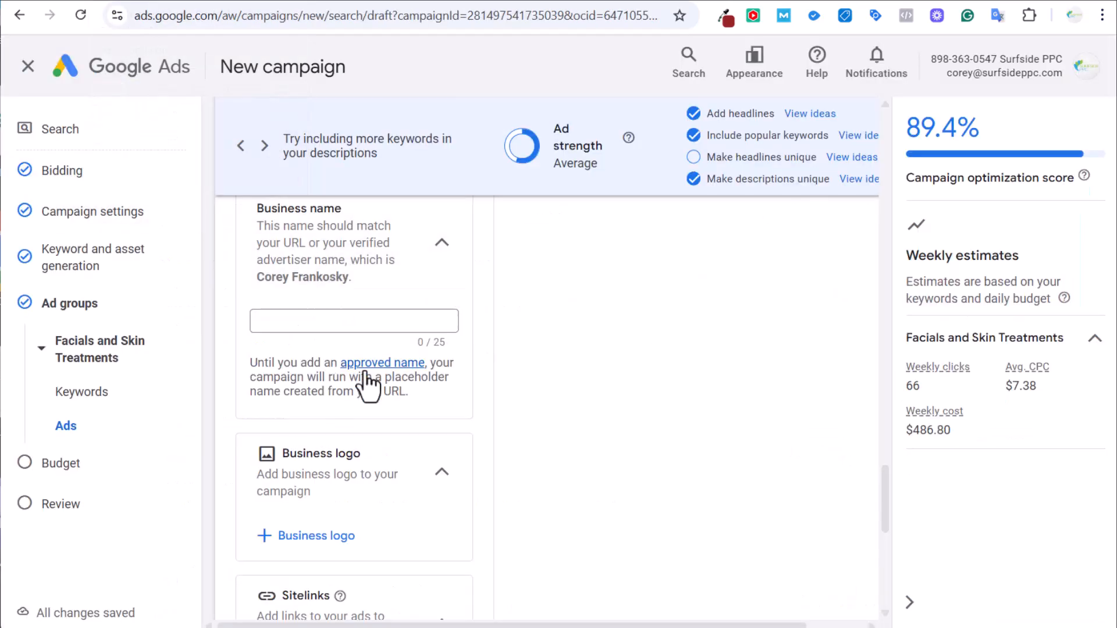
scroll(520, 378, "down", 2)
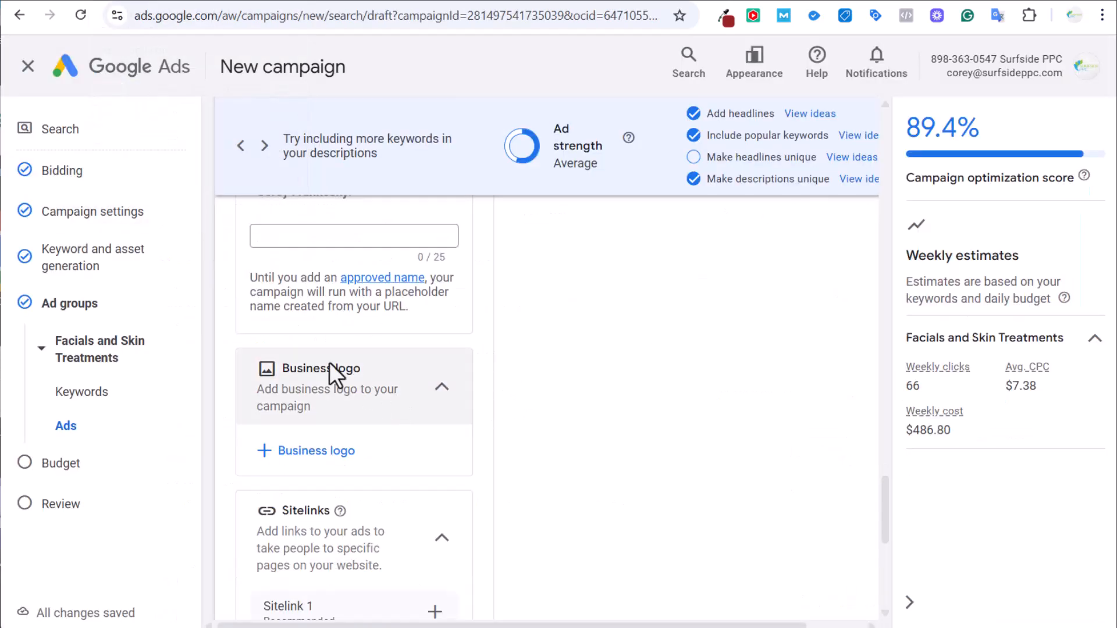
scroll(343, 401, "down", 5)
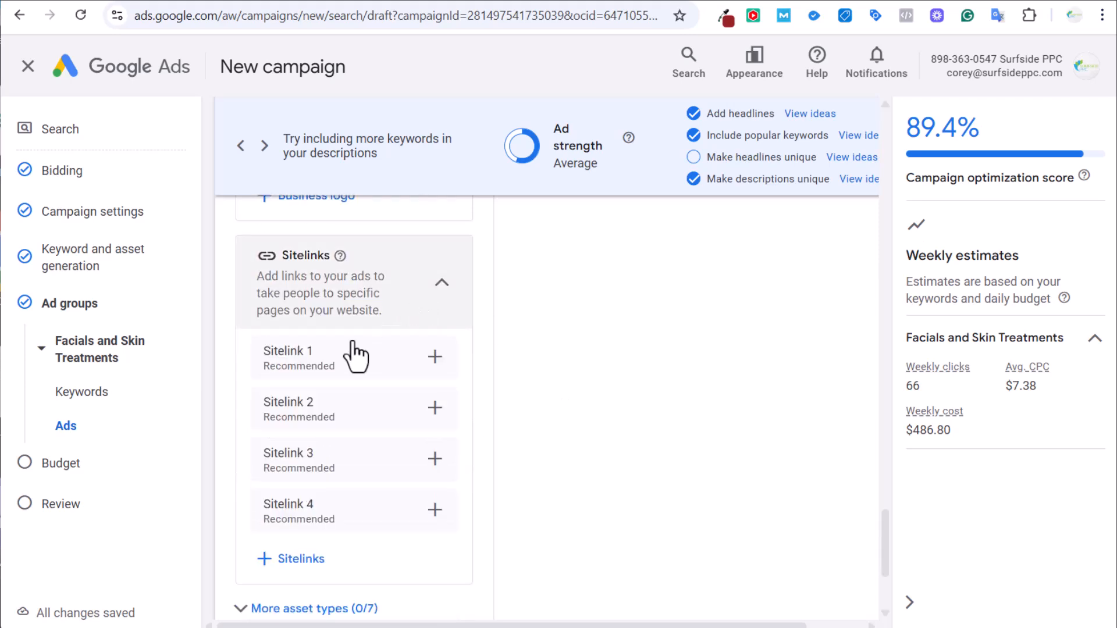
left_click(277, 3)
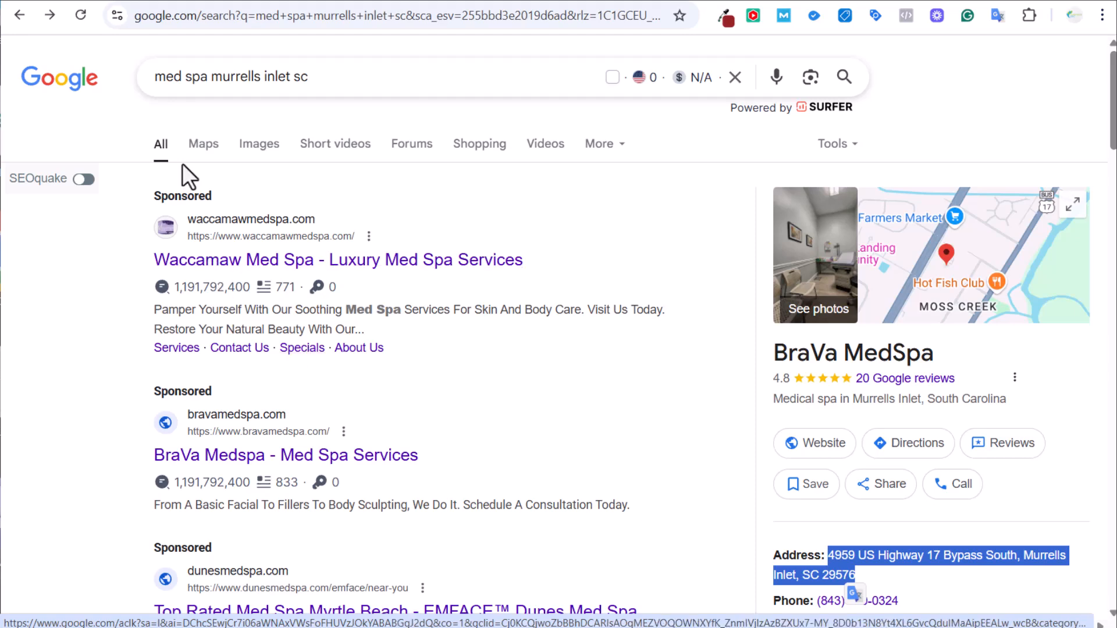
left_click(201, 1)
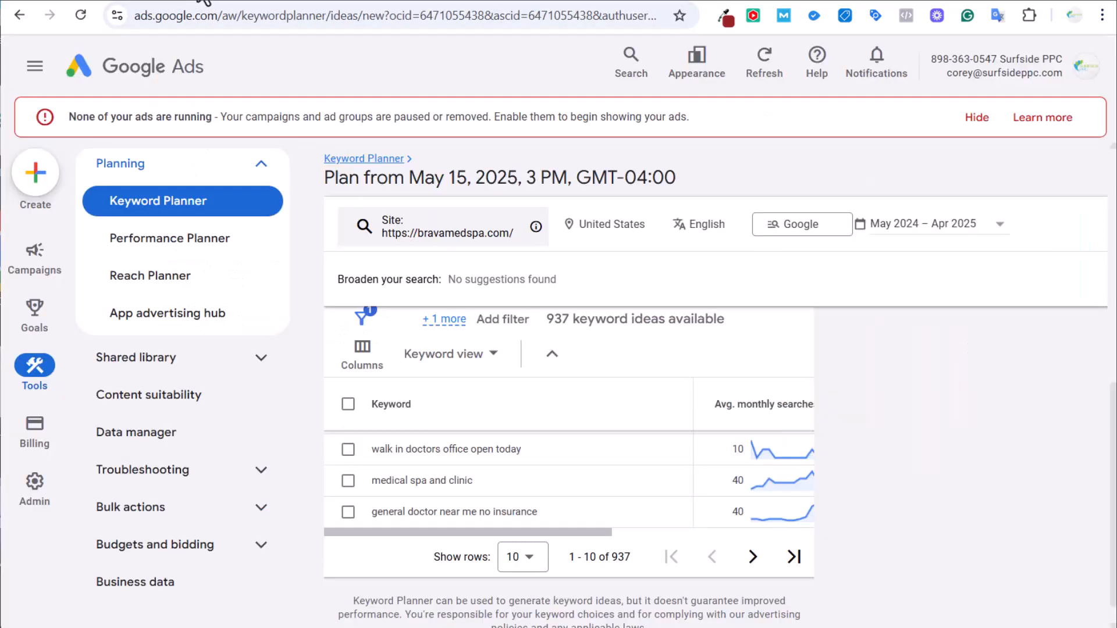
left_click(173, 1)
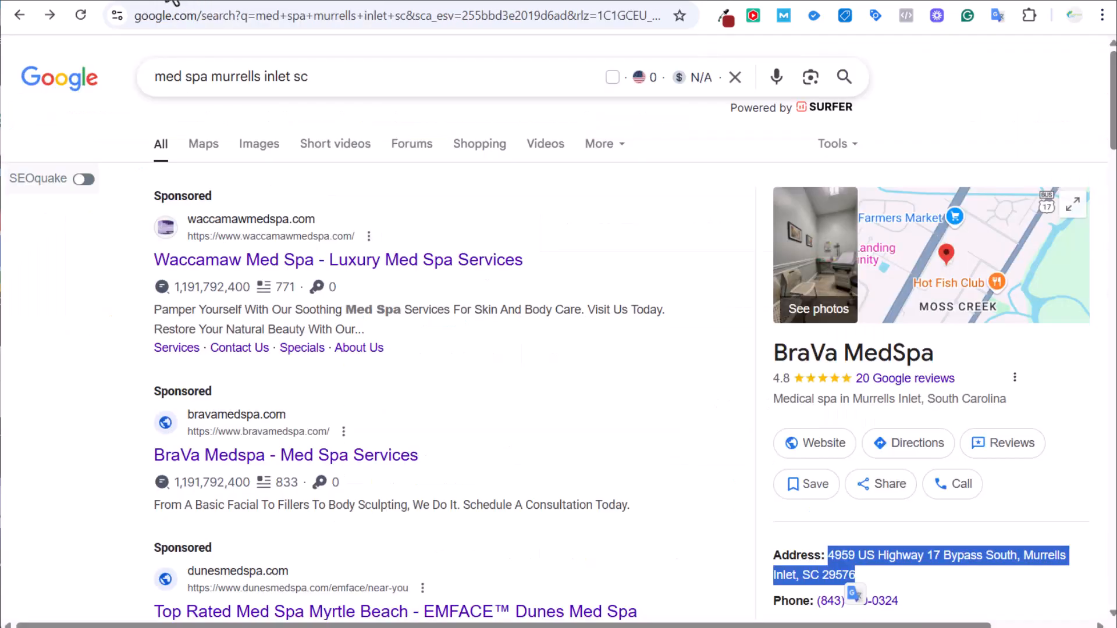
left_click(154, 1)
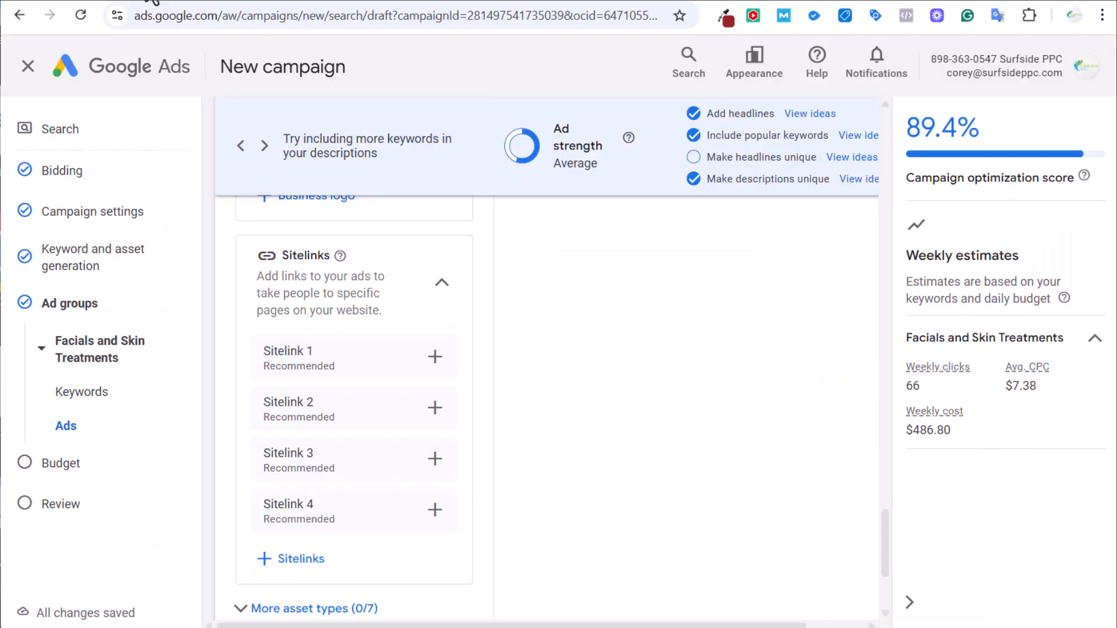
Close the Create sitelink form unused, then expand More asset types to reveal structured snippets and other assets.
left_click(434, 370)
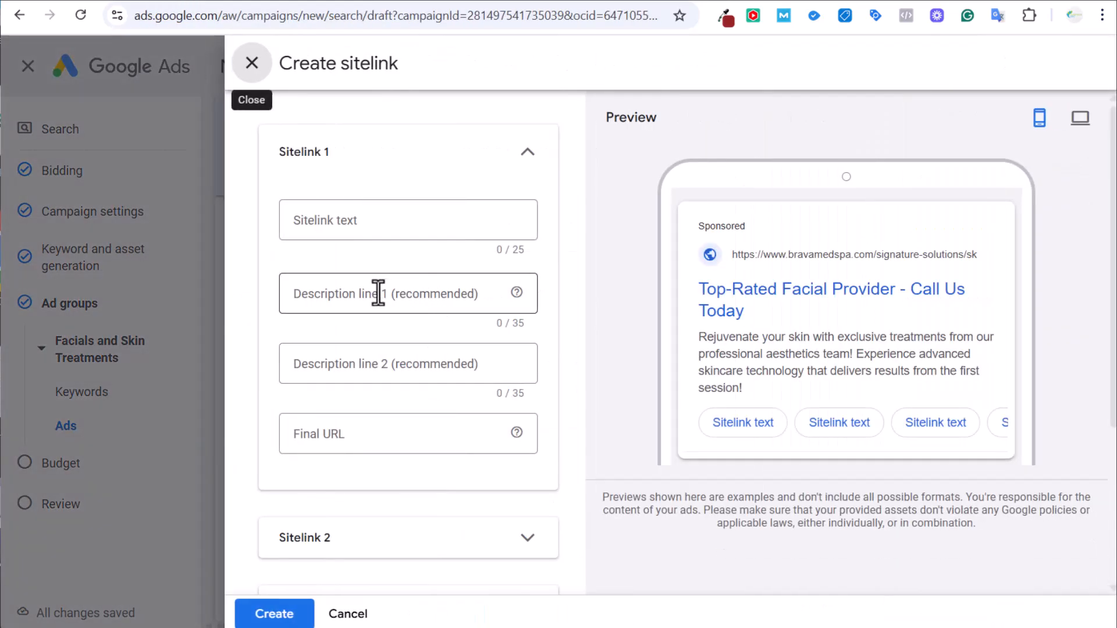
left_click(267, 65)
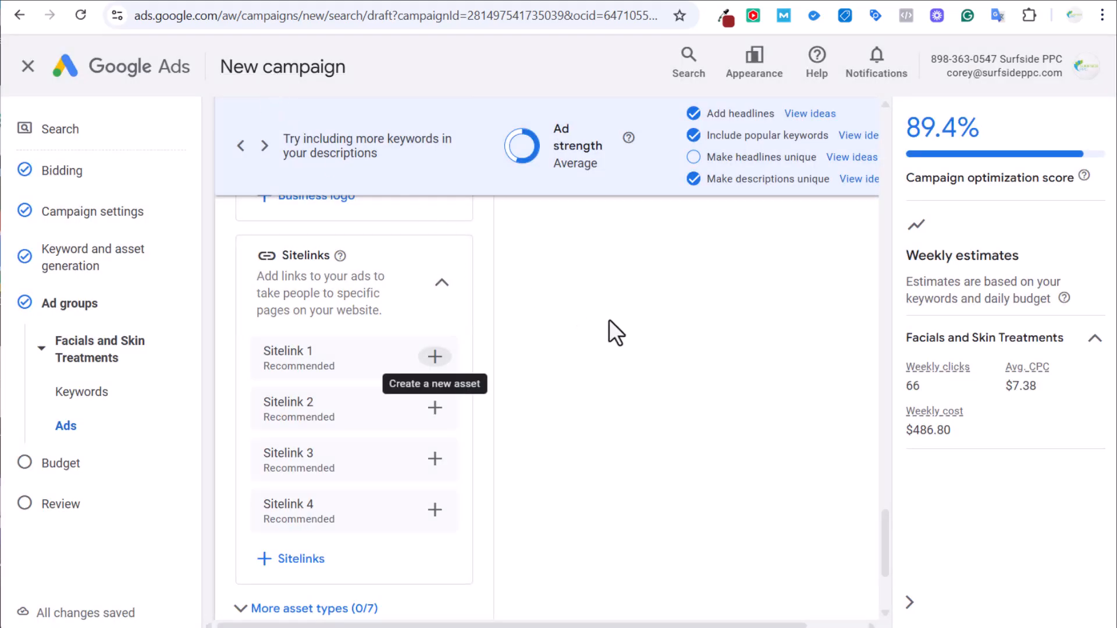
scroll(610, 321, "down", 3)
left_click(329, 444)
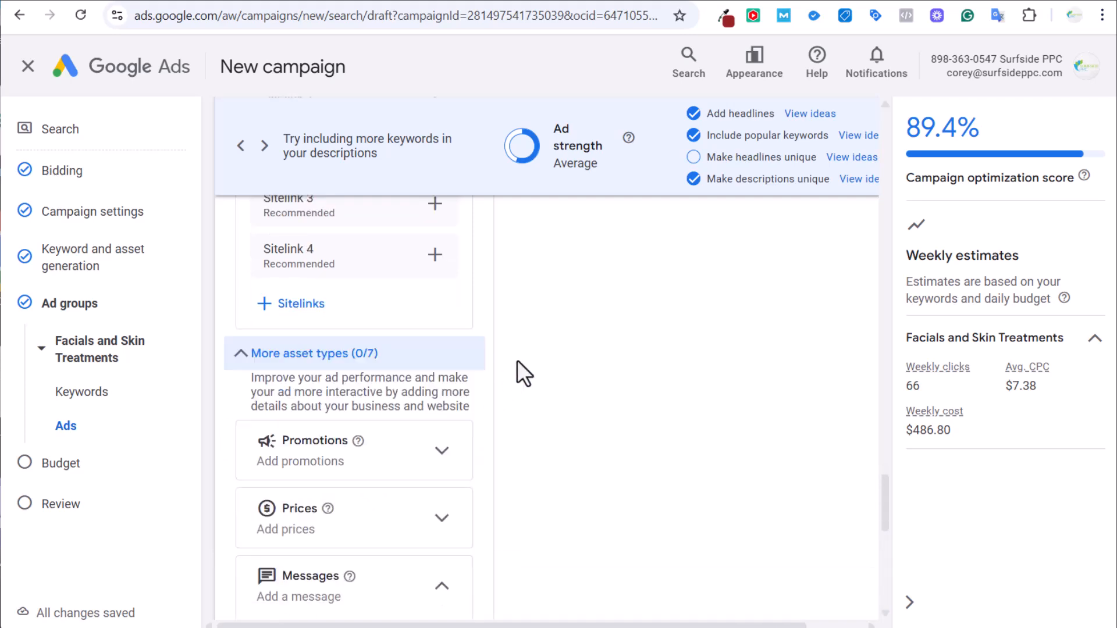
scroll(522, 366, "down", 3)
scroll(521, 366, "up", 3)
scroll(521, 365, "down", 1)
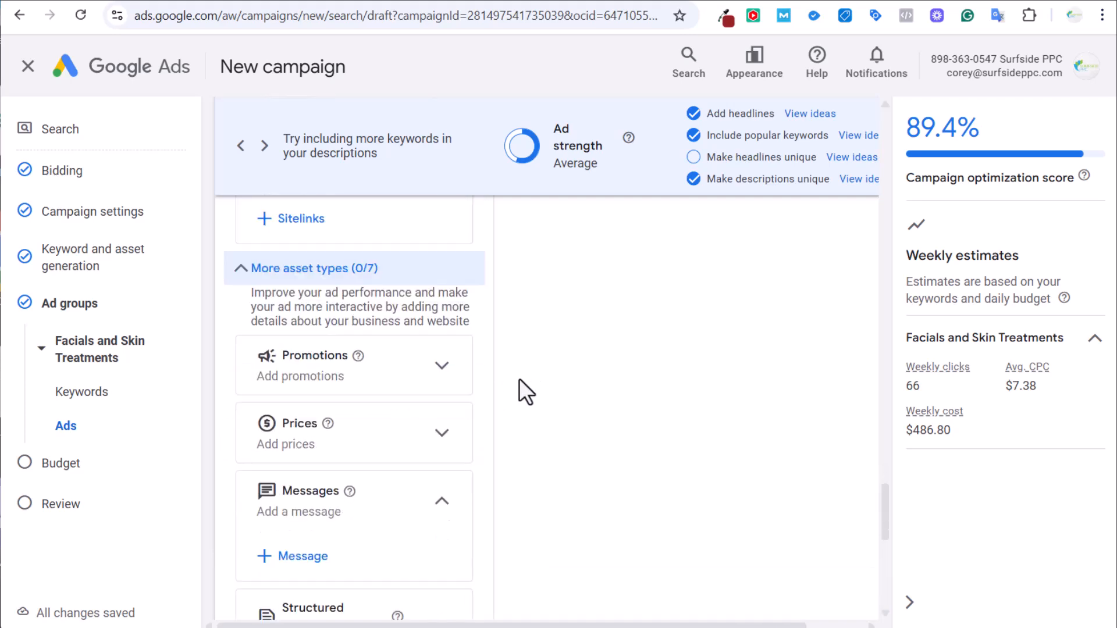
scroll(539, 424, "up", 1)
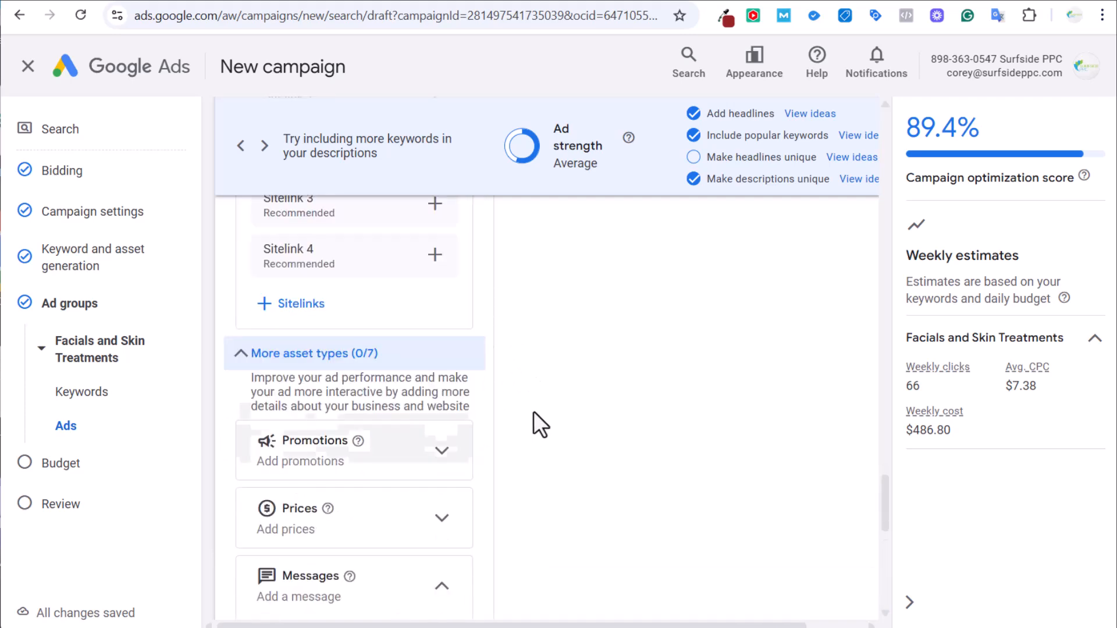
scroll(399, 369, "down", 3)
scroll(511, 362, "up", 1)
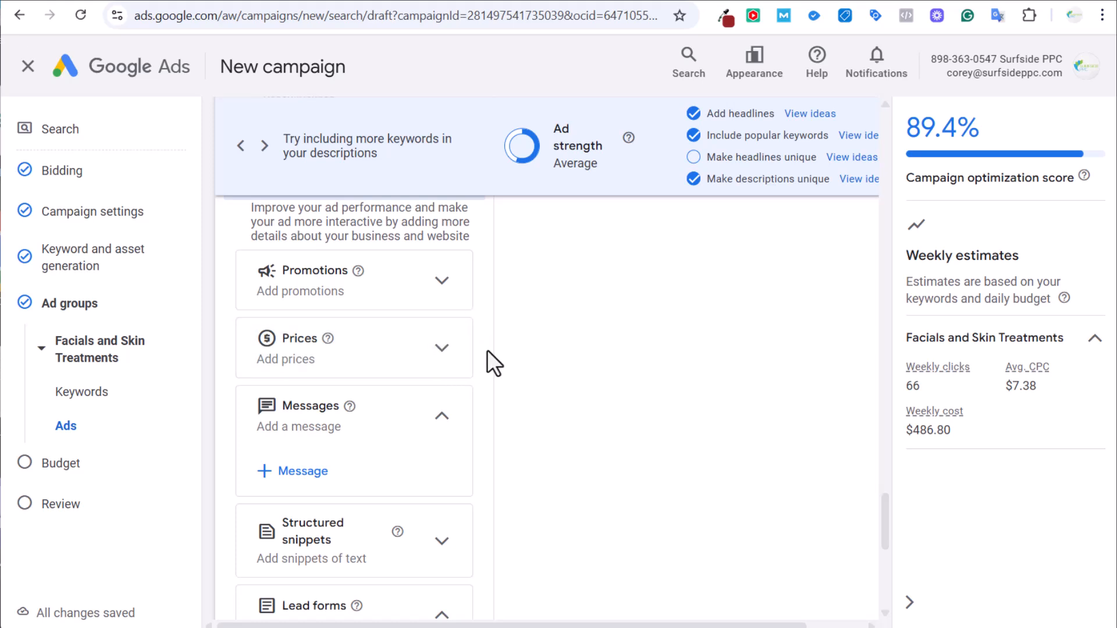
scroll(496, 346, "down", 3)
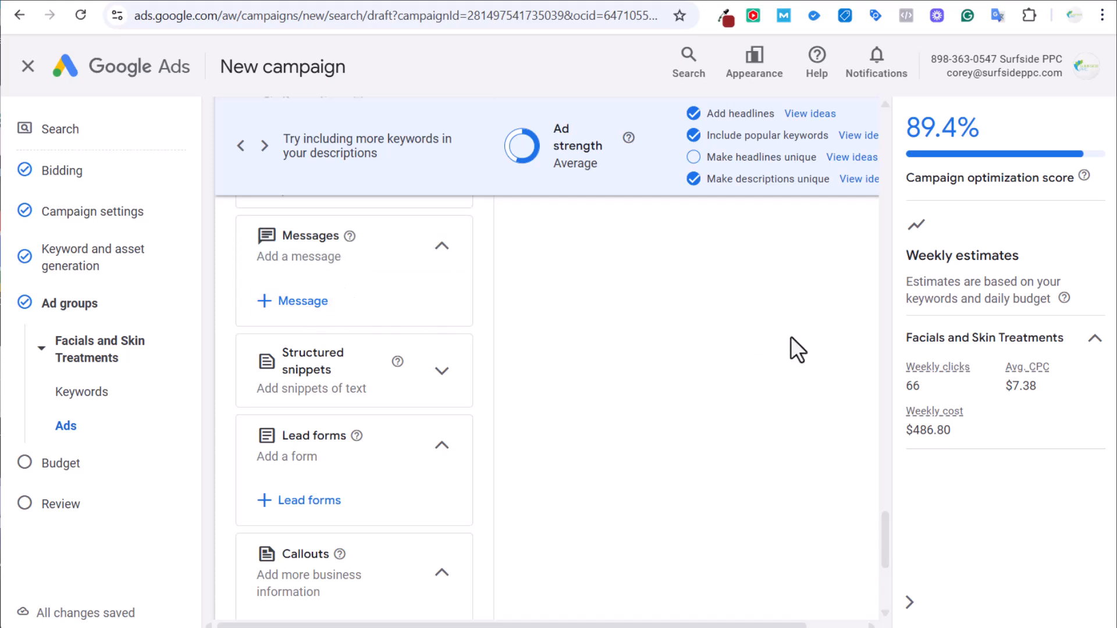
scroll(693, 331, "down", 2)
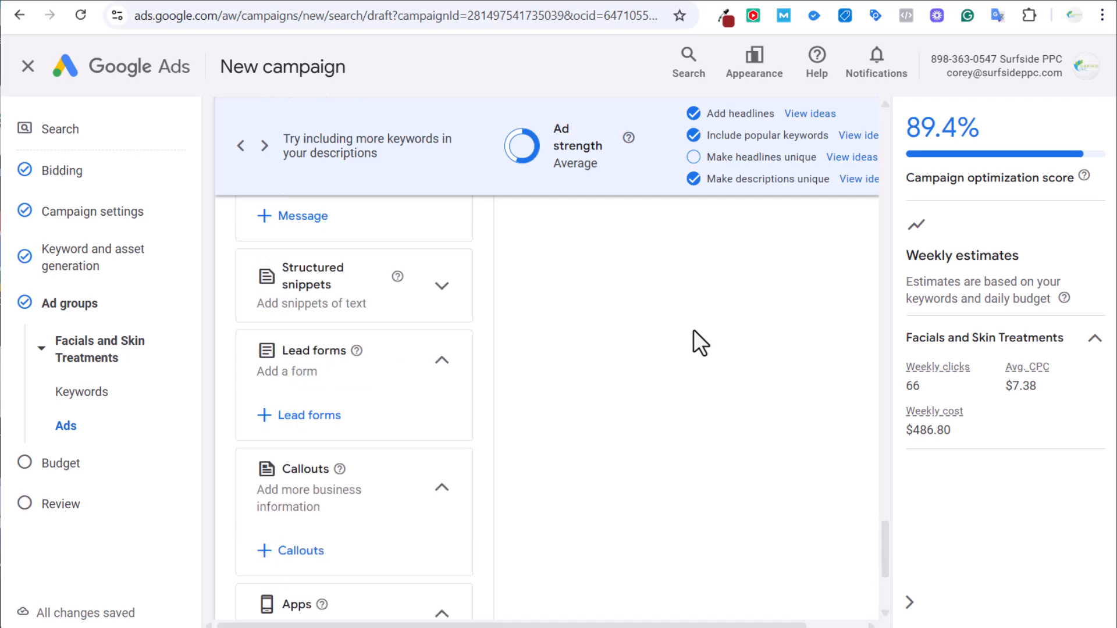
Look through the structured snippets library and close it without adding any snippets.
left_click(449, 288)
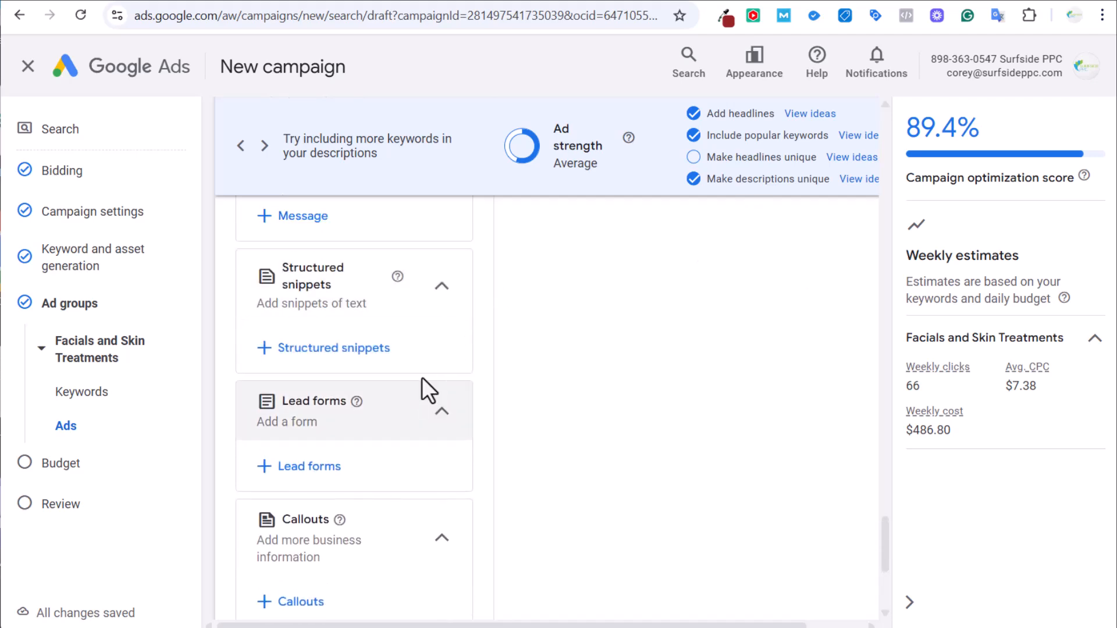
left_click(366, 351)
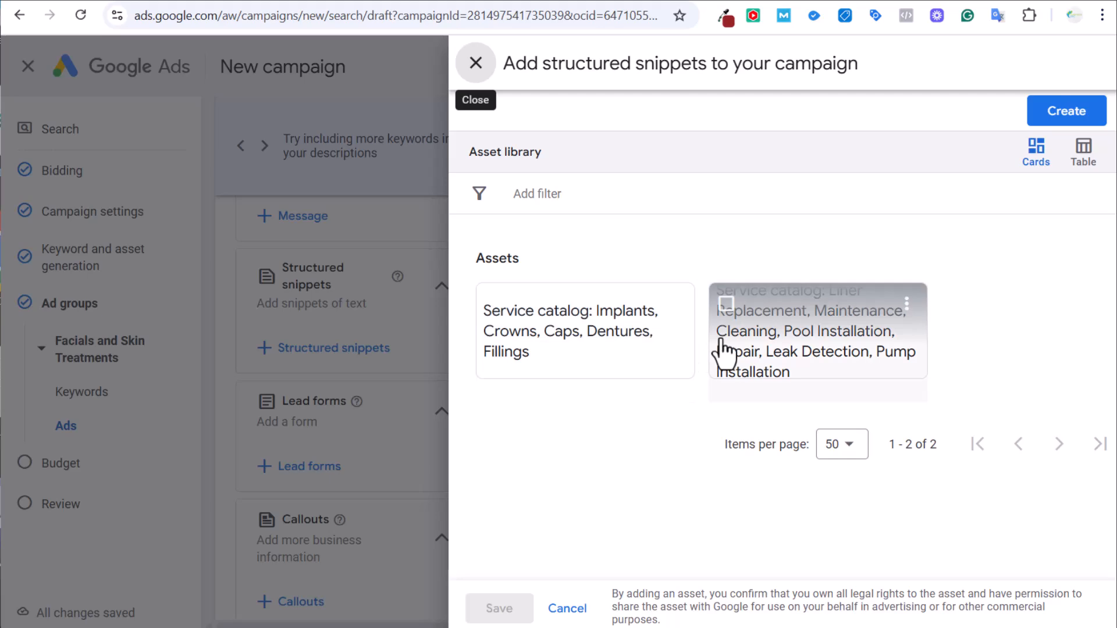
left_click(476, 62)
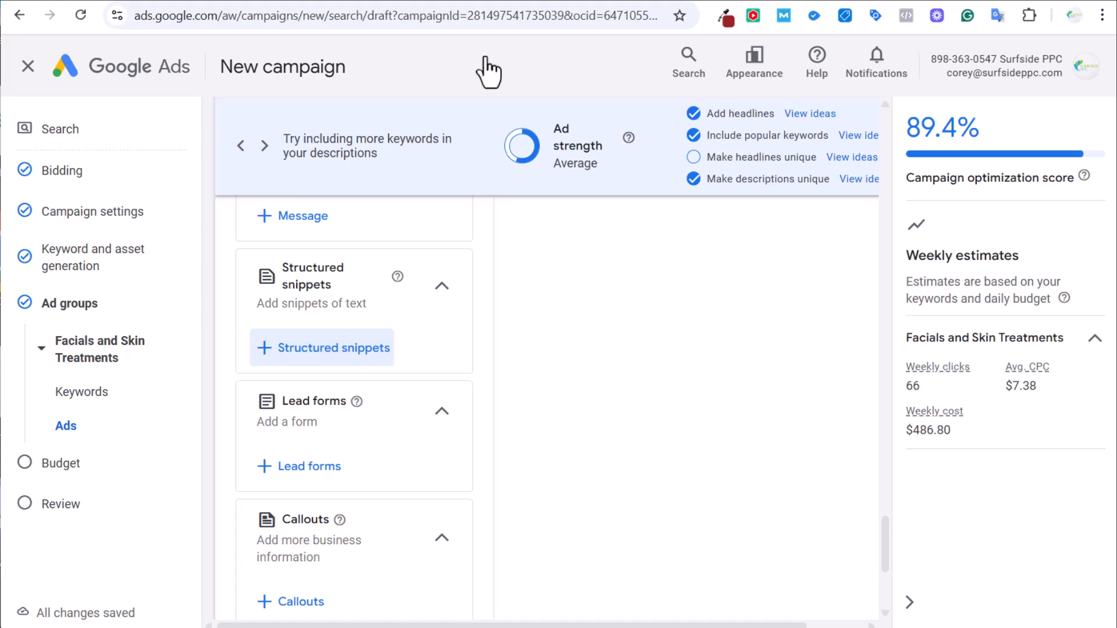
scroll(483, 277, "down", 1)
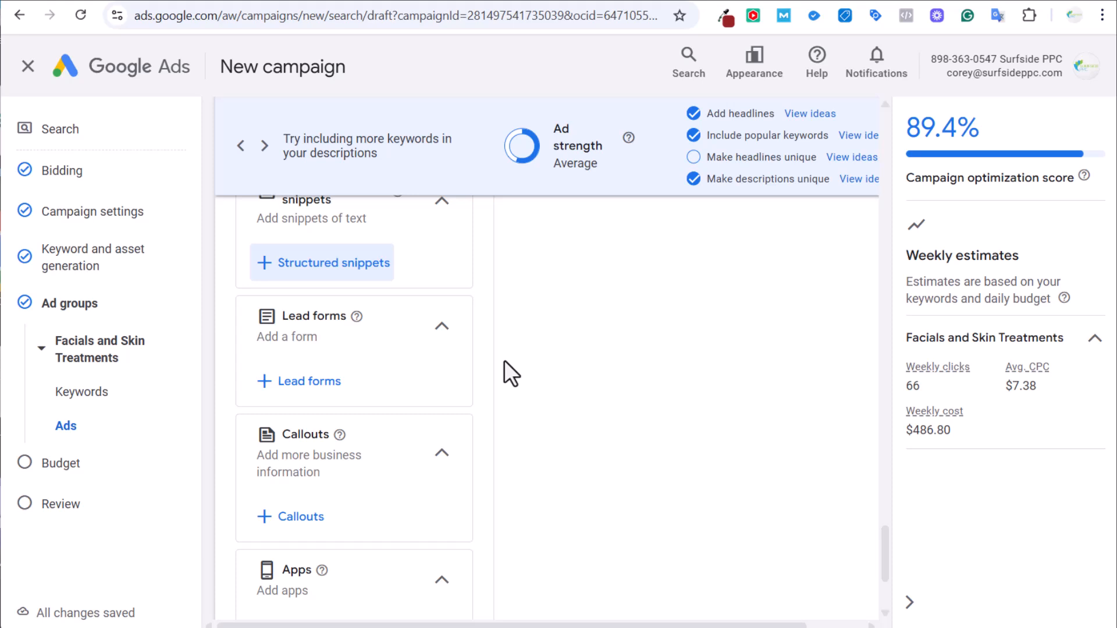
scroll(388, 390, "down", 2)
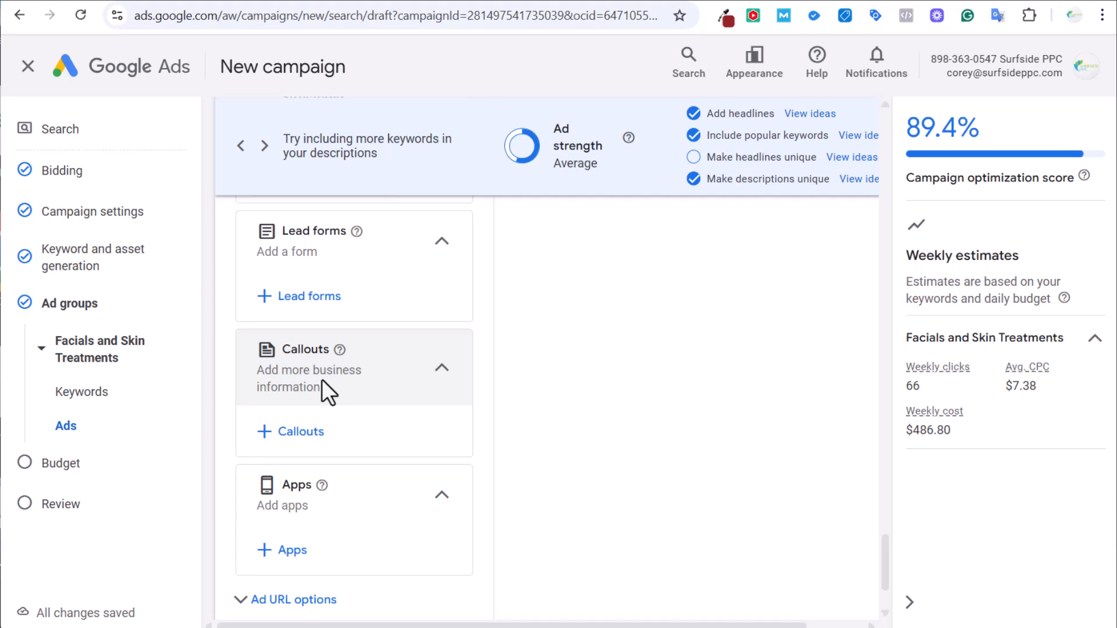
scroll(516, 395, "down", 3)
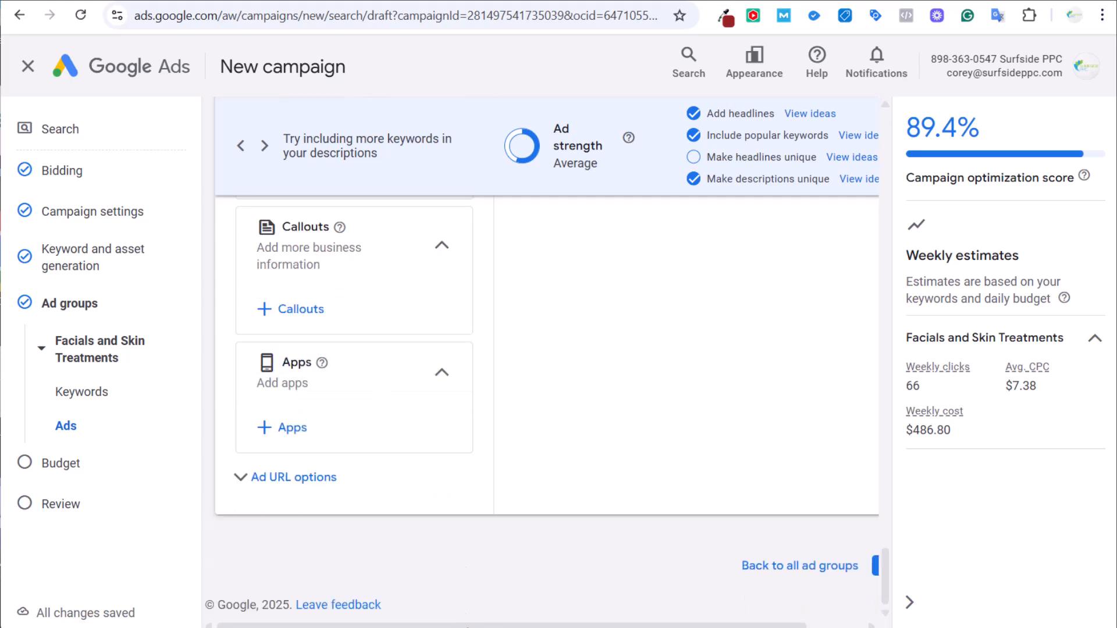
left_click_drag(507, 626, 564, 626)
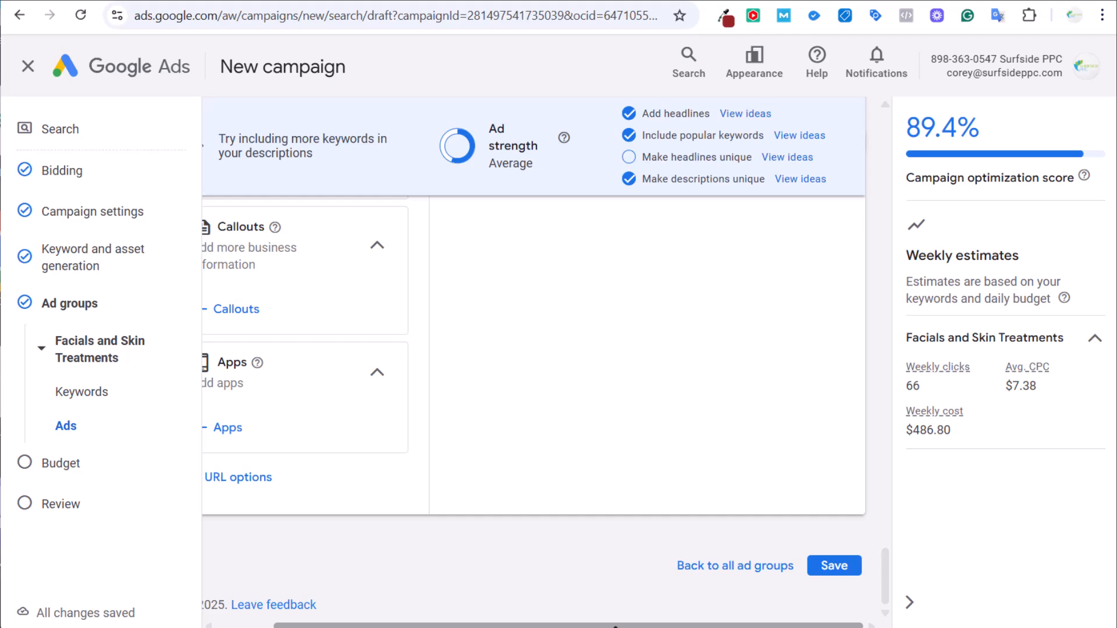
scroll(571, 571, "left", 2)
scroll(630, 498, "up", 15)
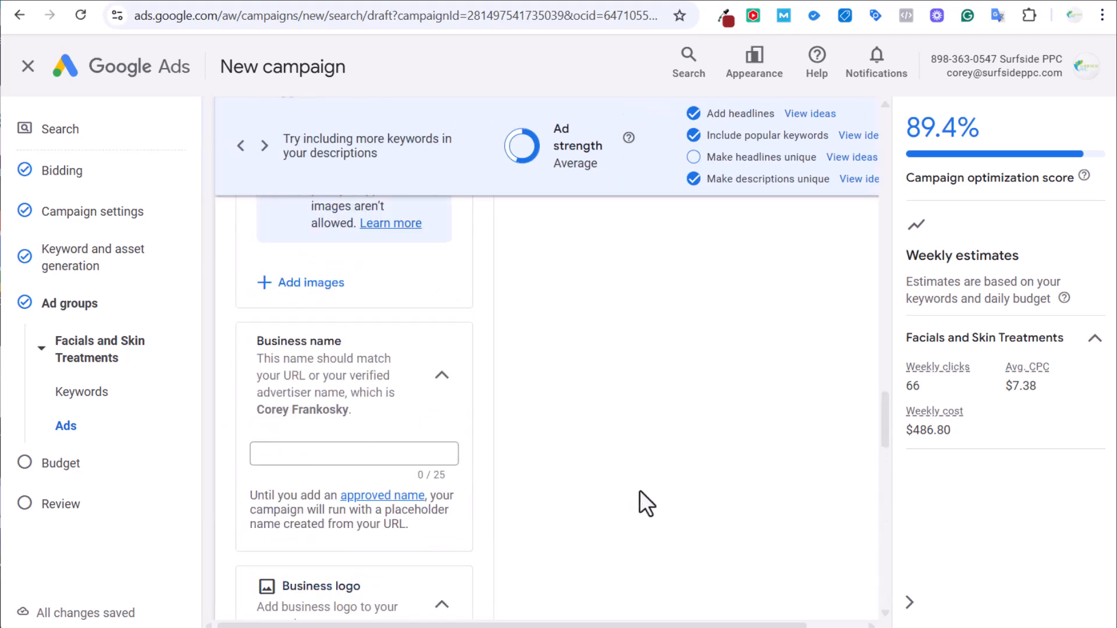
scroll(642, 483, "up", 12)
scroll(643, 483, "down", 10)
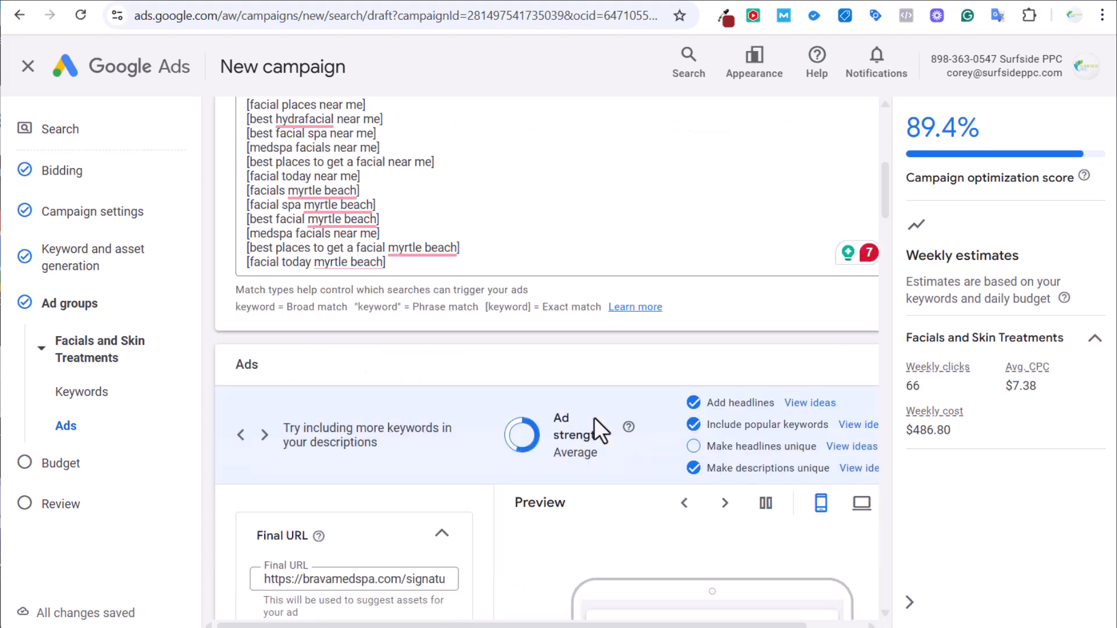
scroll(740, 483, "down", 10)
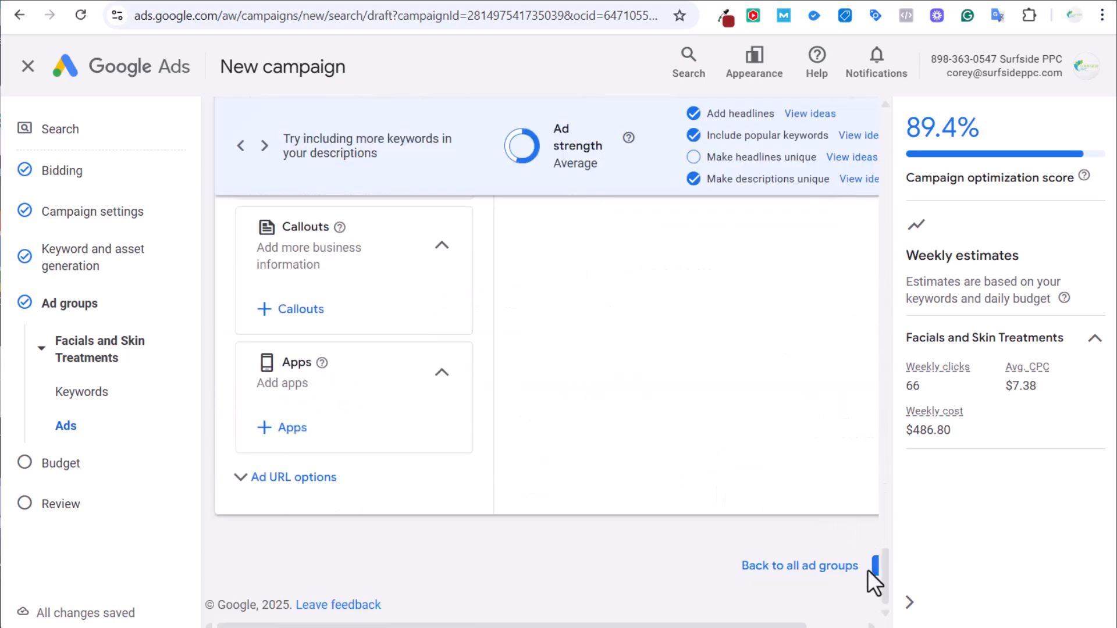
Add a second ad group, Ad group 2, and bring up the spa's wrinkle-reduction page.
left_click(874, 568)
scroll(641, 323, "up", 2)
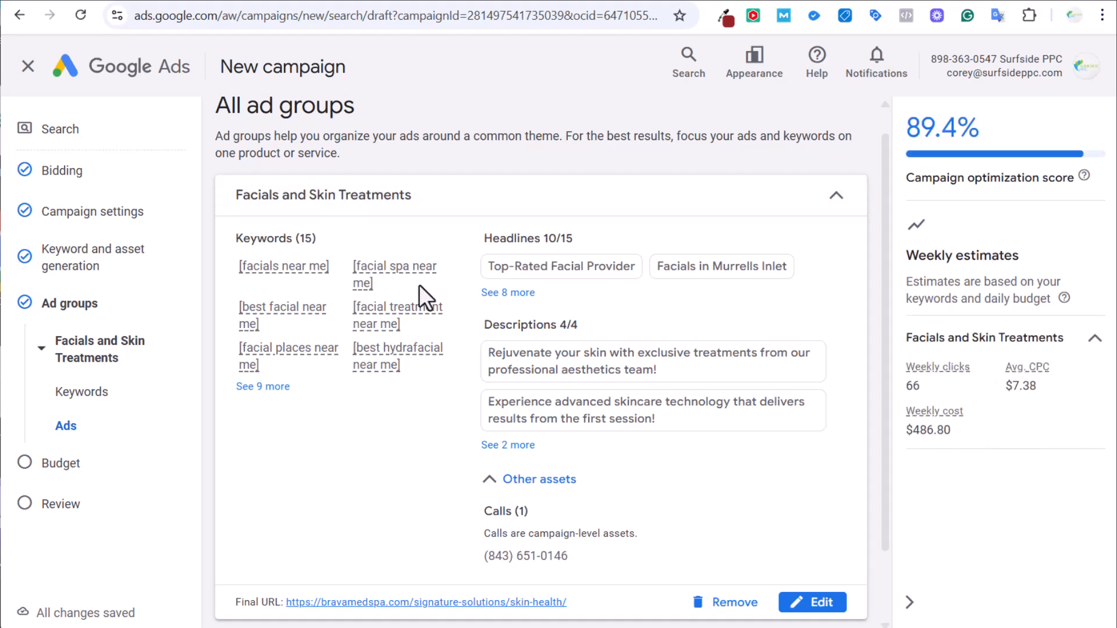
scroll(419, 284, "down", 2)
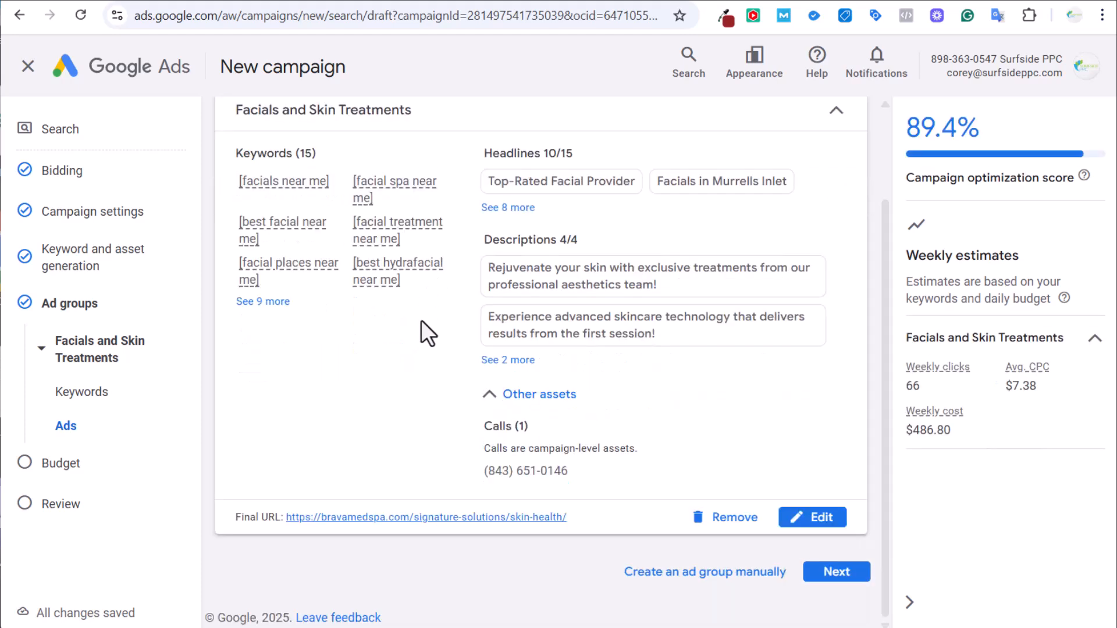
left_click(698, 577)
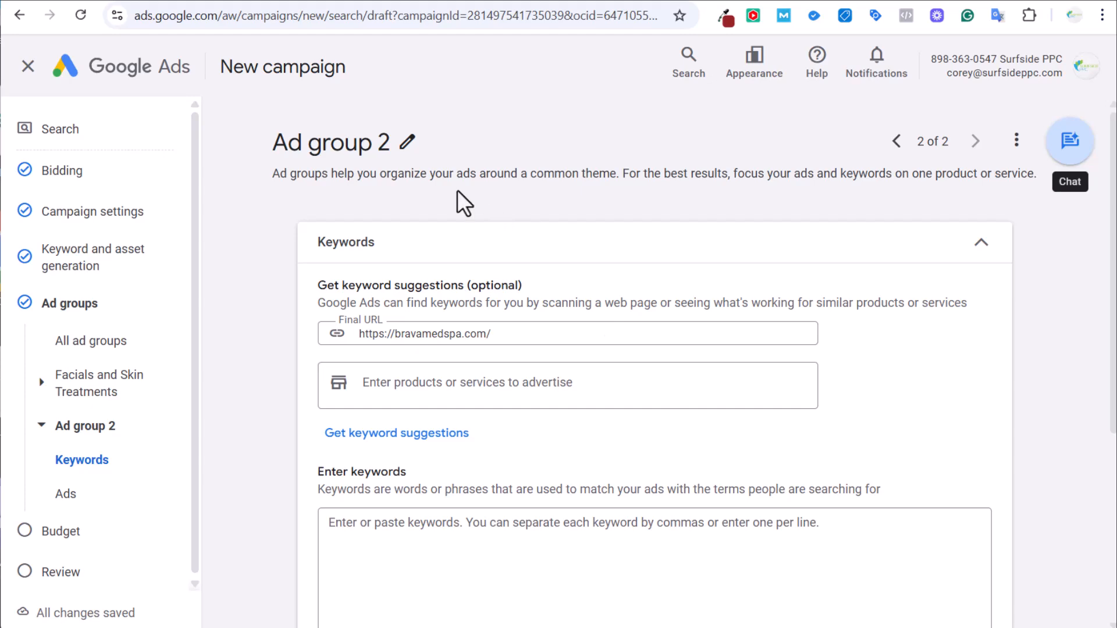
left_click(414, 1)
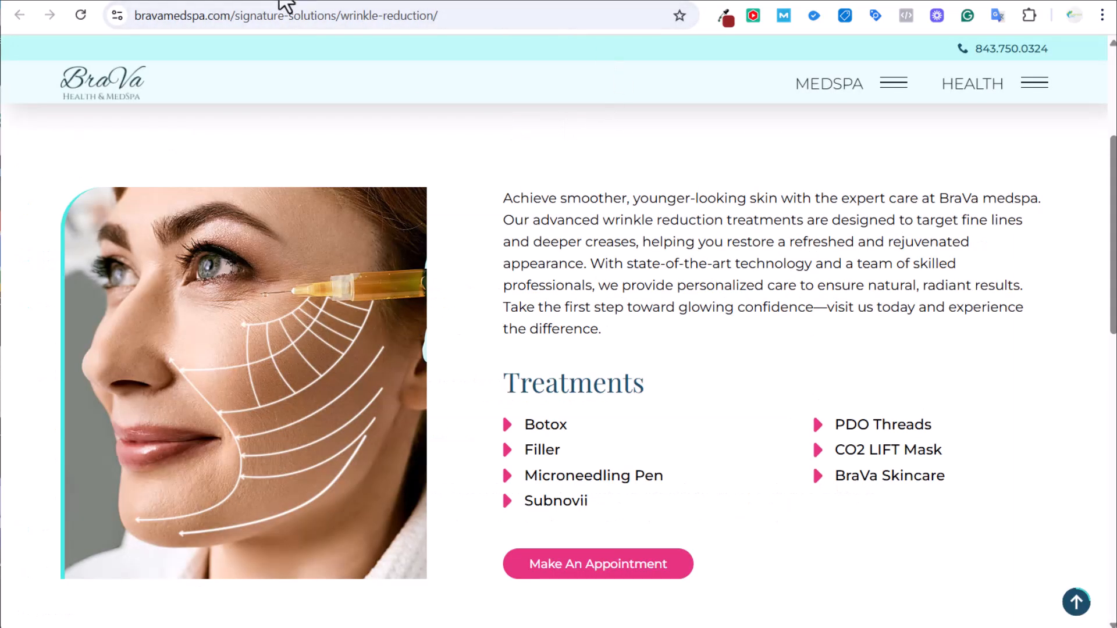
Open the Skin Lesion Removal landing page linked in the Med Spa Keywords sheet, then return to Google Ads.
left_click(279, 1)
scroll(505, 308, "down", 8)
scroll(505, 316, "down", 20)
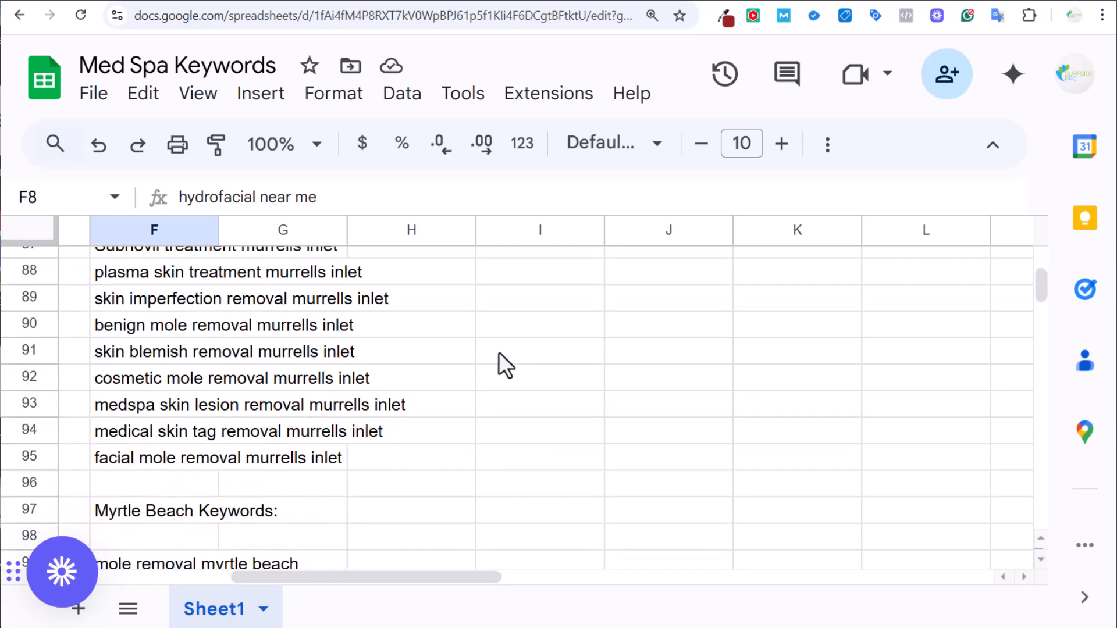
scroll(498, 352, "up", 20)
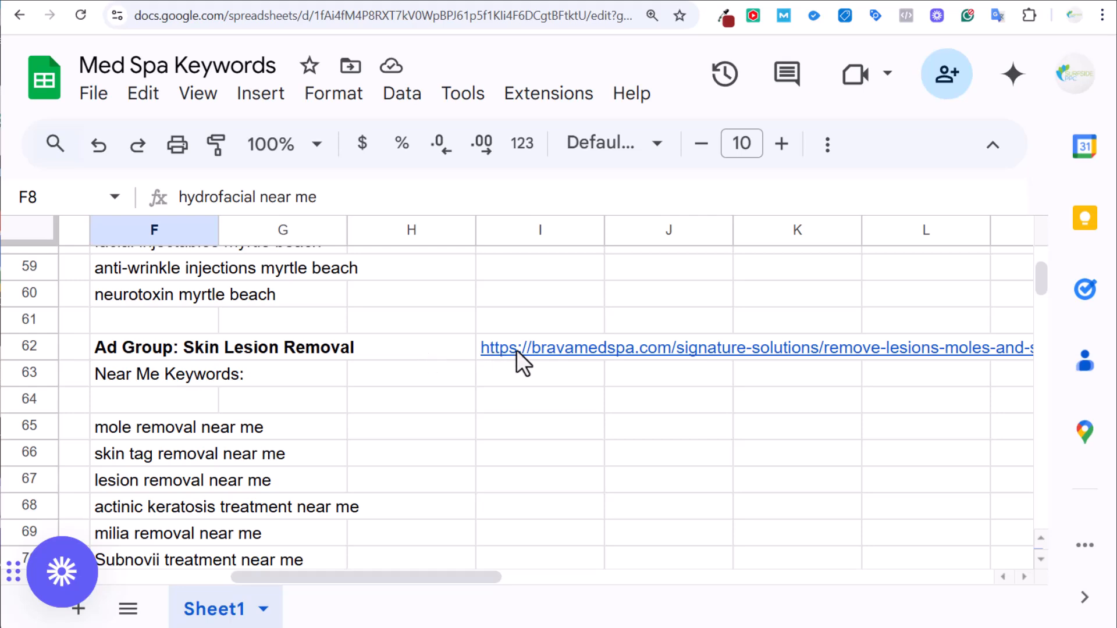
left_click(492, 5)
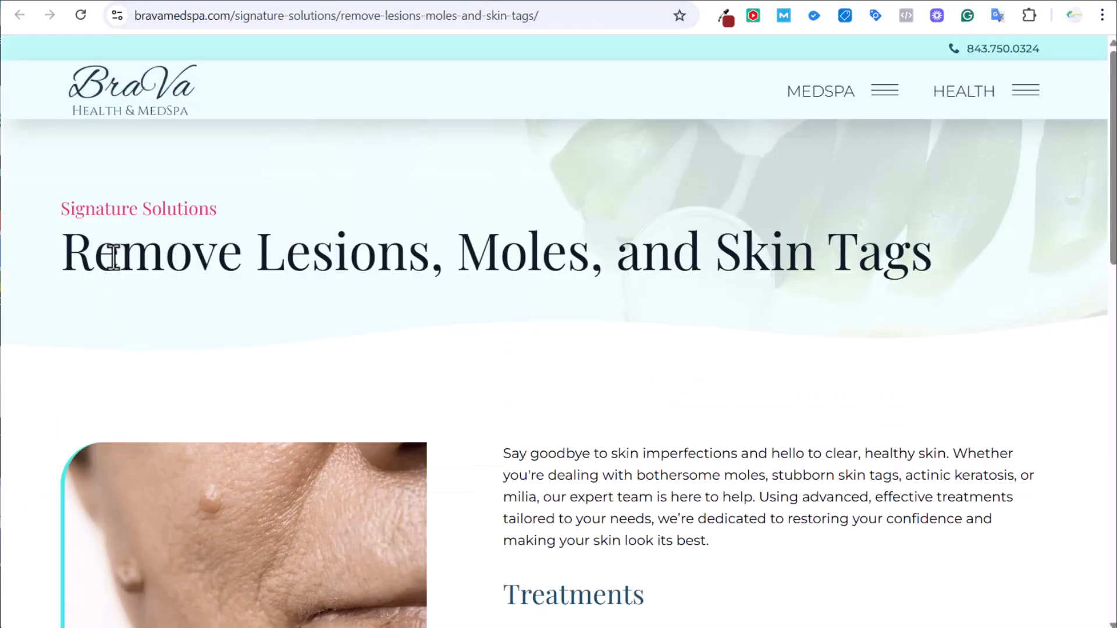
left_click_drag(125, 259, 890, 251)
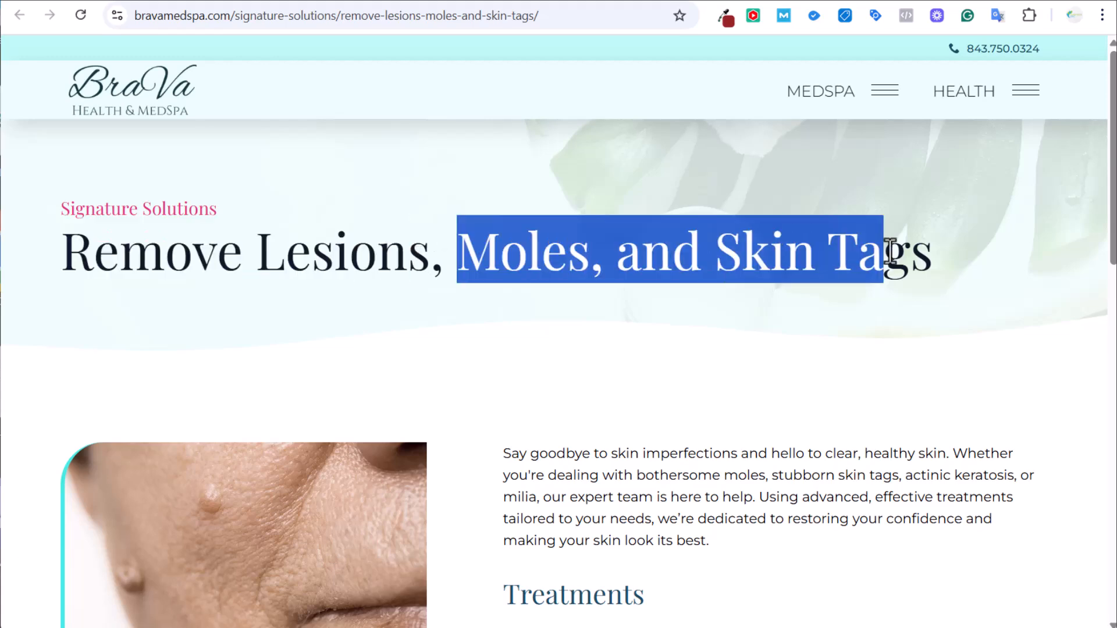
left_click(915, 256)
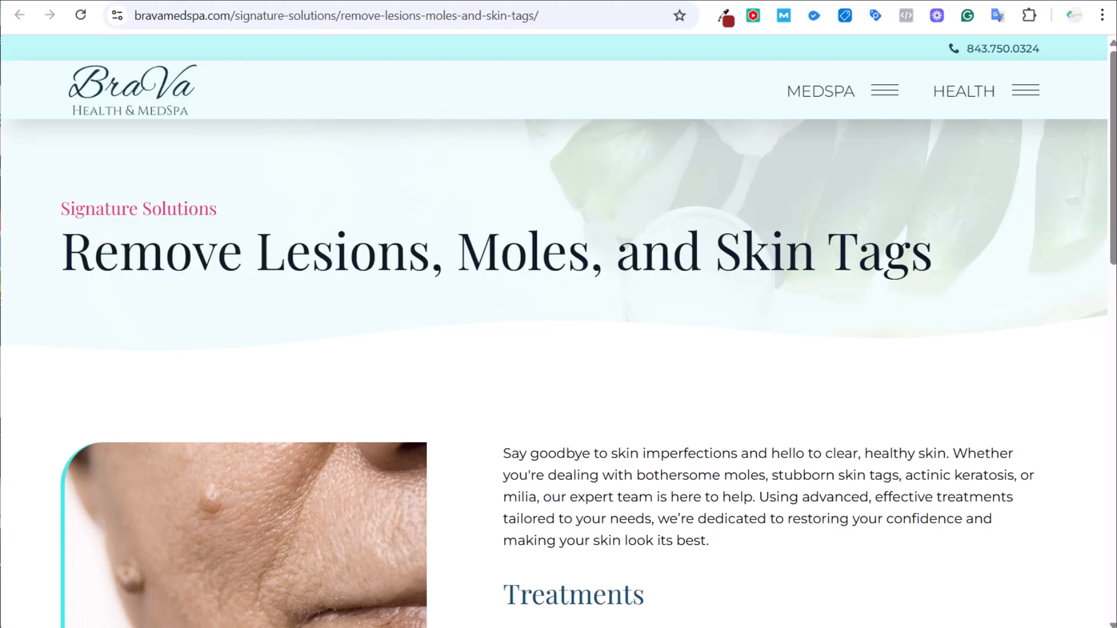
left_click(150, 4)
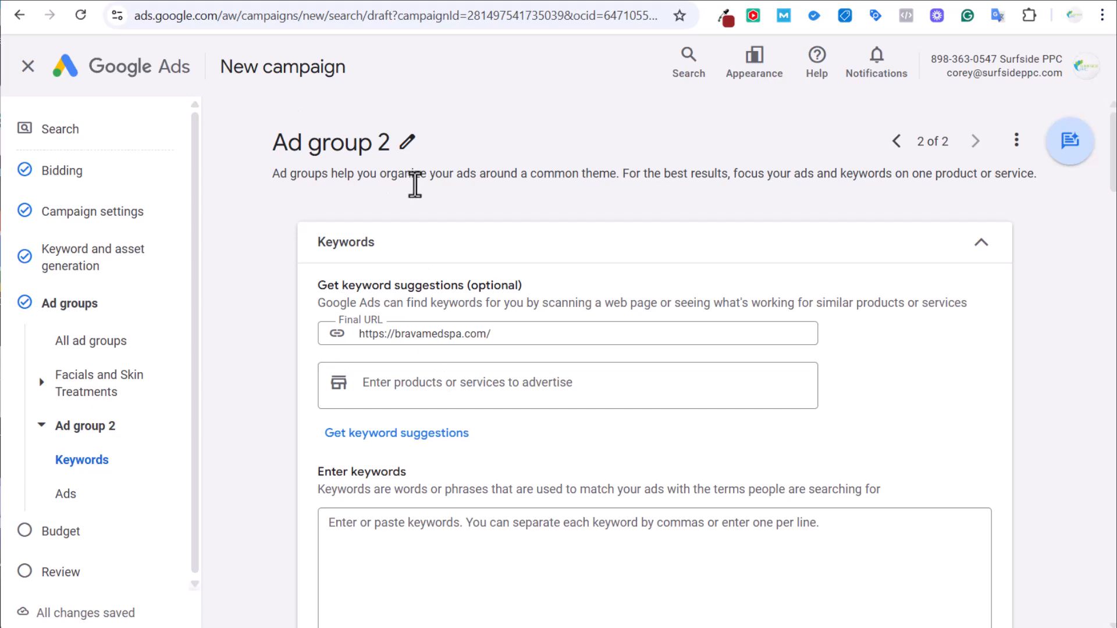
Replace Ad group 2's Final URL with the lesion-removal page address.
left_click(329, 1)
left_click(329, 12)
key("ctrl+c")
left_click(163, 2)
left_click(454, 332)
key("ctrl+a")
key("ctrl+v")
Add remove lesions, remove skin tags and remove moles as services and generate keyword suggestions.
left_click(469, 372)
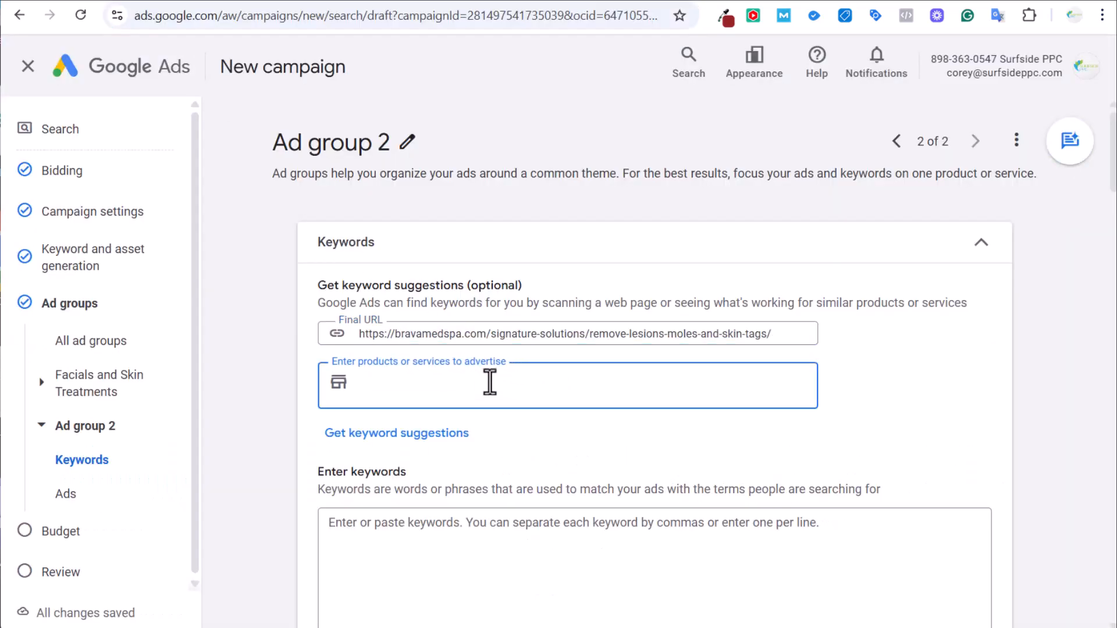
type("remove lesions\\")
key("BackSpace")
key("Return")
type("remove skin t")
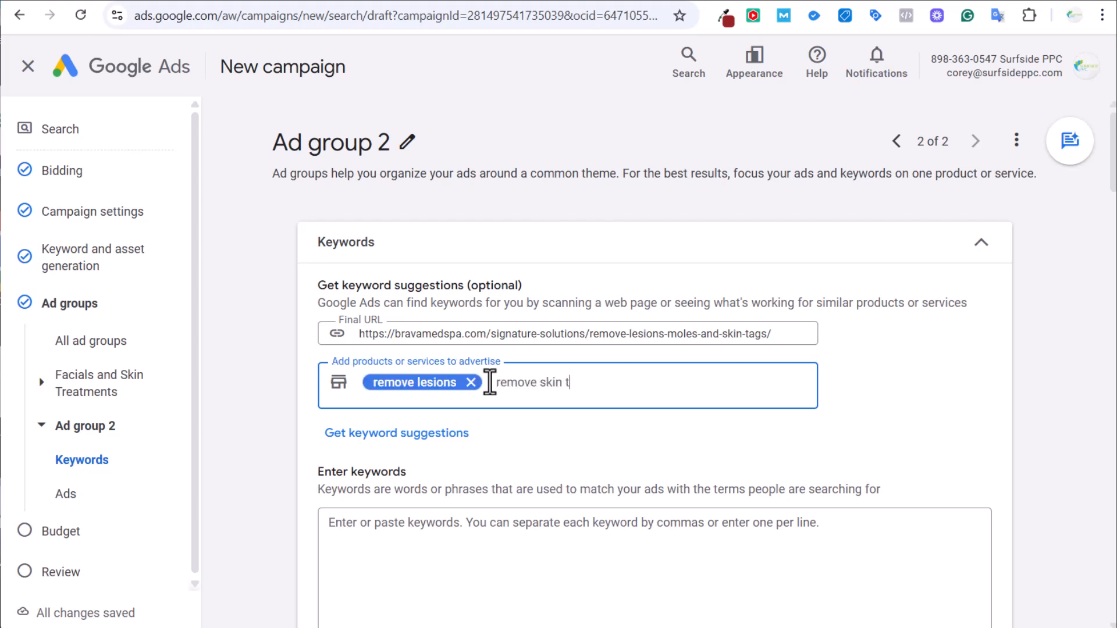
type("ags")
key("Return")
type("remove mol")
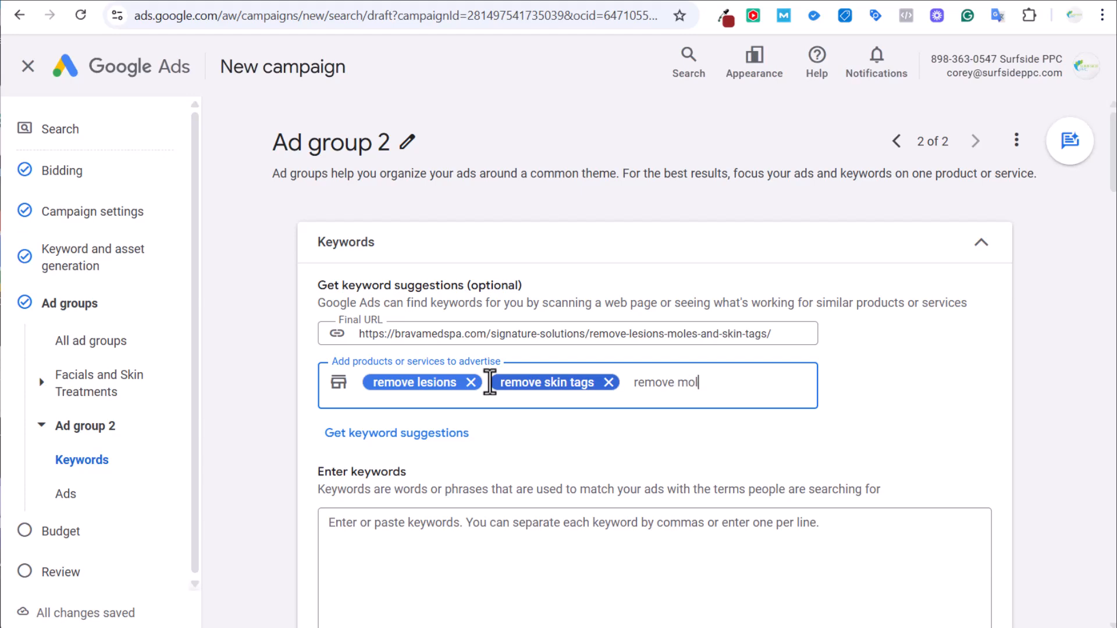
type("es")
key("Return")
scroll(490, 384, "down", 5)
scroll(308, 407, "up", 2)
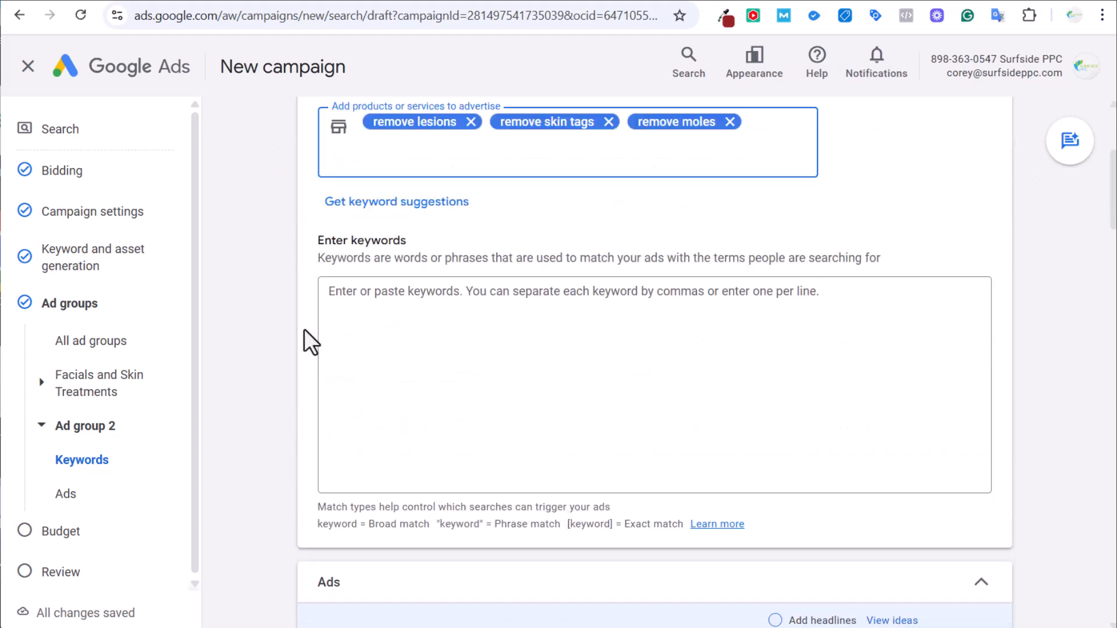
left_click(371, 204)
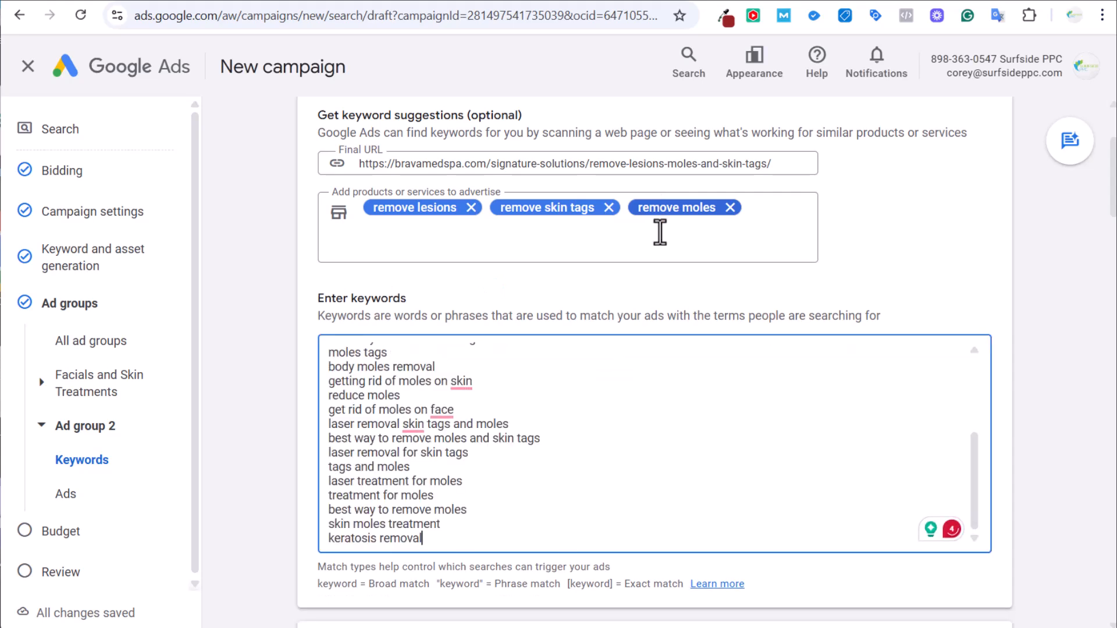
Review Ad group 2's suggested removal keywords, then scroll the Med Spa Keywords sheet to the near-me terms.
scroll(665, 492, "up", 3)
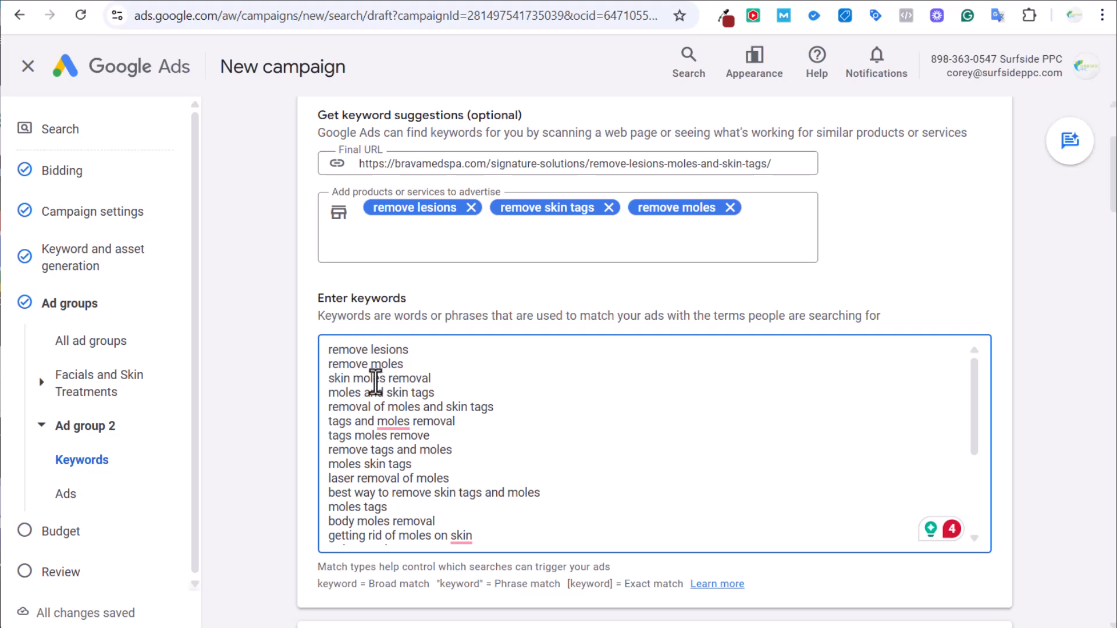
left_click_drag(581, 365, 594, 401)
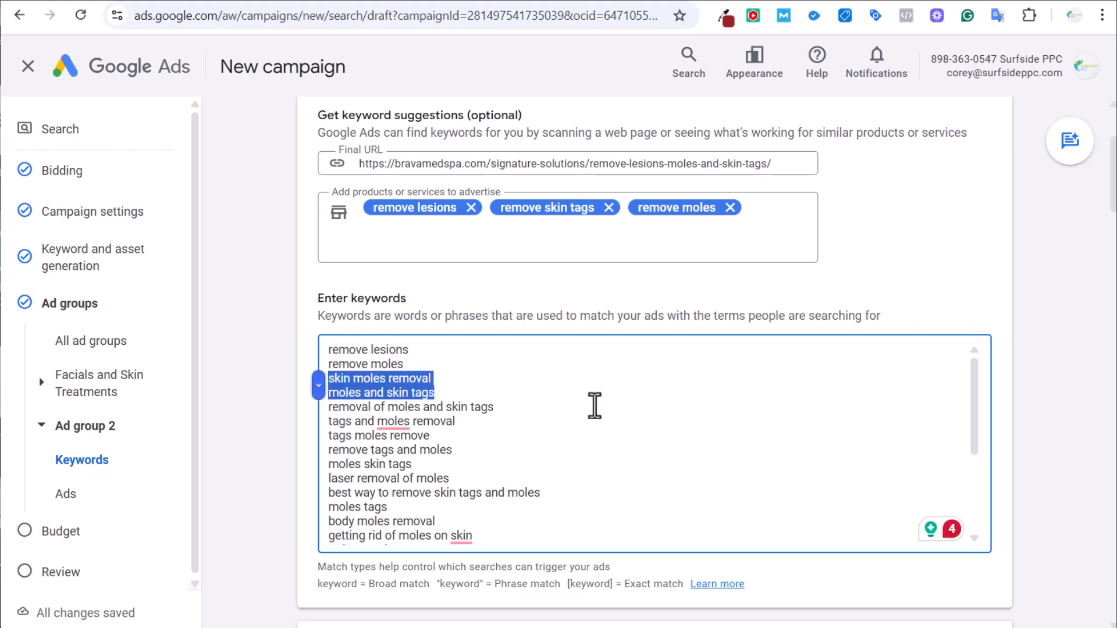
scroll(614, 426, "down", 3)
scroll(615, 426, "down", 1)
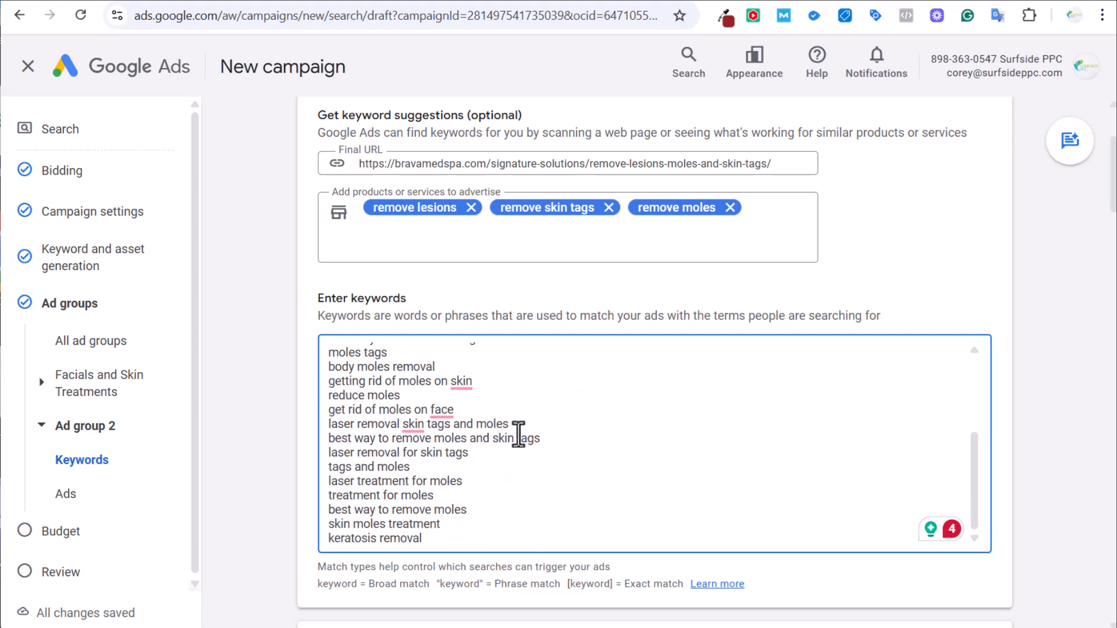
left_click(291, 3)
scroll(314, 349, "down", 2)
Copy the three near-me keywords in F65:F67 and clear Ad group 2's suggested keywords.
left_click(162, 345)
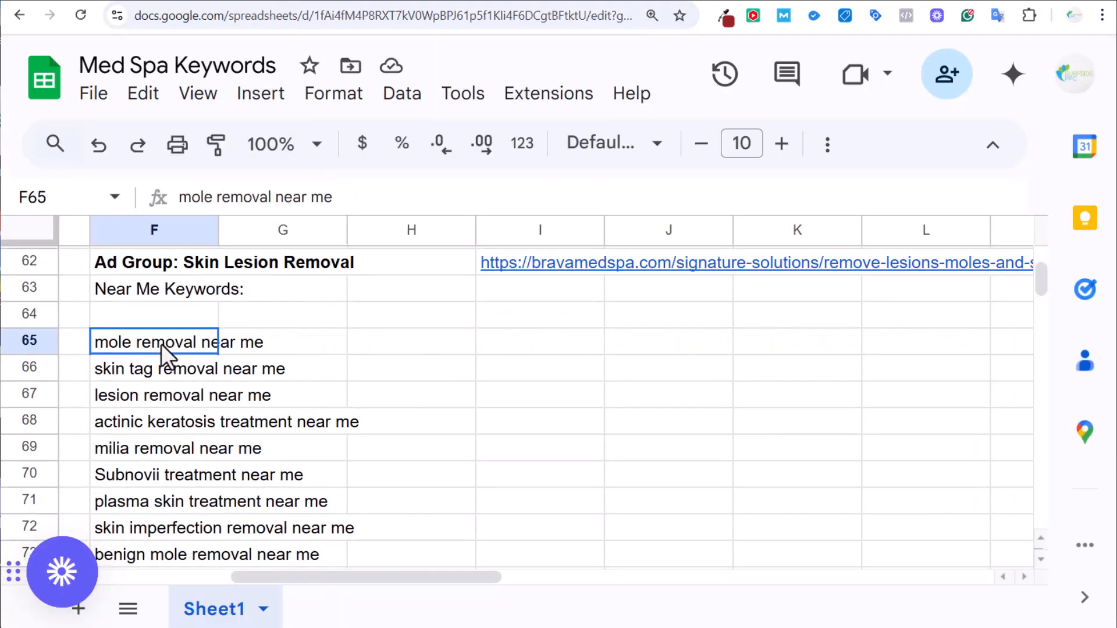
left_click_drag(162, 349, 165, 400)
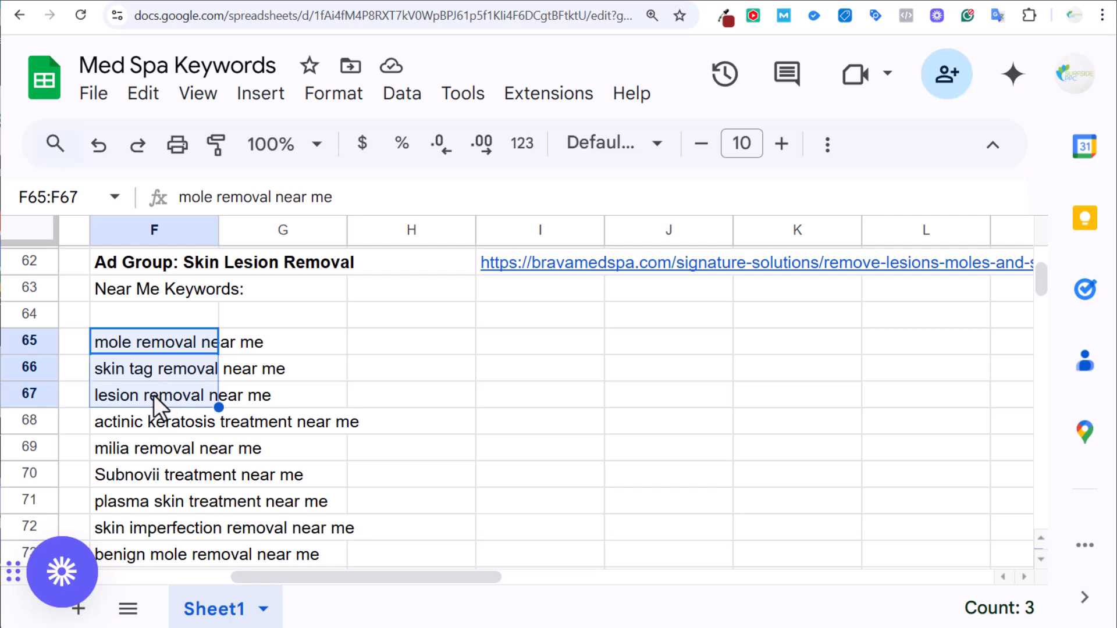
key("ctrl+c")
key("ctrl+Tab")
left_click_drag(428, 540, 229, 233)
key("BackSpace")
Paste the near-me keywords and swap the three removal services for the near-me terms.
key("ctrl+v")
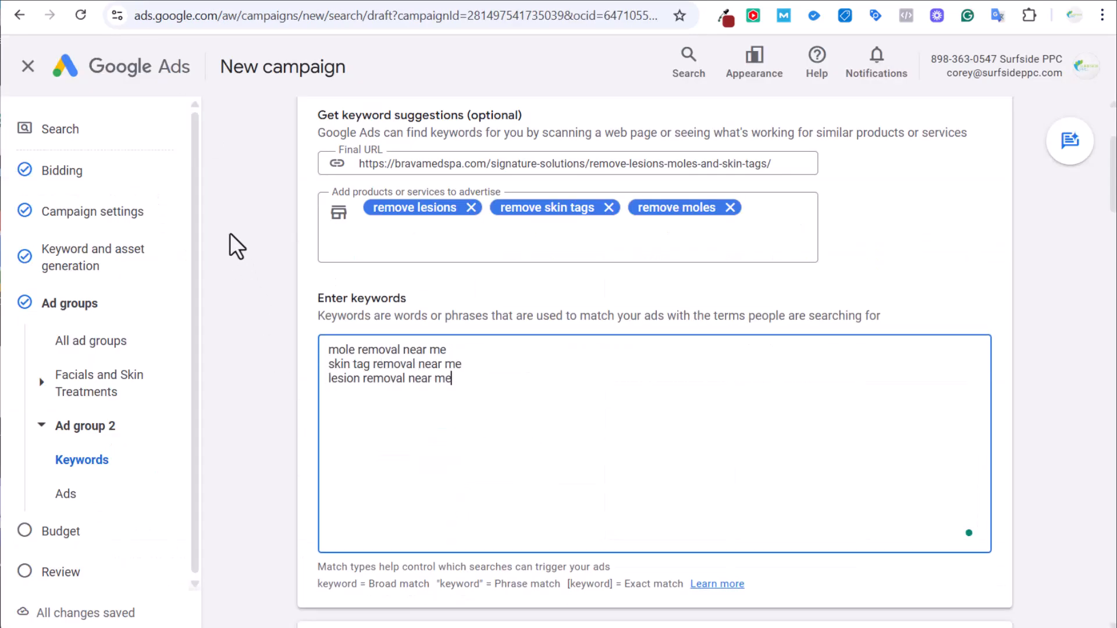
left_click(471, 208)
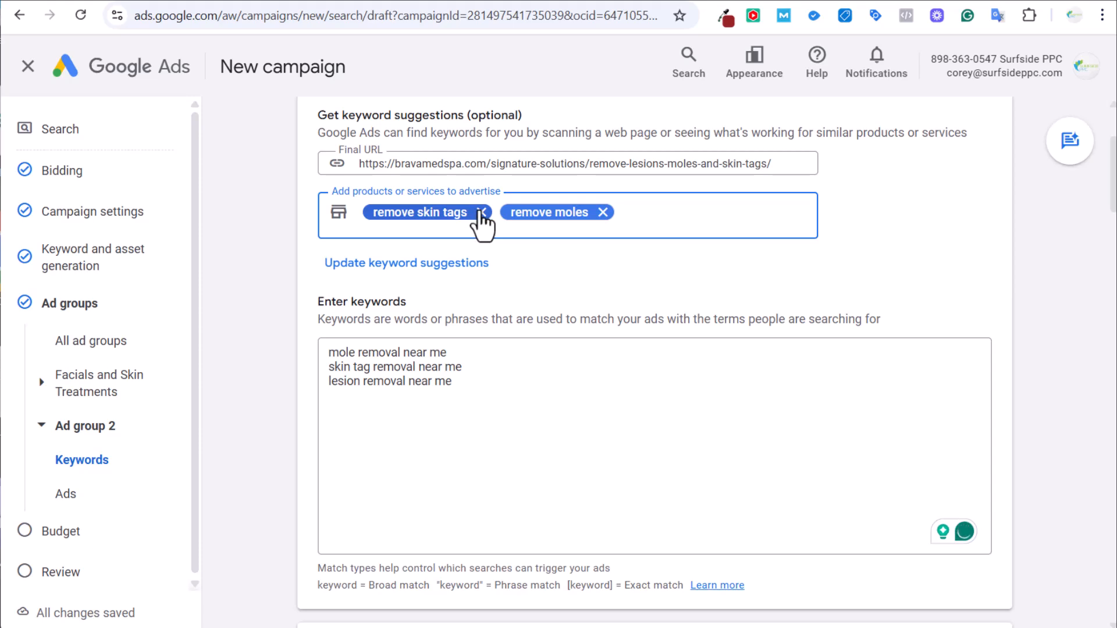
left_click(471, 207)
left_click(465, 207)
key("ctrl+v")
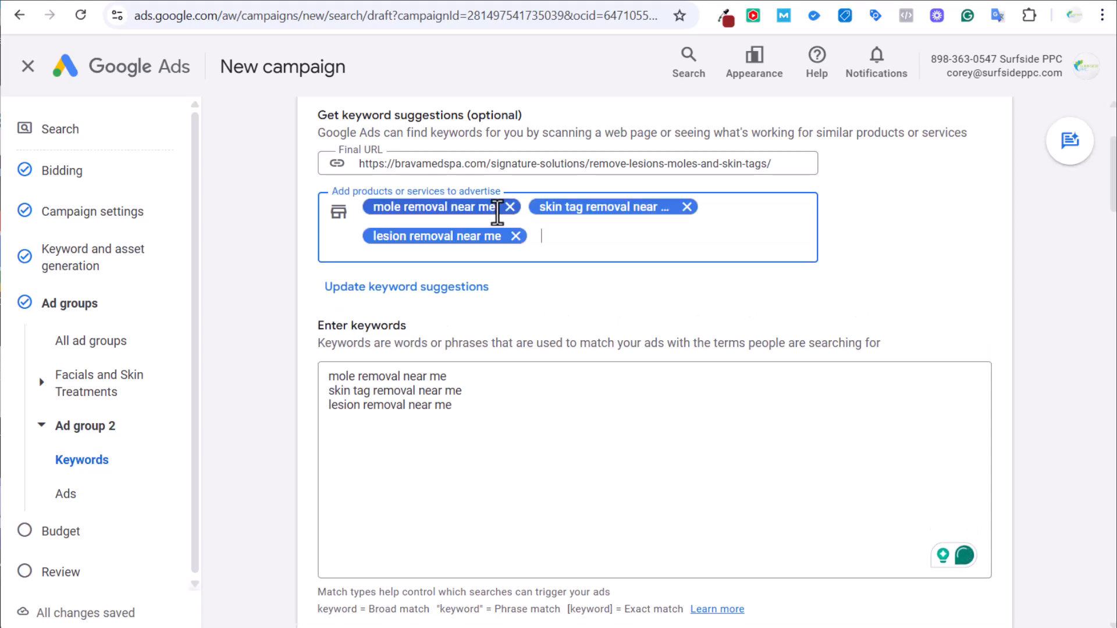
Duplicate the three keywords and change the copies from 'near me' to 'Murrells inlet'.
left_click(473, 404)
key("ctrl+a")
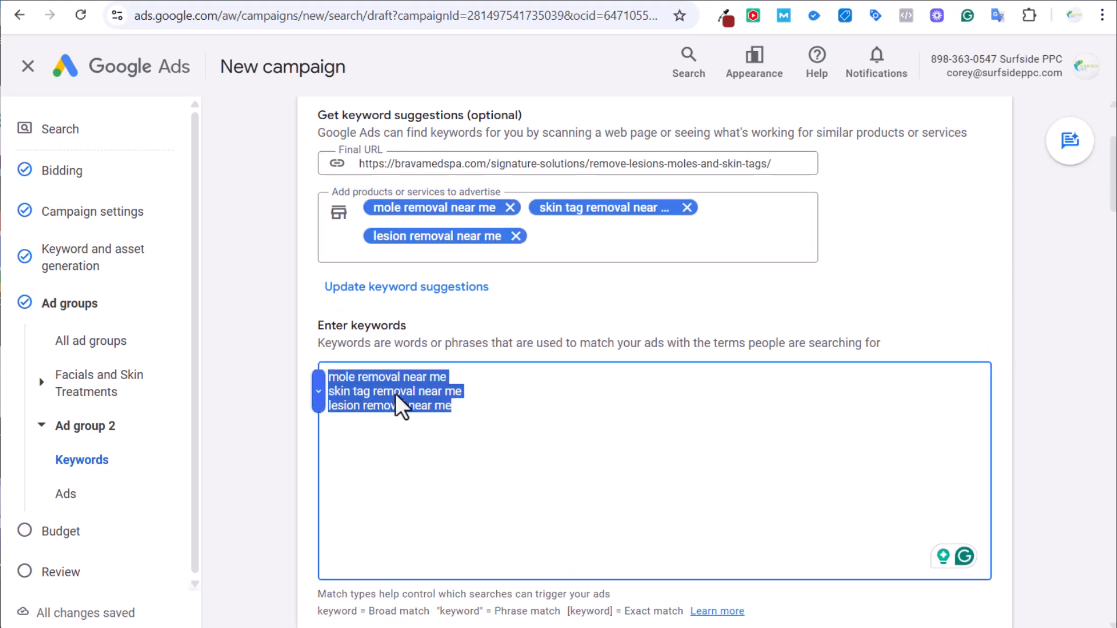
left_click(498, 408)
key("Return")
key("Return")
key("ctrl+v")
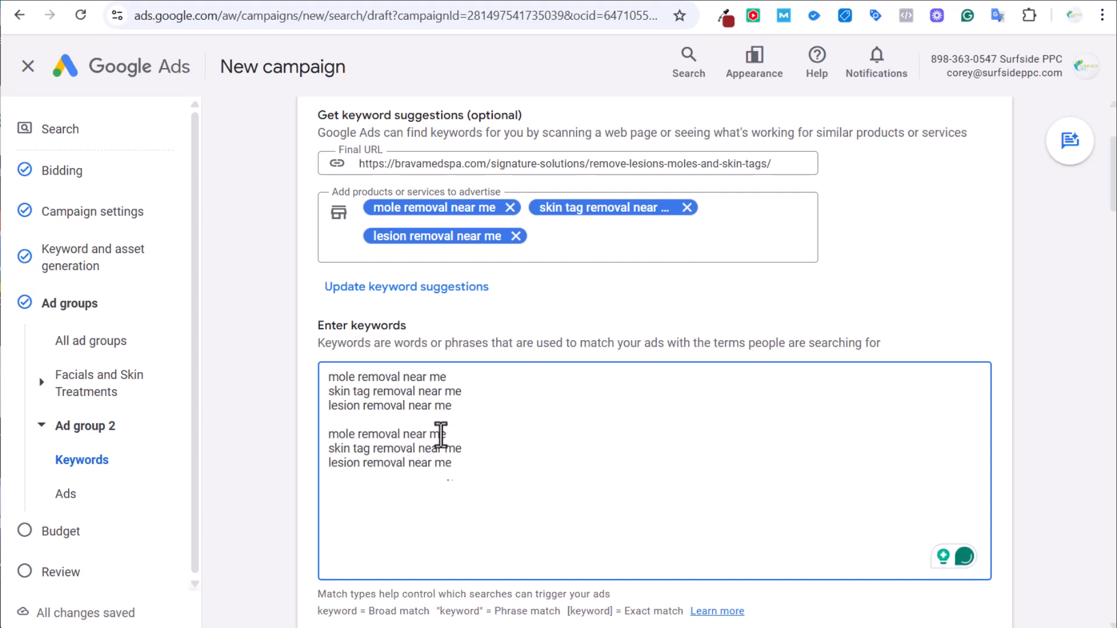
left_click_drag(453, 434, 404, 434)
type("Murrells inlet")
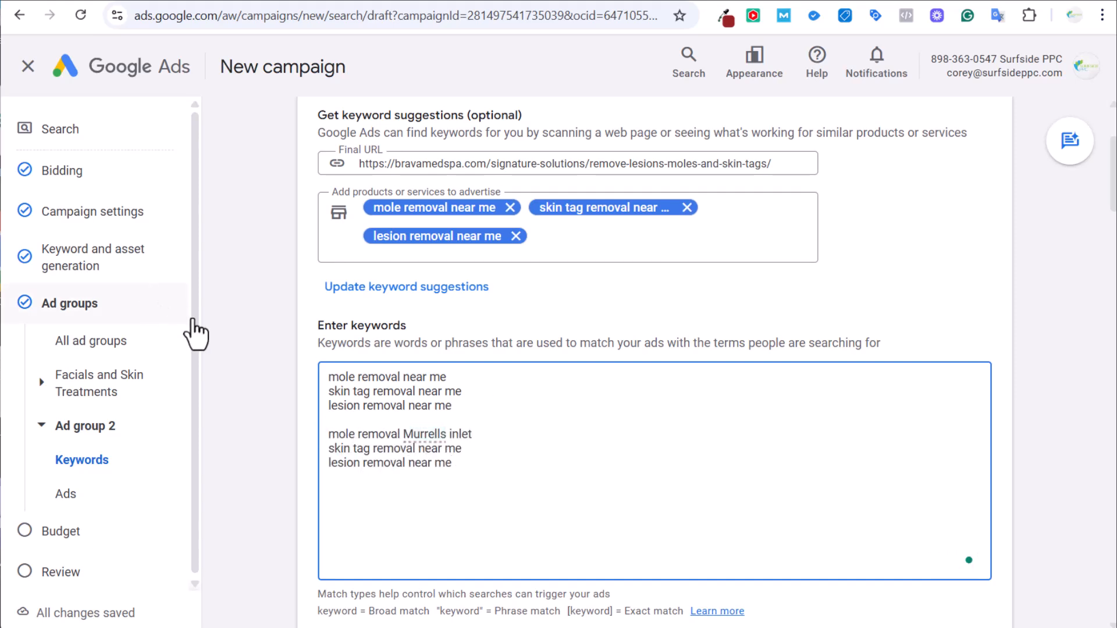
left_click_drag(403, 434, 471, 451)
left_click(484, 451)
left_click(431, 450)
key("ctrl+v")
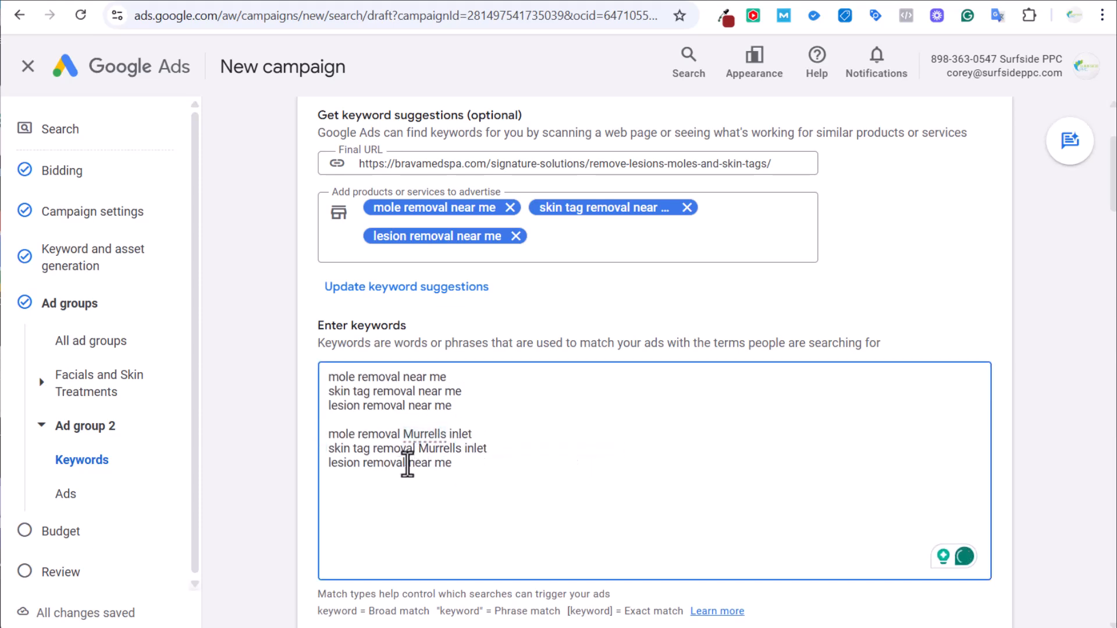
left_click_drag(407, 463, 455, 463)
key("ctrl+v")
Add a third set of the removal keywords for Myrtle Beach.
left_click(434, 422)
key("BackSpace")
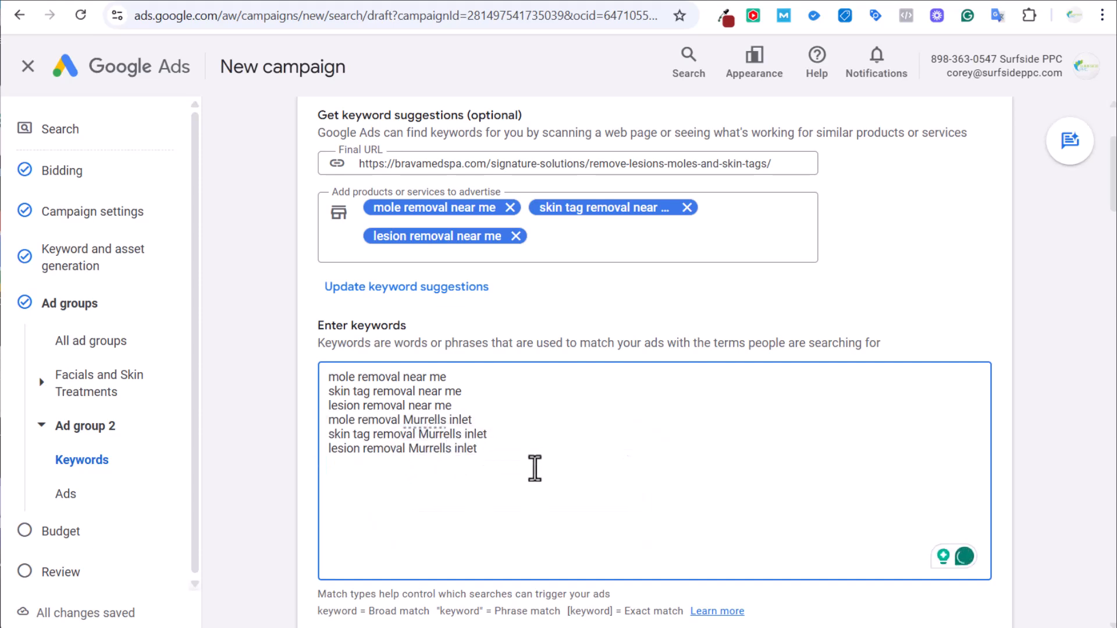
key("Return")
key("ctrl+v")
left_click_drag(419, 464, 403, 464)
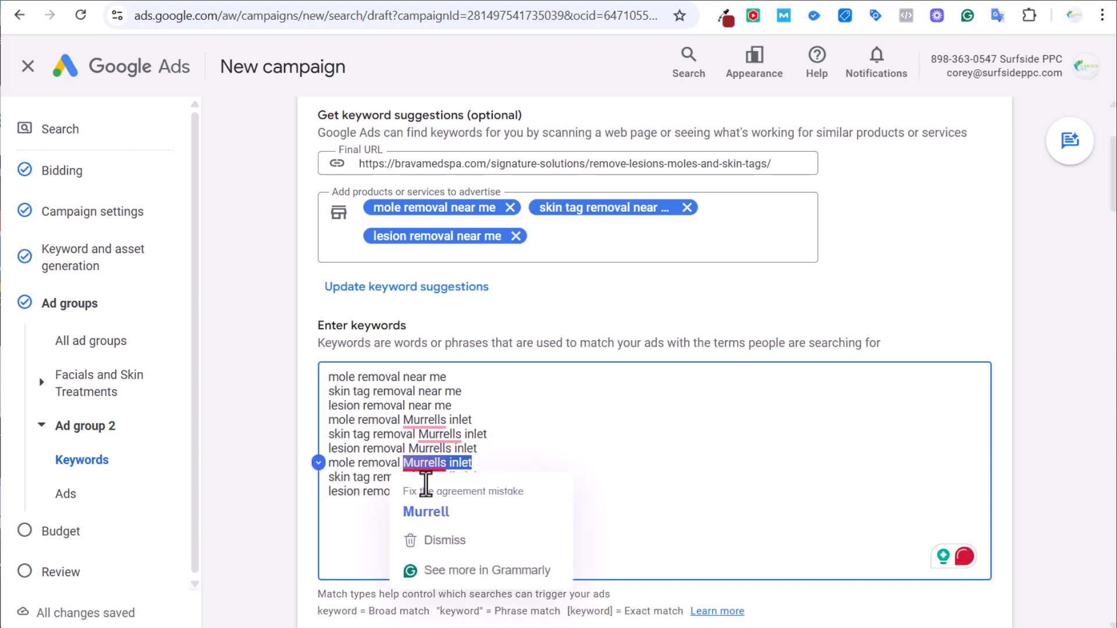
type("myrte")
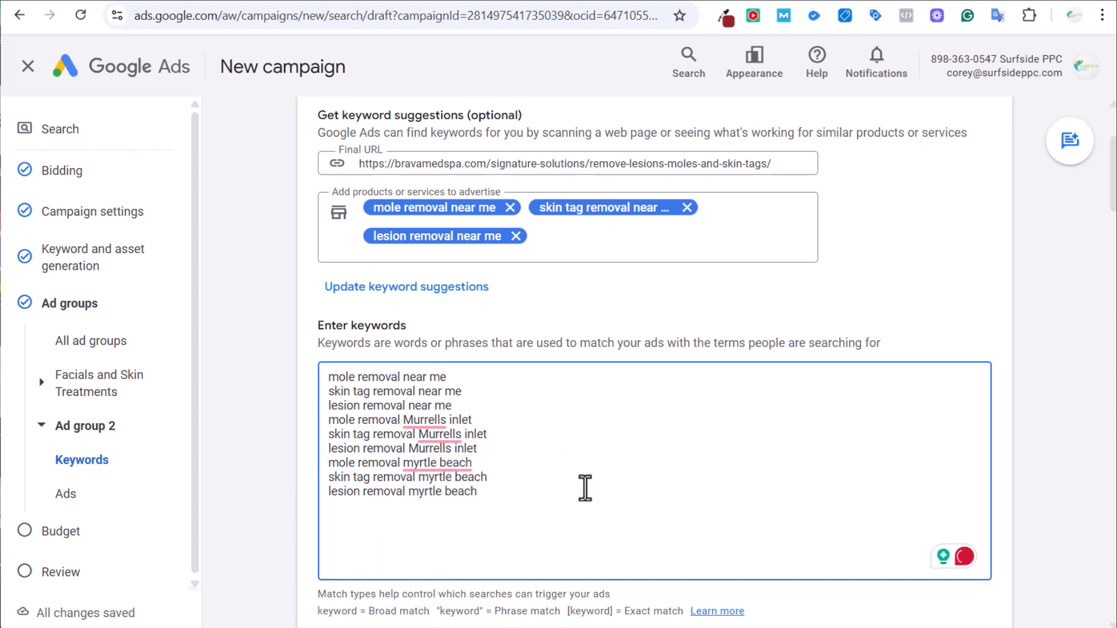
Add a closing ] to the end of every keyword line.
type("]")
left_click(532, 476)
type("]")
left_click(535, 462)
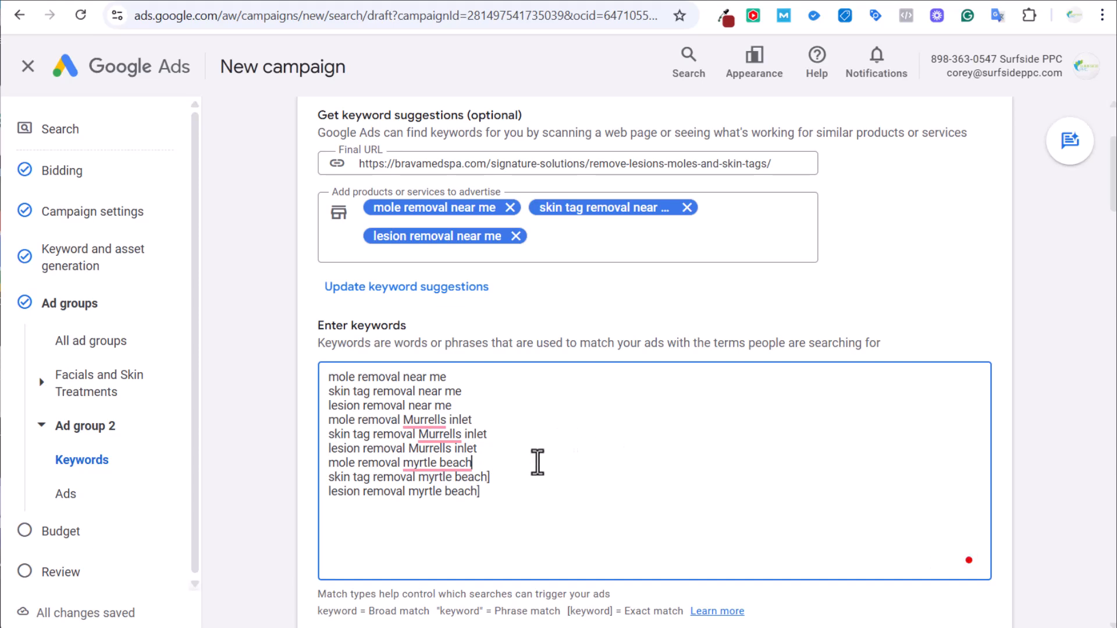
type("]")
left_click(544, 448)
type("]")
left_click(552, 433)
type("]")
left_click(557, 424)
type("]")
left_click(563, 404)
type("]")
left_click(568, 391)
type("]")
left_click(571, 376)
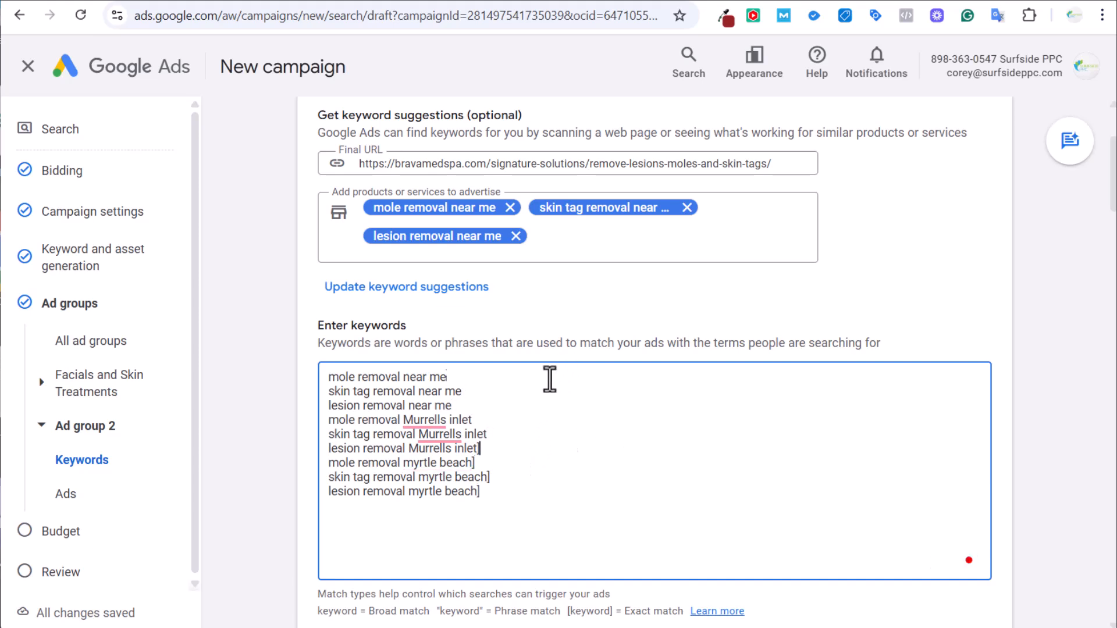
type("]")
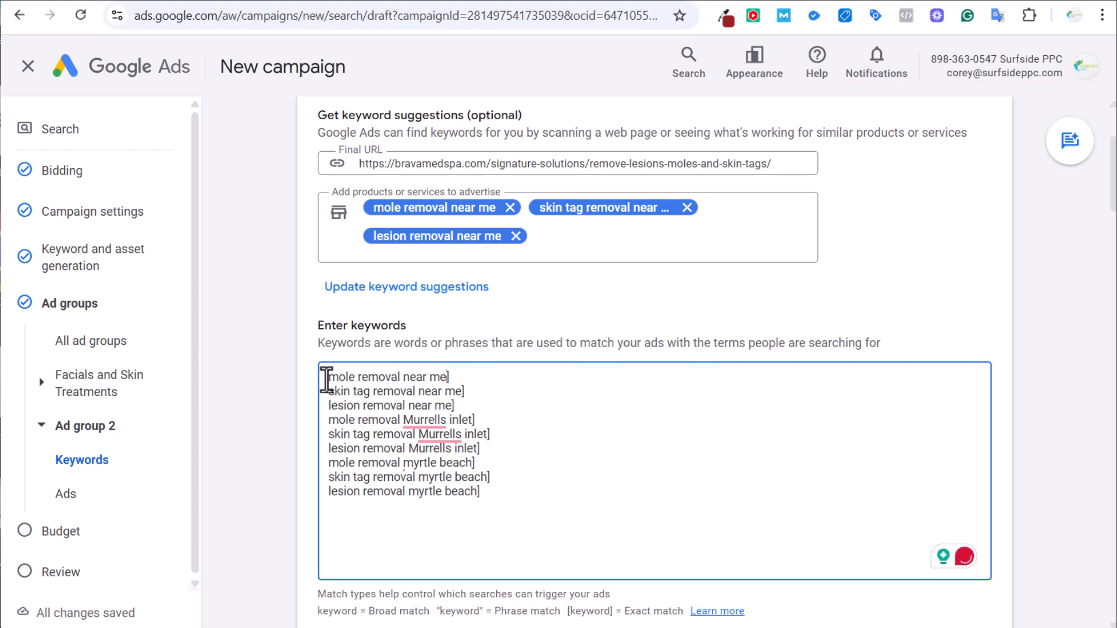
Add an opening [ to the start of each keyword line for exact match.
left_click(331, 377)
type("[")
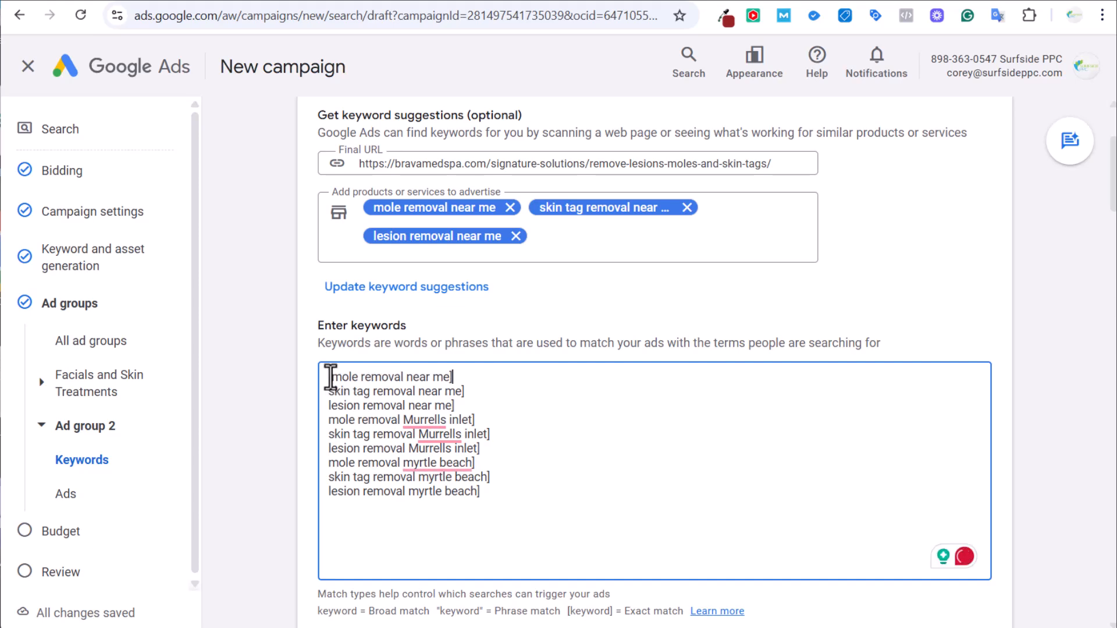
key("Right")
type("[")
type("[")
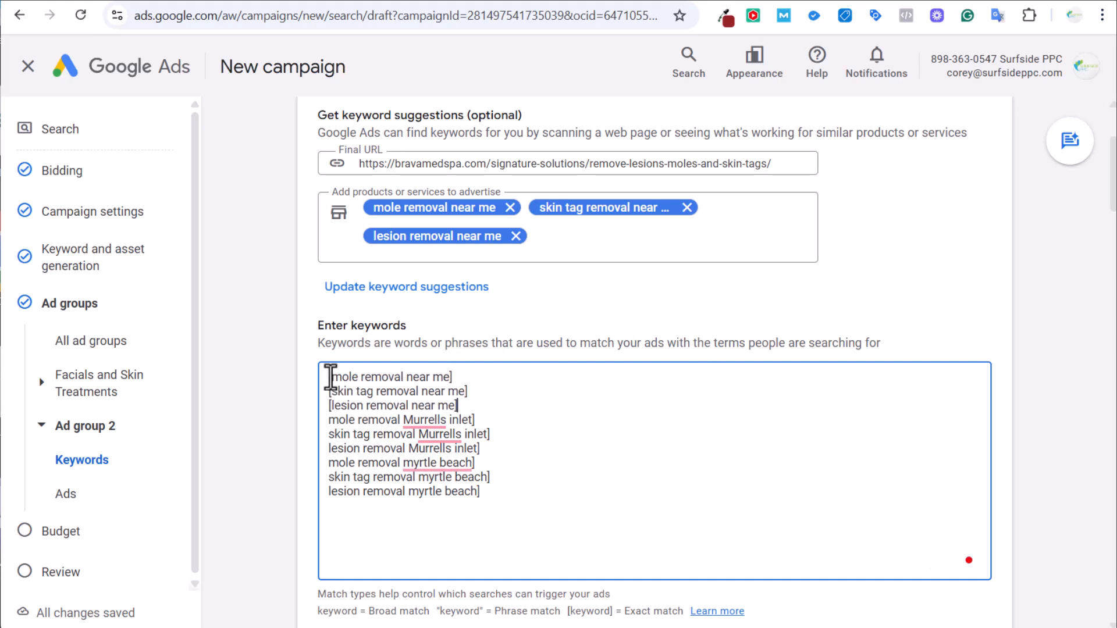
key("Right")
type("[")
key("End")
key("Right")
type("[[")
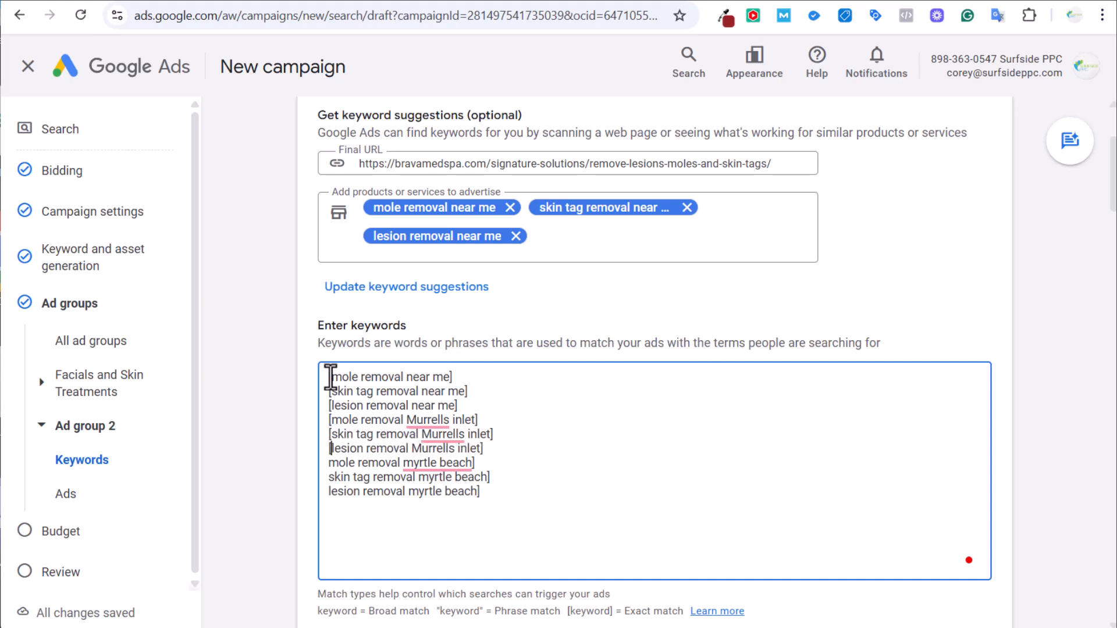
type("[")
key("End")
key("Right")
type("[")
key("End")
key("Right")
type("[")
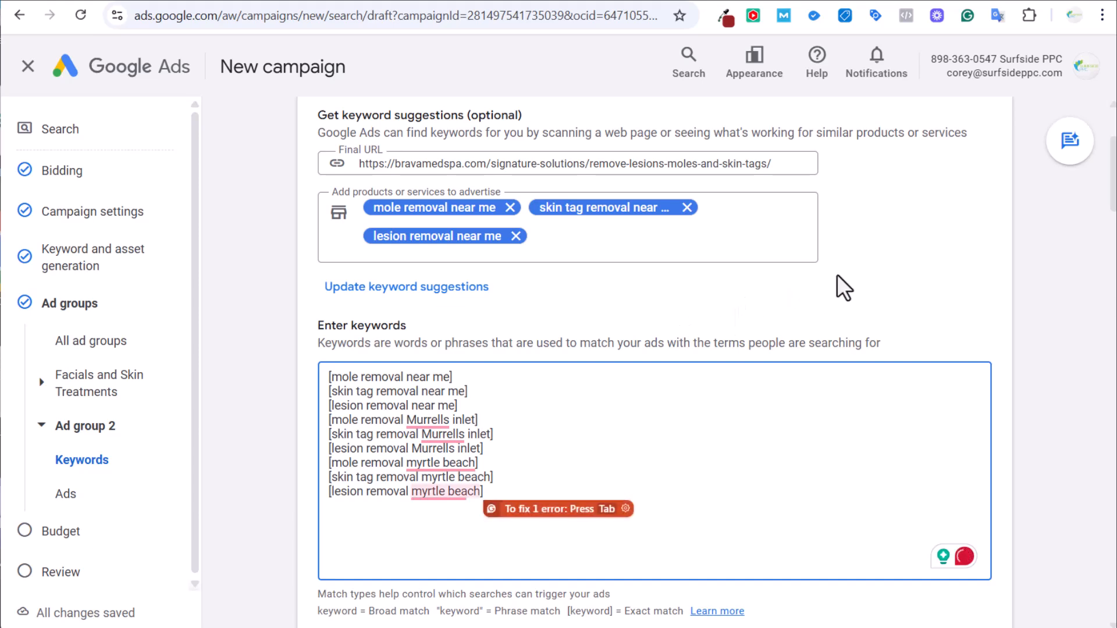
Set the ad's Final URL to the lesions, moles and skin tags page address.
scroll(954, 280, "up", 2)
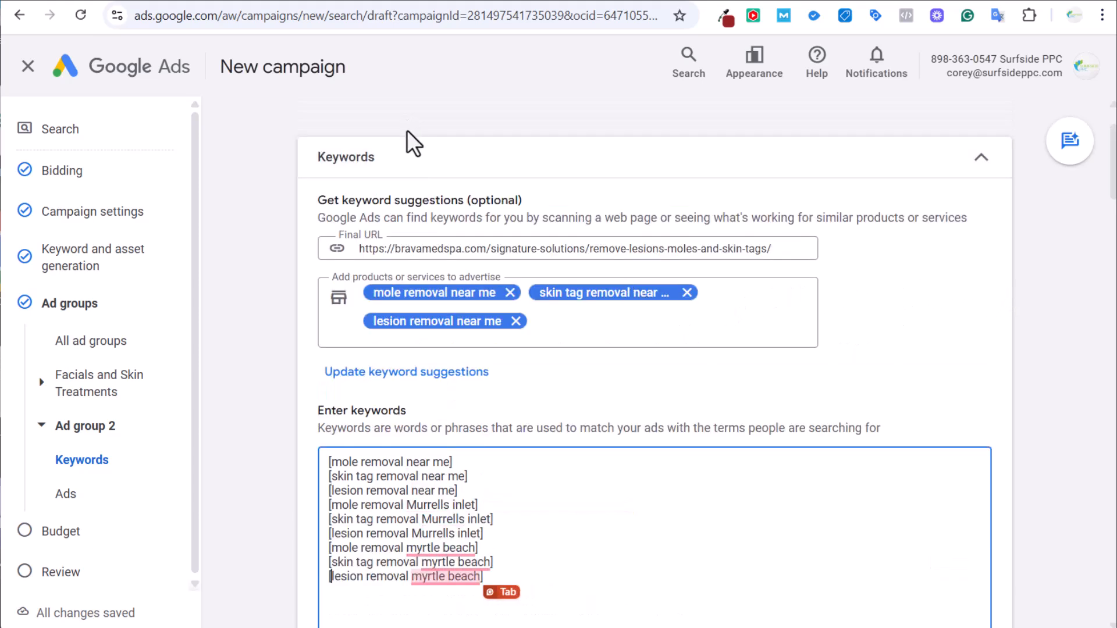
scroll(305, 322, "down", 4)
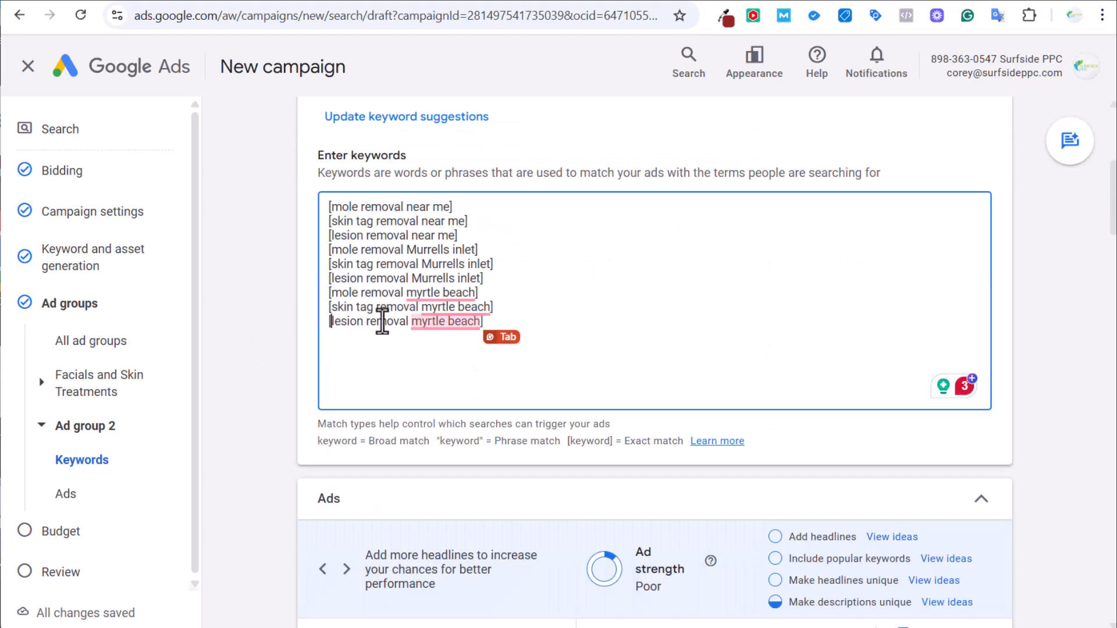
scroll(290, 309, "down", 4)
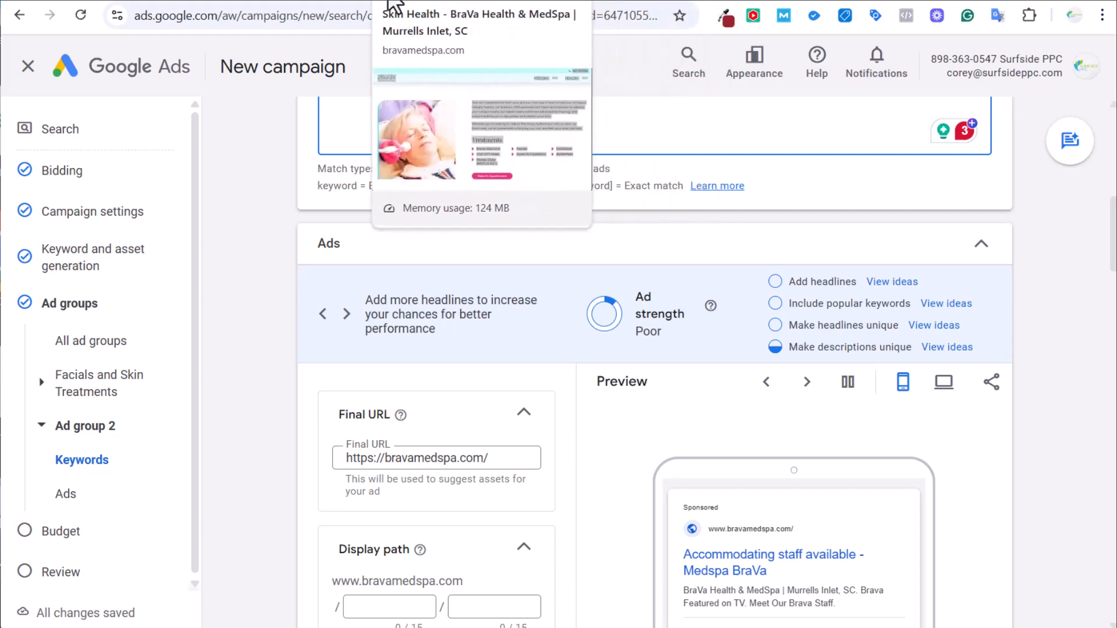
left_click(326, 2)
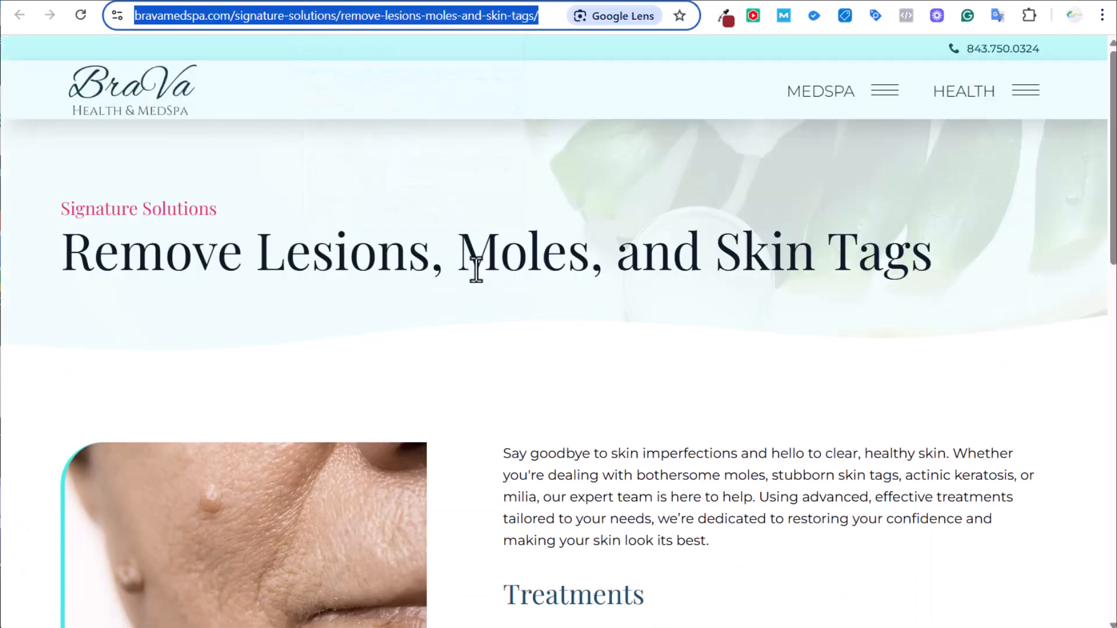
key("ctrl+Tab")
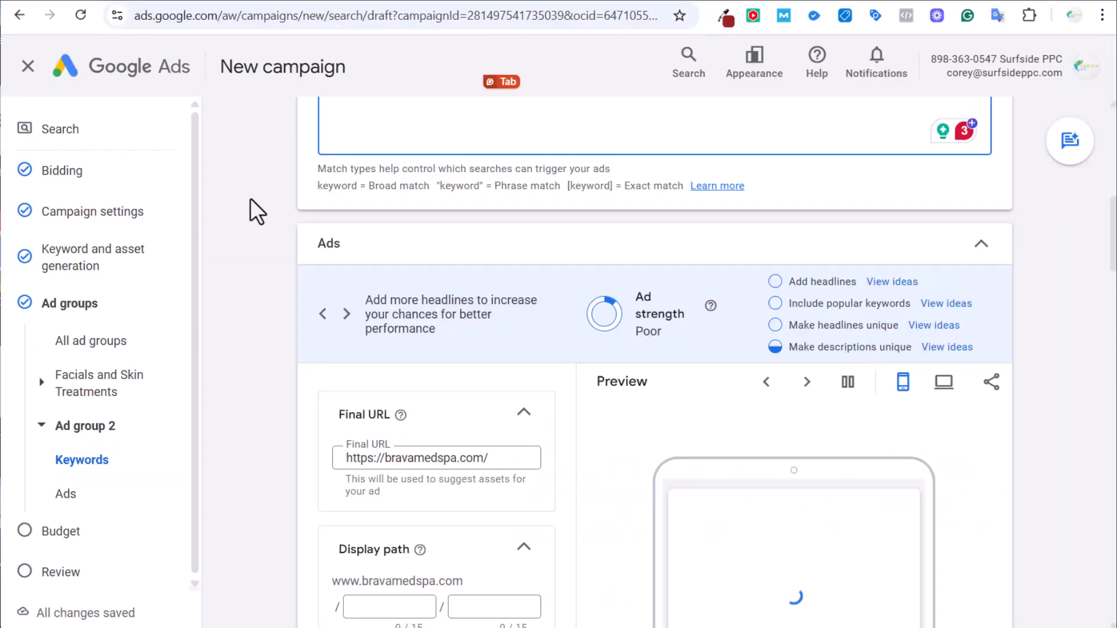
triple_click(406, 460)
key("ctrl+v")
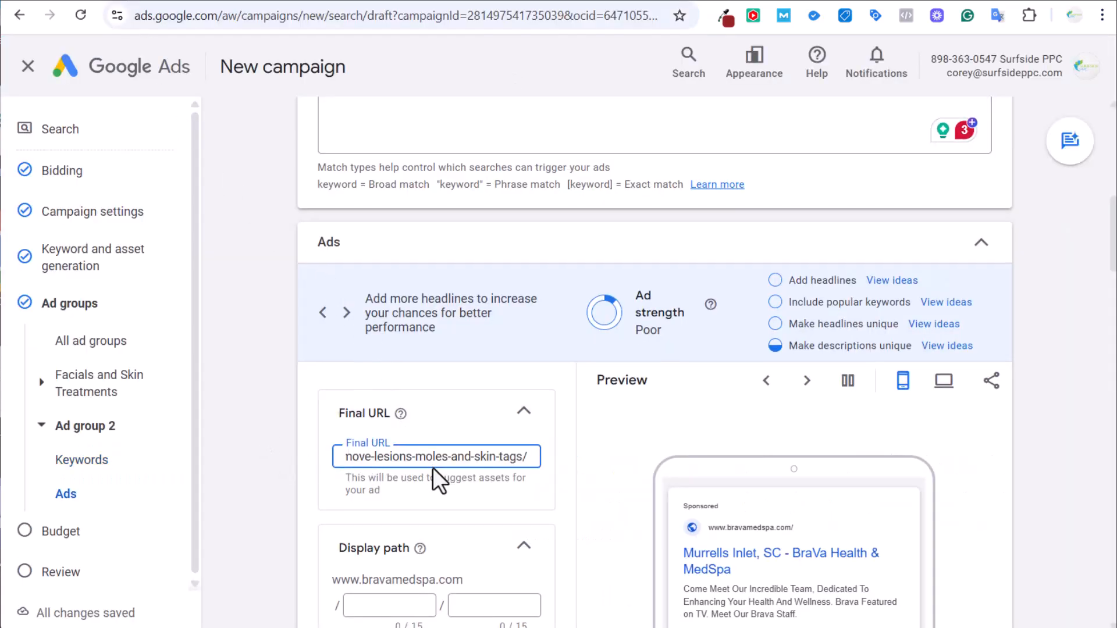
Bring up the skin tags removal page with its content focused.
scroll(276, 174, "down", 6)
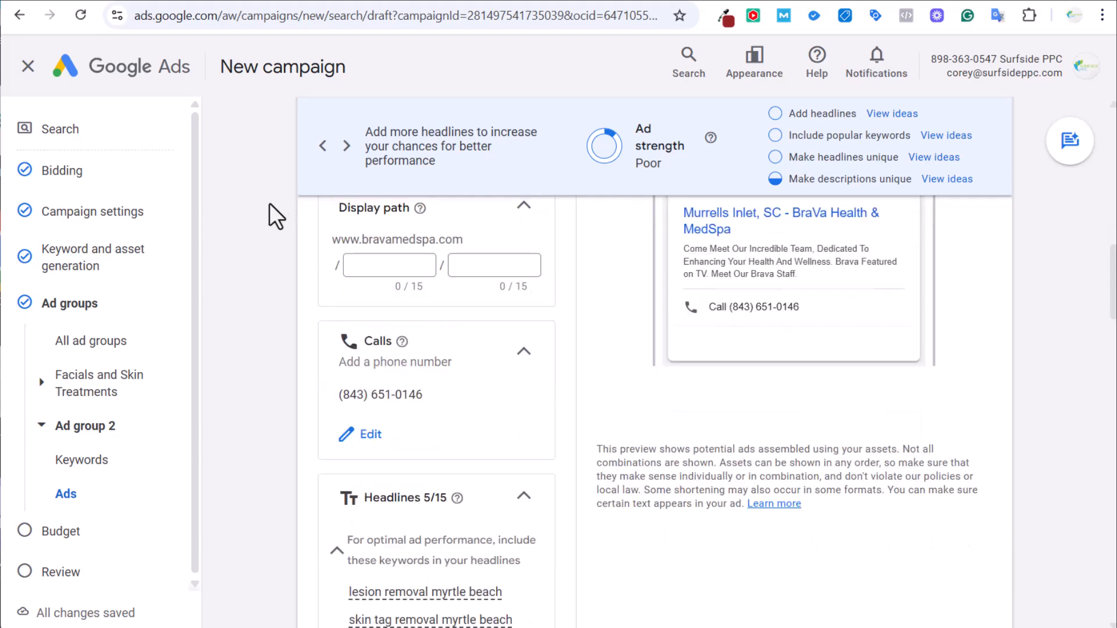
scroll(267, 291, "down", 7)
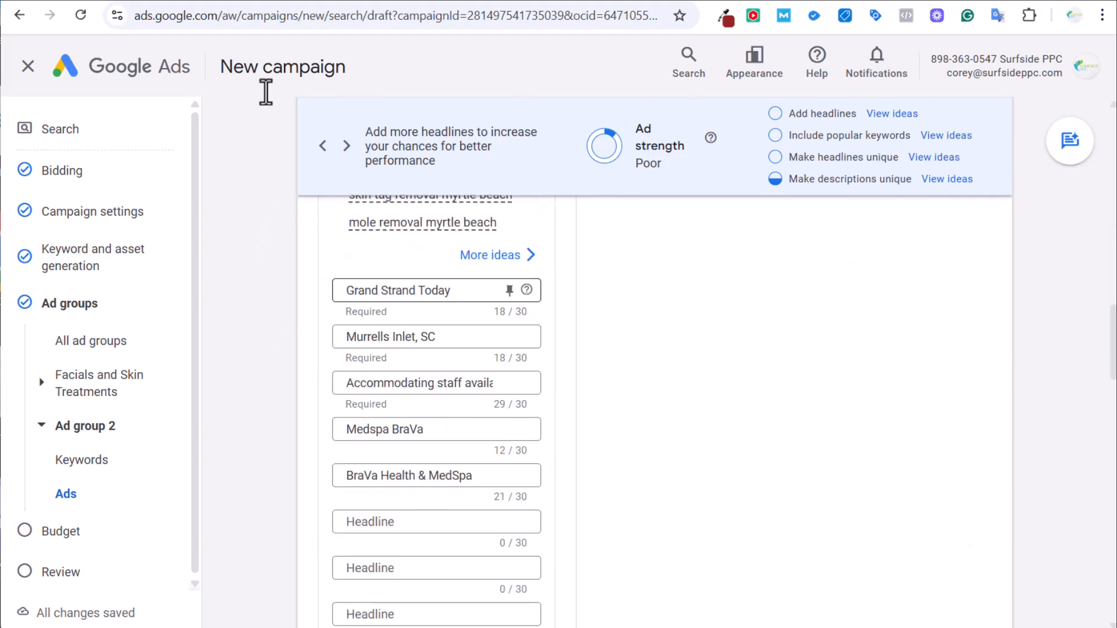
left_click(357, 0)
left_click(313, 242)
Send the skin tag removal page text to Claude for ad copy and select 'Remove Skin Tags Today'.
key("ctrl+a")
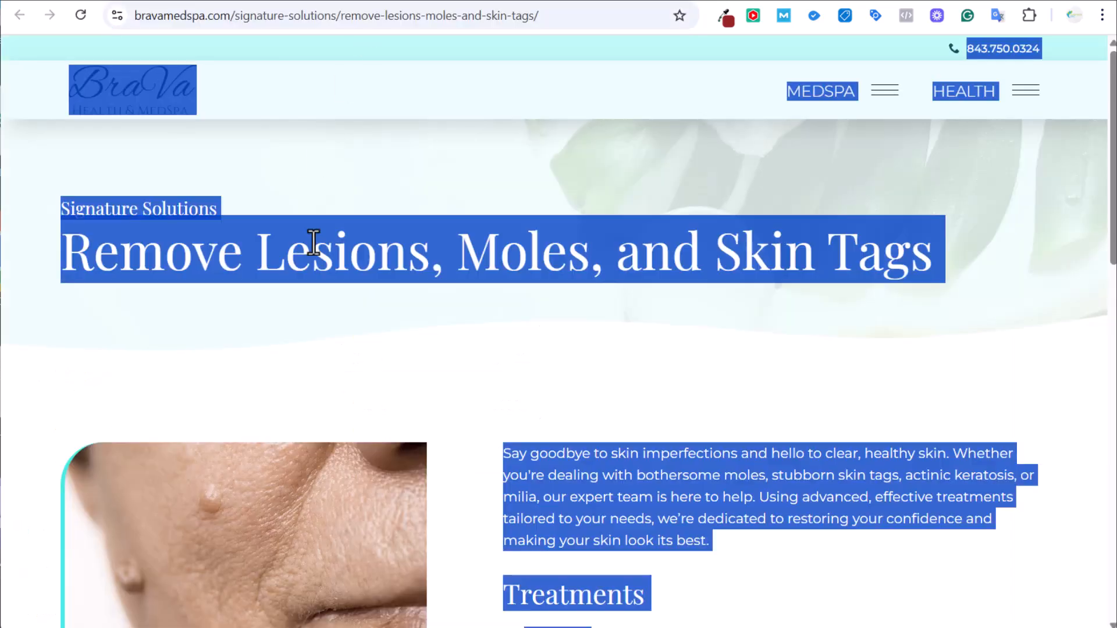
key("ctrl+c")
left_click(625, 3)
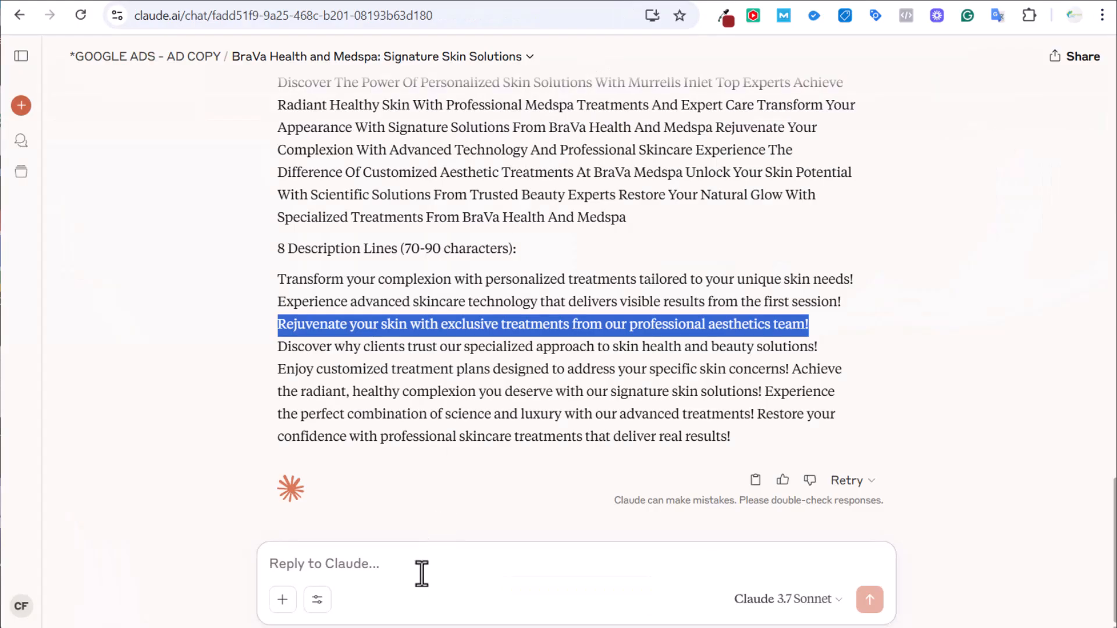
left_click(420, 564)
key("ctrl+v")
key("Return")
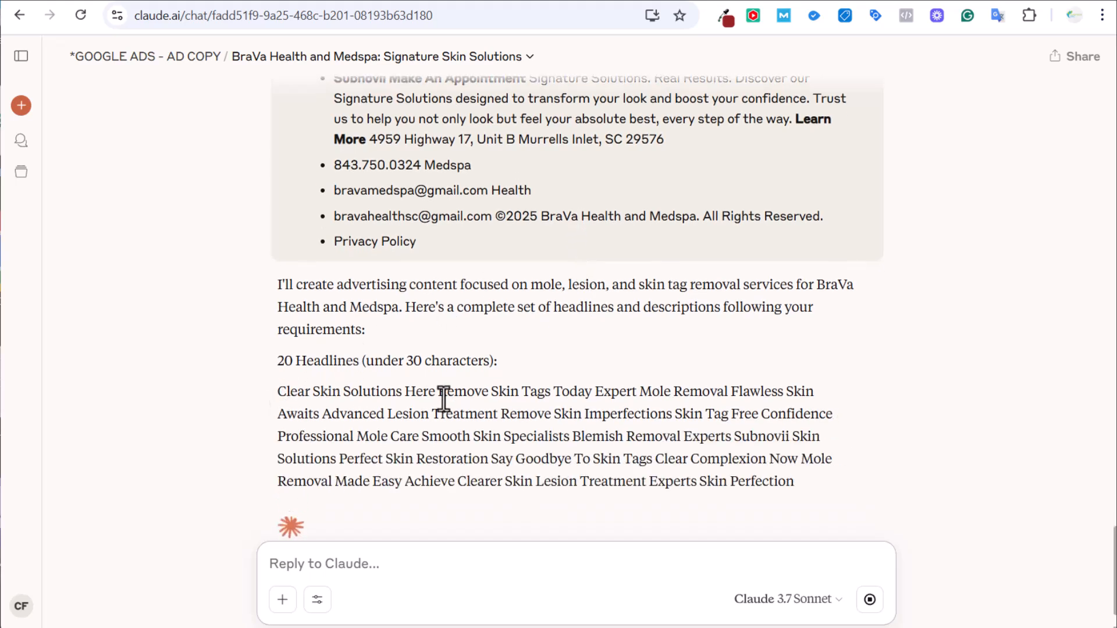
left_click_drag(438, 391, 592, 391)
Add 'Remove Skin Tags Today' as a new headline in Ad group 2's ad.
left_click(144, 0)
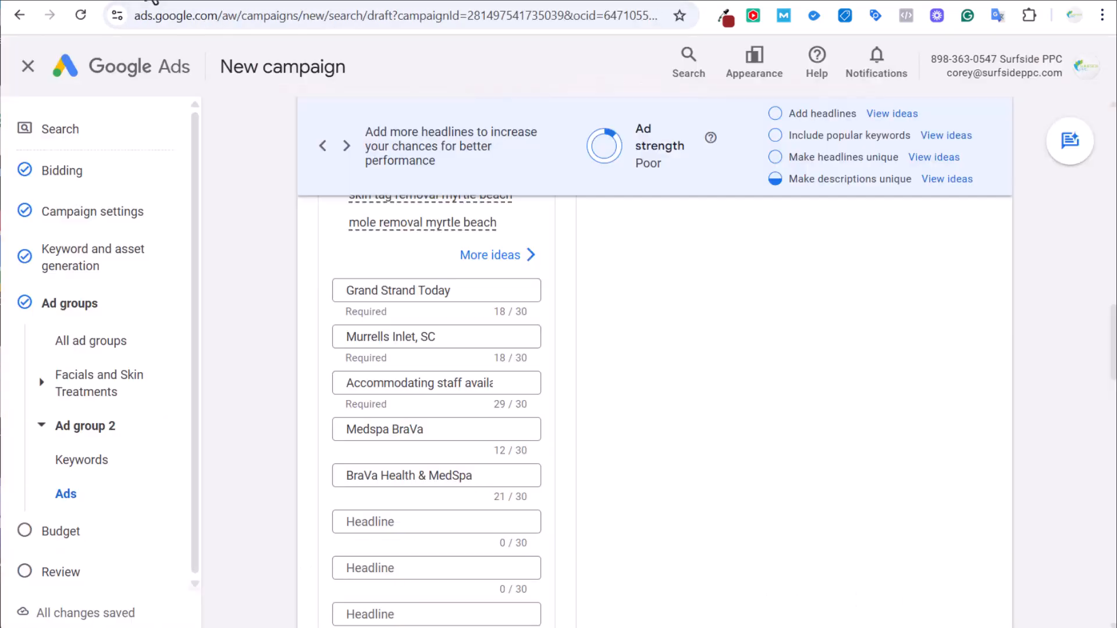
left_click(419, 527)
key("ctrl+v")
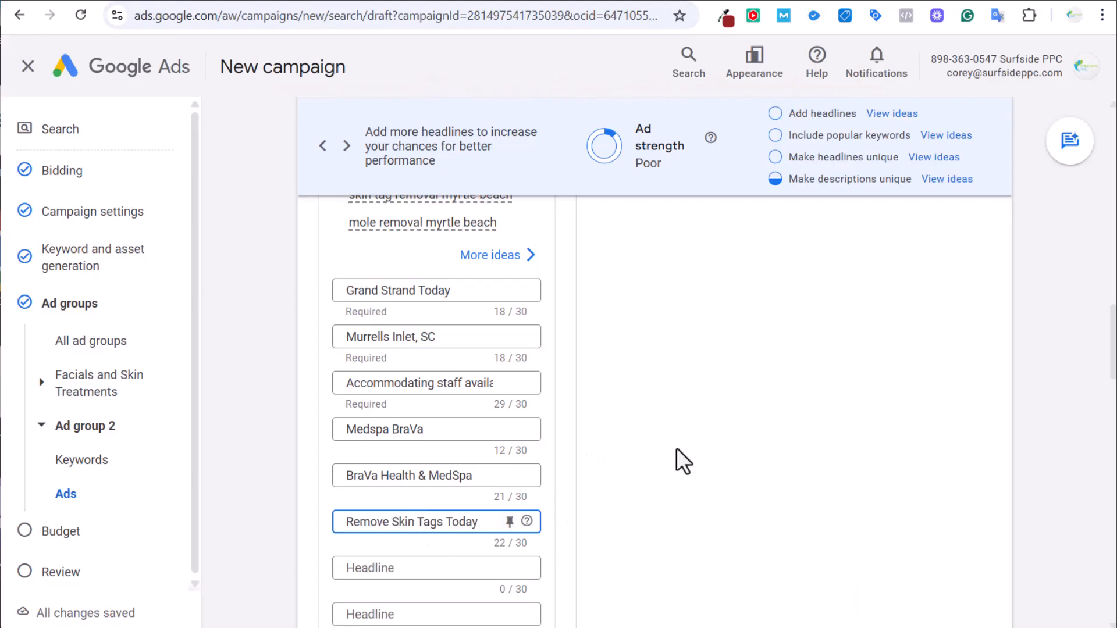
scroll(676, 448, "down", 1)
key("Tab")
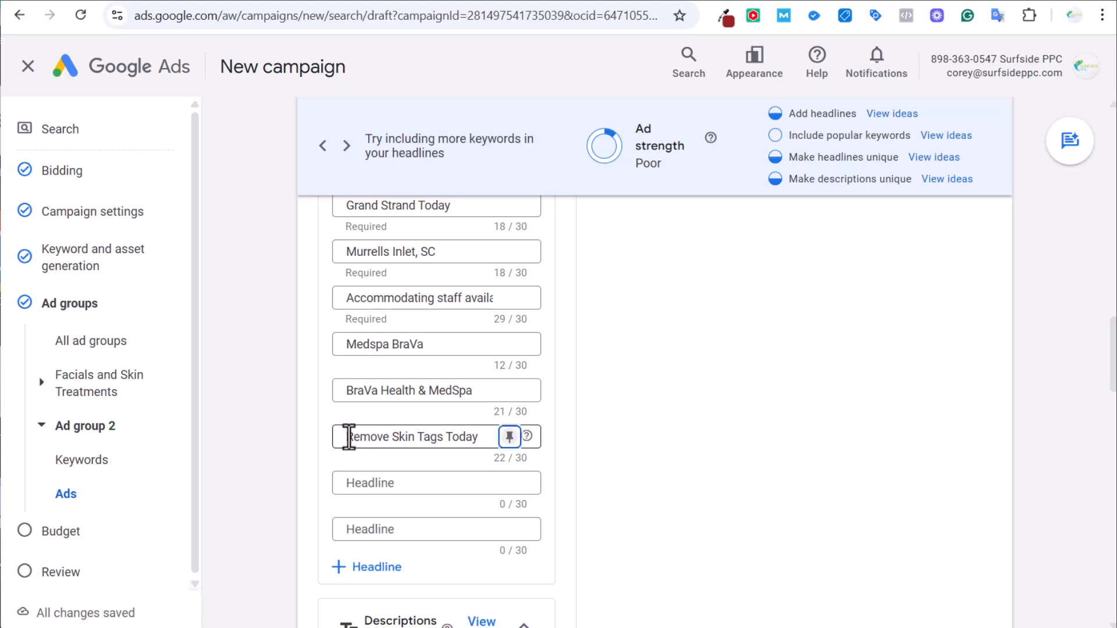
Turn that headline into a keyword-insertion headline with default text 'Remove Skin Tags Today'.
left_click(348, 437)
type("{")
key("Return")
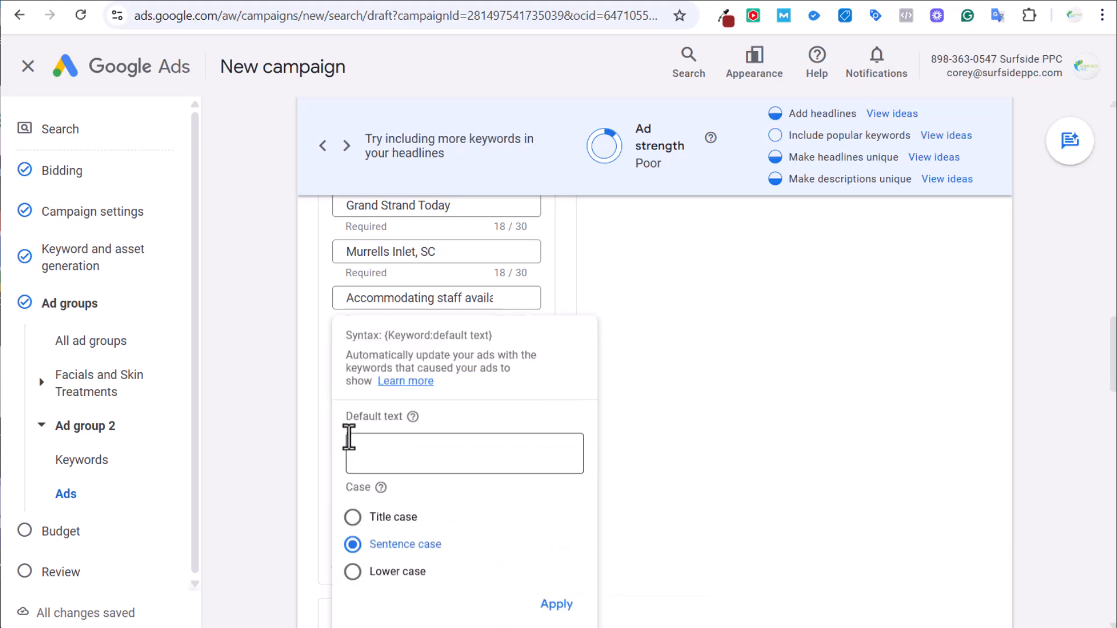
left_click(387, 457)
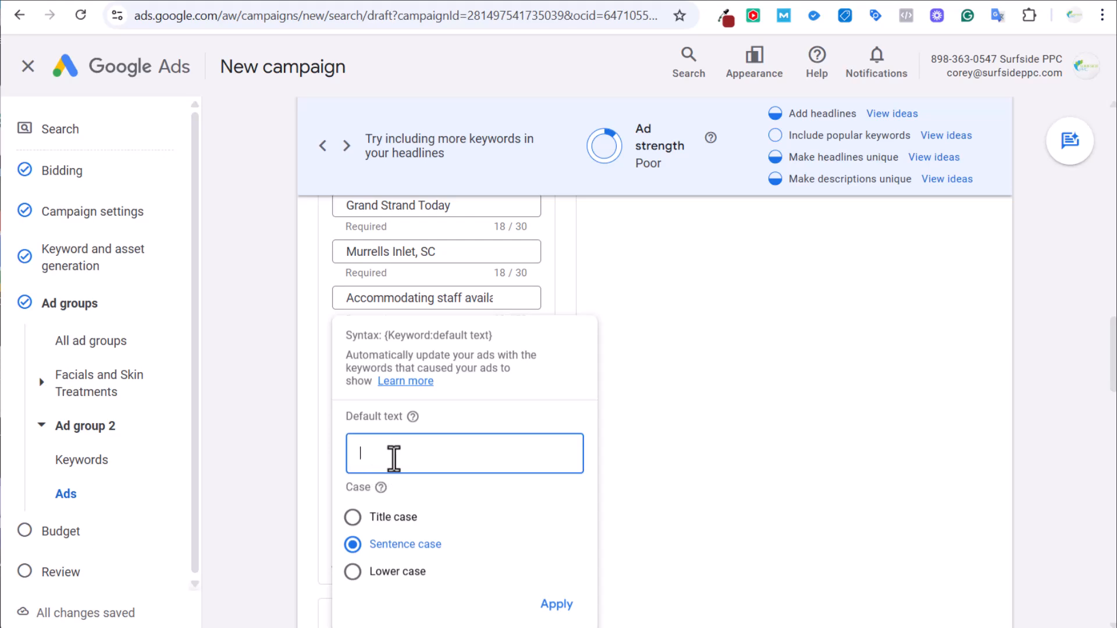
key("ctrl+v")
key("Return")
left_click(445, 442)
left_click(556, 605)
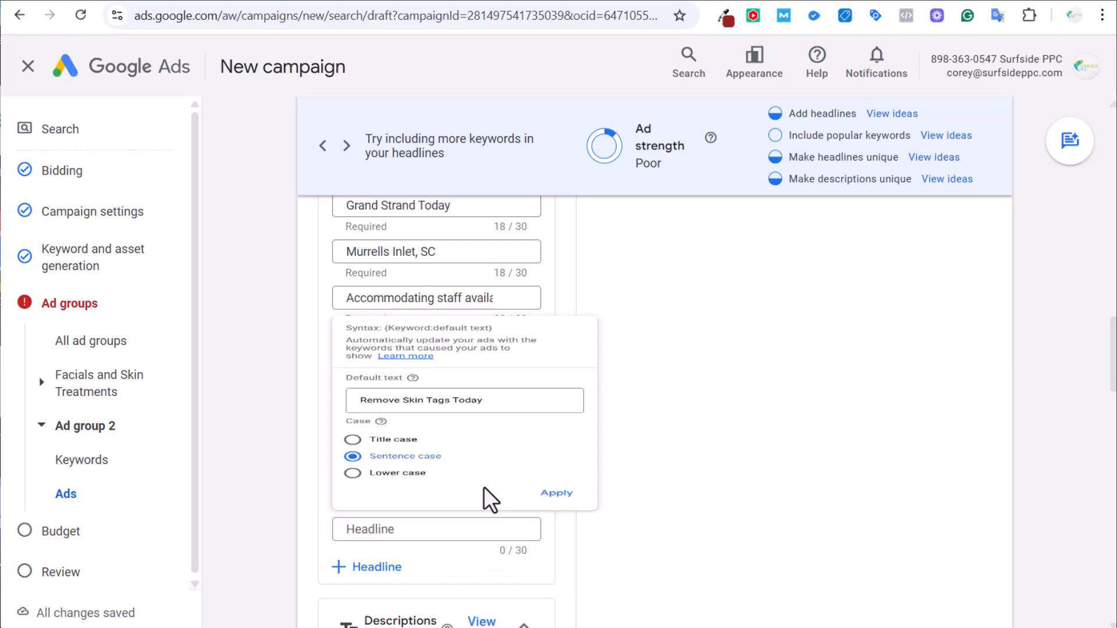
Rework the keyword-insertion headline, briefly clearing it and restoring the full token.
left_click_drag(423, 437, 369, 437)
left_click(363, 438)
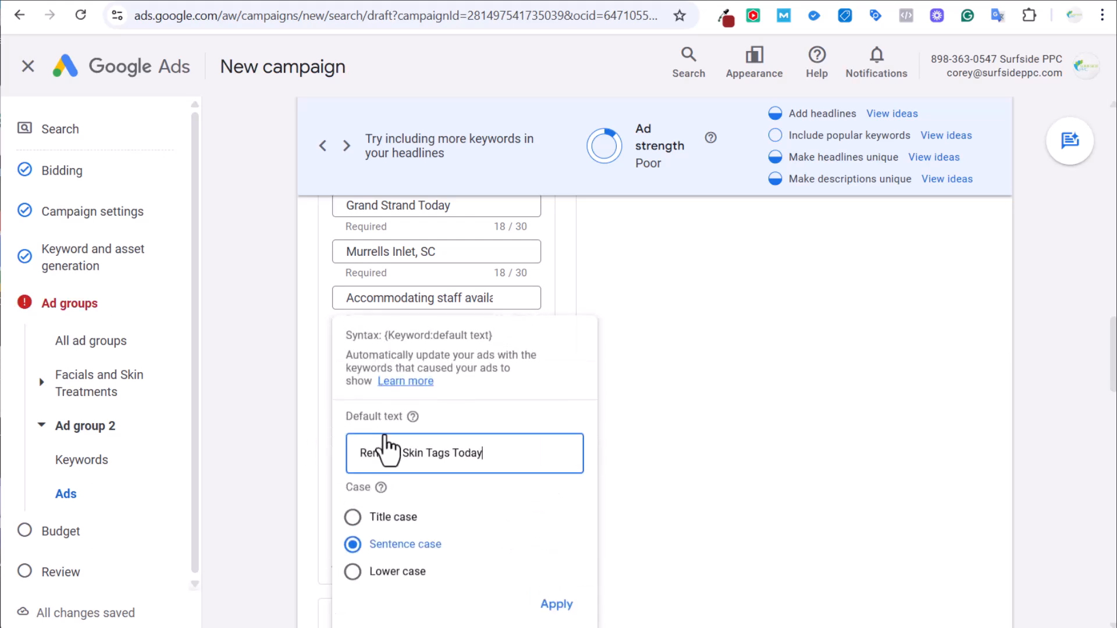
left_click(556, 599)
left_click_drag(452, 437, 585, 440)
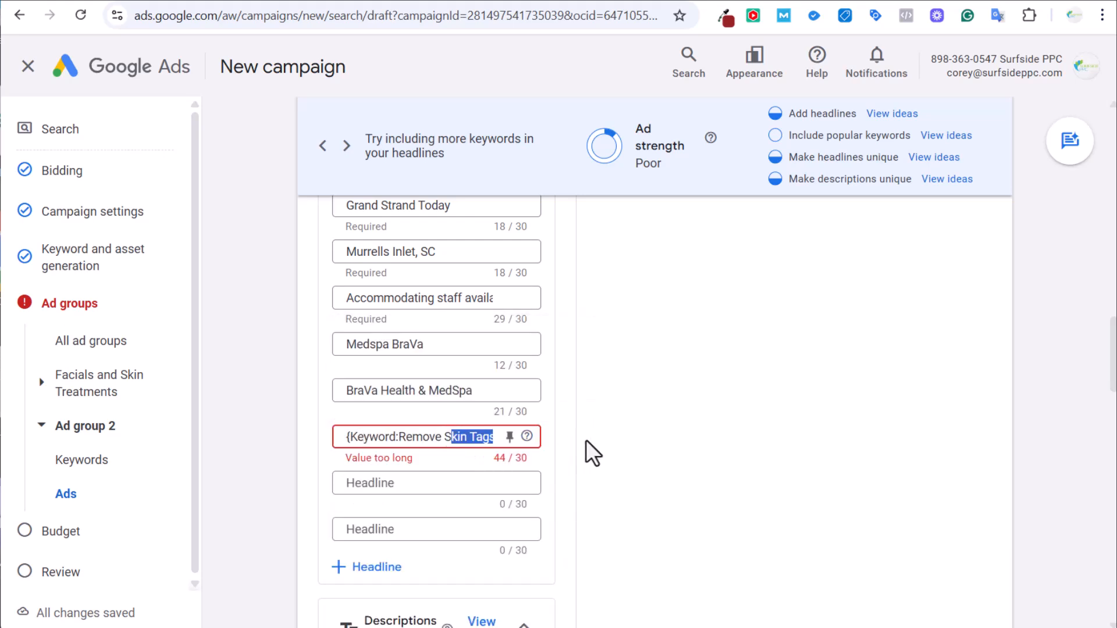
left_click(443, 443)
key("Escape")
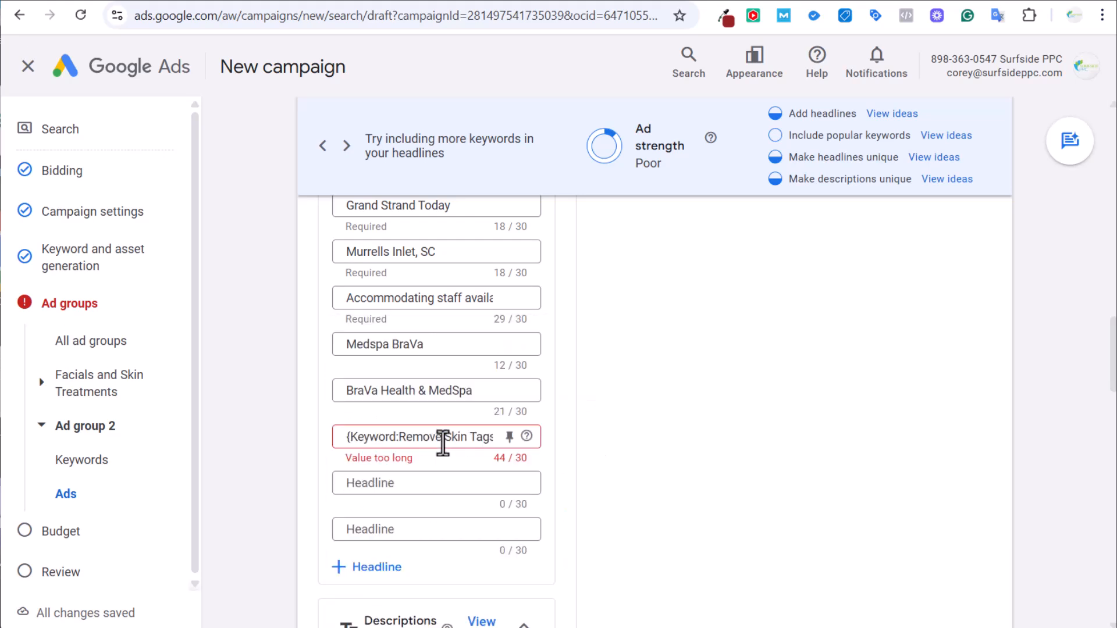
key("ctrl+a")
key("BackSpace")
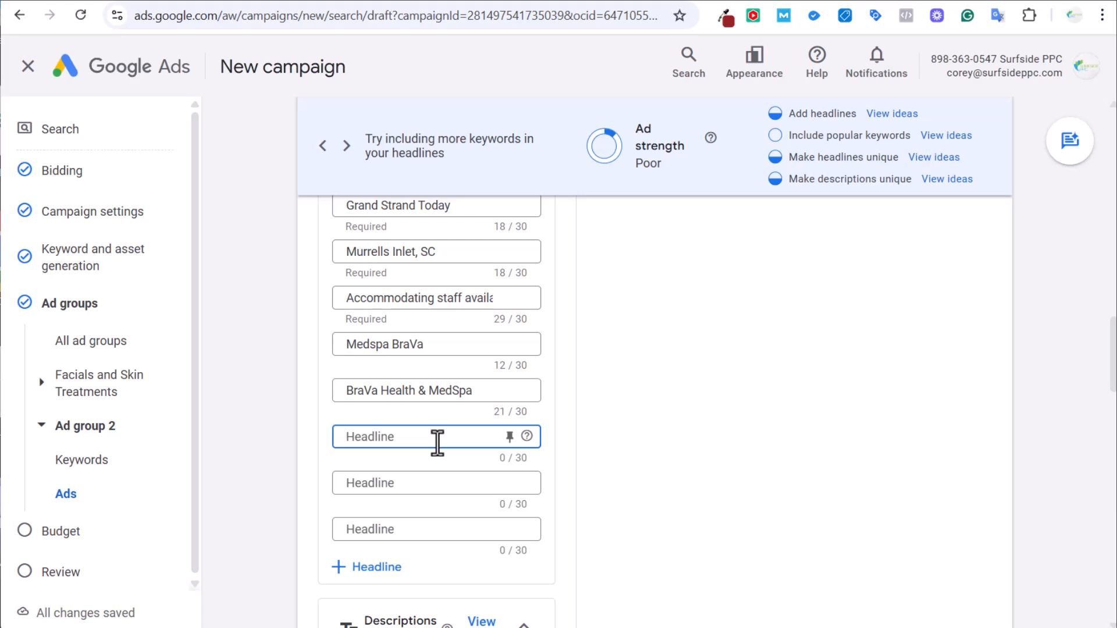
key("ctrl+z")
key("ctrl+z")
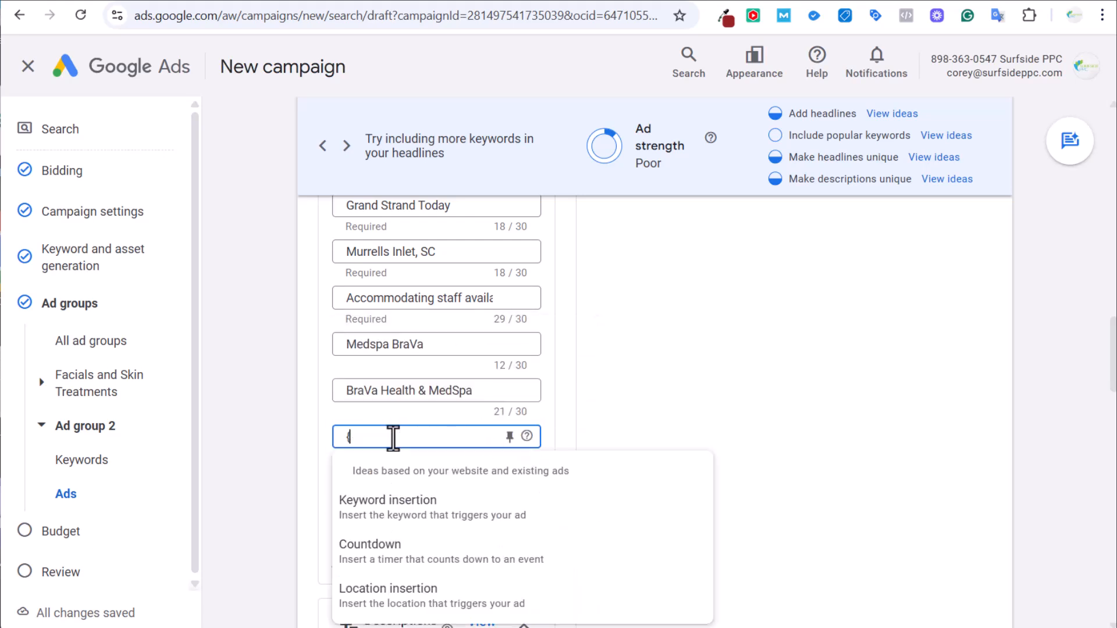
key("ctrl+y")
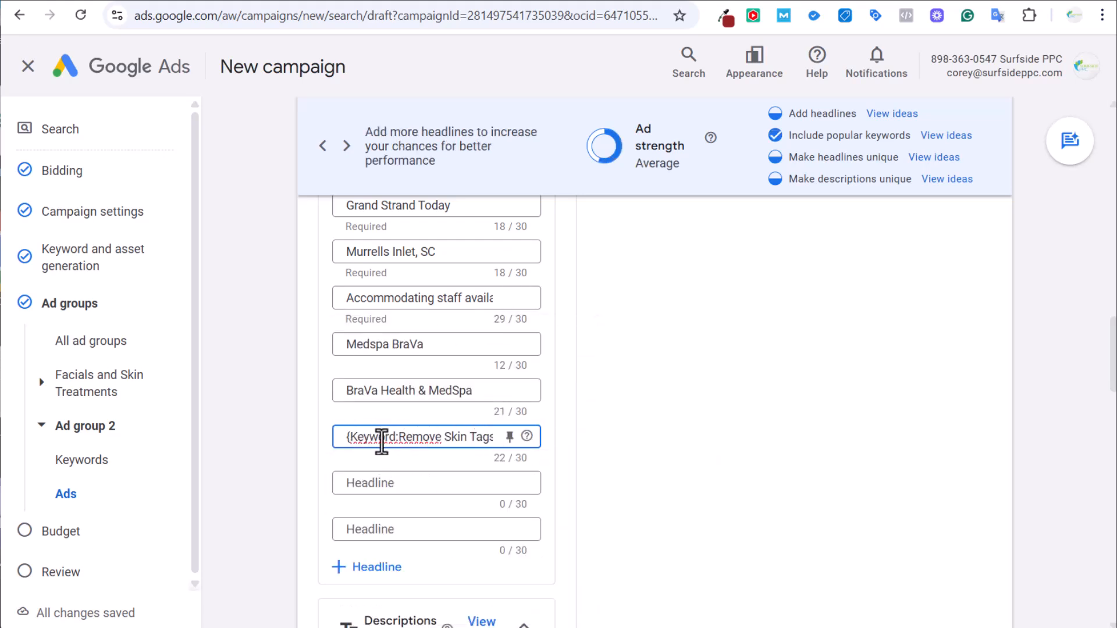
Change the token to {KeyWord} for Title case and reapply the 'Remove Skin Tags Today' default.
left_click(380, 440)
key("BackSpace")
type("W")
left_click(379, 440)
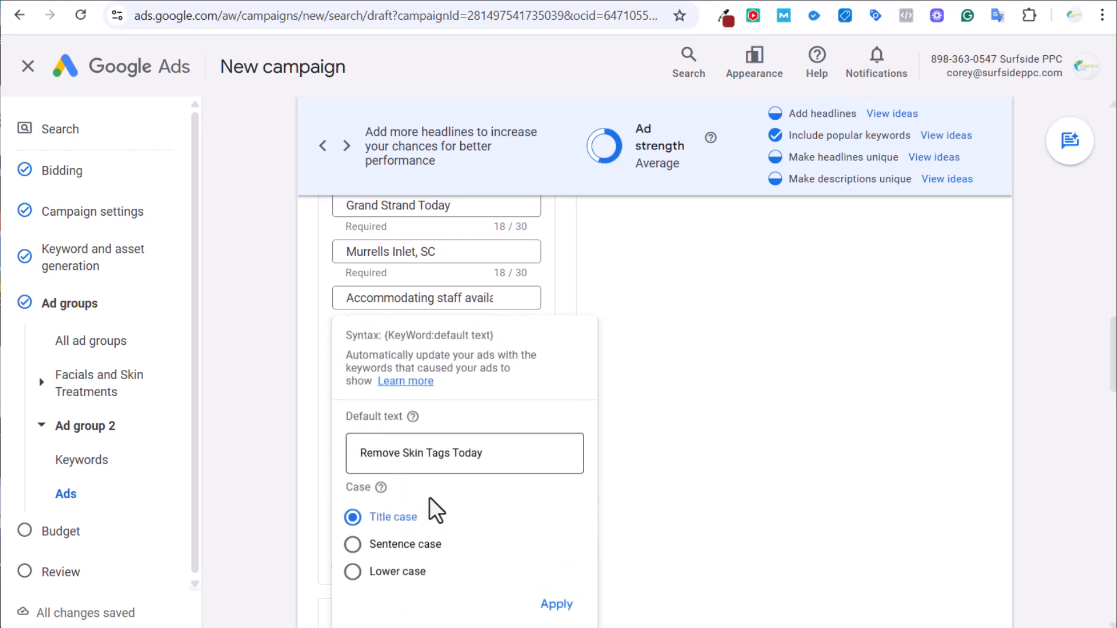
left_click(553, 604)
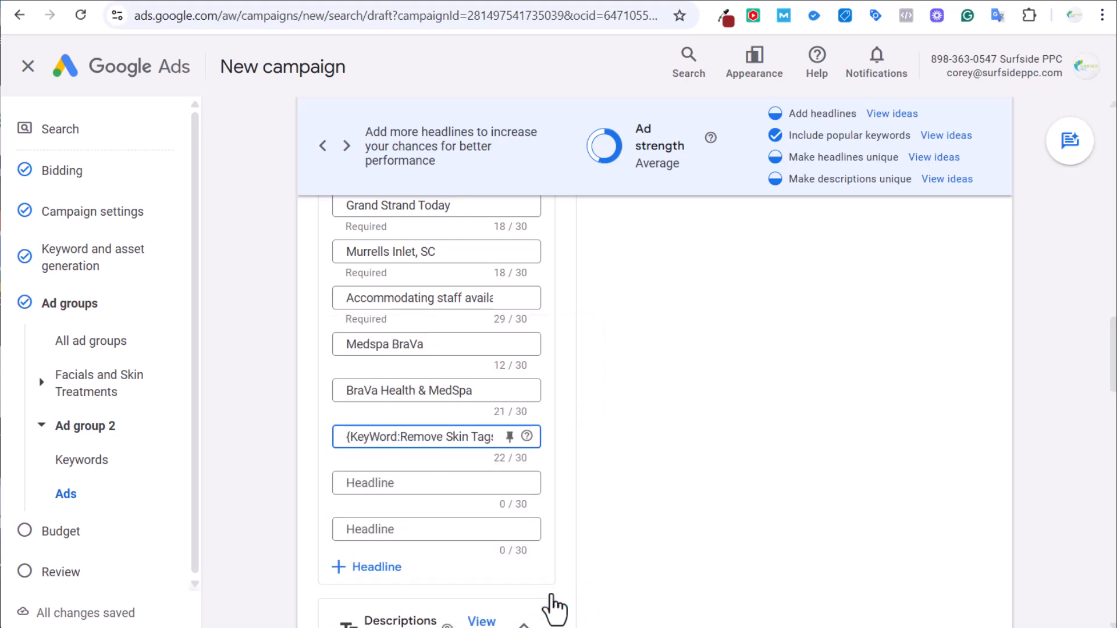
left_click(369, 437)
left_click(320, 450)
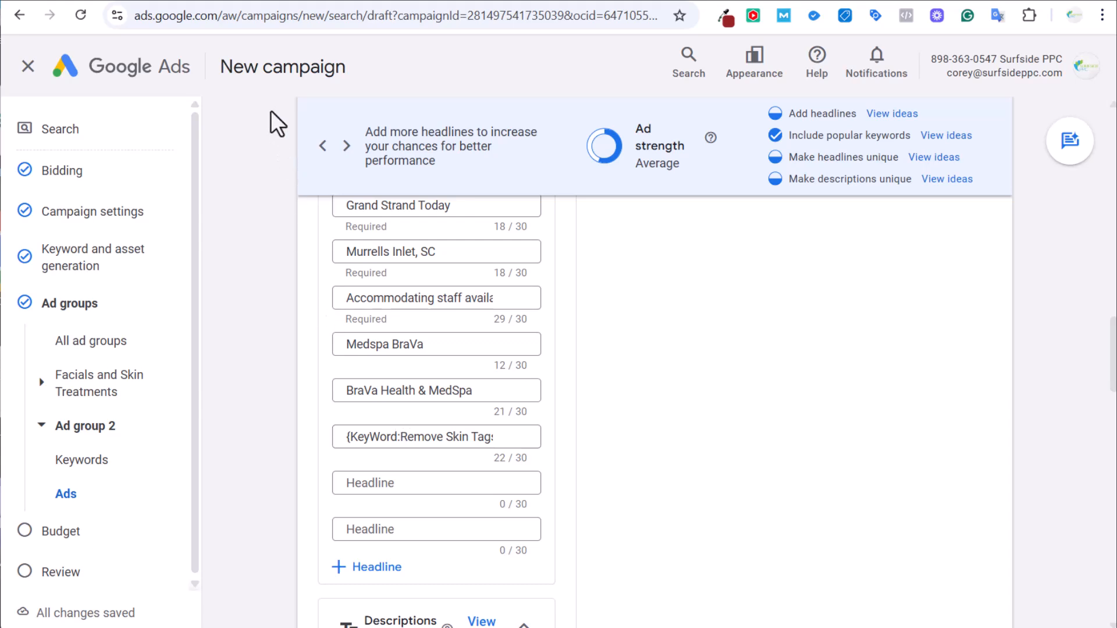
left_click(396, 441)
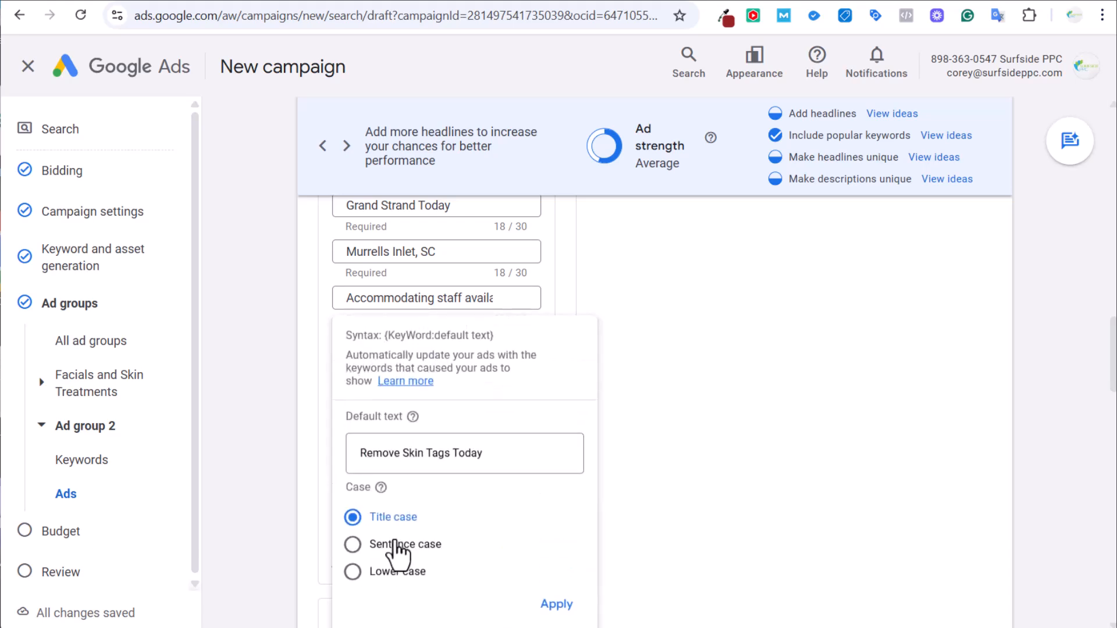
left_click(552, 604)
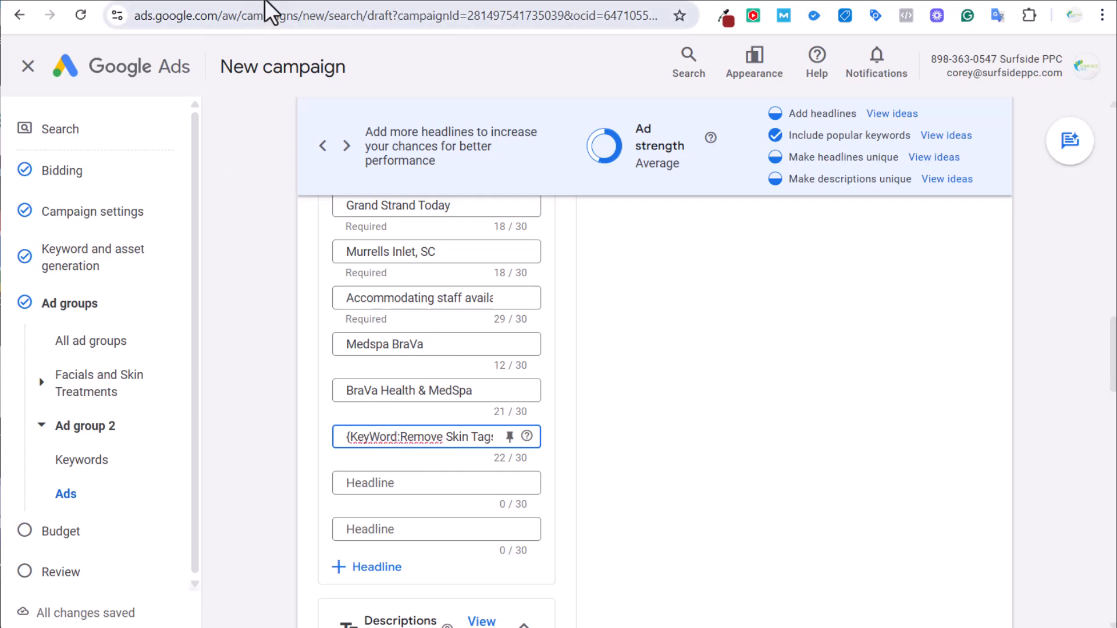
left_click(582, 1)
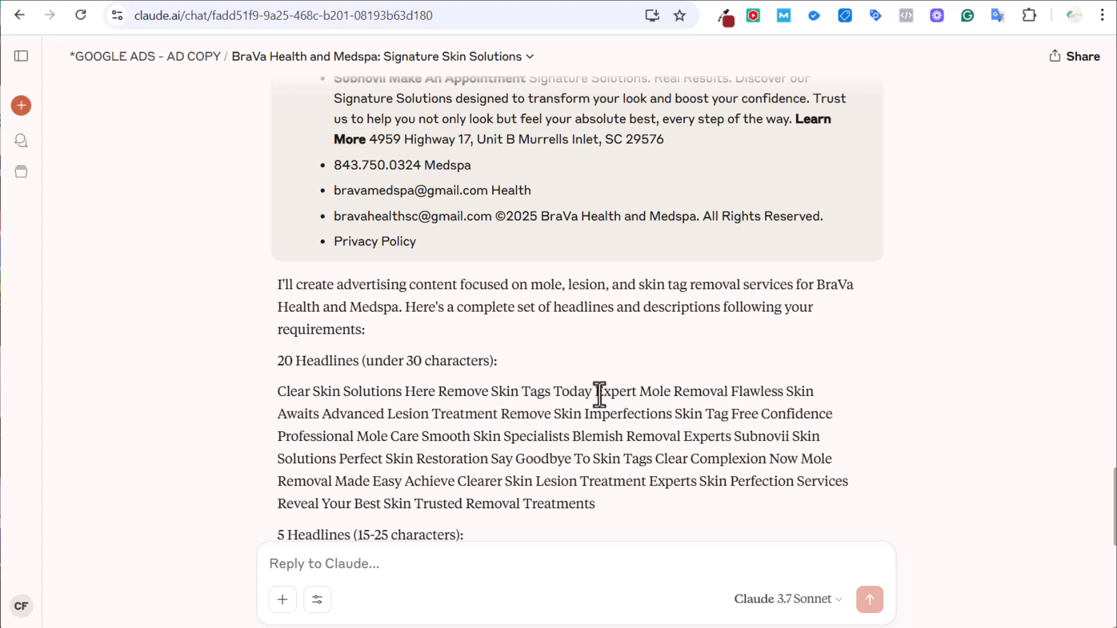
Select the 'Expert Mole Removal' headline in Claude's list of 20 headlines.
left_click_drag(599, 396, 725, 389)
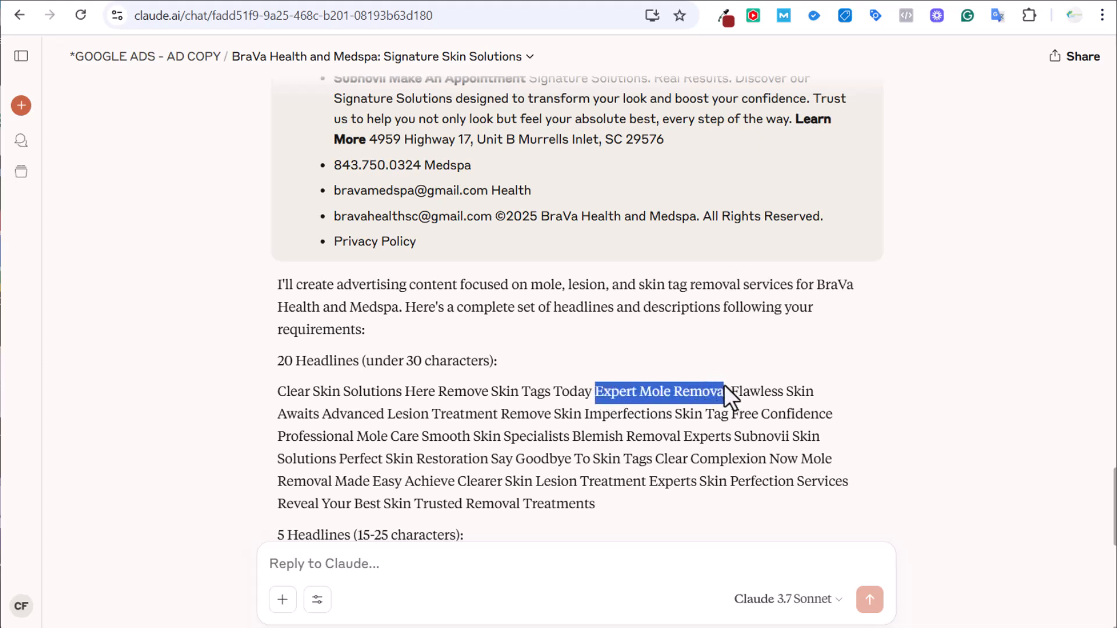
left_click(693, 392)
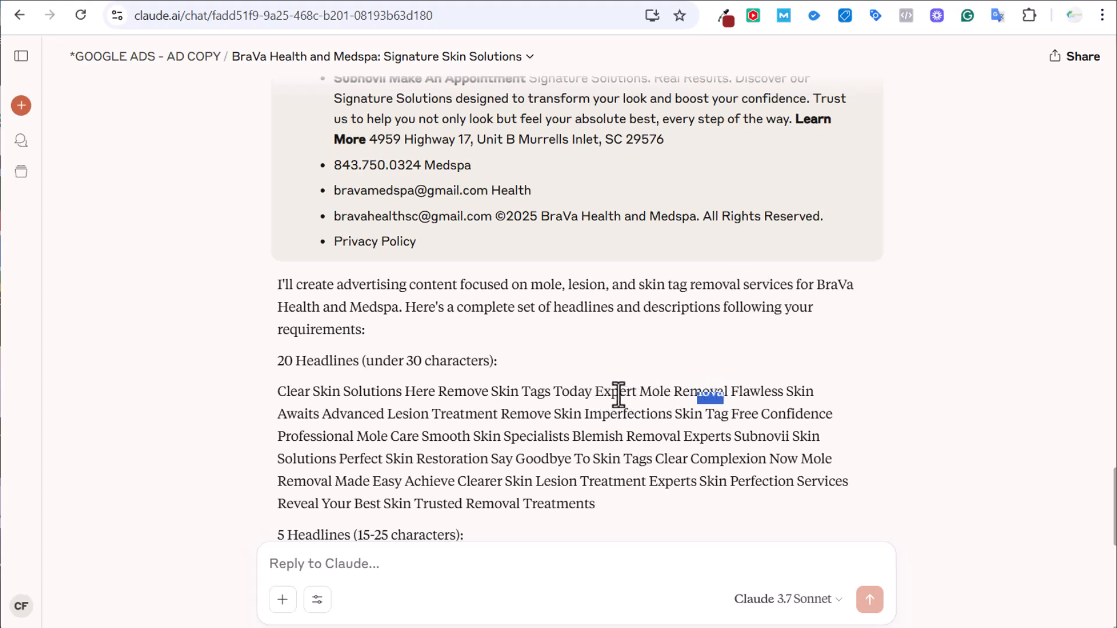
left_click_drag(598, 392, 731, 392)
key("ctrl+c")
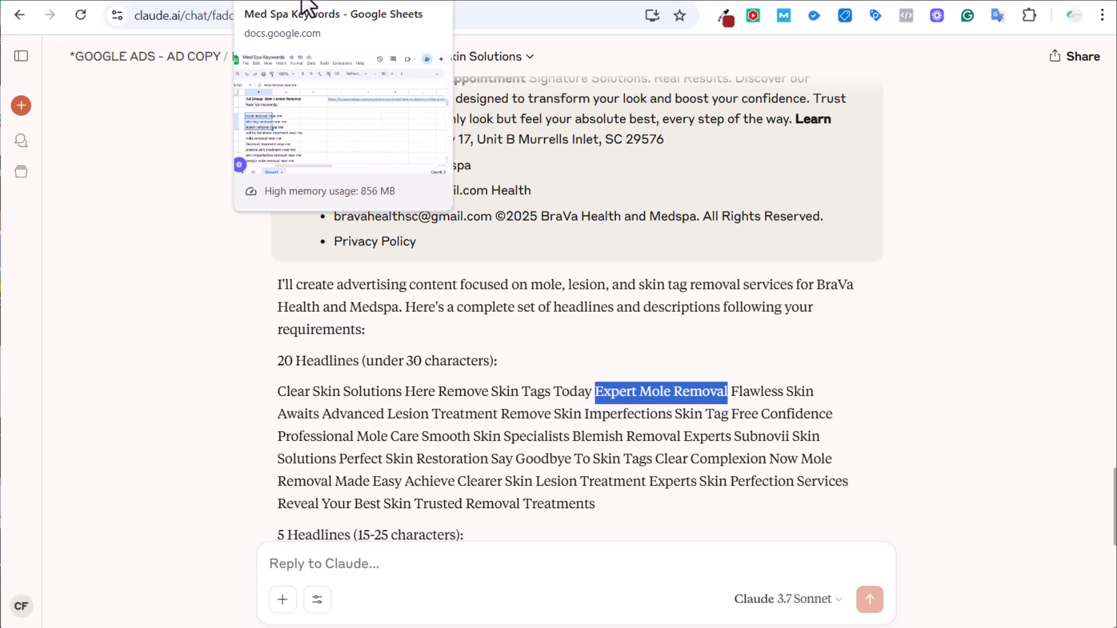
Add 'Expert Mole Removal' as another headline in Ad group 2's ad.
left_click(151, 3)
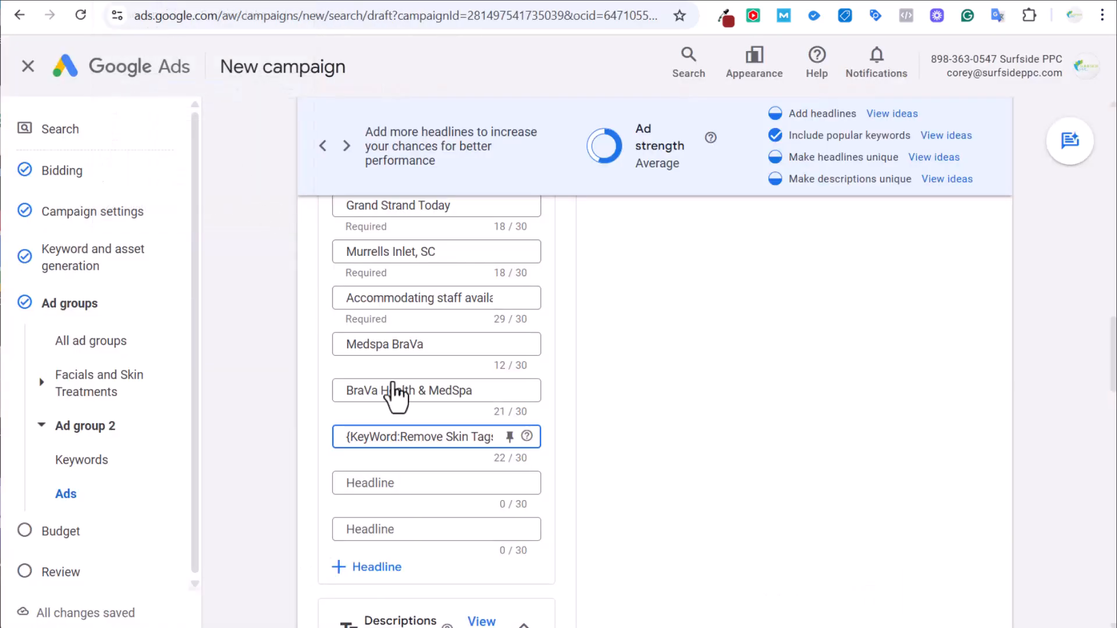
left_click(386, 483)
key("ctrl+v")
scroll(611, 300, "up", 6)
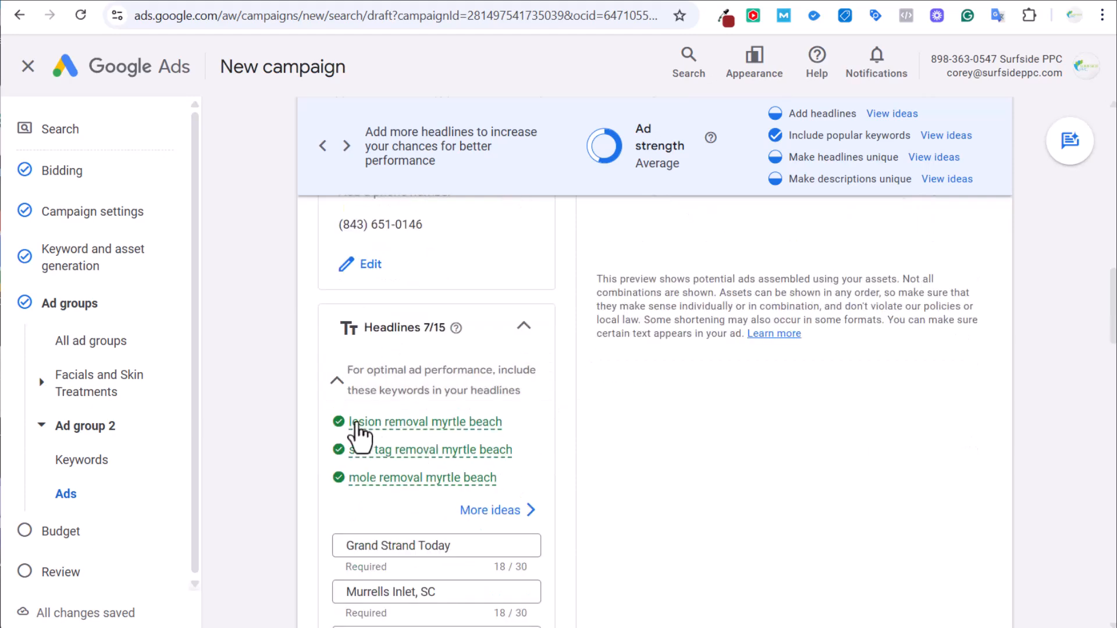
mouse_move(407, 429)
scroll(621, 373, "down", 12)
scroll(506, 277, "up", 1)
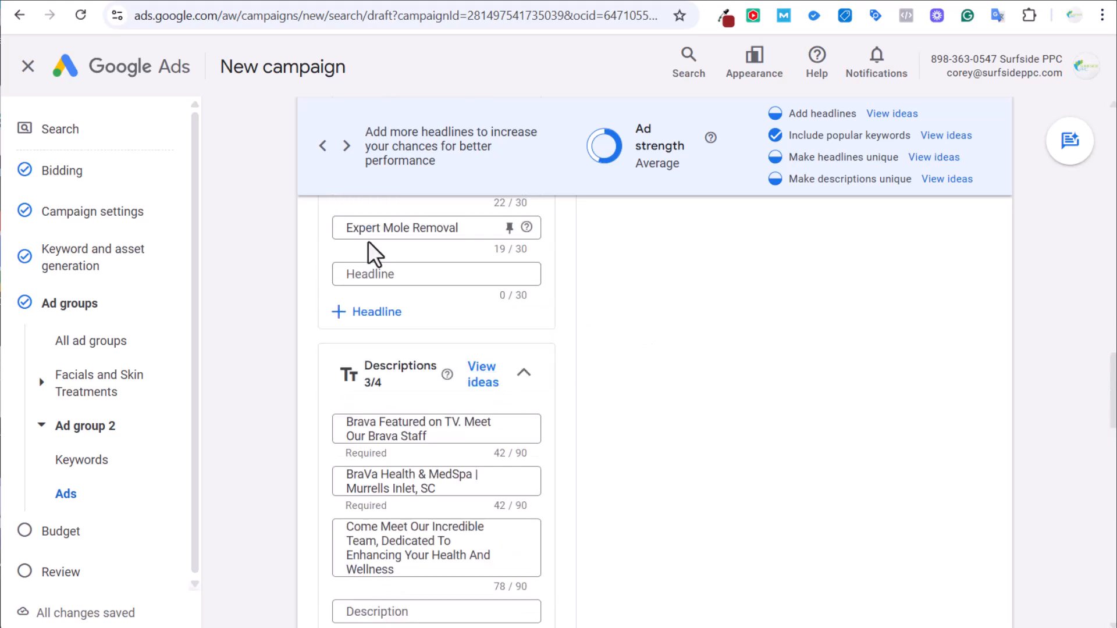
scroll(580, 374, "down", 1)
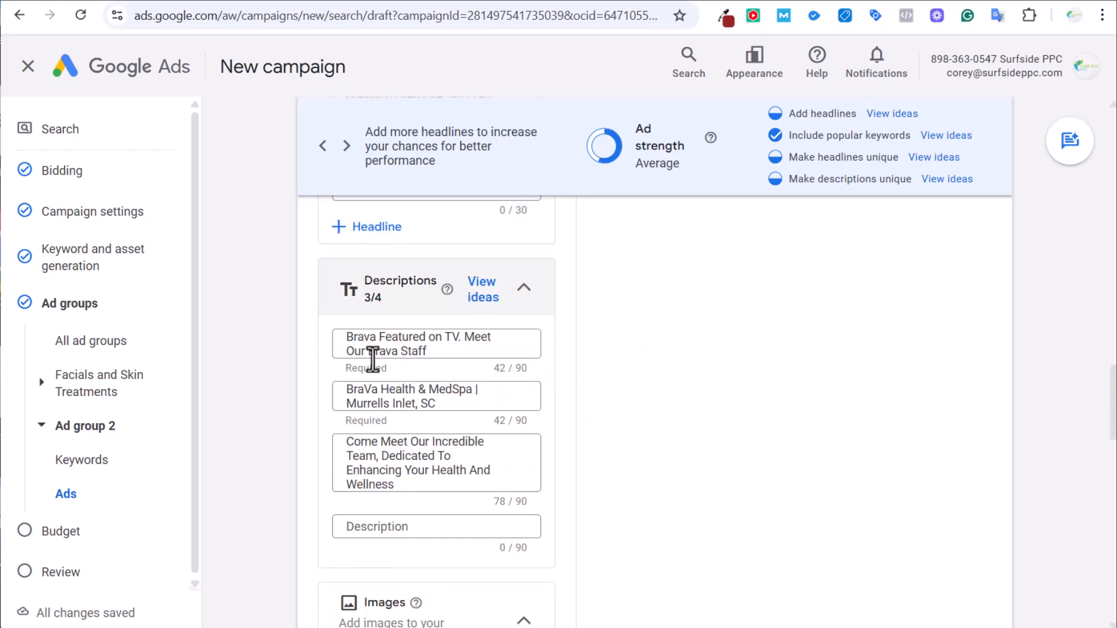
Add a fourth description: 'Remove Lesions, Moles and Skin Tags. Call Now! 5-Star Rated. Located in Murrells Inlet.'.
left_click(382, 536)
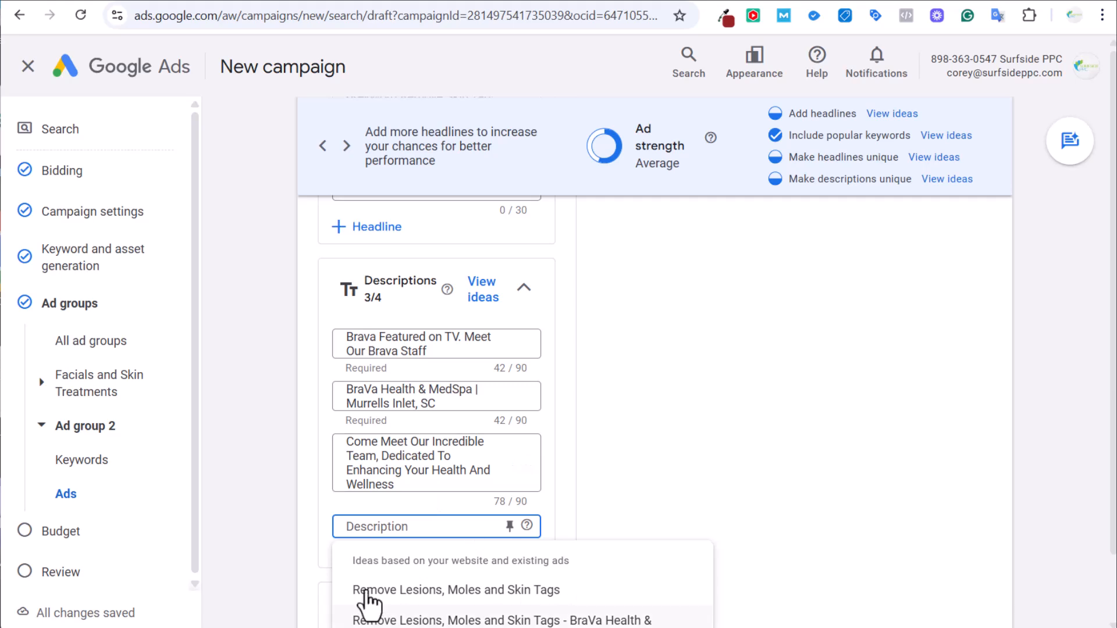
left_click(448, 589)
left_click(448, 537)
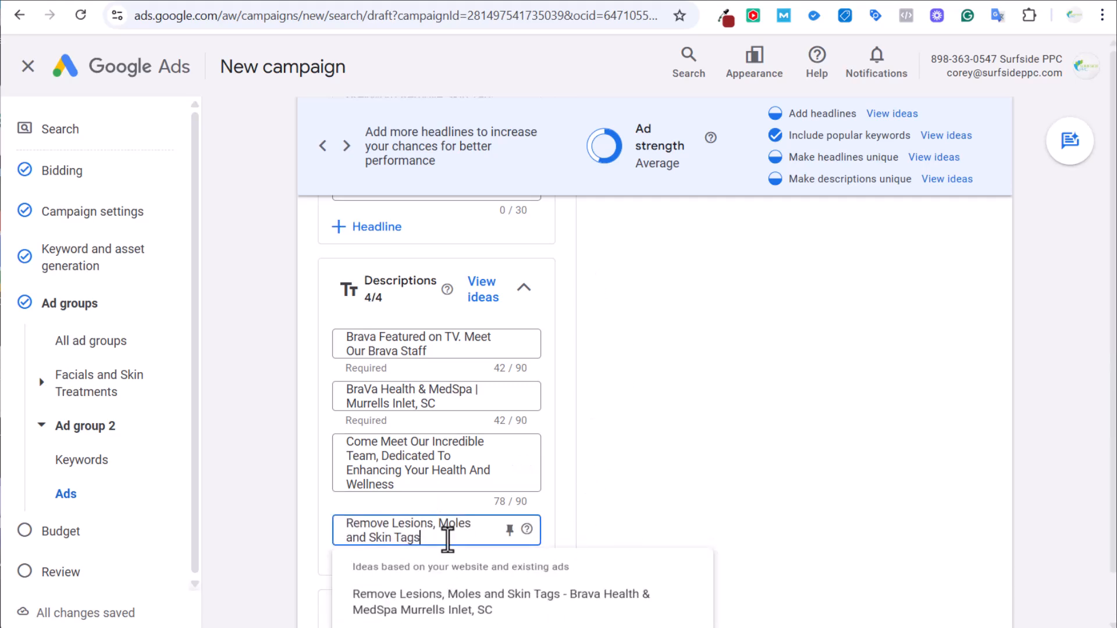
type(".")
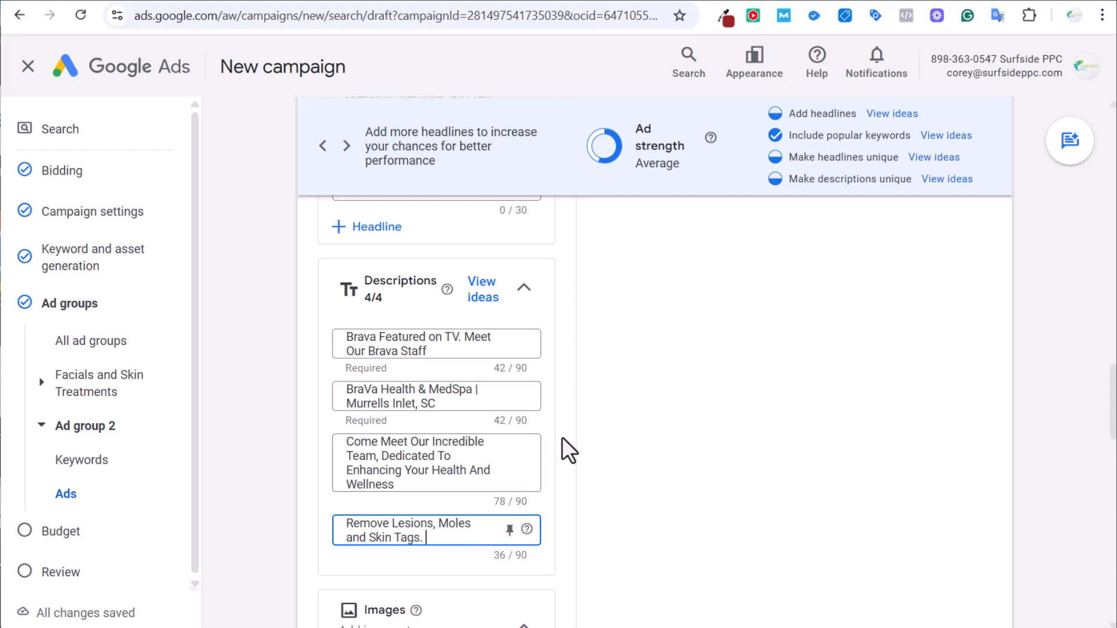
type(" Call Now! 5-Star Rated.")
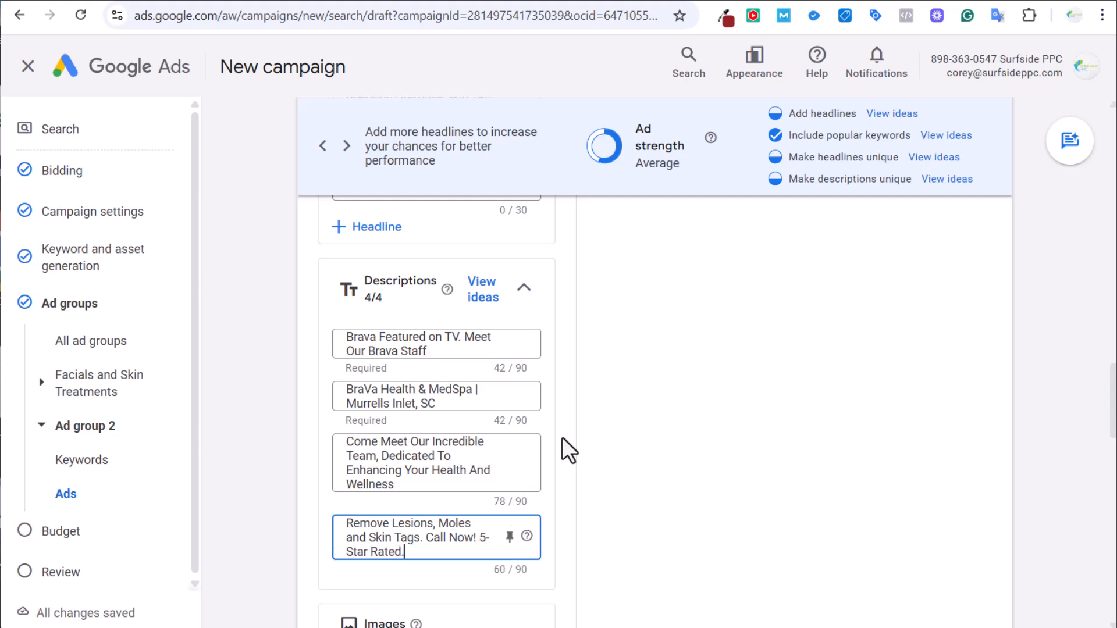
type(" Located in Murre")
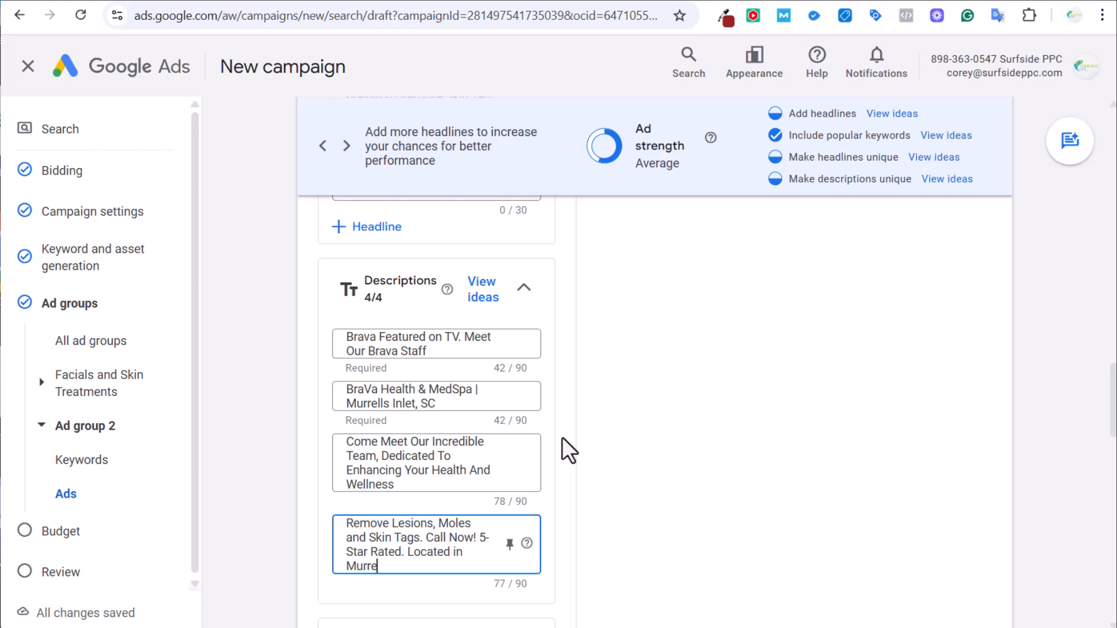
type("lls Inlet.")
left_click(613, 433)
left_click_drag(432, 355, 308, 351)
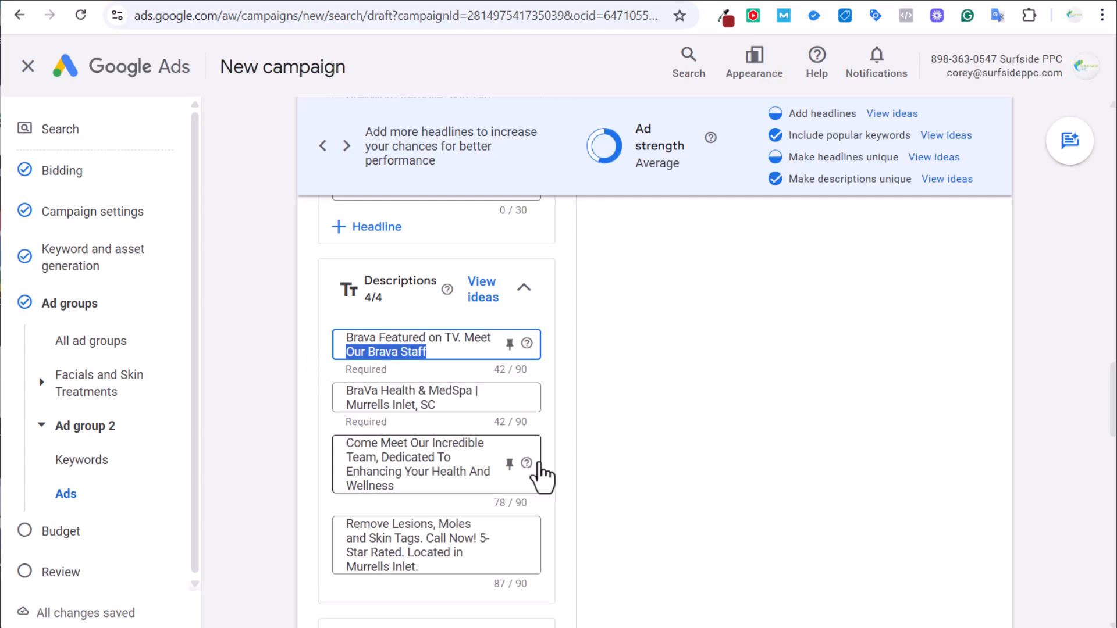
left_click(601, 457)
Review the additional asset types, then save Ad group 2's ad.
scroll(601, 457, "down", 5)
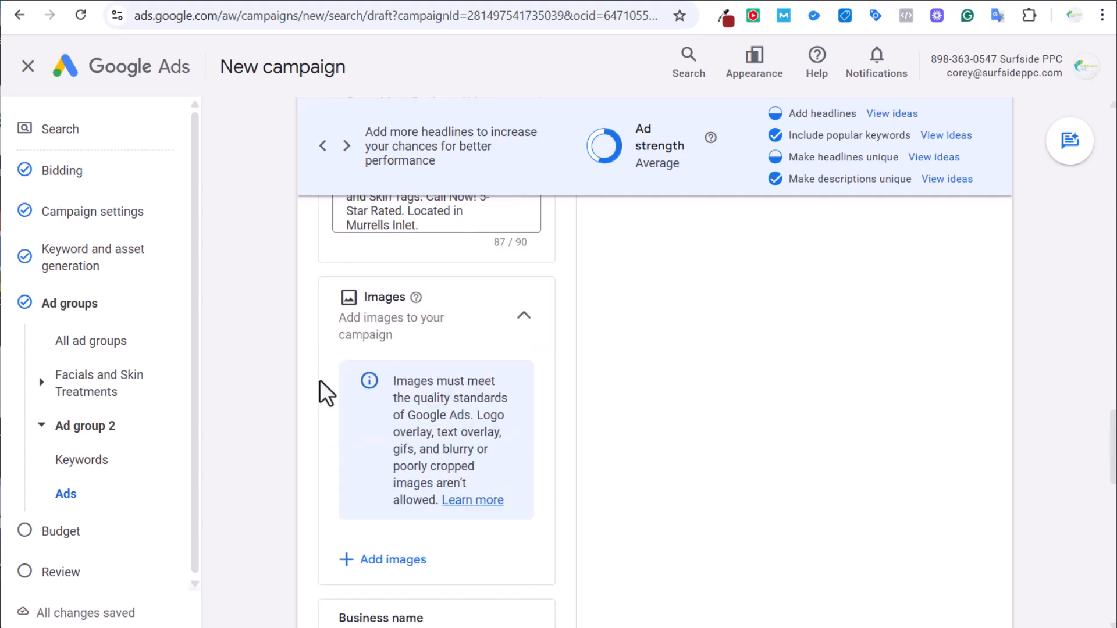
scroll(599, 413, "down", 4)
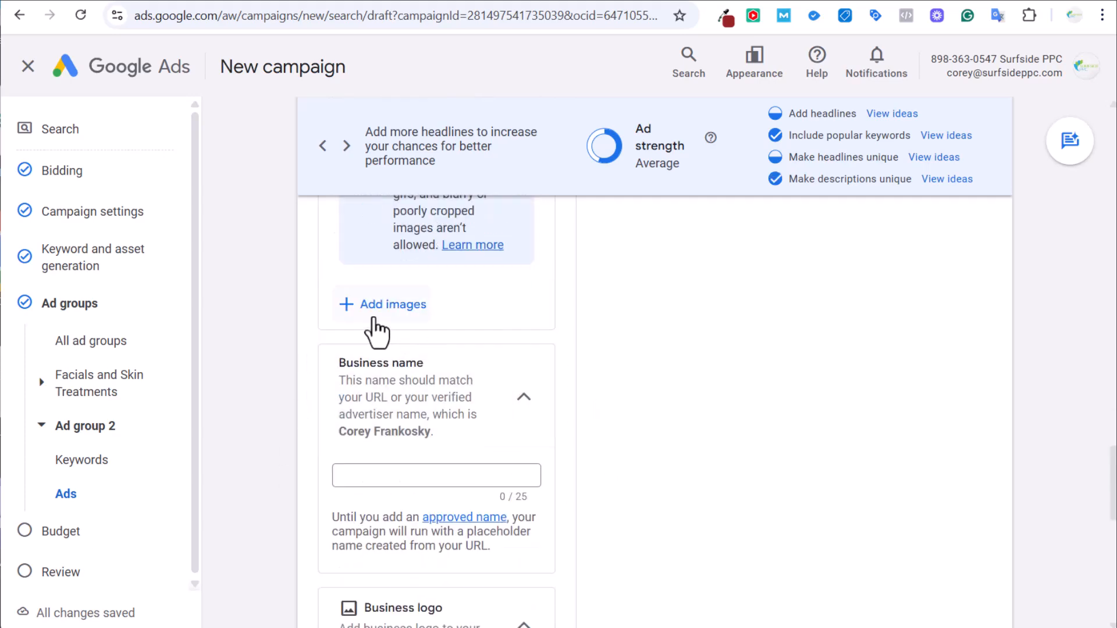
scroll(474, 399, "down", 4)
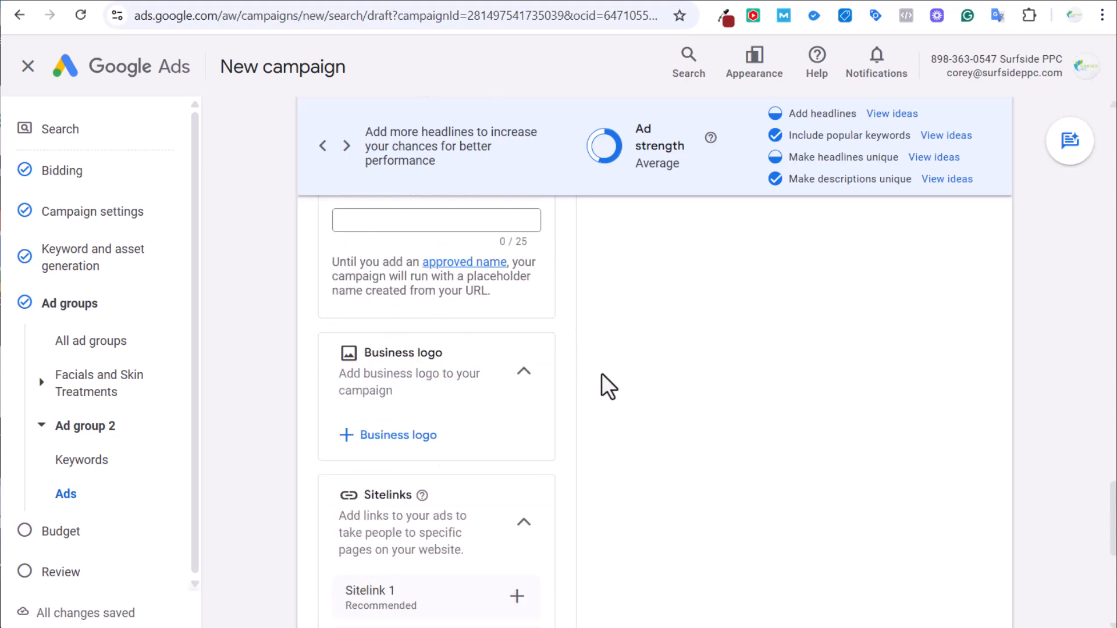
scroll(551, 389, "down", 4)
scroll(654, 427, "down", 3)
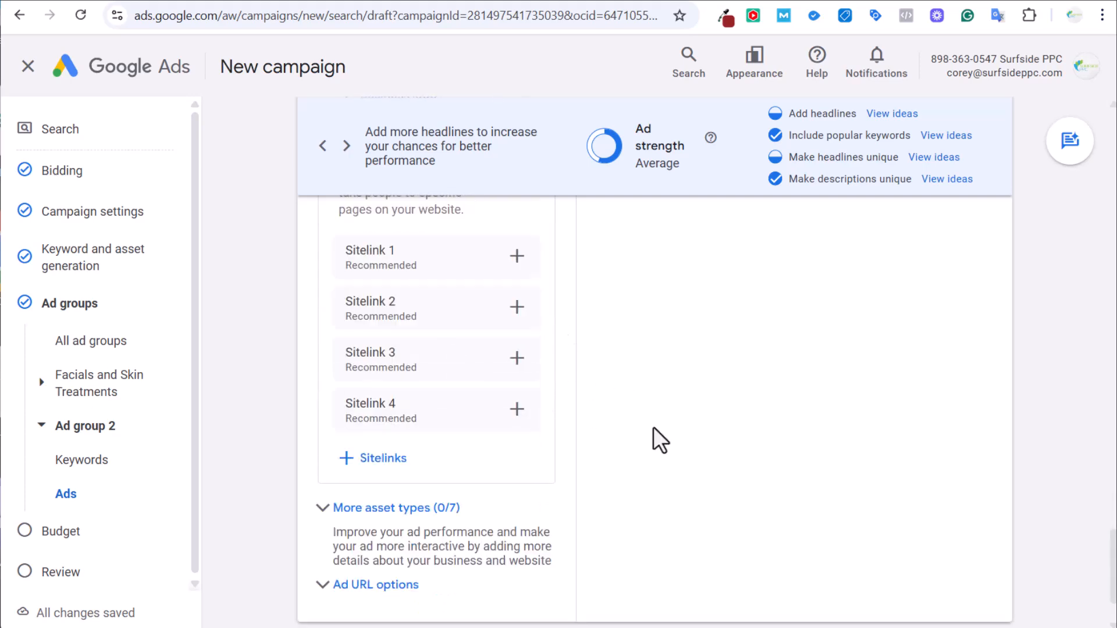
left_click(495, 414)
scroll(491, 474, "down", 3)
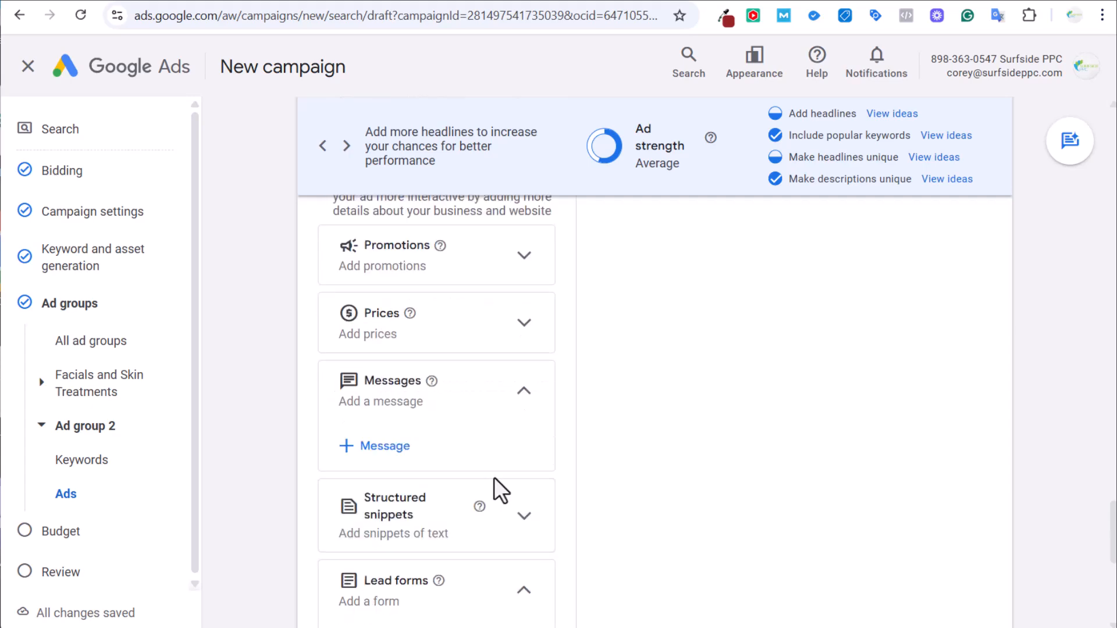
scroll(465, 489, "up", 5)
left_click(431, 495)
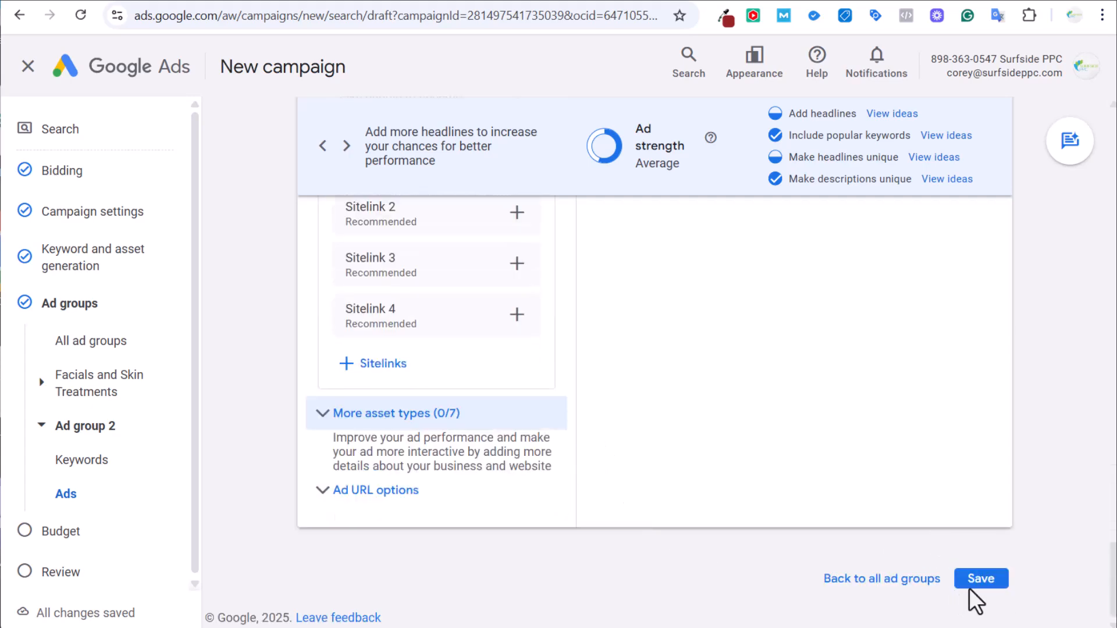
left_click(975, 582)
Collapse Ad group 2 and continue to the campaign's Budget step.
scroll(408, 303, "up", 5)
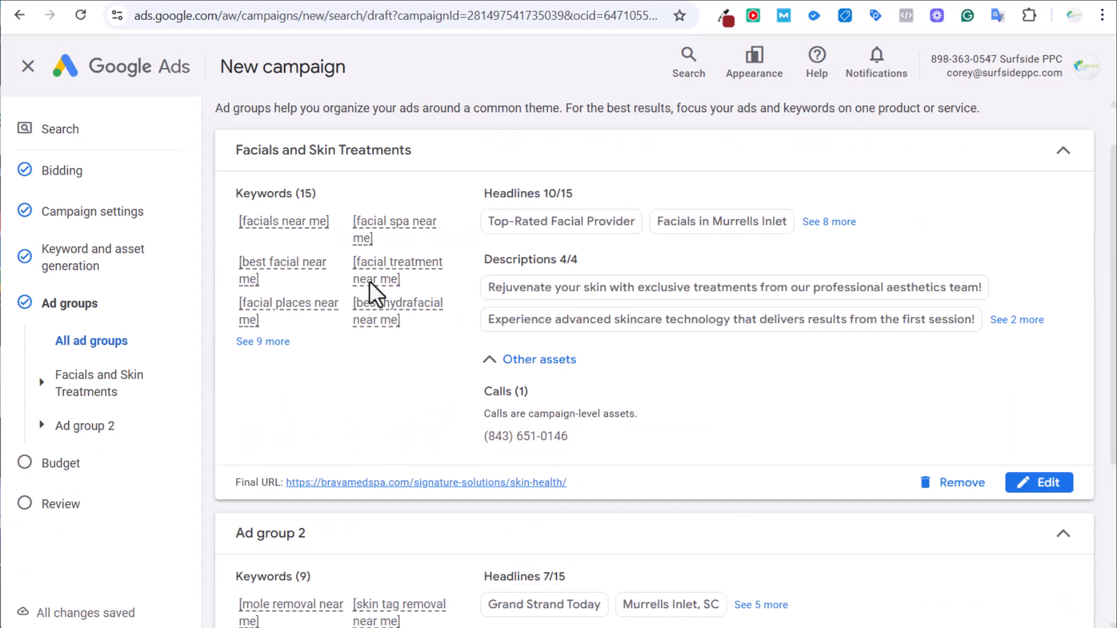
scroll(357, 272, "down", 2)
left_click(344, 441)
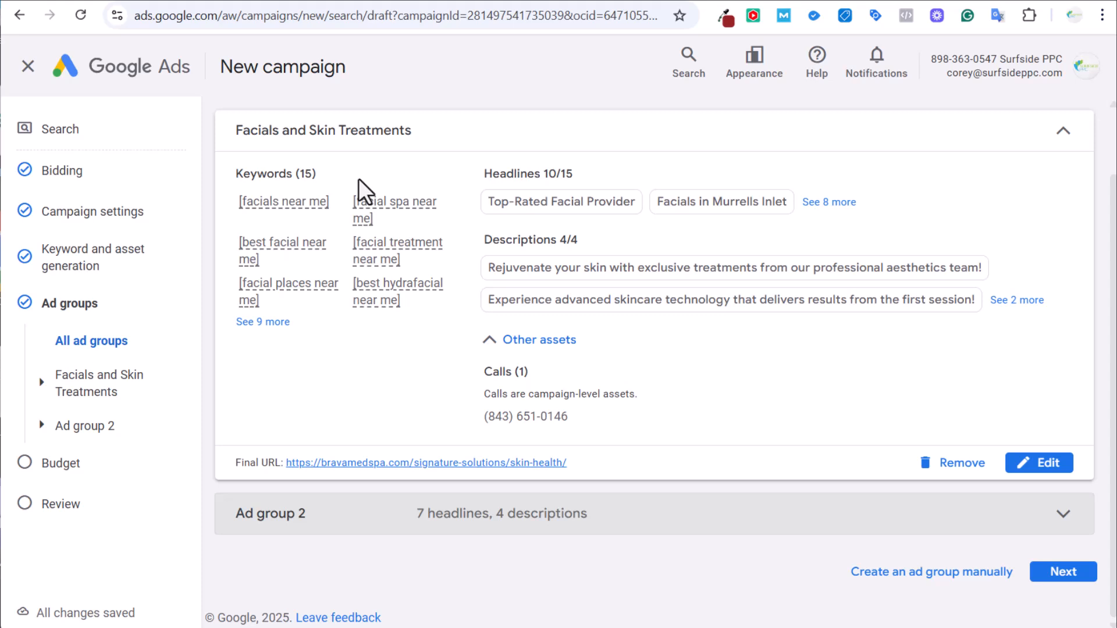
left_click(1064, 572)
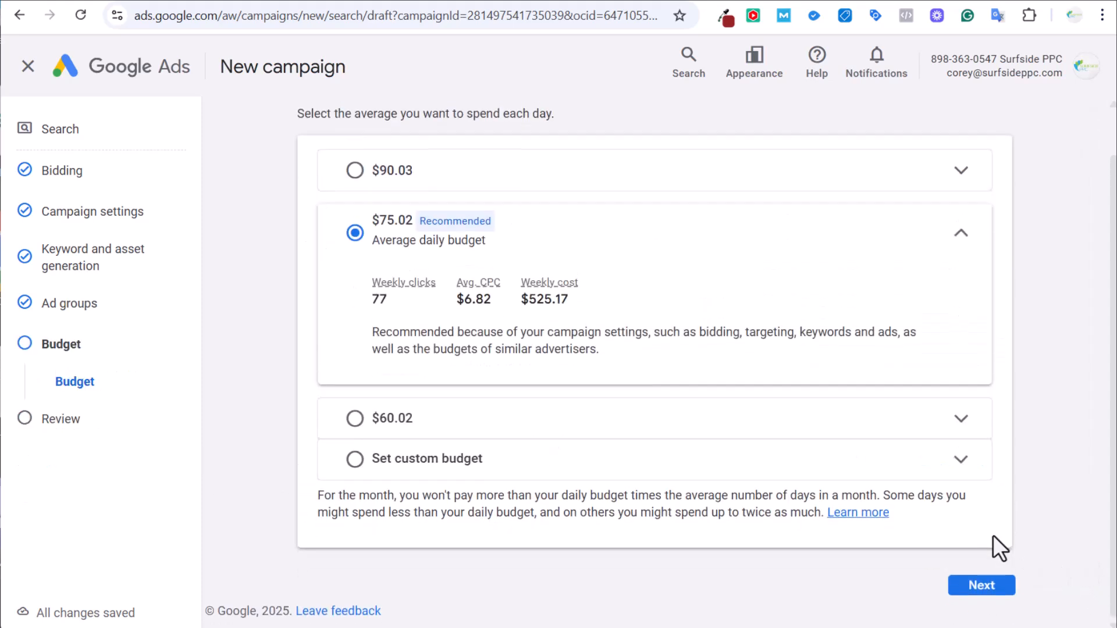
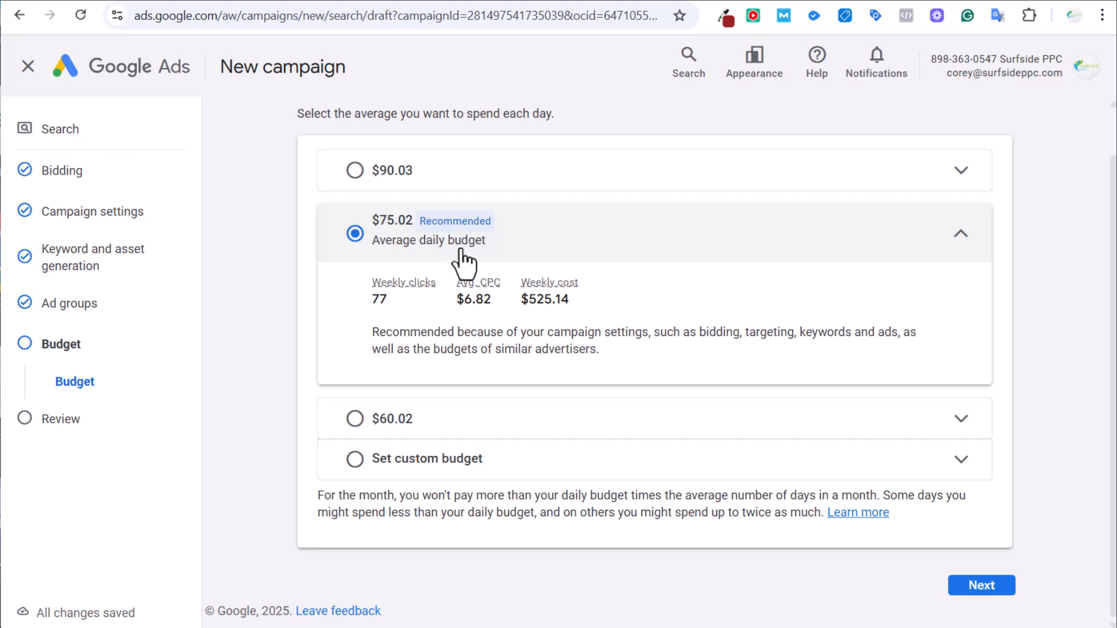
Request a policy exception for Ad group 2's flagged keywords, then return to the $75.02 daily budget step.
left_click(967, 587)
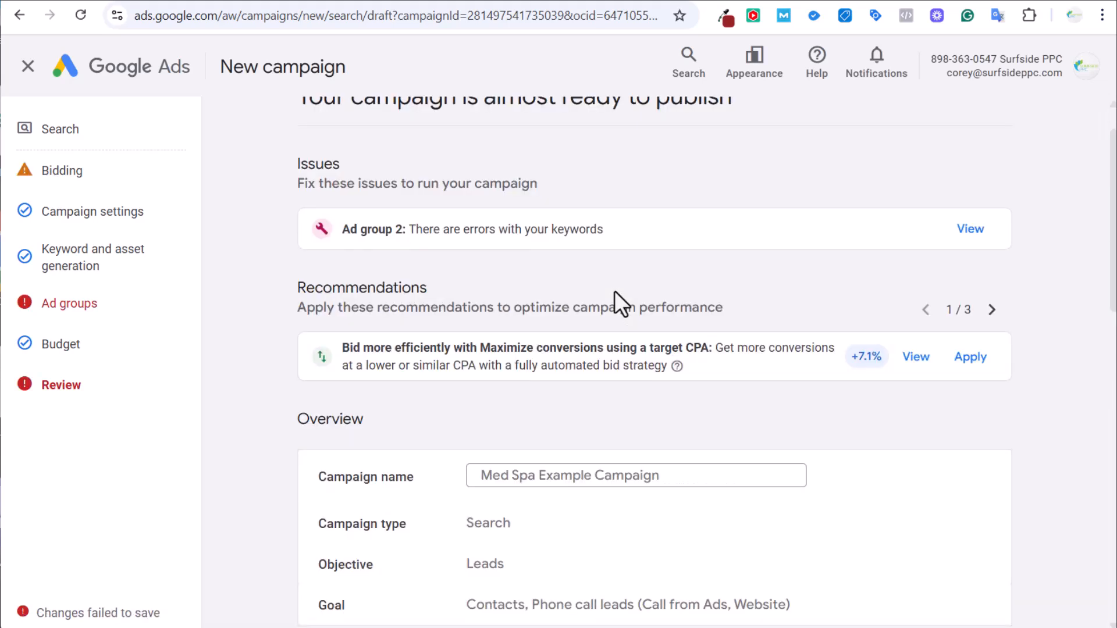
left_click(106, 304)
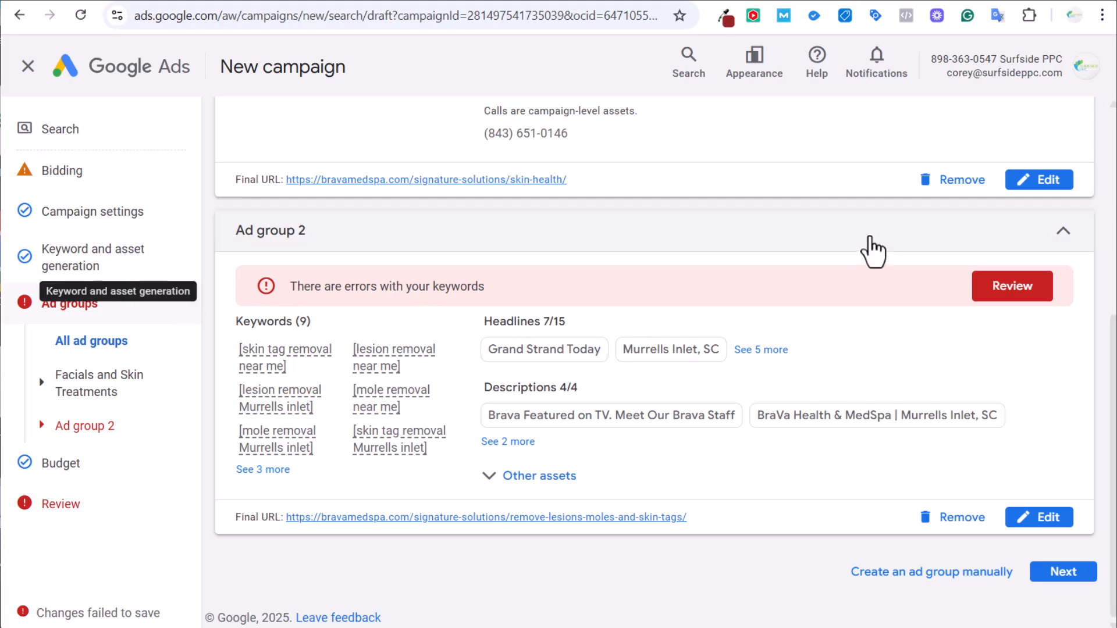
left_click(1040, 294)
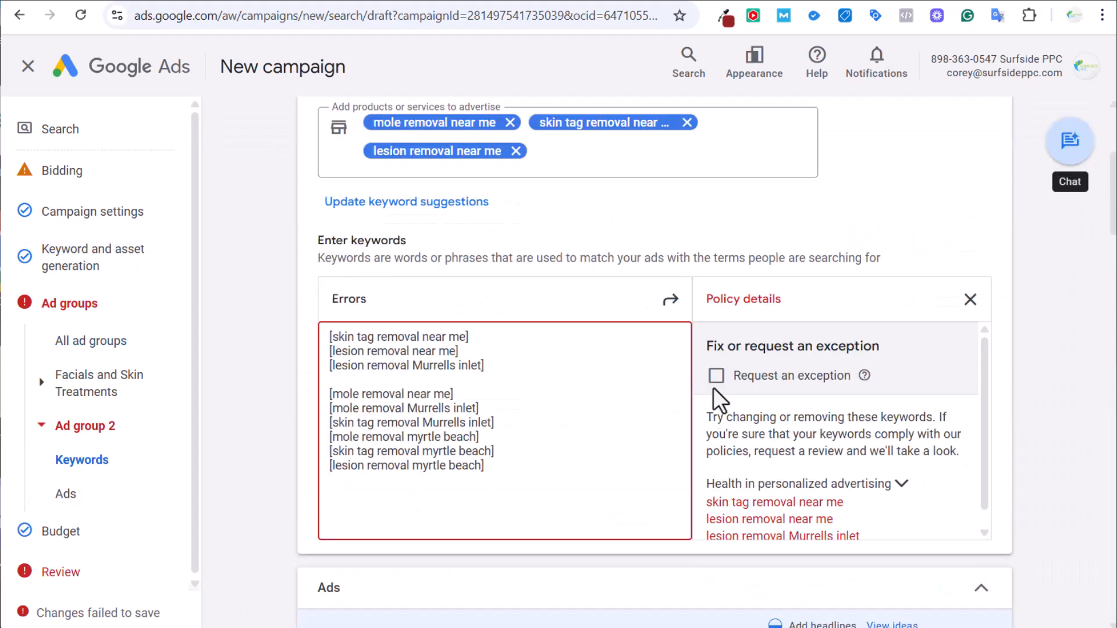
left_click(716, 375)
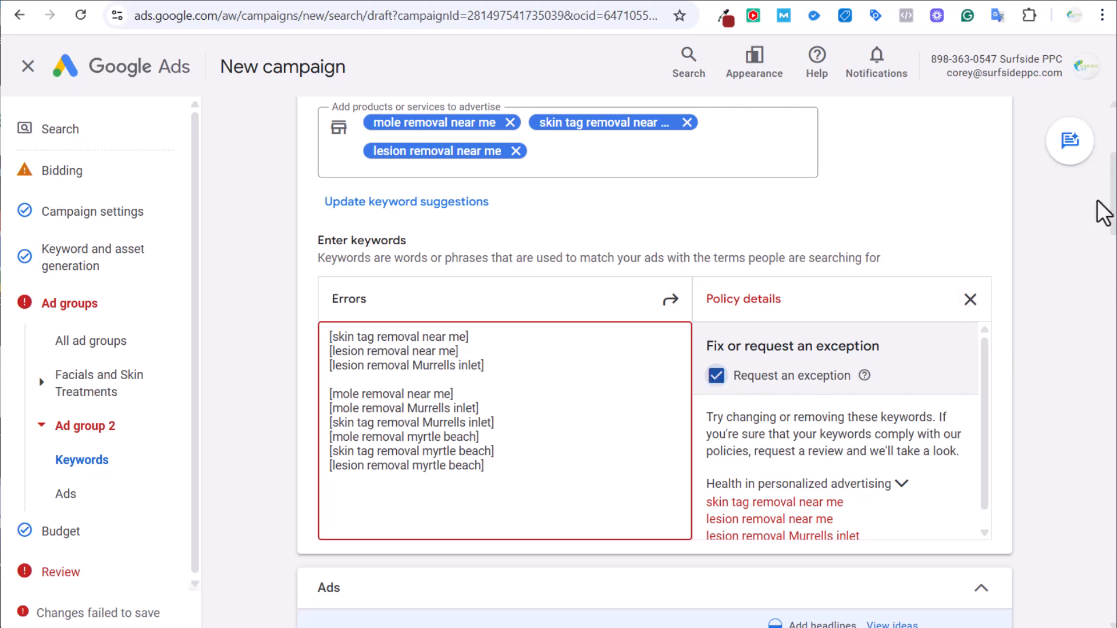
left_click_drag(1112, 191, 1108, 602)
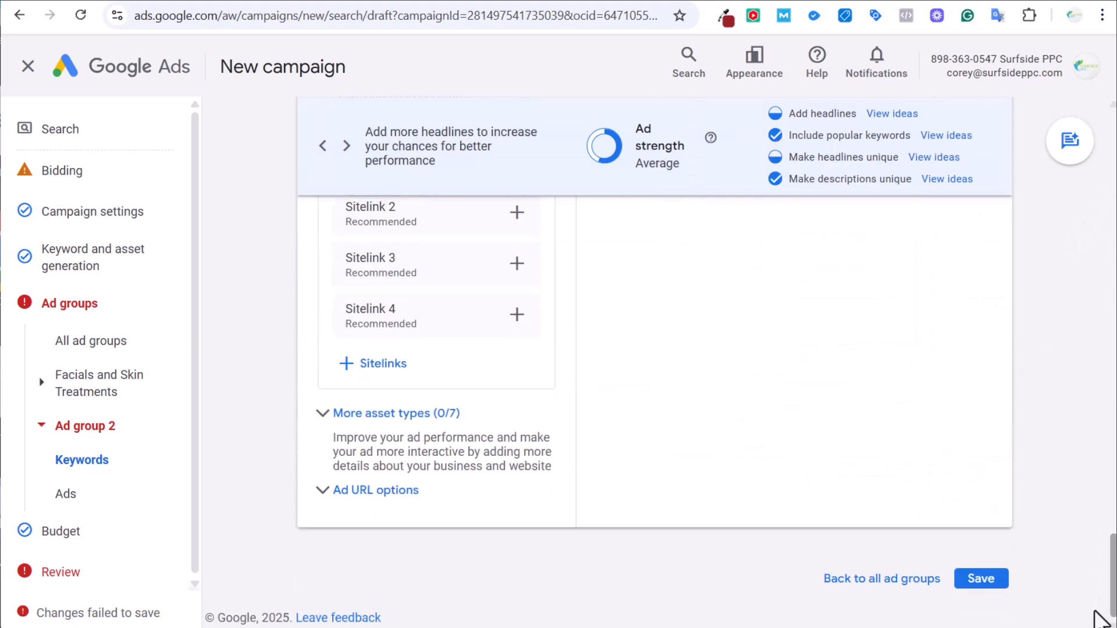
left_click(983, 580)
left_click(1064, 573)
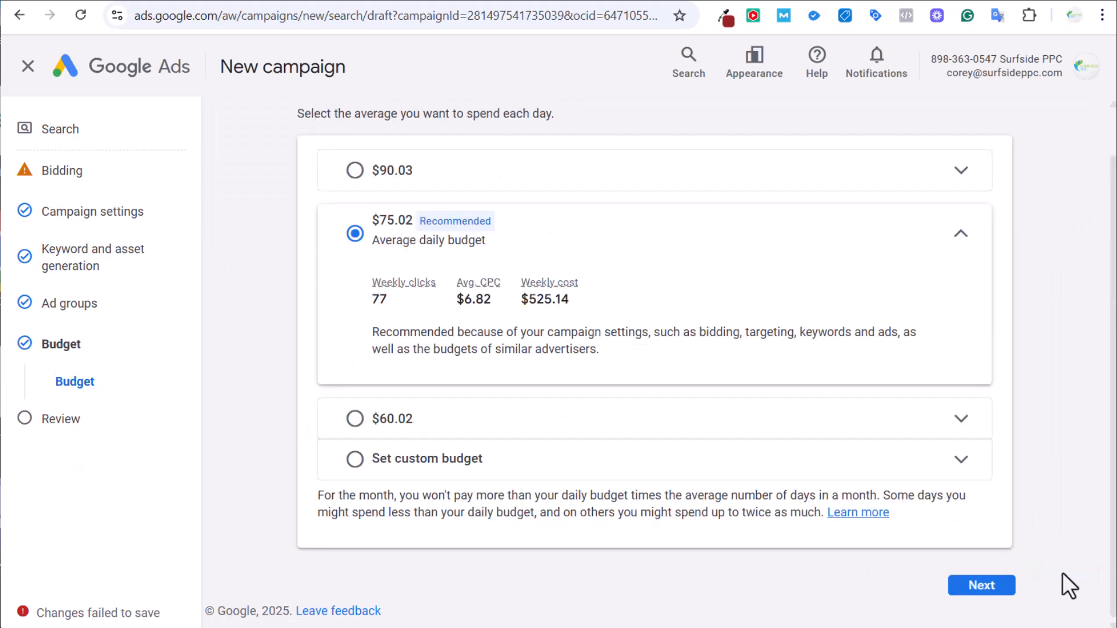
Publish the Med Spa Example Campaign from the Review page.
left_click(983, 587)
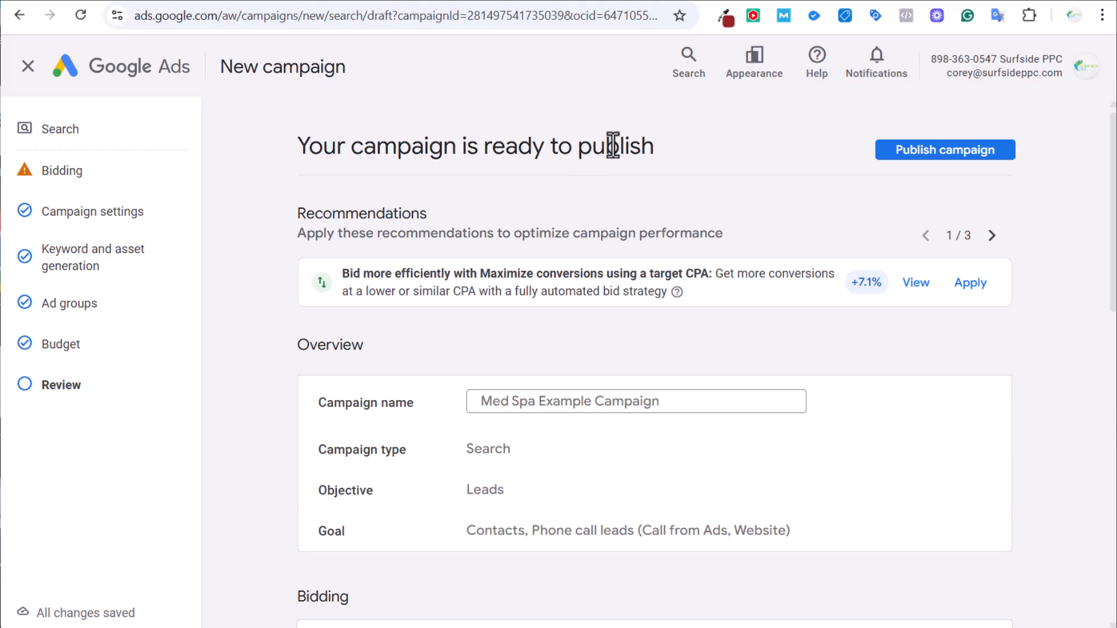
left_click(899, 156)
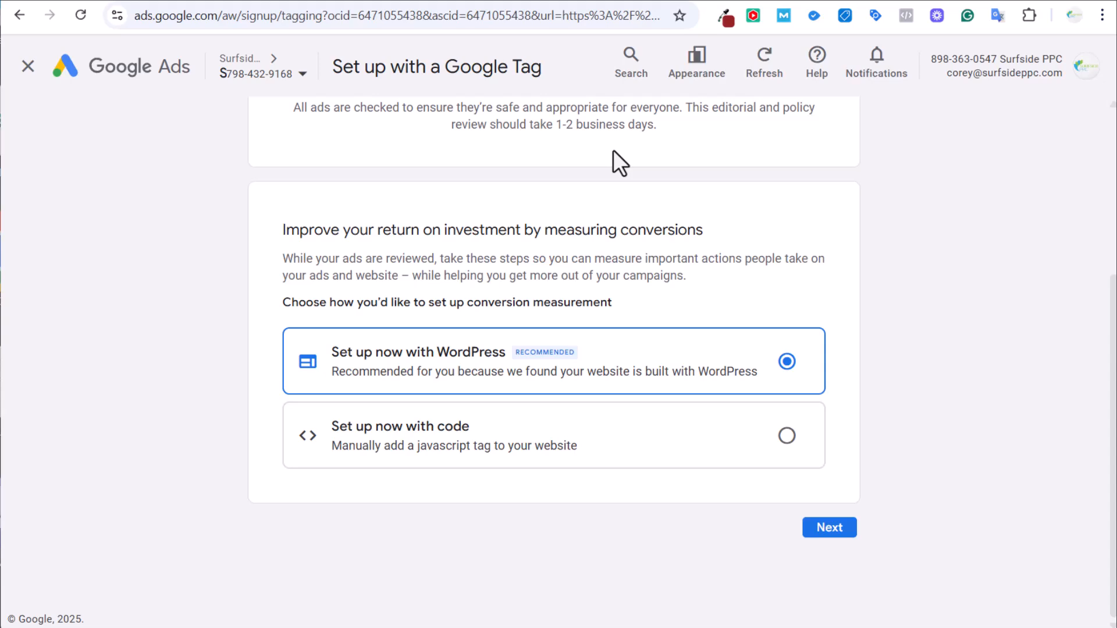
Go through the WordPress tag setup instructions and test whether the Google tag is installed.
left_click(843, 535)
scroll(844, 442, "down", 15)
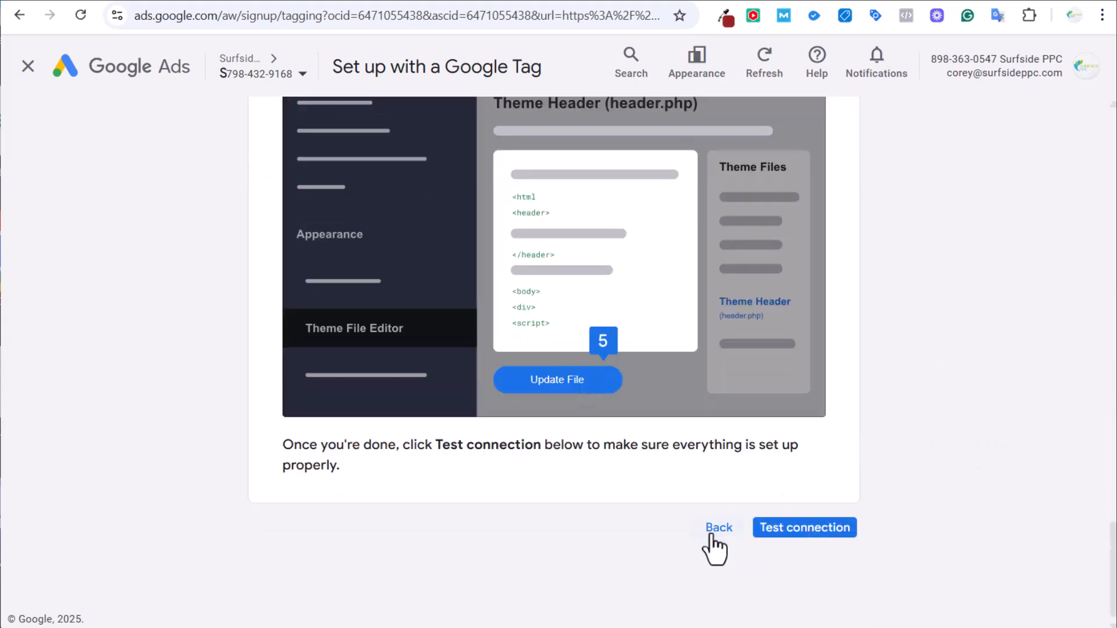
left_click(716, 532)
left_click(823, 531)
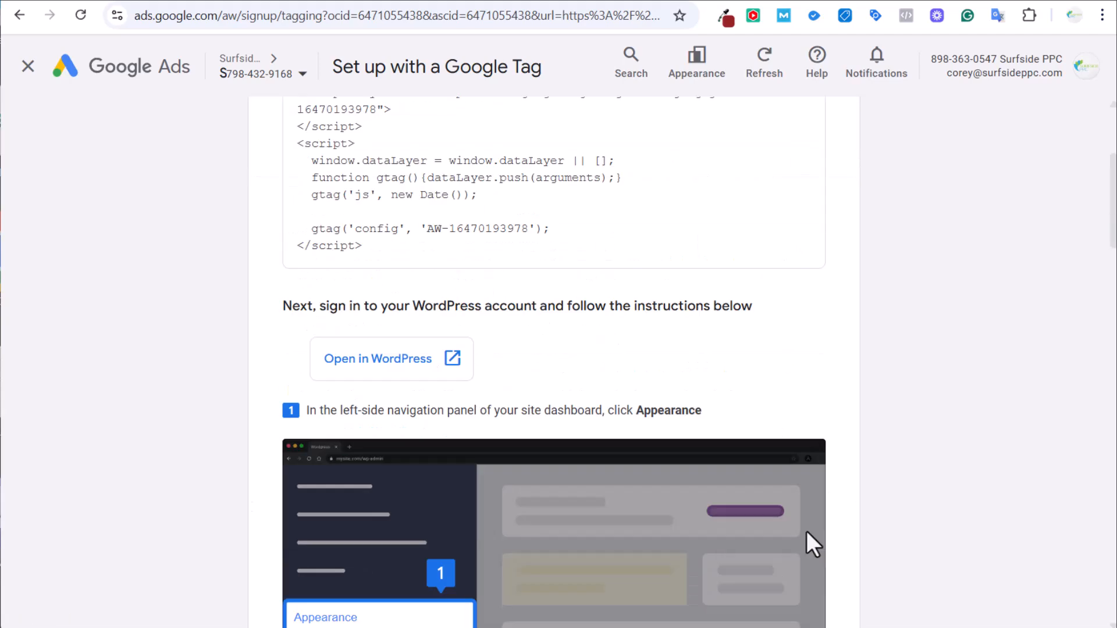
scroll(815, 524, "down", 15)
left_click(803, 527)
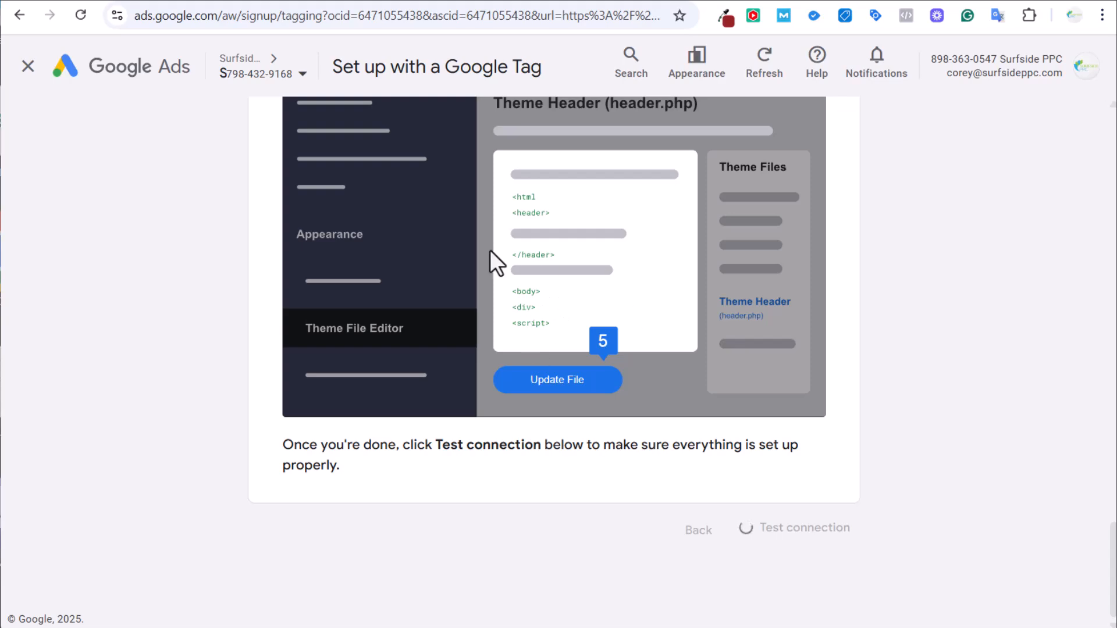
scroll(234, 316, "down", 20)
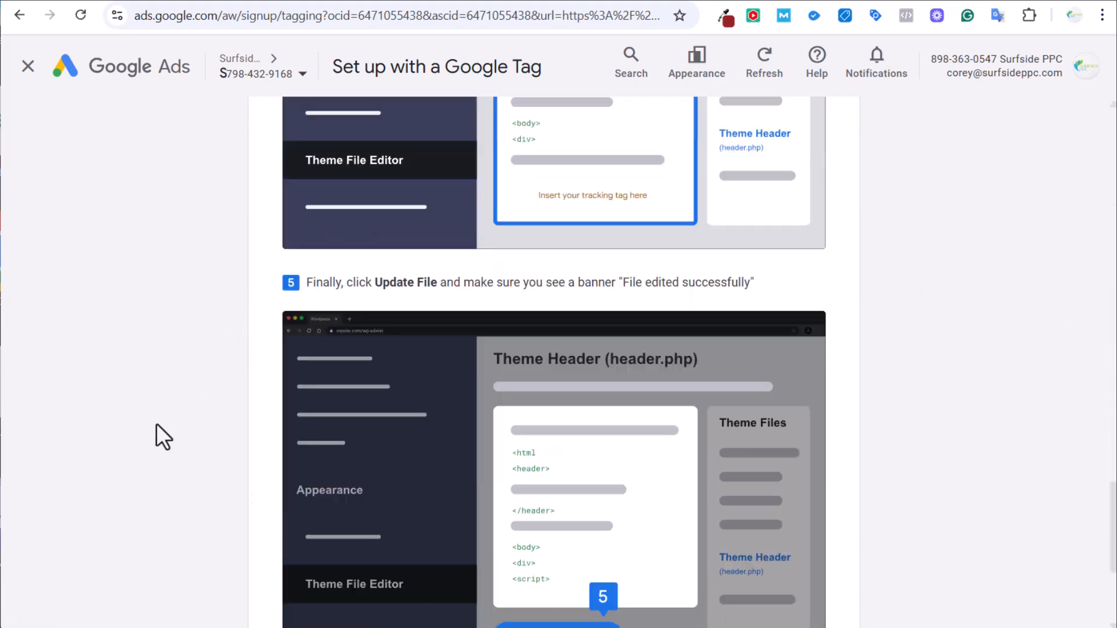
scroll(155, 425, "down", 5)
Defer the Google Tag setup until later and continue into the Google Ads account.
left_click(294, 527)
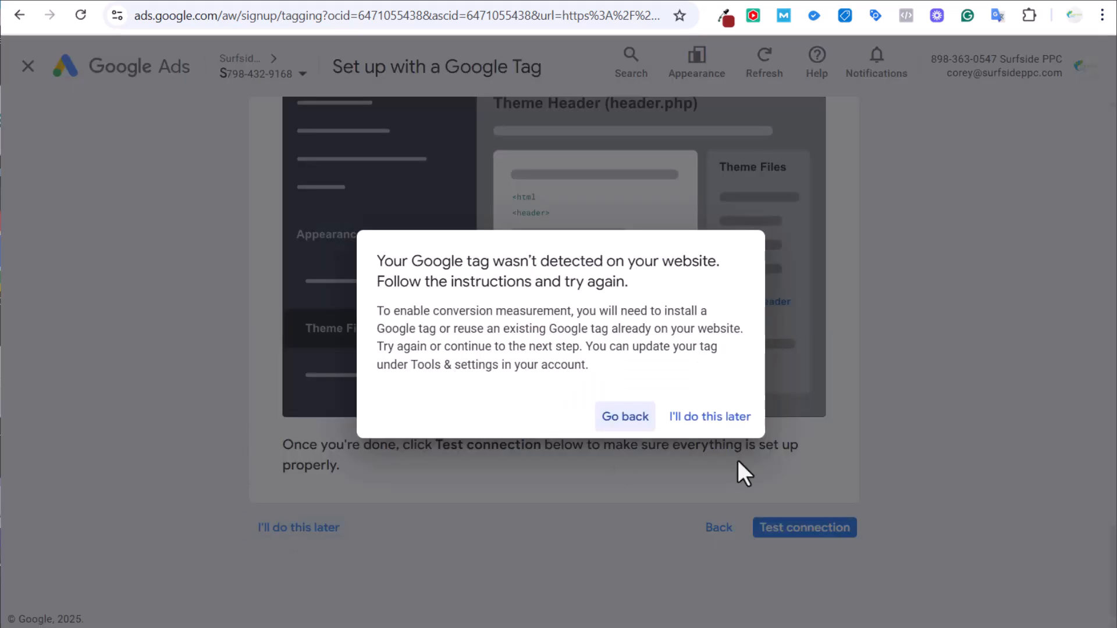
left_click(737, 424)
scroll(972, 416, "down", 15)
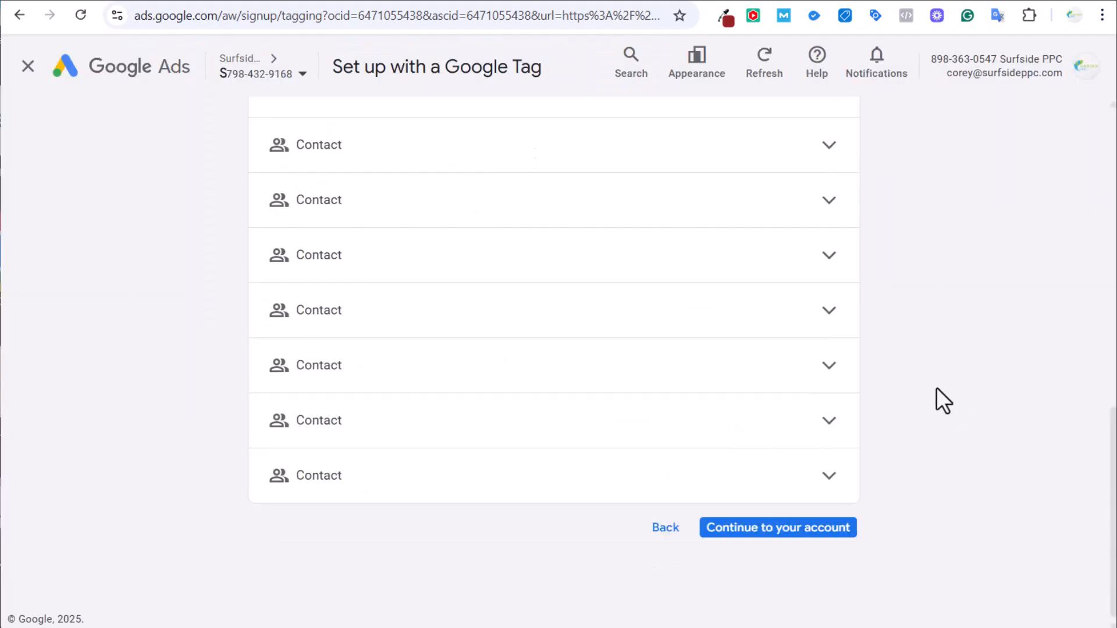
left_click(767, 529)
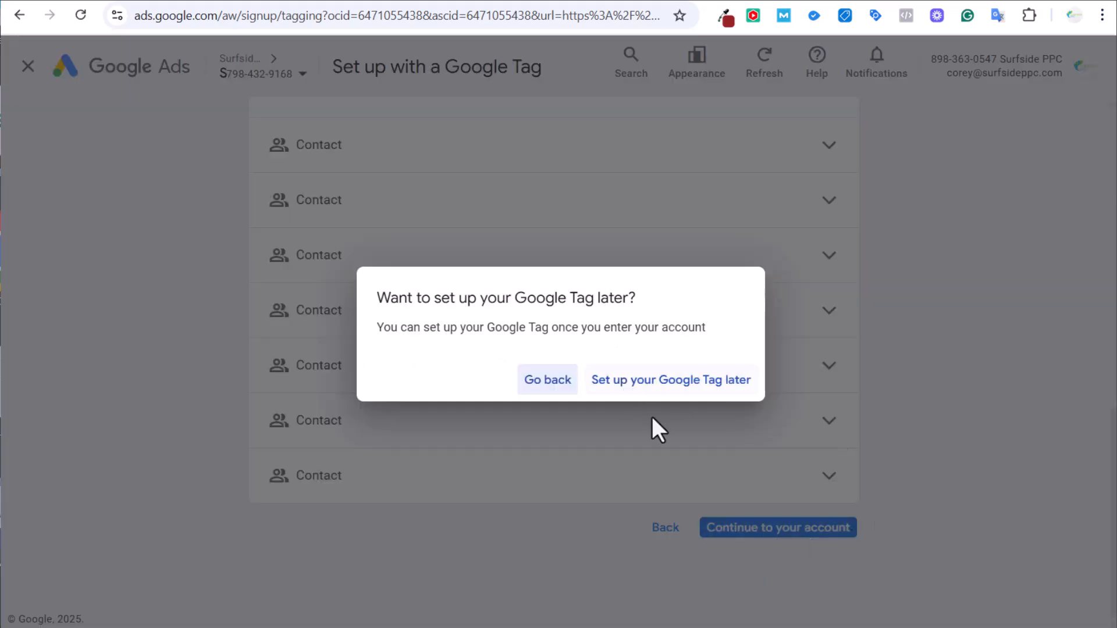
left_click(676, 391)
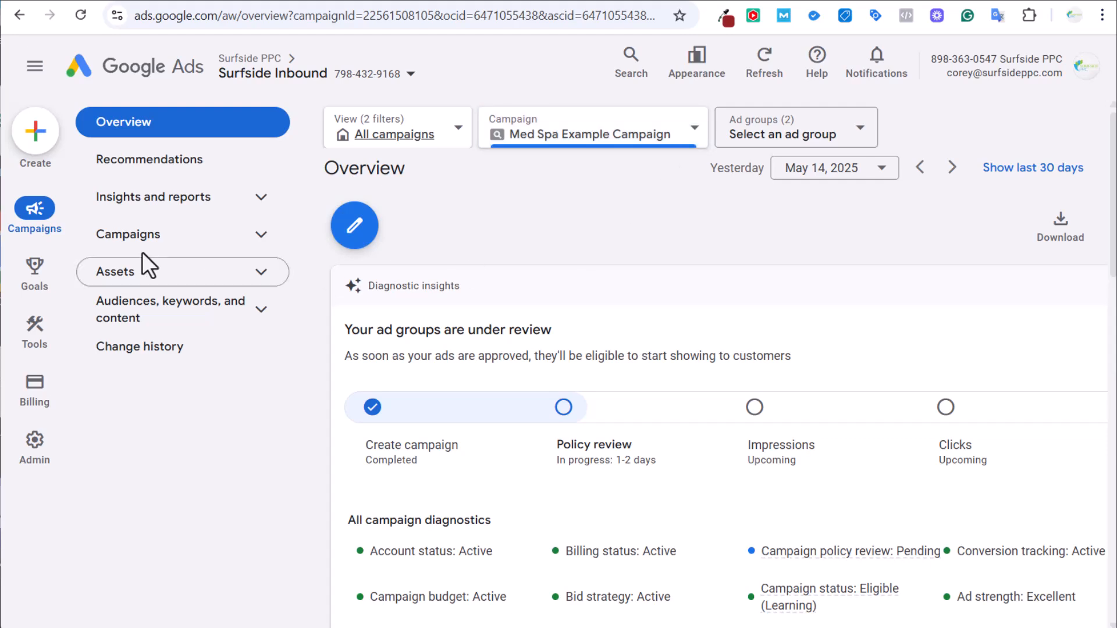
Change the Med Spa campaign's daily budget from $75.02 to $1.00.
left_click(194, 247)
left_click(197, 280)
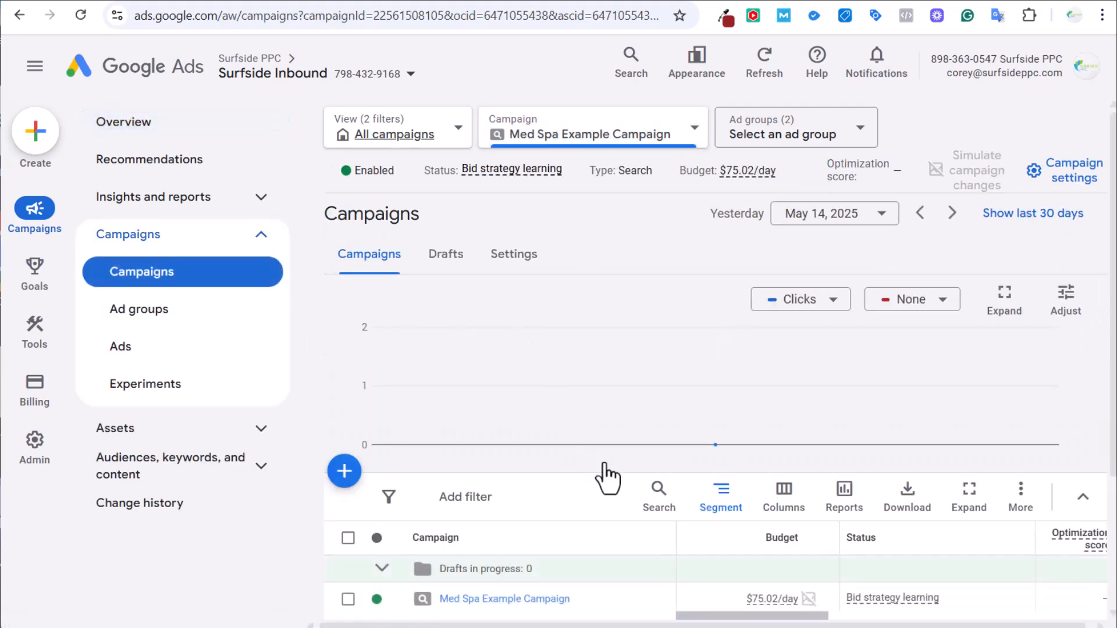
scroll(813, 529, "down", 2)
left_click(808, 514)
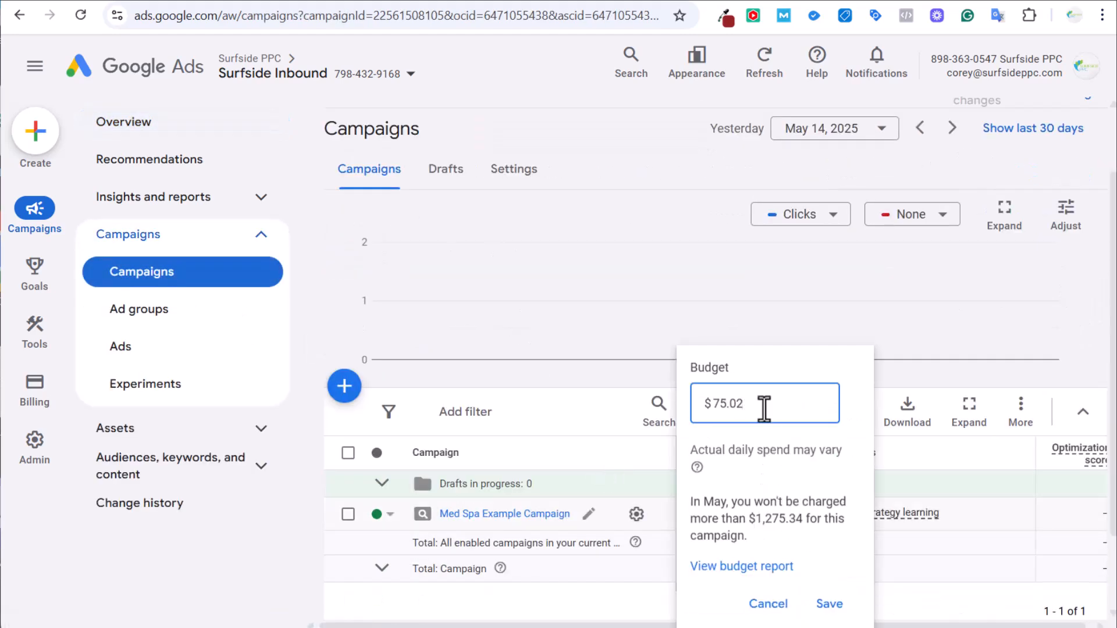
left_click_drag(764, 409, 647, 421)
type("1")
left_click(830, 604)
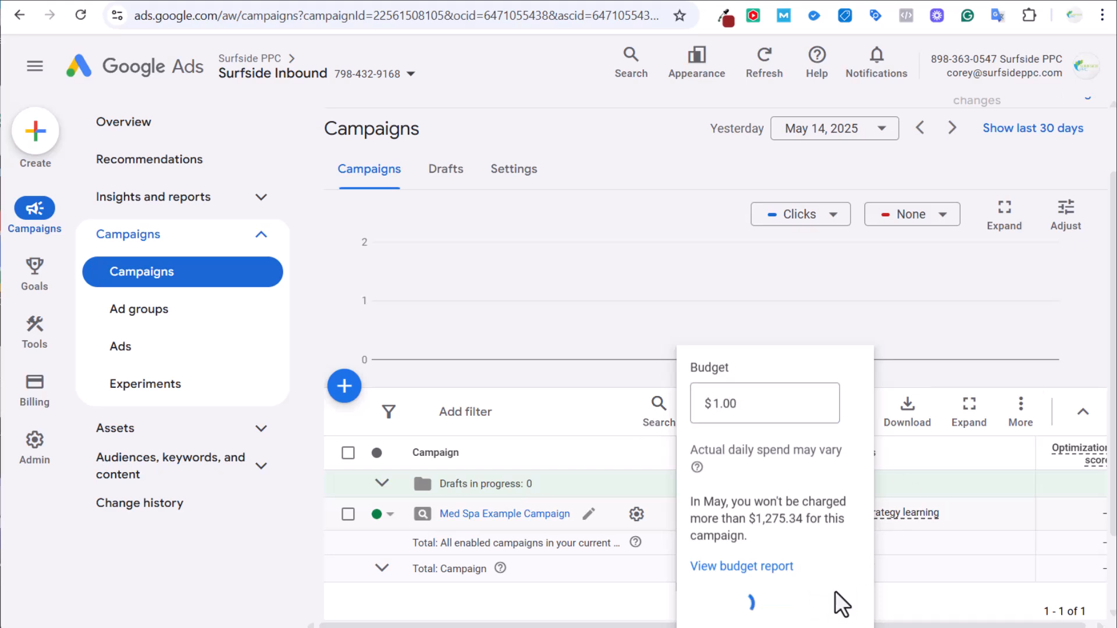
Open the campaign's bidding settings and try a clicks bidding focus without a bid limit.
left_click(636, 513)
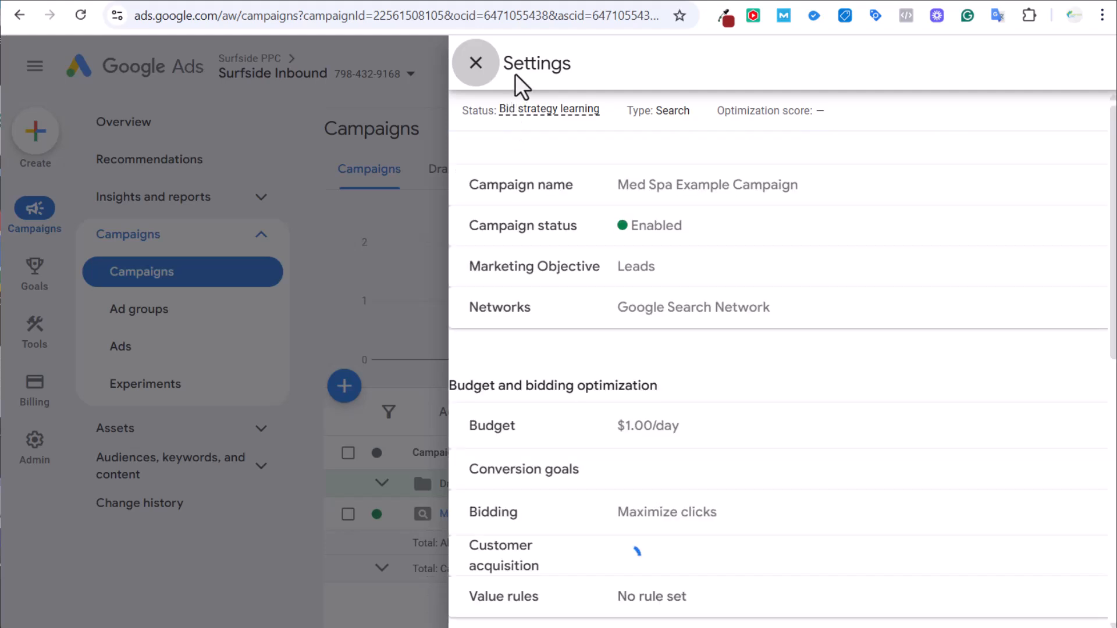
left_click(778, 435)
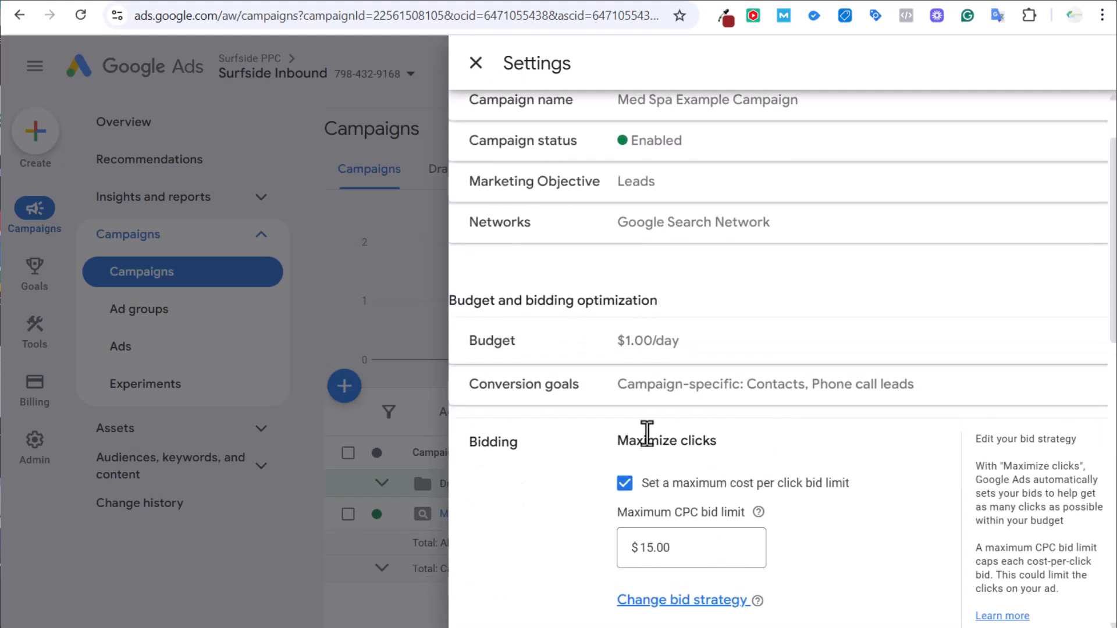
scroll(660, 512, "down", 2)
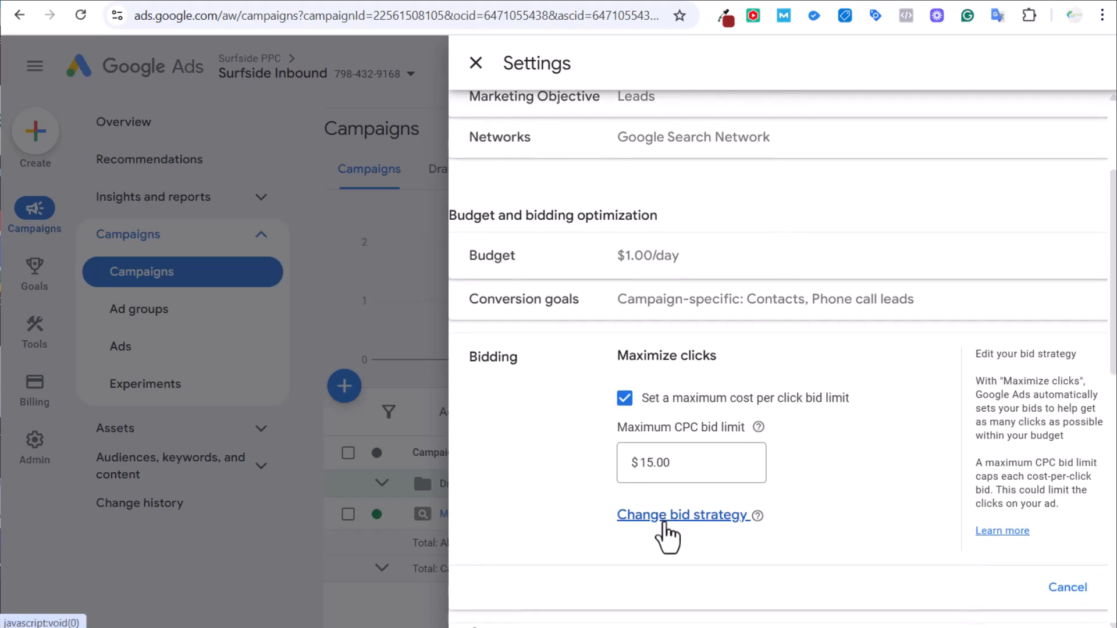
left_click(664, 519)
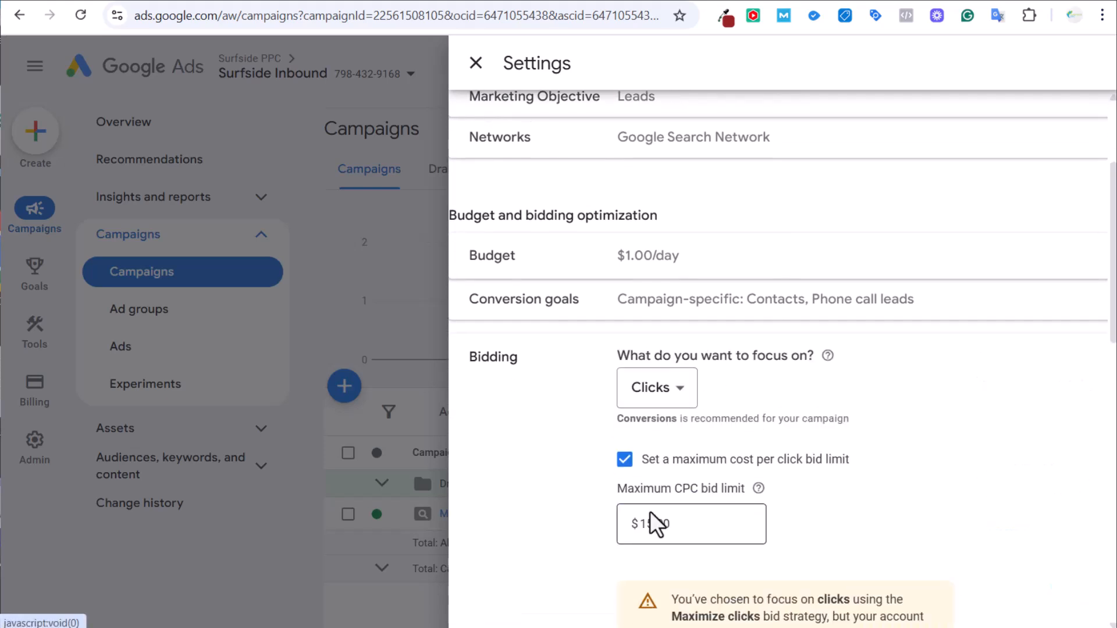
left_click(656, 399)
left_click(637, 543)
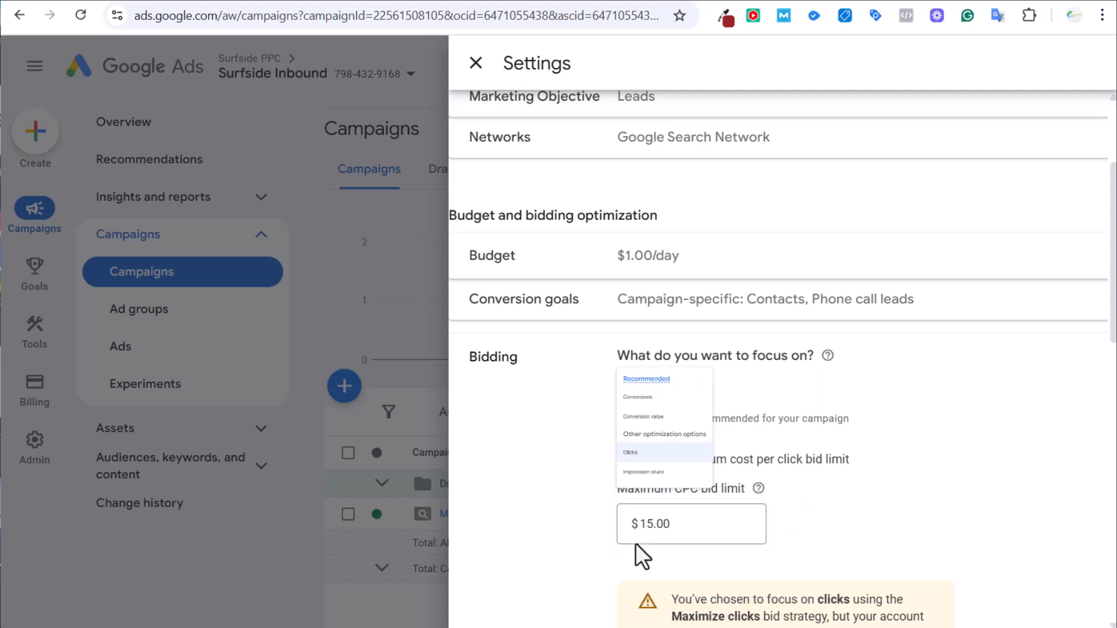
left_click(626, 466)
scroll(682, 481, "down", 3)
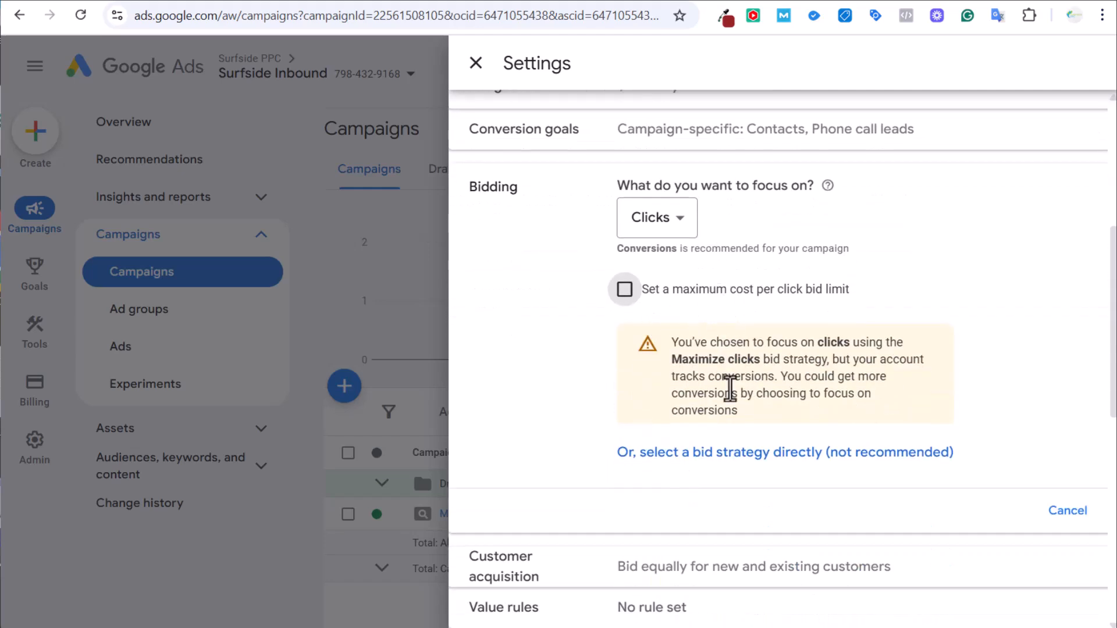
left_click(686, 222)
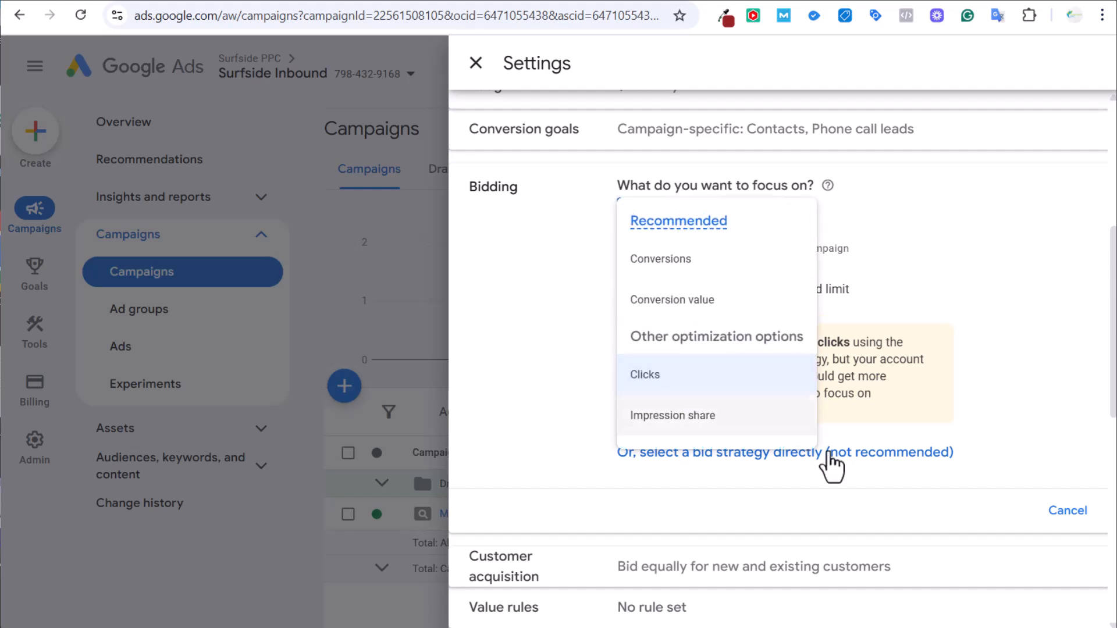
left_click(890, 453)
Pick a bid strategy directly, trying Manual CPC and Maximize conversions with target CPA.
left_click(757, 231)
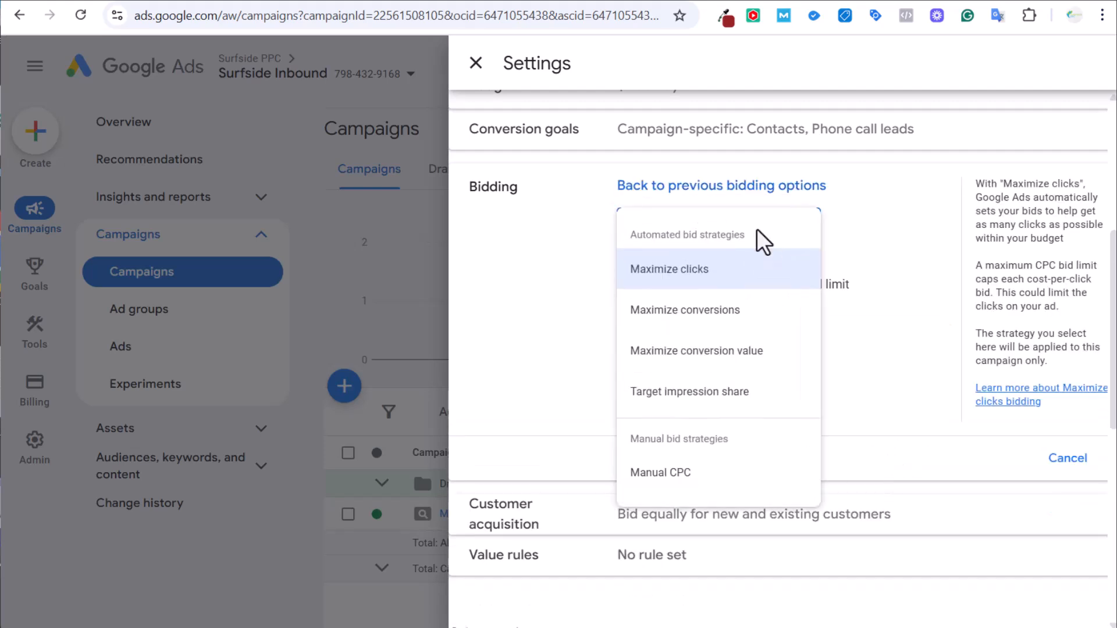
left_click(677, 475)
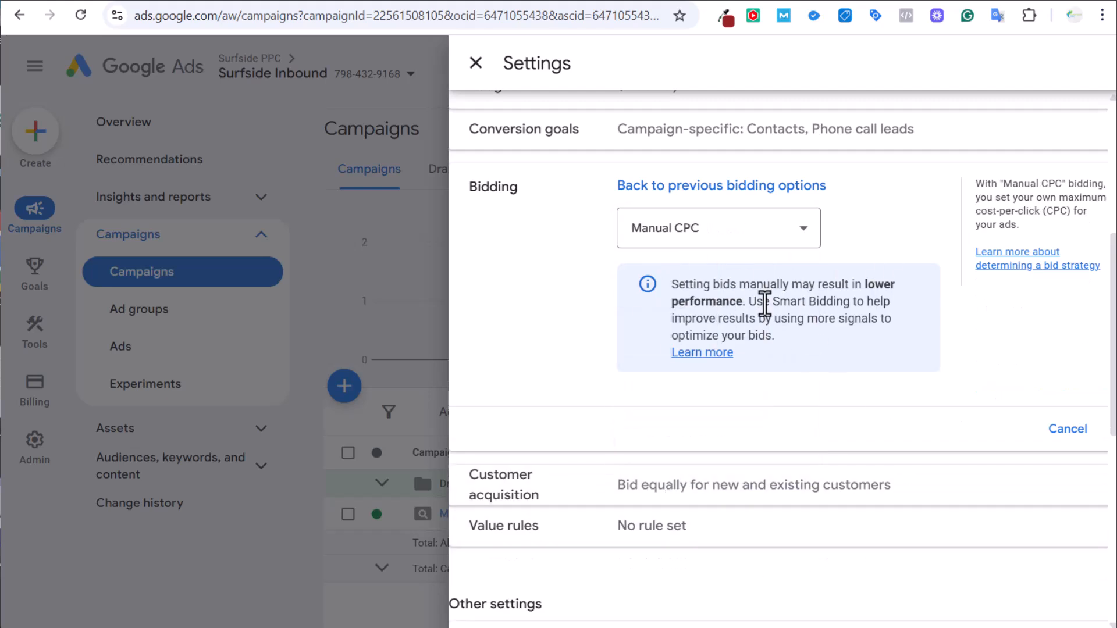
left_click(771, 240)
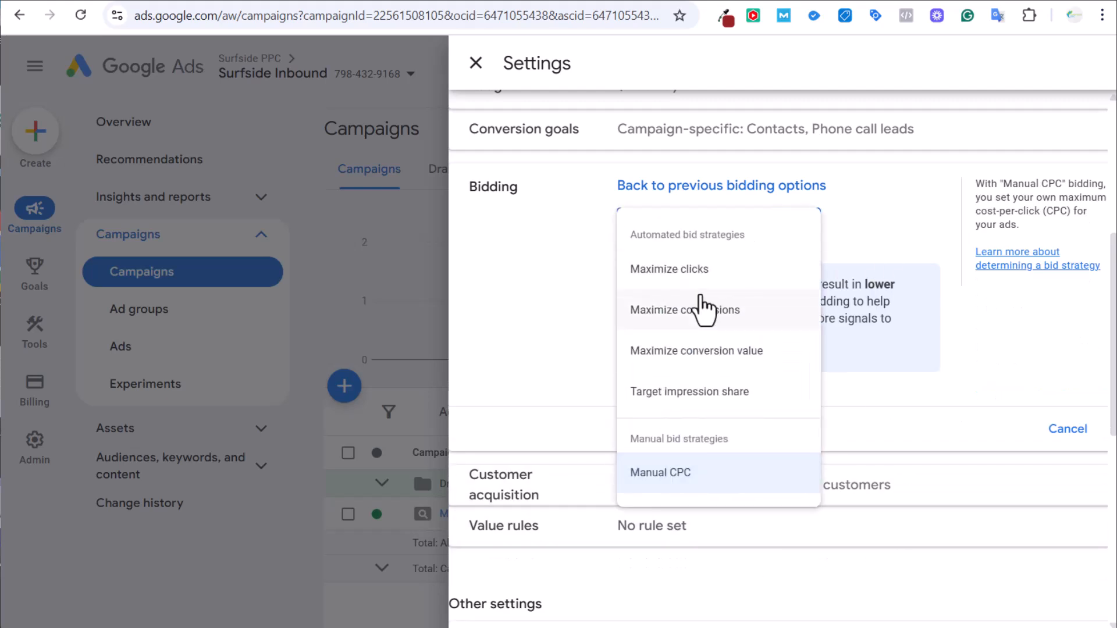
left_click(705, 309)
left_click(701, 288)
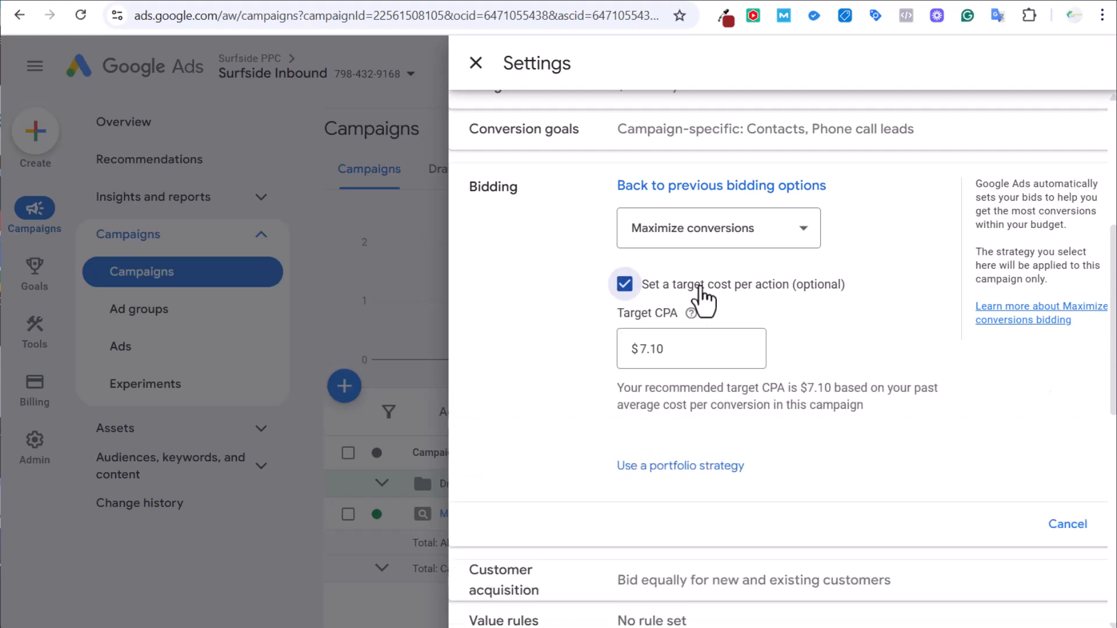
left_click(701, 301)
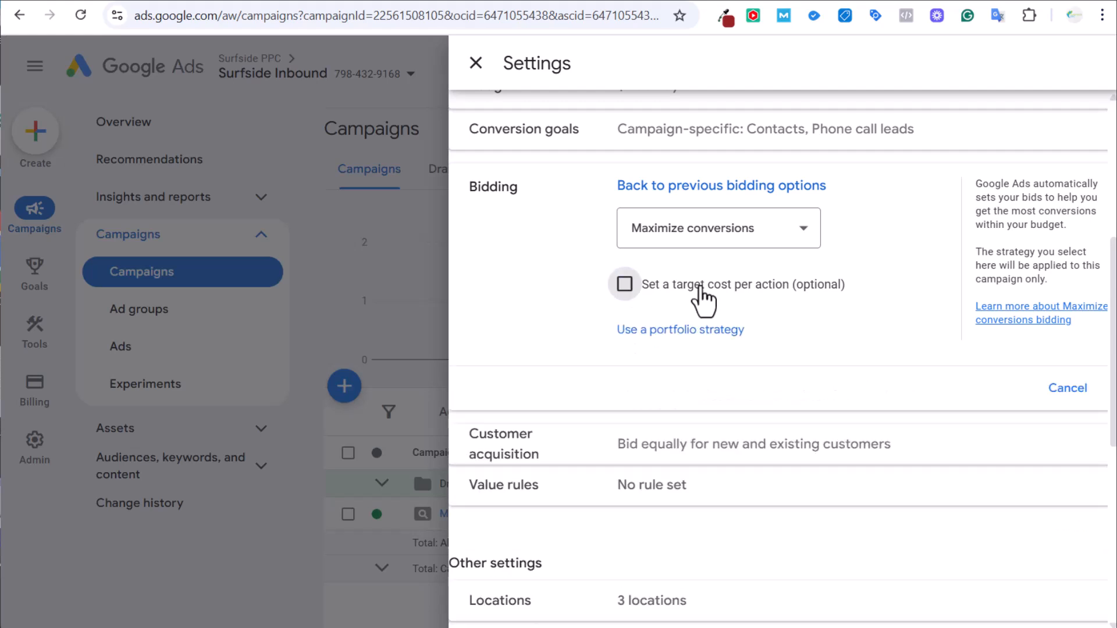
Set bidding to Maximize clicks with a $15 maximum CPC limit, save, and close settings.
left_click(794, 241)
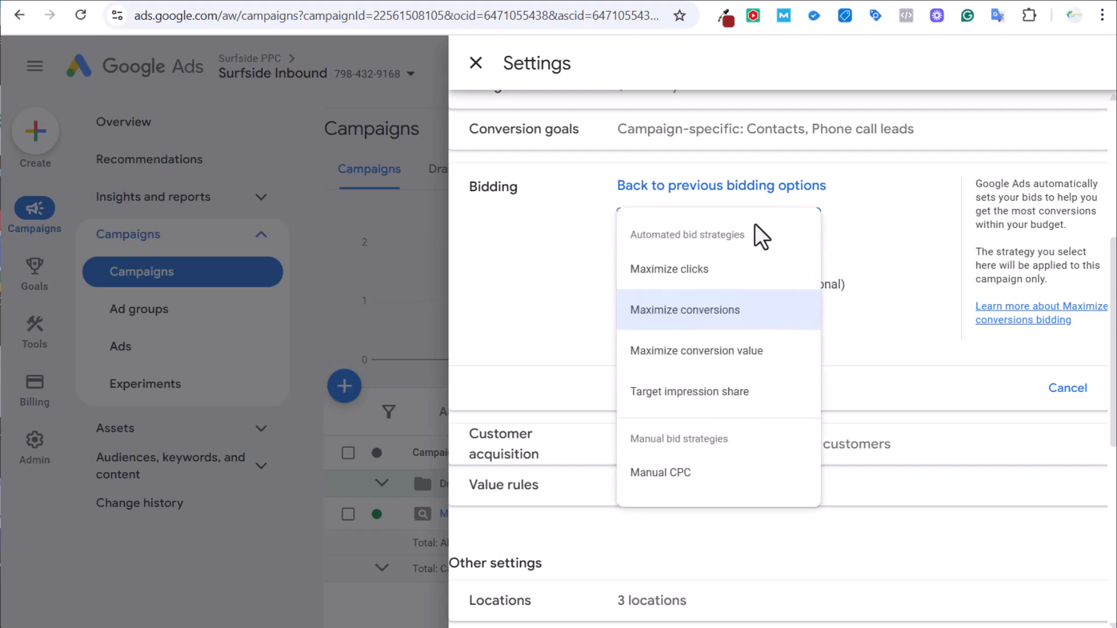
left_click(704, 274)
left_click(686, 285)
left_click(672, 352)
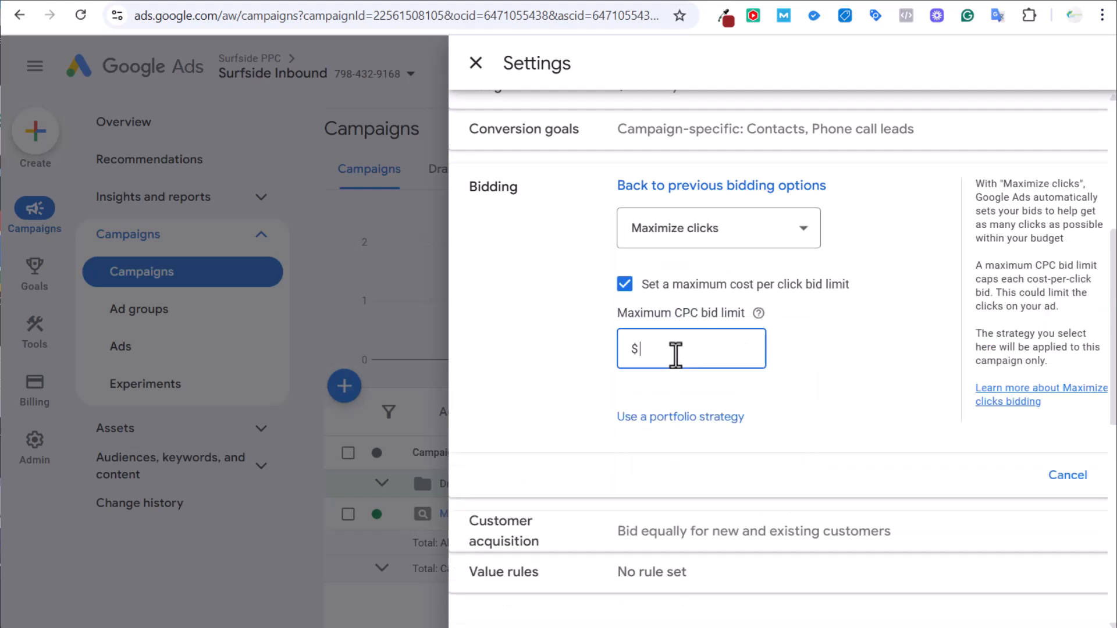
type("15")
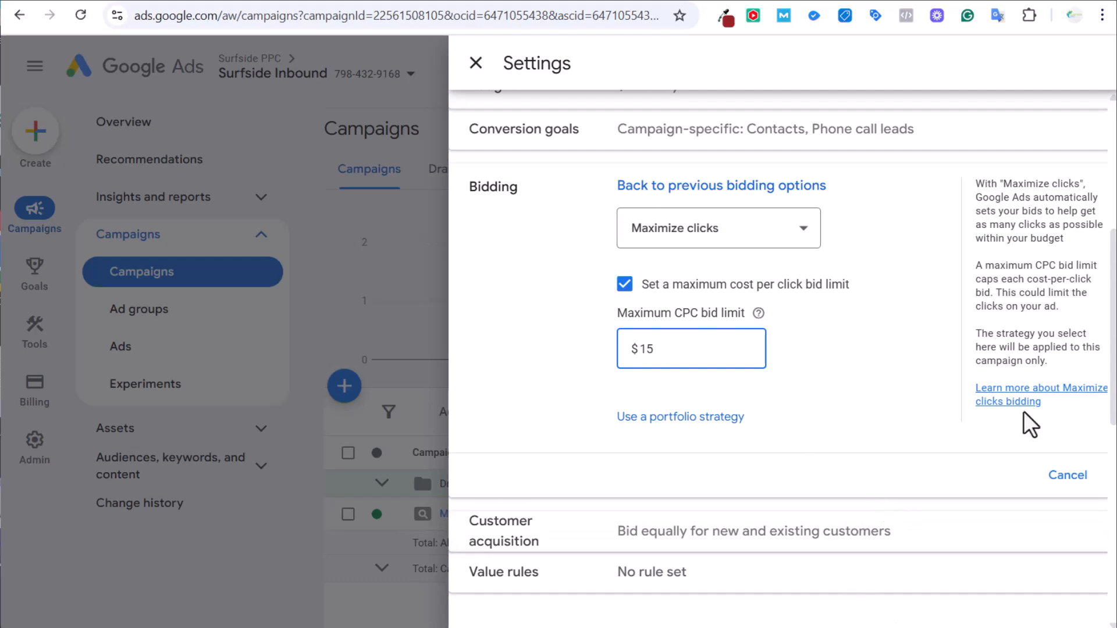
left_click(1068, 475)
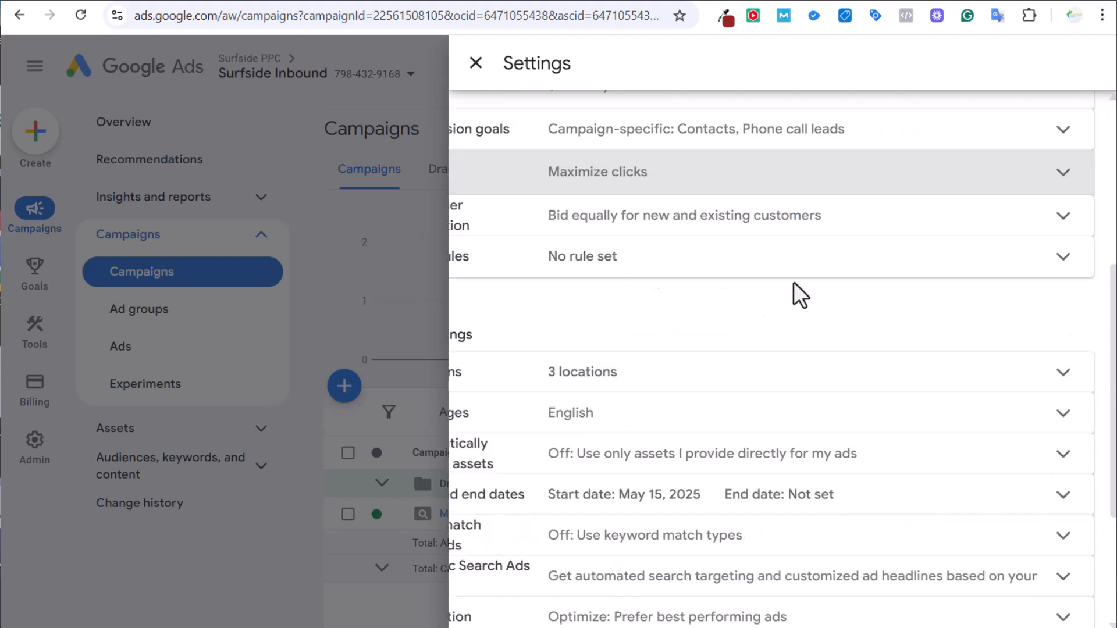
left_click(480, 70)
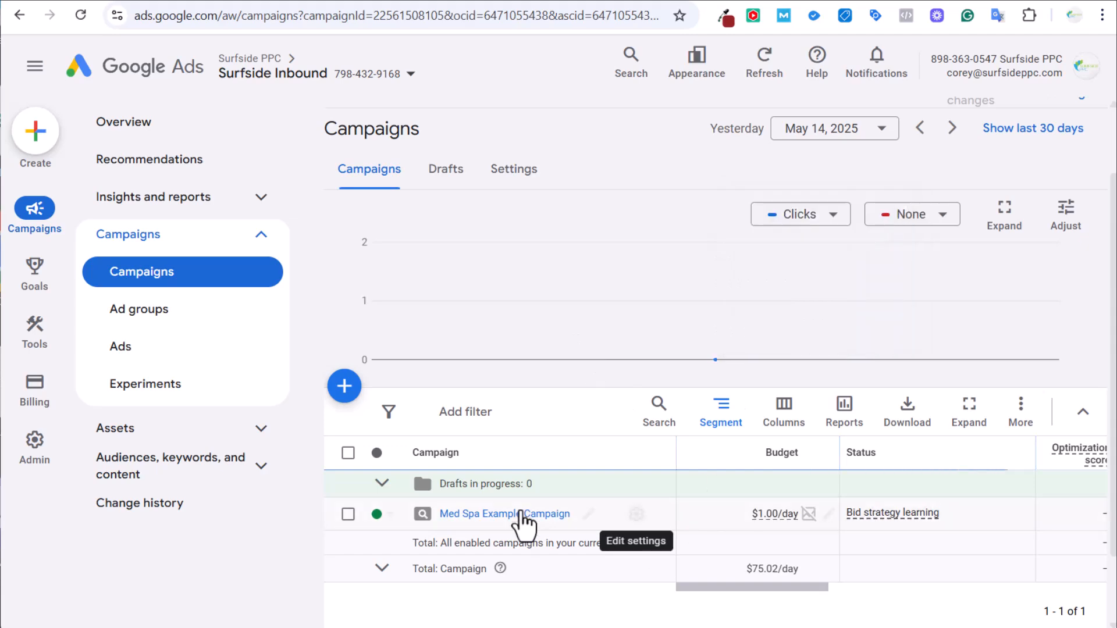
Rename Ad group 2 to 'Skin Tags Lesions Moles' in the campaign's Ad groups list.
left_click(516, 515)
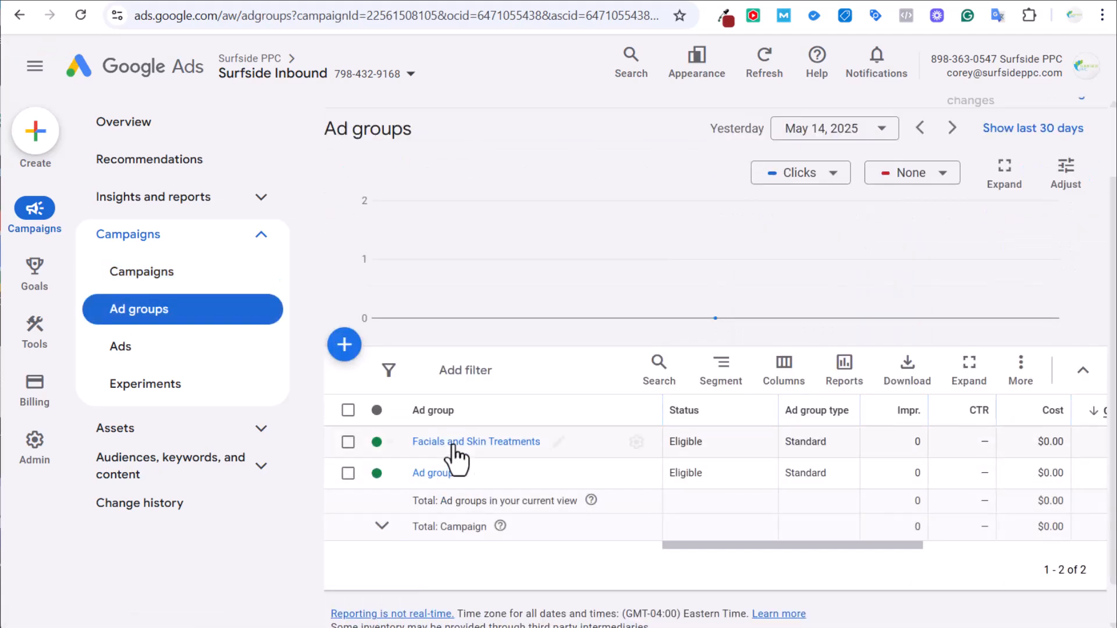
left_click(477, 477)
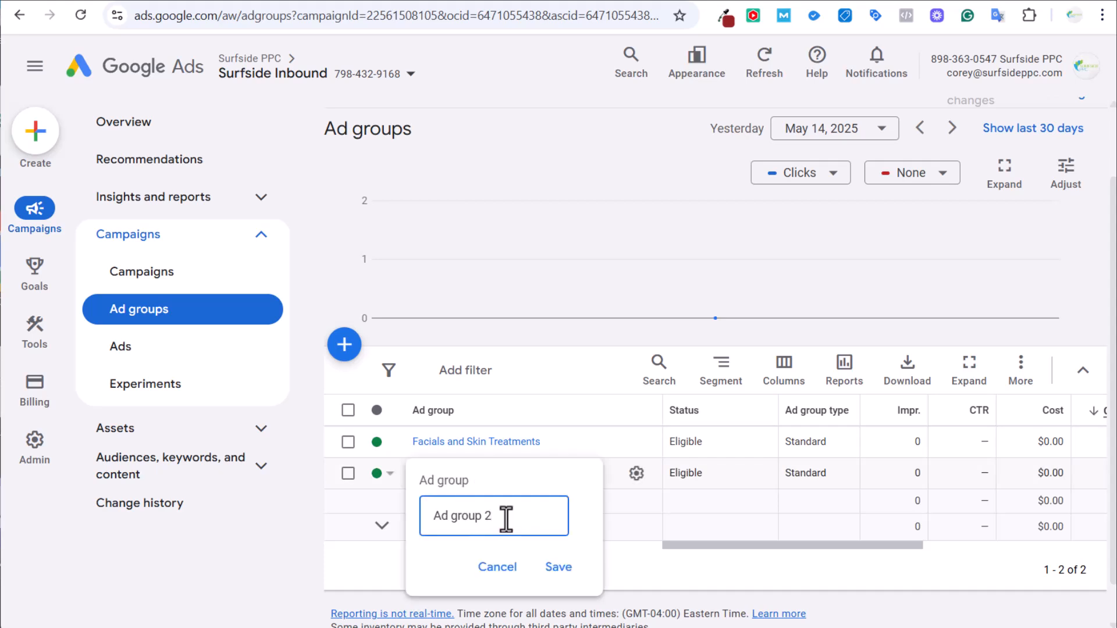
key("ctrl+a")
type("Skin Tags Lesions Moles")
key("Return")
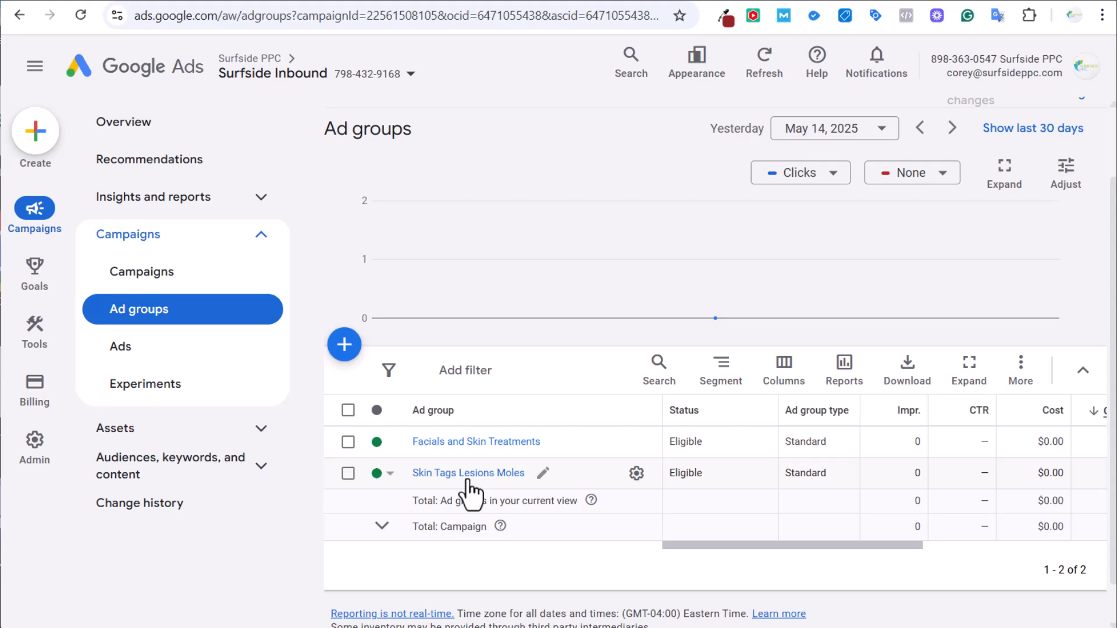
Open the Skin Tags Lesions Moles ad group's keywords and scroll through the list.
left_click(468, 476)
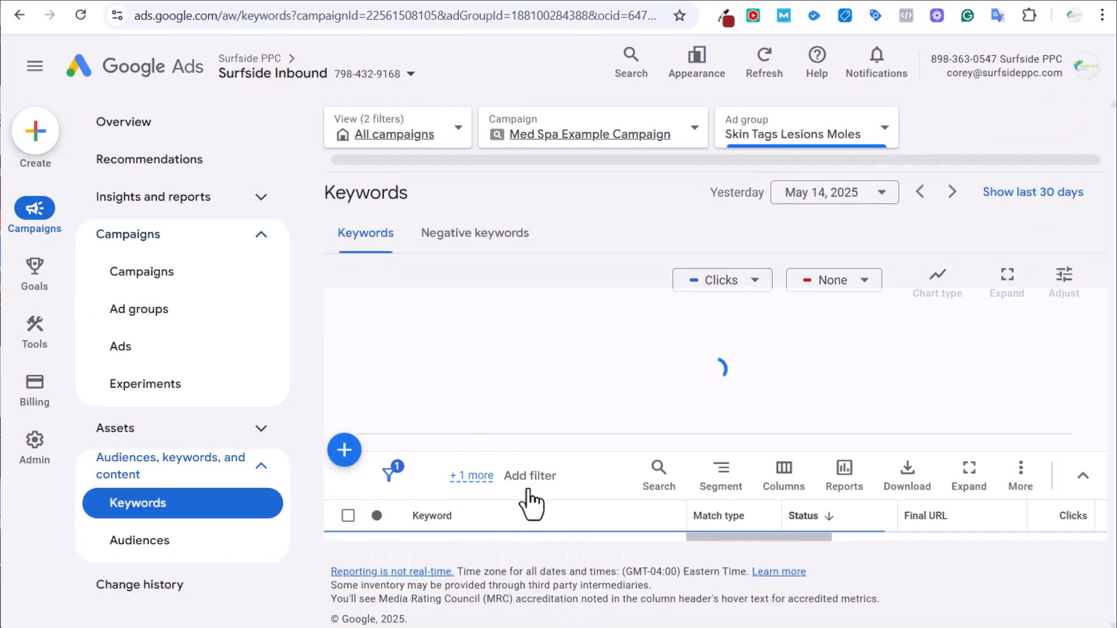
scroll(614, 506, "down", 5)
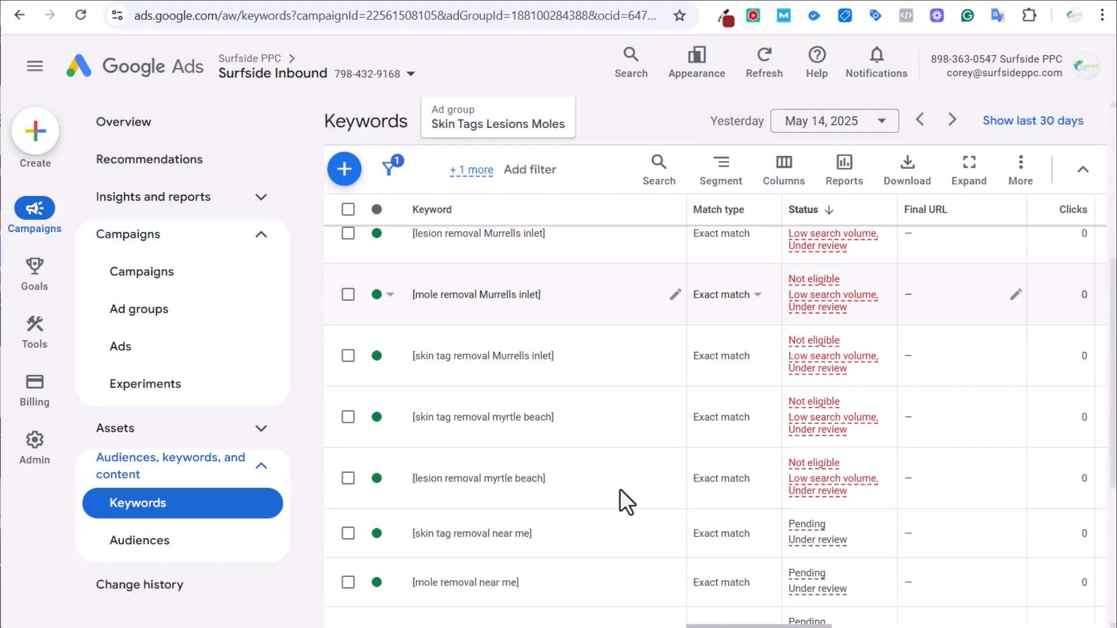
scroll(620, 488, "down", 3)
scroll(731, 447, "up", 5)
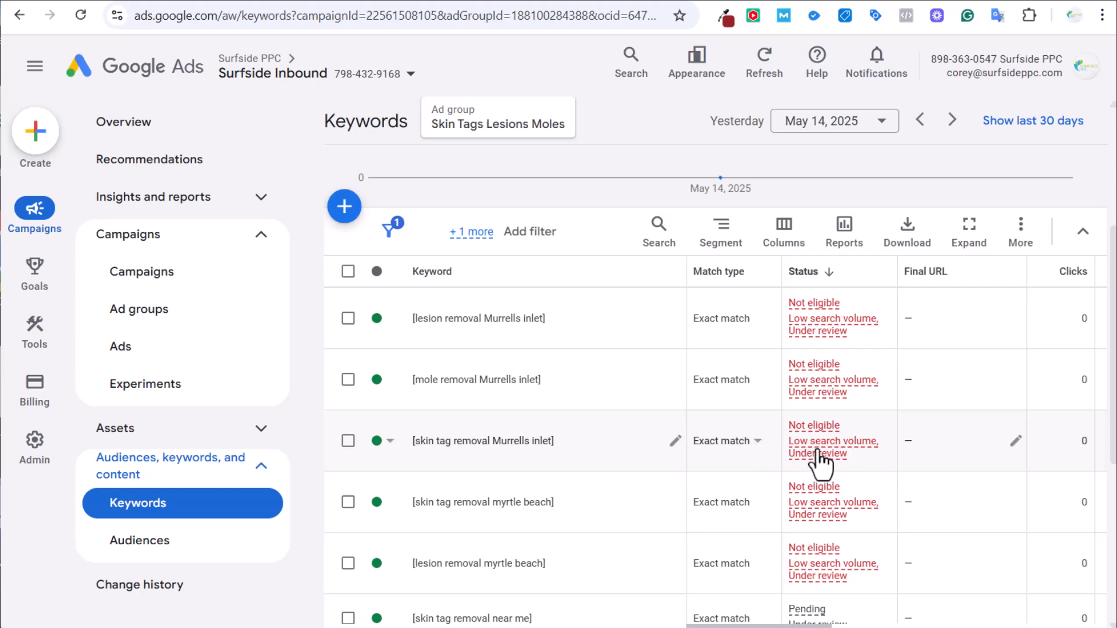
mouse_move(820, 463)
scroll(1041, 471, "down", 3)
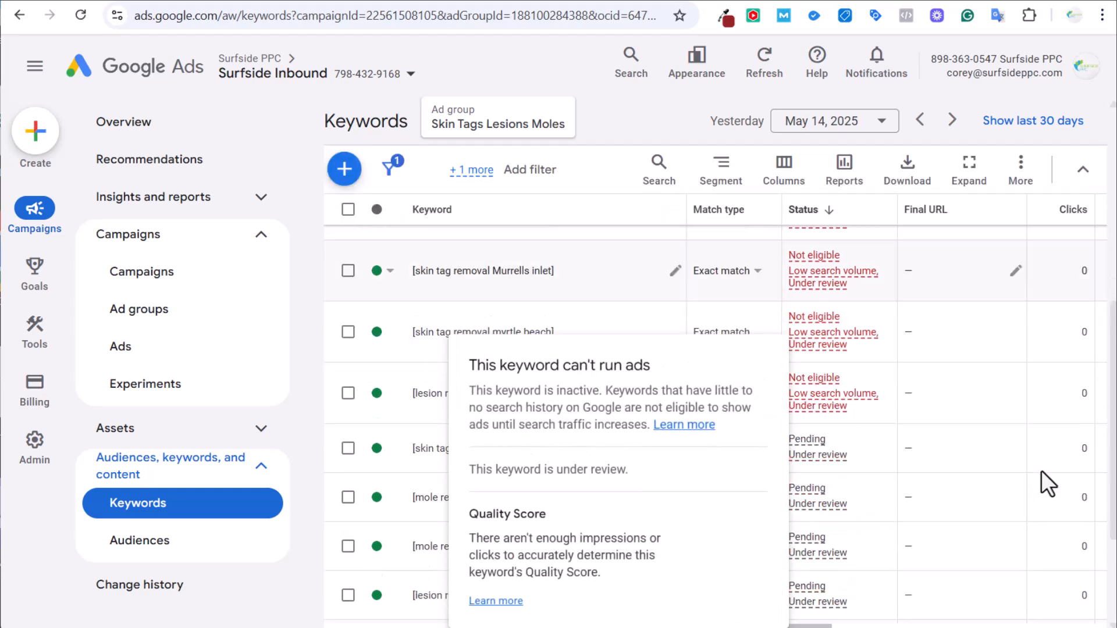
scroll(1041, 470, "down", 2)
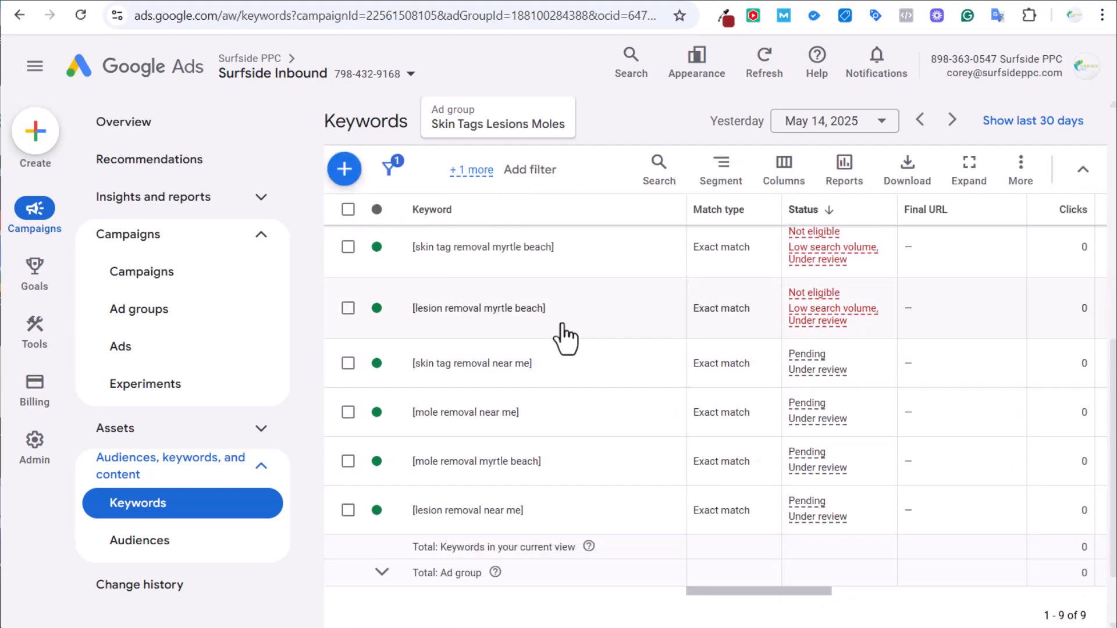
scroll(605, 361, "up", 4)
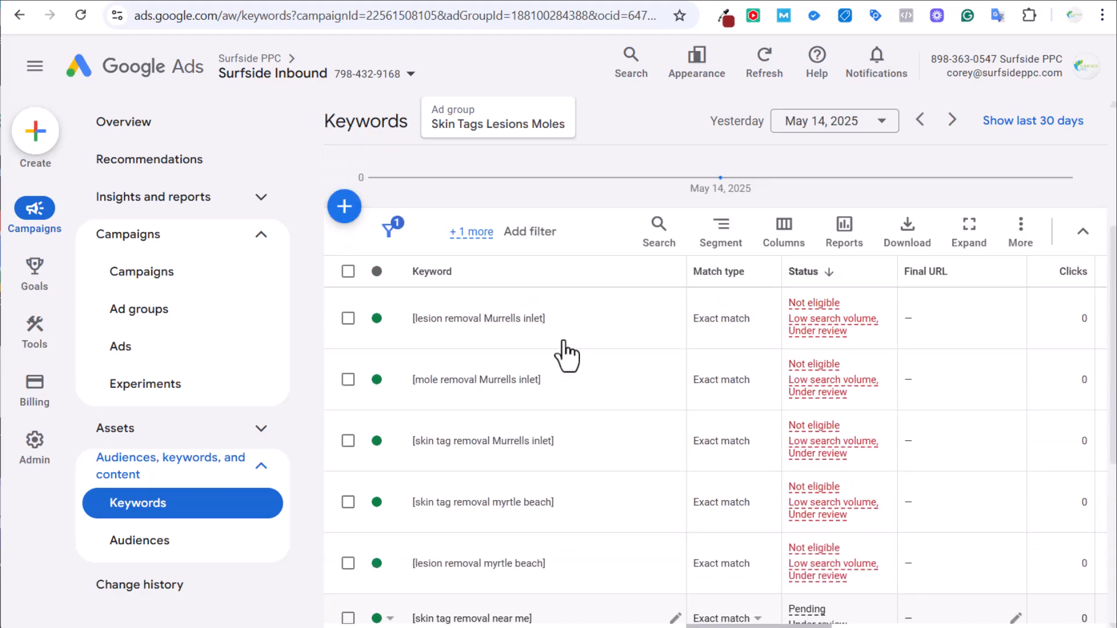
Start adding new keywords, look over the Add Keywords panel, then cancel the unsaved entry.
left_click(345, 206)
scroll(989, 466, "down", 1)
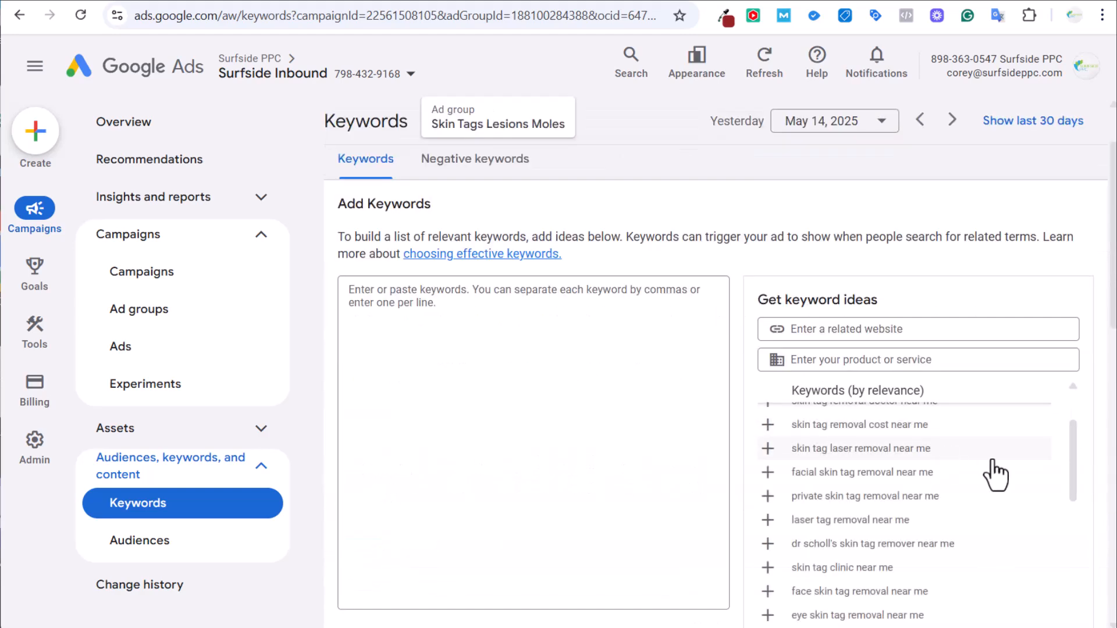
scroll(996, 474, "up", 1)
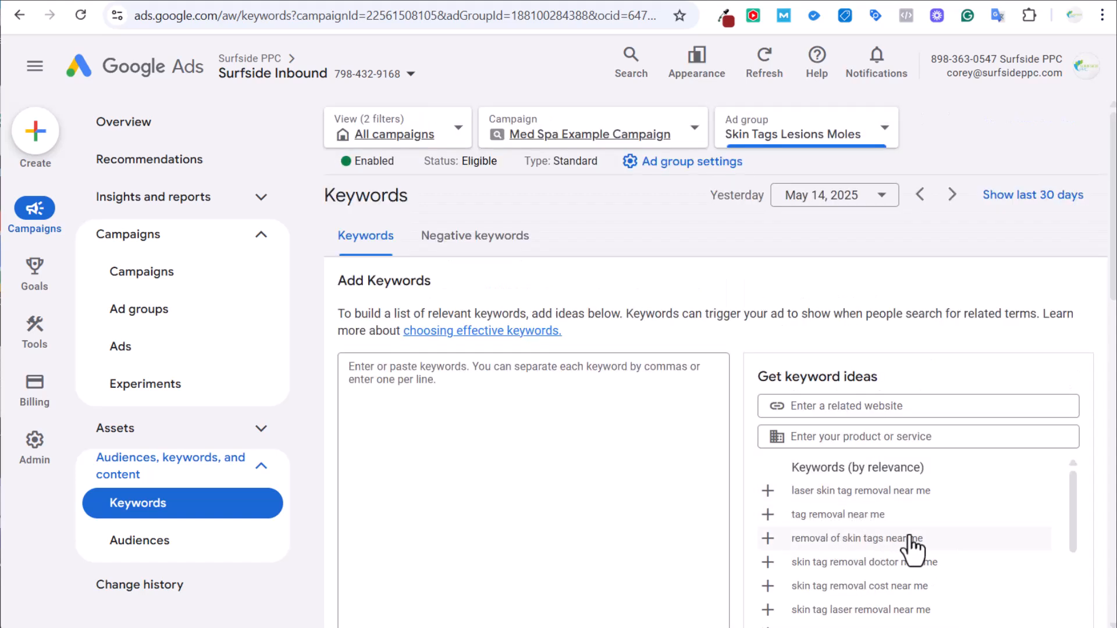
scroll(931, 546, "down", 5)
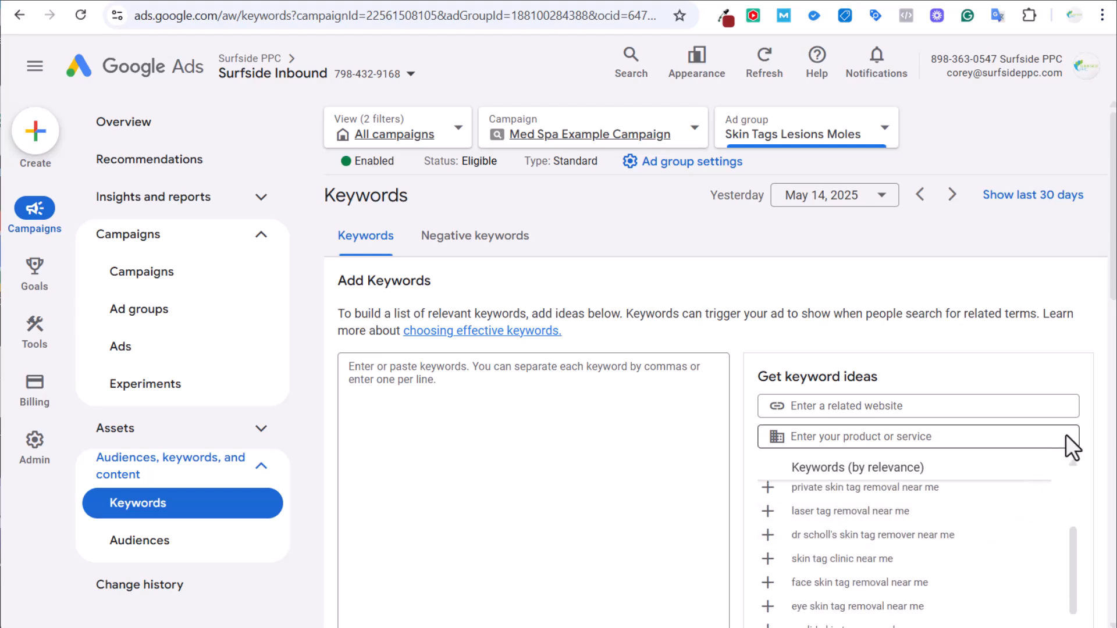
scroll(1076, 356, "down", 2)
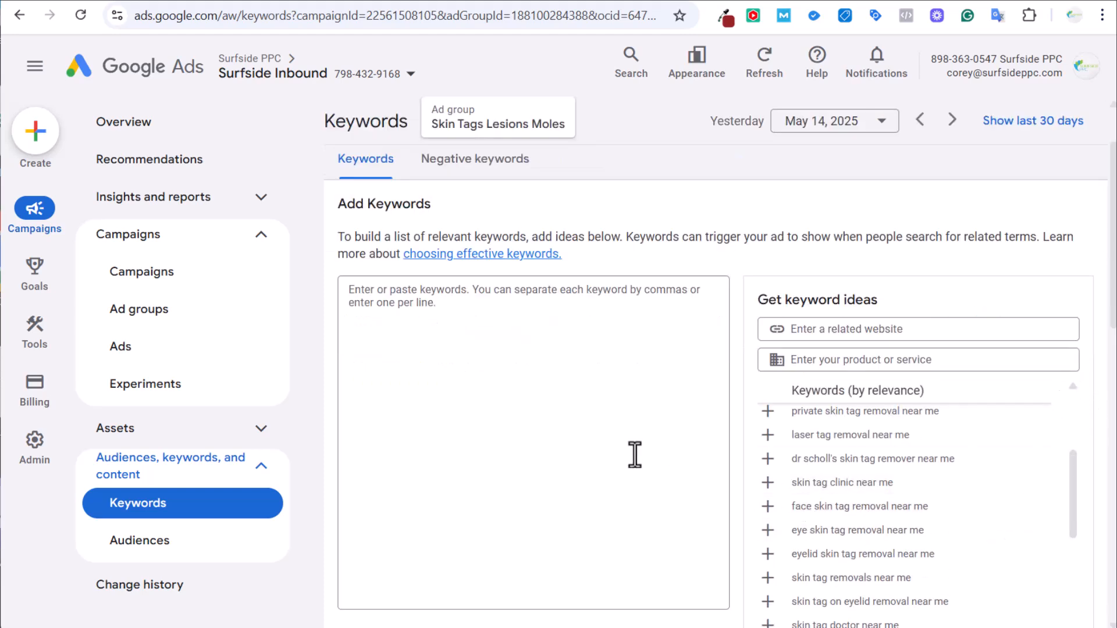
scroll(710, 494, "down", 4)
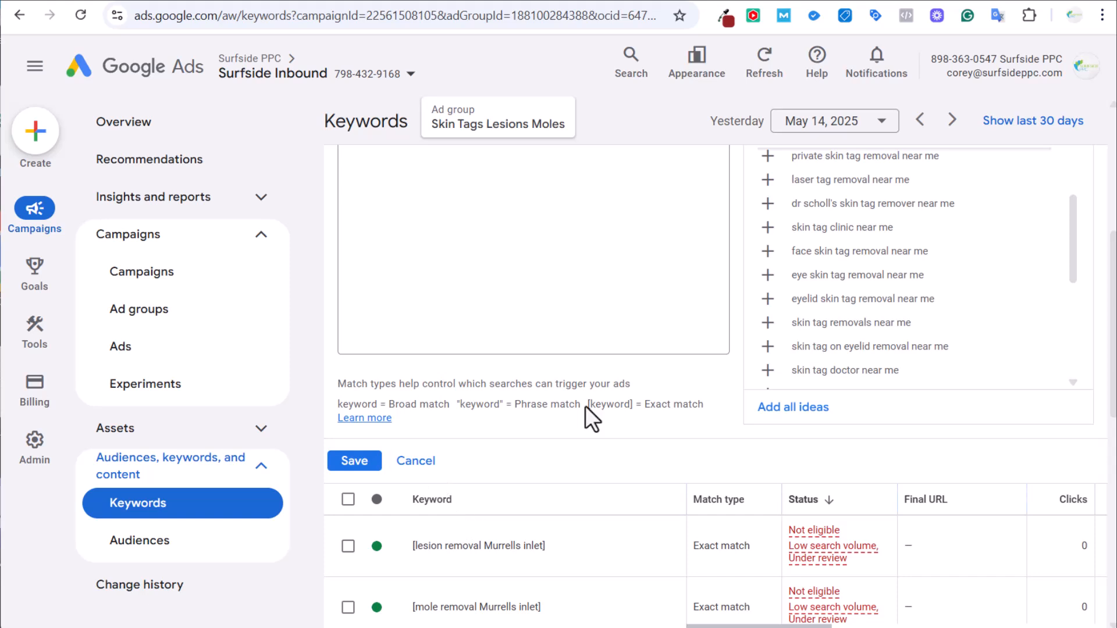
left_click(416, 461)
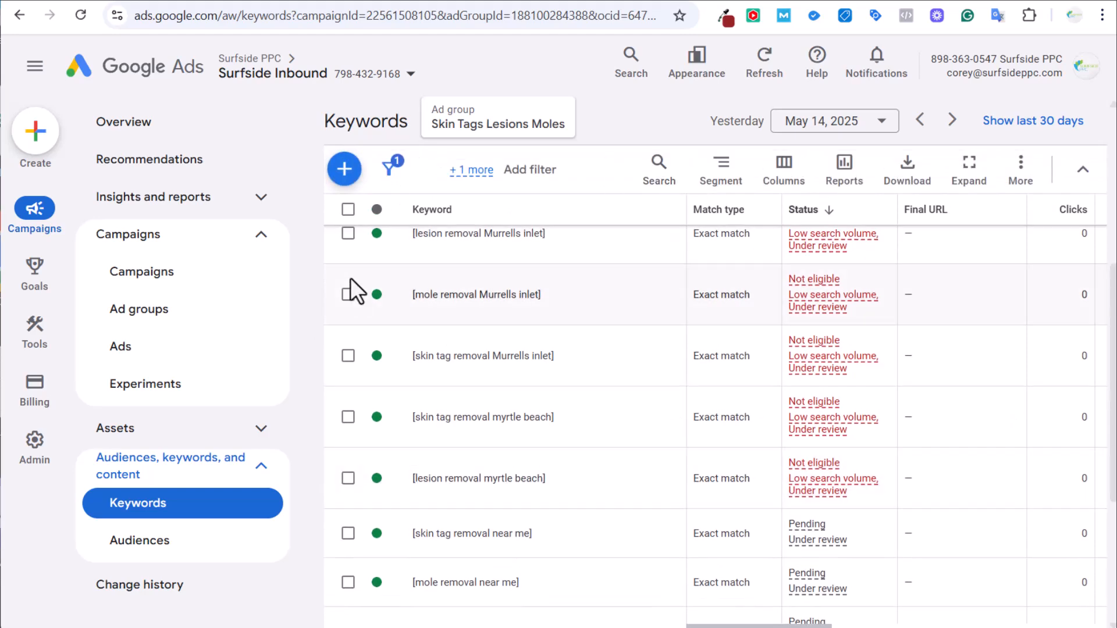
Save the Med Spa Example Campaign's marketing objective as Leads in its settings.
left_click(174, 283)
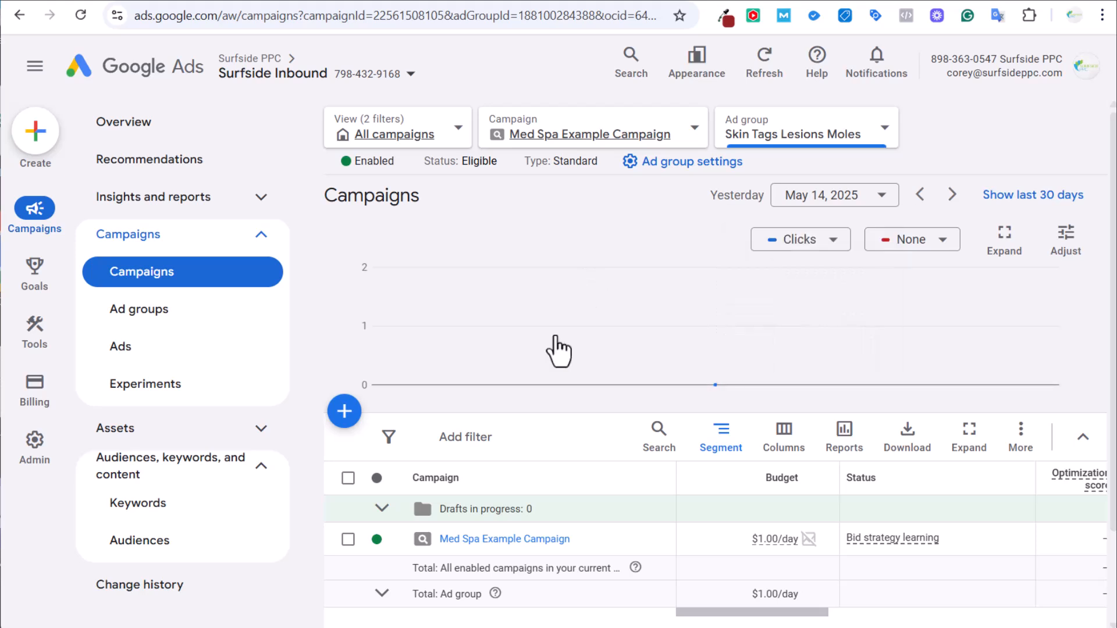
left_click_drag(725, 618, 1044, 621)
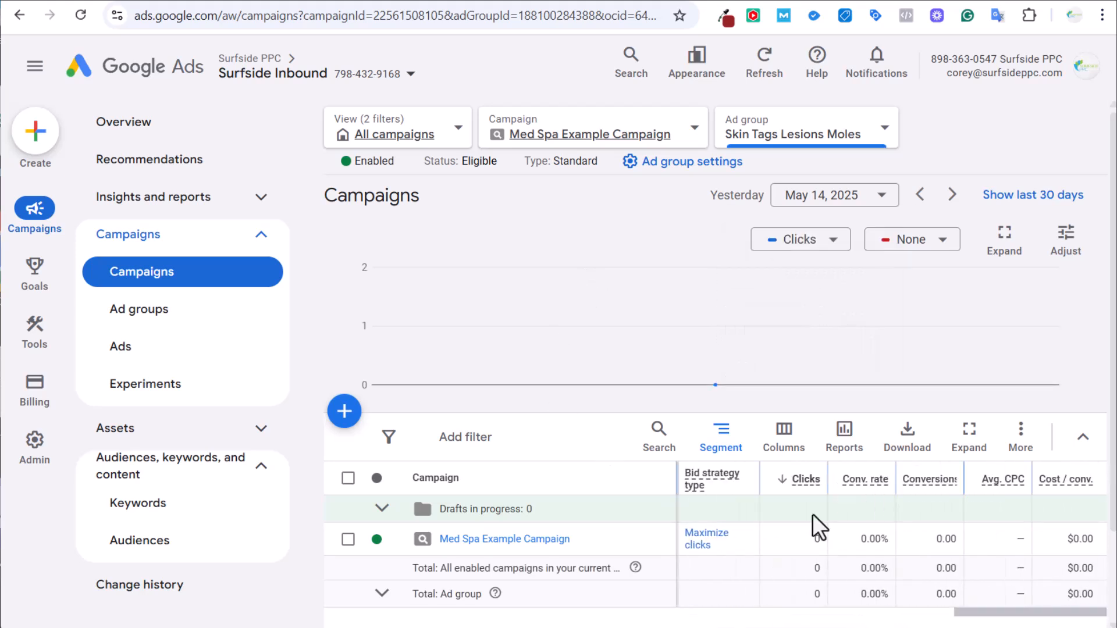
left_click(637, 539)
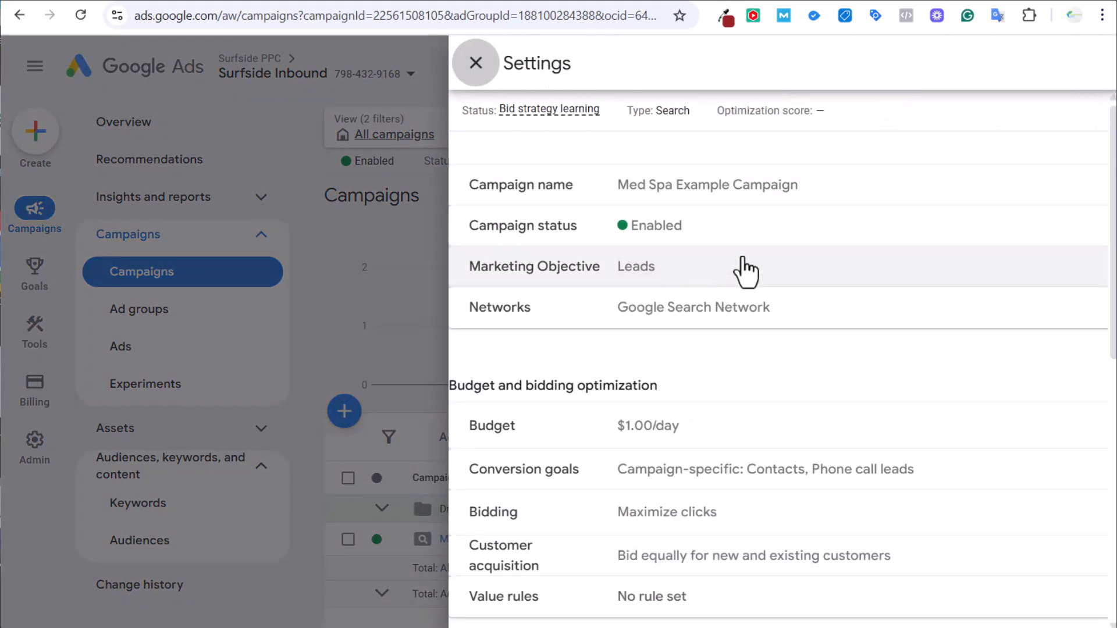
left_click(779, 274)
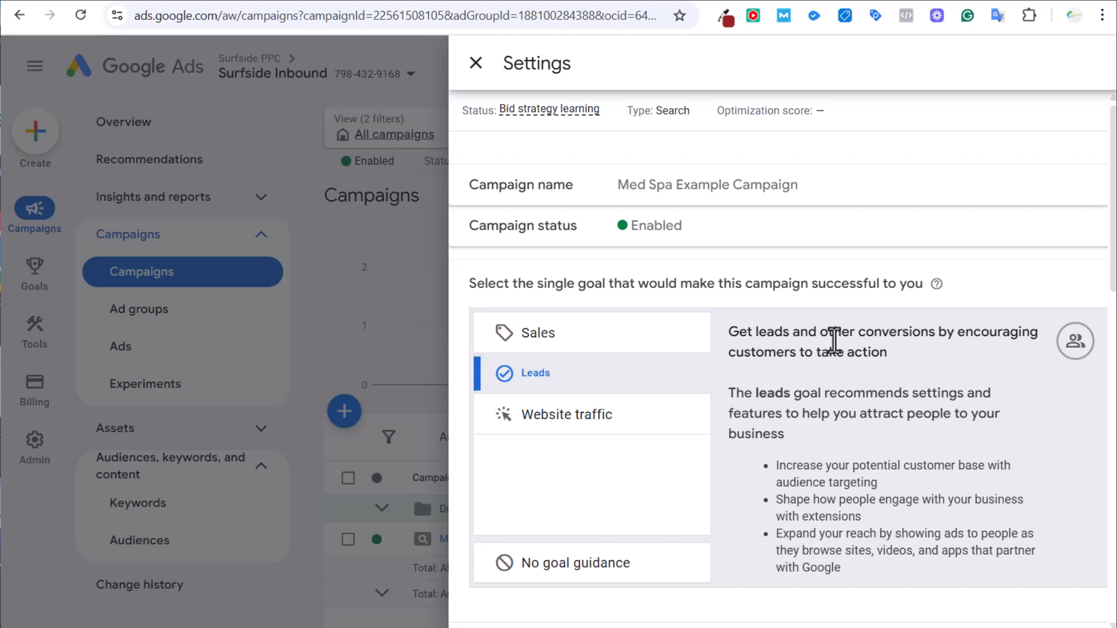
scroll(934, 340, "down", 3)
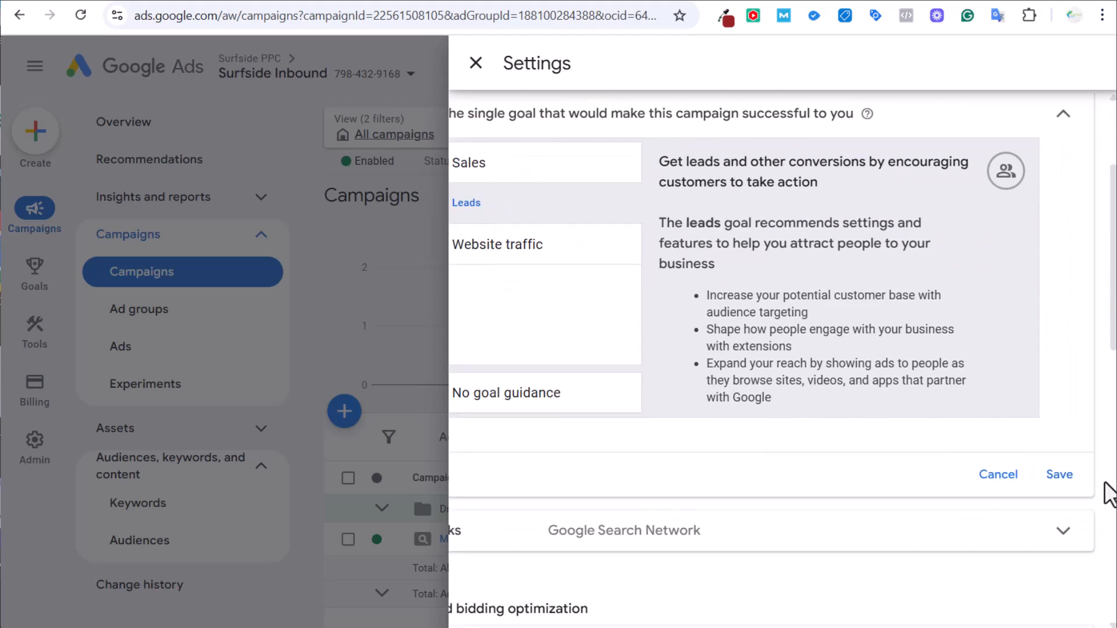
left_click(1062, 475)
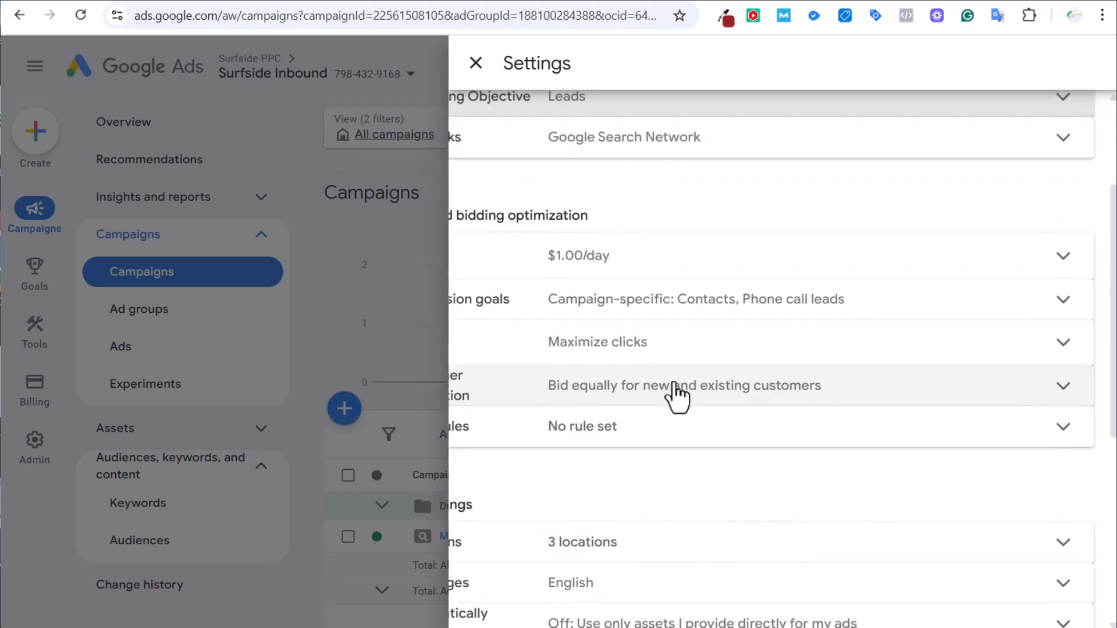
Review the campaign's conversion goals settings and close the settings panel.
scroll(658, 375, "up", 1)
middle_click(818, 330)
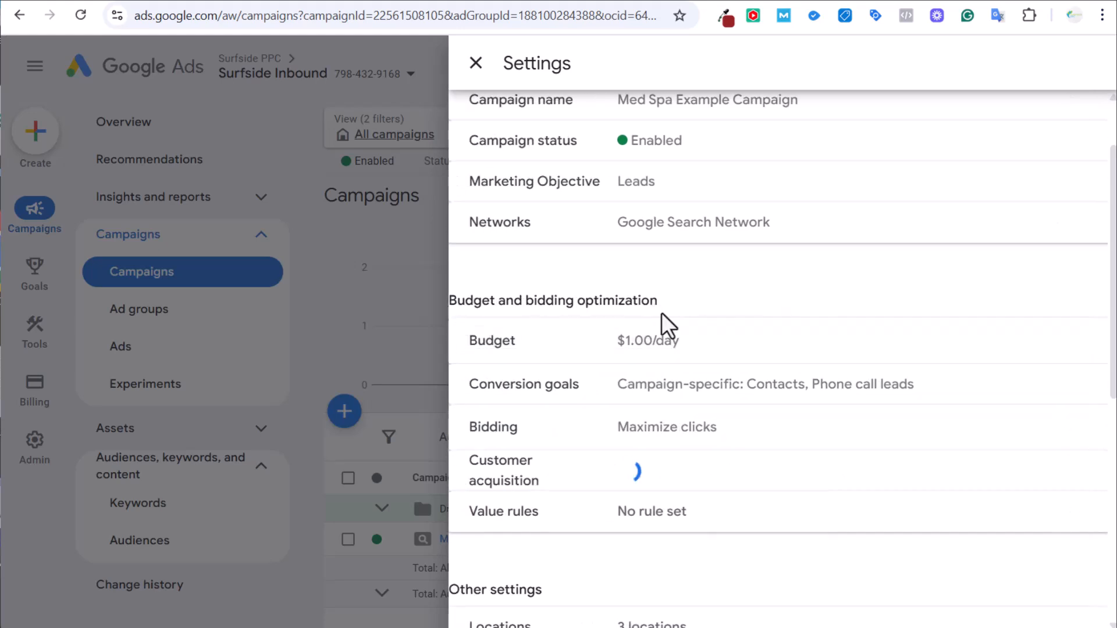
left_click(762, 396)
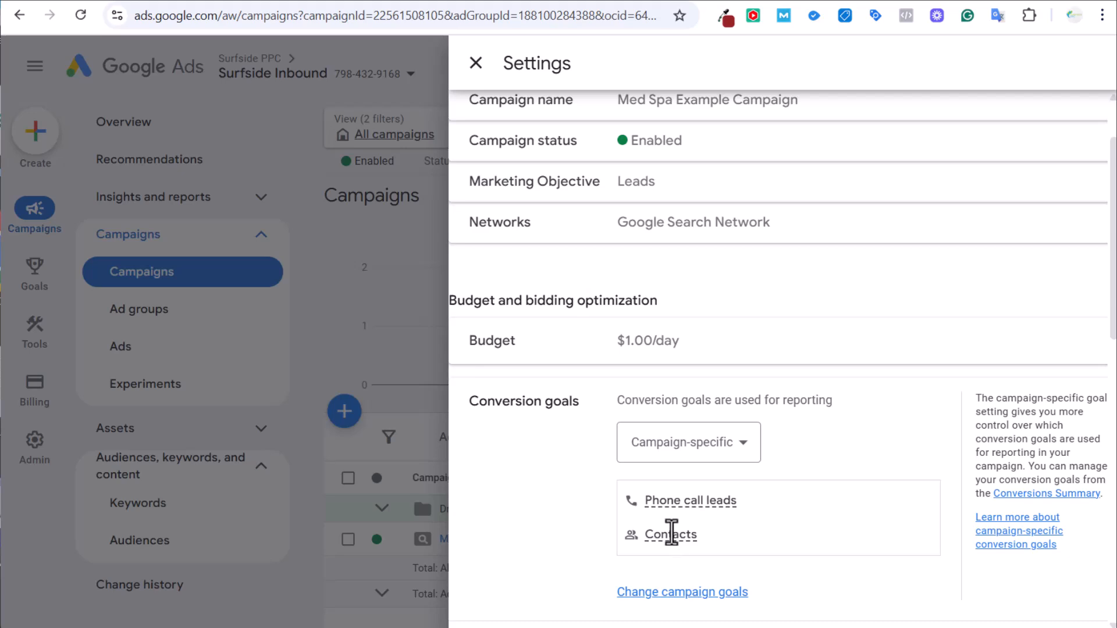
mouse_move(670, 534)
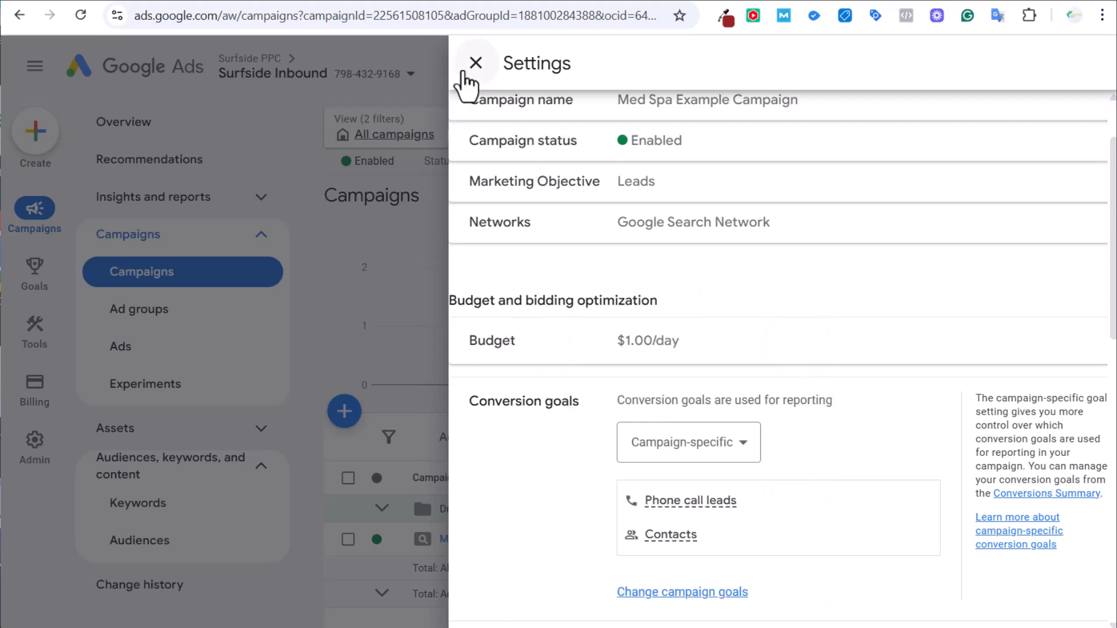
left_click(475, 64)
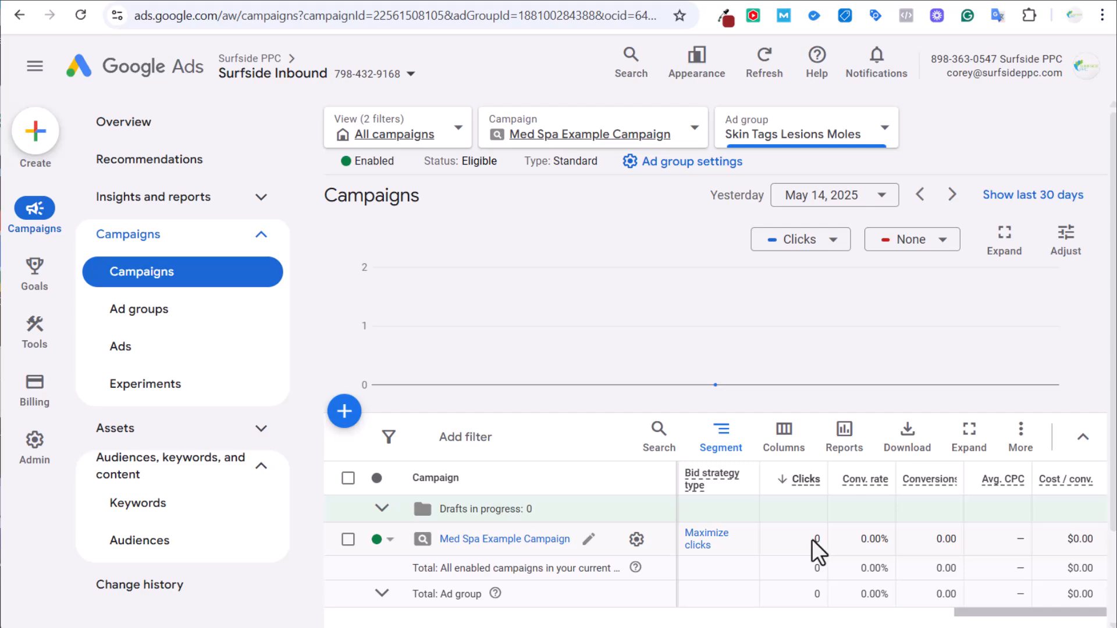
Review both ad groups and the campaign's keyword list, then return to the Campaigns view.
left_click(510, 540)
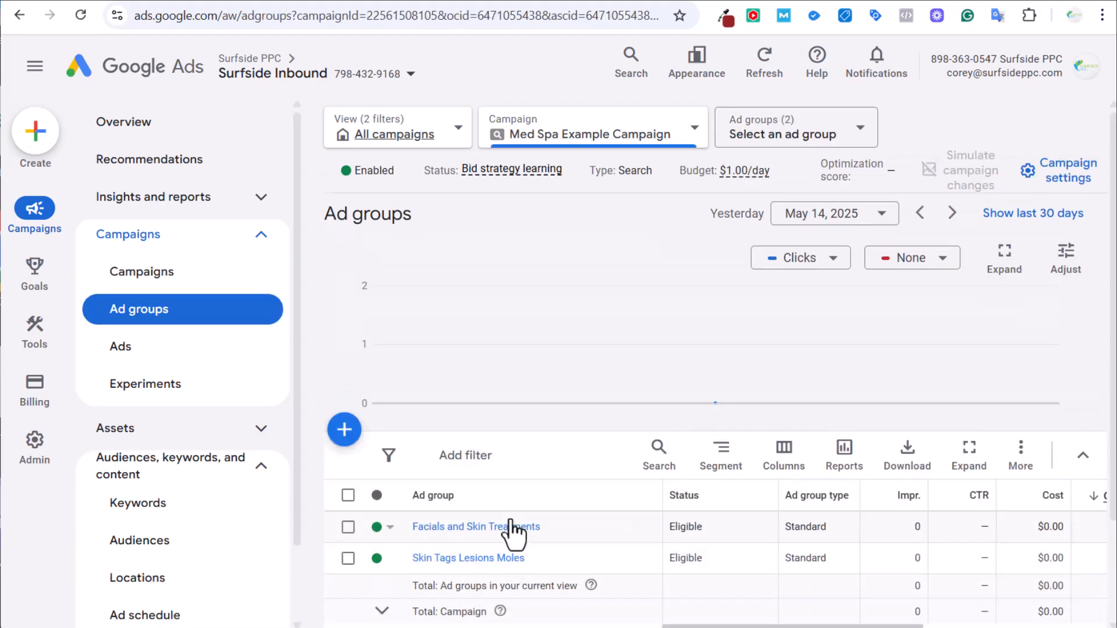
left_click(215, 278)
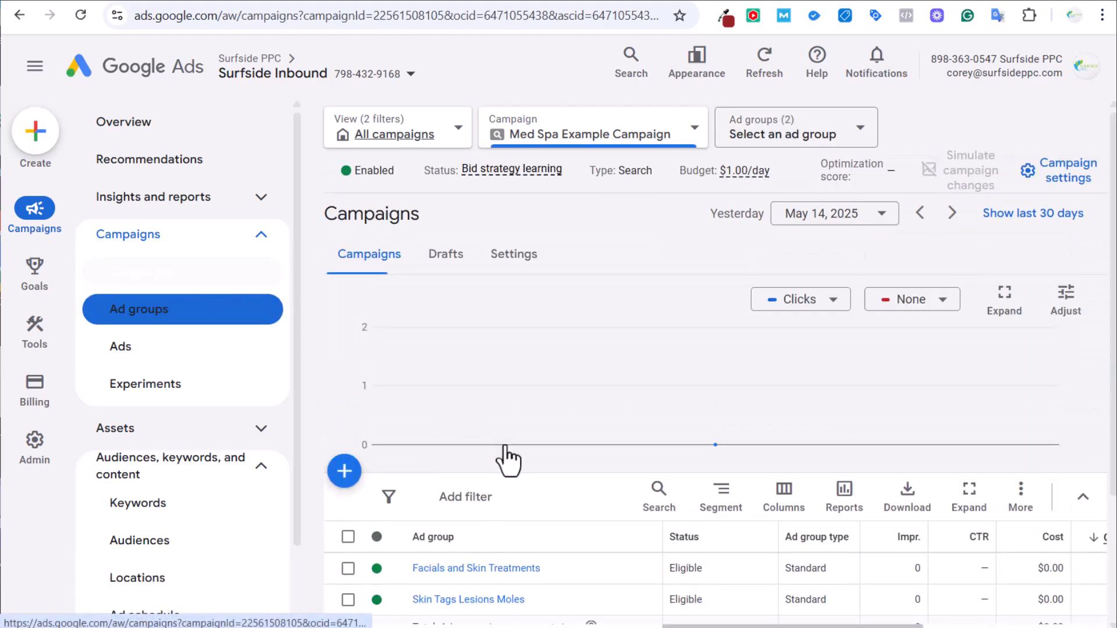
left_click(474, 600)
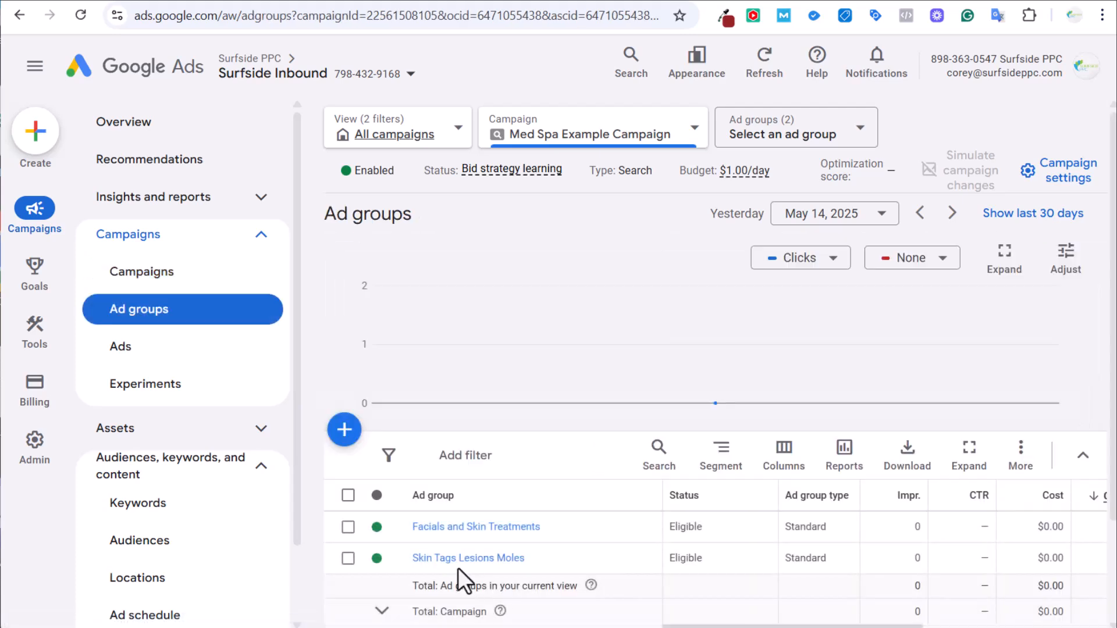
left_click(197, 511)
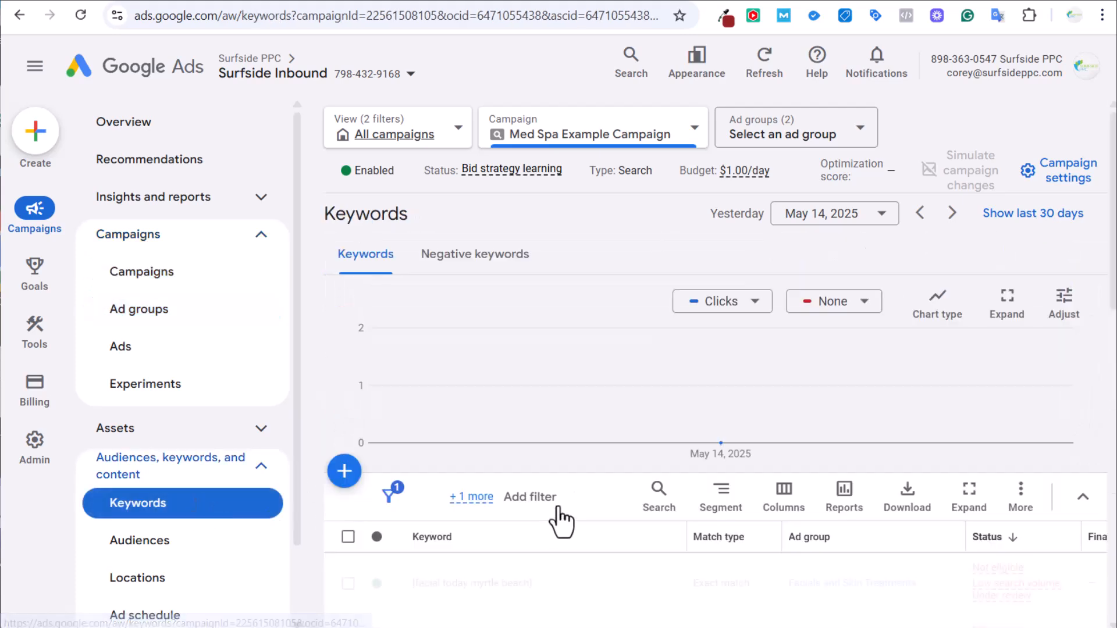
scroll(561, 521, "down", 3)
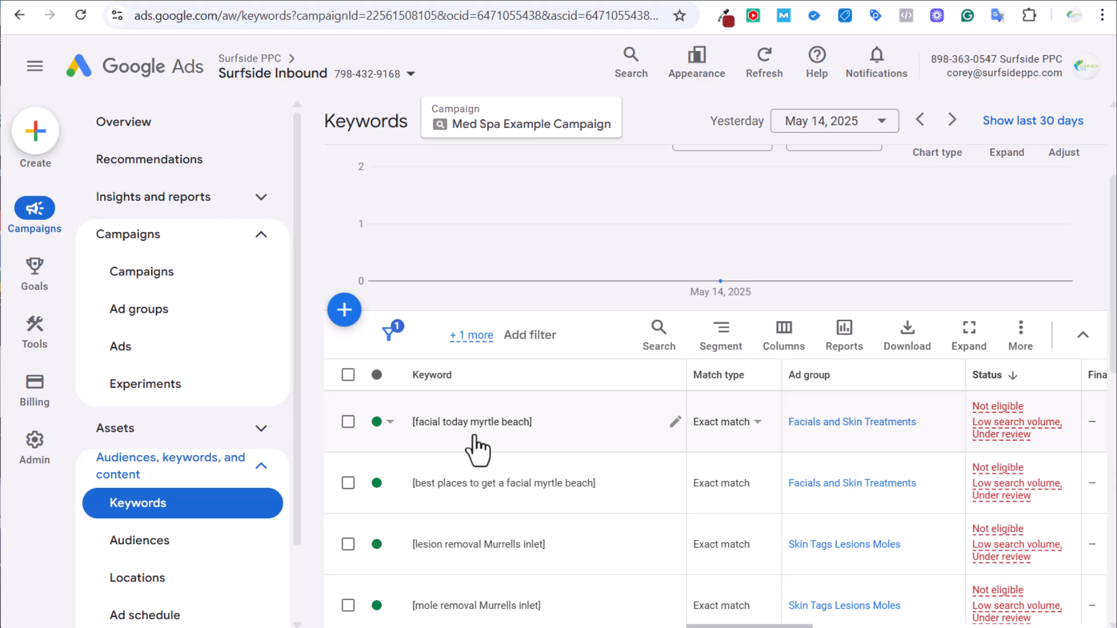
left_click(180, 283)
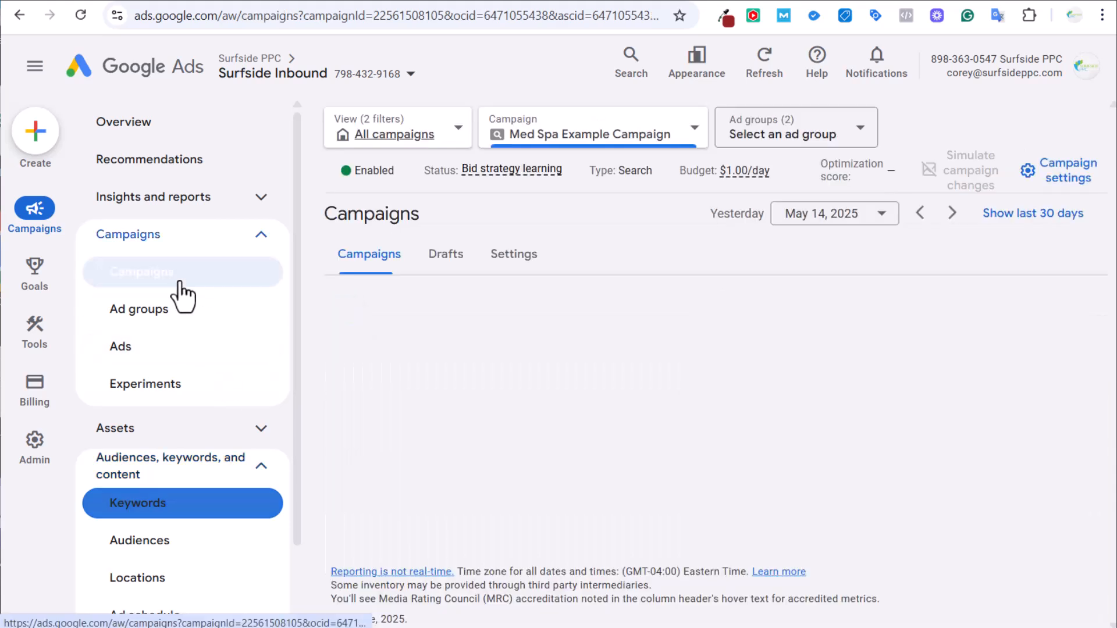
scroll(539, 511, "down", 2)
left_click(634, 513)
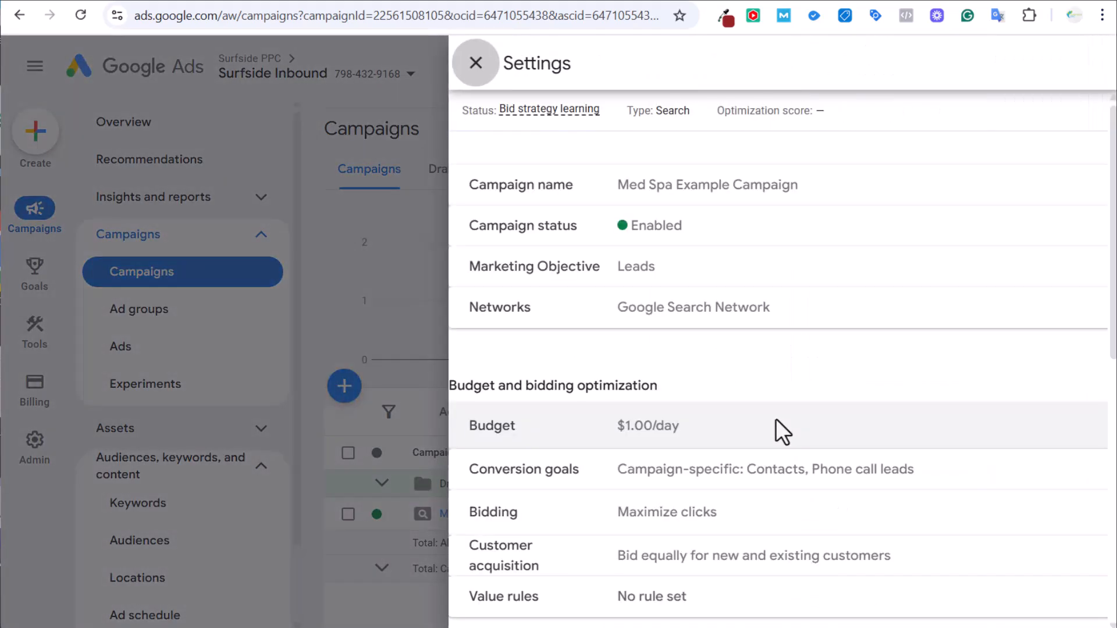
left_click(253, 265)
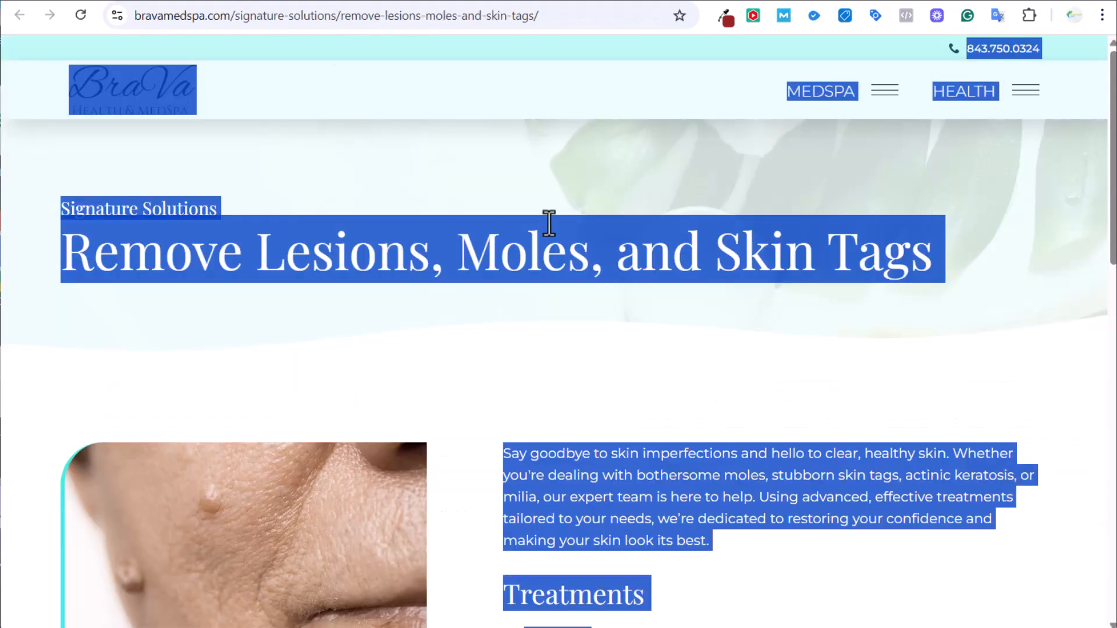
left_click(542, 341)
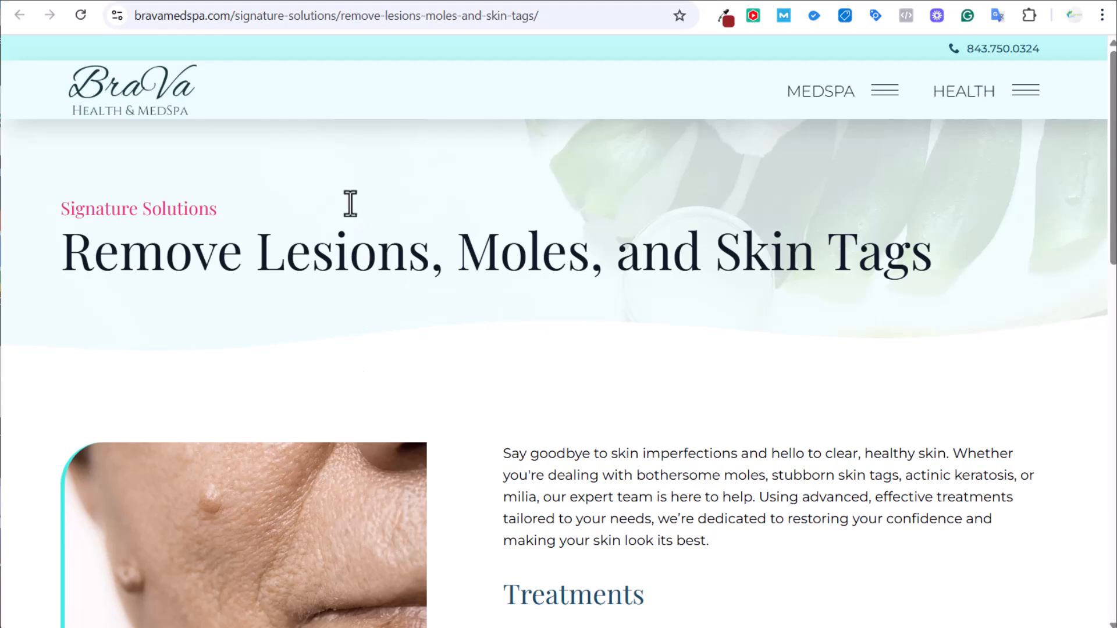
left_click(155, 1)
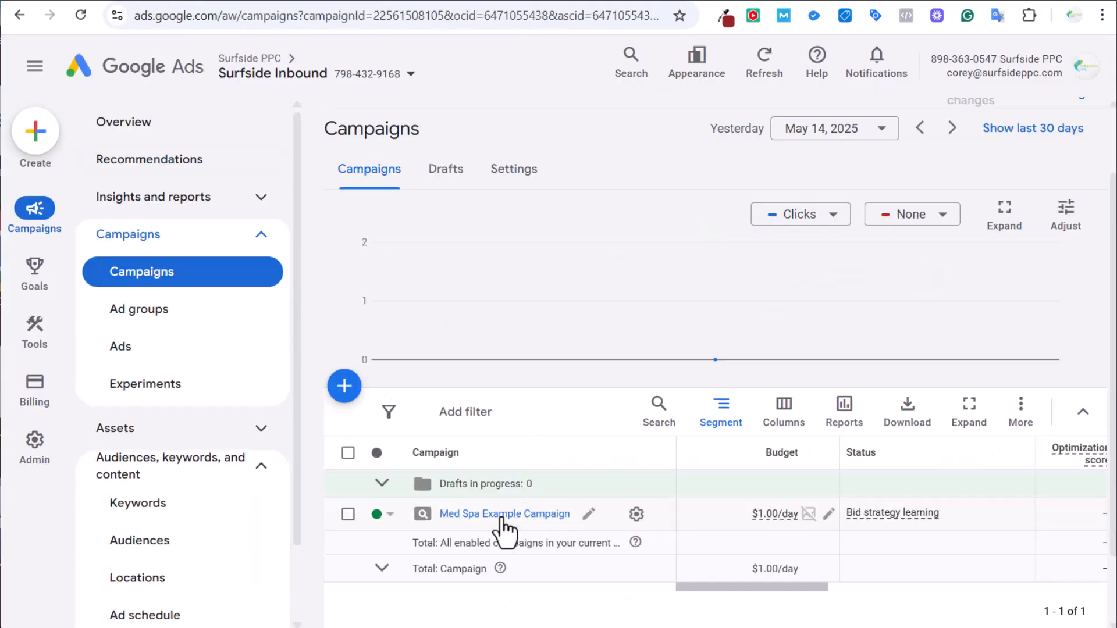